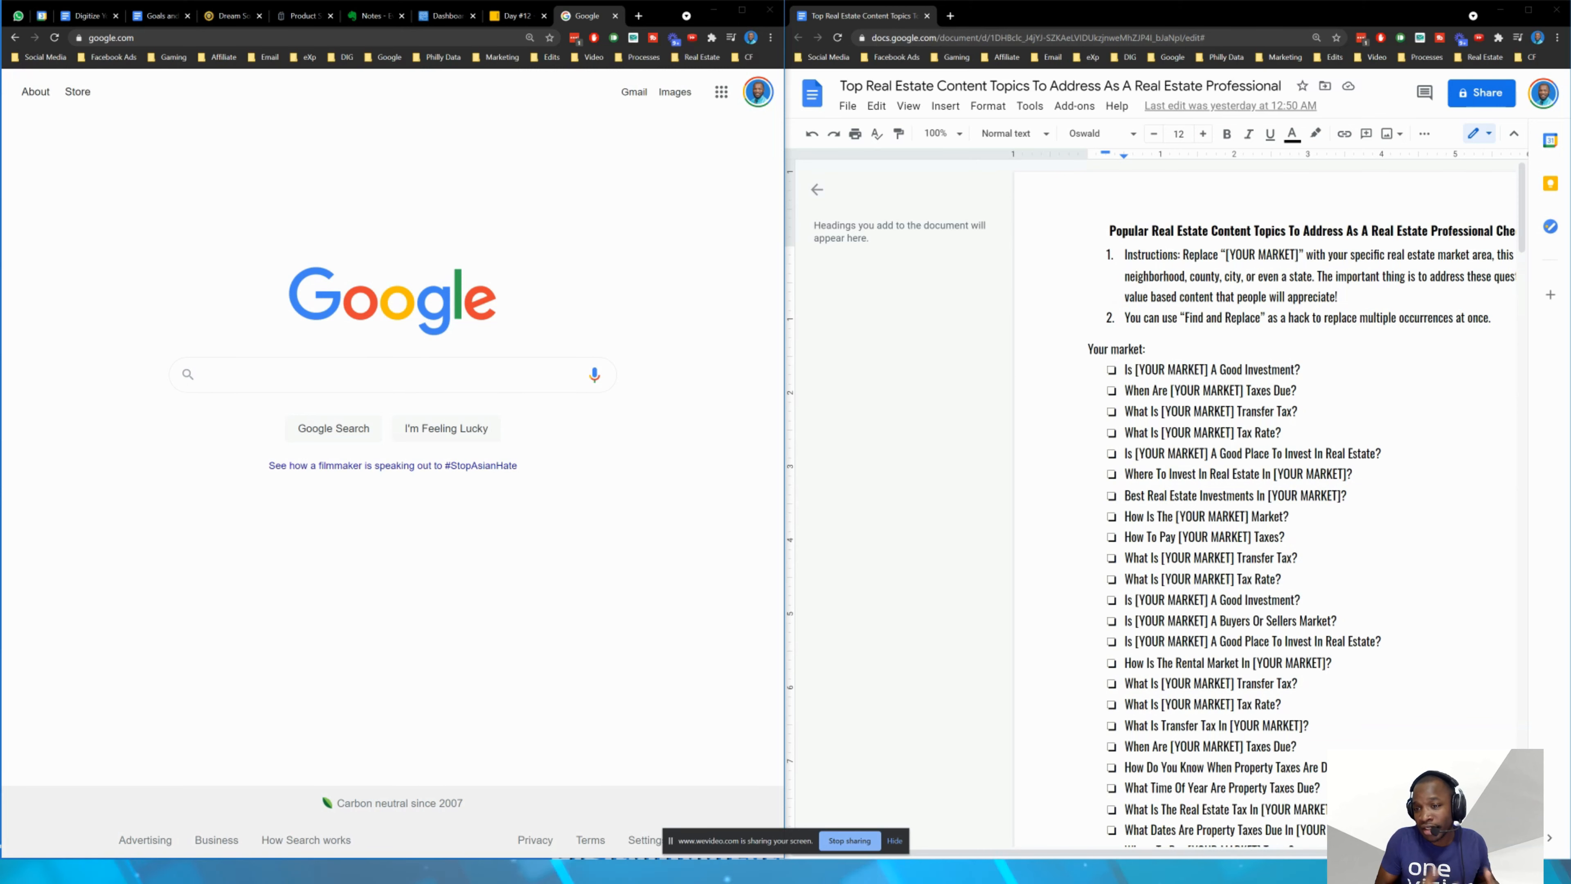
- Open Google Docs in a new browser tab beside the Google search page and create a blank document
left_click(580, 645)
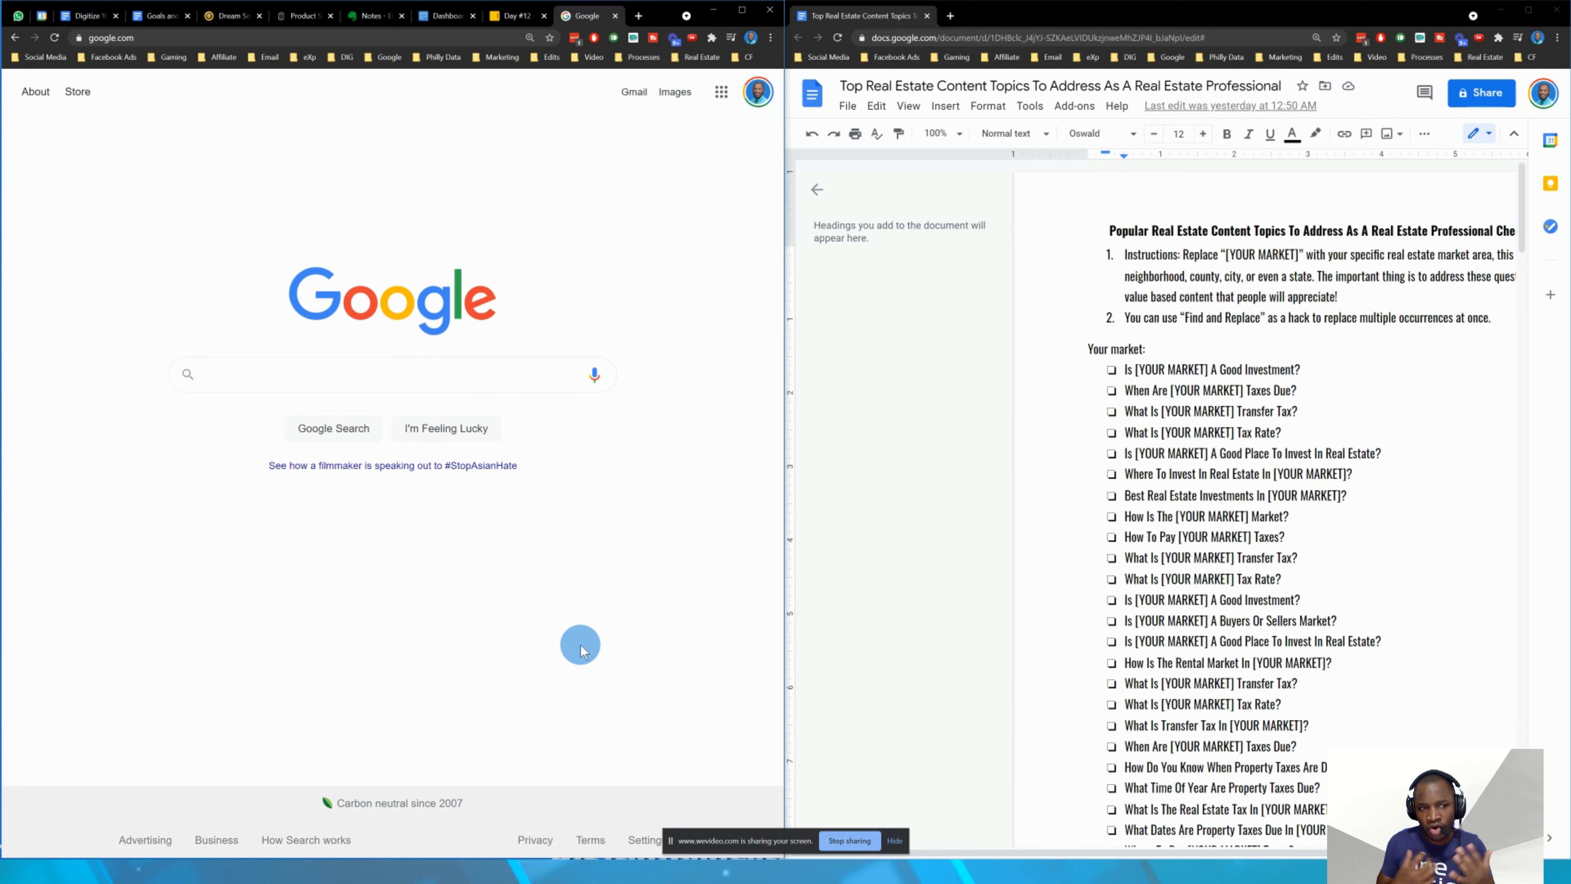
left_click(950, 15)
type("docs.google.com")
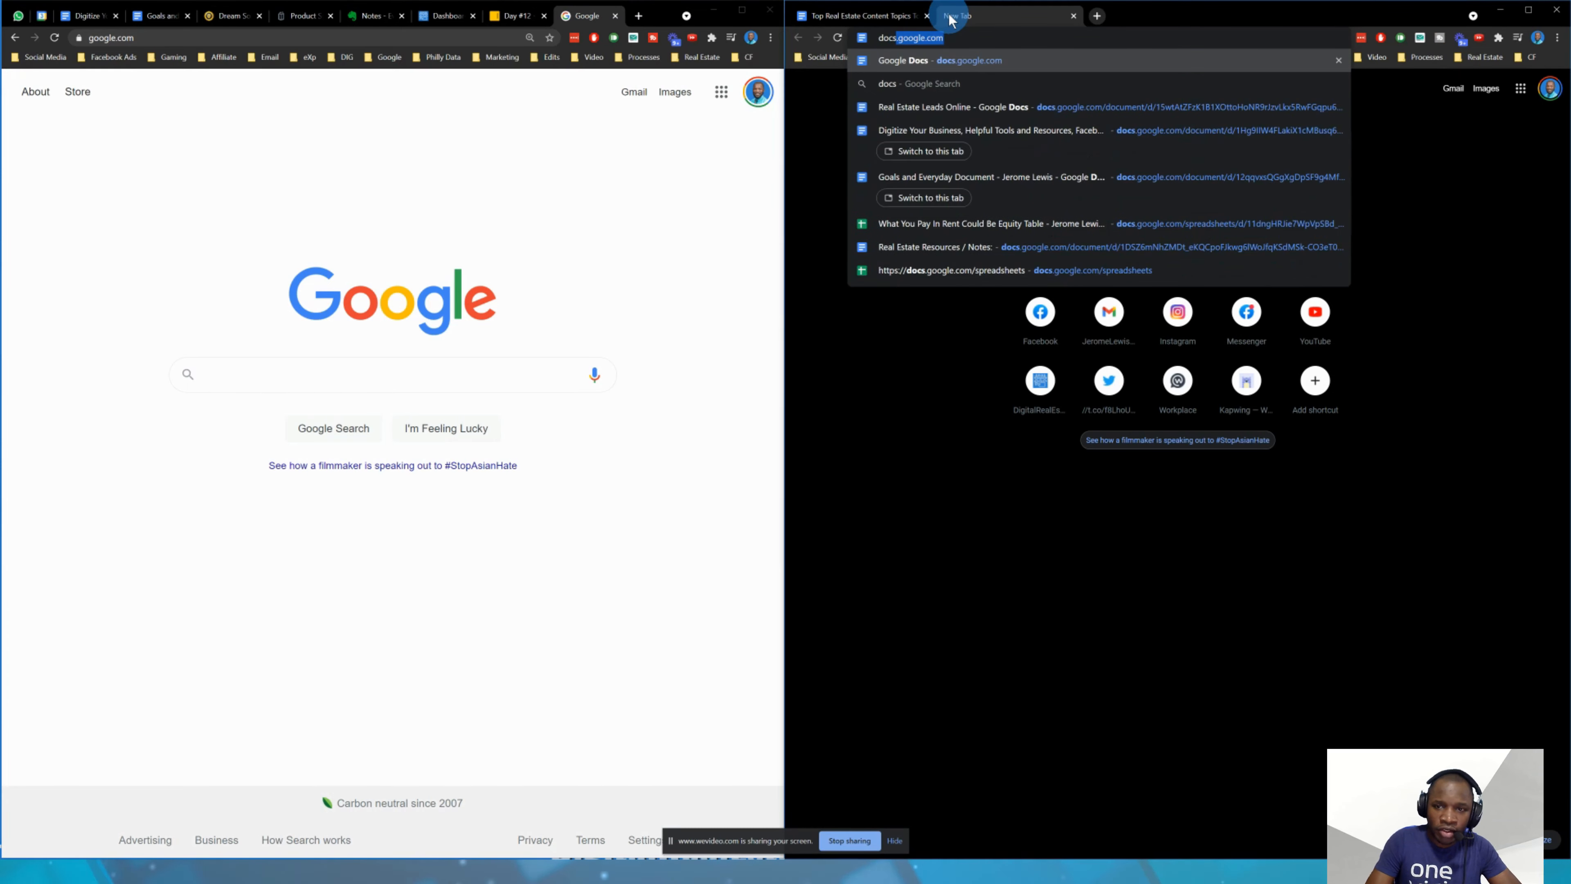
key("Return")
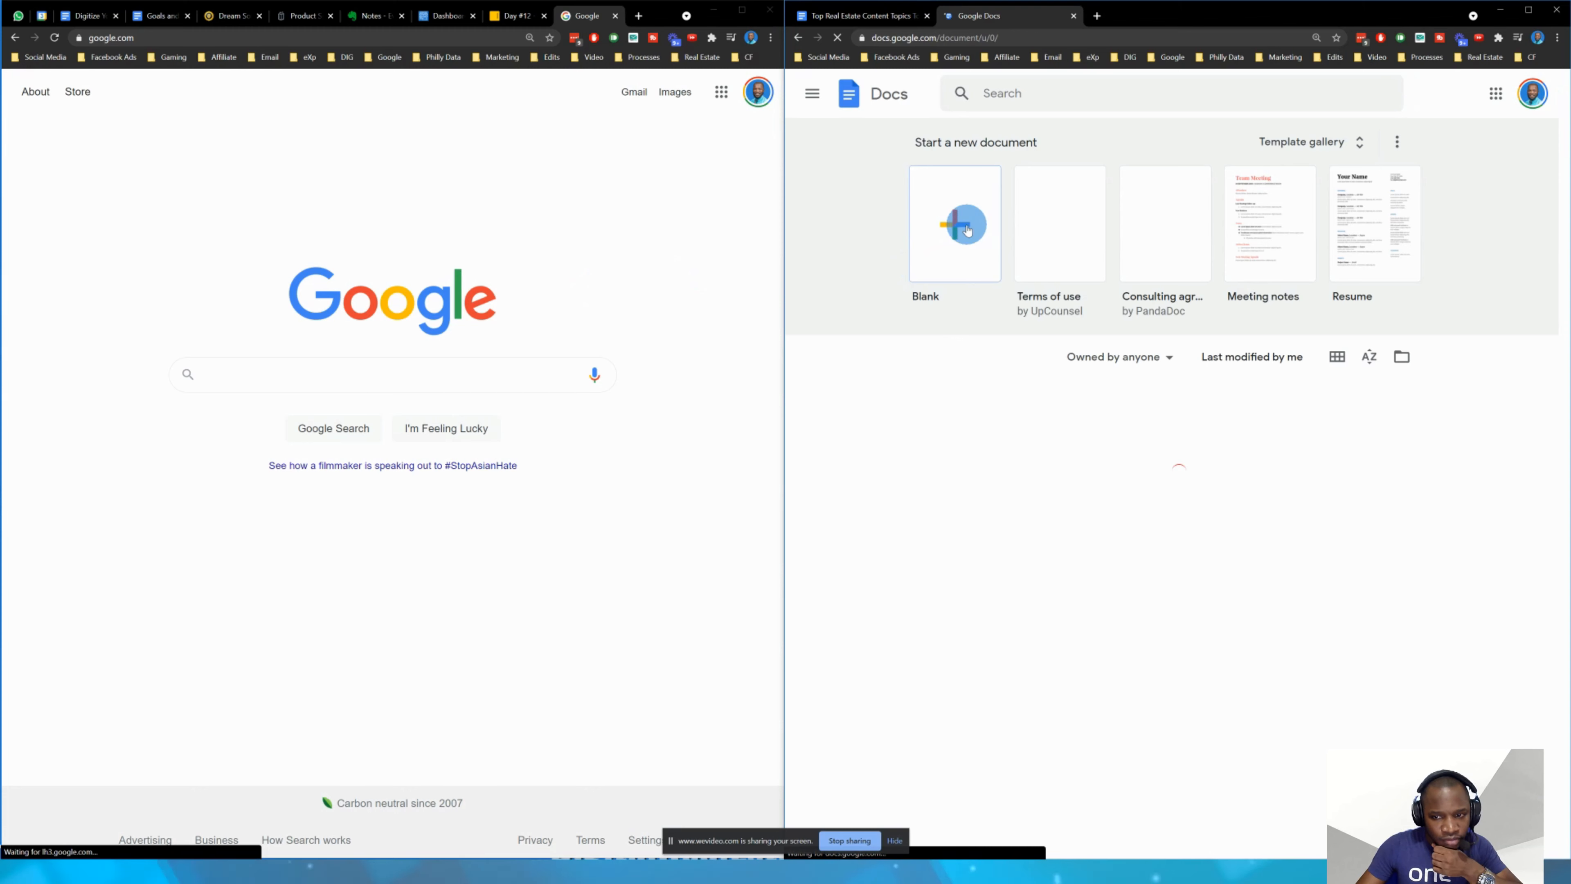
left_click(956, 224)
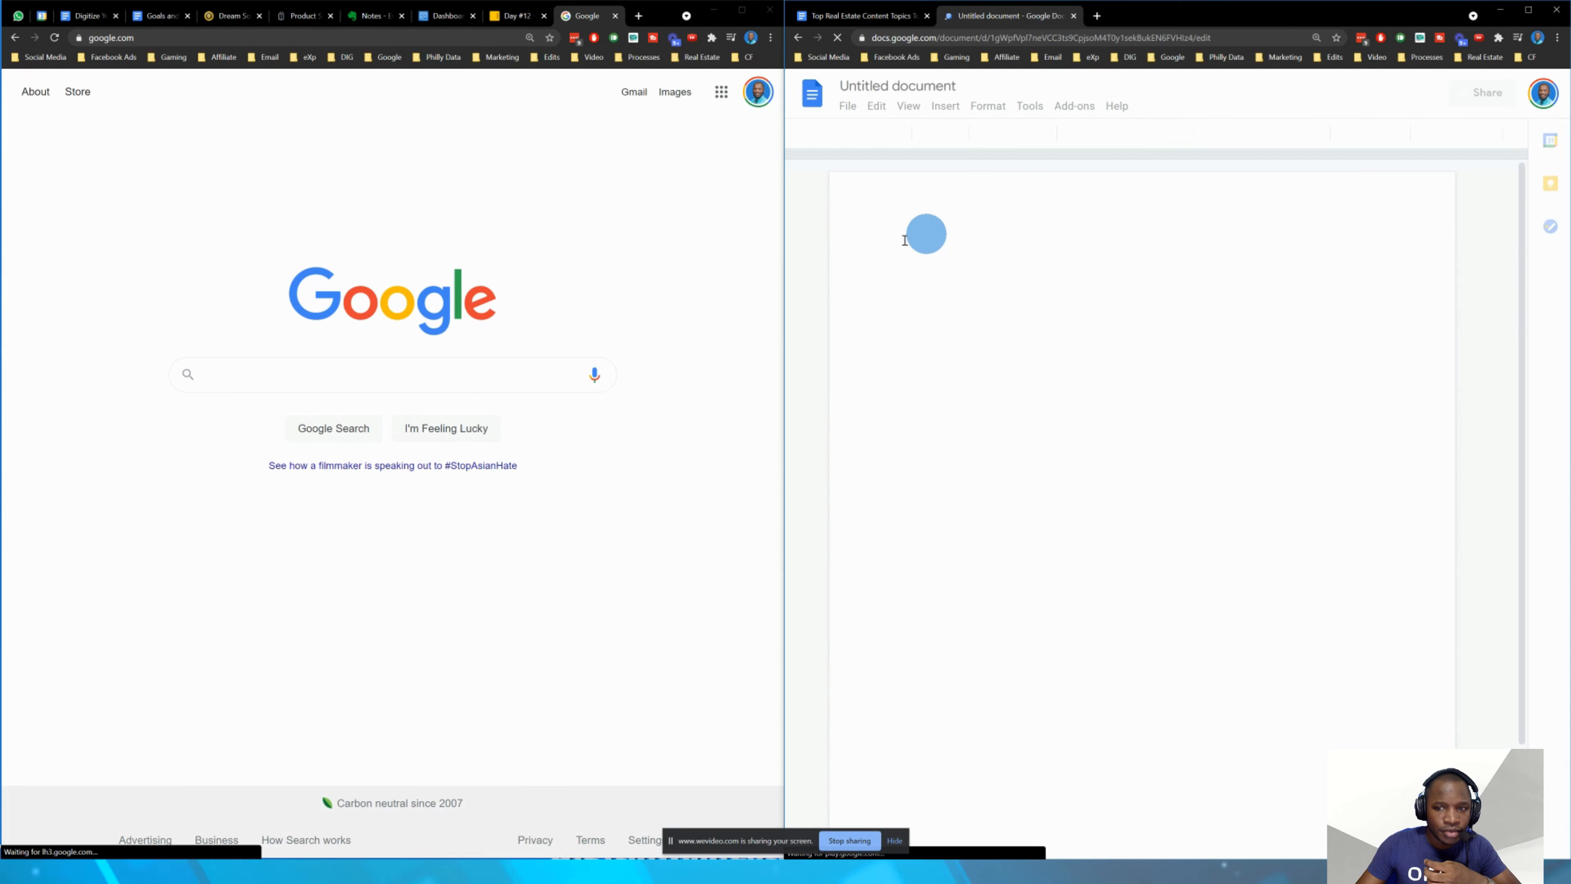
- Search Google for "real estate classes philadelphia", using the suggestion offered for "real estate"
left_click(332, 380)
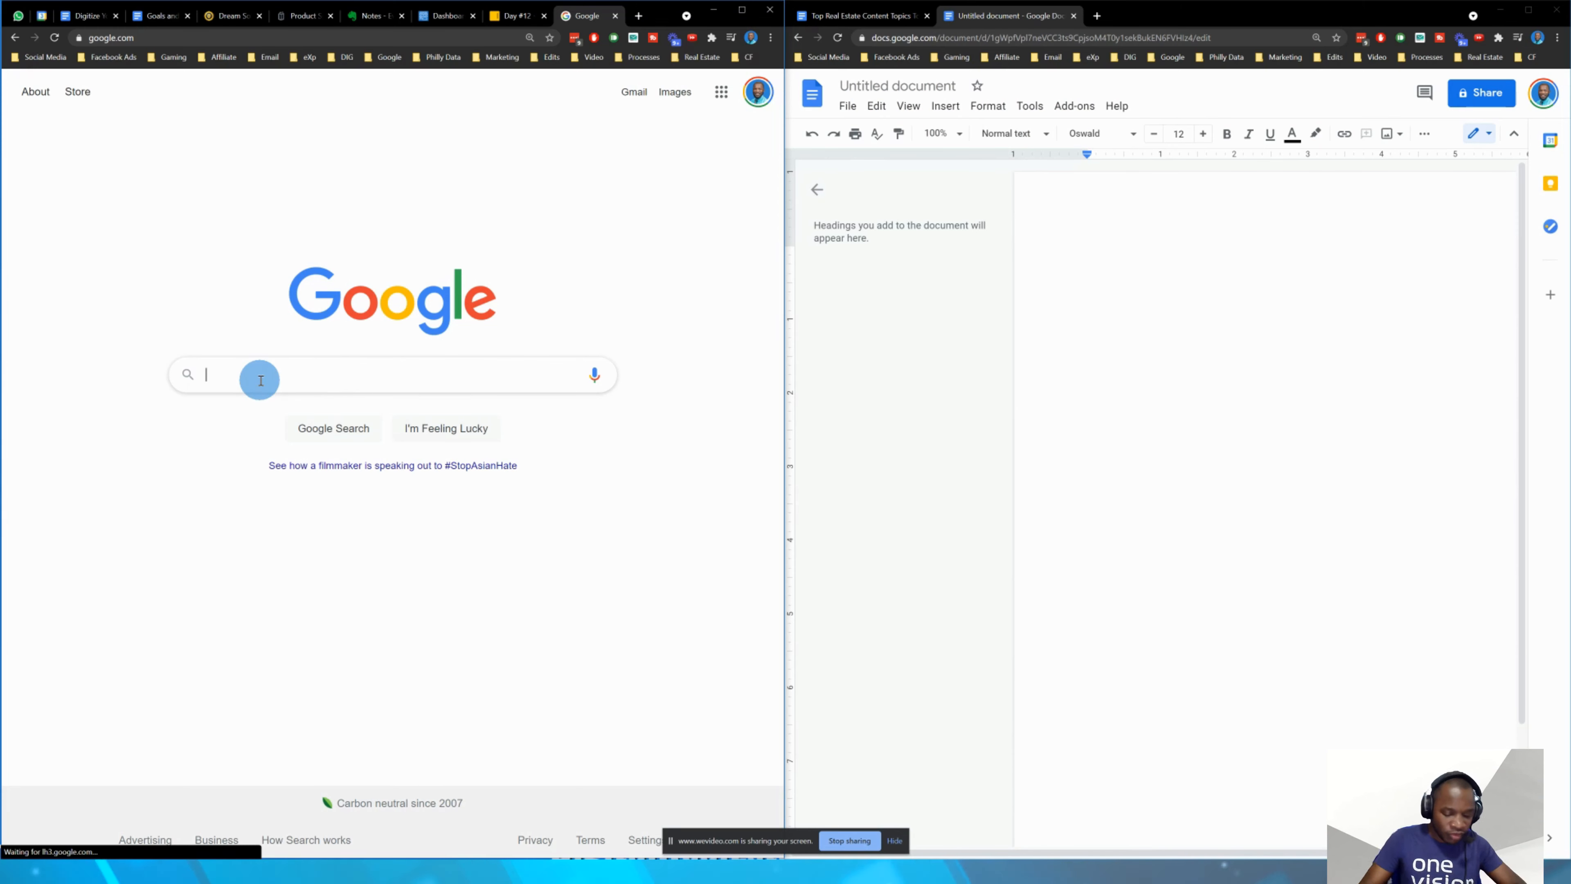
type("real estate")
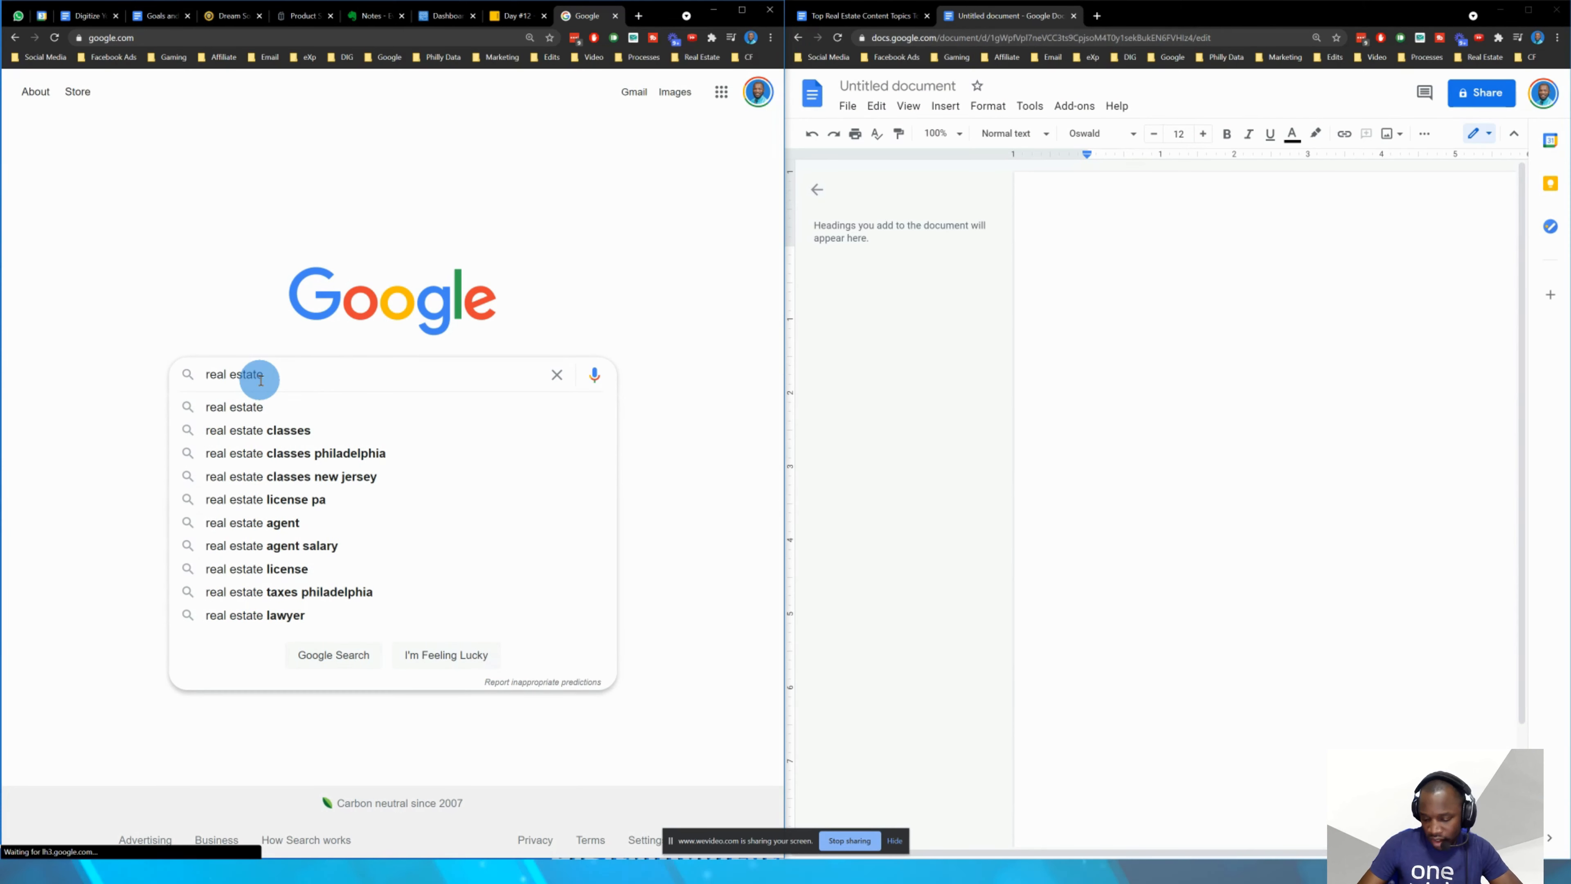
key("Down")
key("Down")
key("Down")
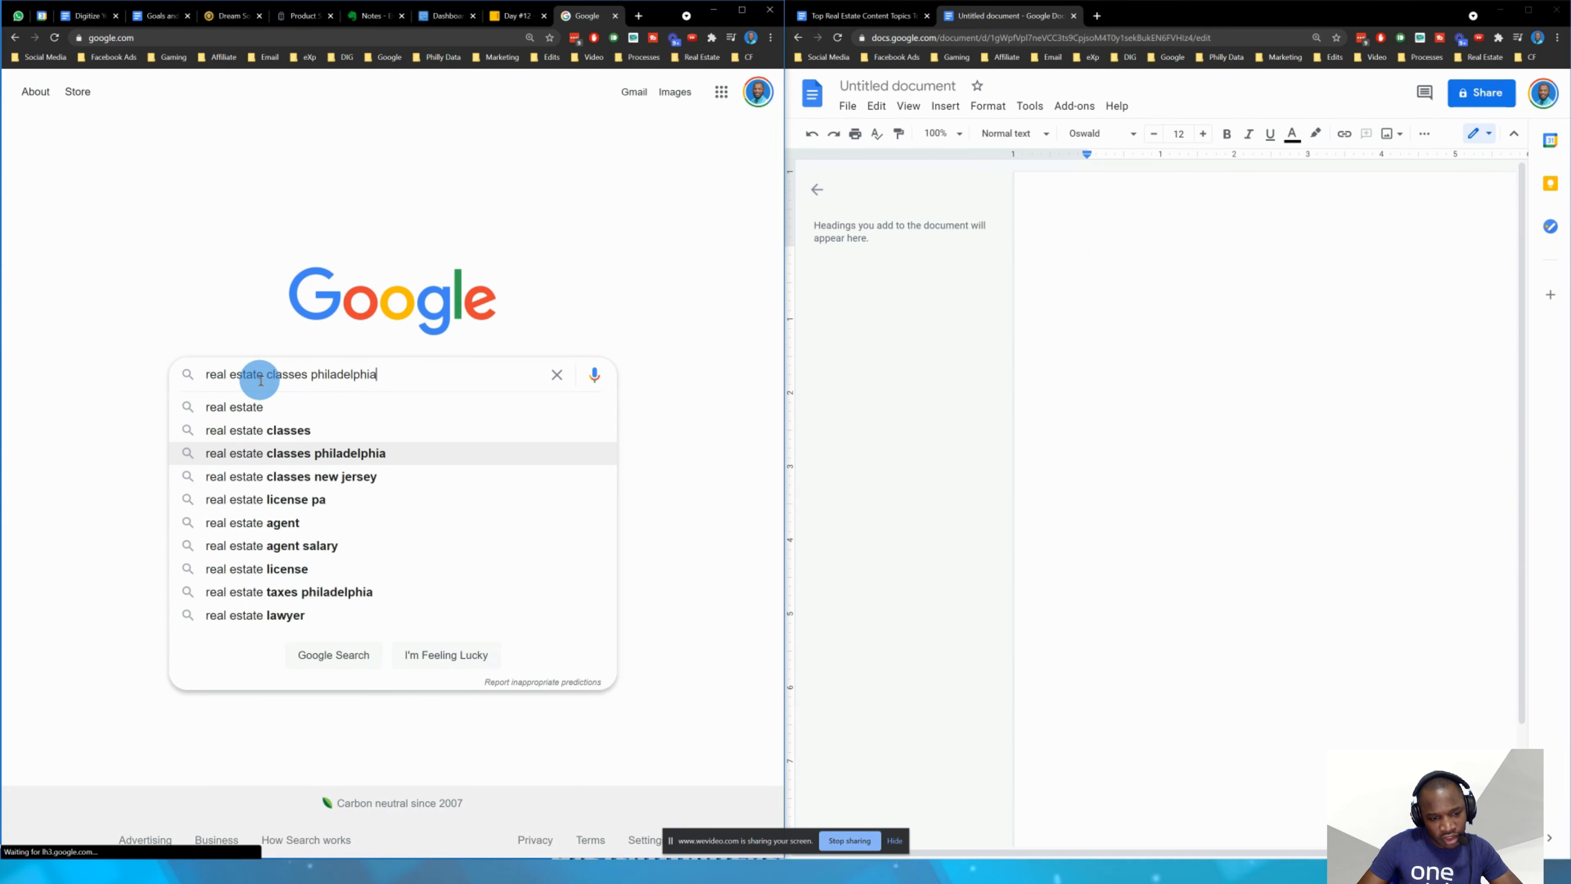
key("Return")
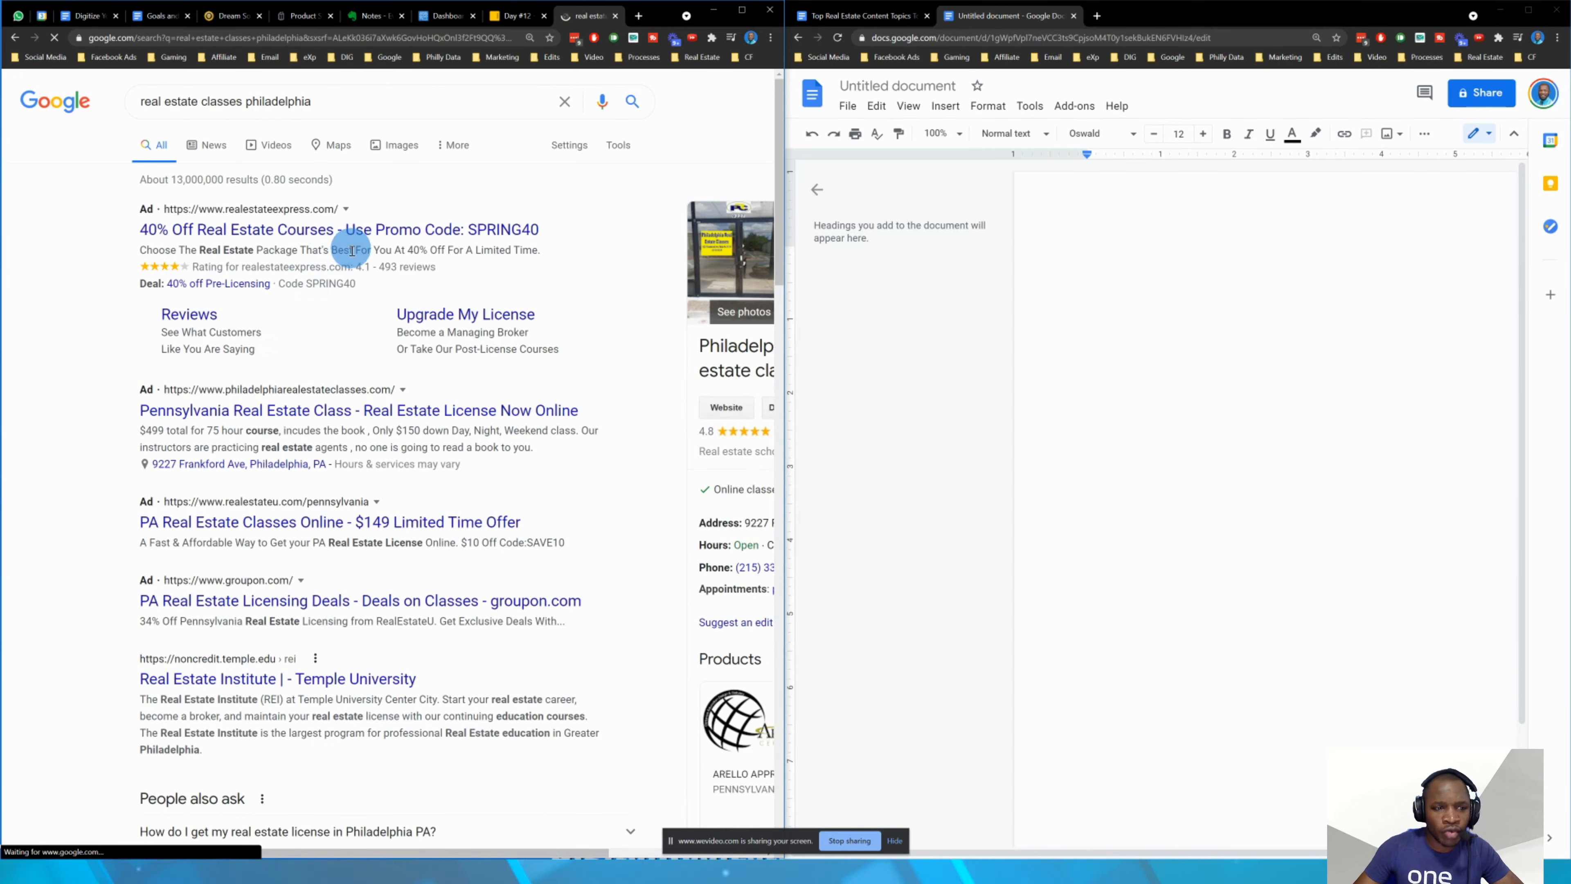
- Look through the search results for the "People also ask" section and highlight its heading
scroll(248, 236, "down", 10)
scroll(257, 260, "up", 10)
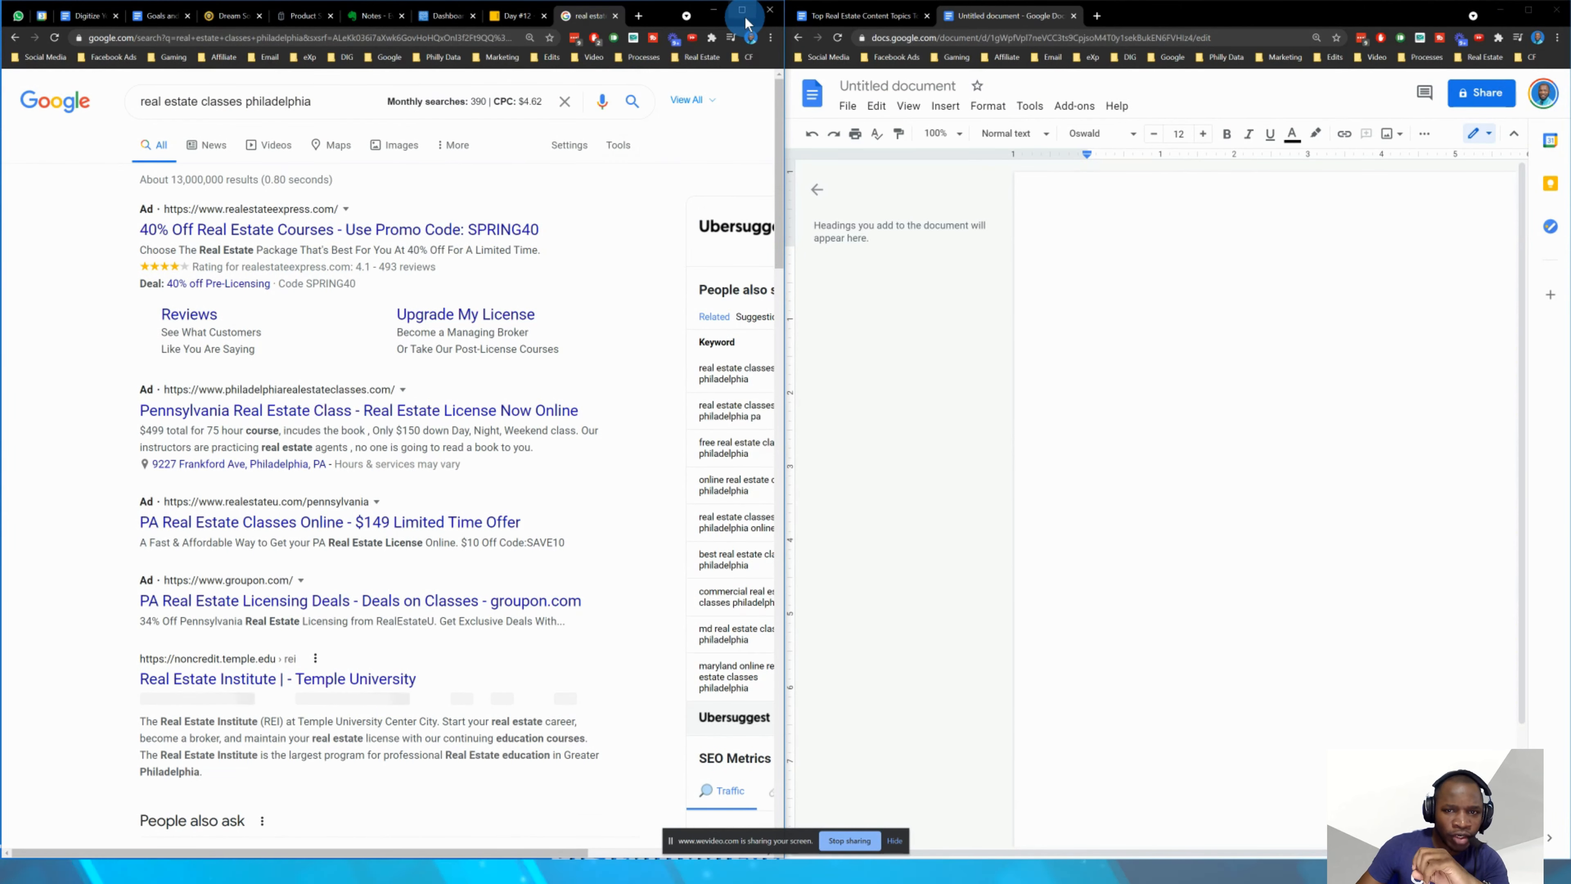
scroll(346, 230, "down", 4)
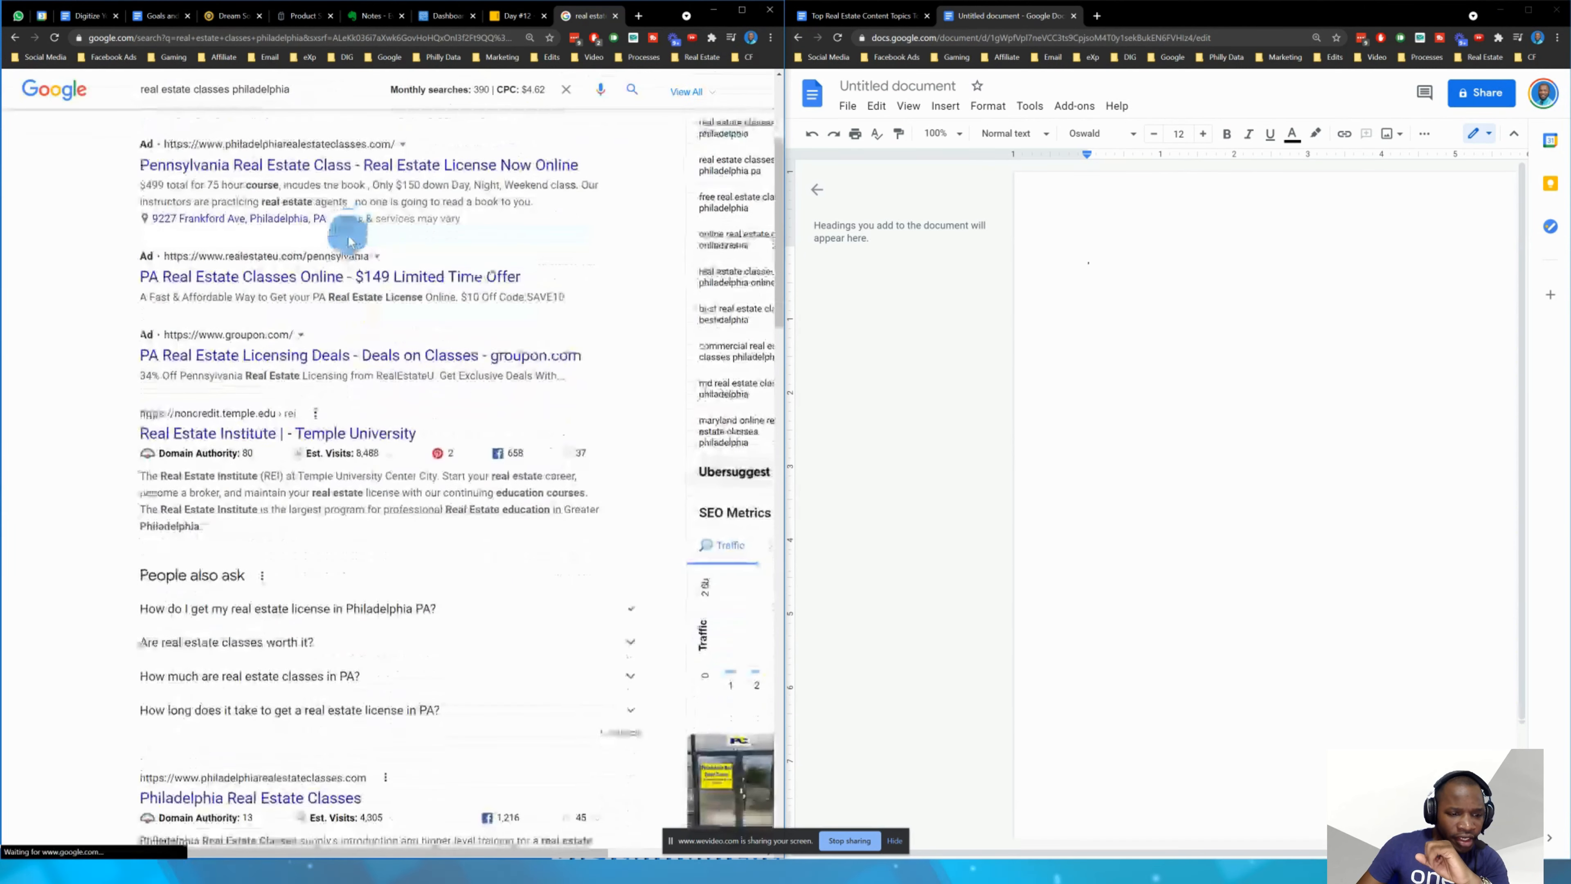
scroll(408, 343, "down", 4)
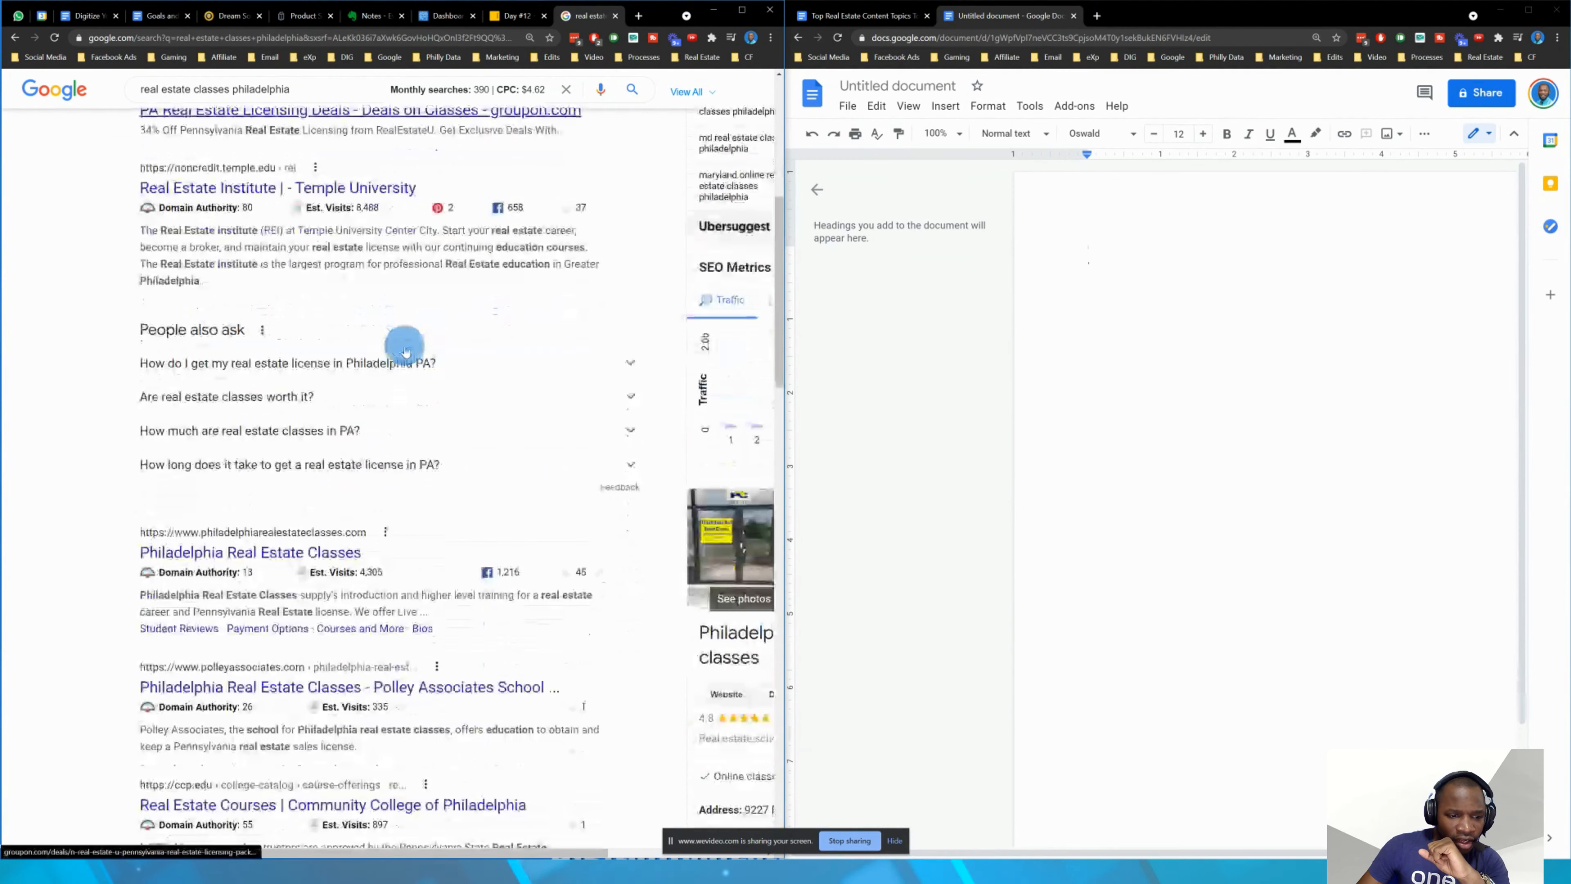
triple_click(144, 328)
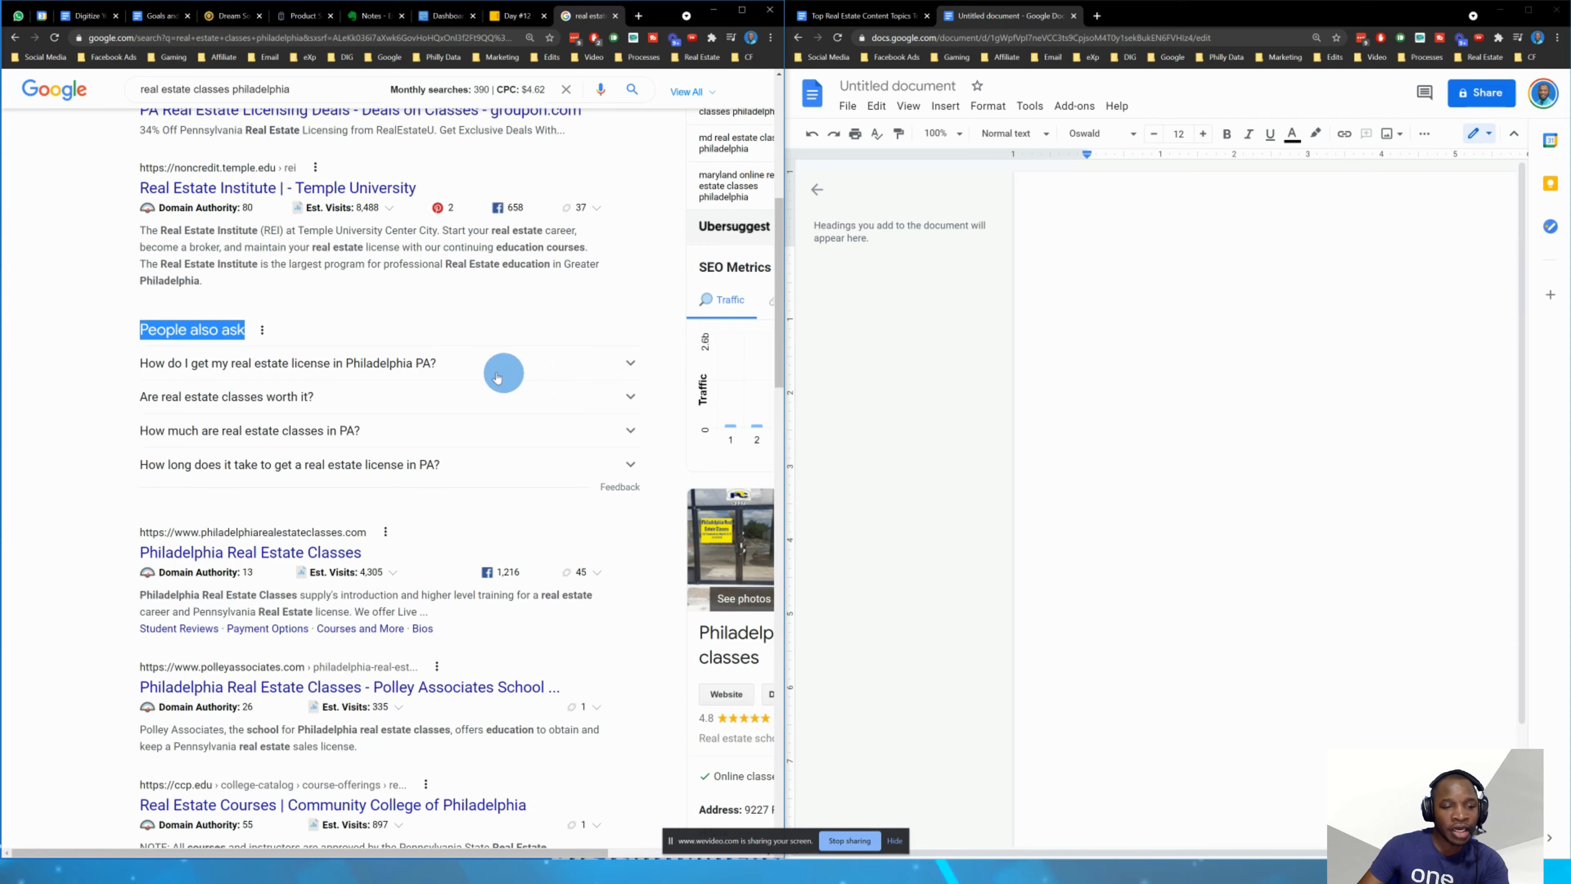
scroll(433, 396, "up", 6)
scroll(371, 217, "down", 9)
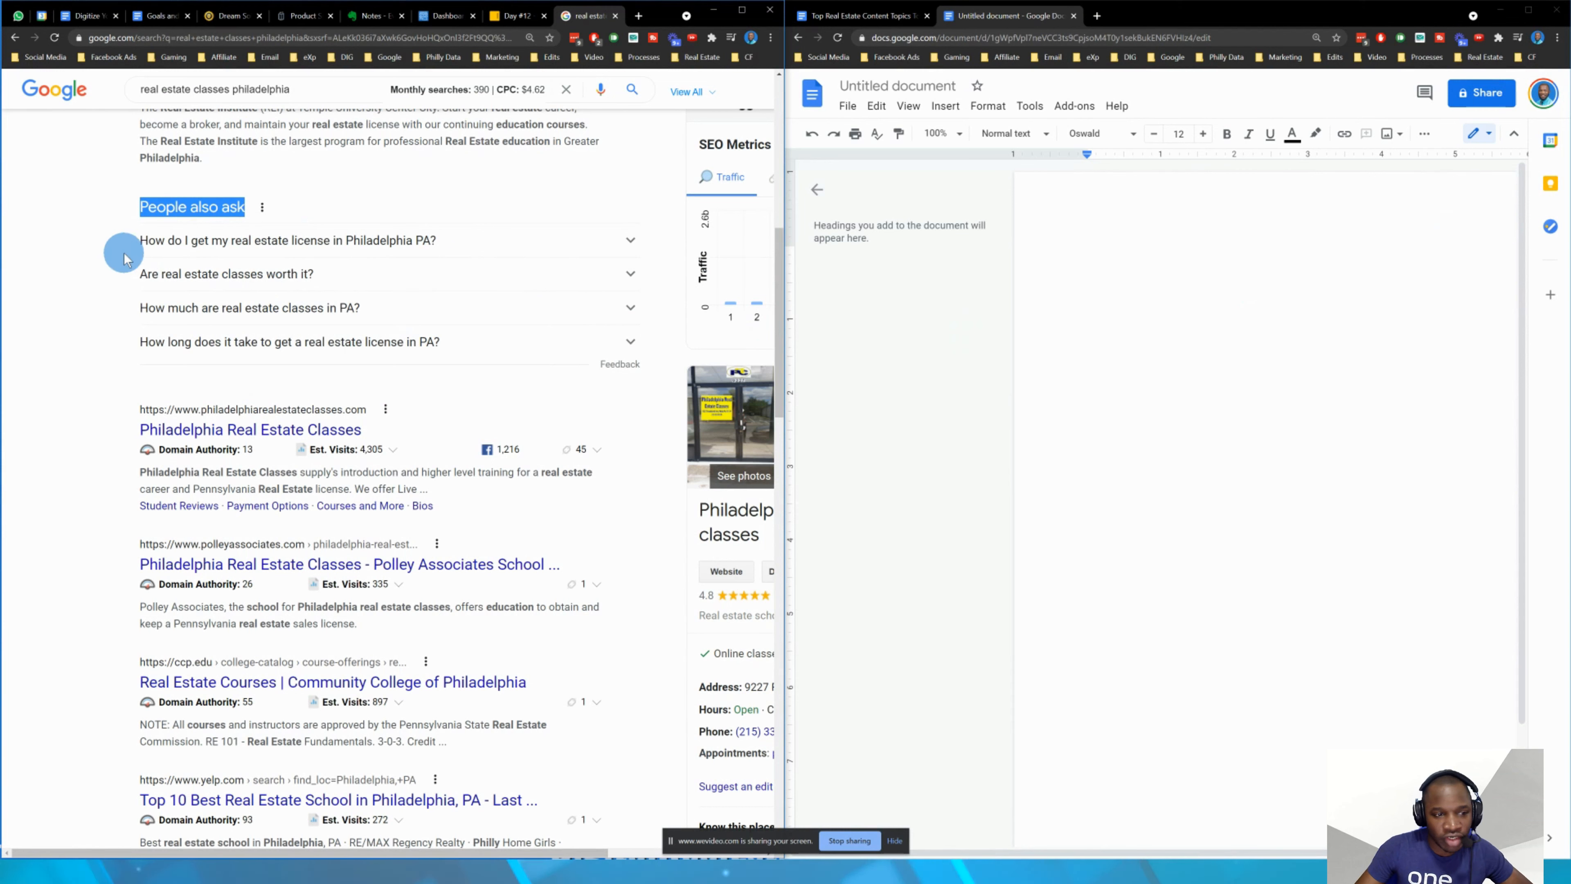
- Copy the four "People also ask" questions and paste them into the blank document without formatting
left_click_drag(186, 208, 451, 344)
key("ctrl+c")
left_click(1256, 238)
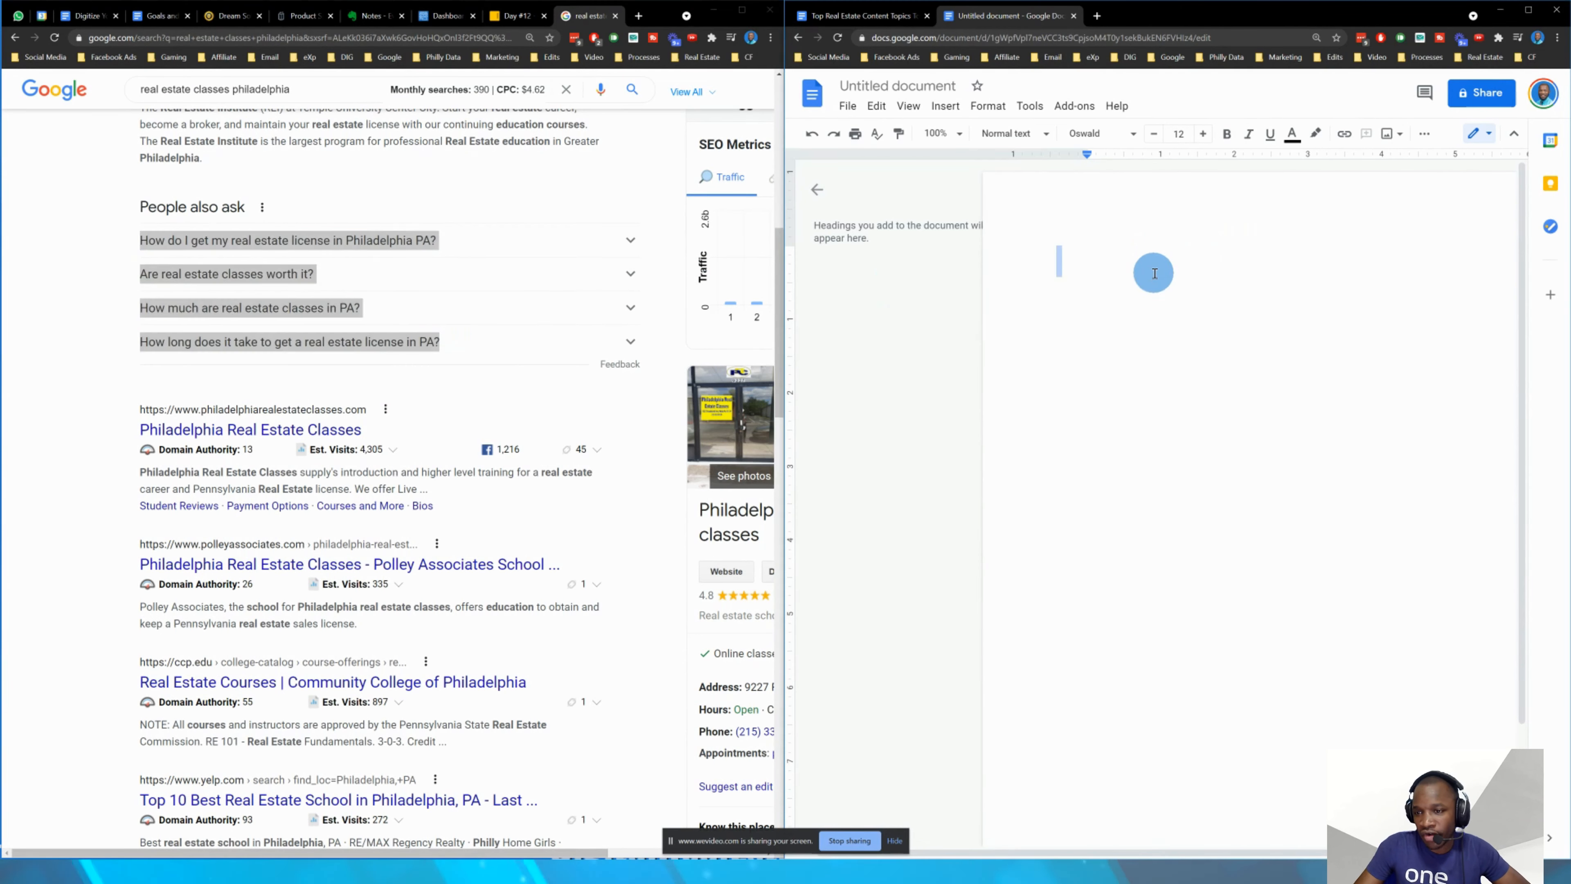
right_click(1033, 256)
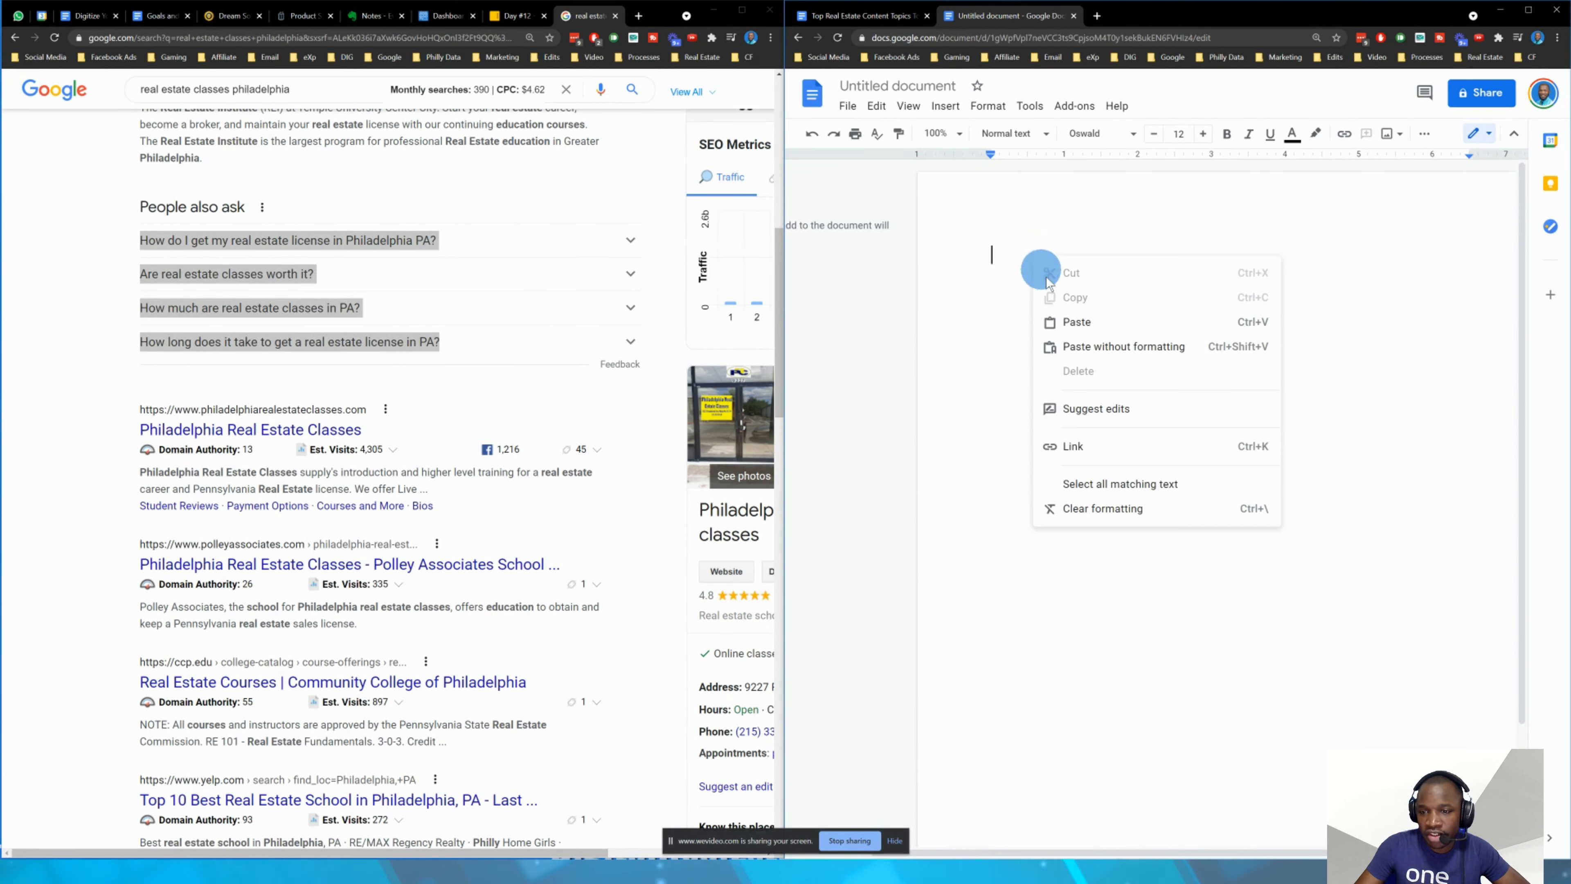
left_click(1073, 345)
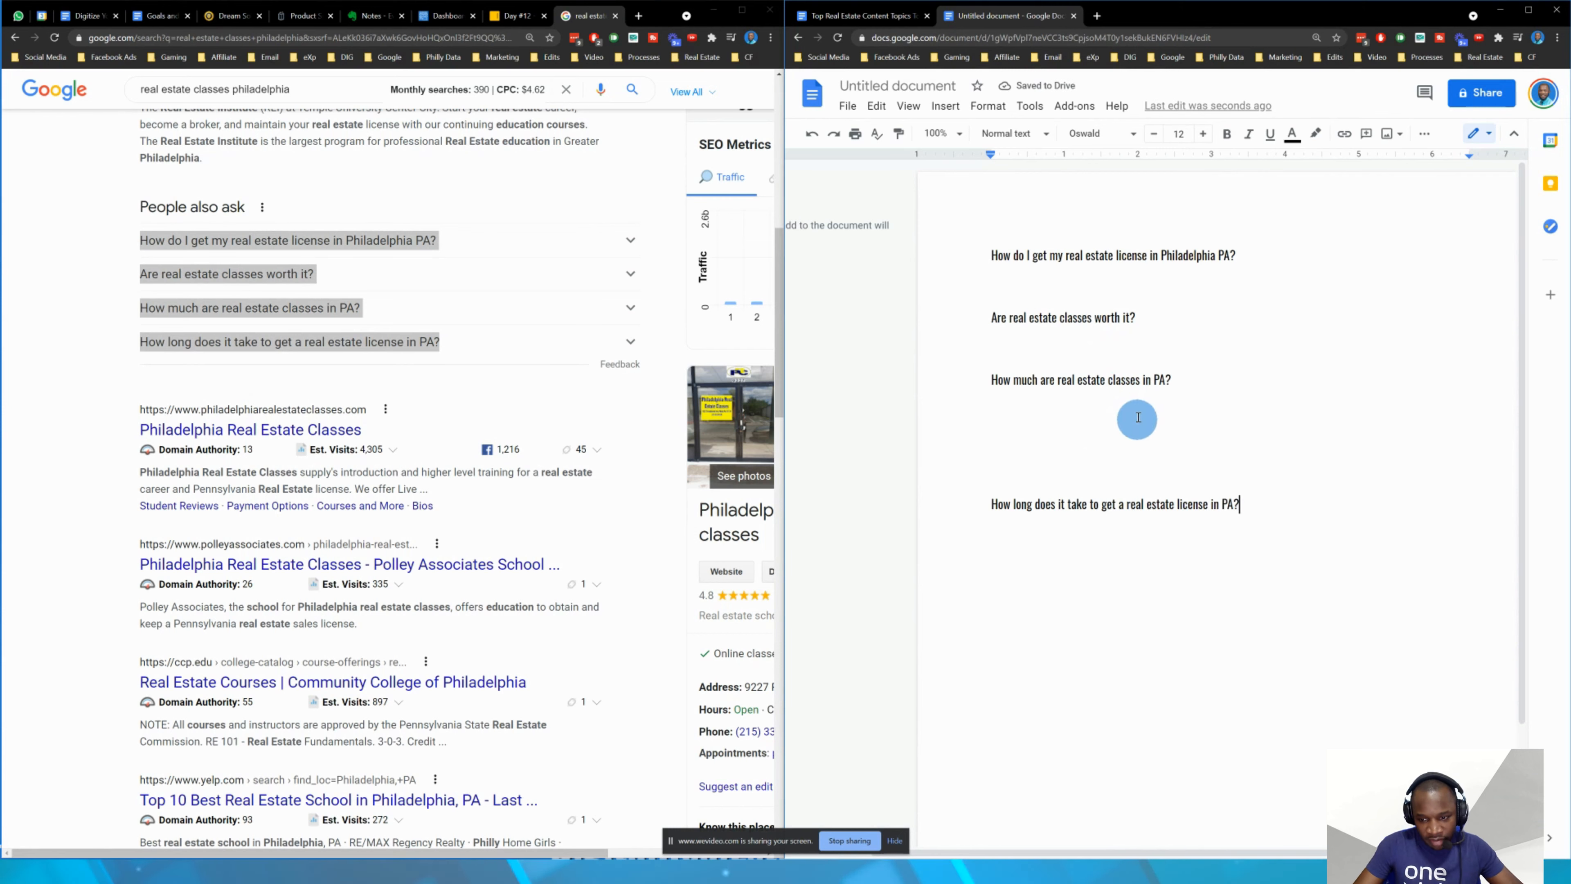
- Remove the blank lines between the four pasted questions in the document
left_click(1138, 414)
key("Delete")
key("Delete")
key("Delete")
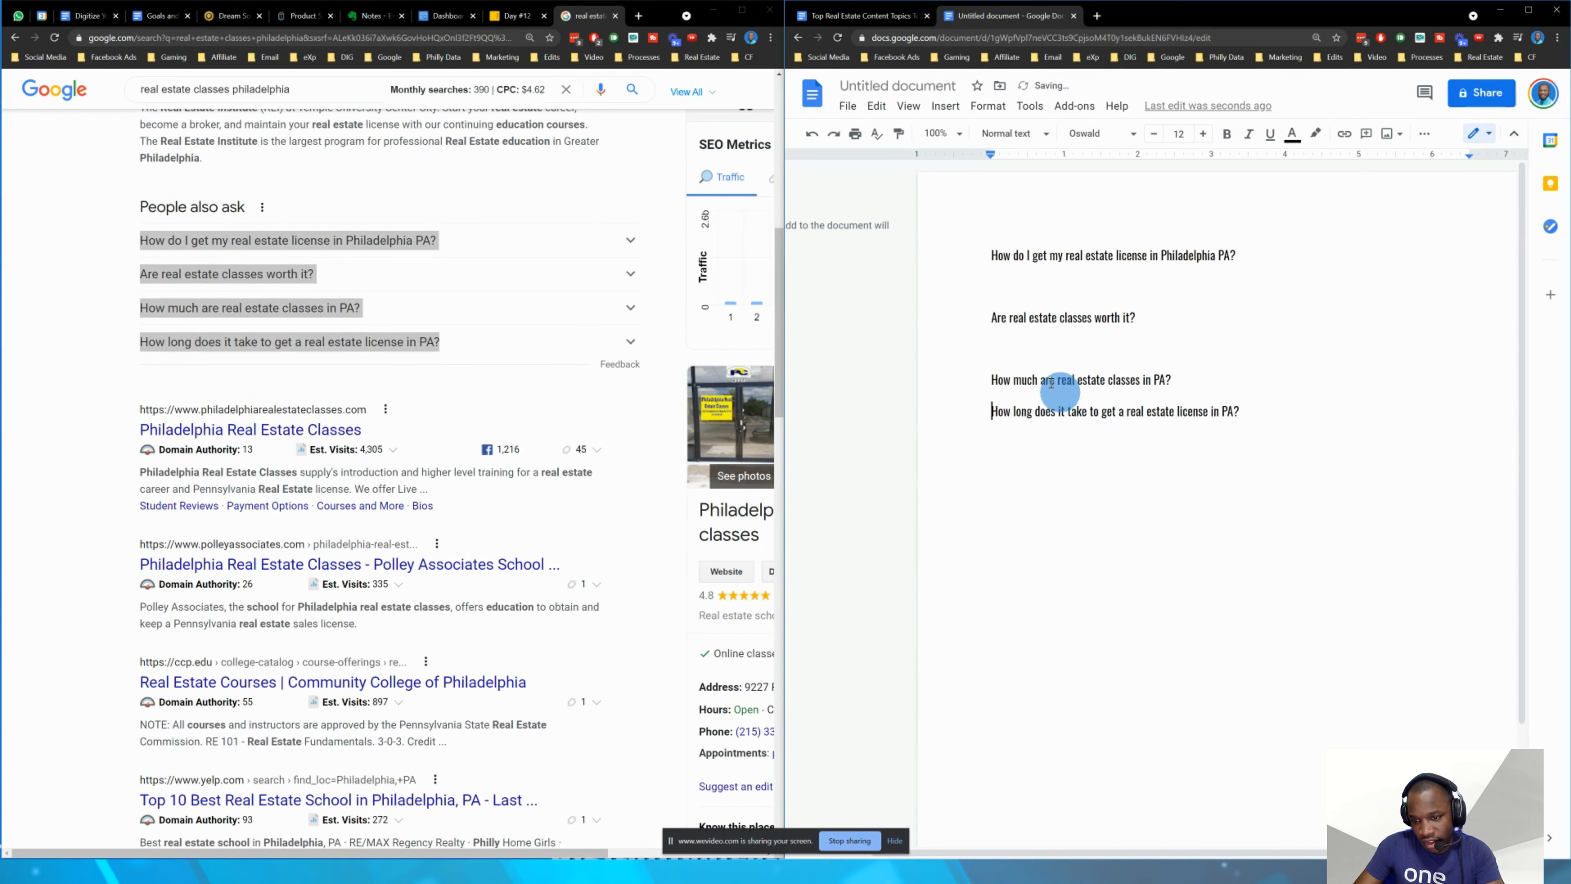
left_click(1024, 348)
key("Delete")
left_click(1010, 291)
key("Delete")
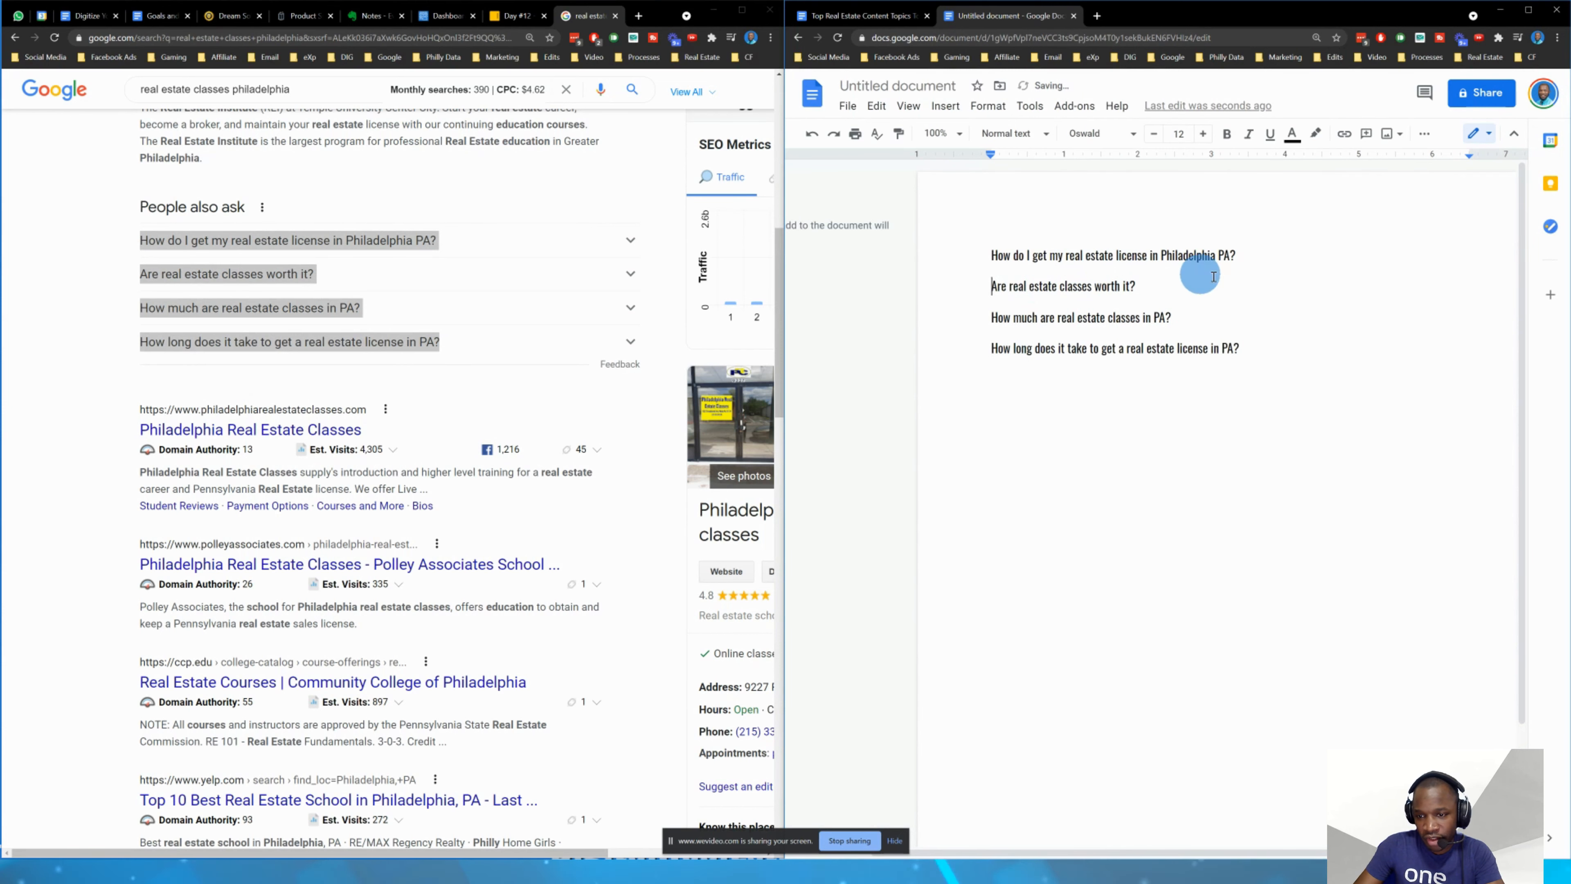
- Format the four pasted questions as a bulleted list with checkbox-style bullets
left_click_drag(1279, 357, 940, 256)
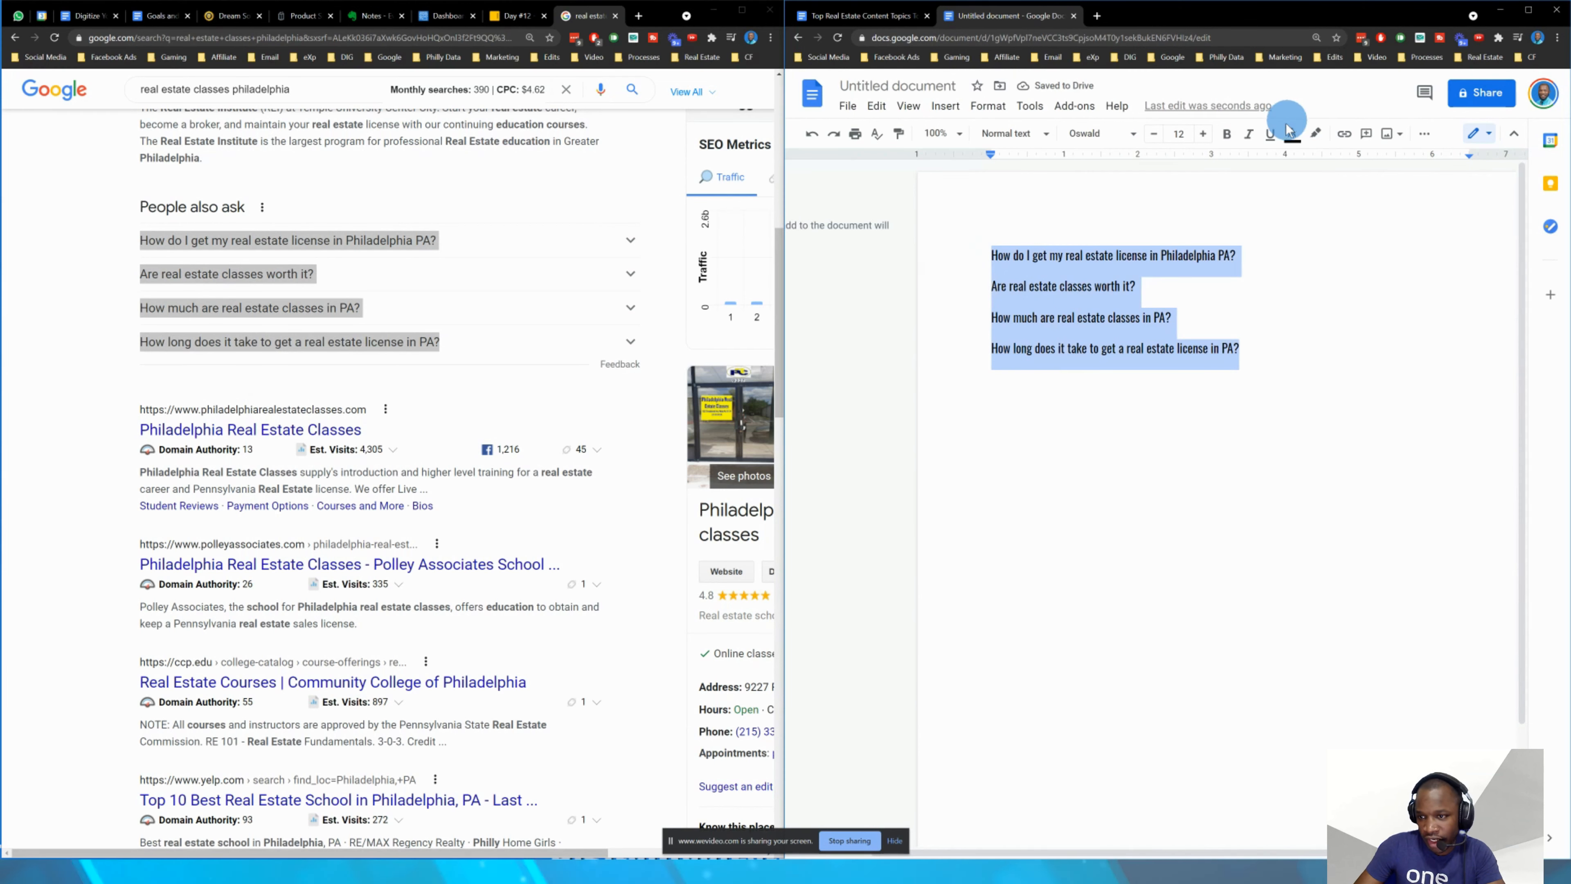
left_click(1421, 141)
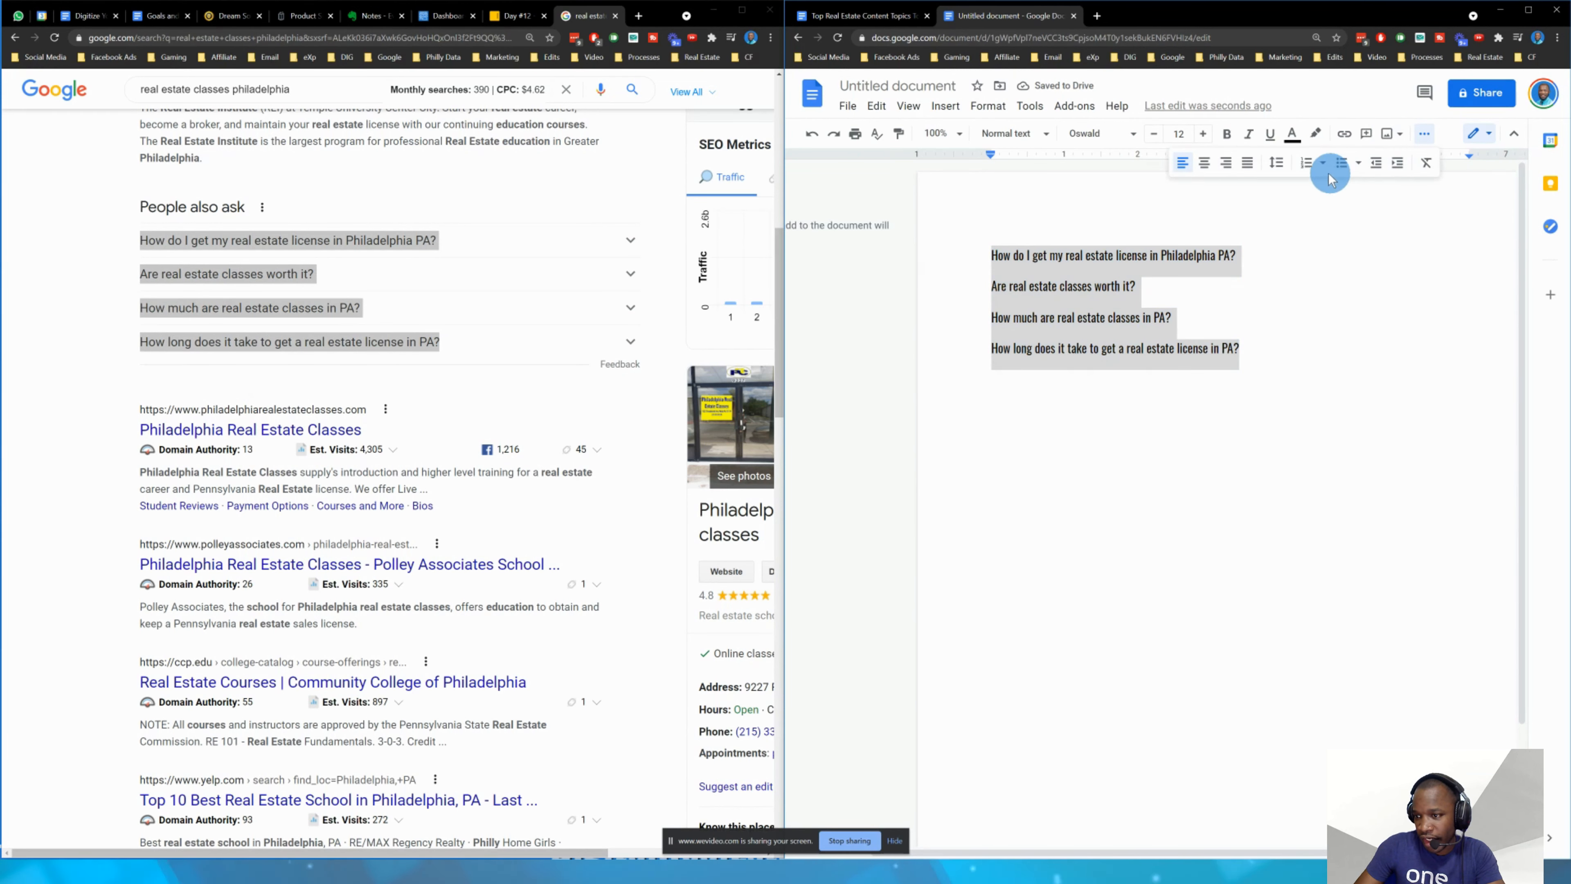
left_click(1341, 162)
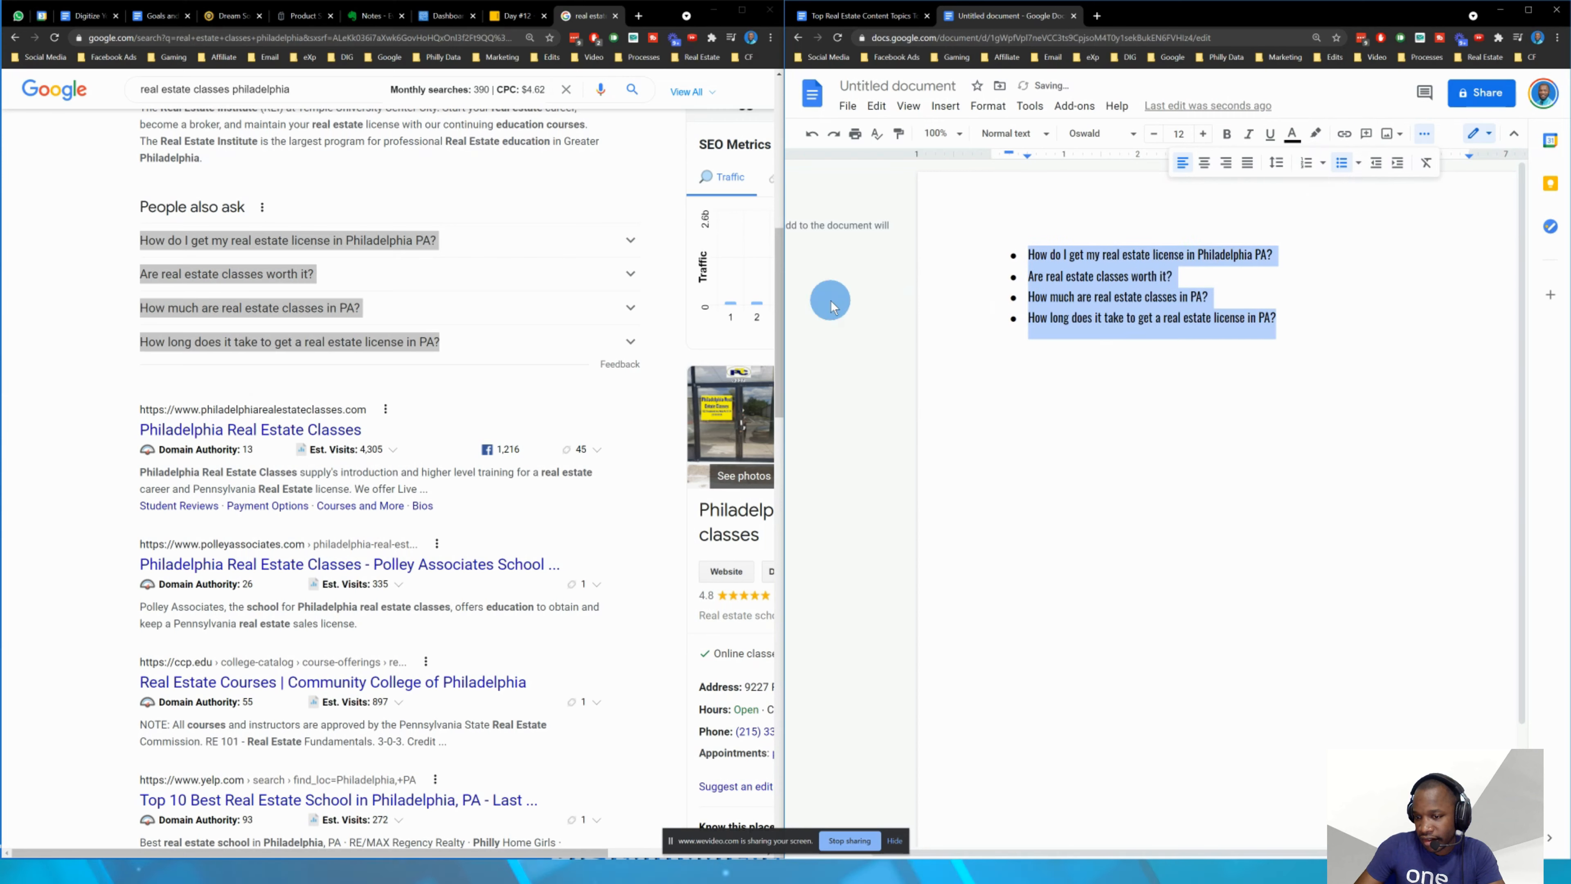
left_click(1358, 162)
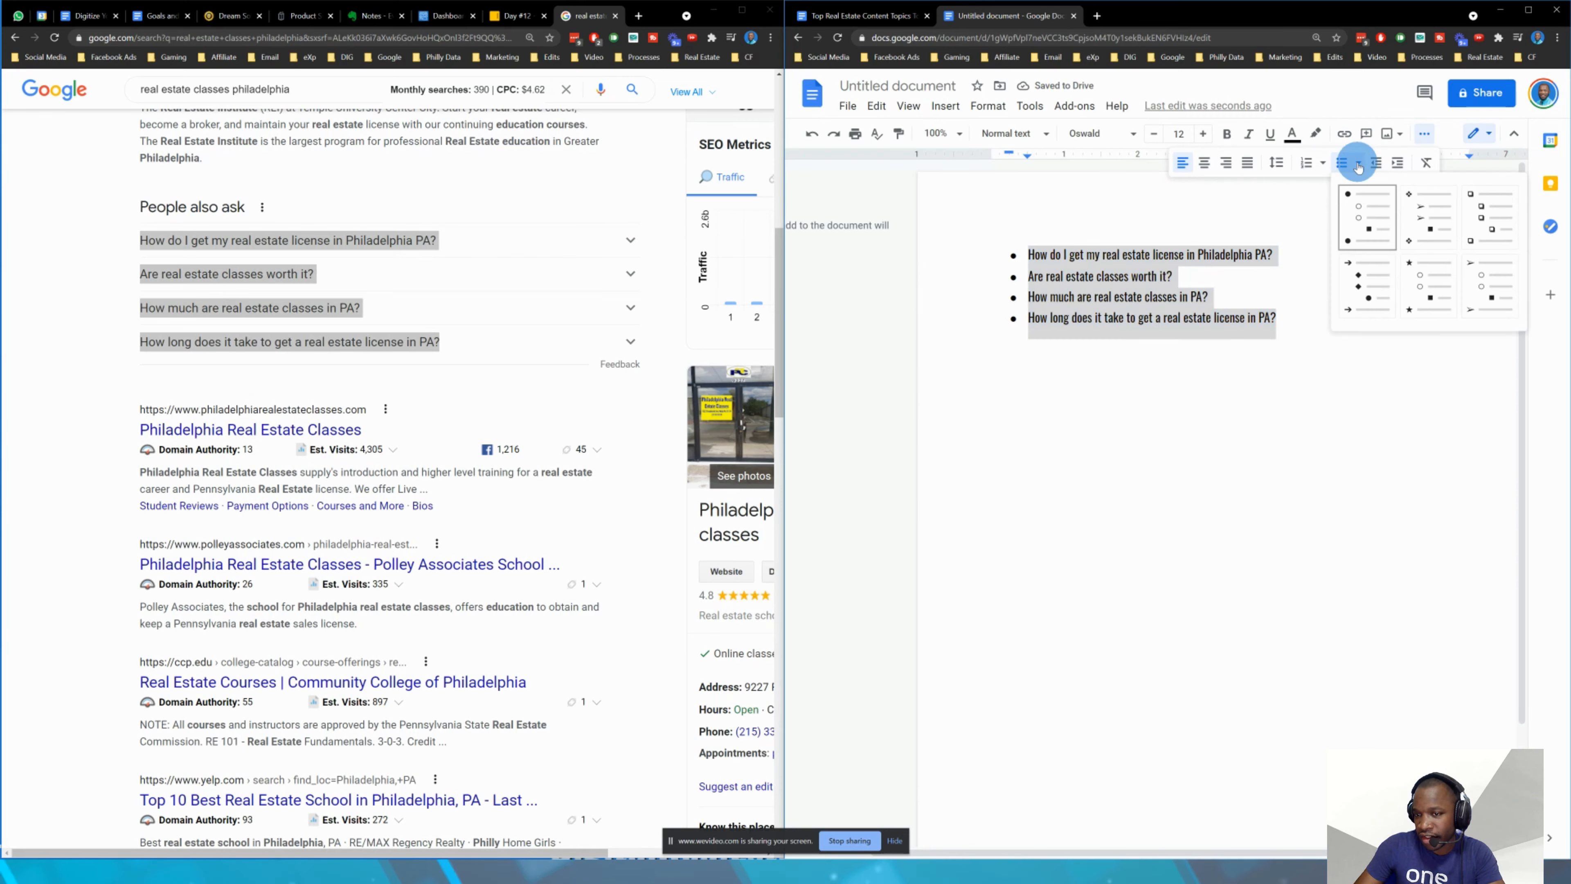
left_click(1491, 218)
left_click(1302, 307)
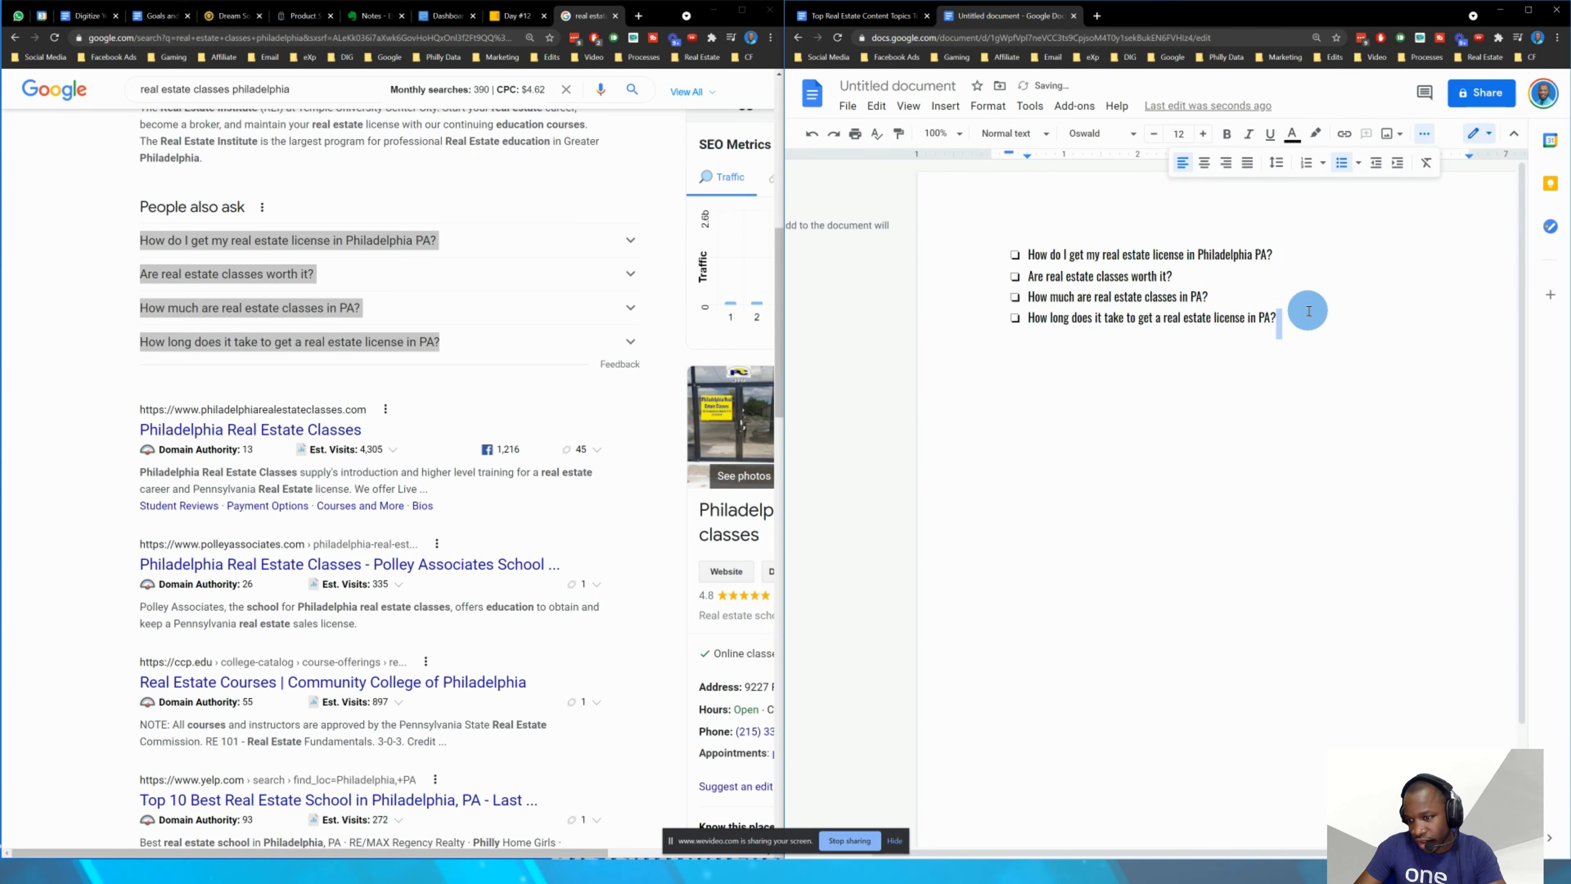
left_click(1317, 317)
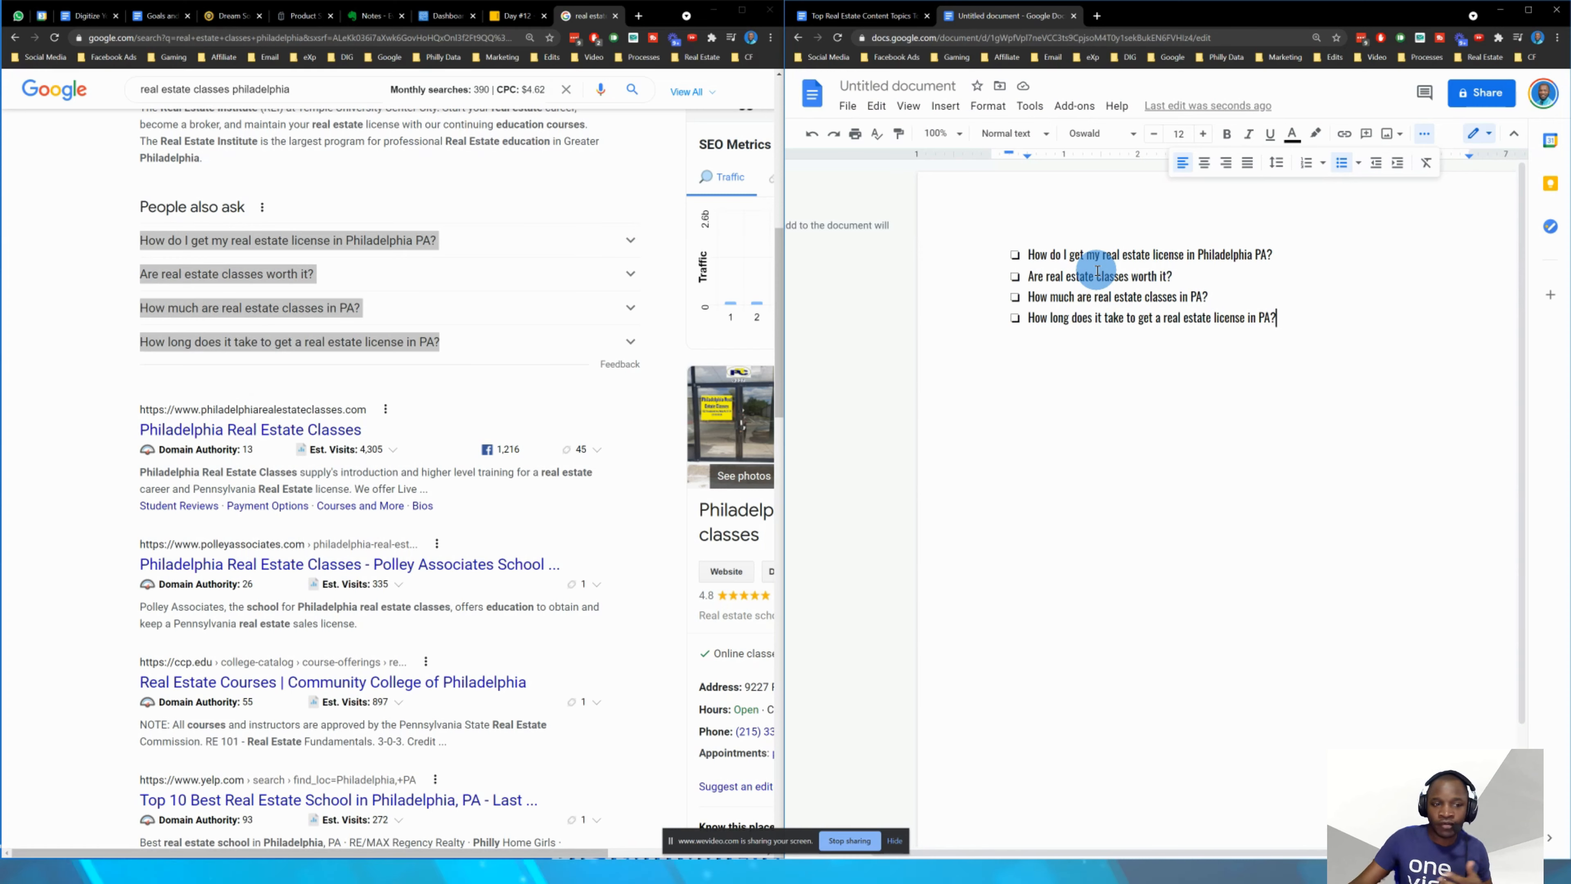
- Repeatedly expand and collapse "How do I get my real estate license in Philadelphia PA?" in the search results to load more related questions
scroll(123, 306, "up", 3)
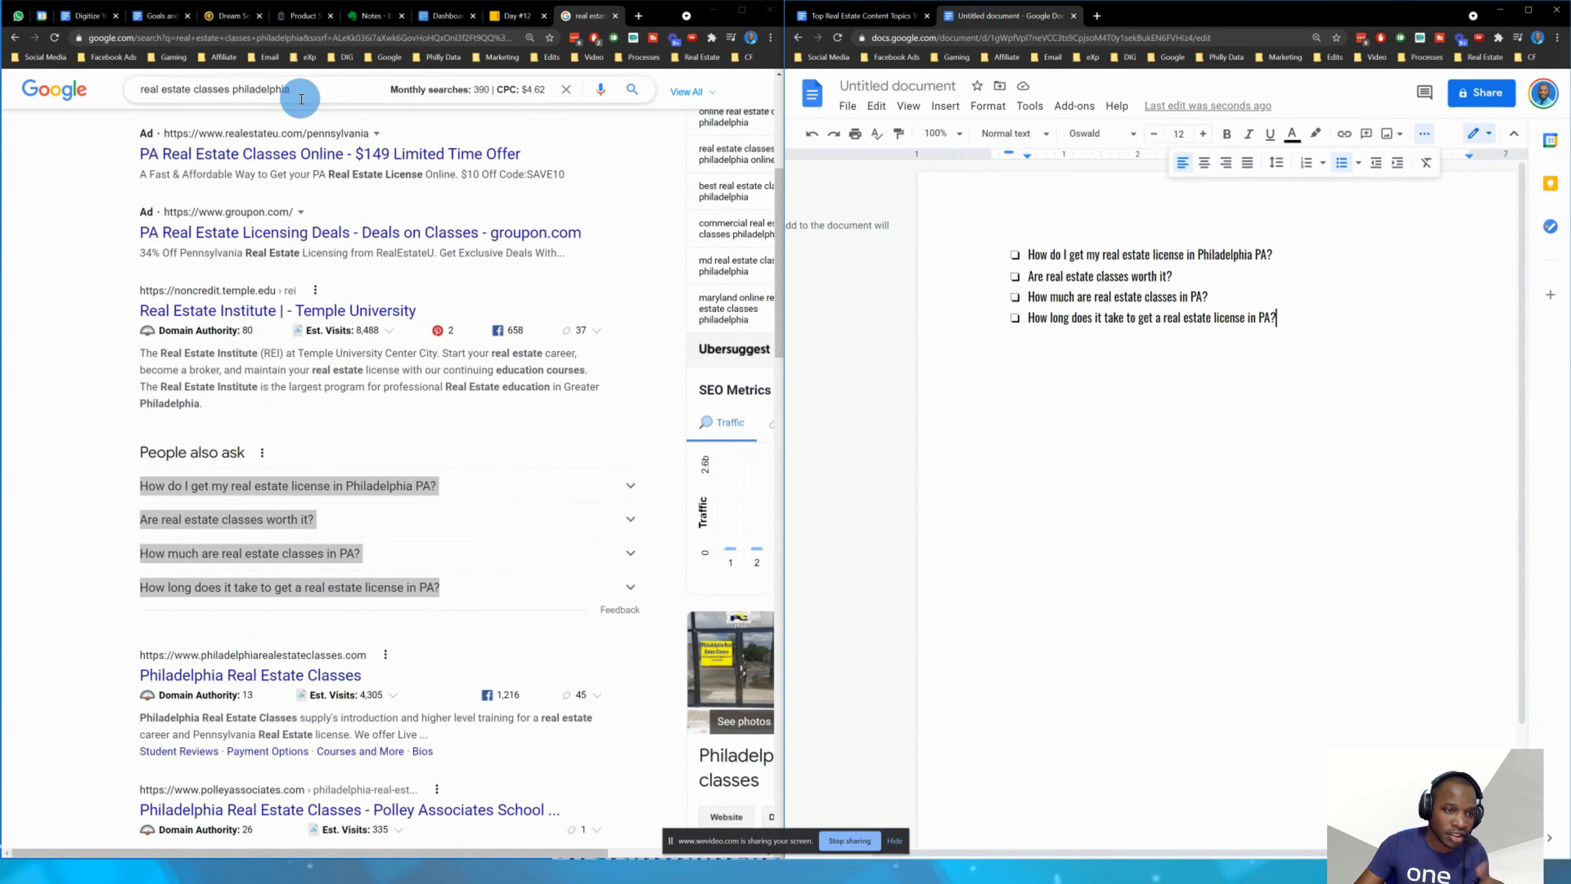
scroll(331, 409, "down", 4)
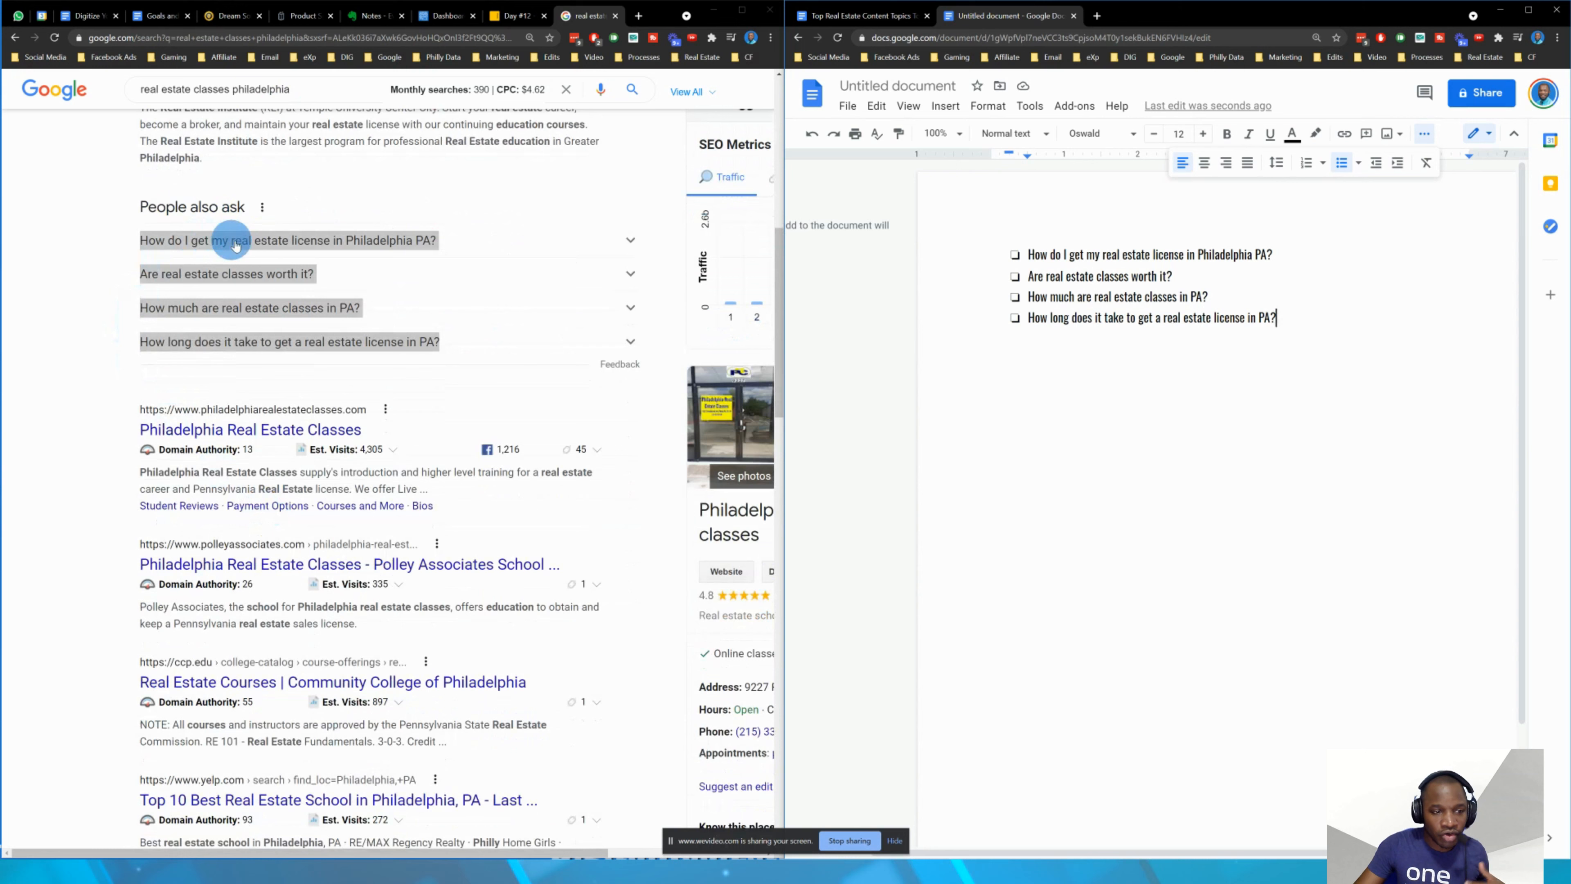
left_click(64, 249)
left_click(39, 290)
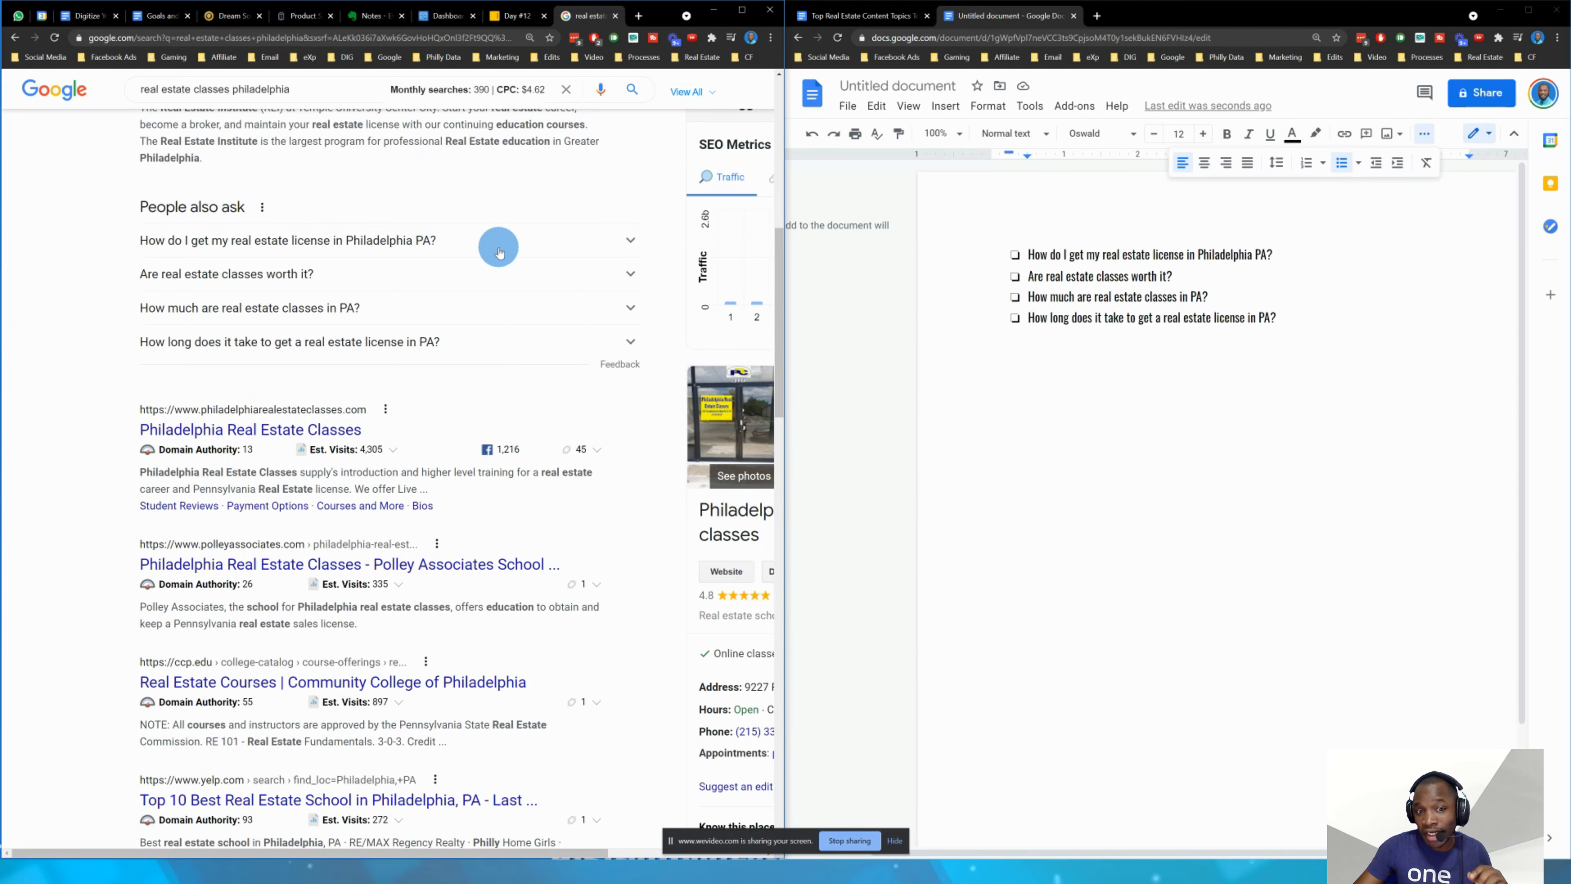
left_click(499, 253)
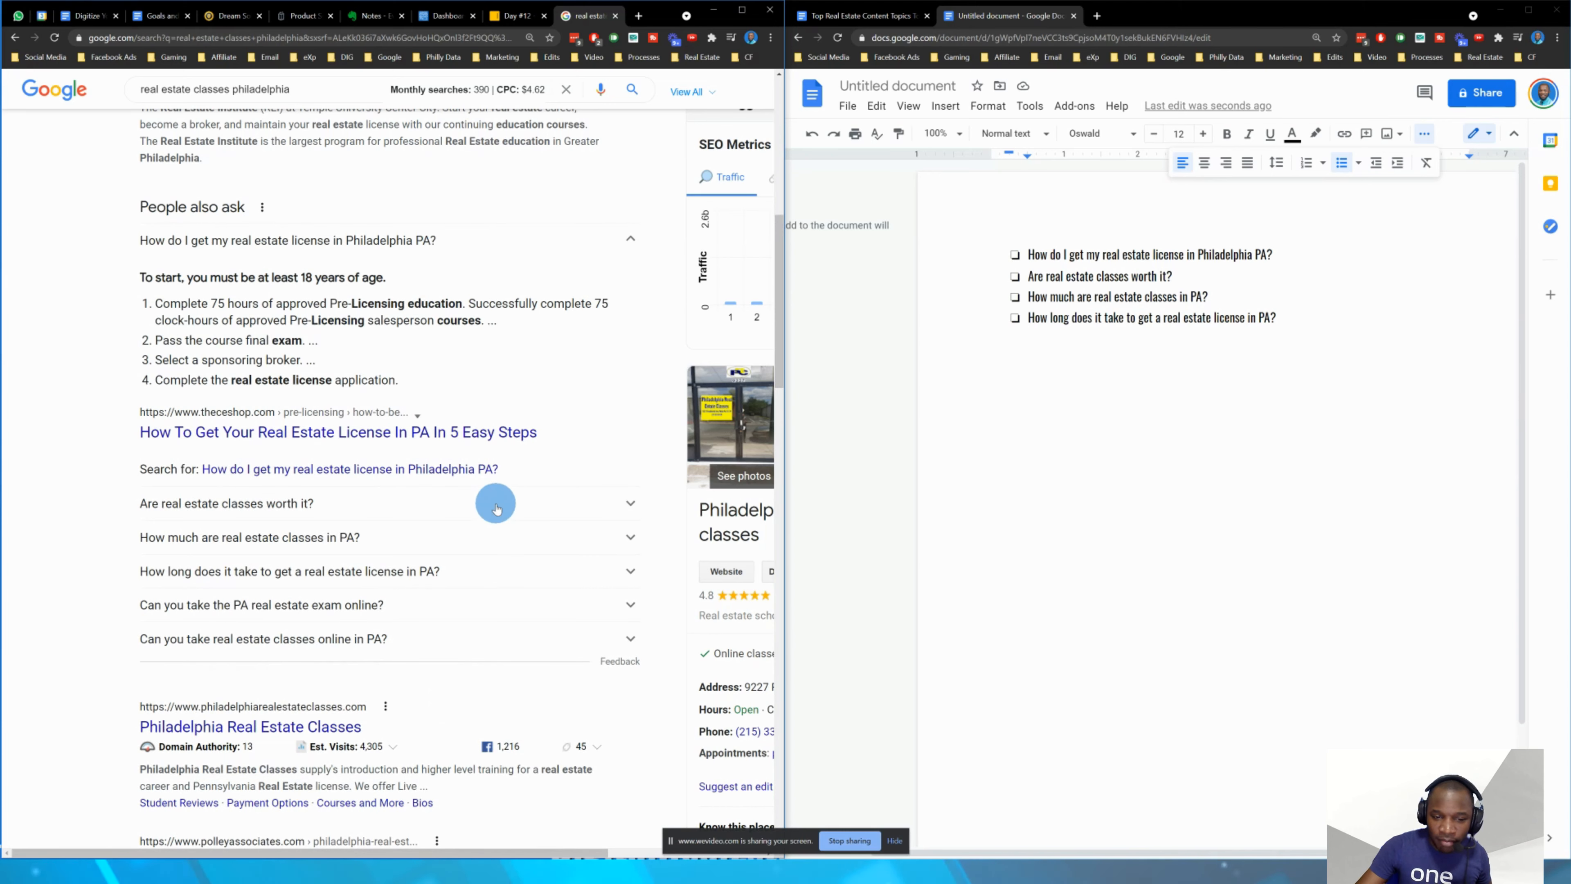
left_click(599, 242)
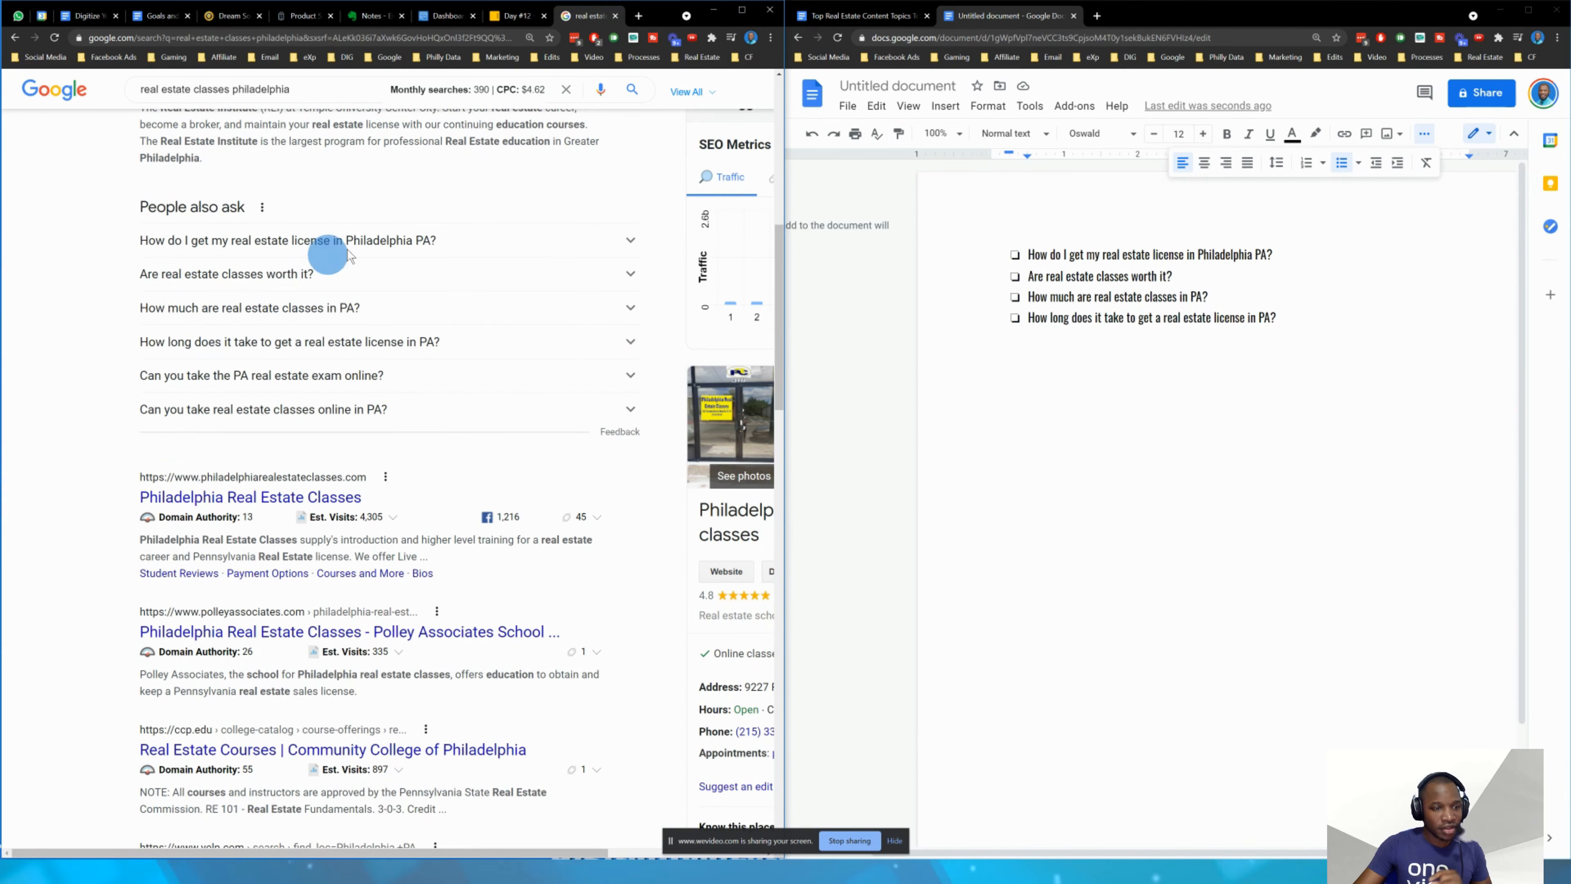
left_click(494, 244)
left_click(493, 241)
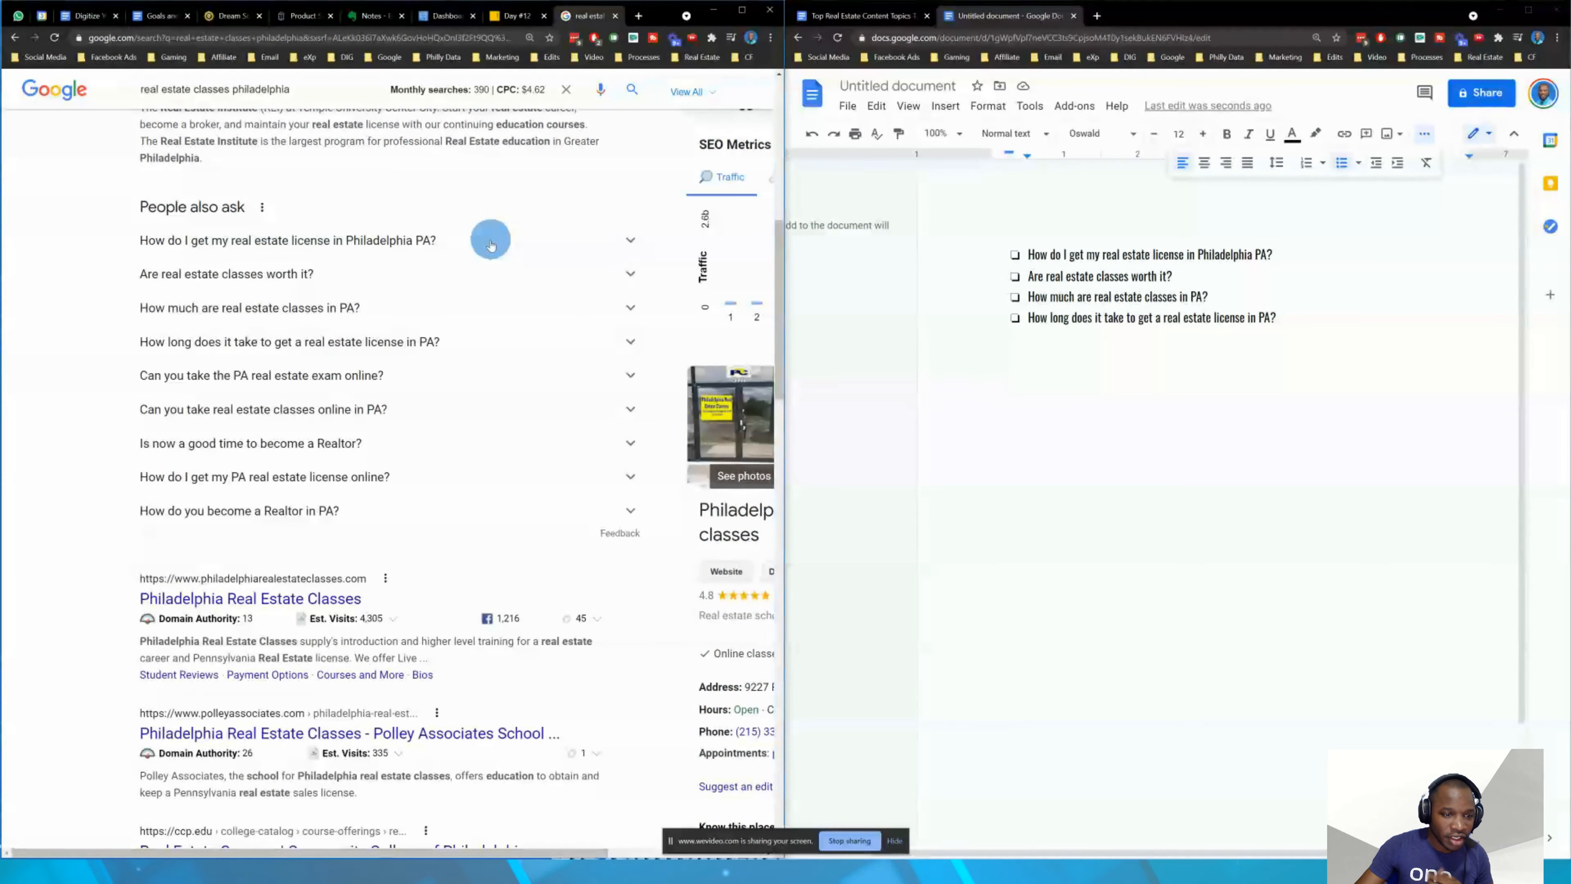
left_click(572, 239)
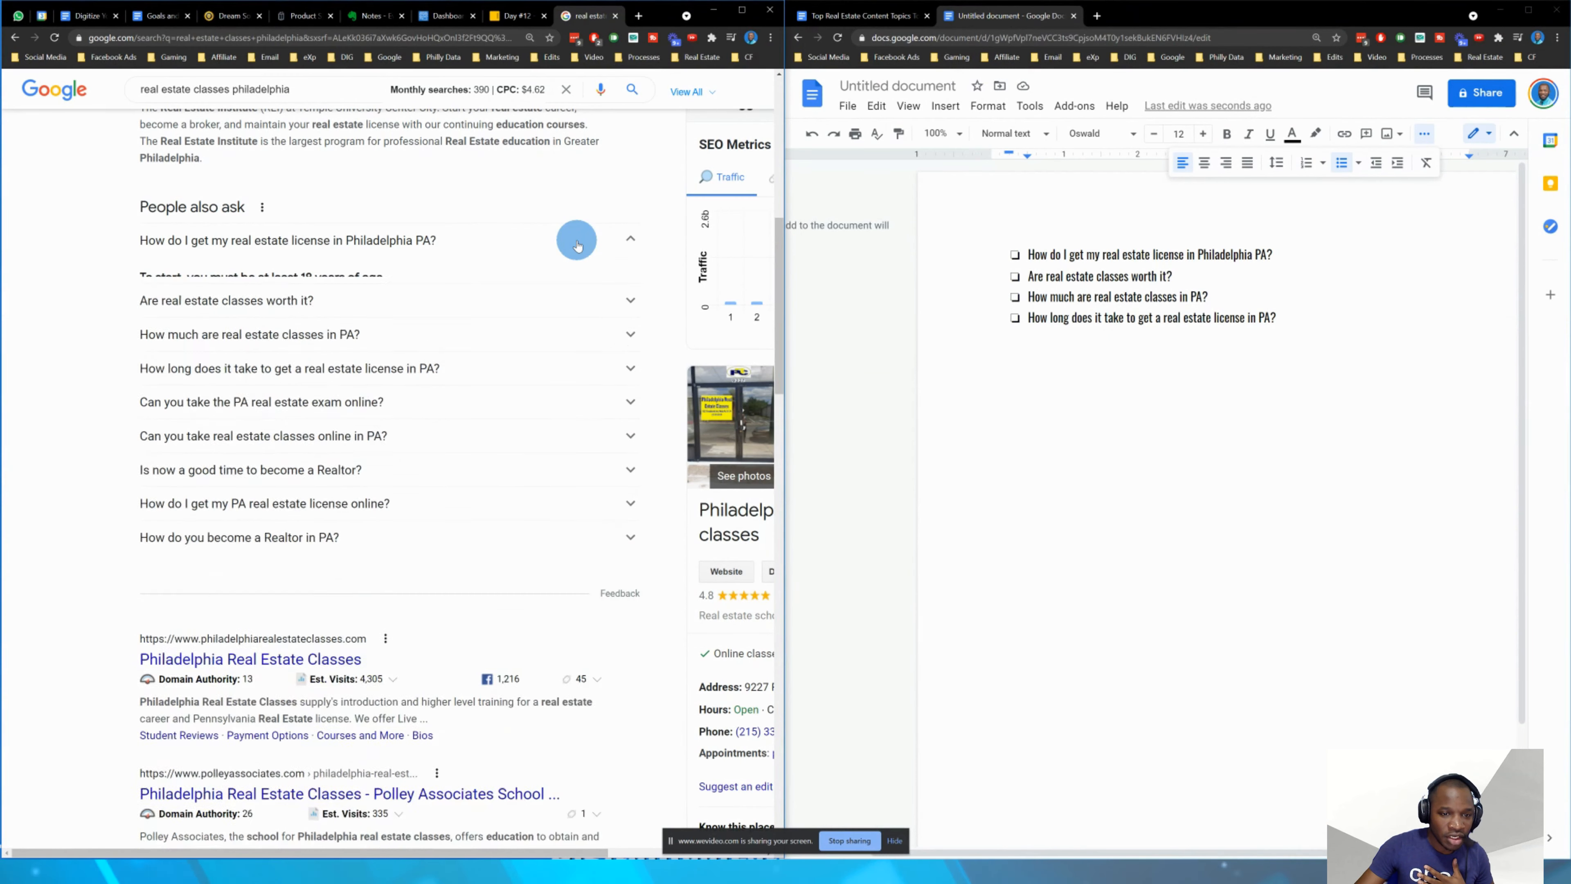
left_click(571, 239)
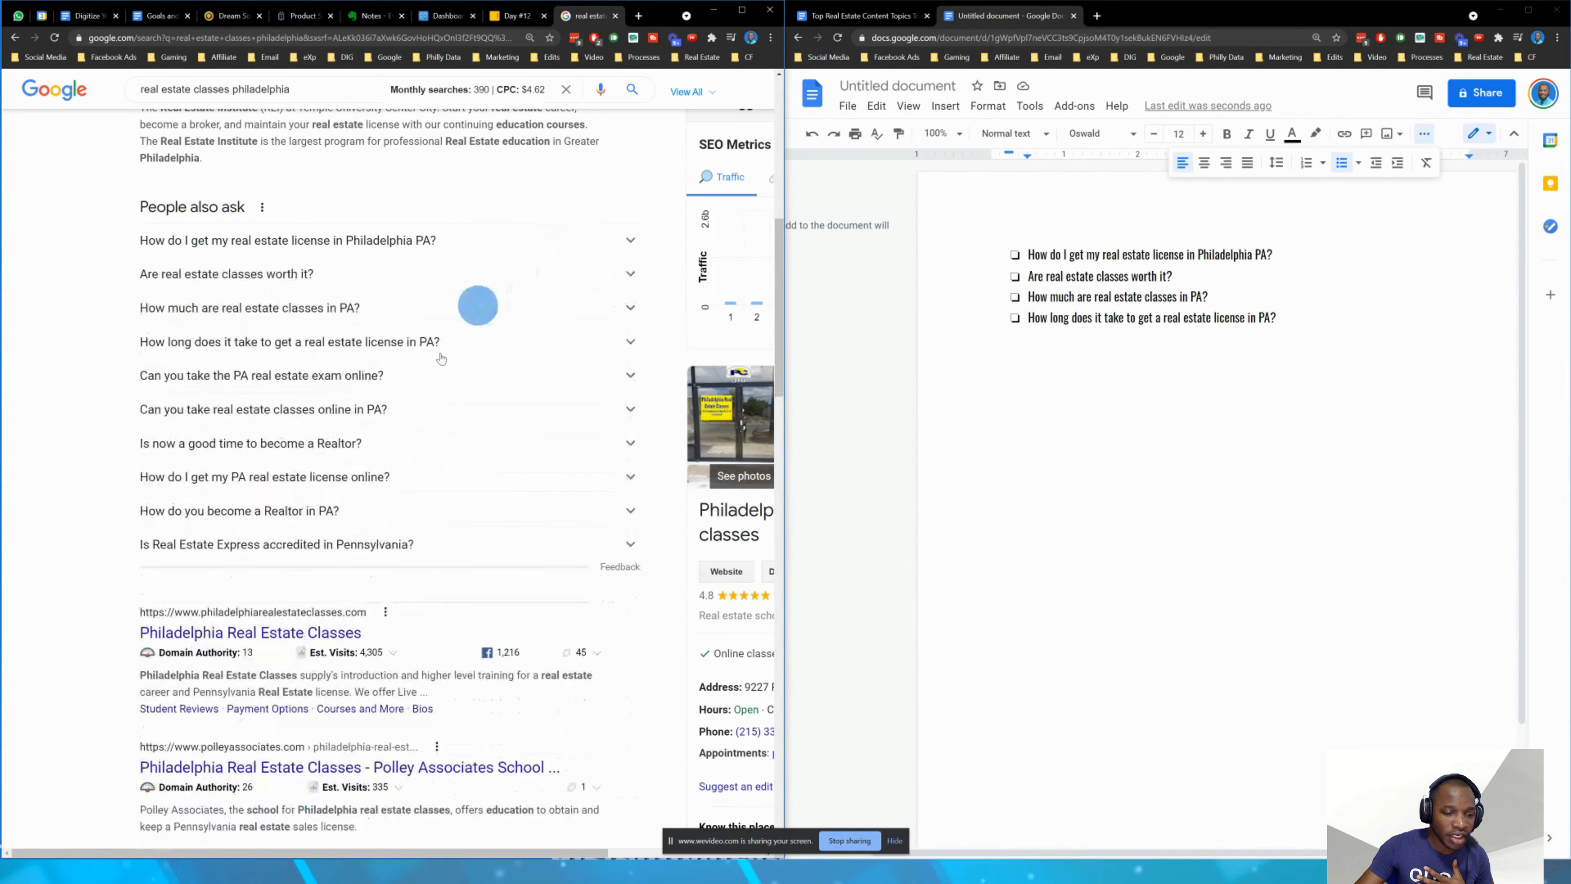
- Expand and collapse "Are real estate classes worth it?" and "How much are real estate classes in PA?" to load further related questions
left_click(486, 275)
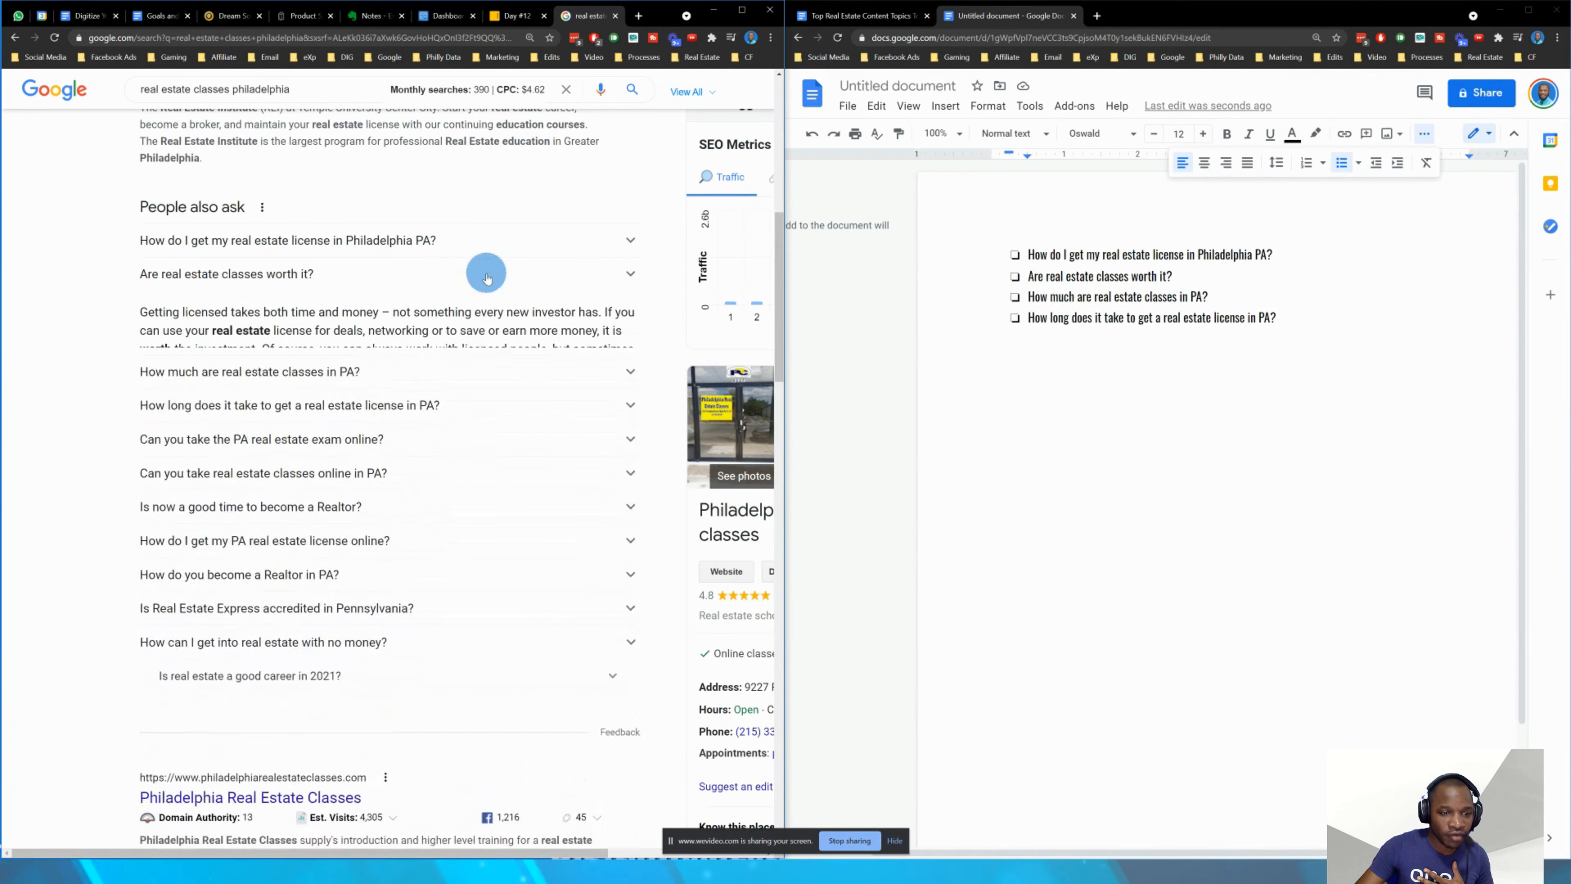
left_click(484, 273)
left_click(462, 316)
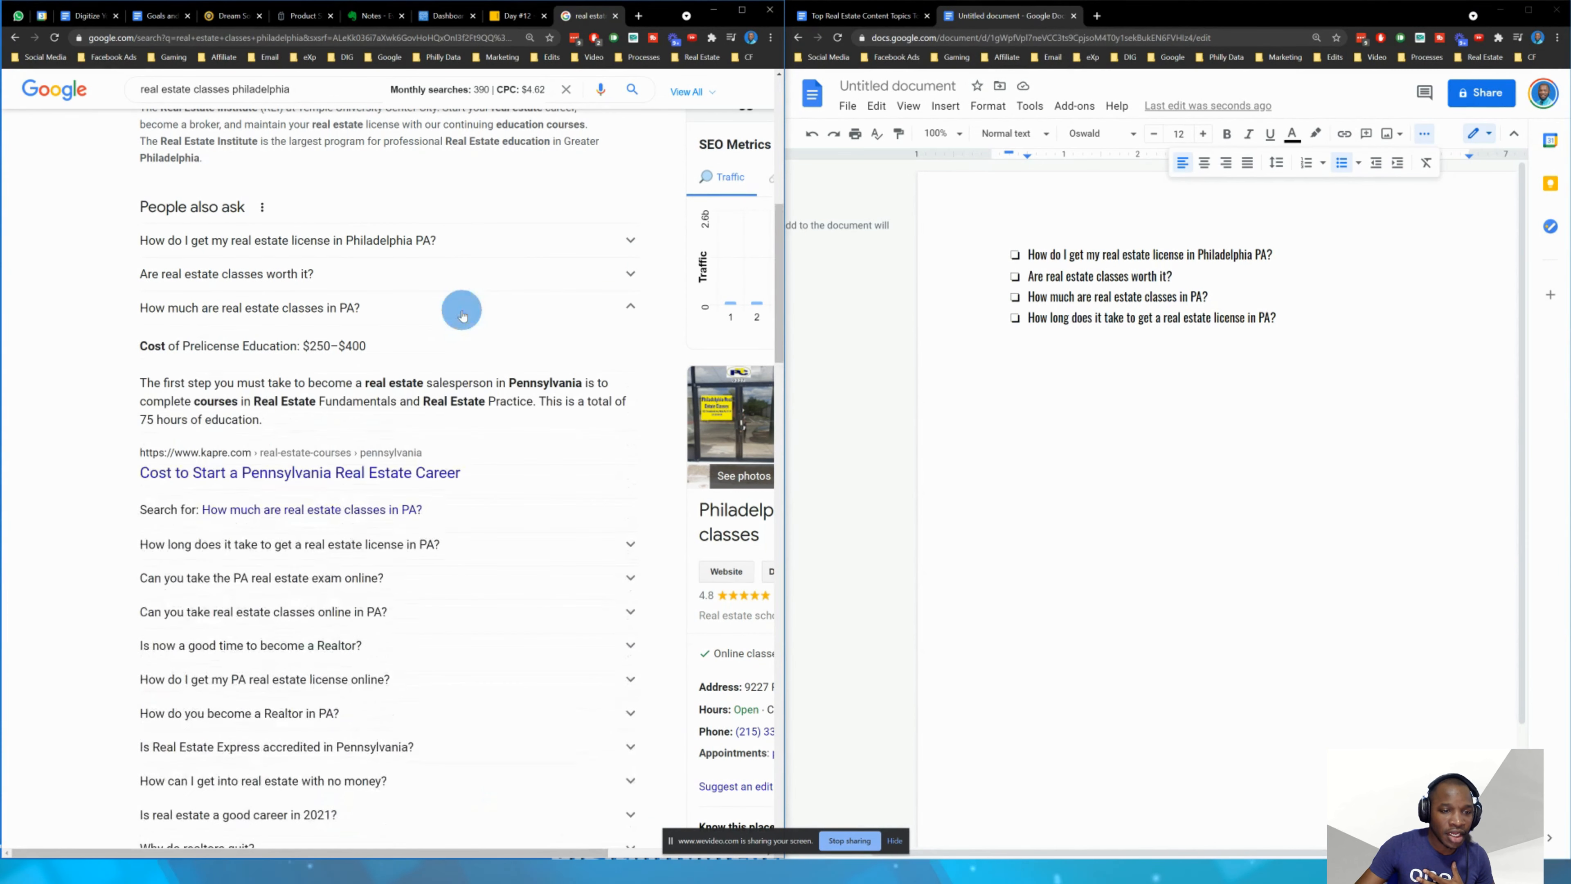
left_click(473, 307)
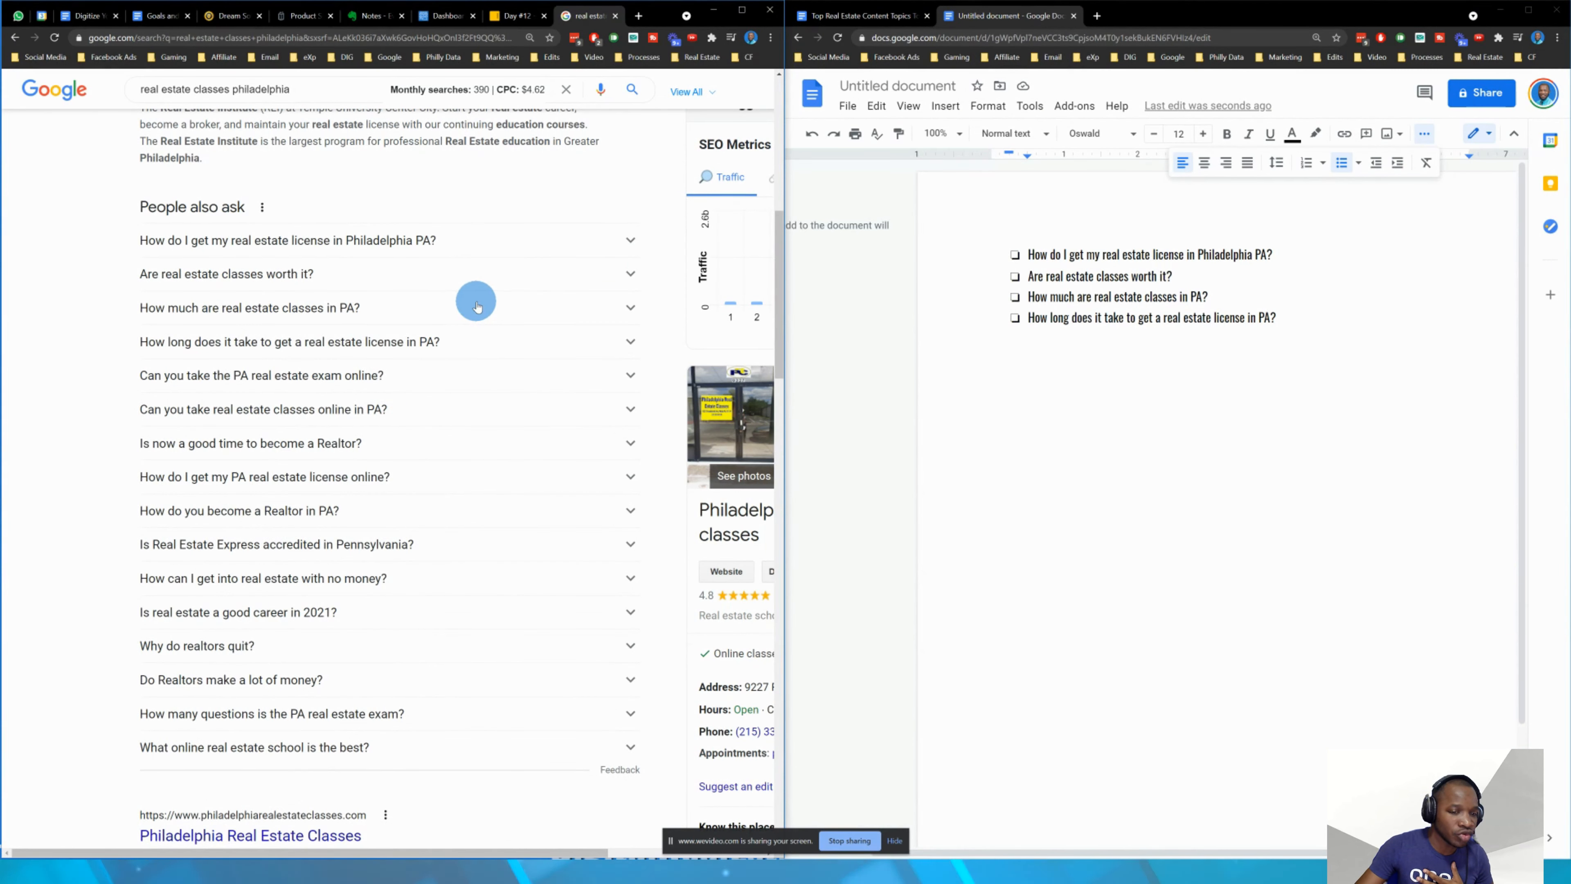
- Expand and collapse the online PA exam question, the online classes question and "Is now a good time to become a Realtor?" to load more questions
left_click(554, 371)
left_click(555, 371)
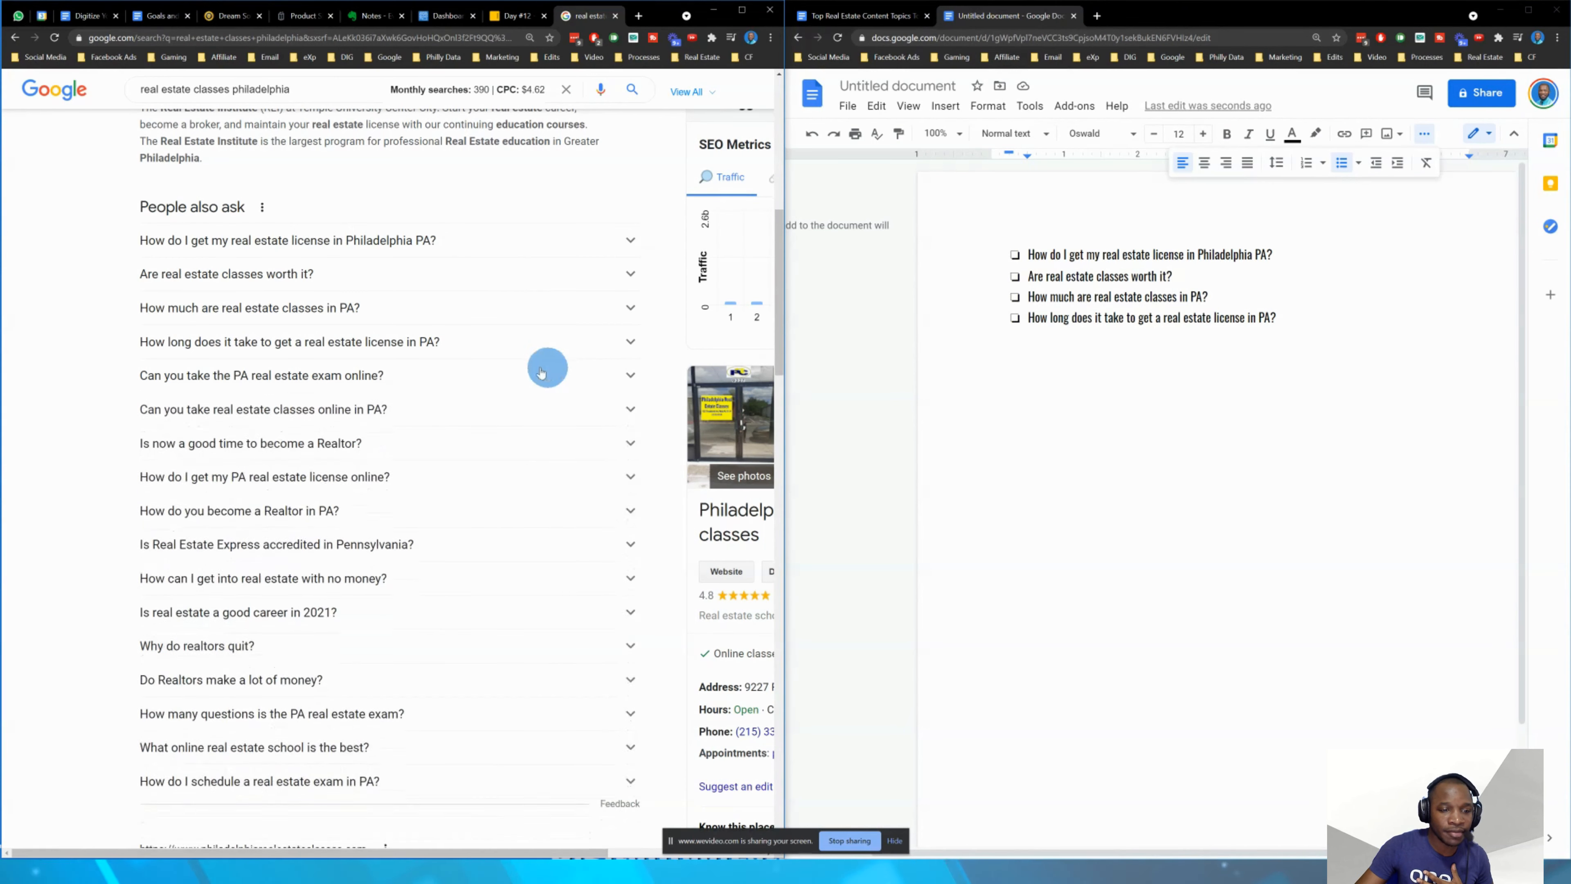
scroll(441, 351, "down", 2)
left_click(552, 287)
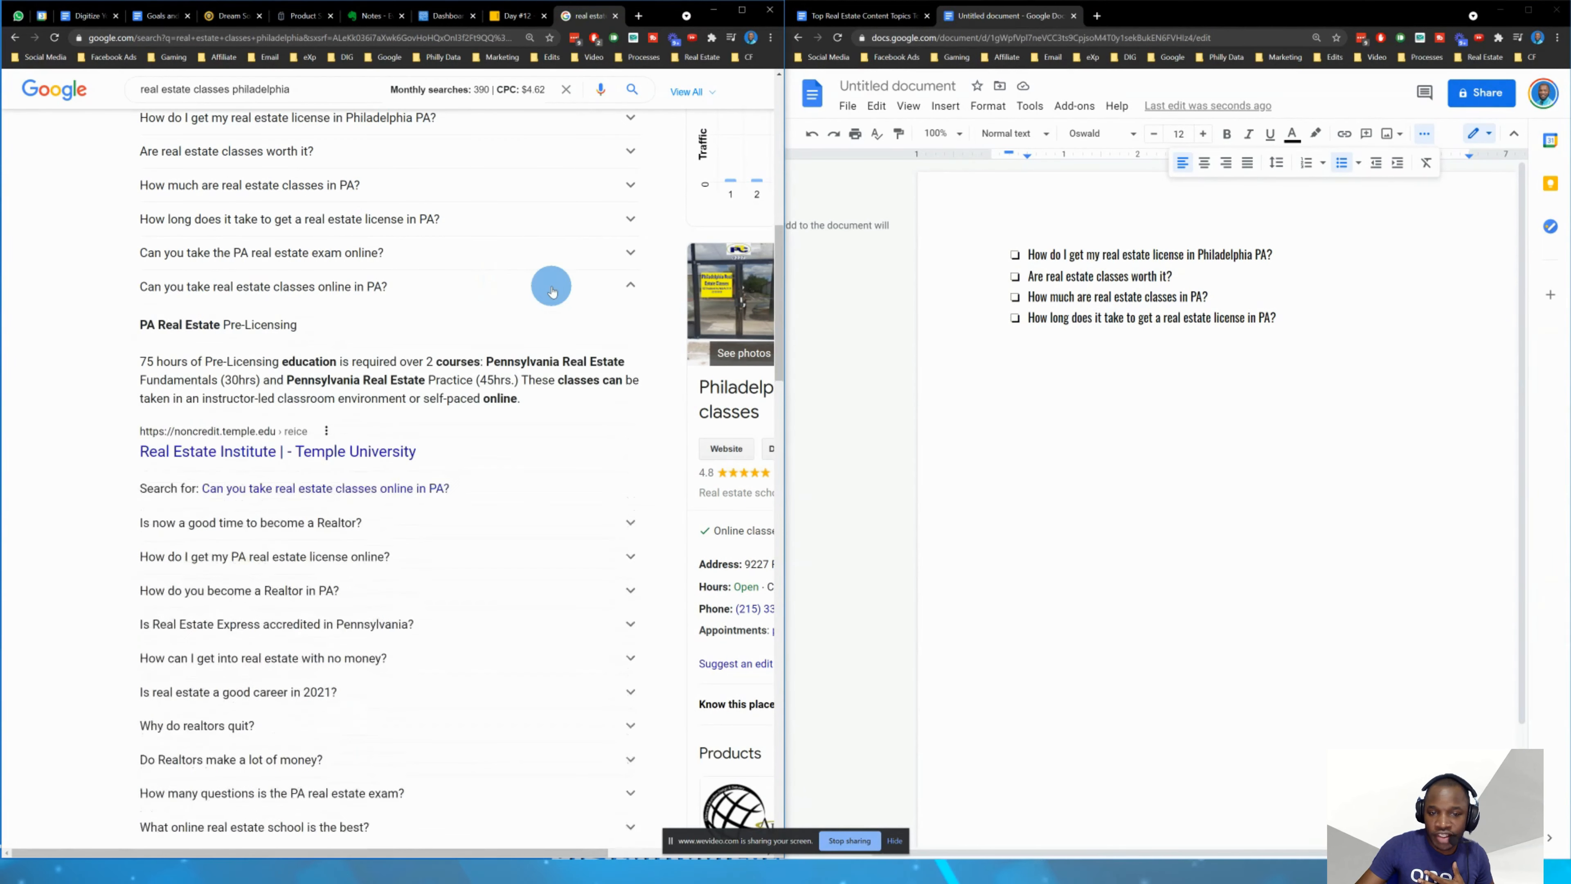
left_click(552, 288)
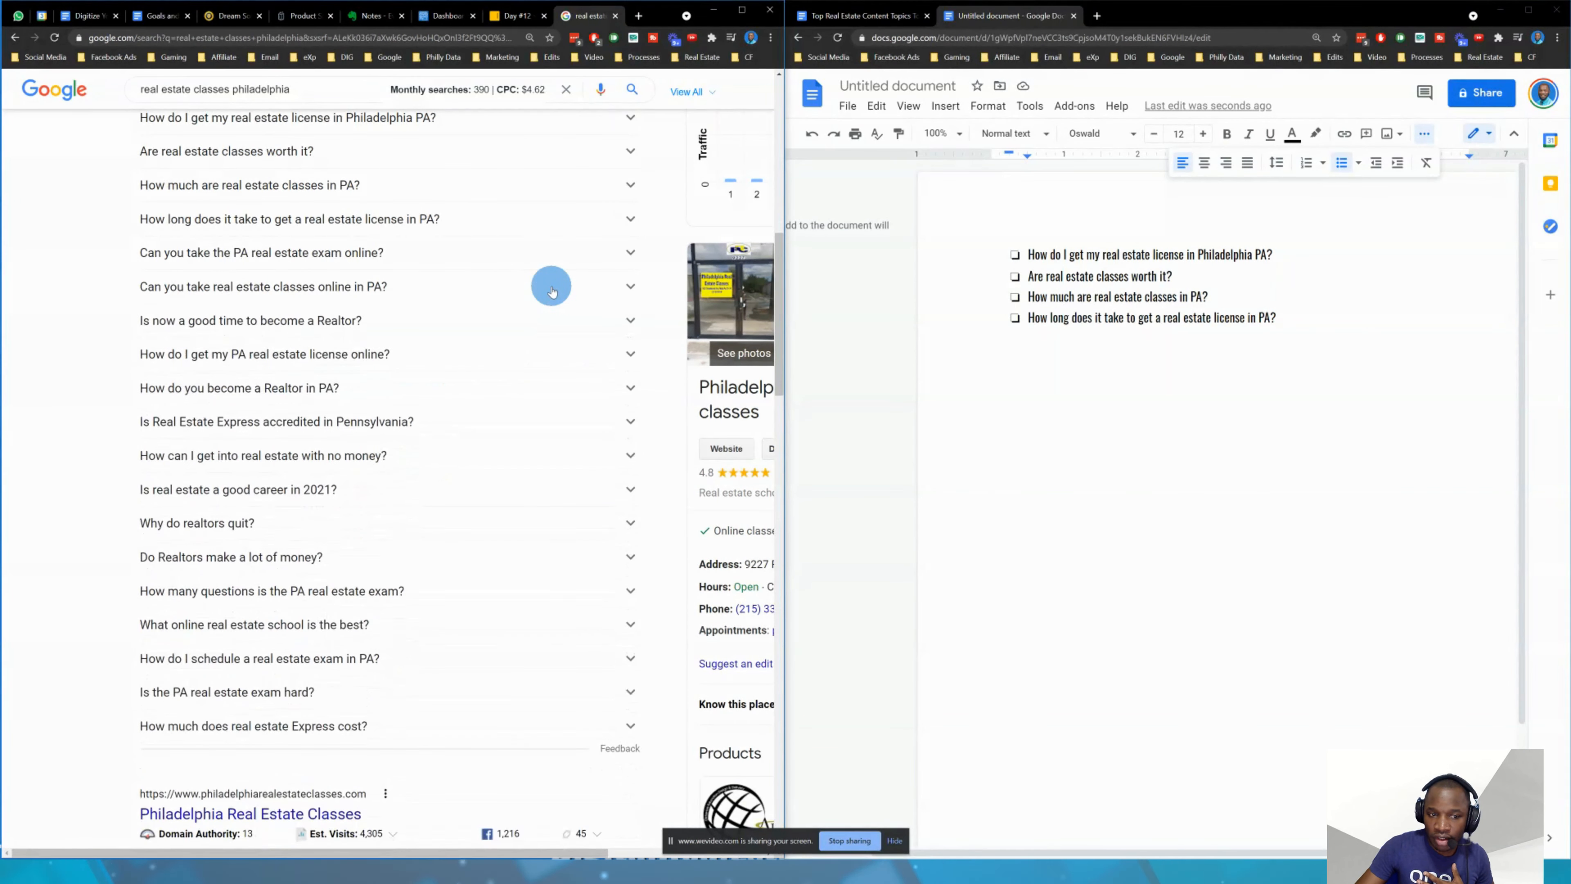
left_click(524, 320)
left_click(526, 321)
- Expand and collapse "Are Realtors a dying breed?" in the search results to load further related questions
scroll(529, 322, "down", 2)
scroll(530, 323, "down", 1)
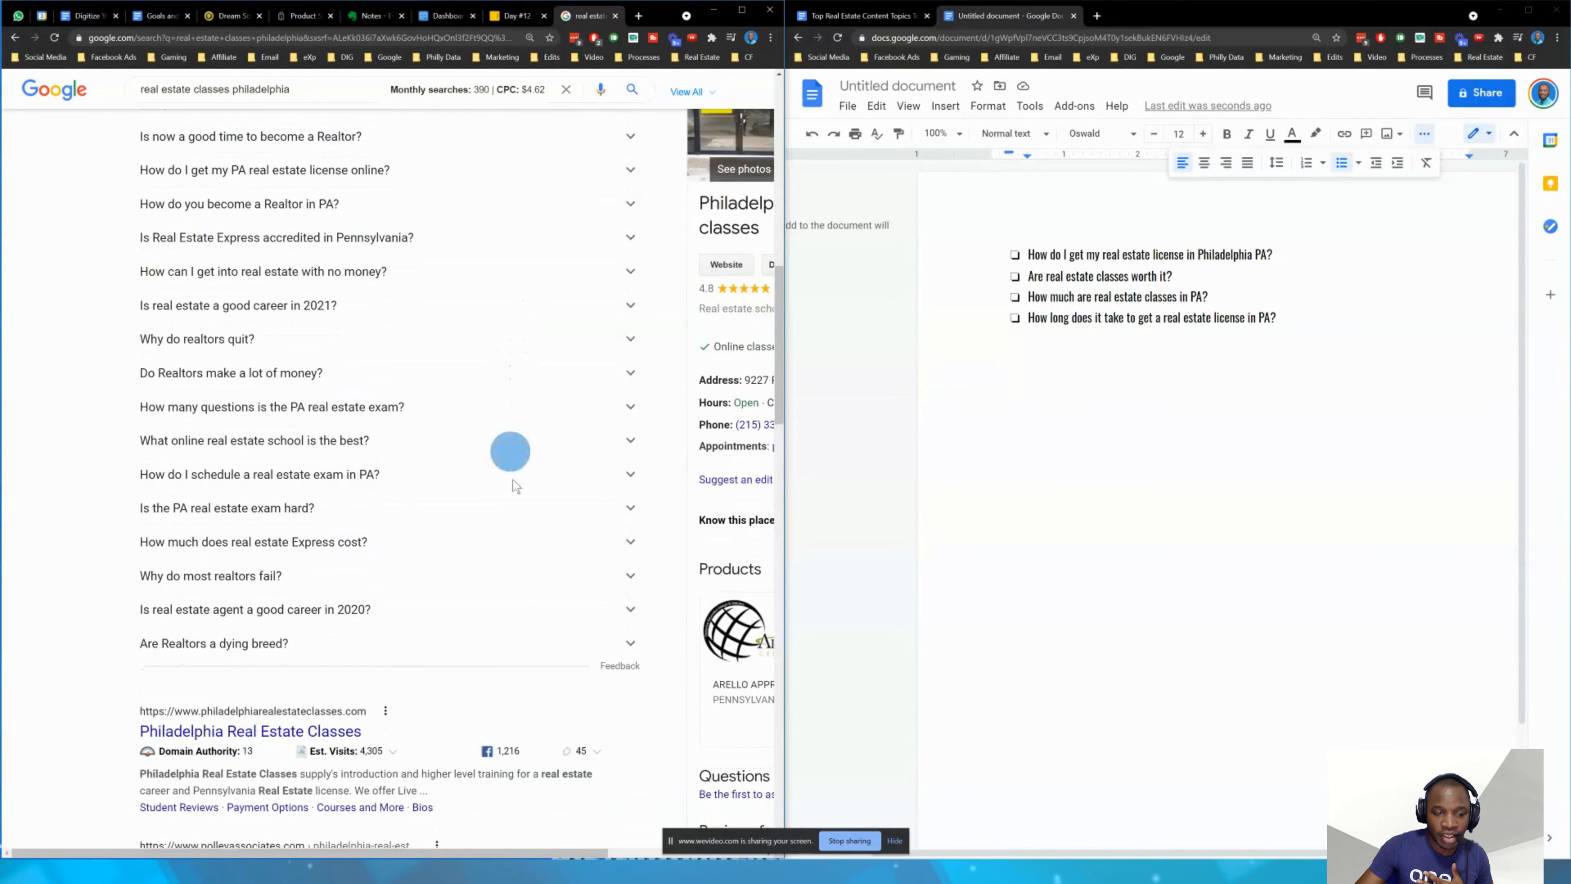
left_click(517, 647)
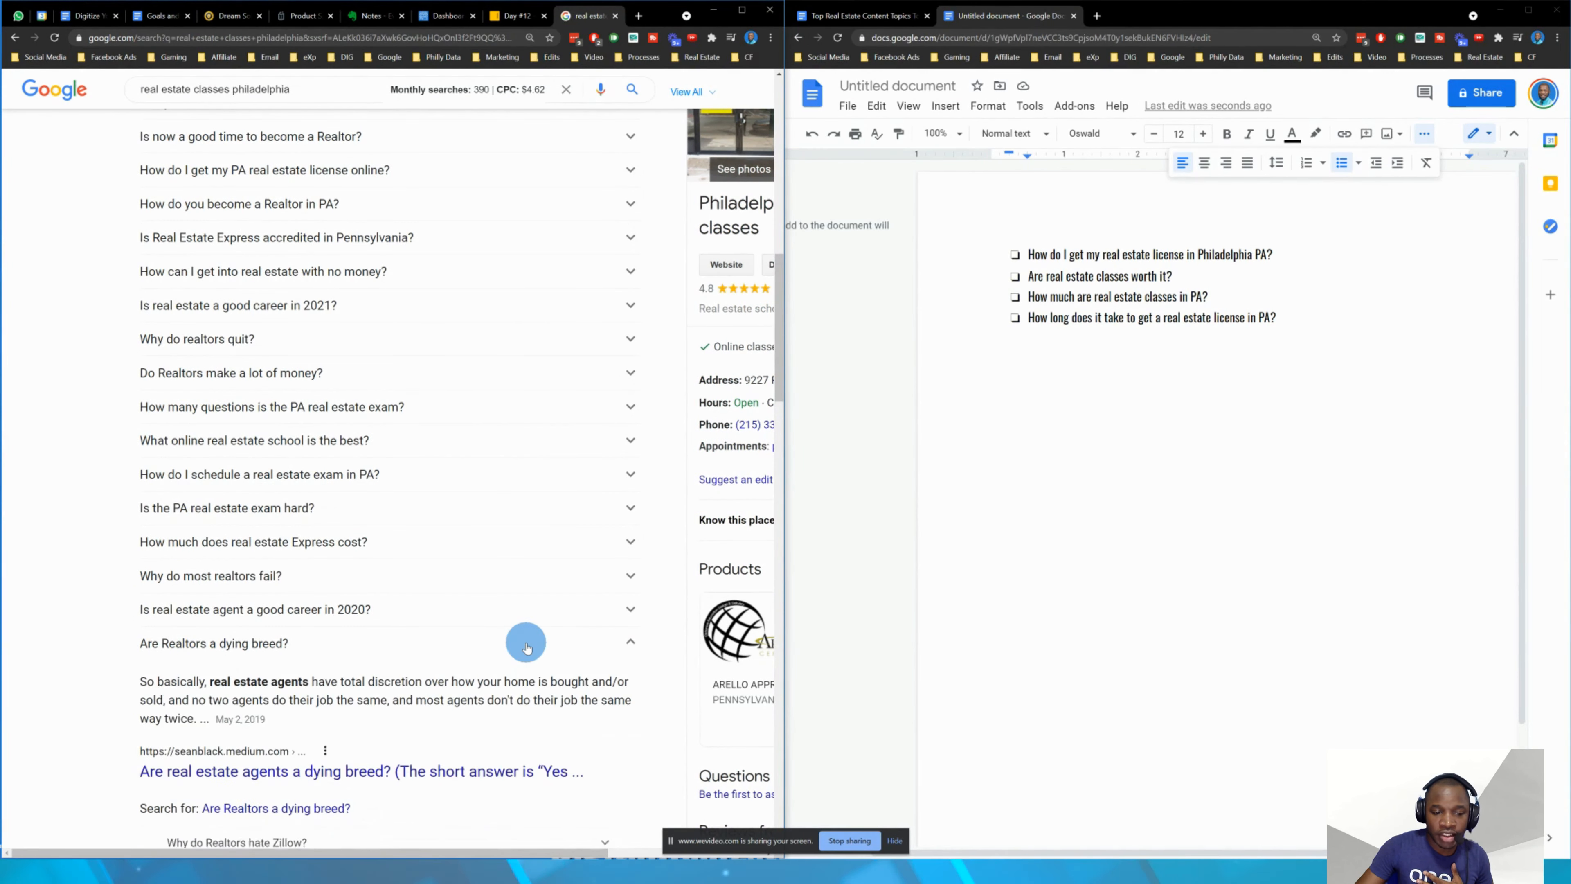
left_click(520, 643)
scroll(487, 625, "down", 2)
- Copy the full "People also ask" list, from "How do I get my real estate license in Philadelphia PA?" to "Do real estate agents lie about offers?"
scroll(439, 593, "up", 8)
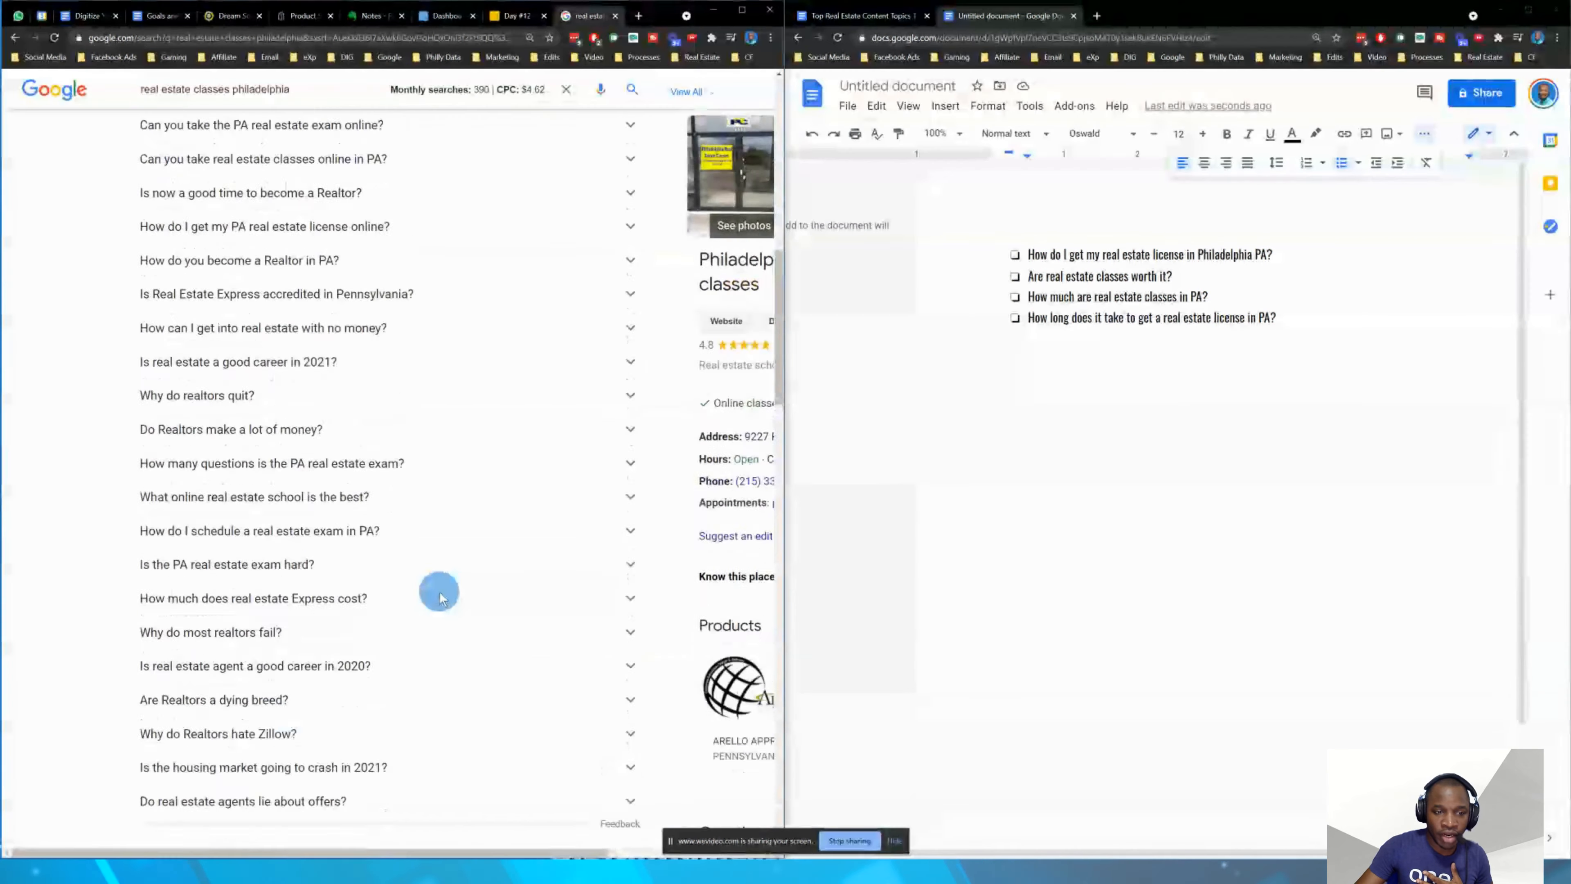
scroll(125, 246, "down", 1)
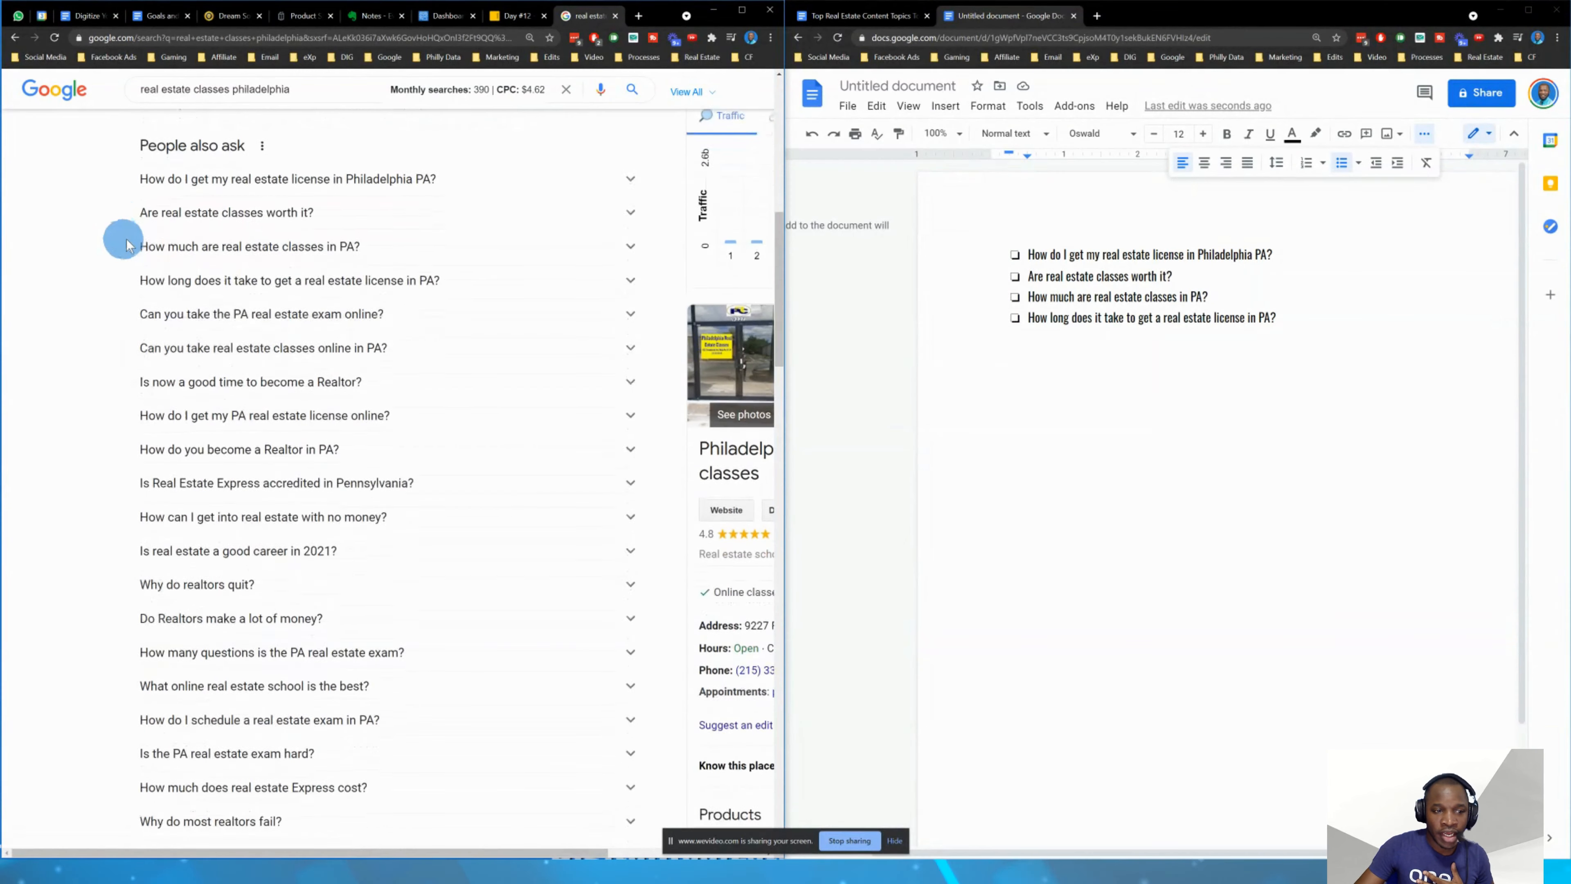
left_click_drag(151, 184, 418, 501)
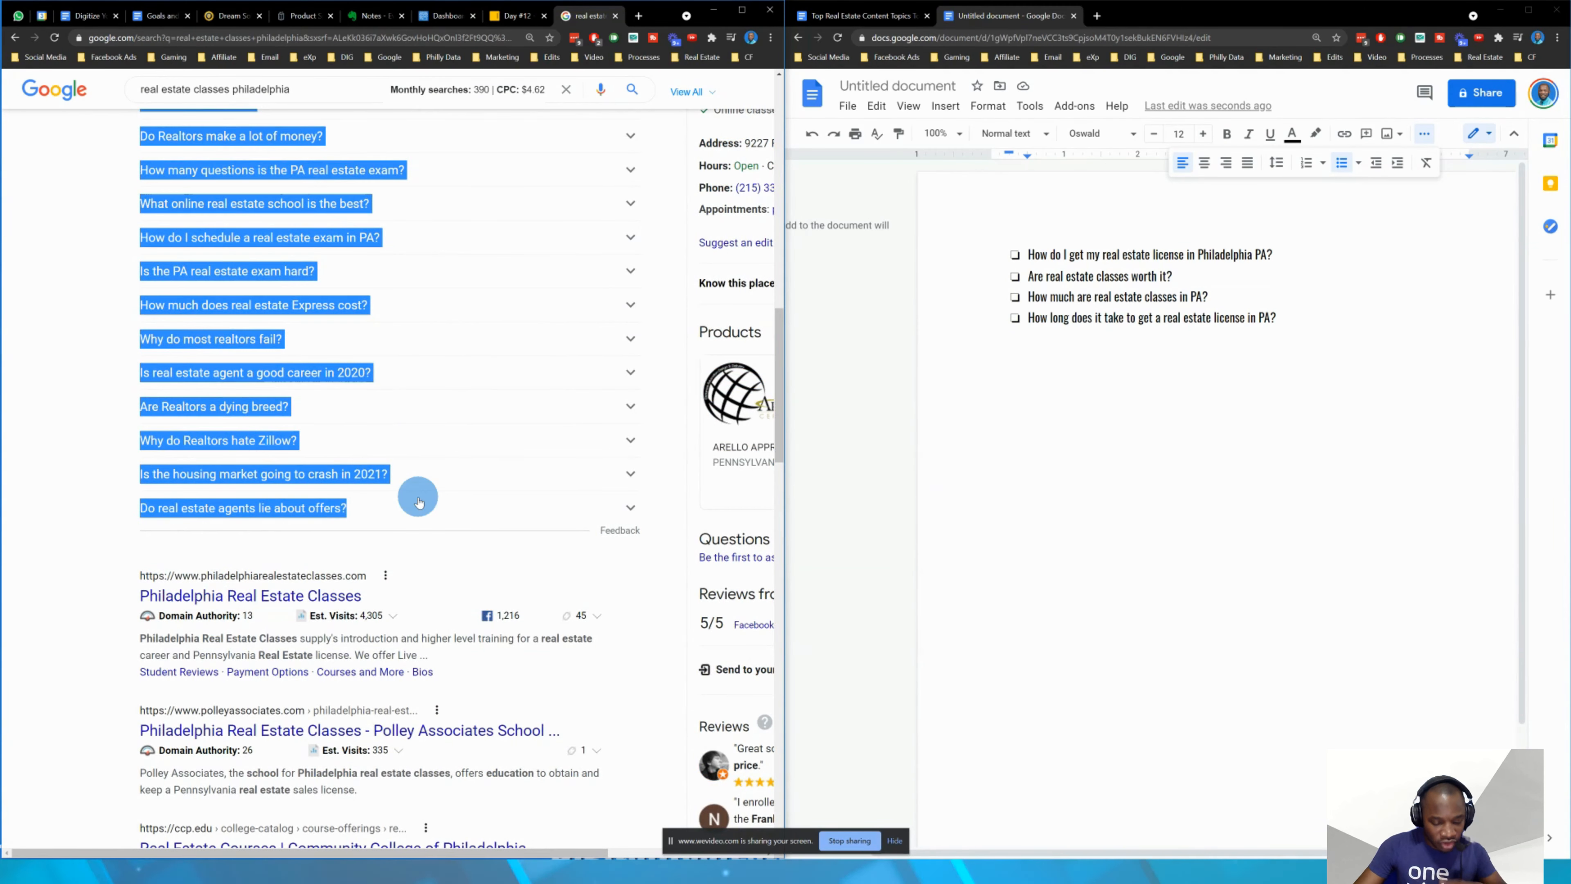
left_click(1294, 367)
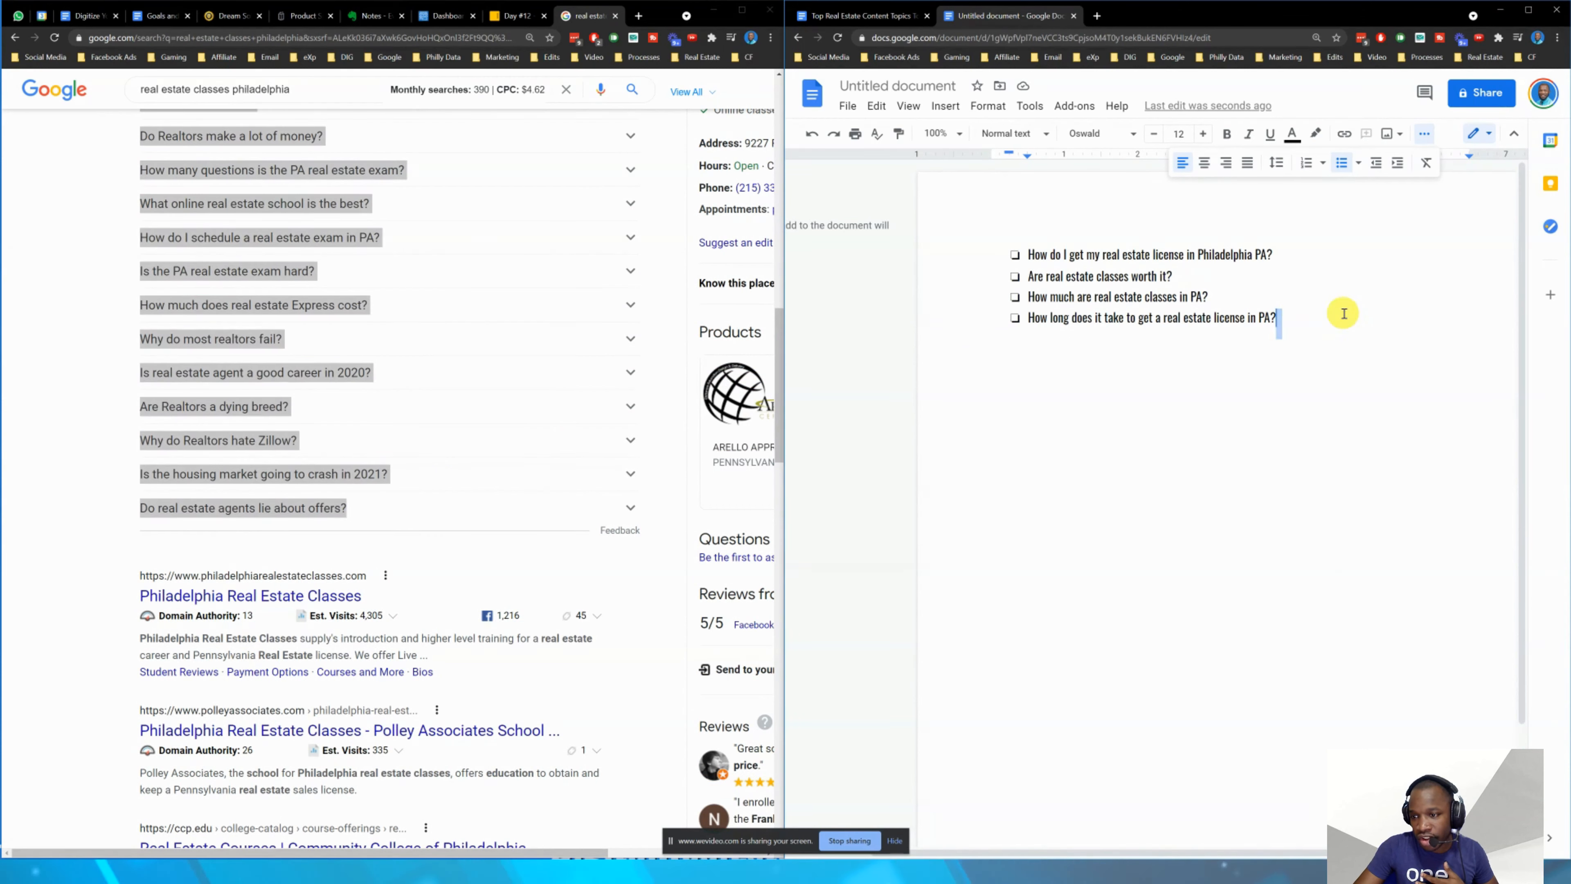
left_click_drag(1002, 256, 1002, 256)
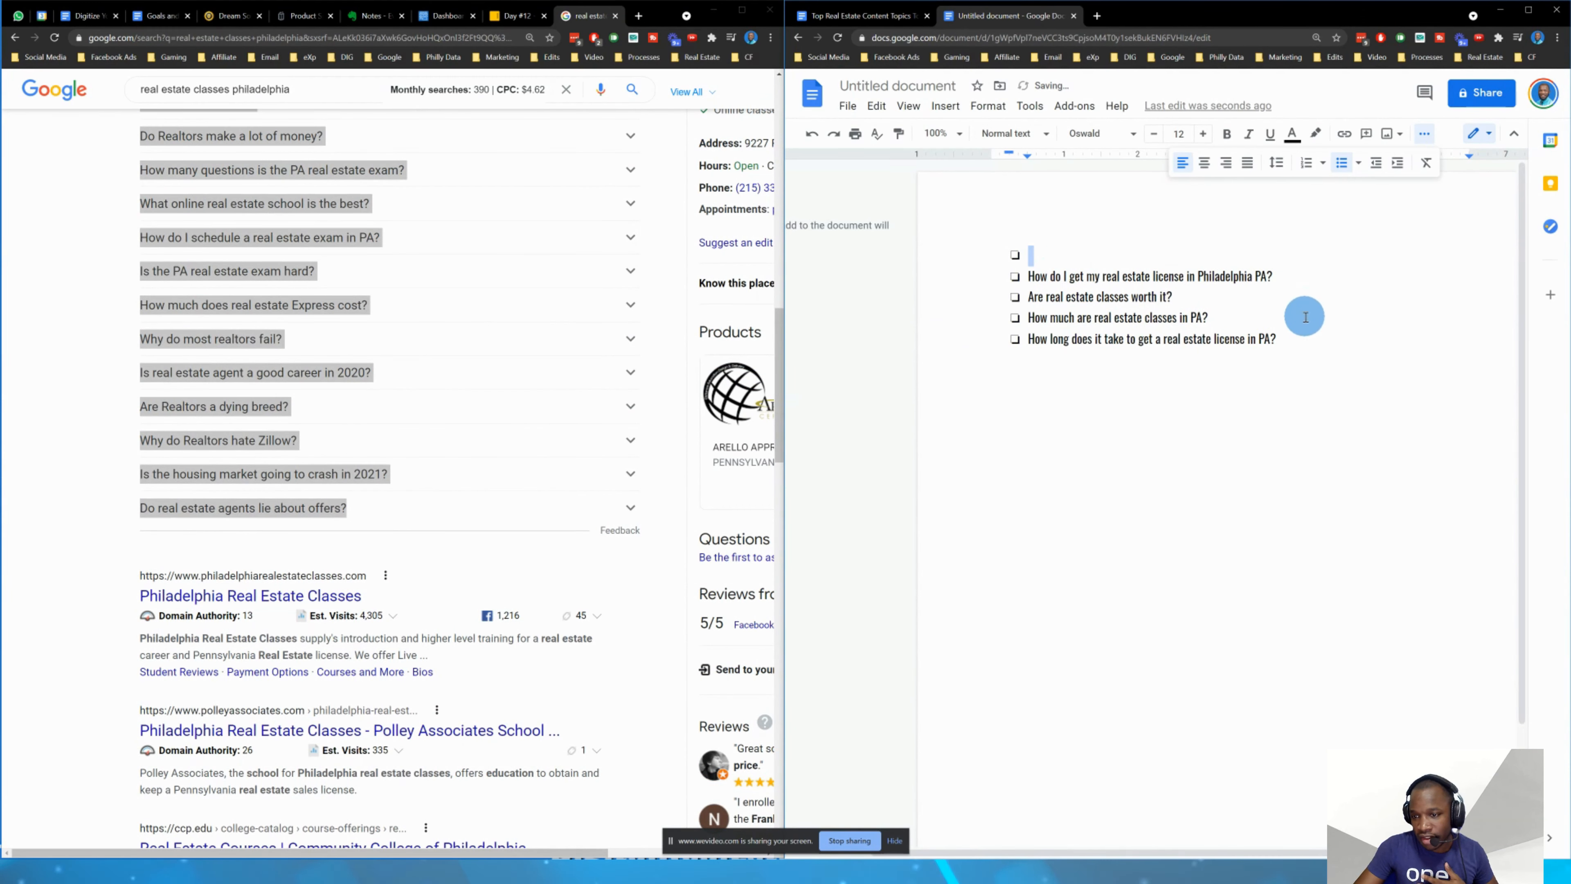
key("ctrl+z")
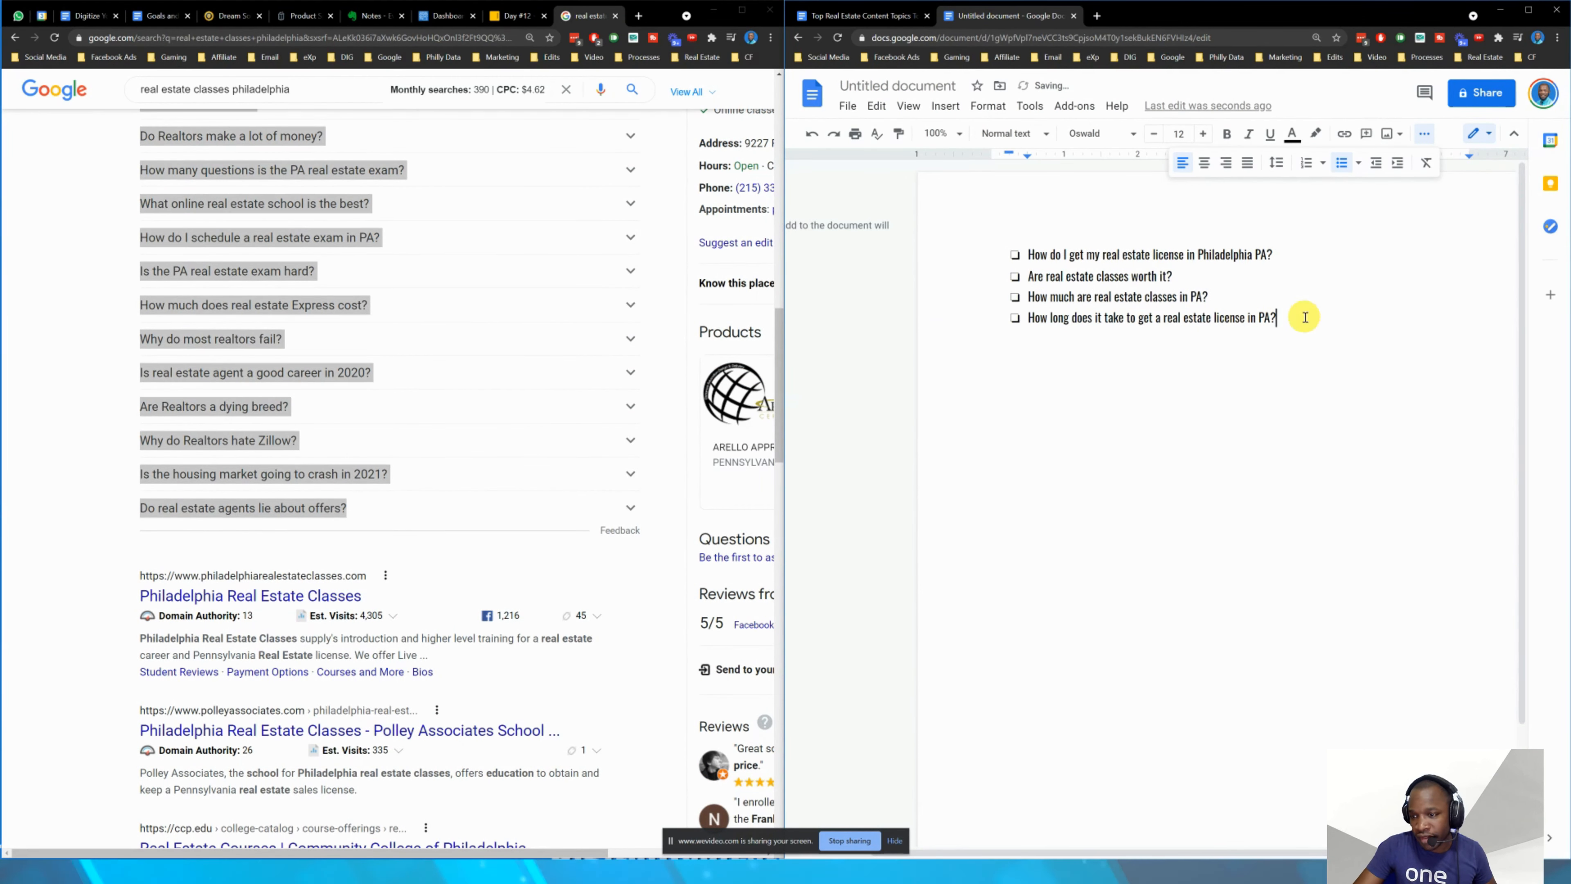
- Replace the four checklist questions in the document with the copied questions, pasted without formatting
left_click_drag(1305, 316, 973, 252)
right_click(1104, 252)
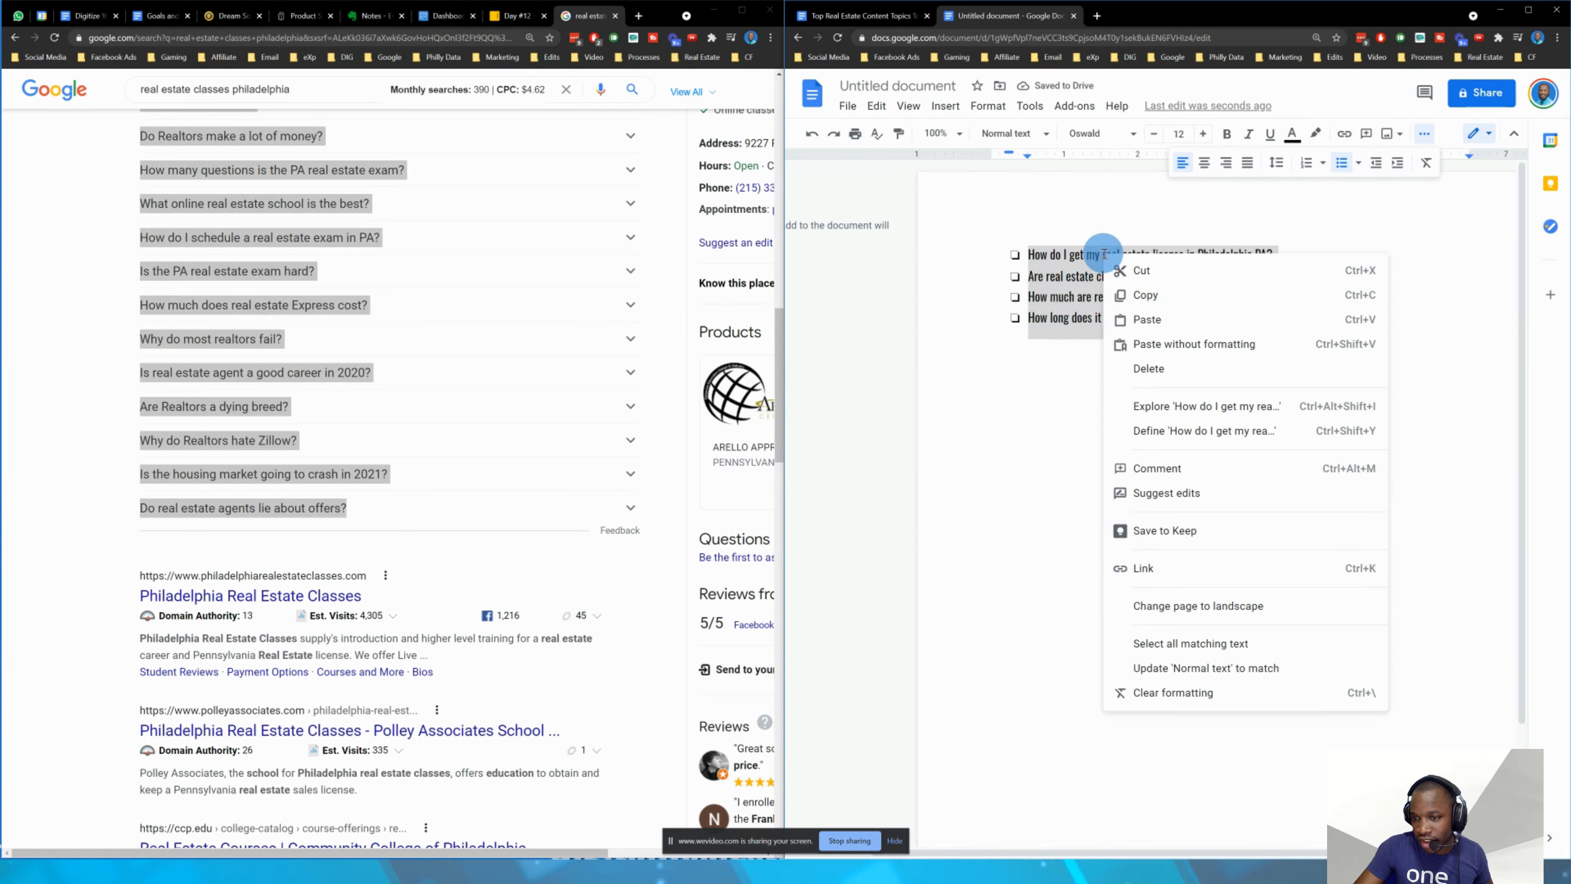
left_click(1163, 345)
- Delete every empty checkbox line between the pasted questions, from the first question down to "Do real estate agents lie about offers?"
scroll(1107, 359, "up", 4)
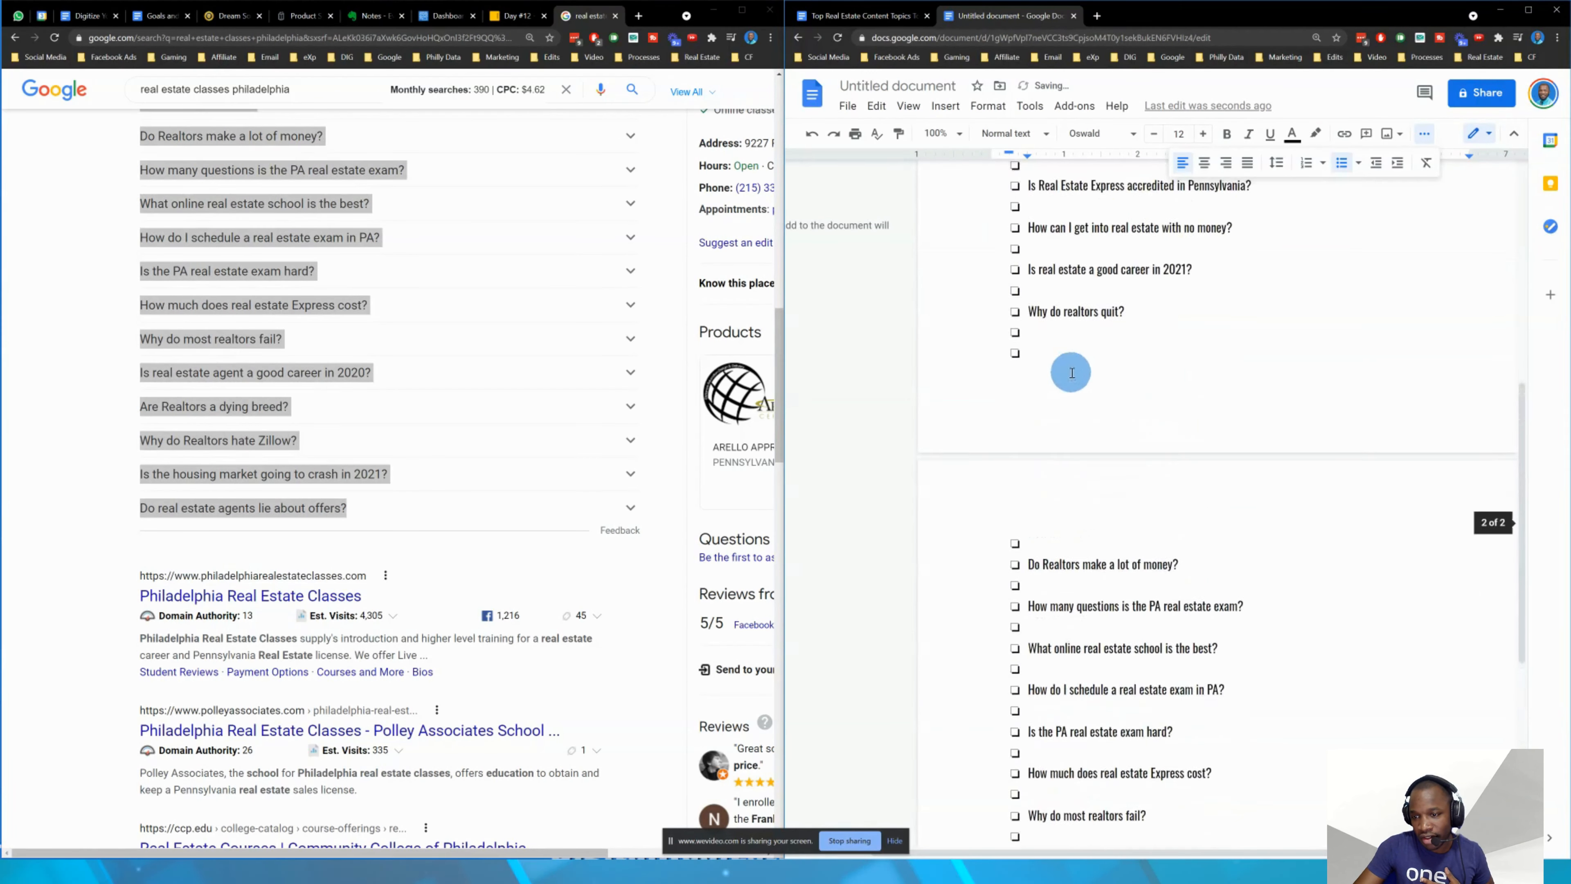
scroll(1072, 373, "up", 5)
left_click(1082, 278)
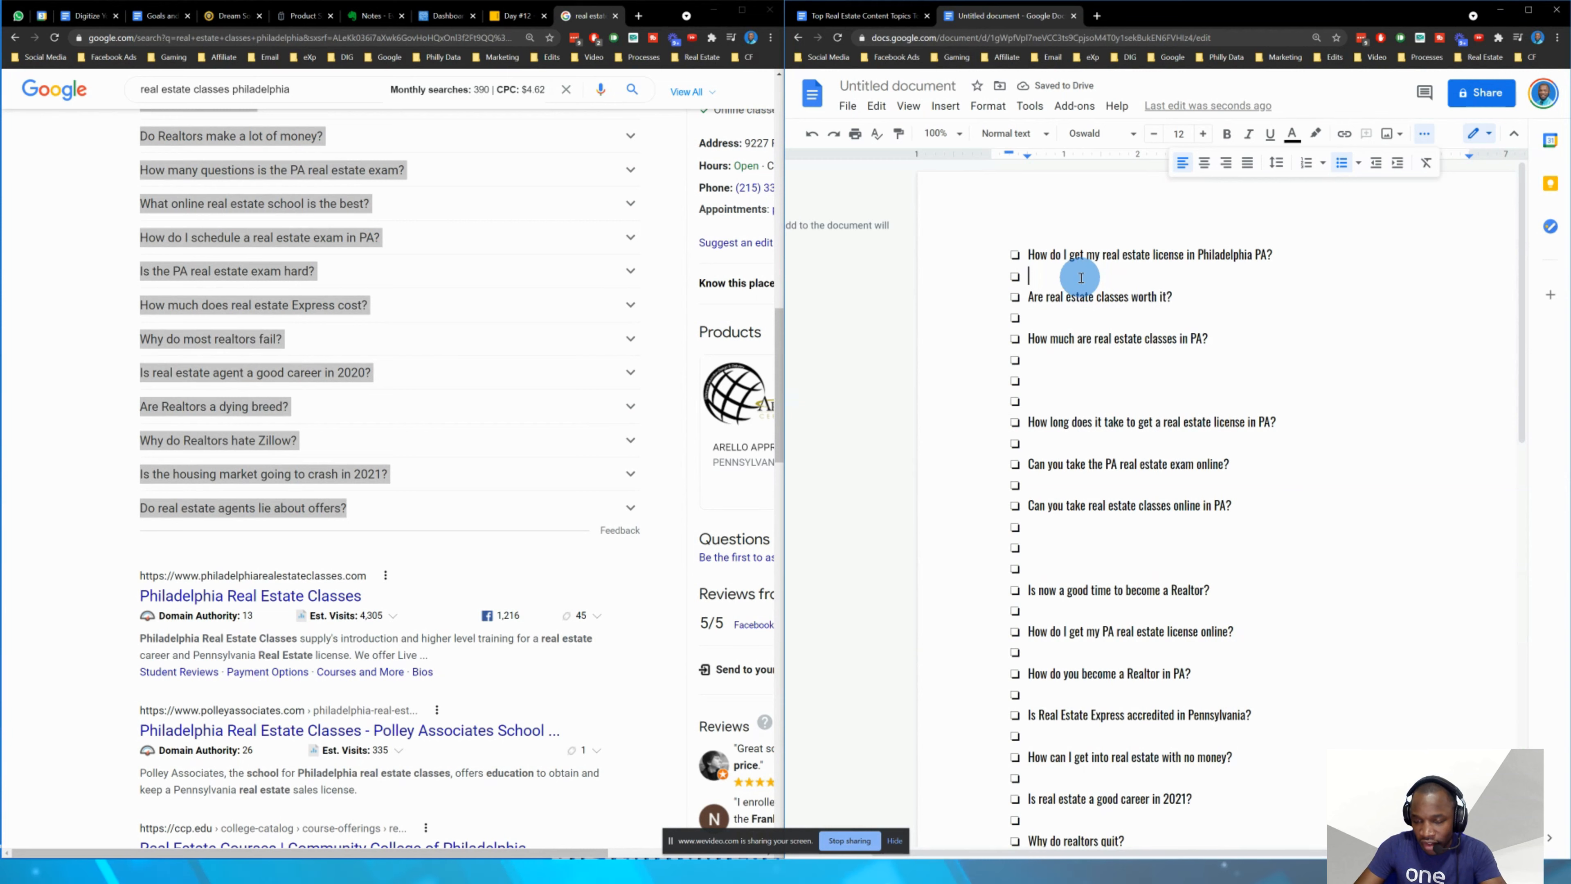
key("Delete")
left_click(1079, 298)
key("Delete")
left_click(1076, 322)
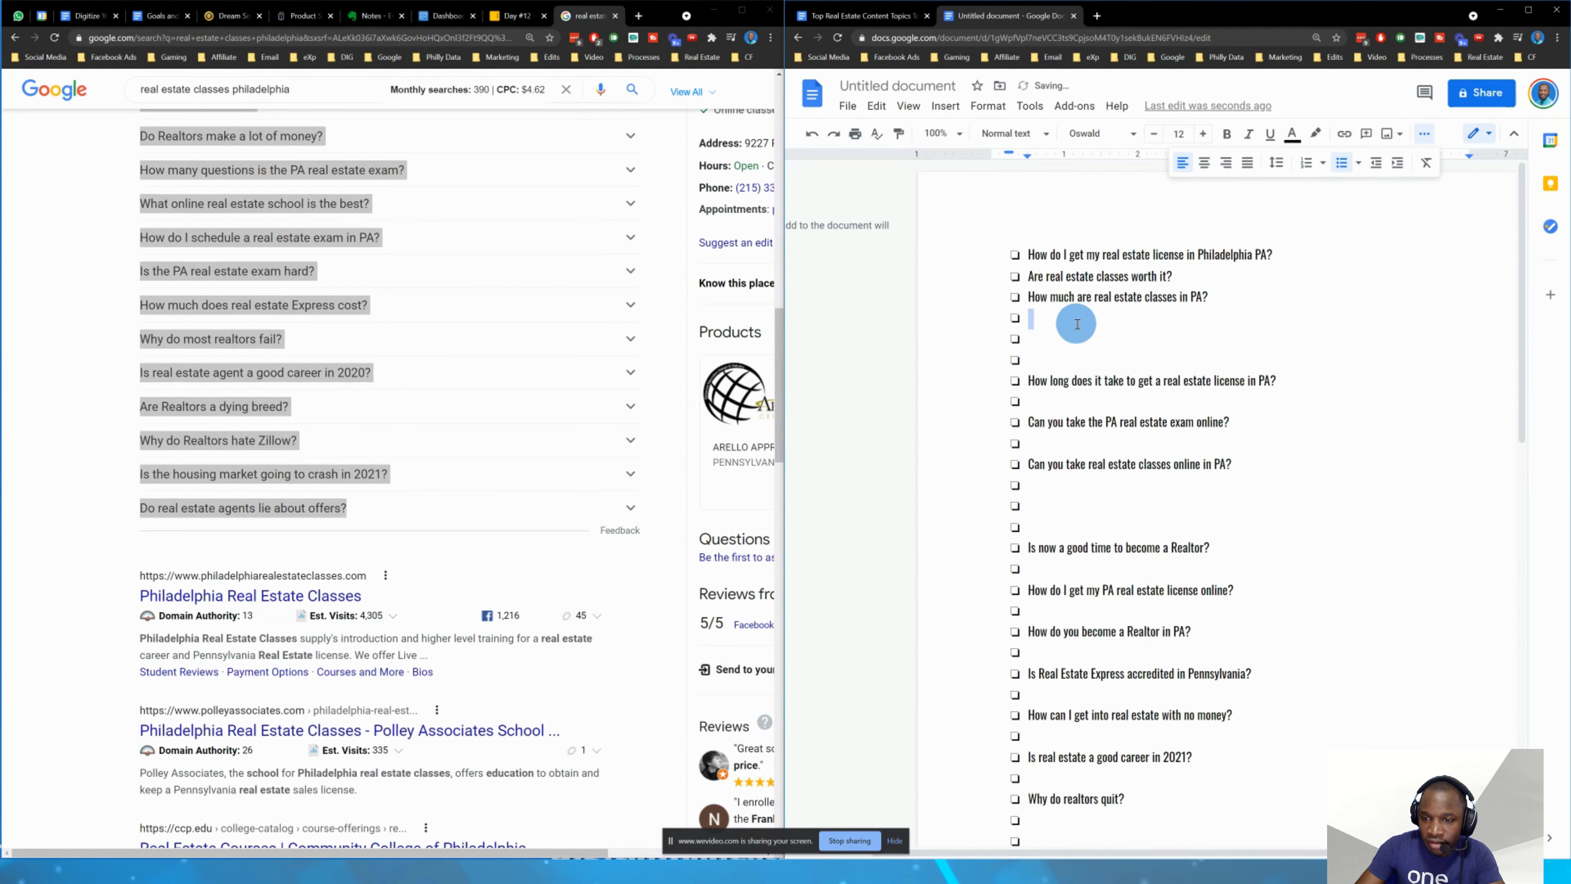
key("Delete")
key("Delete")
key("Delete")
key("Delete")
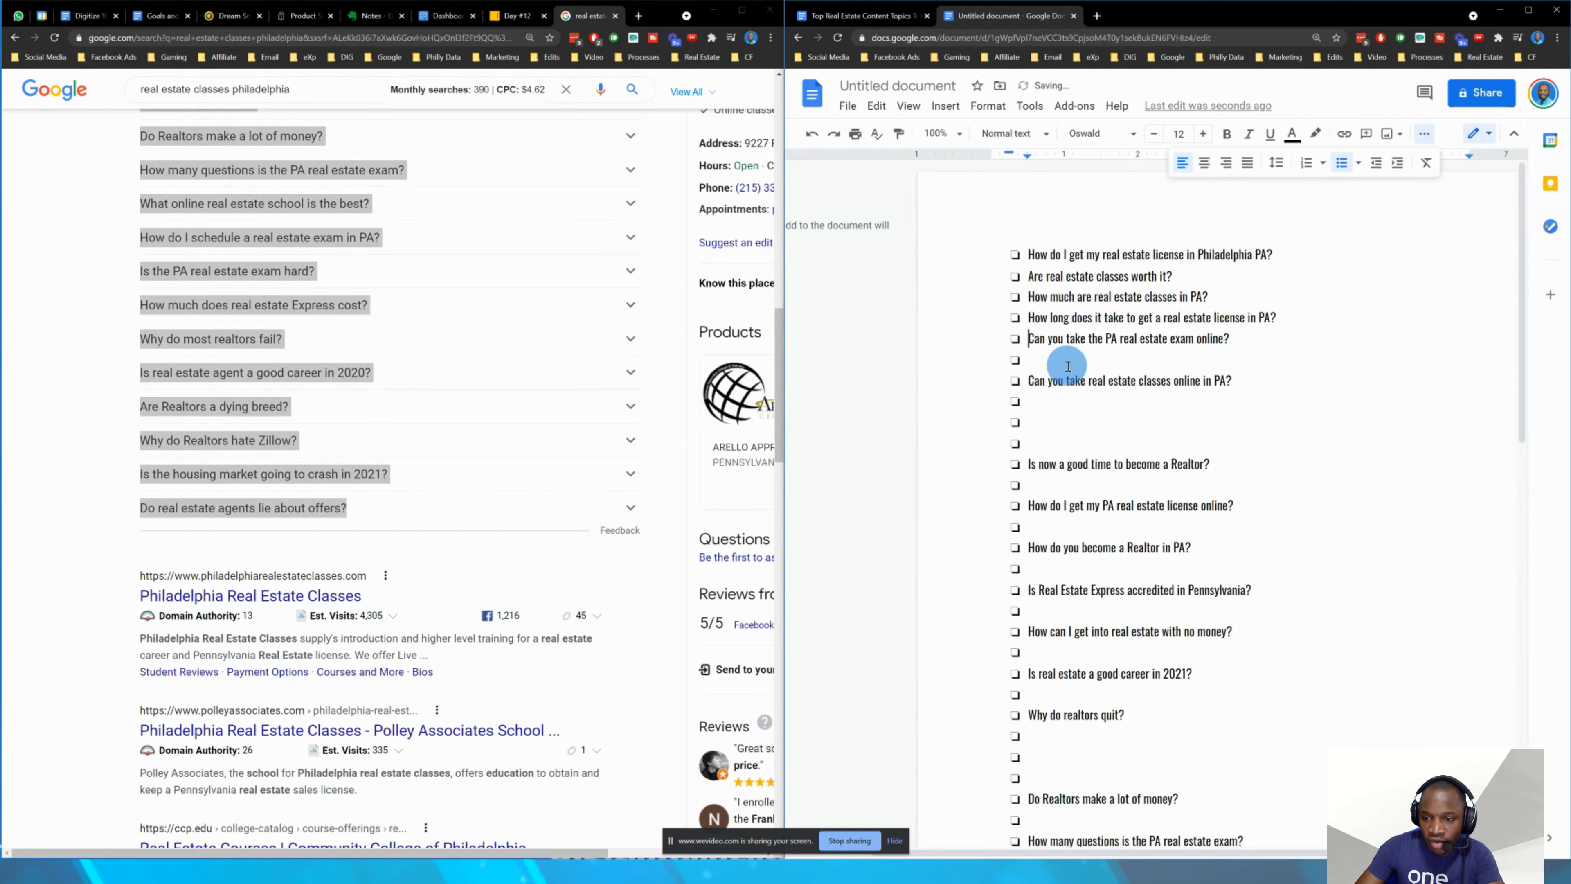
key("Delete")
left_click(1065, 391)
key("Delete")
key("Delete")
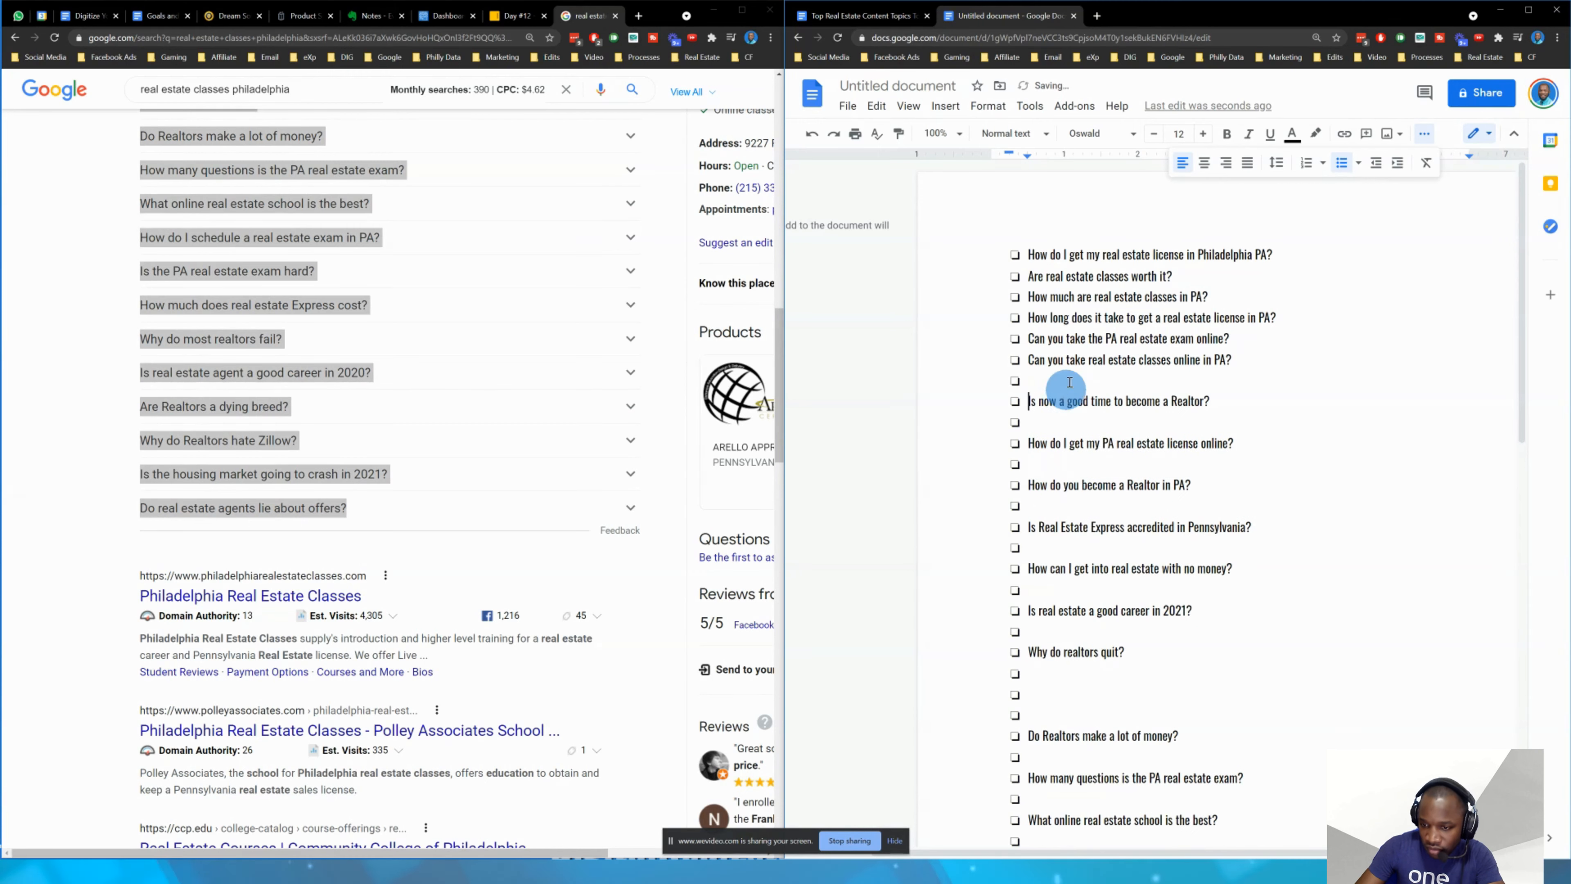
left_click(1069, 383)
key("Delete")
left_click(1056, 405)
key("Delete")
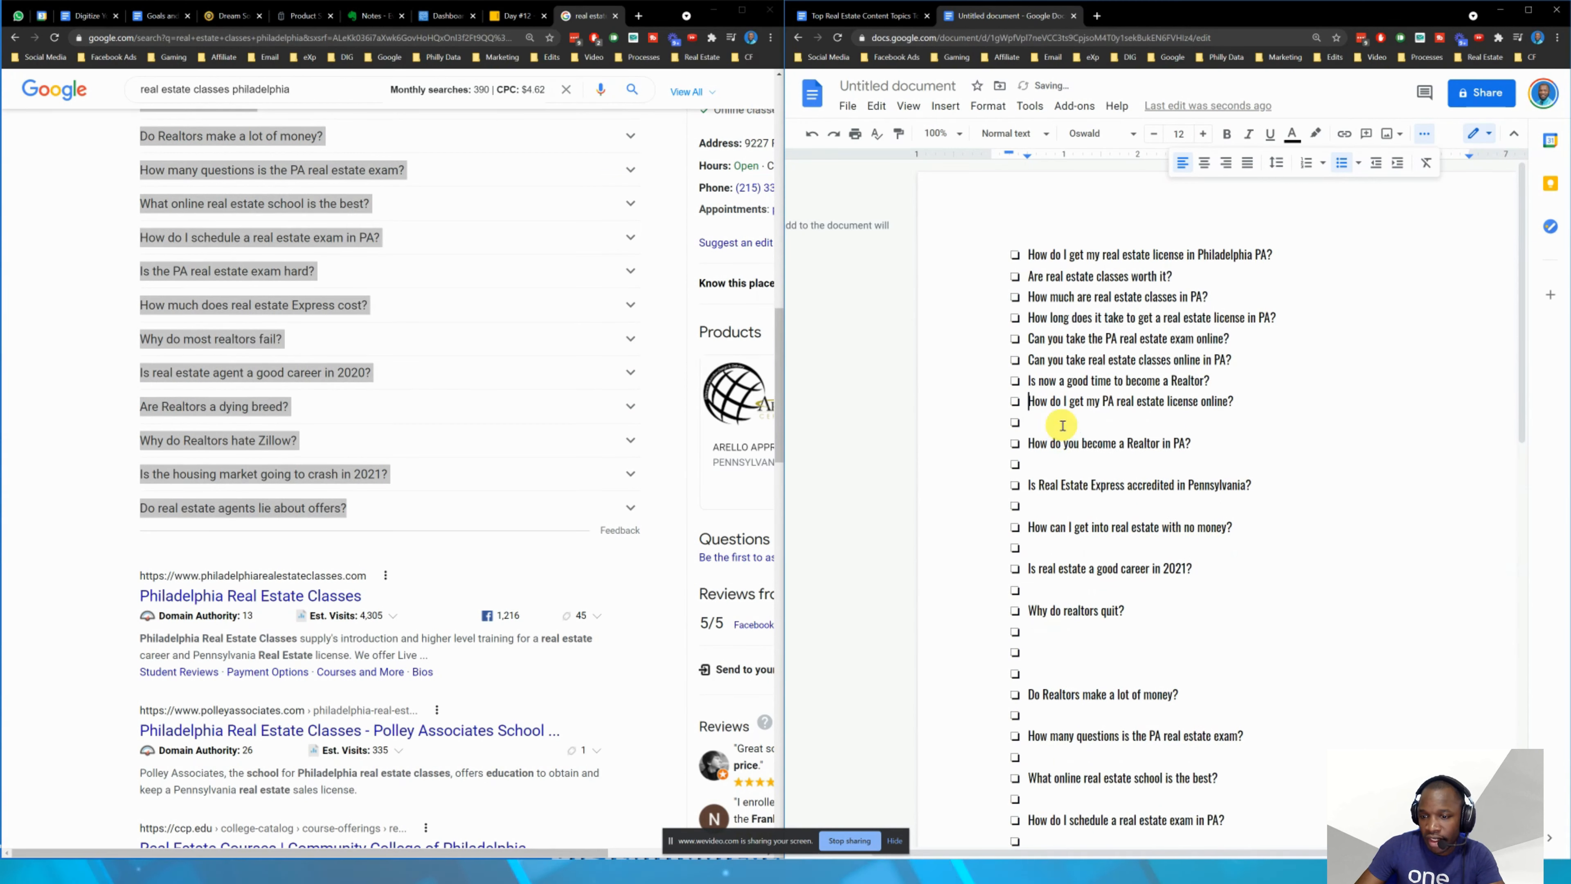
left_click(1054, 425)
key("Delete")
key("Delete")
left_click(1053, 469)
key("Delete")
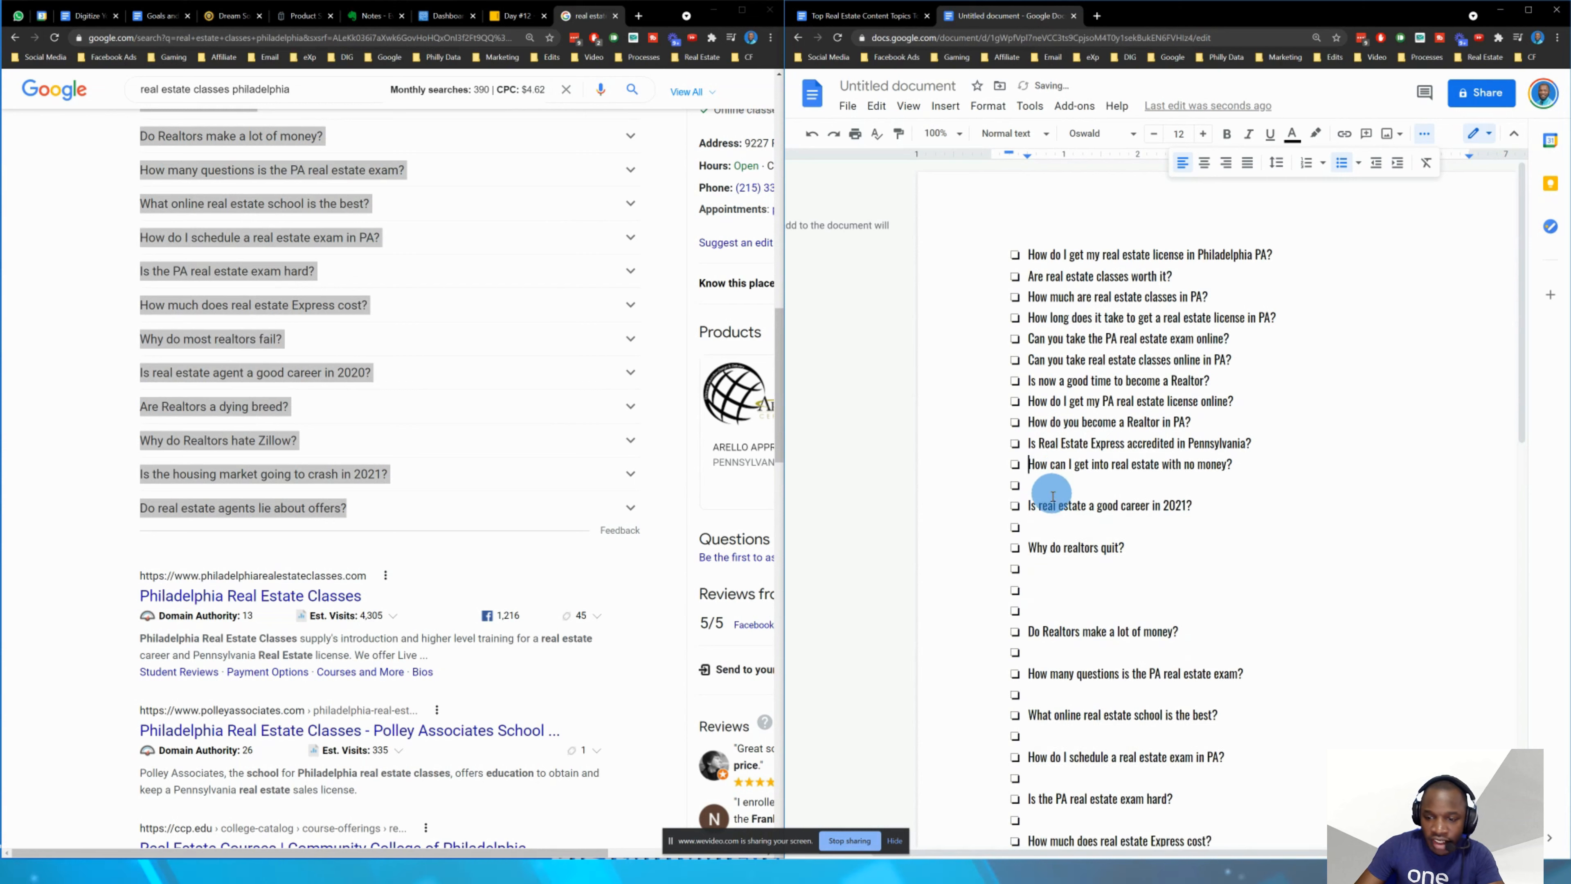
left_click(1059, 489)
key("Delete")
key("Delete")
left_click(1057, 531)
key("Delete")
key("Delete")
key("Delete")
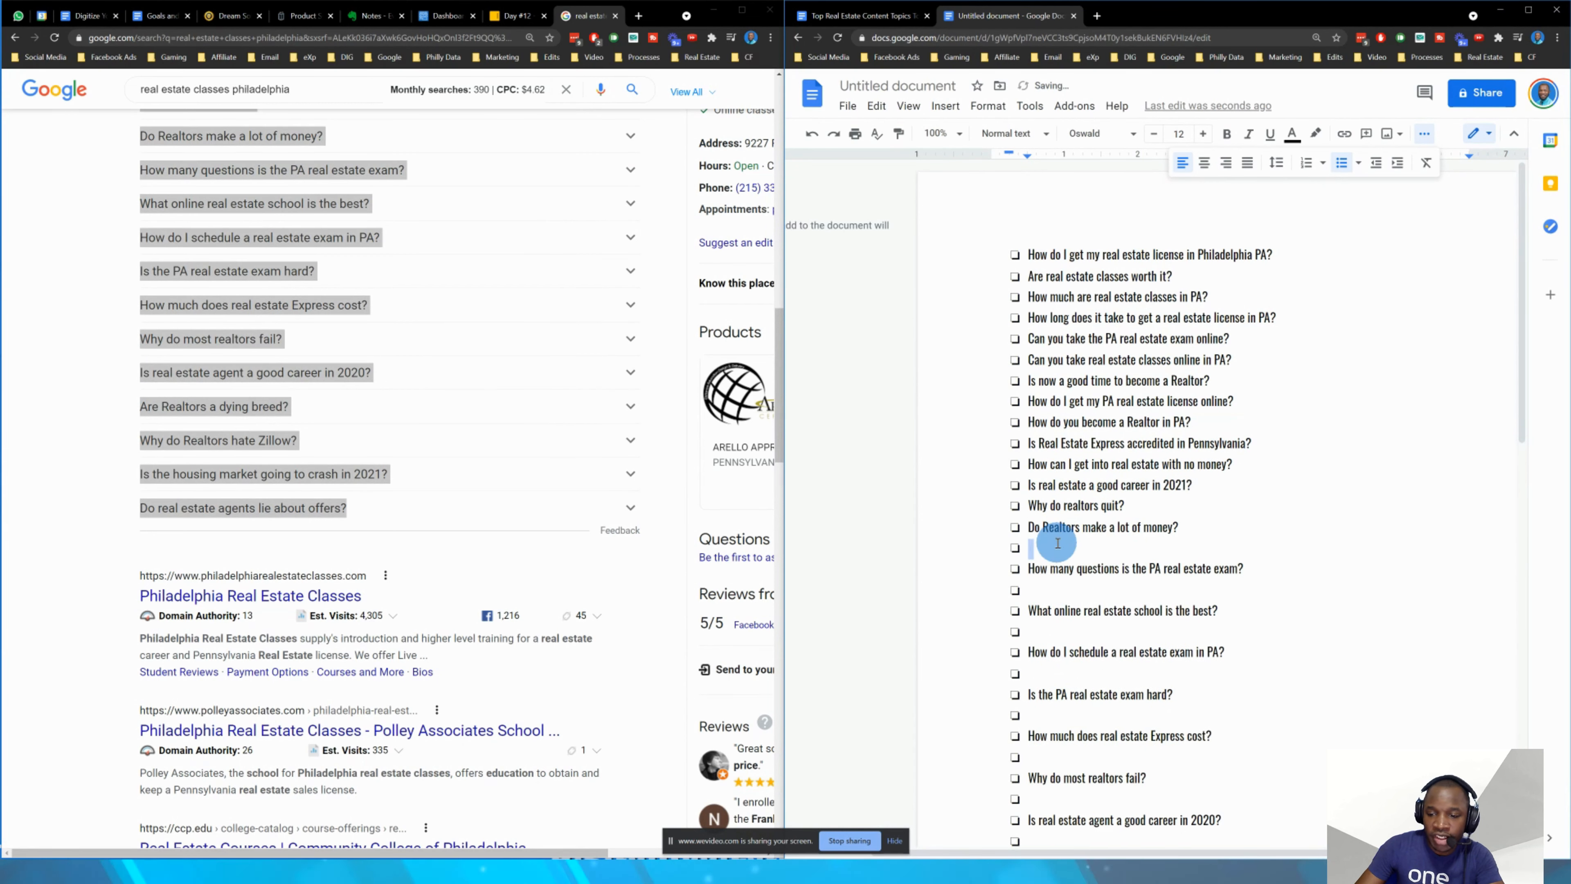
key("Delete")
left_click(1055, 569)
key("Delete")
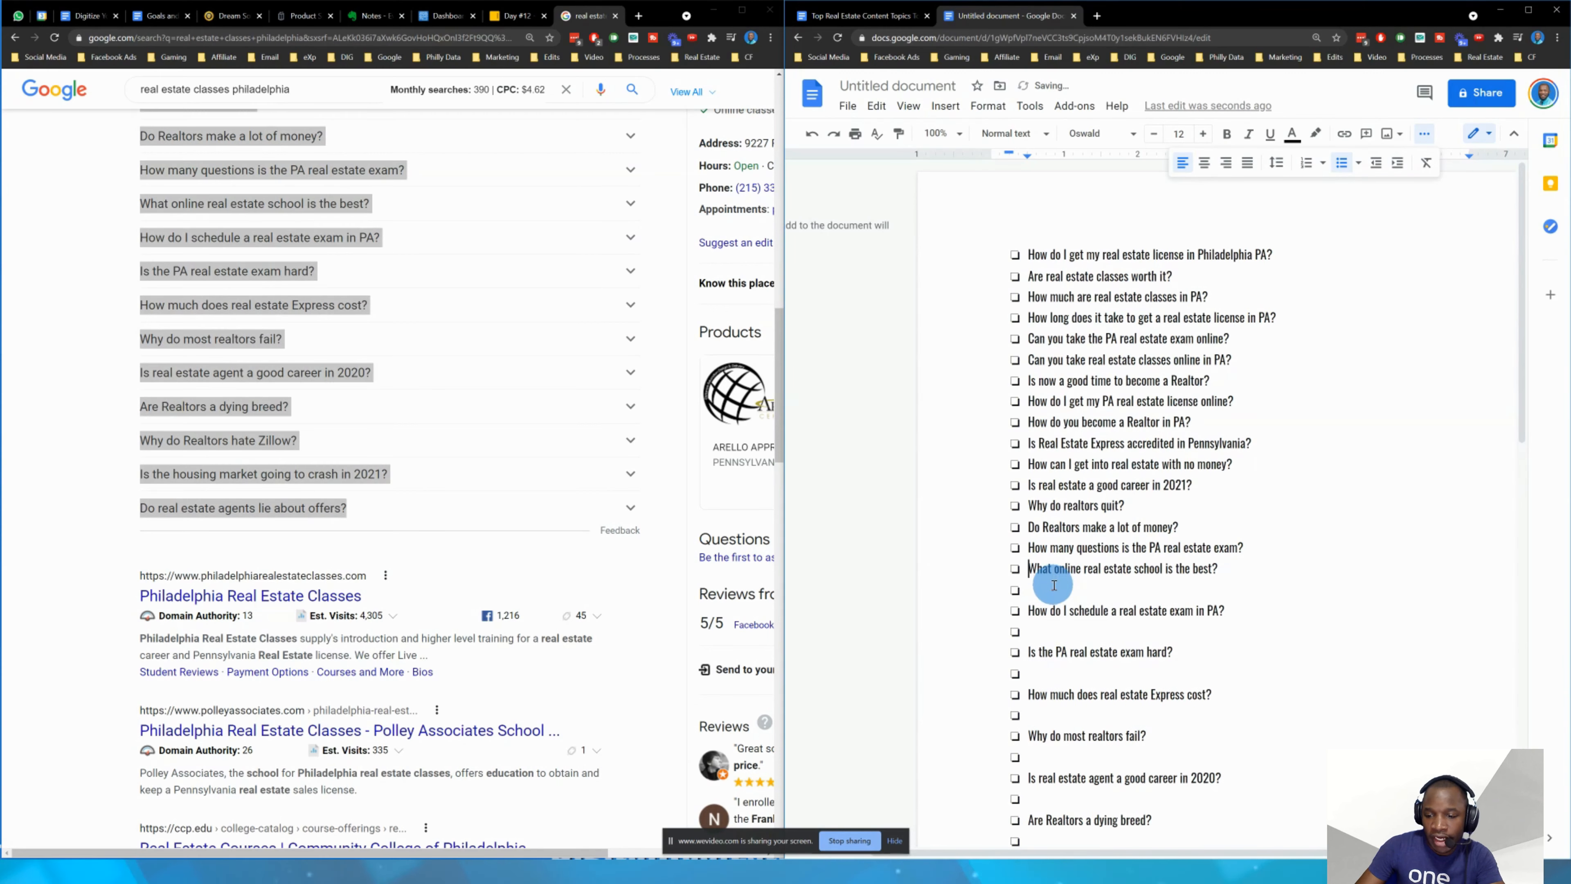
key("Delete")
left_click(1052, 610)
key("Delete")
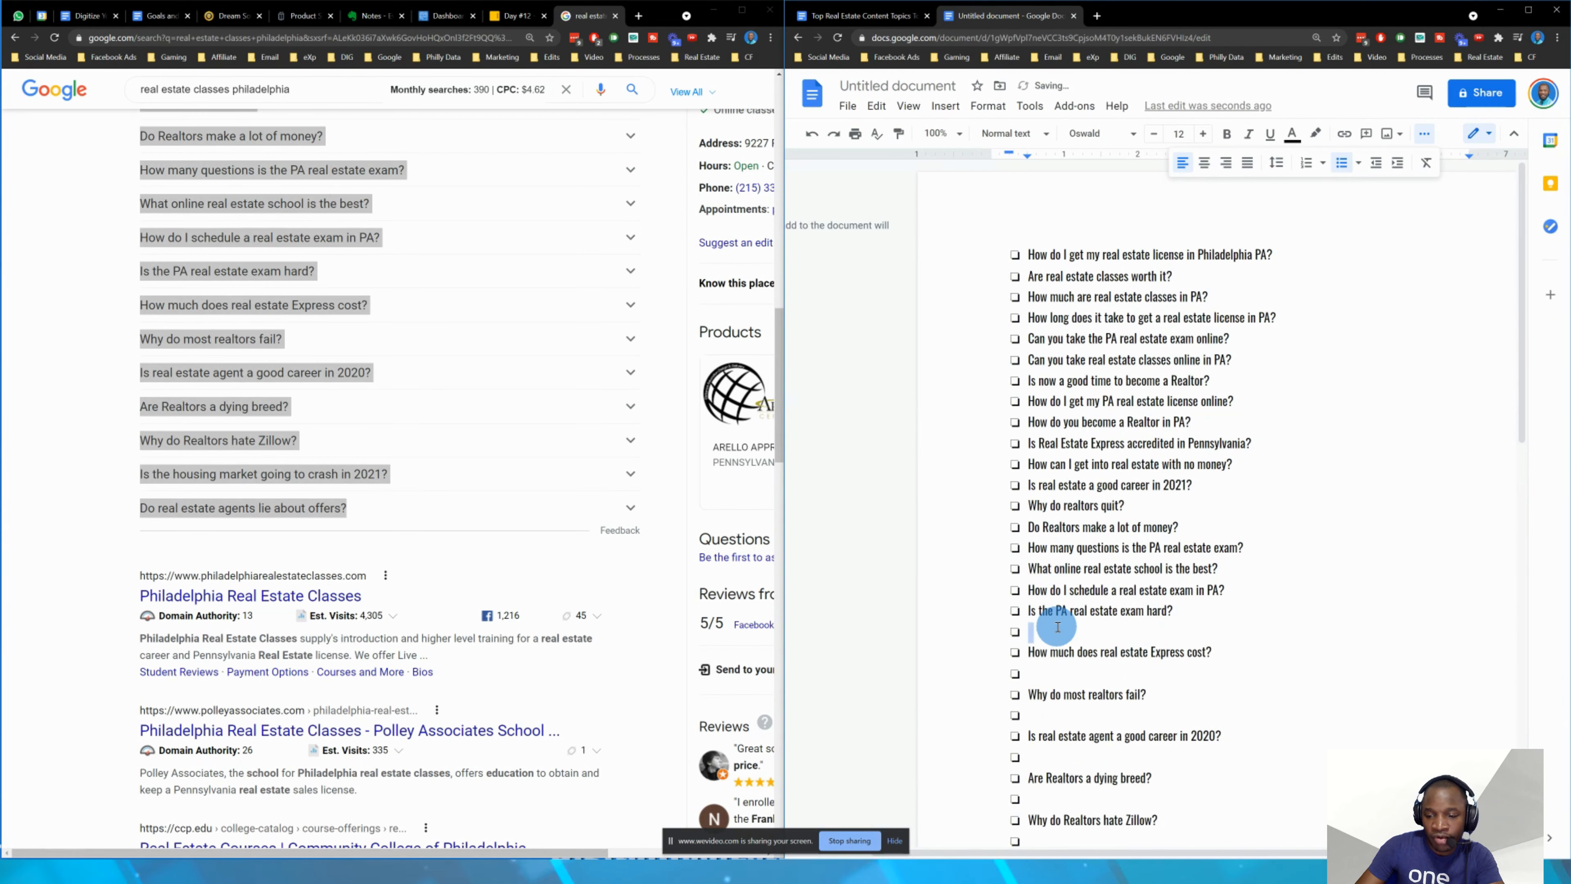
key("Delete")
scroll(1057, 616, "down", 3)
left_click(1052, 507)
key("Delete")
key("Delete")
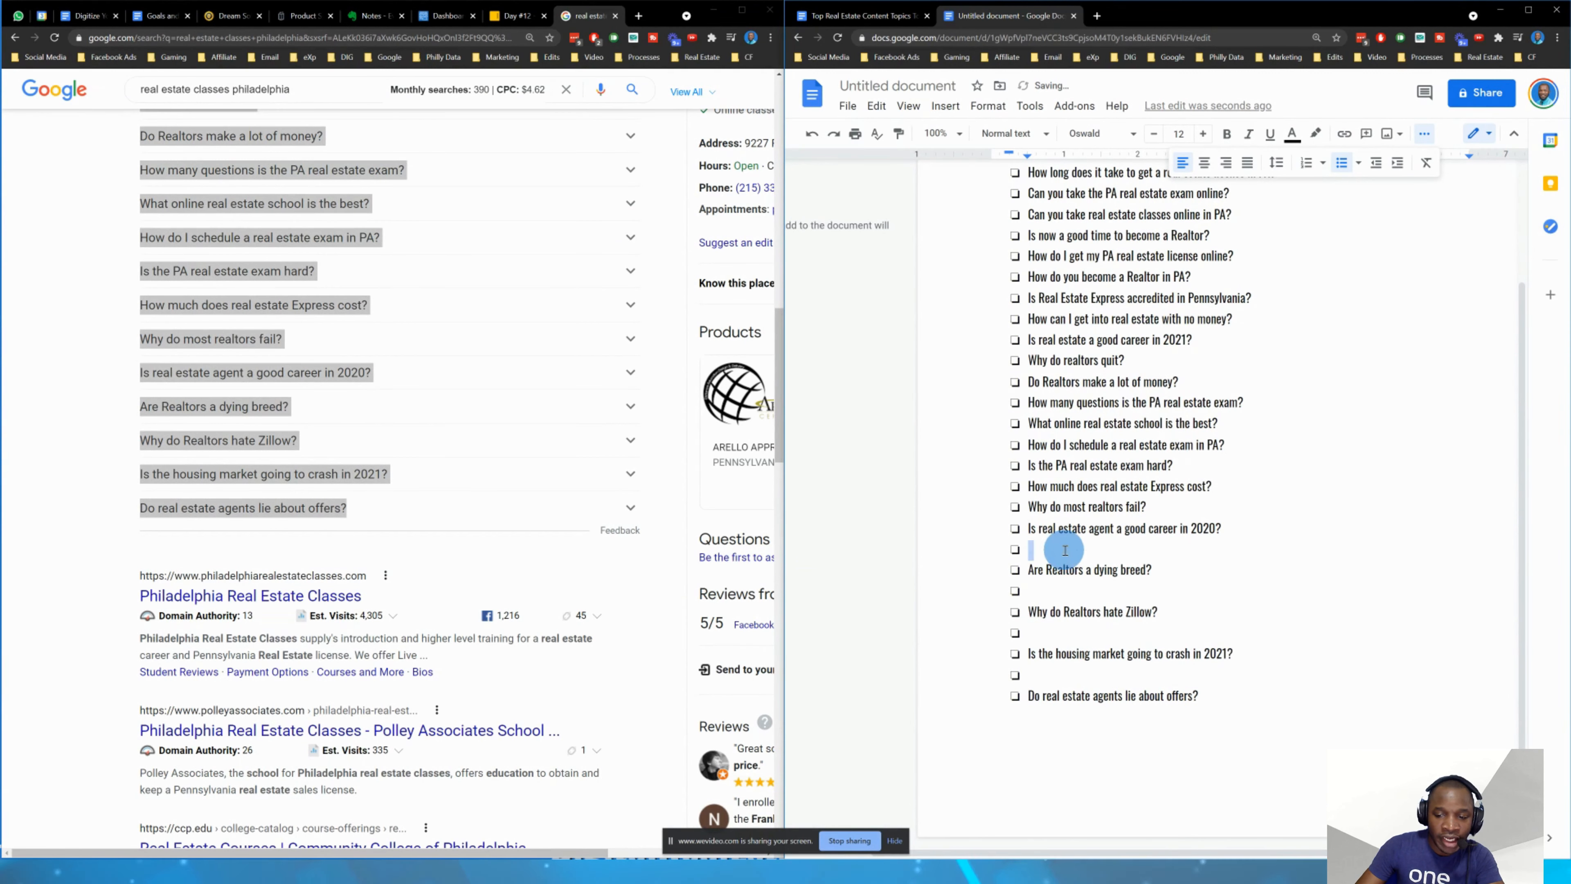
key("Delete")
key("Delete")
left_click(1063, 591)
key("Delete")
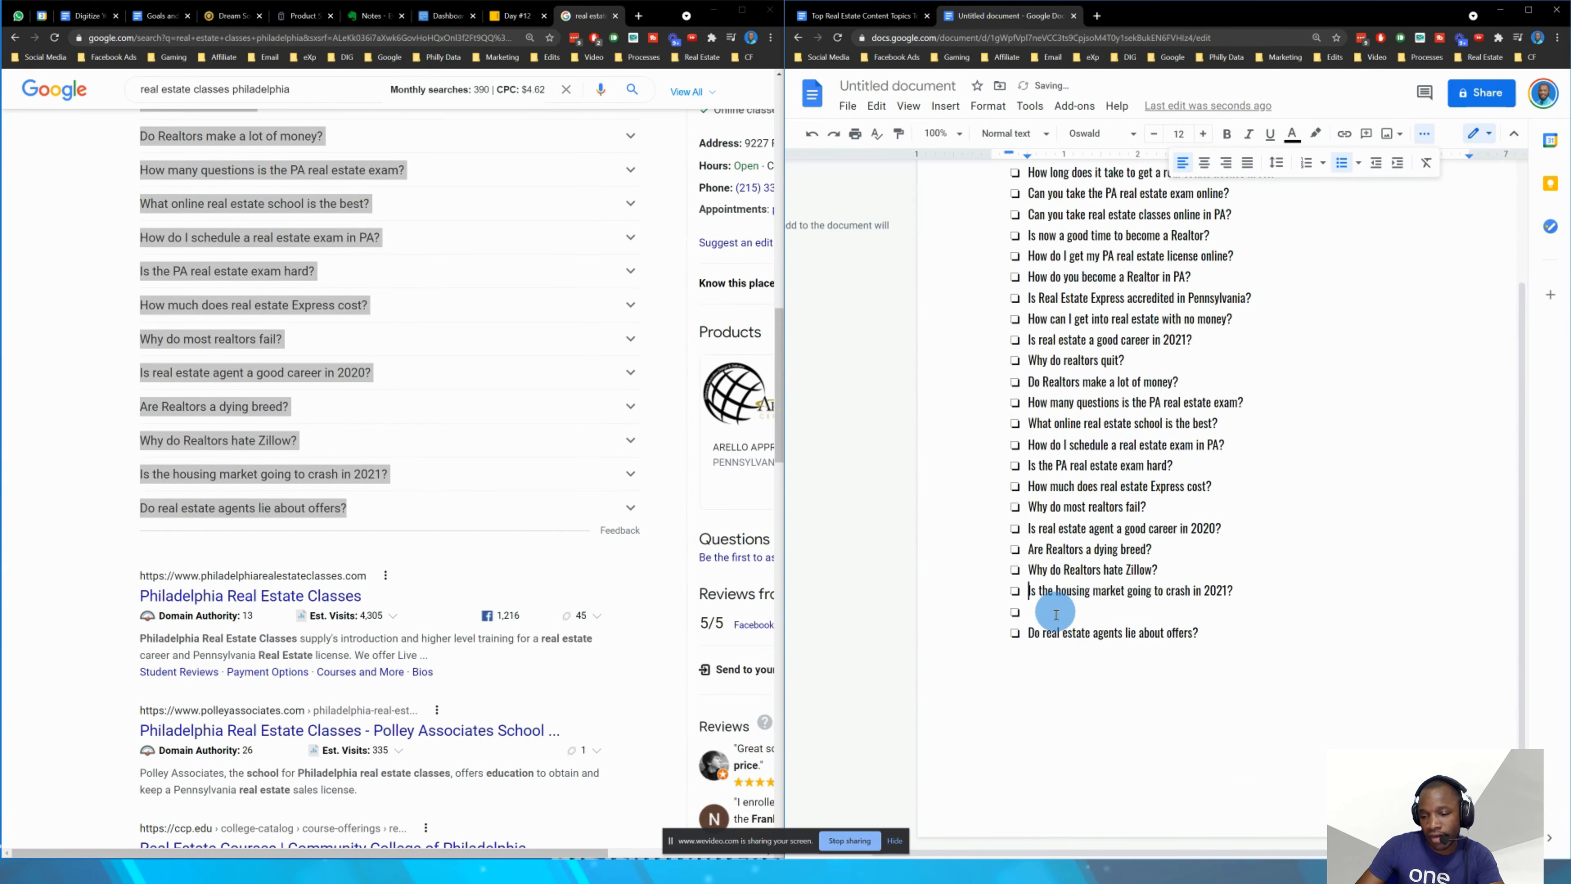
key("Delete")
- Convert the whole checklist of questions in the document into a numbered list
left_click_drag(1231, 612, 1299, 194)
left_click(1306, 162)
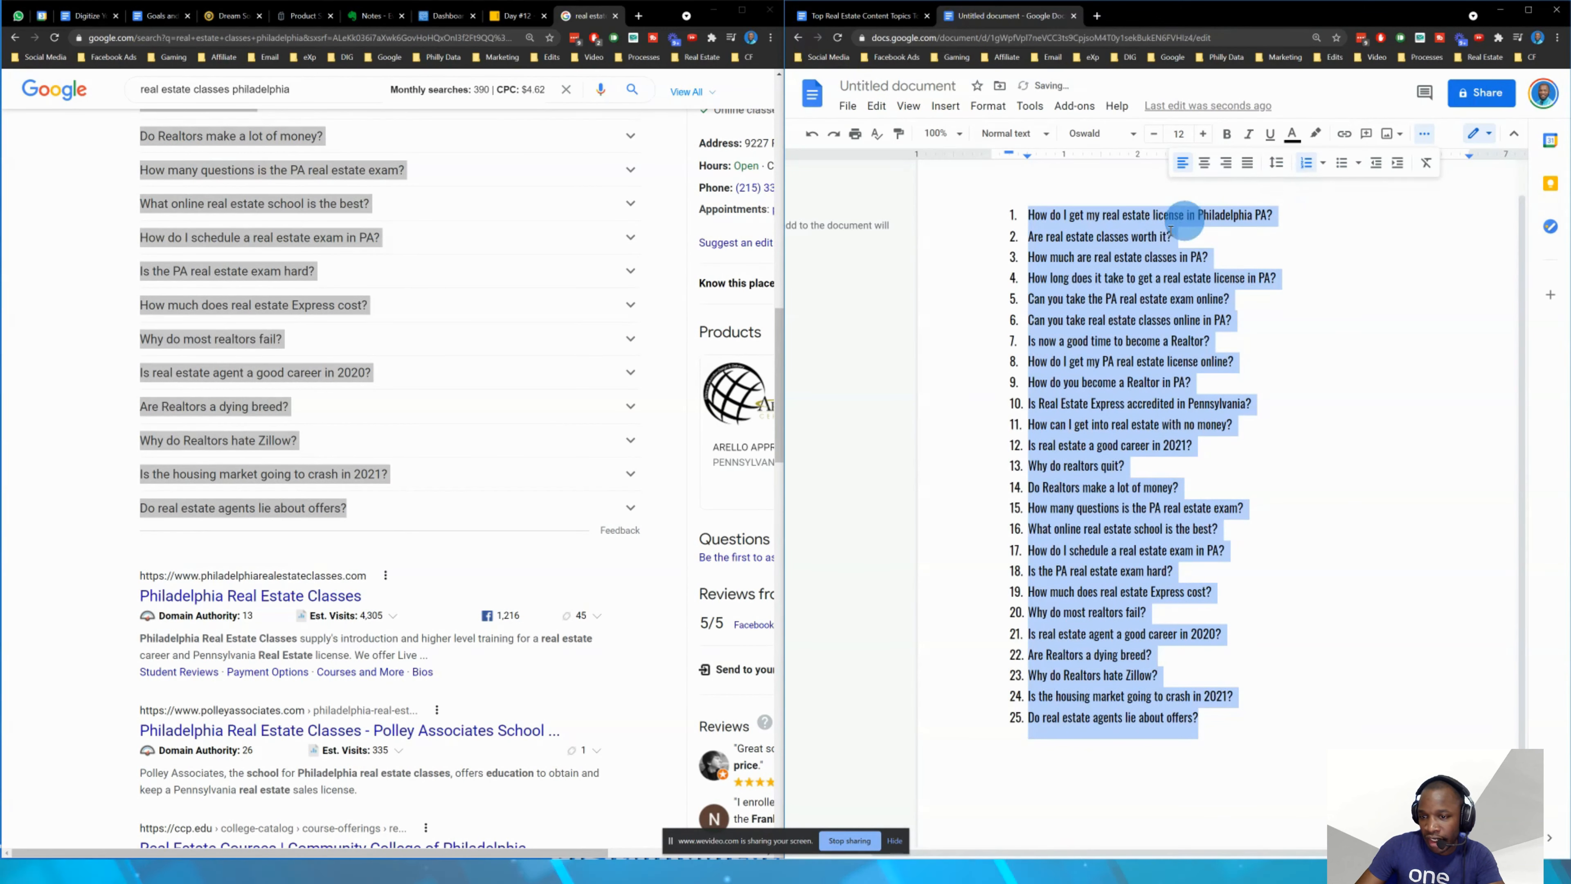
scroll(1119, 610, "down", 2)
left_click(1216, 609)
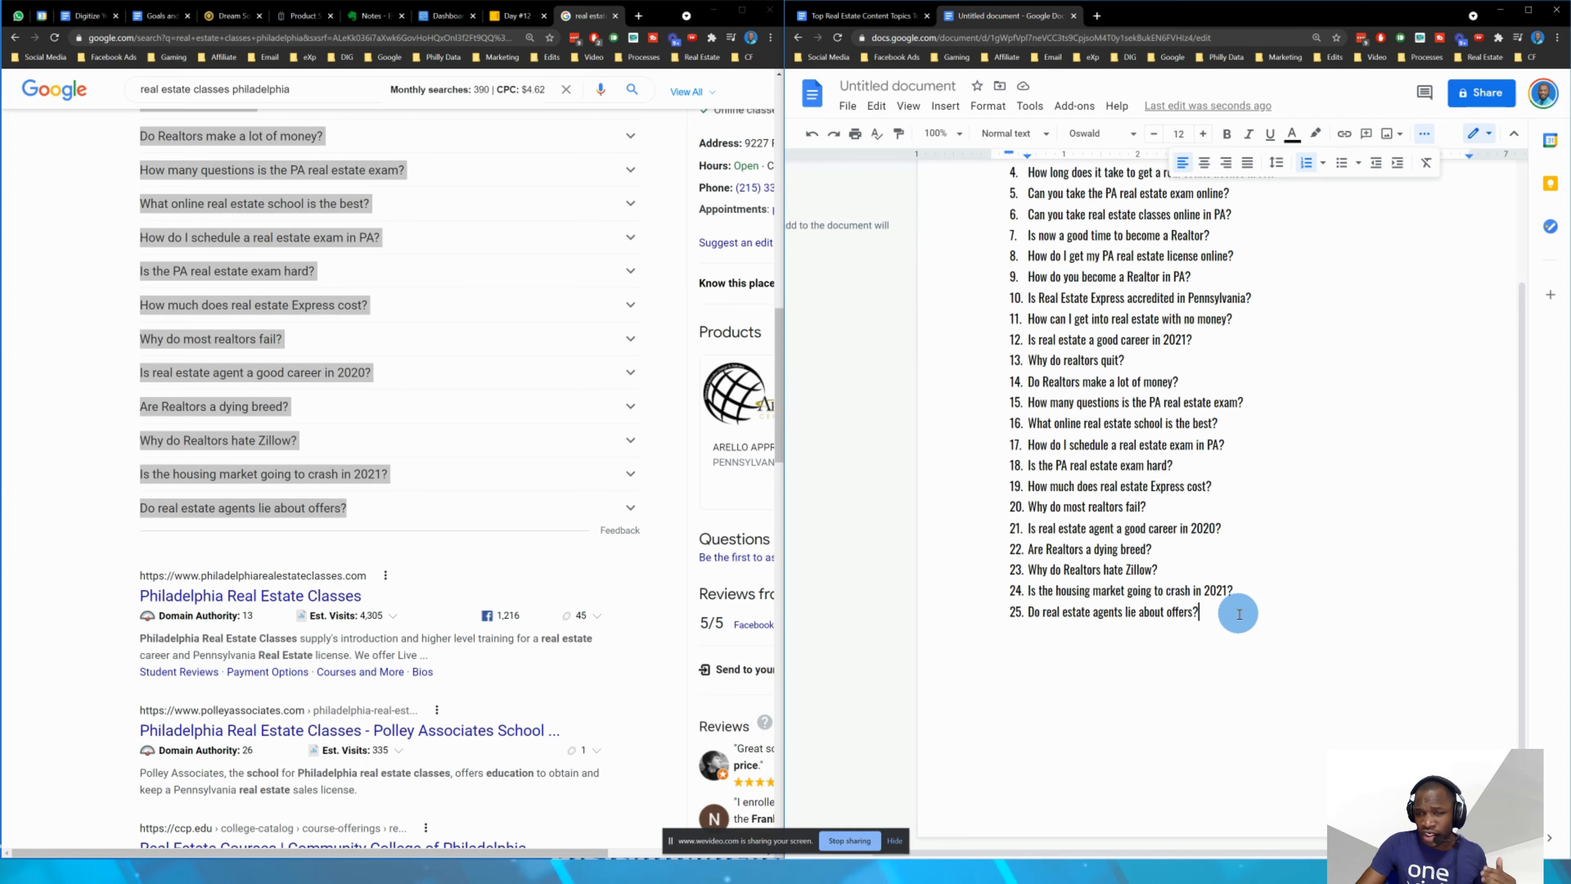
- Replace the Google search query with "facebook ads" and run the search
scroll(1240, 612, "up", 3)
scroll(372, 439, "up", 10)
scroll(361, 427, "up", 5)
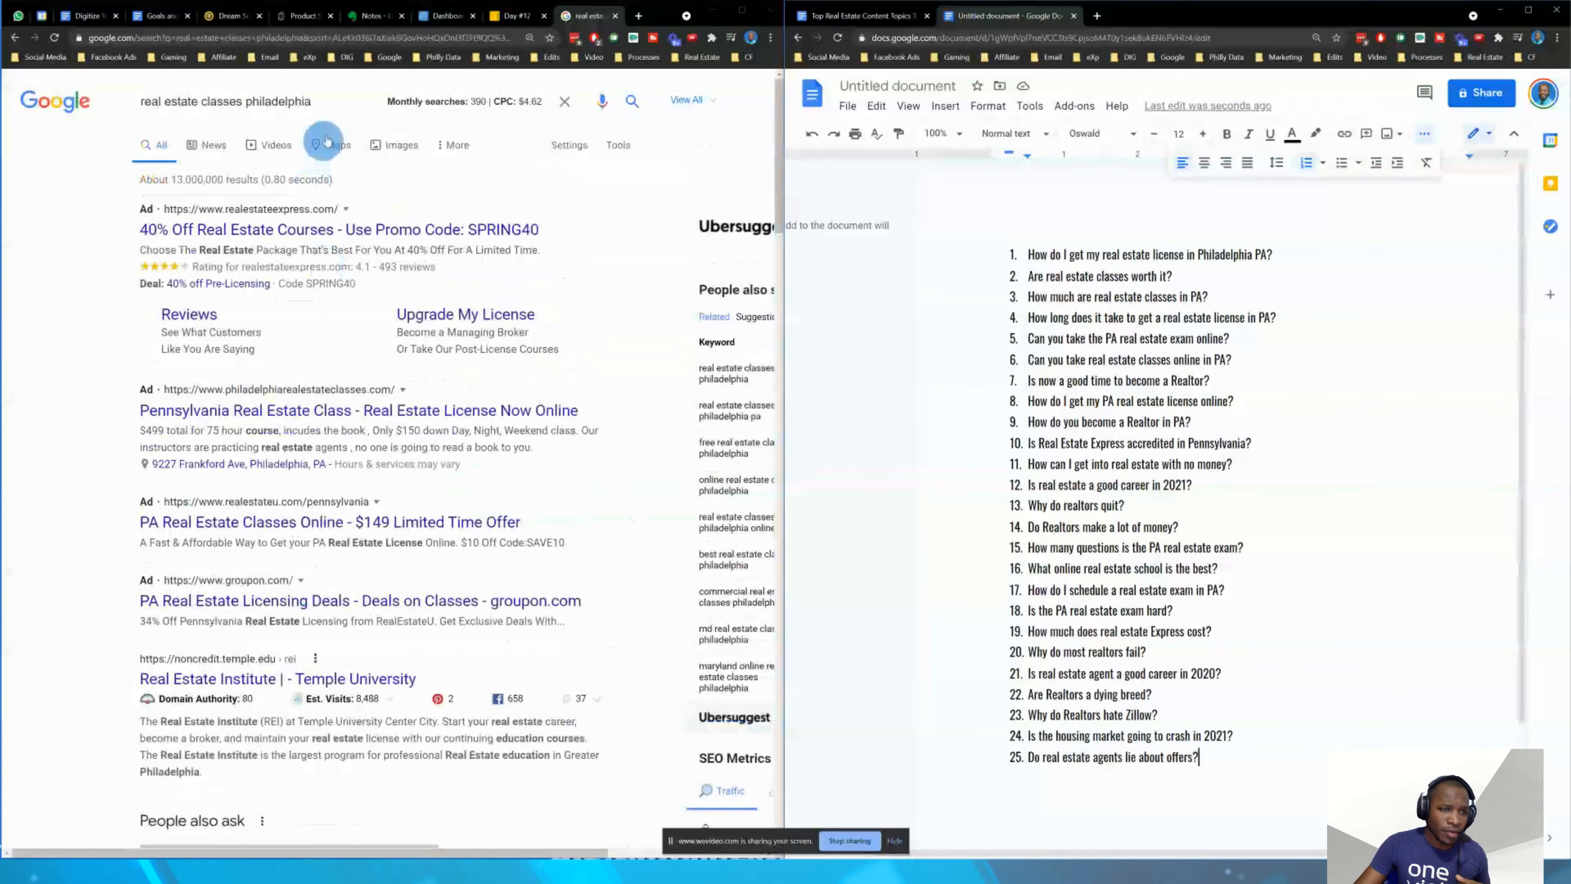
triple_click(331, 104)
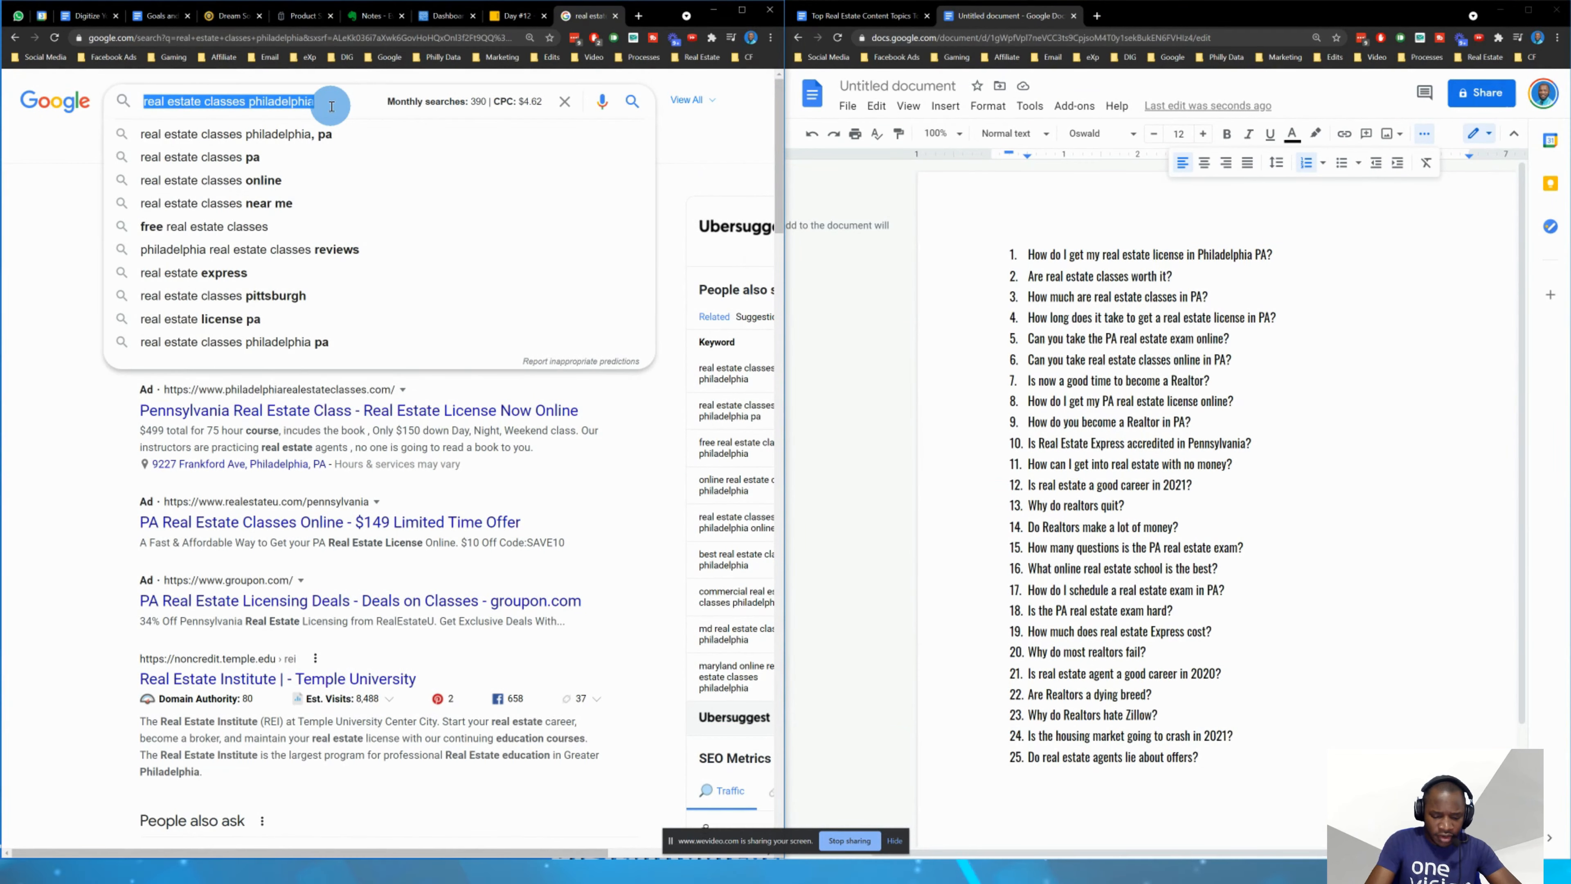
type("facebook ads")
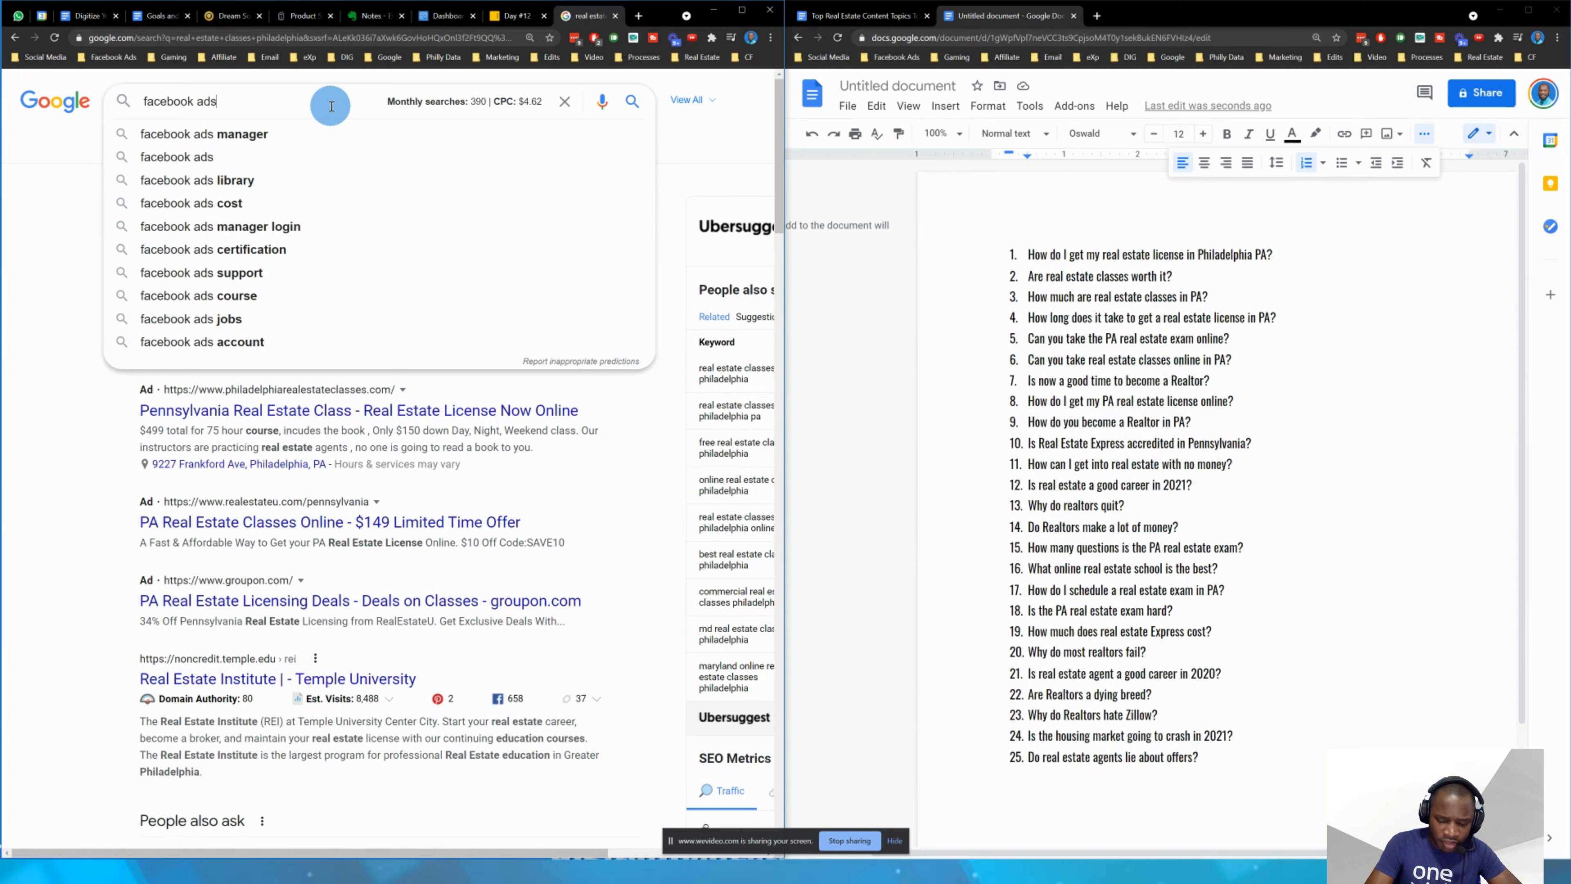
key("Return")
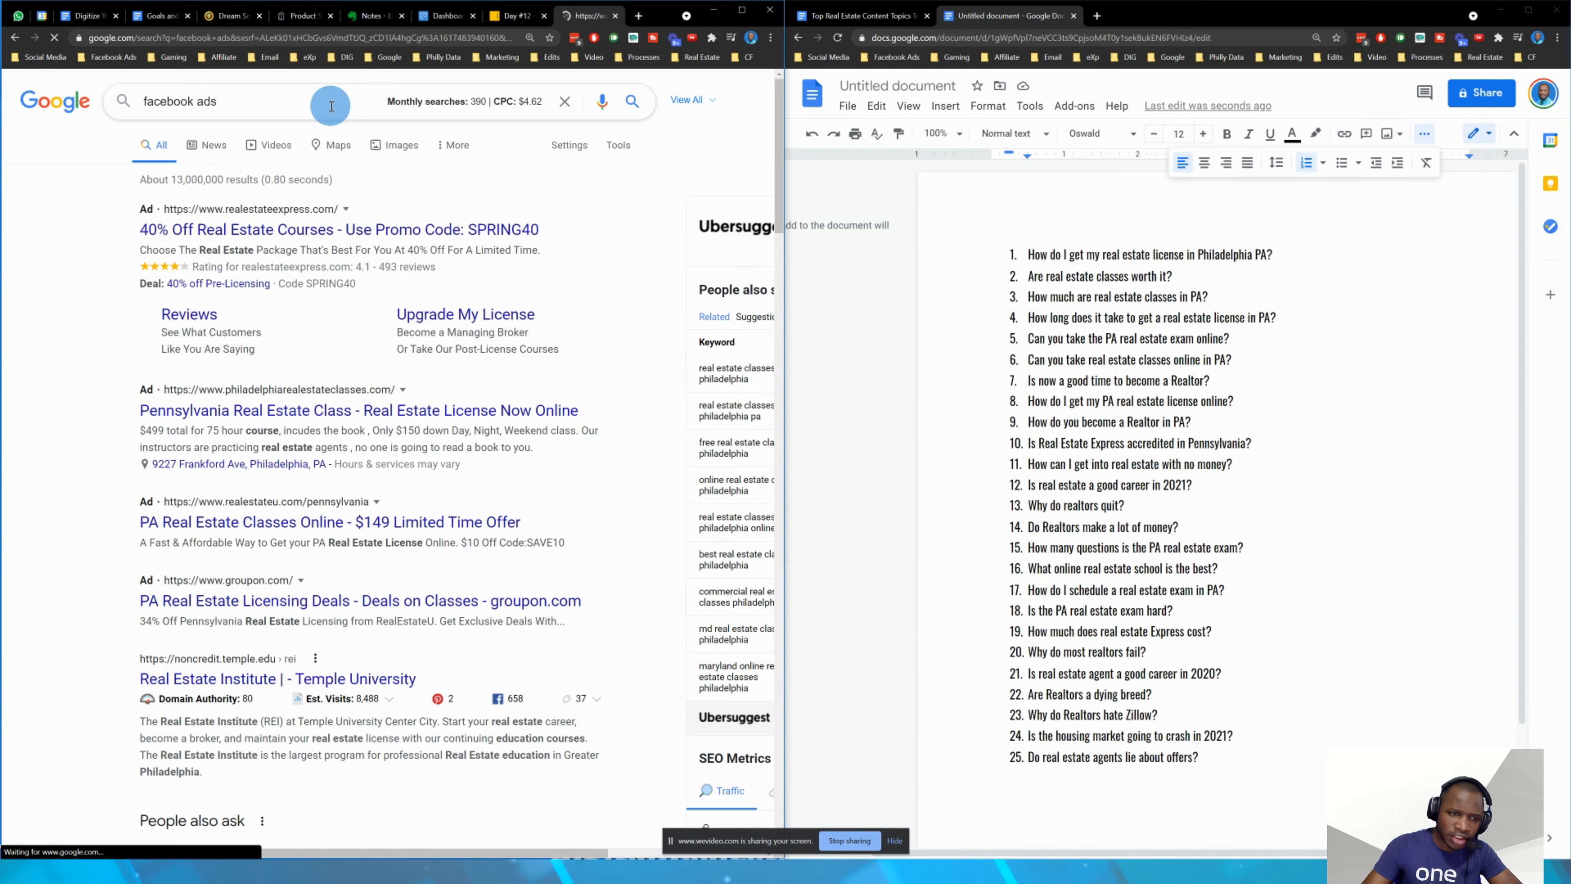
- Expand and collapse "Are Facebook ads worth it?" repeatedly in the "People also ask" section to load more related questions
scroll(326, 313, "down", 6)
scroll(328, 317, "down", 1)
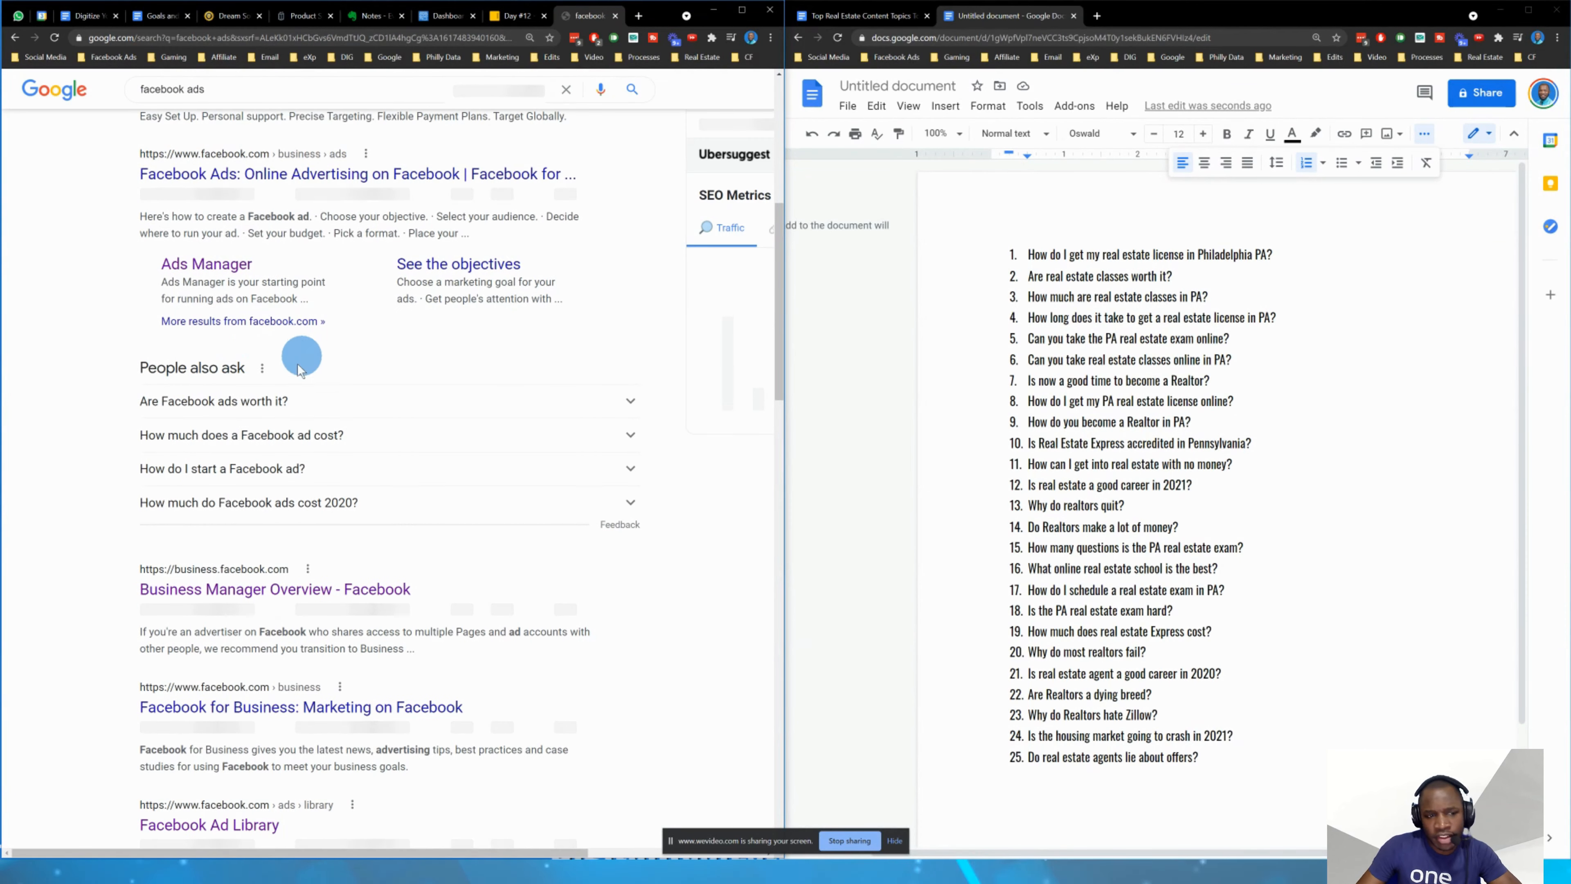
scroll(291, 297, "down", 2)
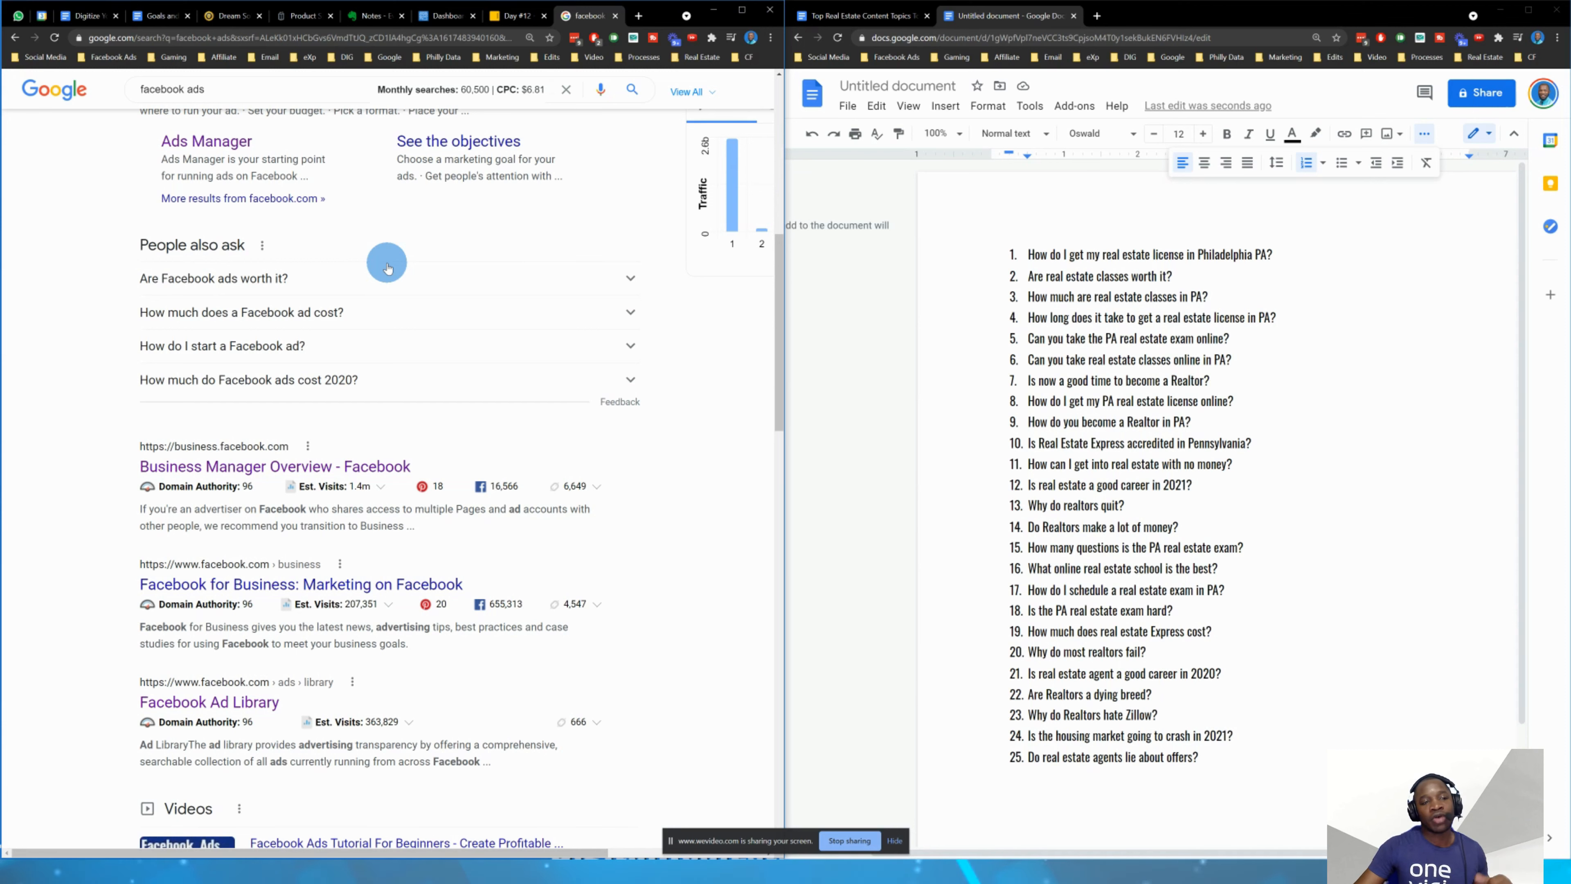
left_click(351, 279)
left_click(351, 279)
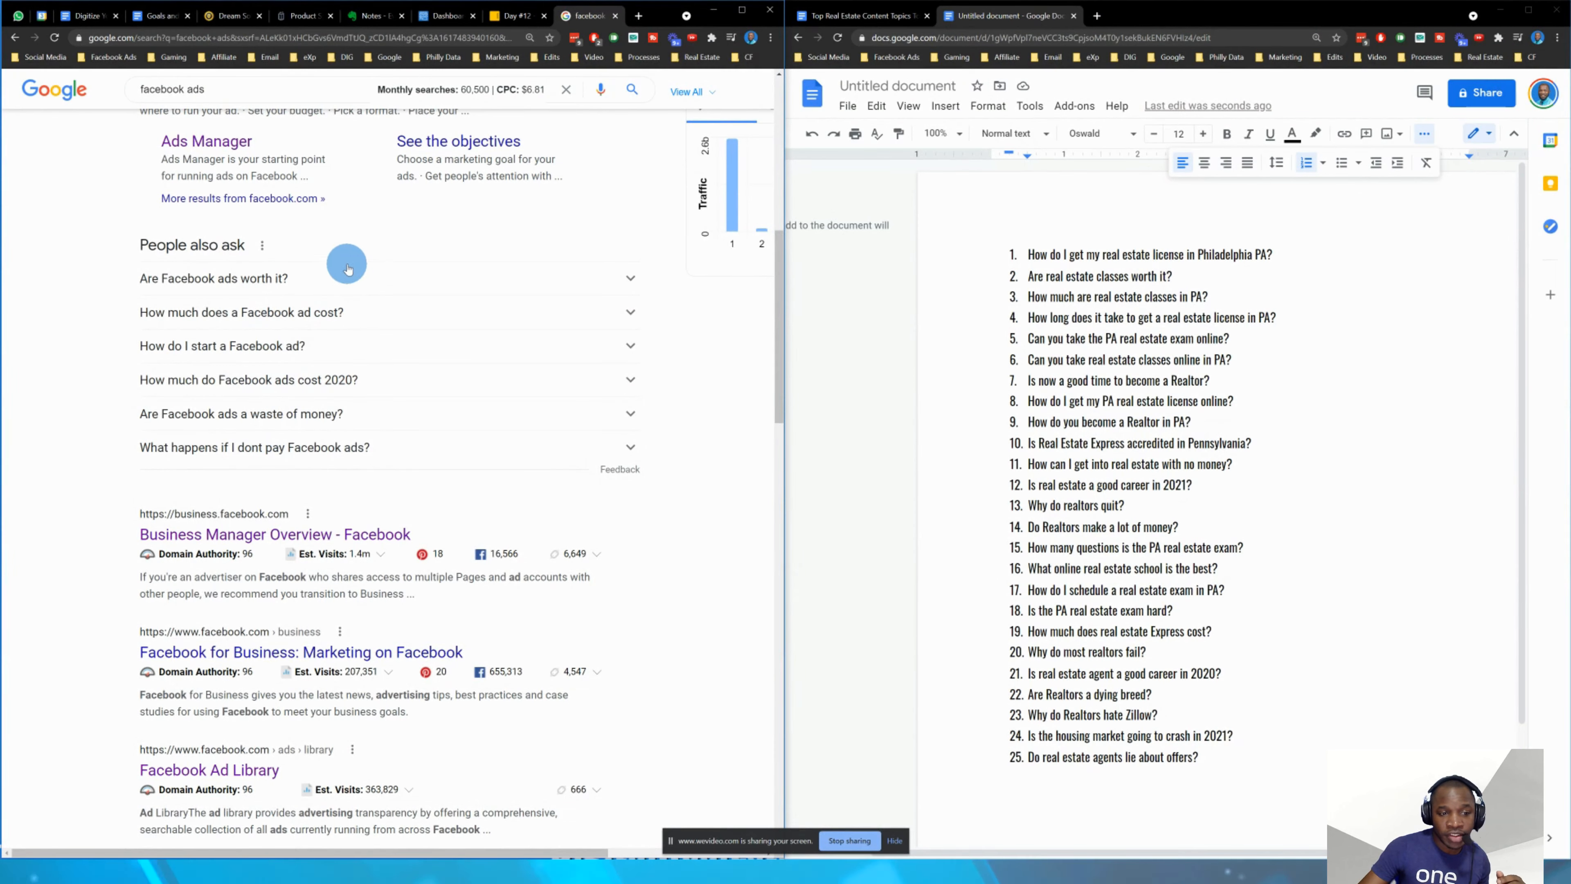
left_click(351, 276)
left_click(353, 276)
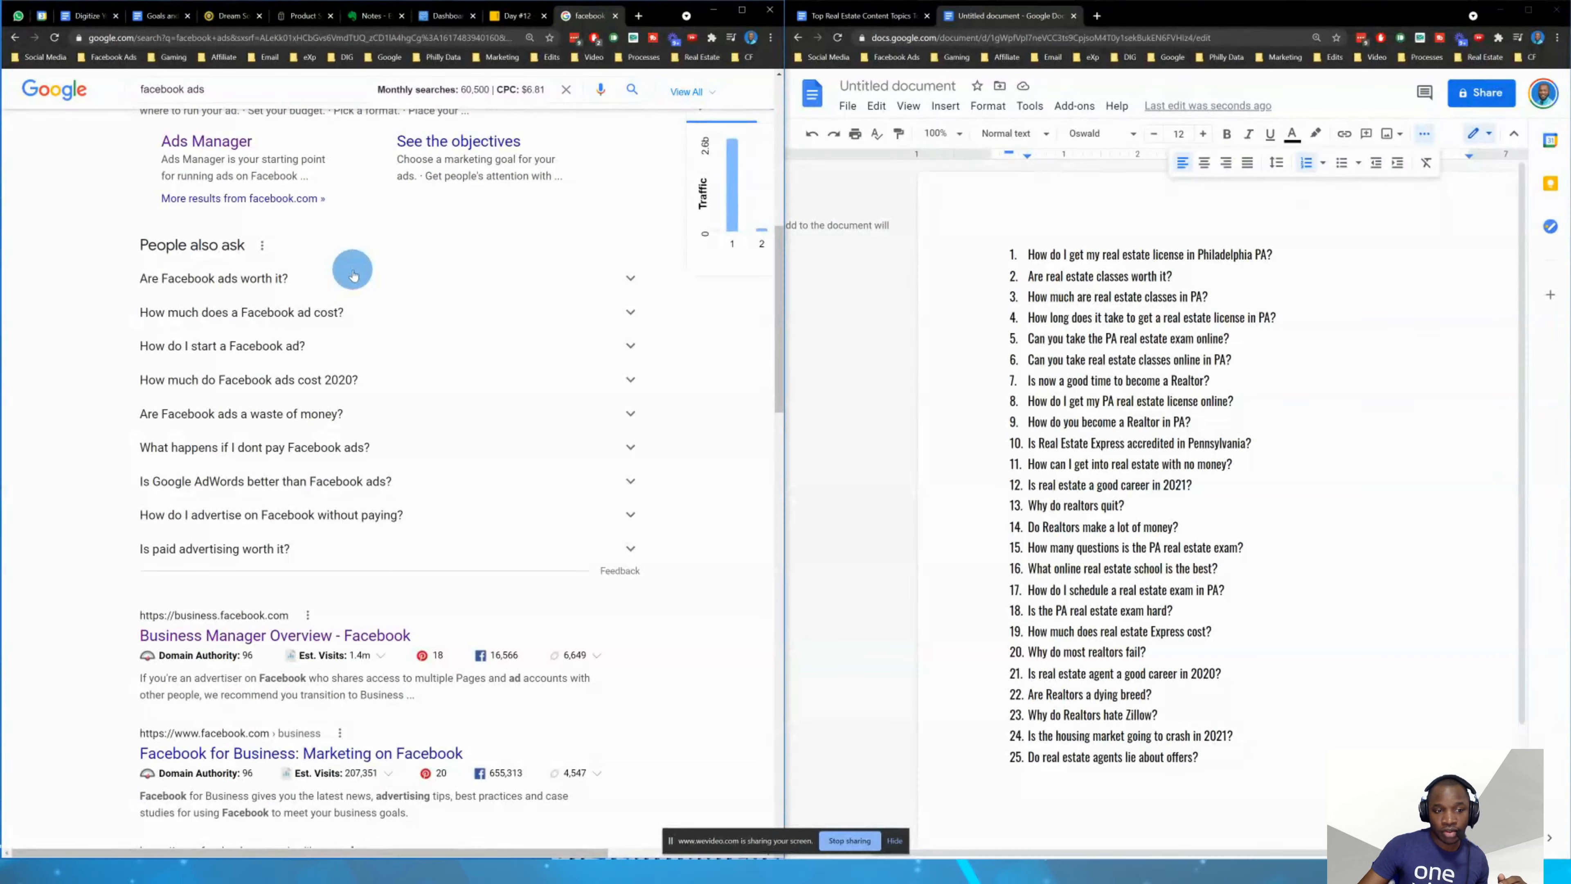
left_click(342, 287)
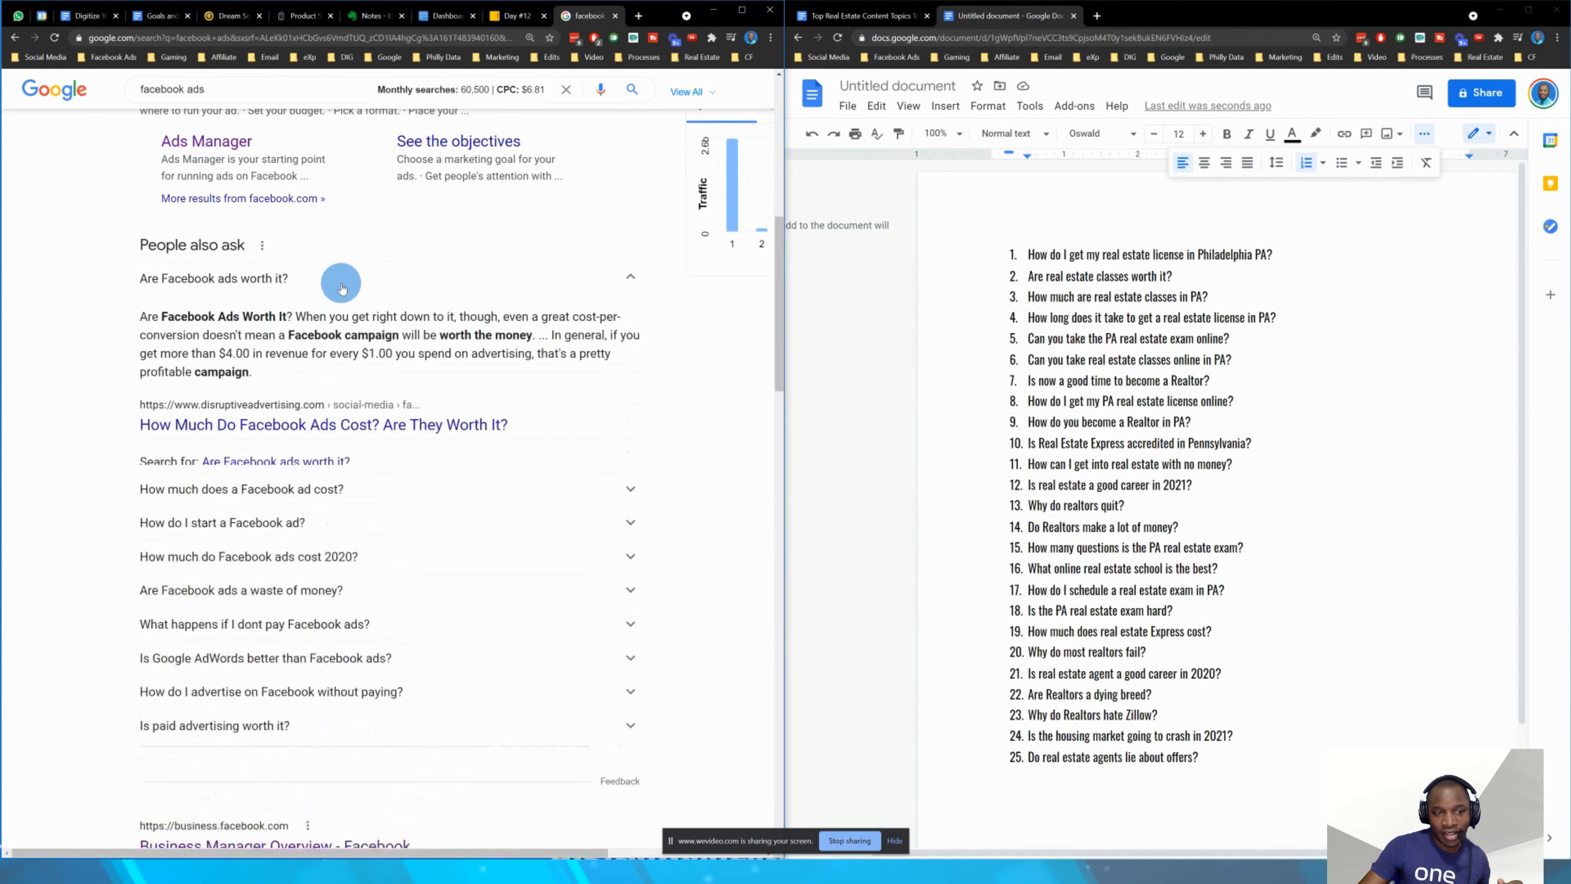
left_click(342, 283)
- Expand and collapse the questions from "How much do Facebook ads cost 2020?" to "Is Google AdWords better than Facebook ads?" to load more
left_click(403, 386)
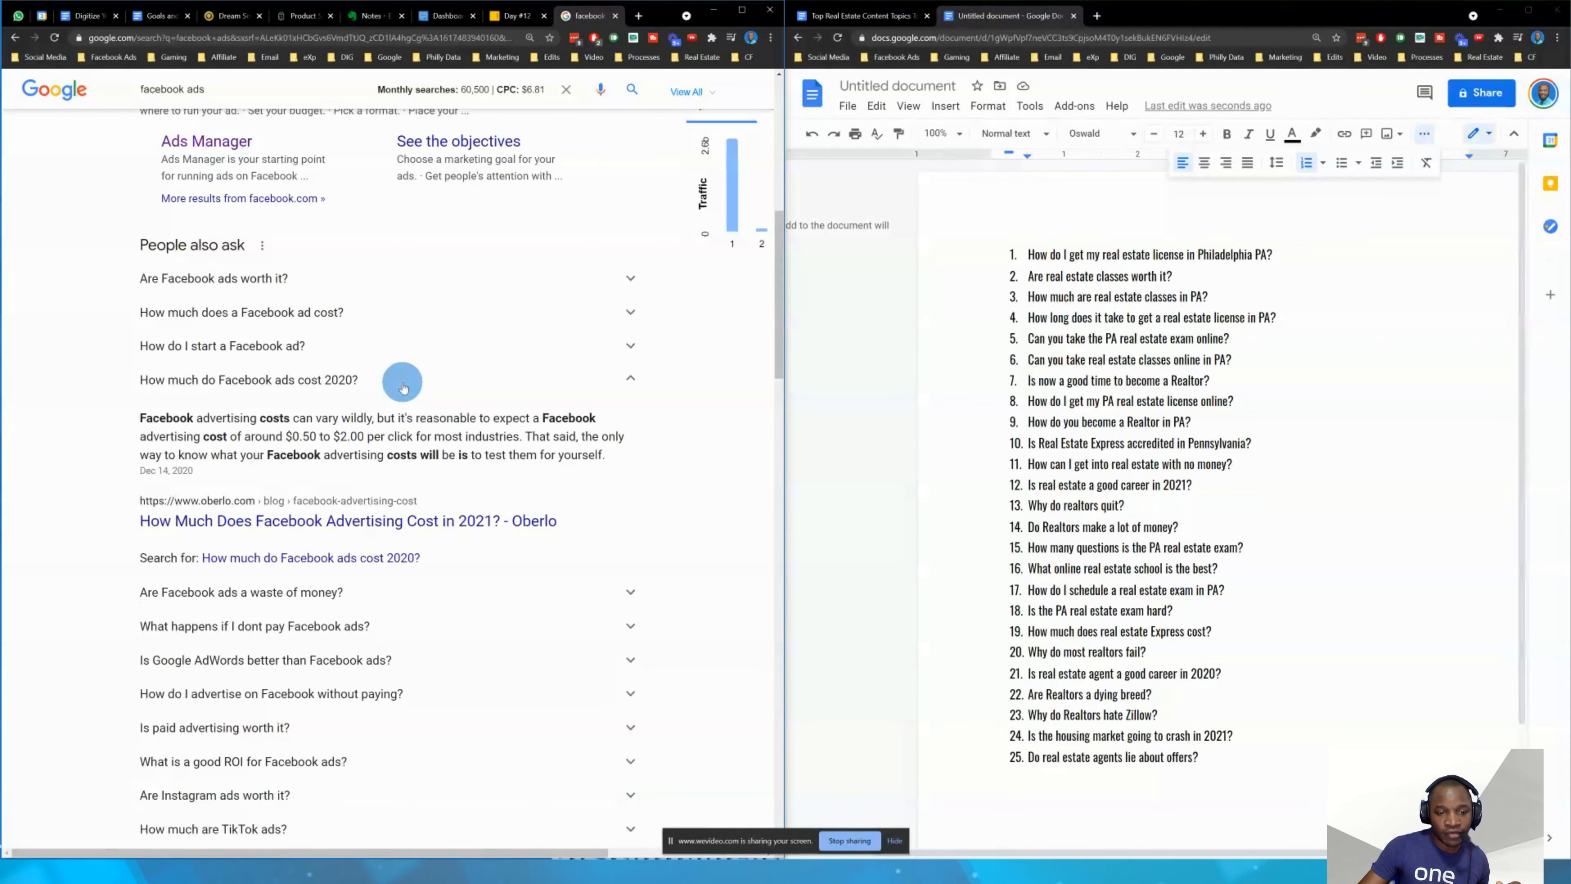
left_click(402, 384)
left_click(404, 410)
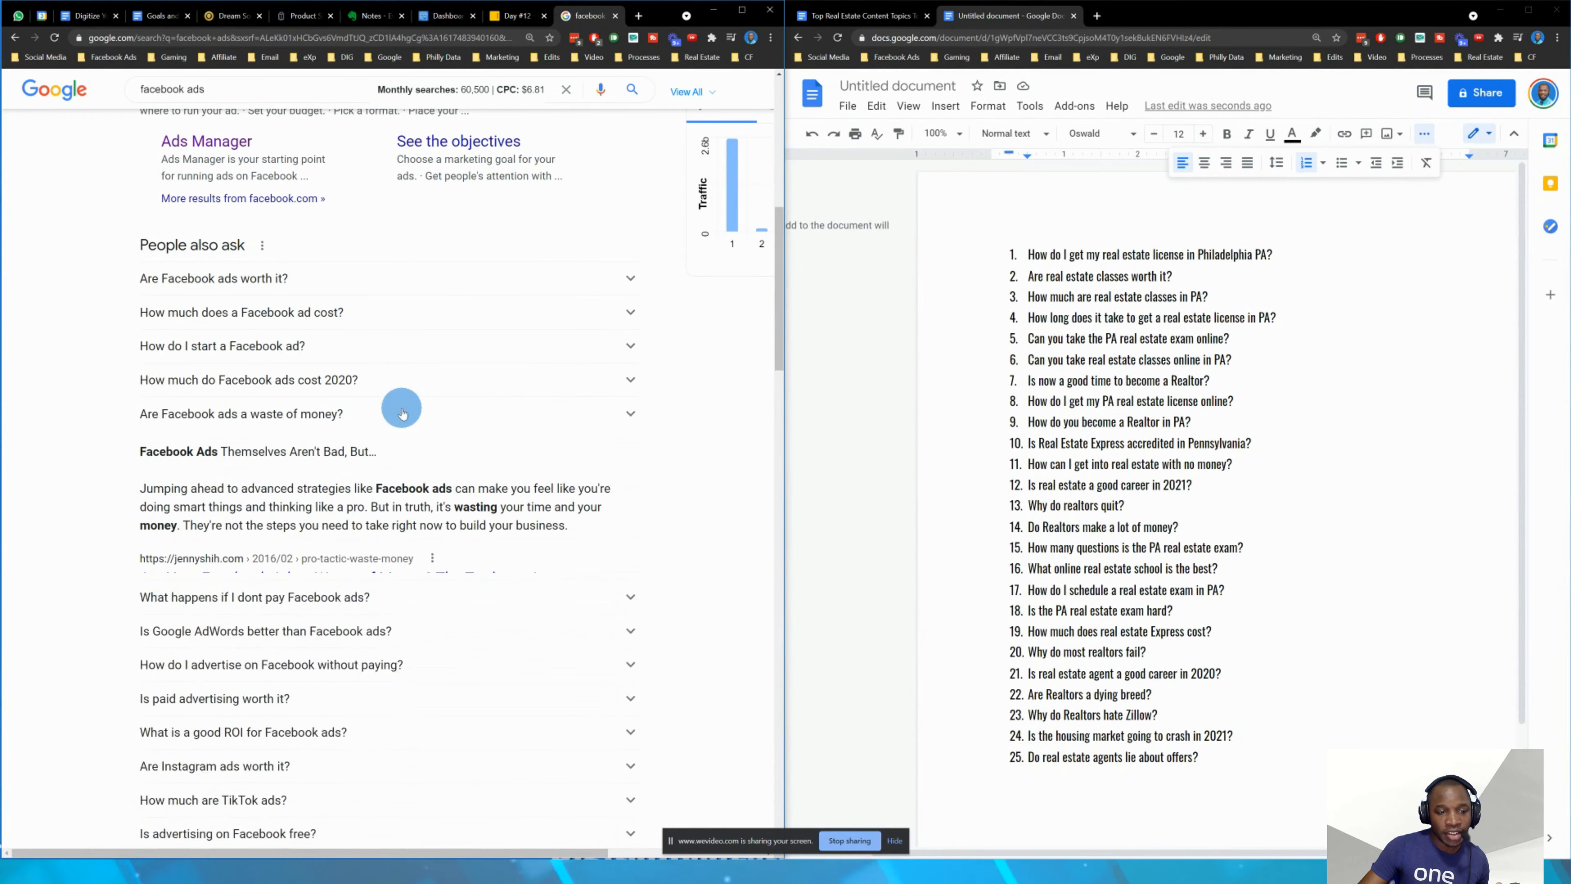
left_click(405, 410)
scroll(404, 402, "down", 1)
left_click(419, 386)
left_click(418, 387)
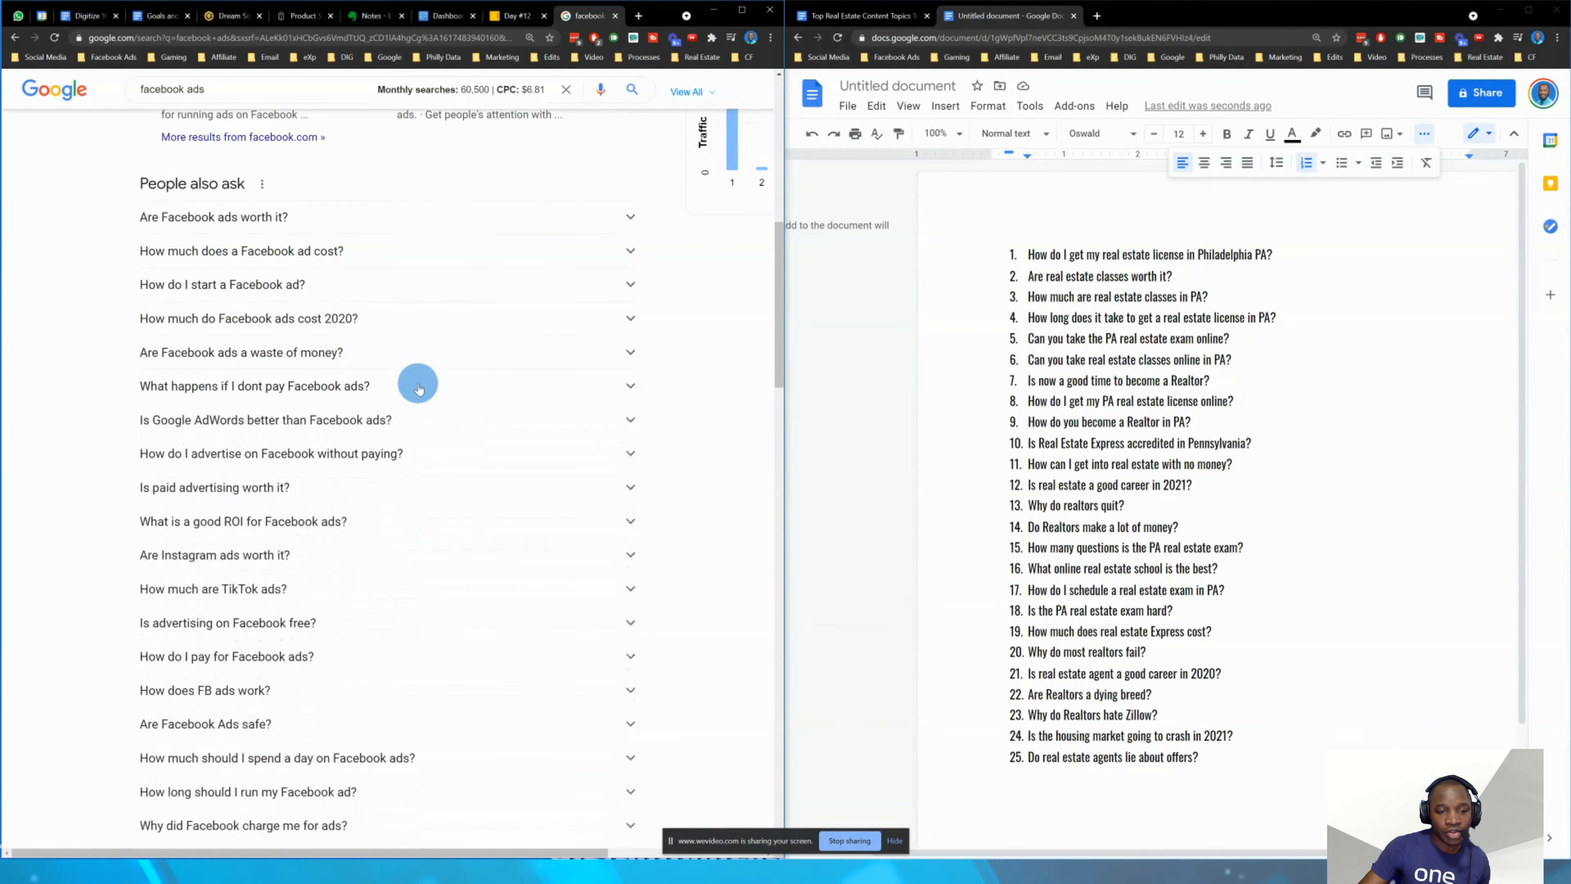
scroll(415, 385, "down", 2)
left_click(448, 298)
left_click(446, 296)
scroll(418, 336, "down", 5)
scroll(388, 353, "up", 6)
scroll(388, 353, "up", 2)
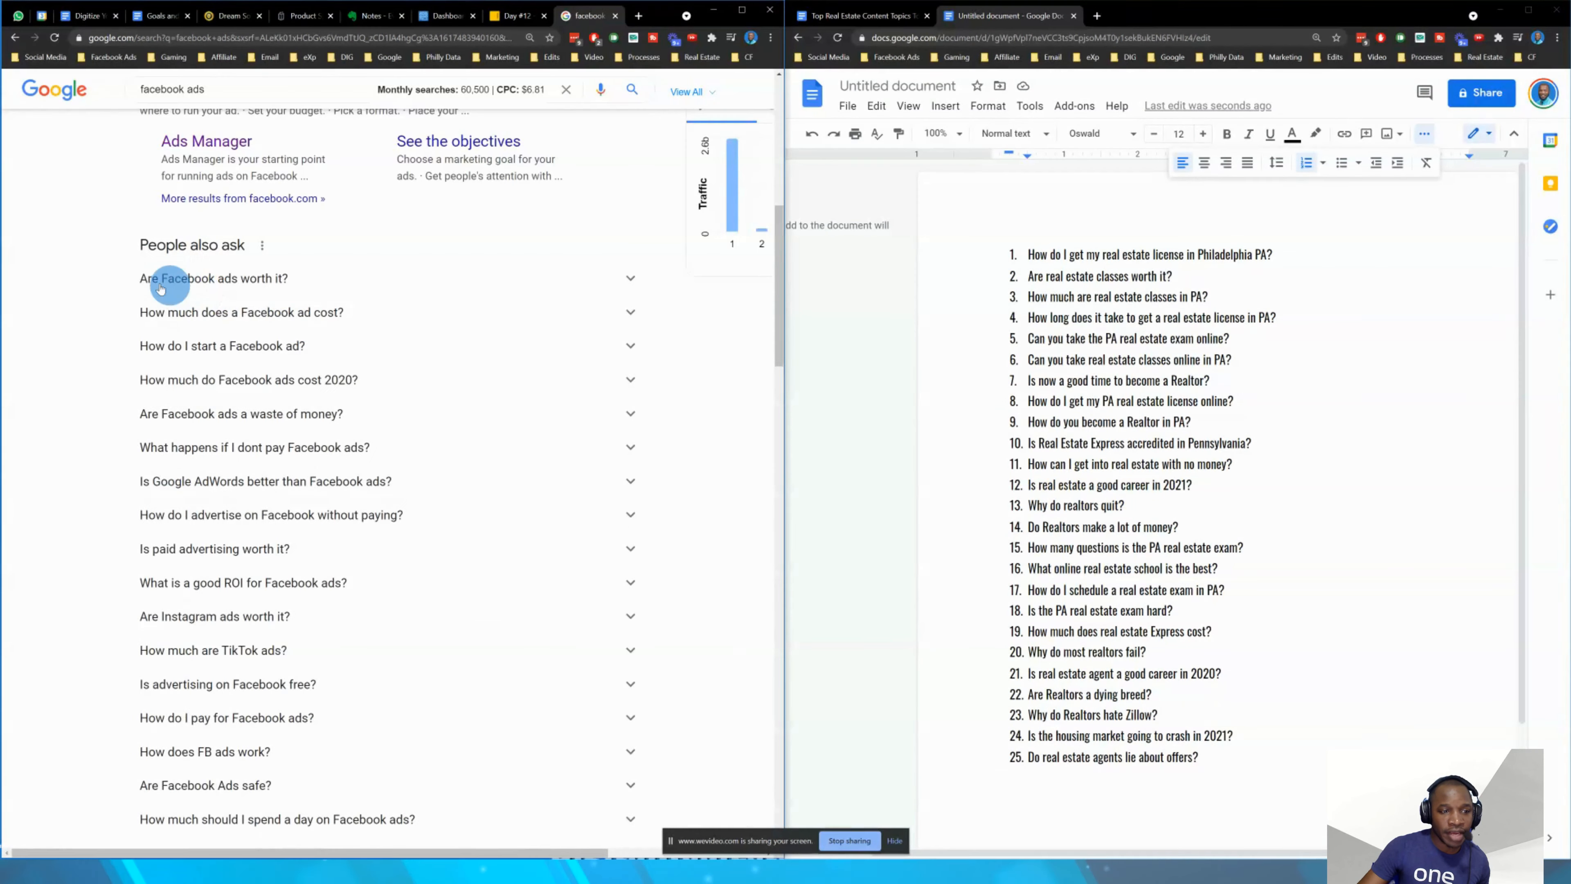
- Copy all the "People also ask" questions and add the line "Questions On Facebook Ads" below the document's numbered list
left_click_drag(132, 289, 399, 607)
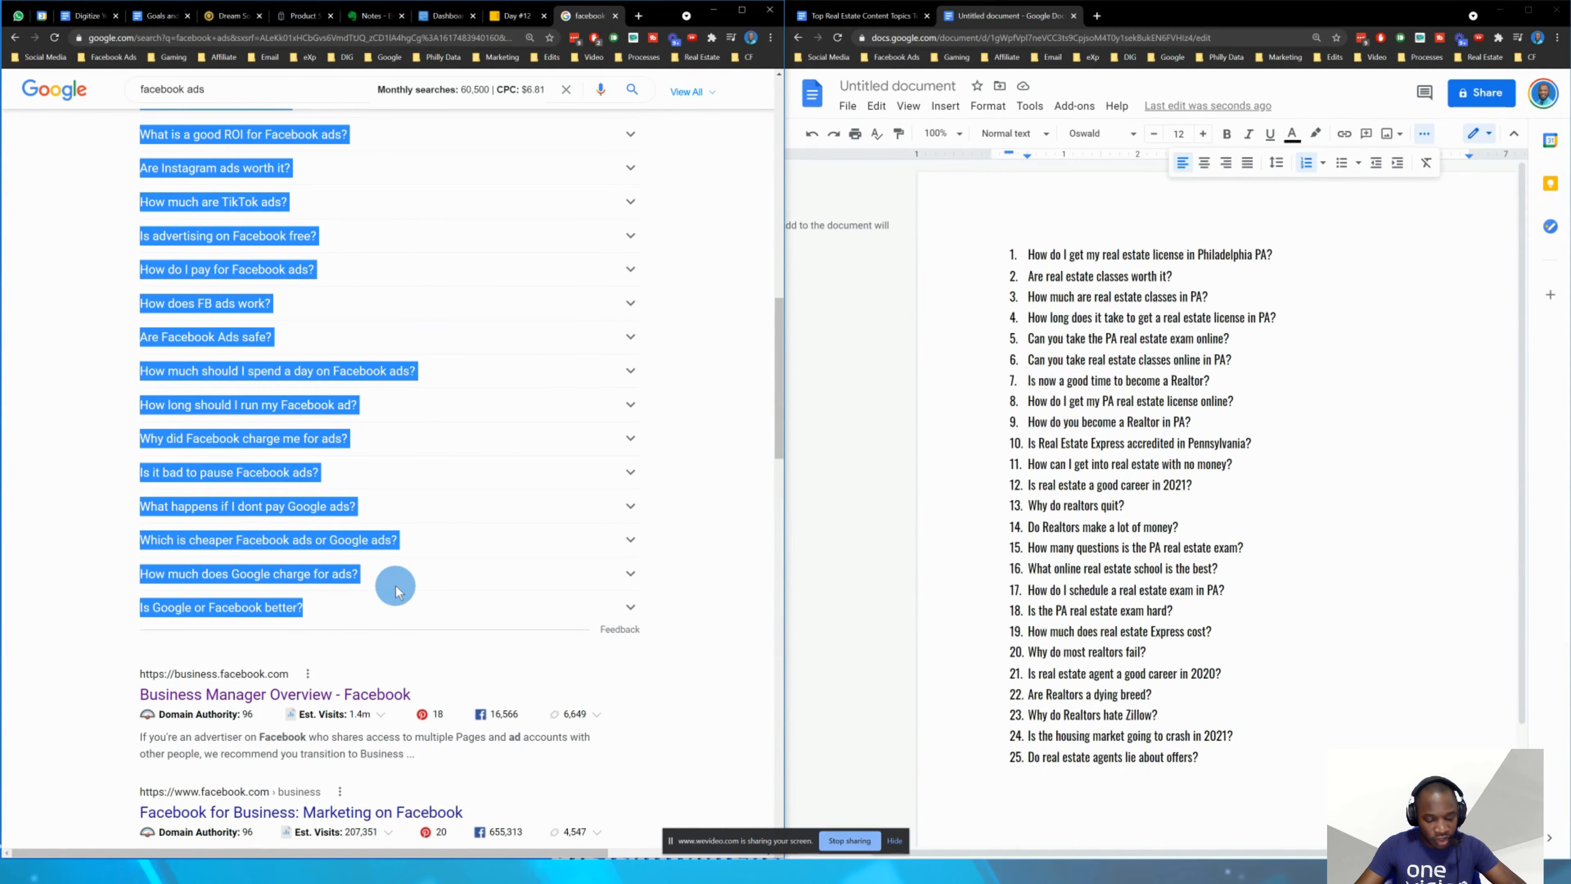
scroll(537, 515, "down", 3)
left_click(1284, 751)
scroll(1287, 736, "down", 2)
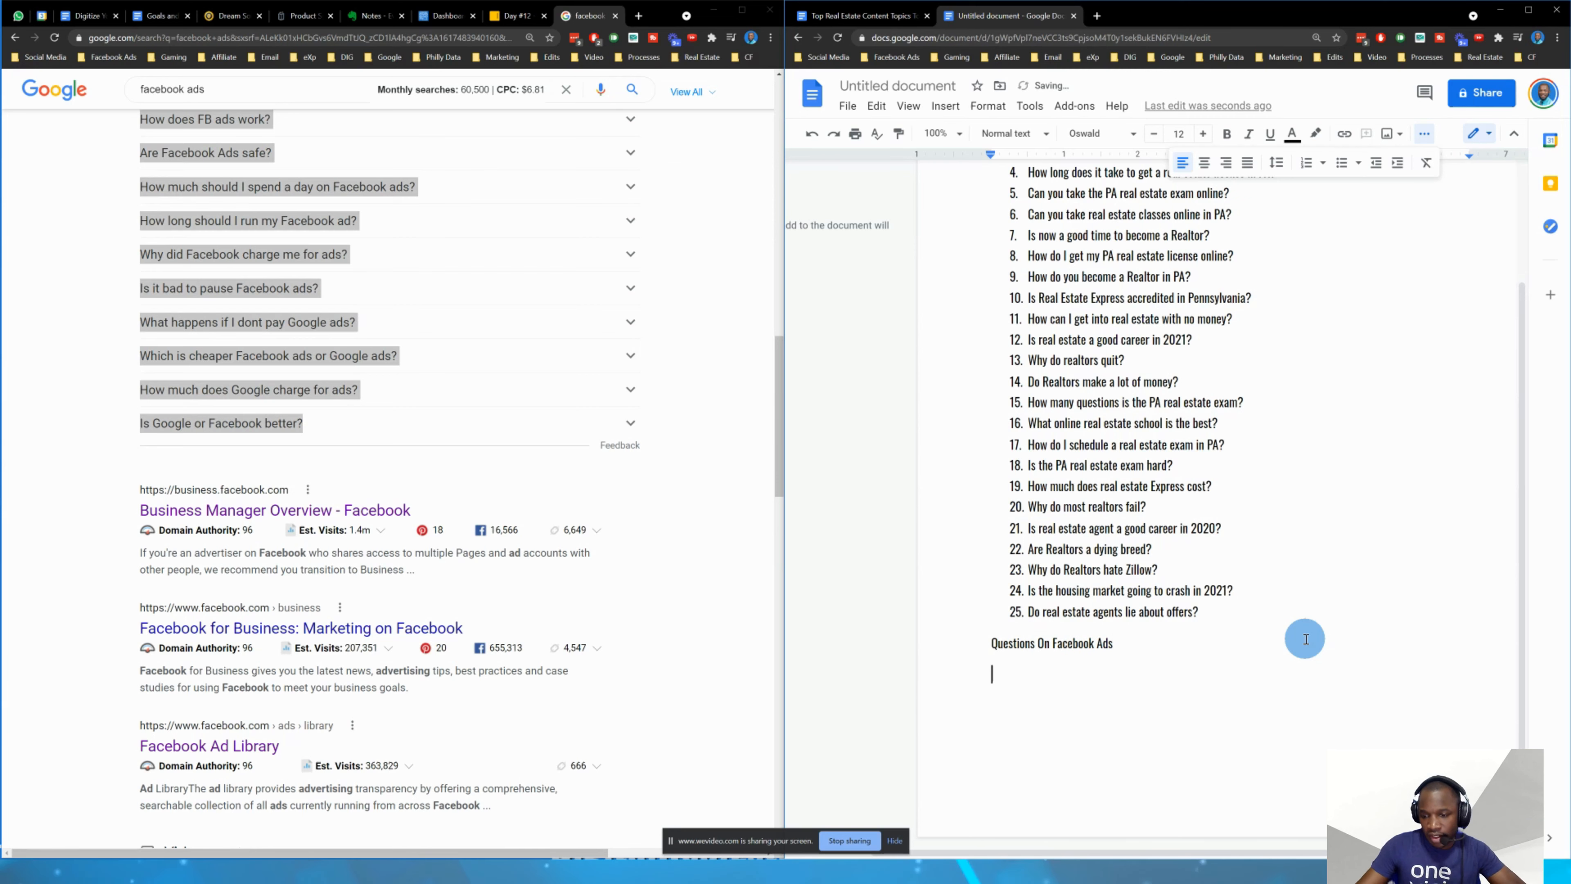
key("ctrl+v")
scroll(1105, 446, "up", 10)
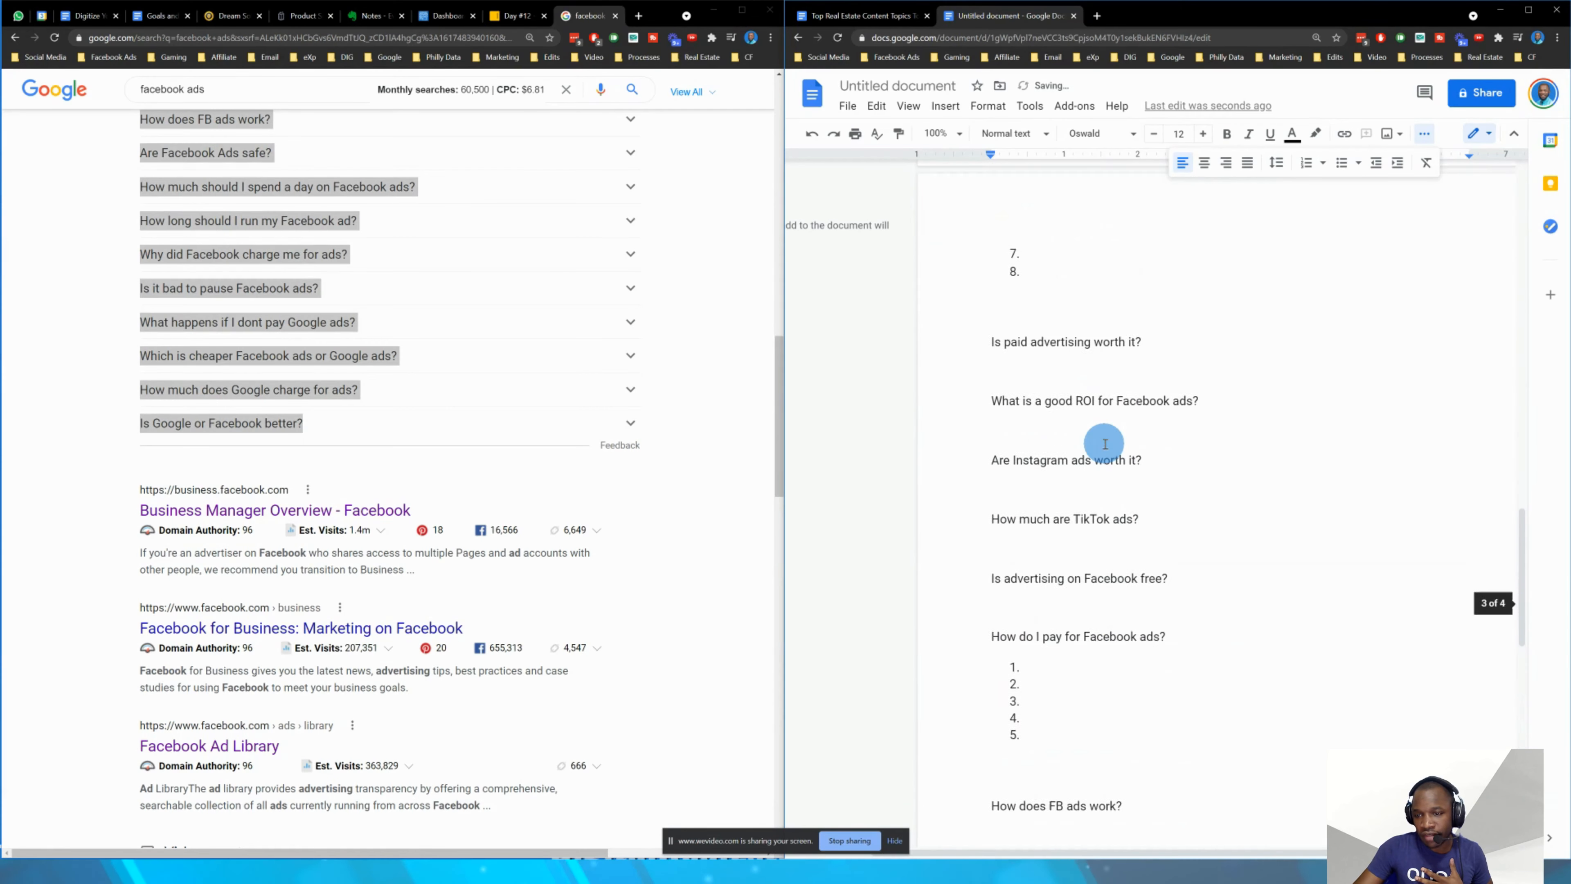
key("ctrl+z")
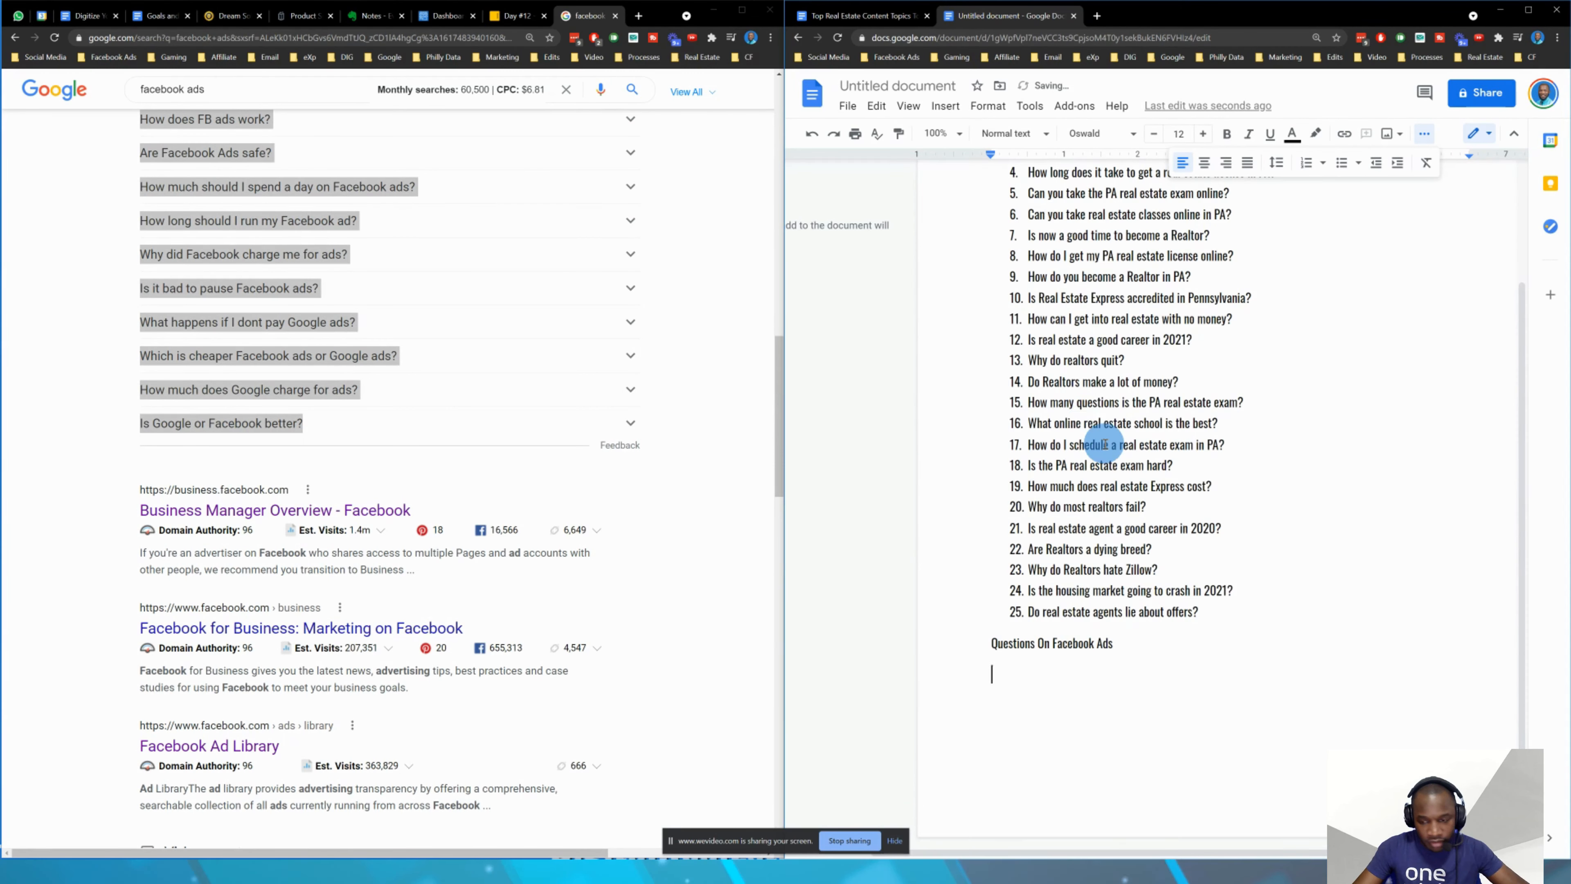
- Paste the copied questions without formatting below "Questions On Facebook Ads" and convert them into a numbered list
right_click(1025, 674)
left_click(1084, 488)
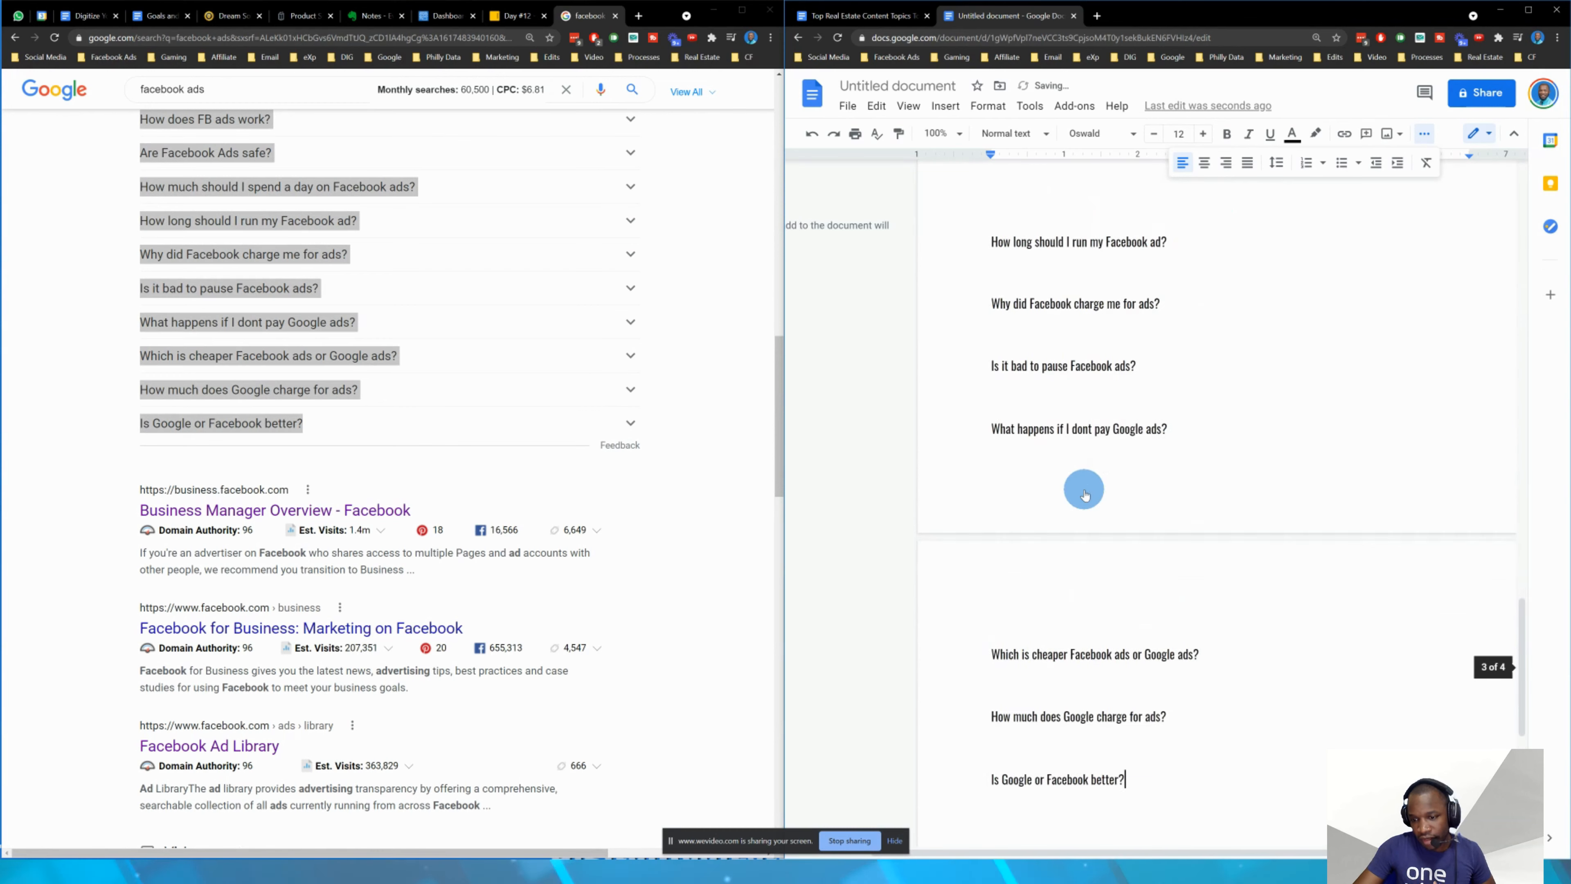
scroll(1086, 490, "up", 15)
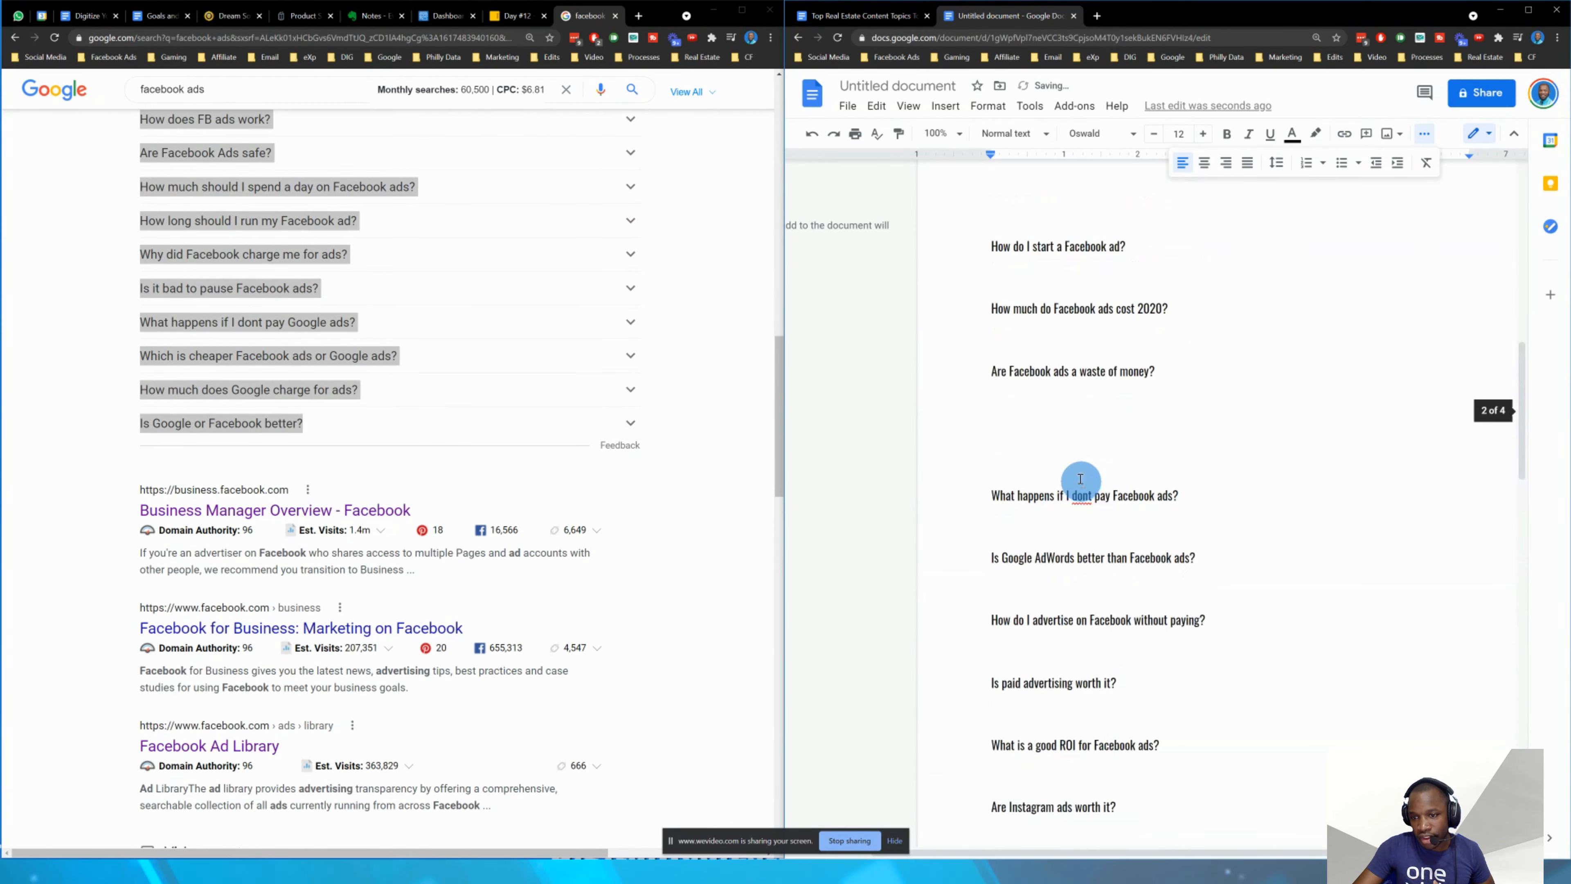
scroll(1069, 468, "up", 5)
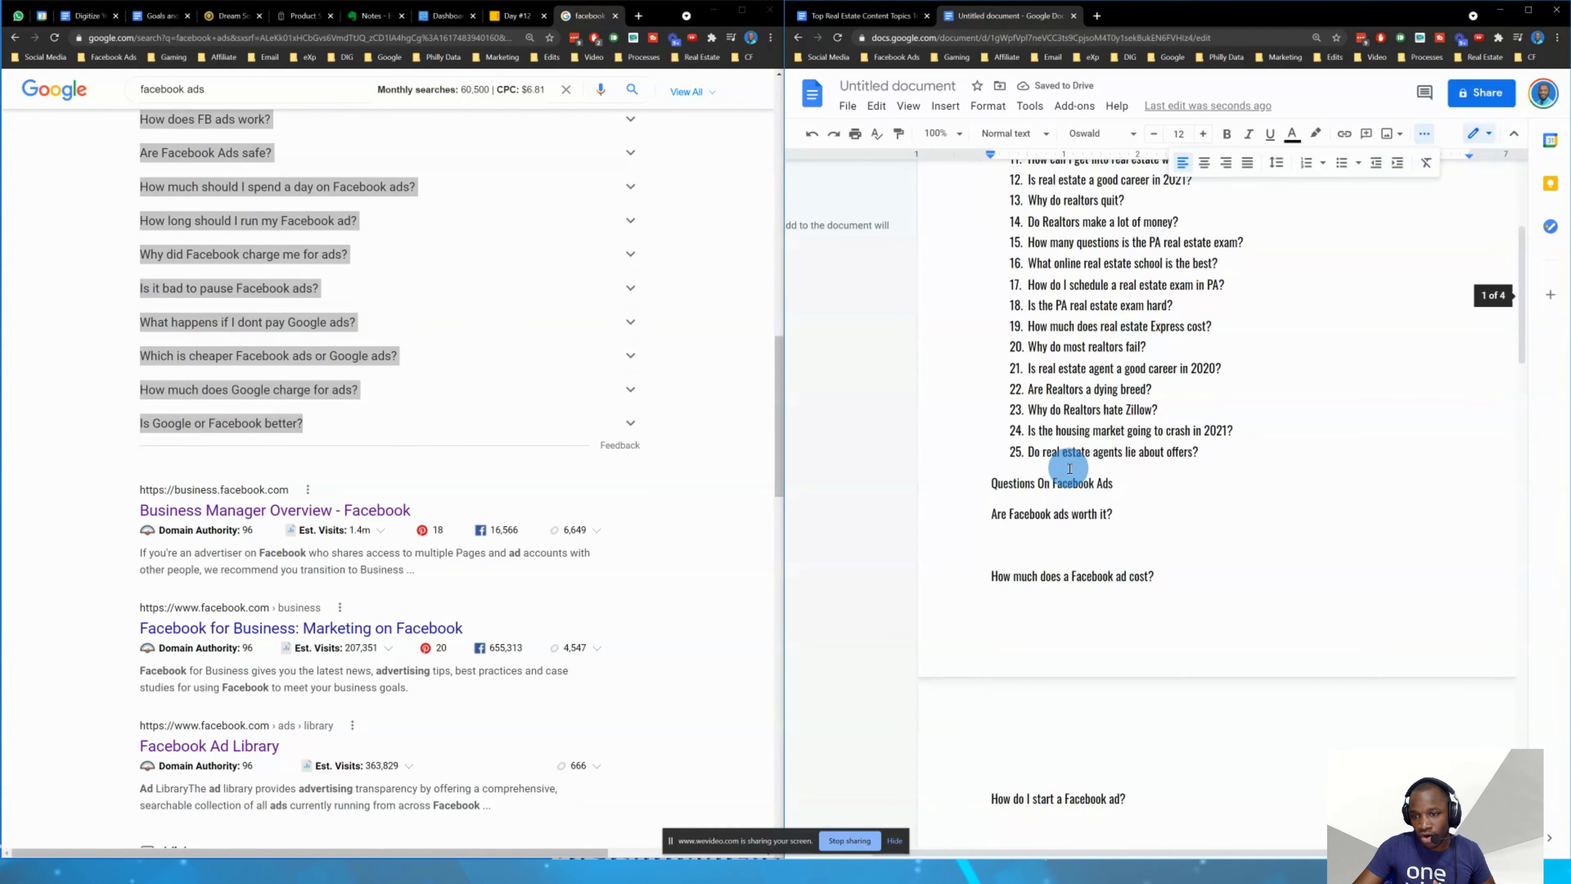
left_click_drag(984, 390, 1152, 810)
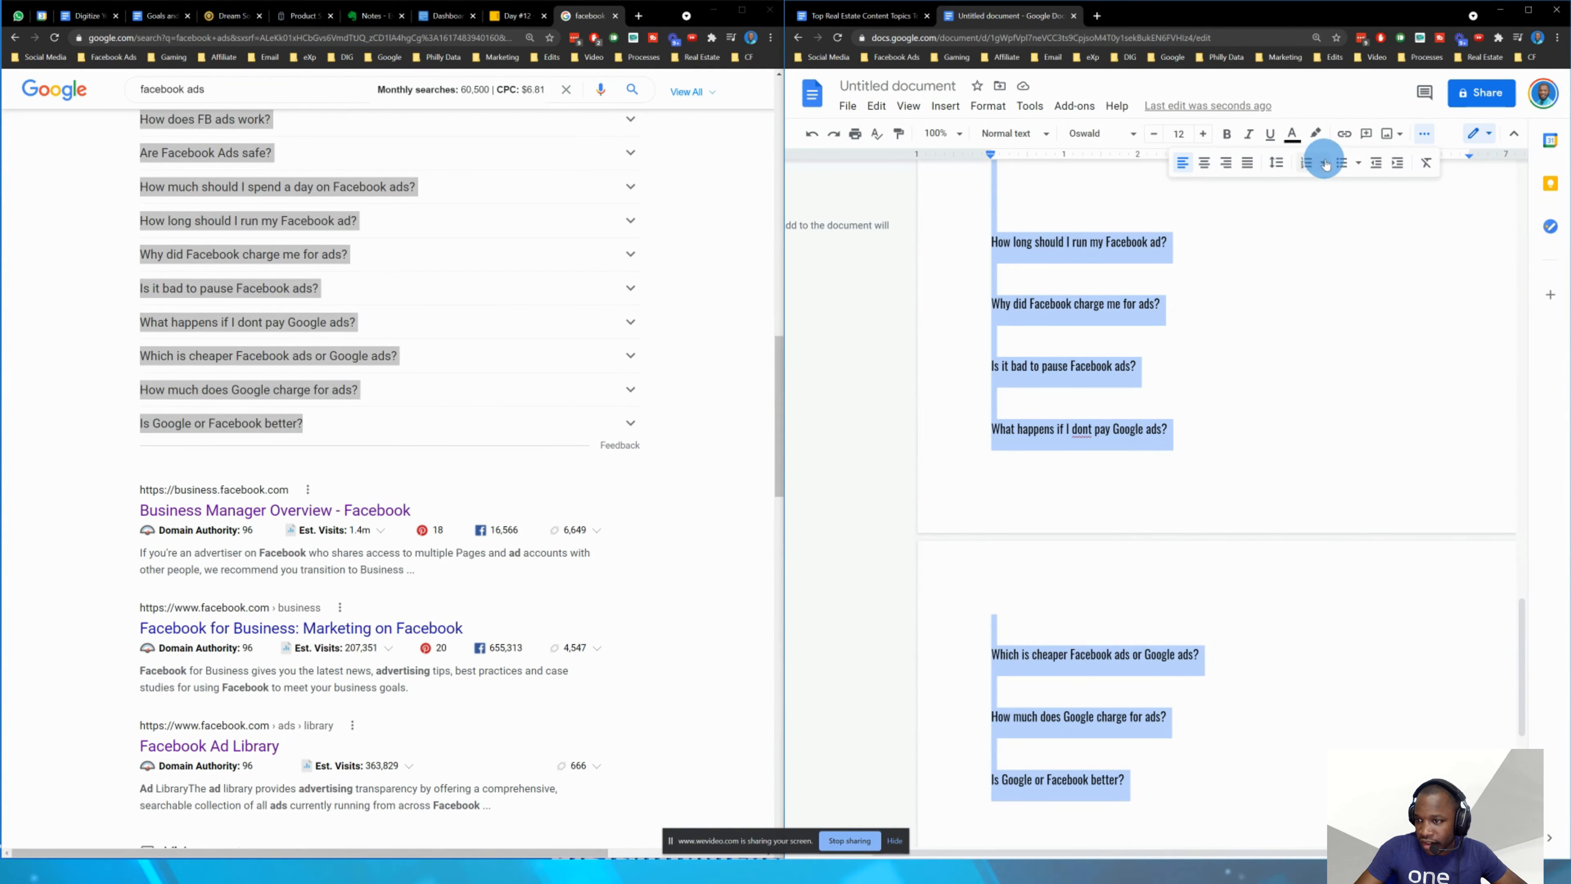
left_click(1297, 172)
- Delete the empty numbered lines after the Facebook questions about worth, ad cost, 2020 cost and waste of money
scroll(1157, 252, "up", 10)
scroll(1097, 302, "up", 9)
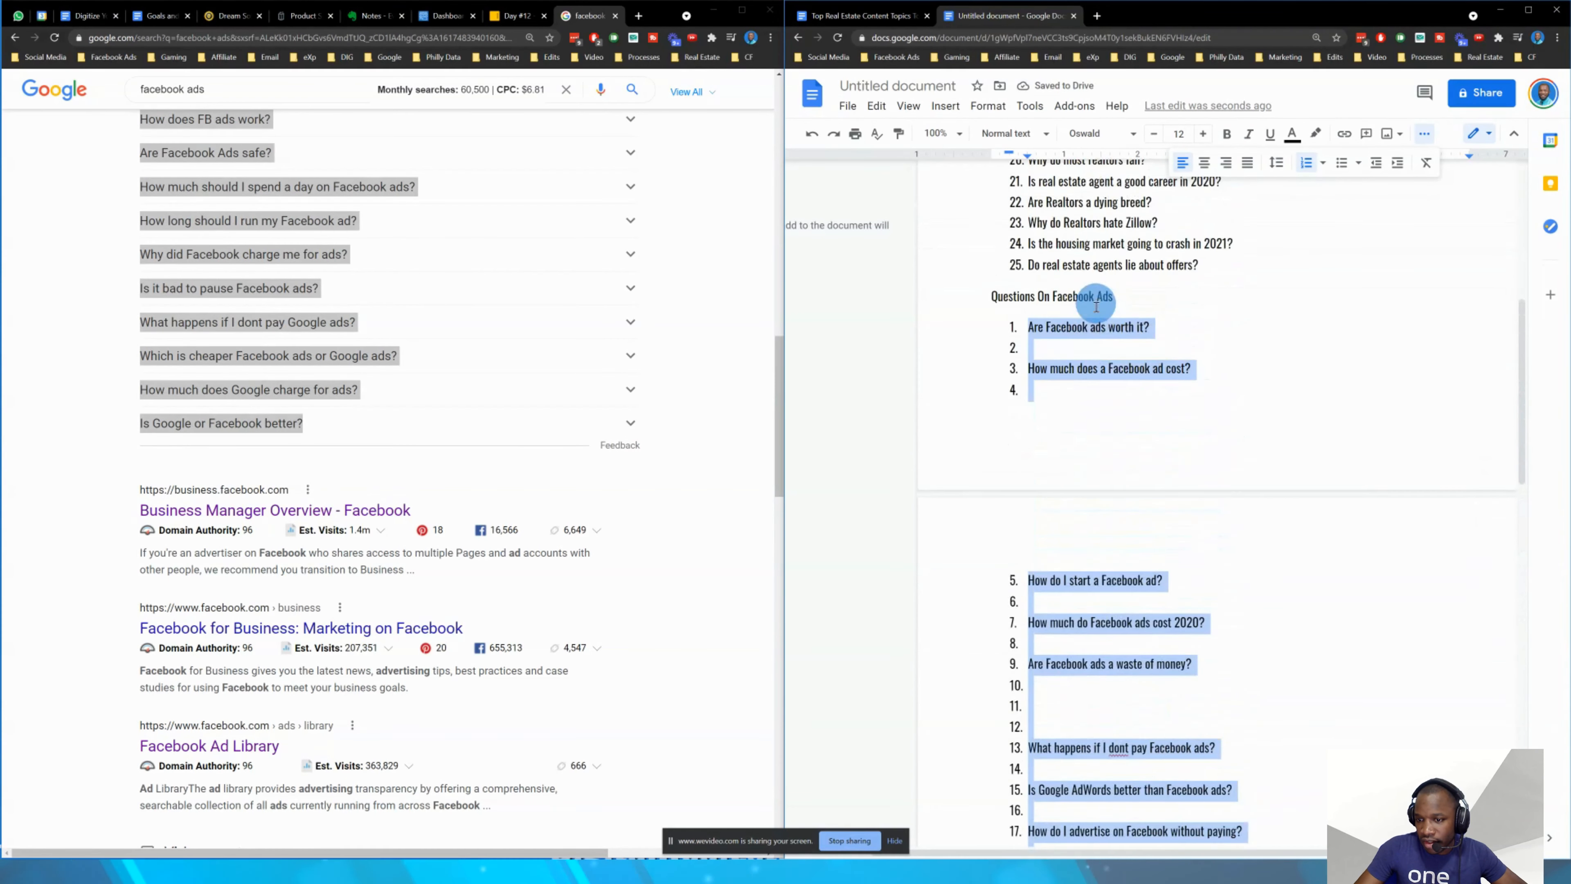
left_click(1065, 475)
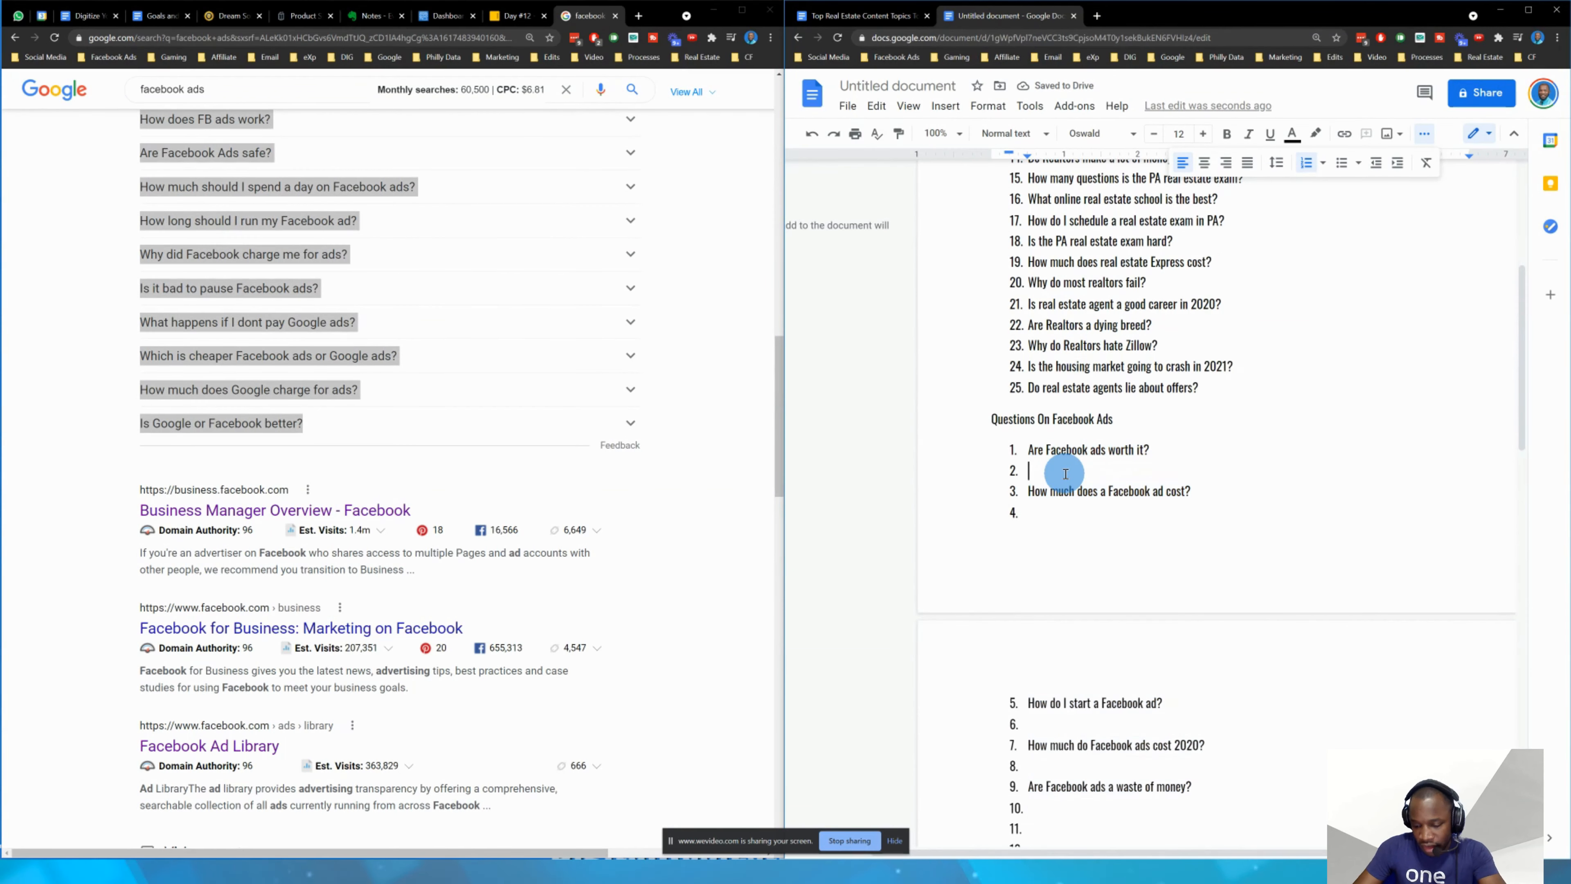
key("Delete")
left_click_drag(1058, 493, 1054, 562)
key("Delete")
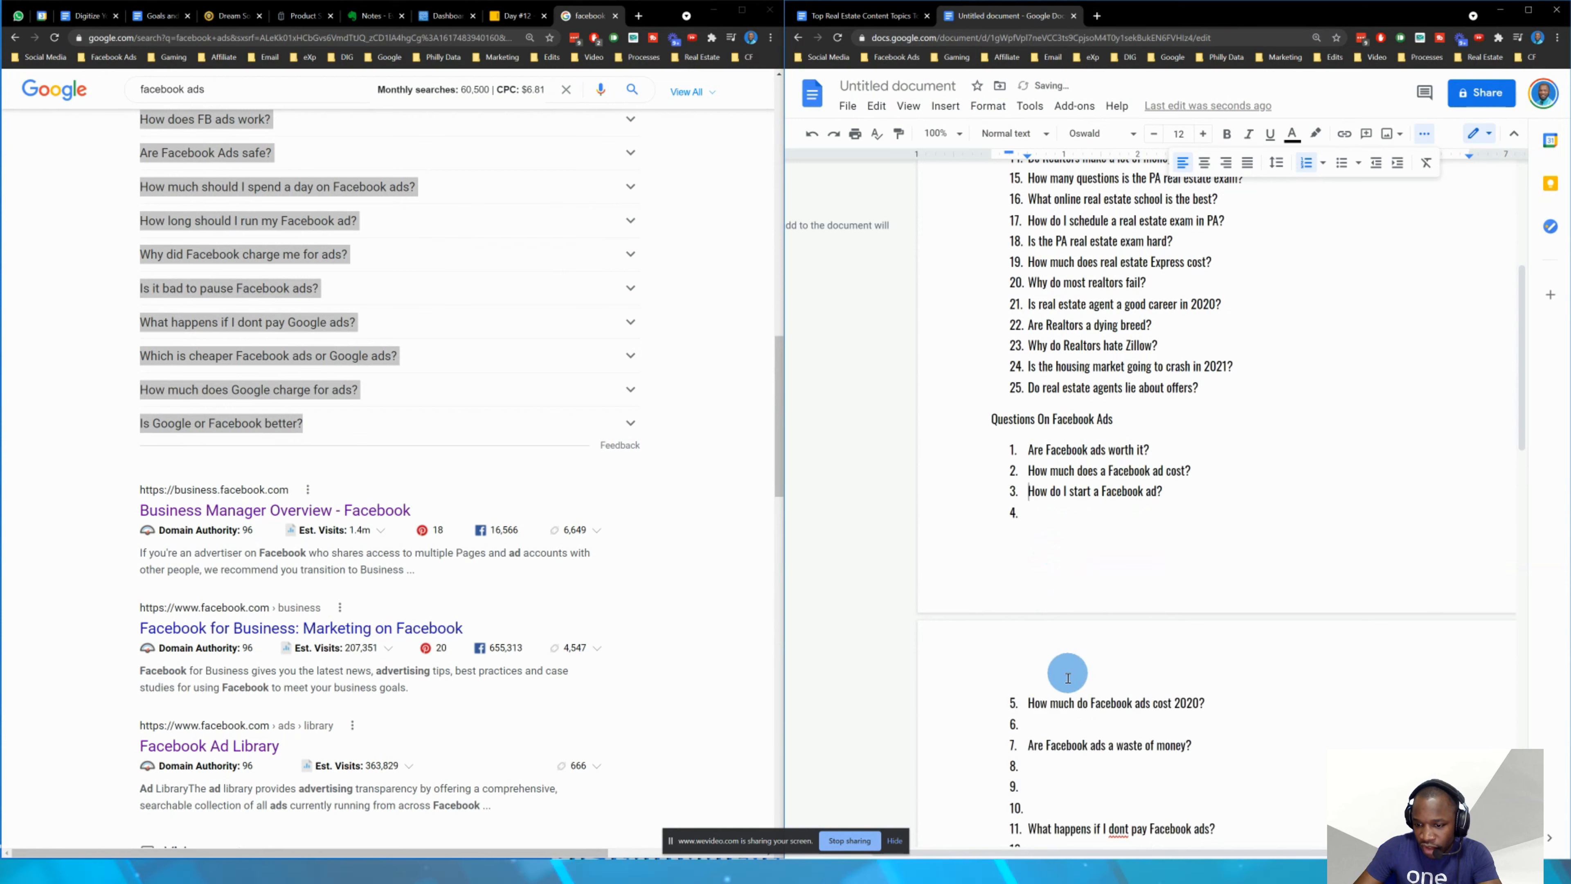
left_click(1052, 721)
key("Delete")
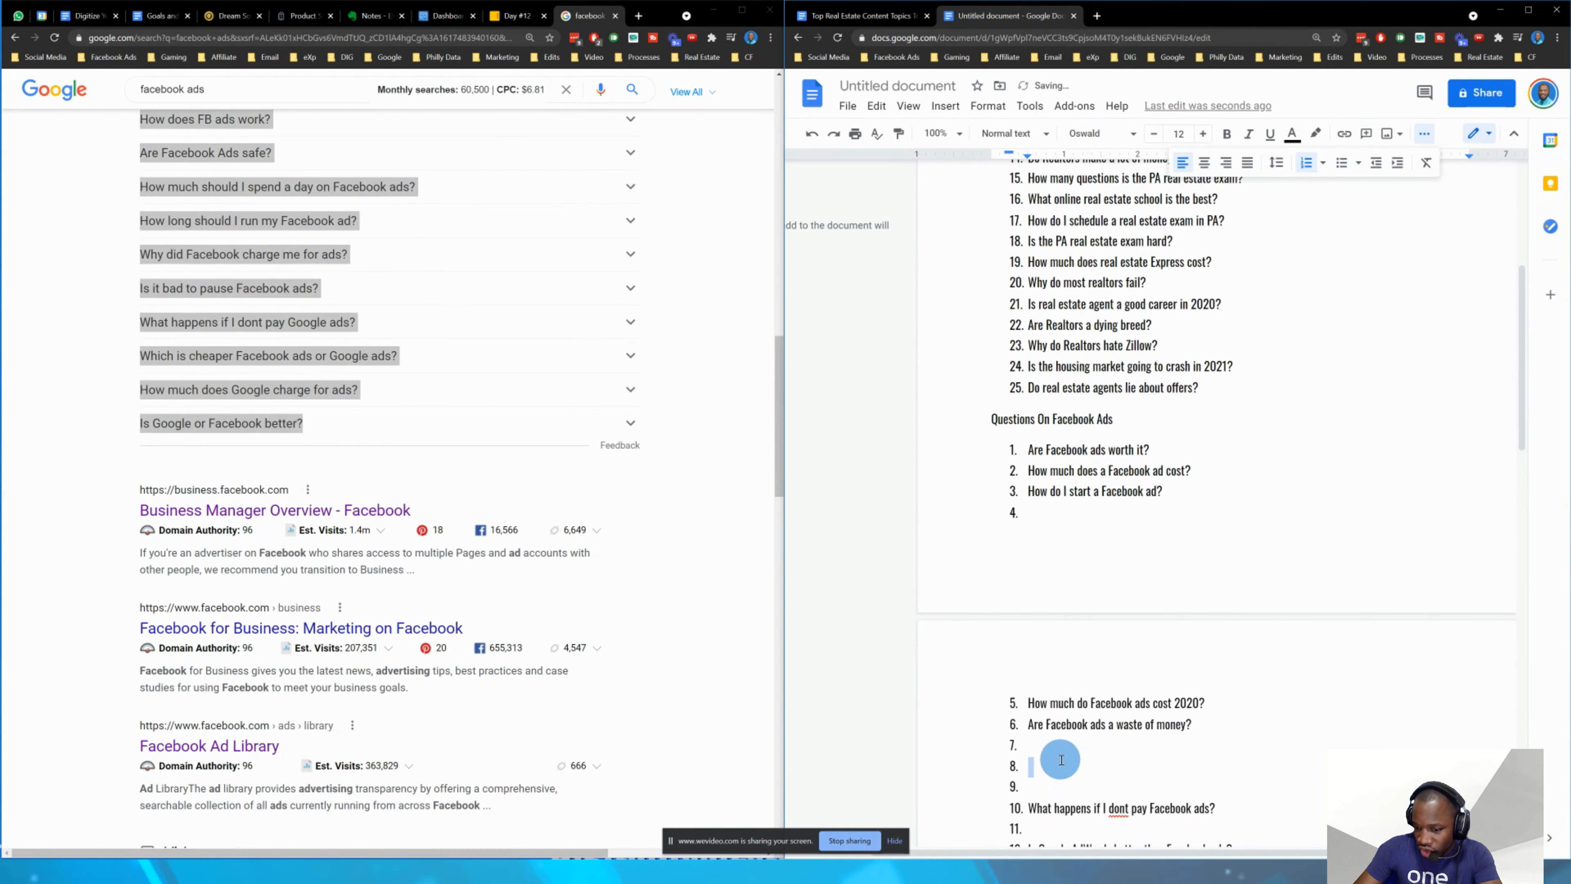
key("Delete")
key("Delete")
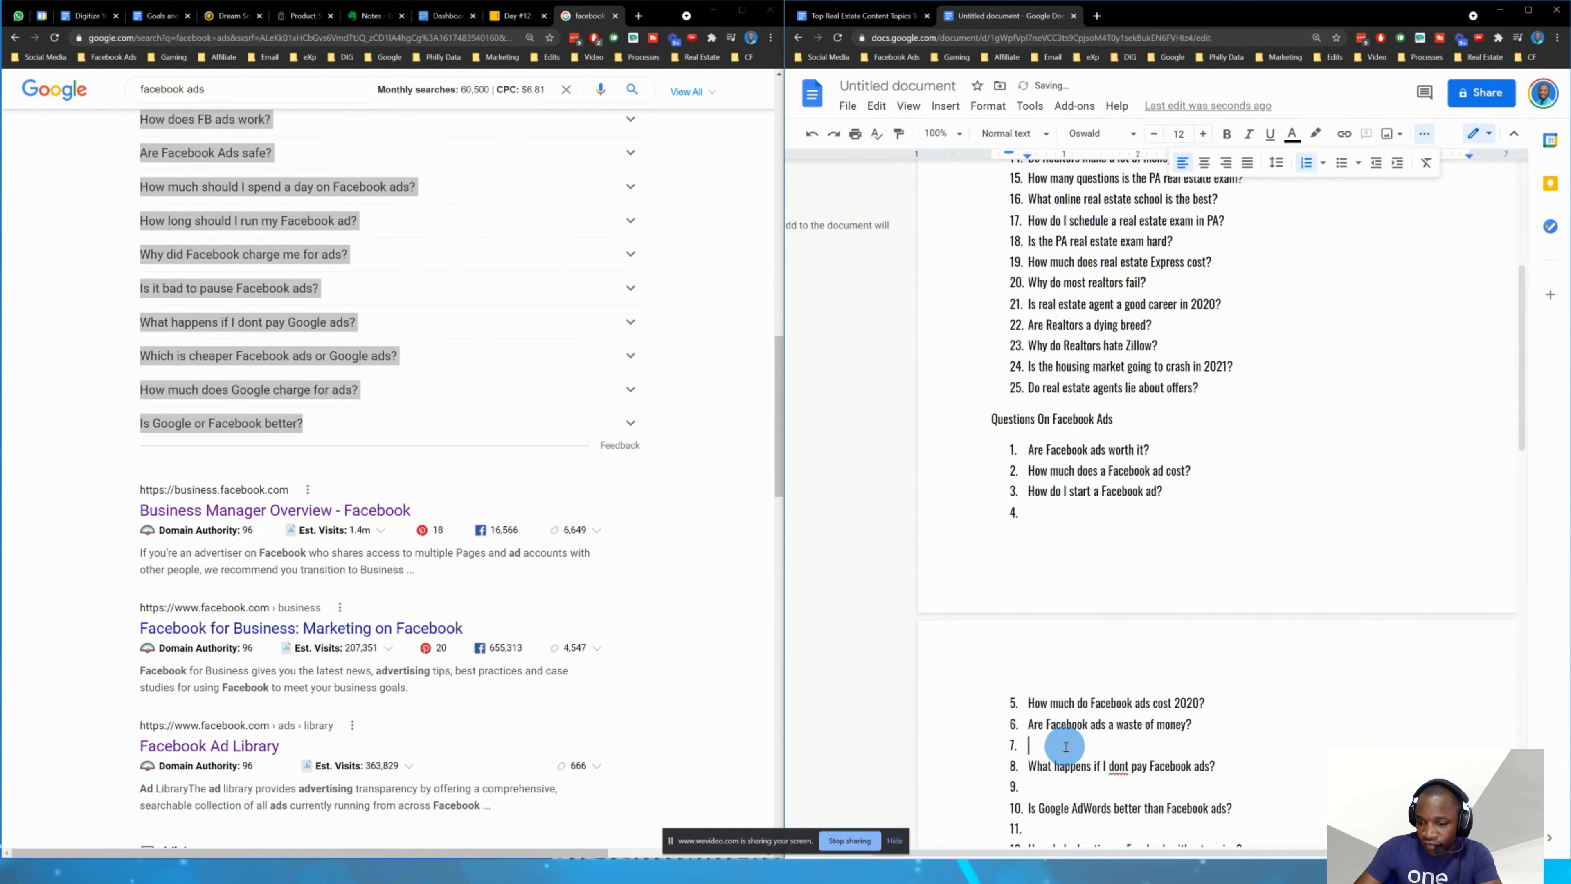
key("Delete")
- Delete the empty numbered lines between "What happens if I dont pay Facebook ads?" and "How does FB ads work?"
scroll(1079, 718, "down", 5)
left_click(1047, 501)
key("Delete")
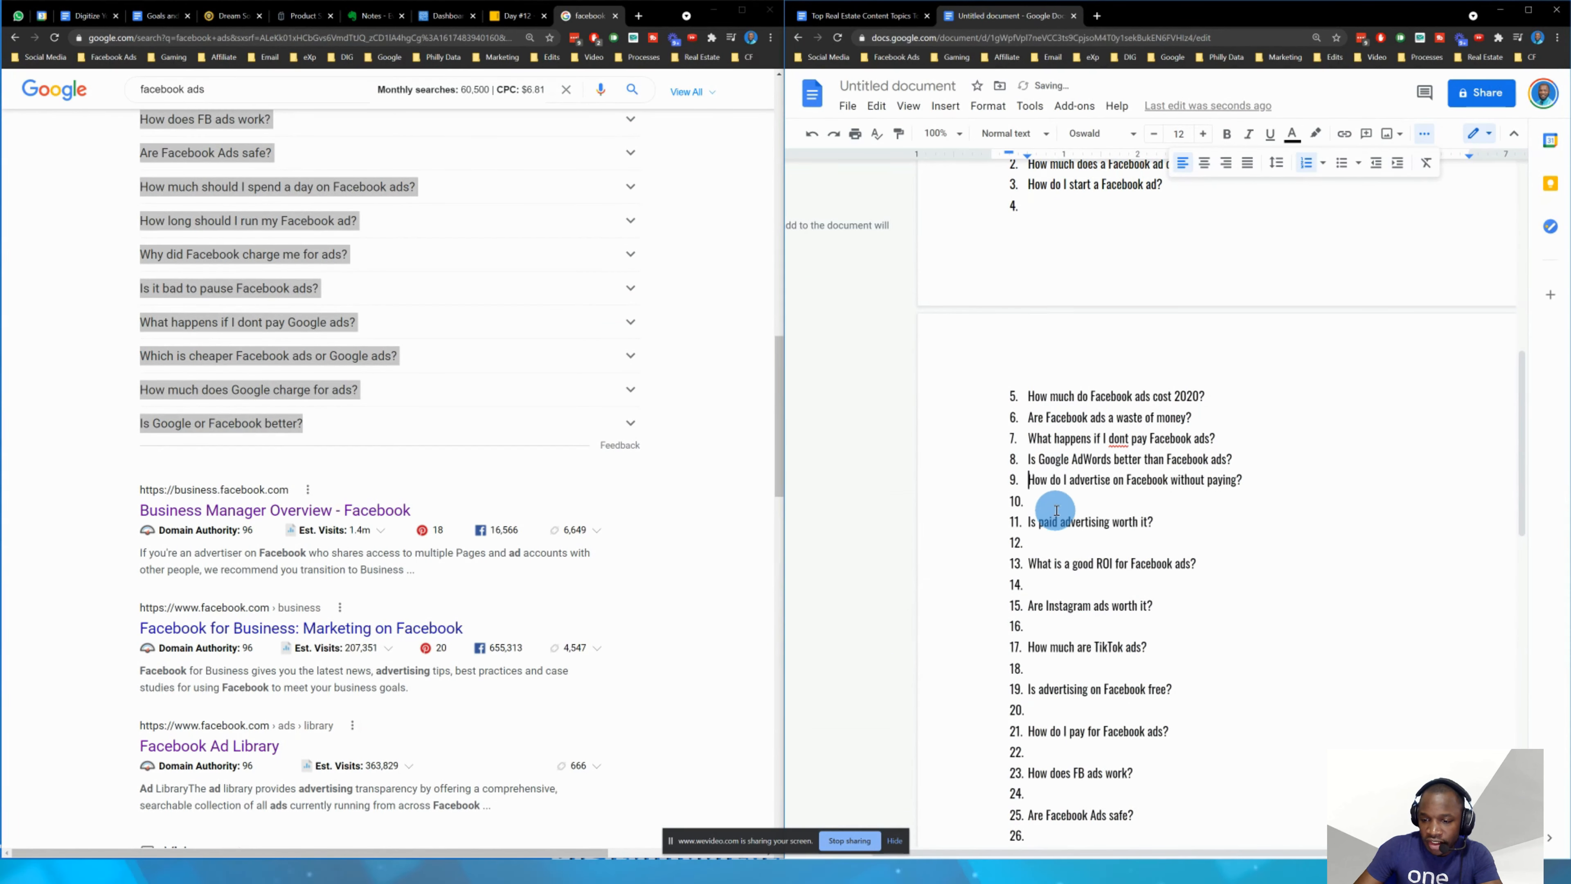
left_click(1054, 508)
key("Delete")
left_click(1054, 528)
key("Delete")
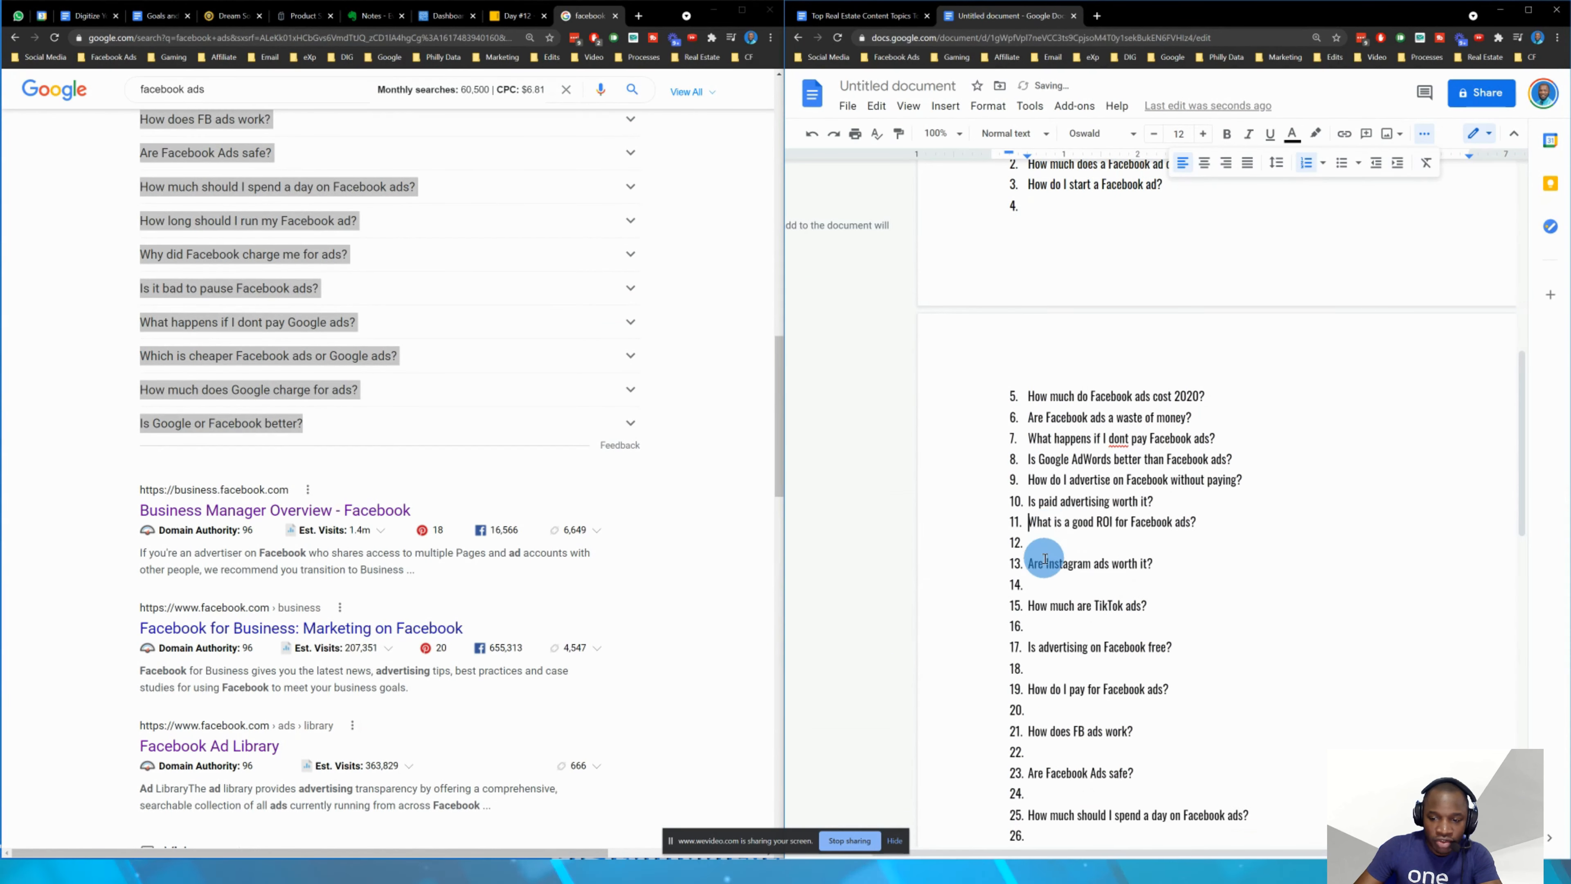
key("Delete")
left_click(1046, 580)
key("Delete")
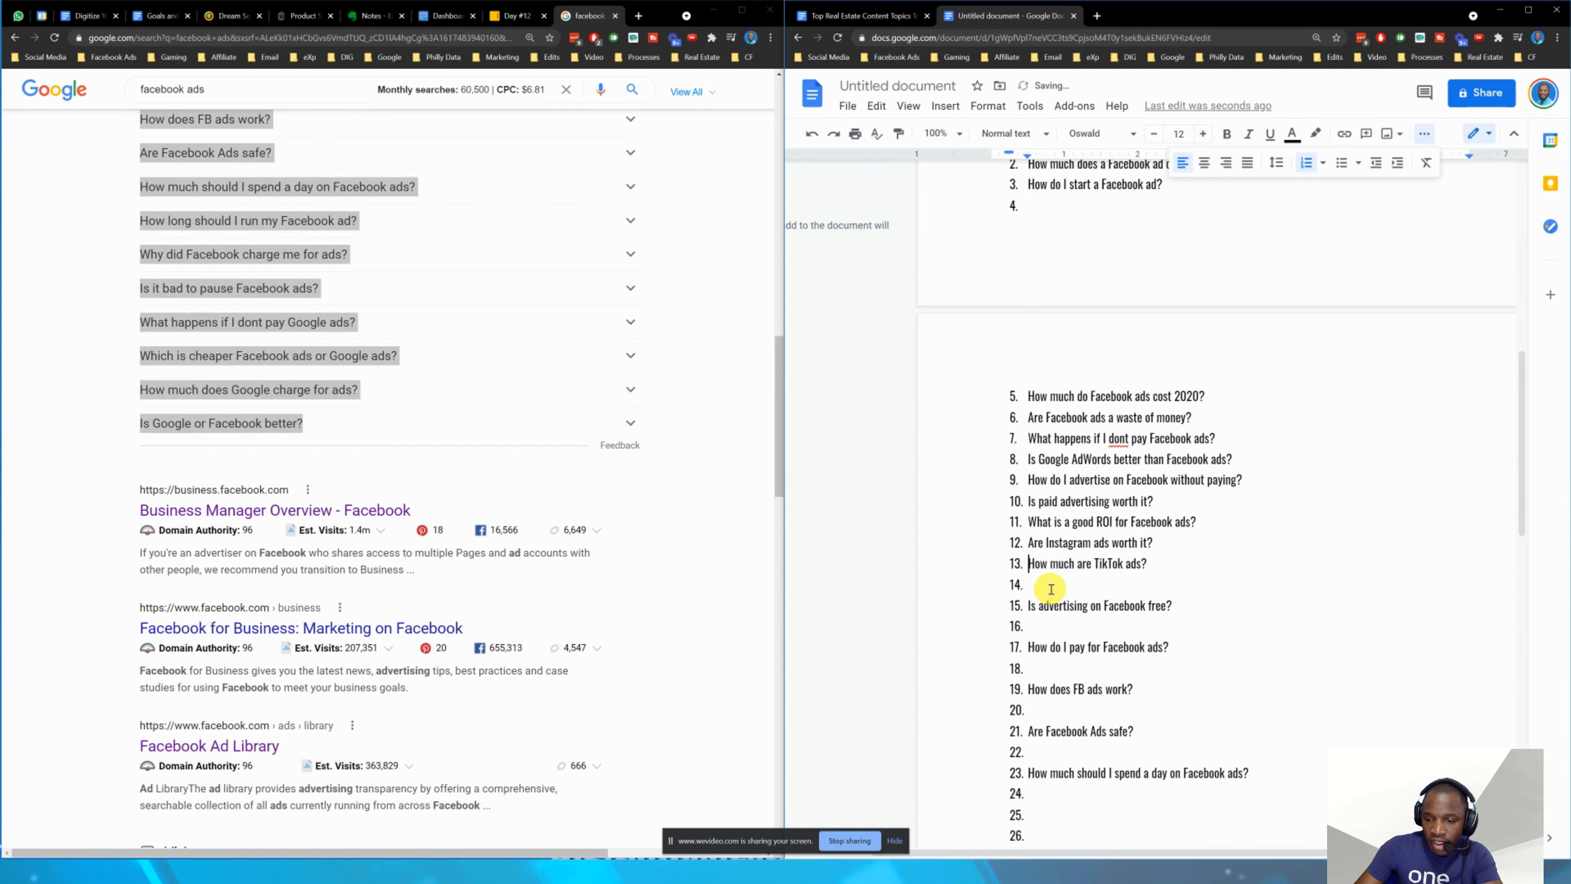
left_click(1048, 584)
key("Delete")
key("Delete")
left_click(1050, 626)
key("Delete")
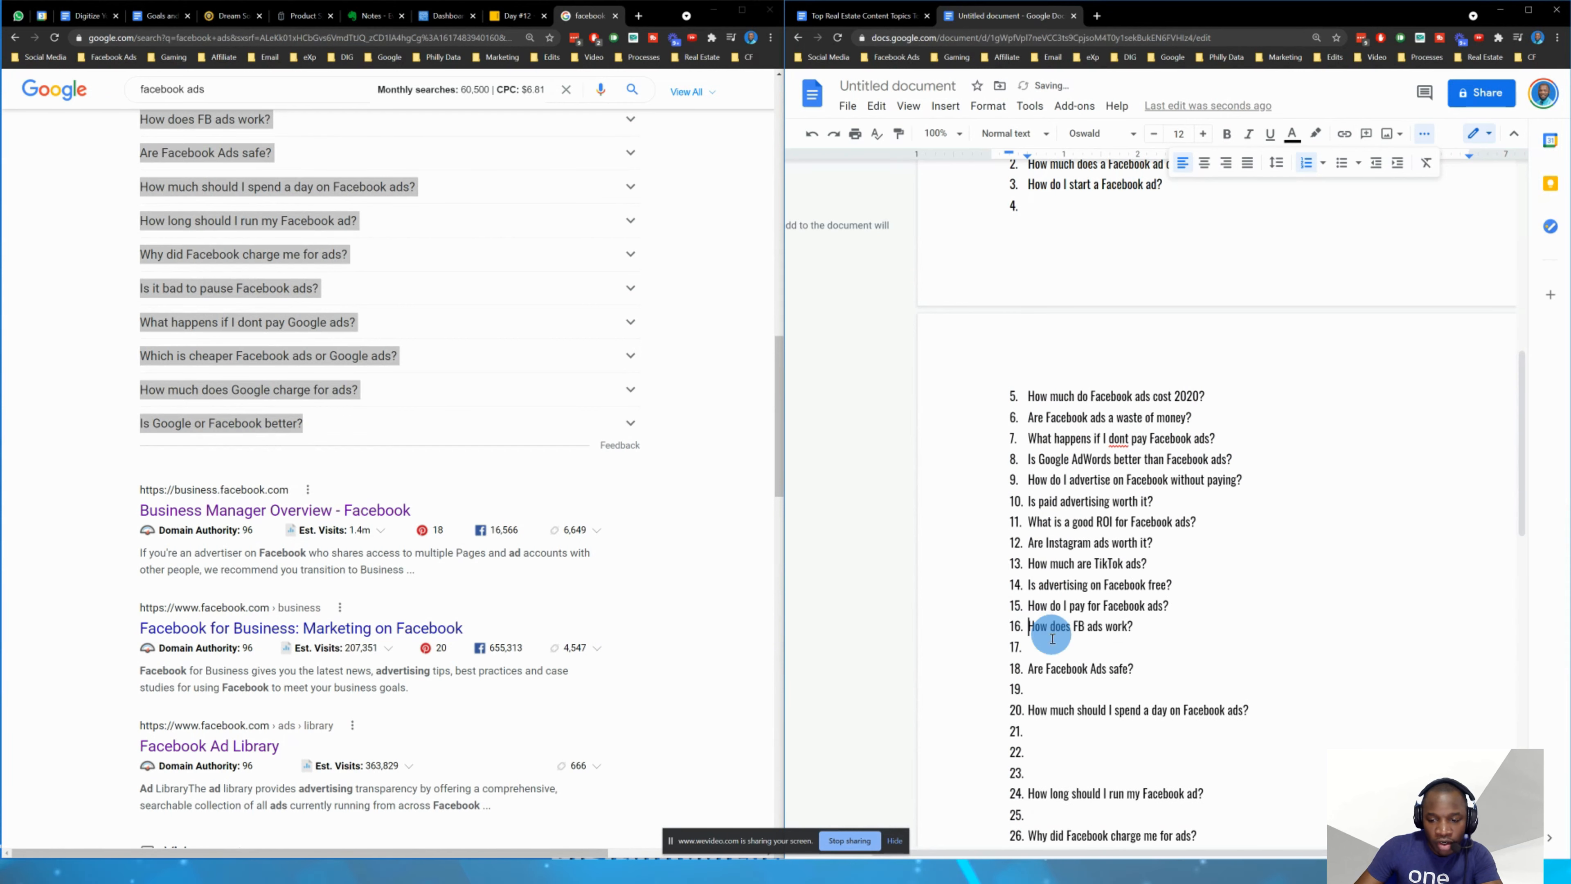
- Delete the empty numbered lines between "How does FB ads work?" and "What happens if I dont pay Google ads?"
left_click(1057, 653)
key("Delete")
key("Delete")
key("Delete")
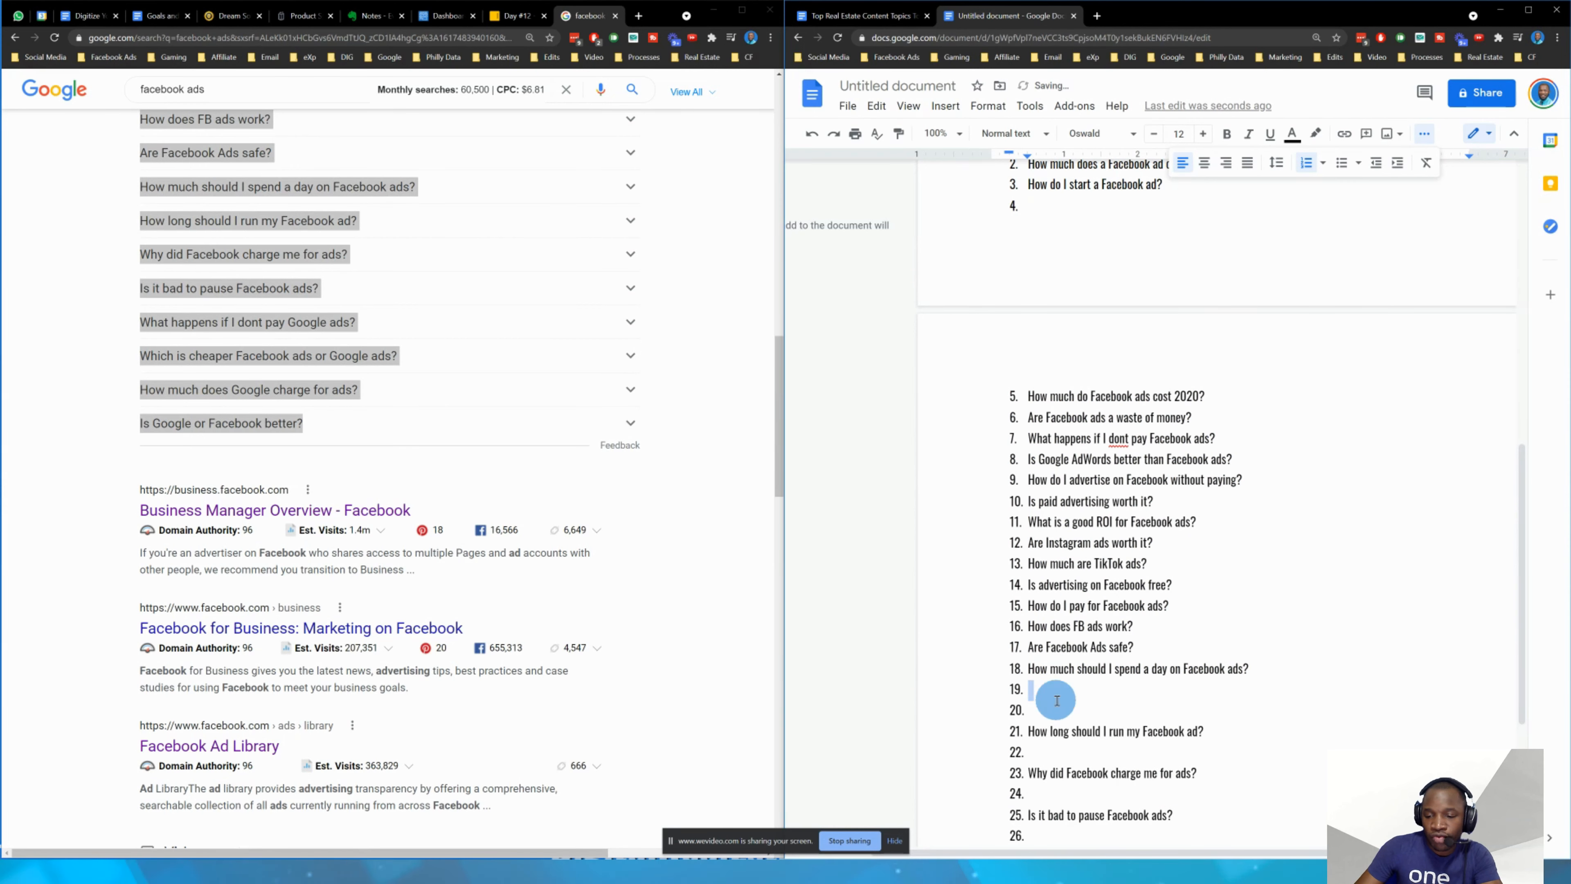
key("Delete")
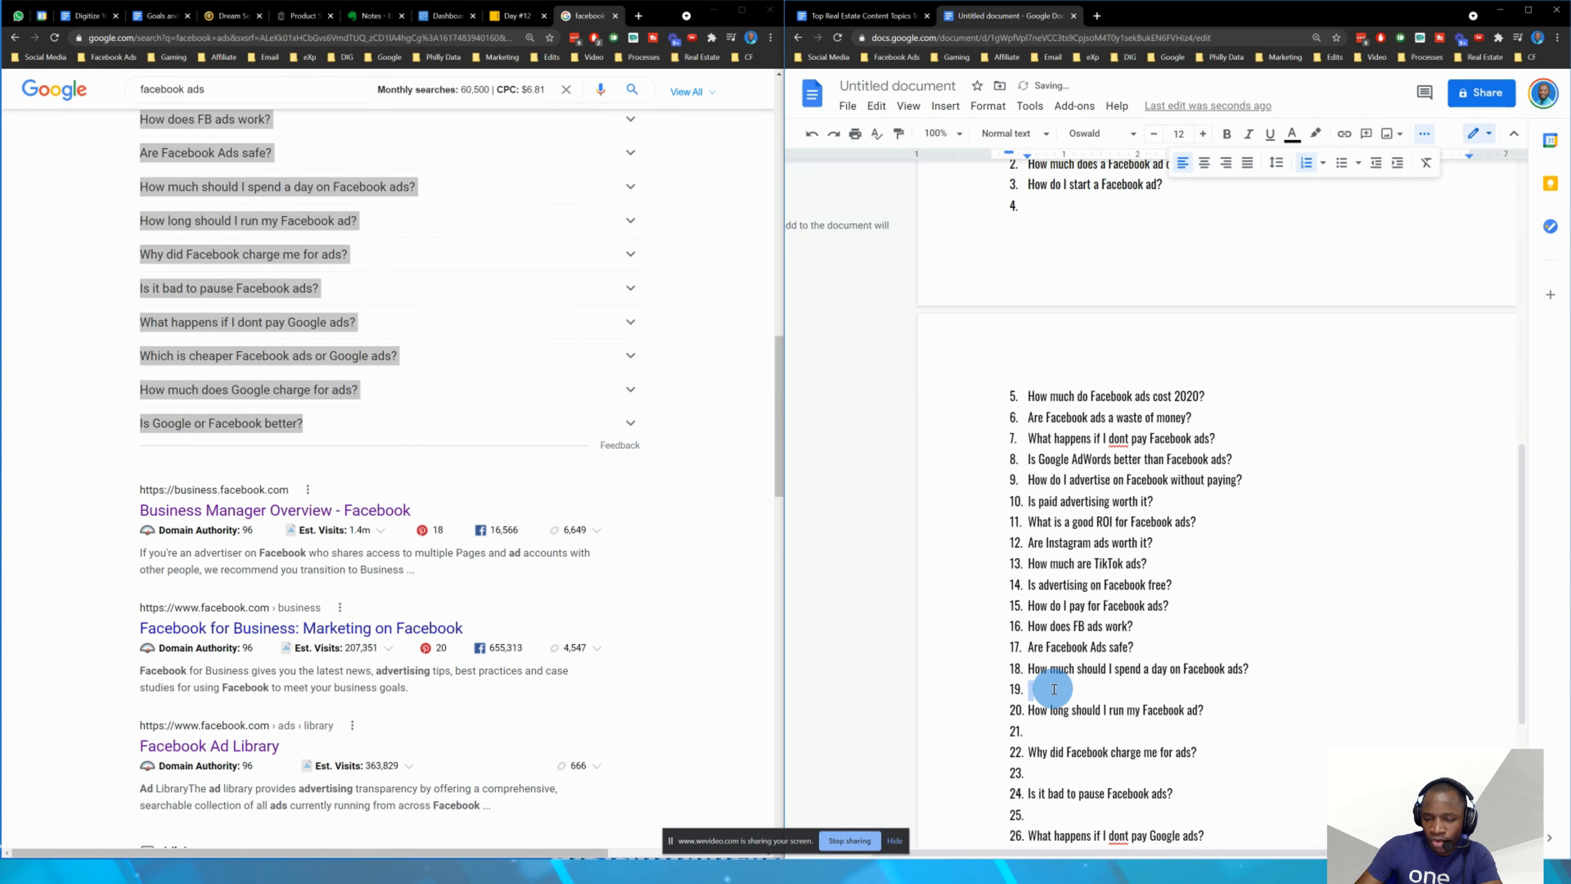
key("Delete")
left_click(1052, 711)
key("Delete")
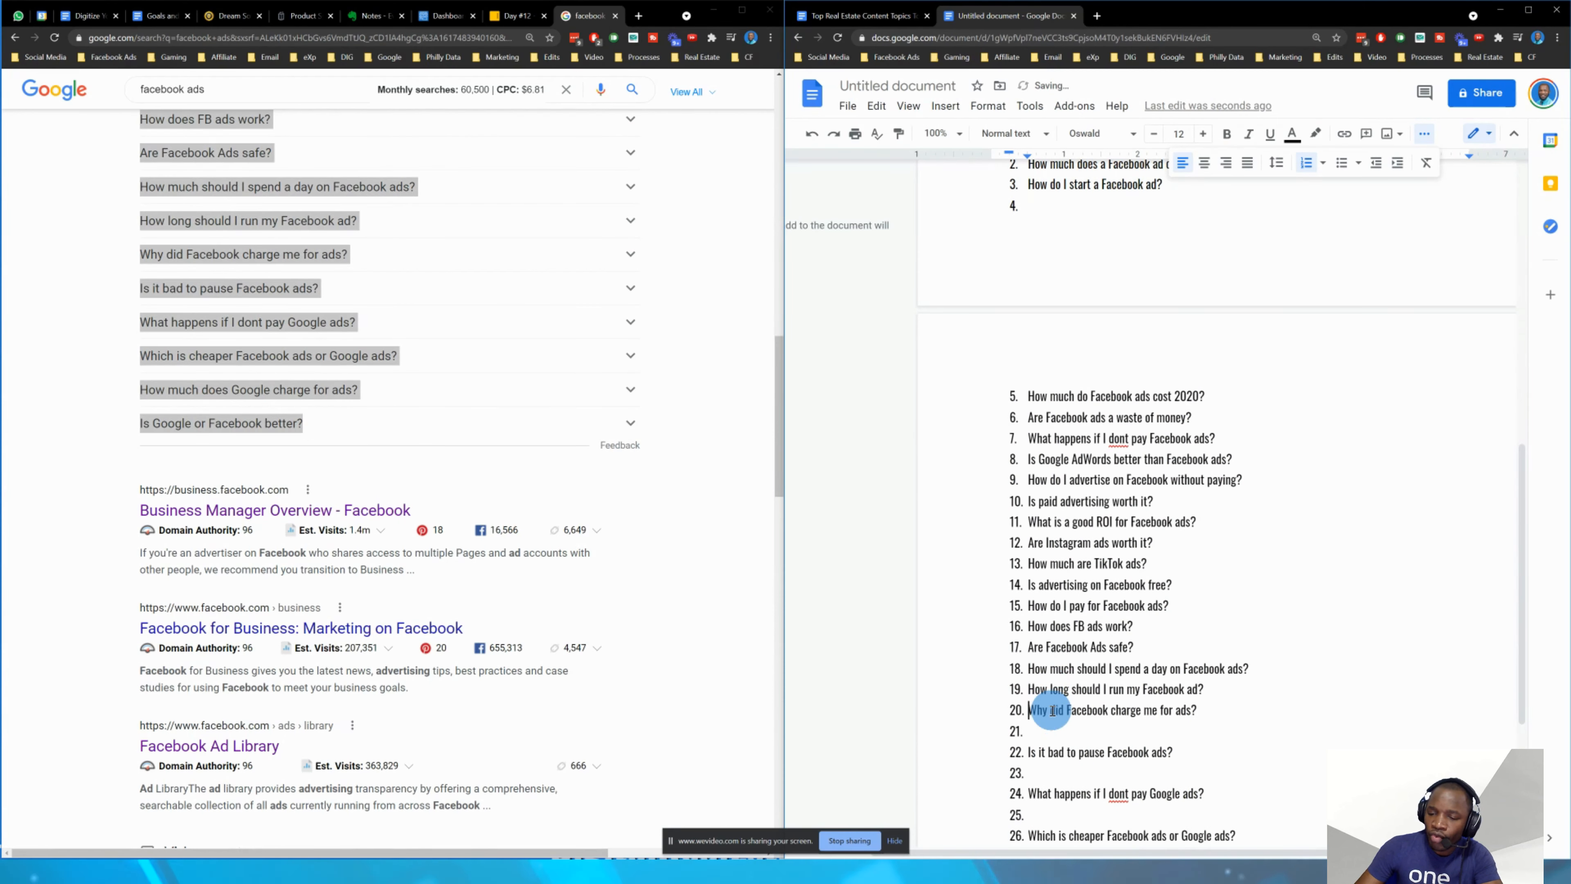
left_click(1050, 735)
key("Delete")
left_click(1048, 751)
key("Delete")
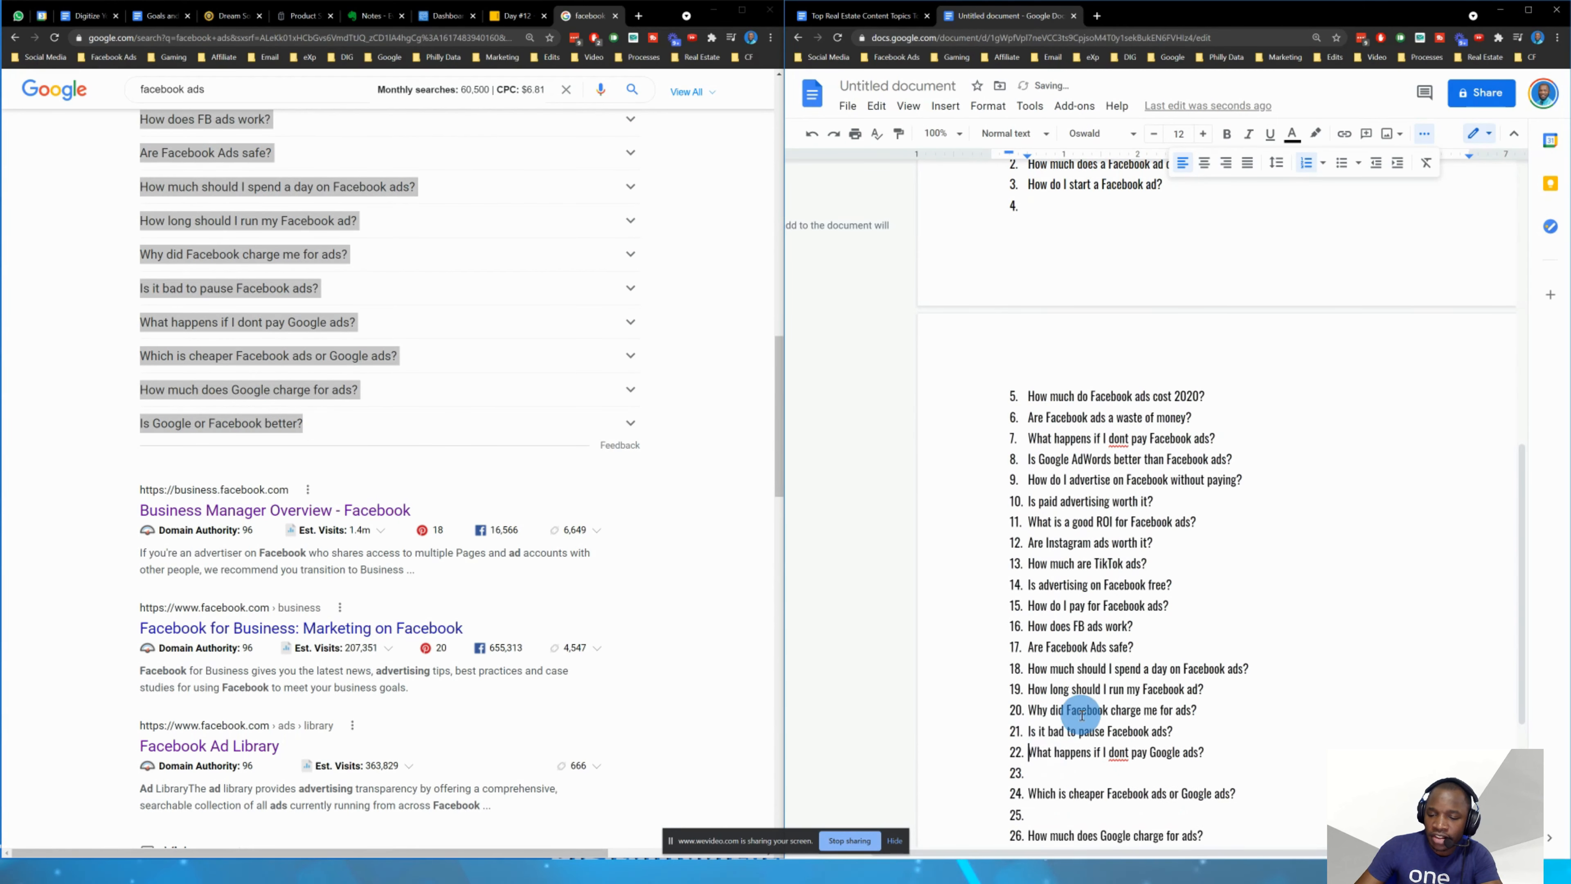
- Delete the empty numbered lines between "What happens if I dont pay Google ads?" and the last question, "Is Google or Facebook better?"
scroll(1077, 720, "down", 2)
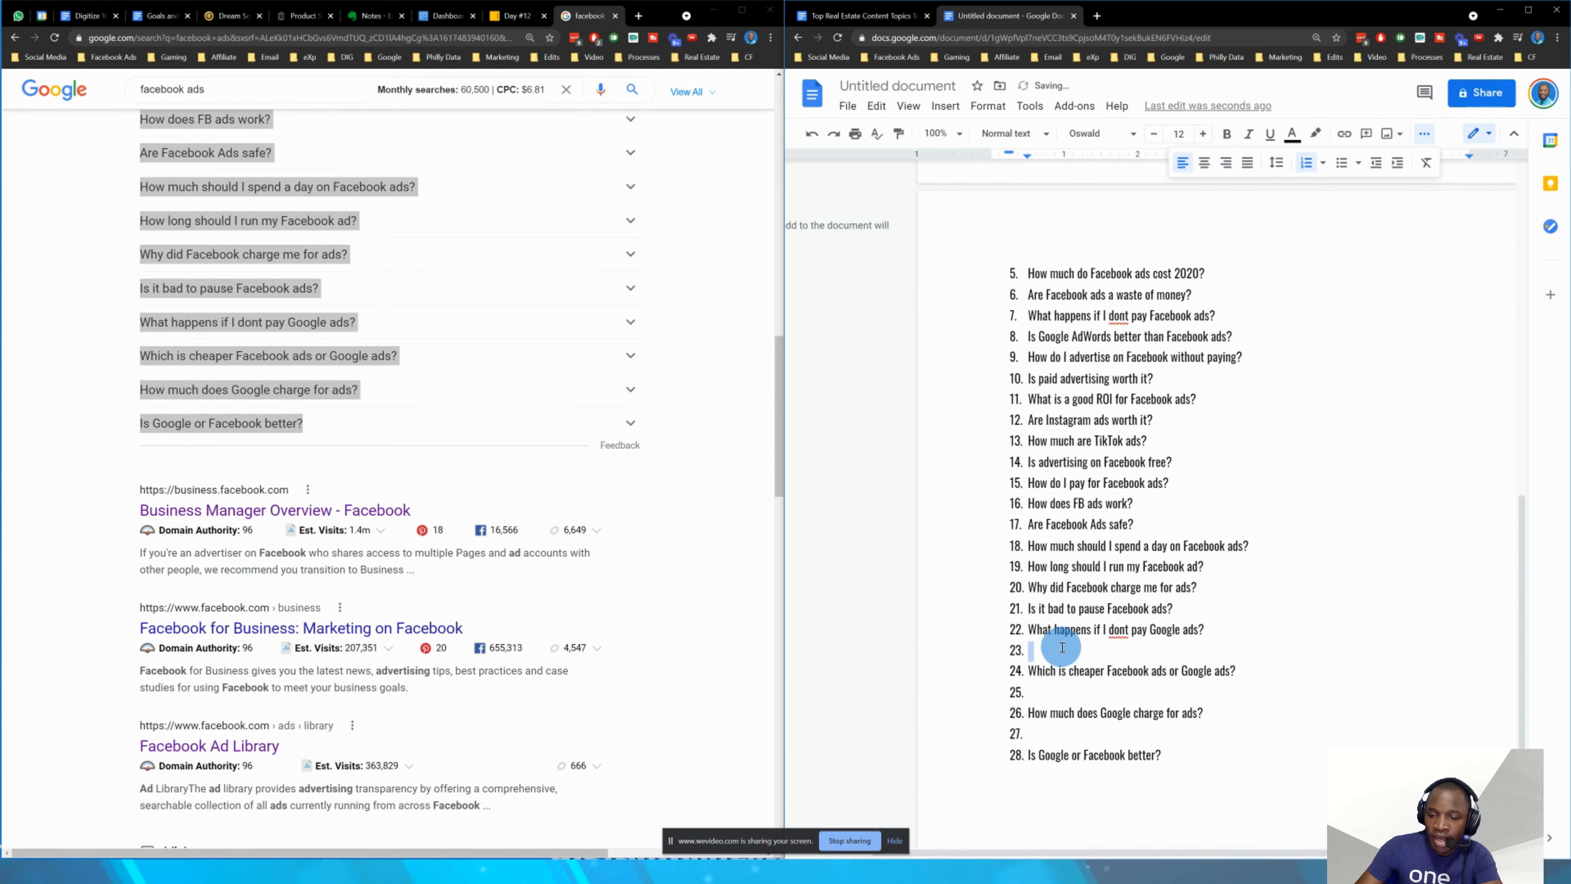
key("Delete")
left_click(1051, 671)
key("Delete")
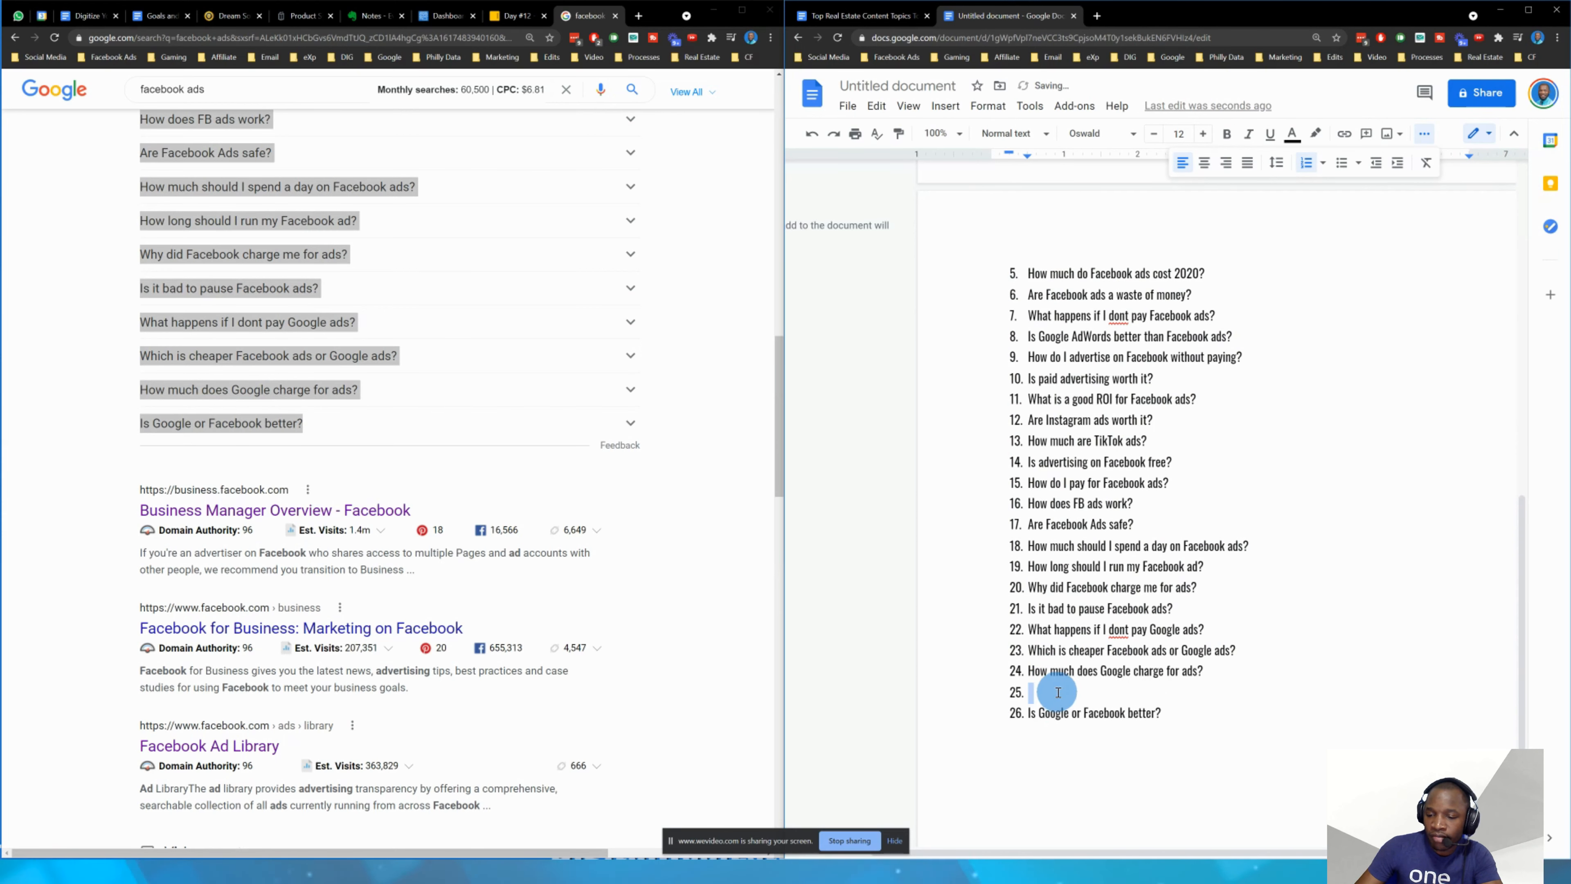
key("Delete")
left_click(1194, 696)
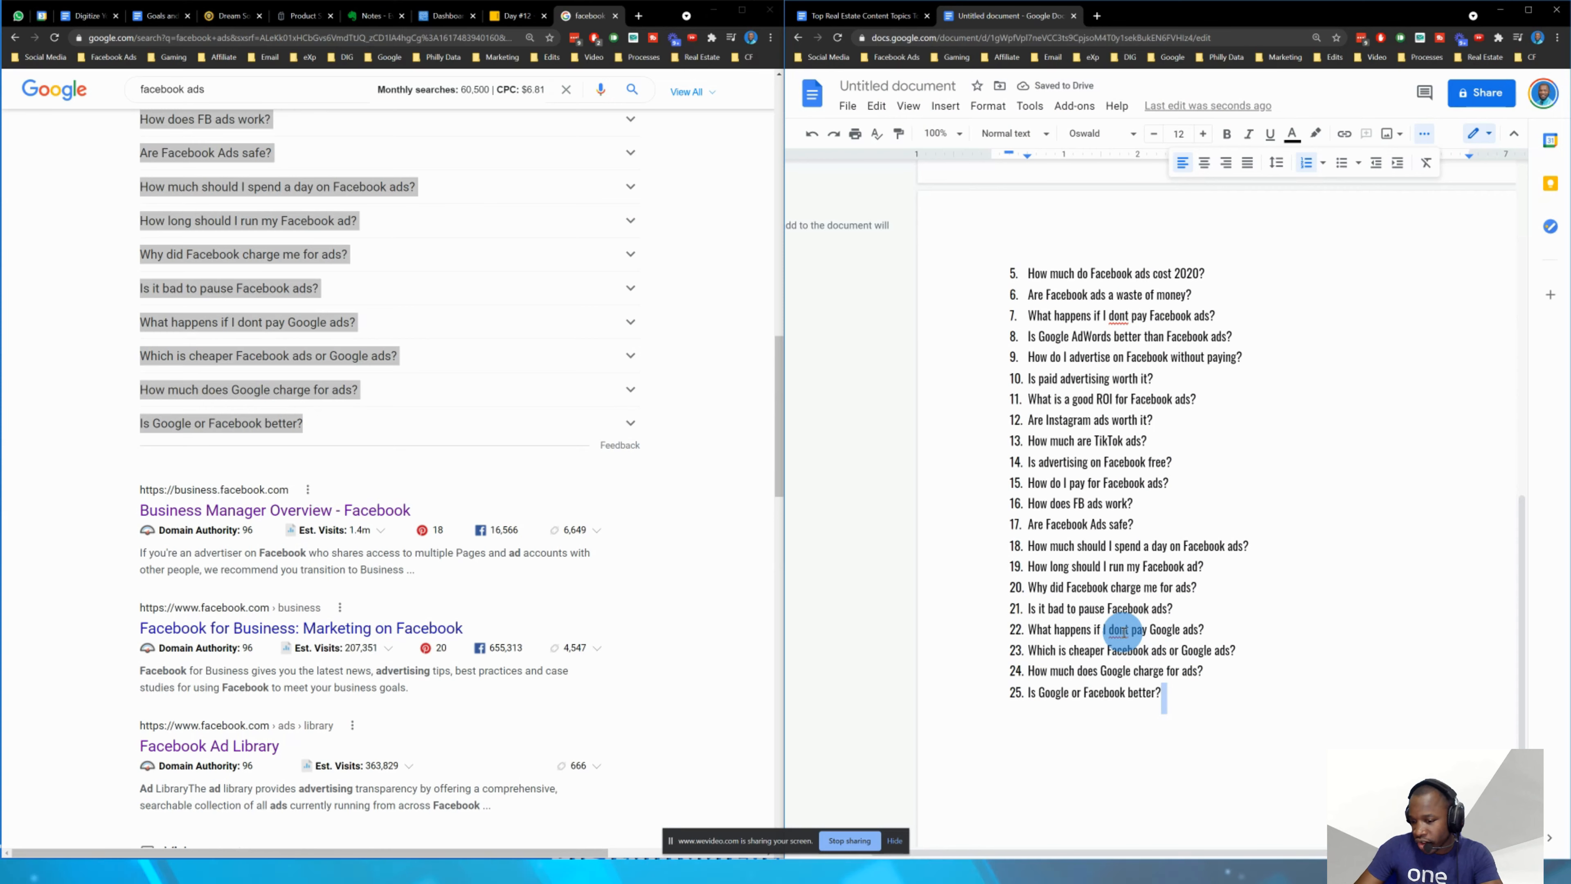
- Delete the empty numbered line before "How much do Facebook ads cost 2020?"
scroll(1171, 689, "up", 8)
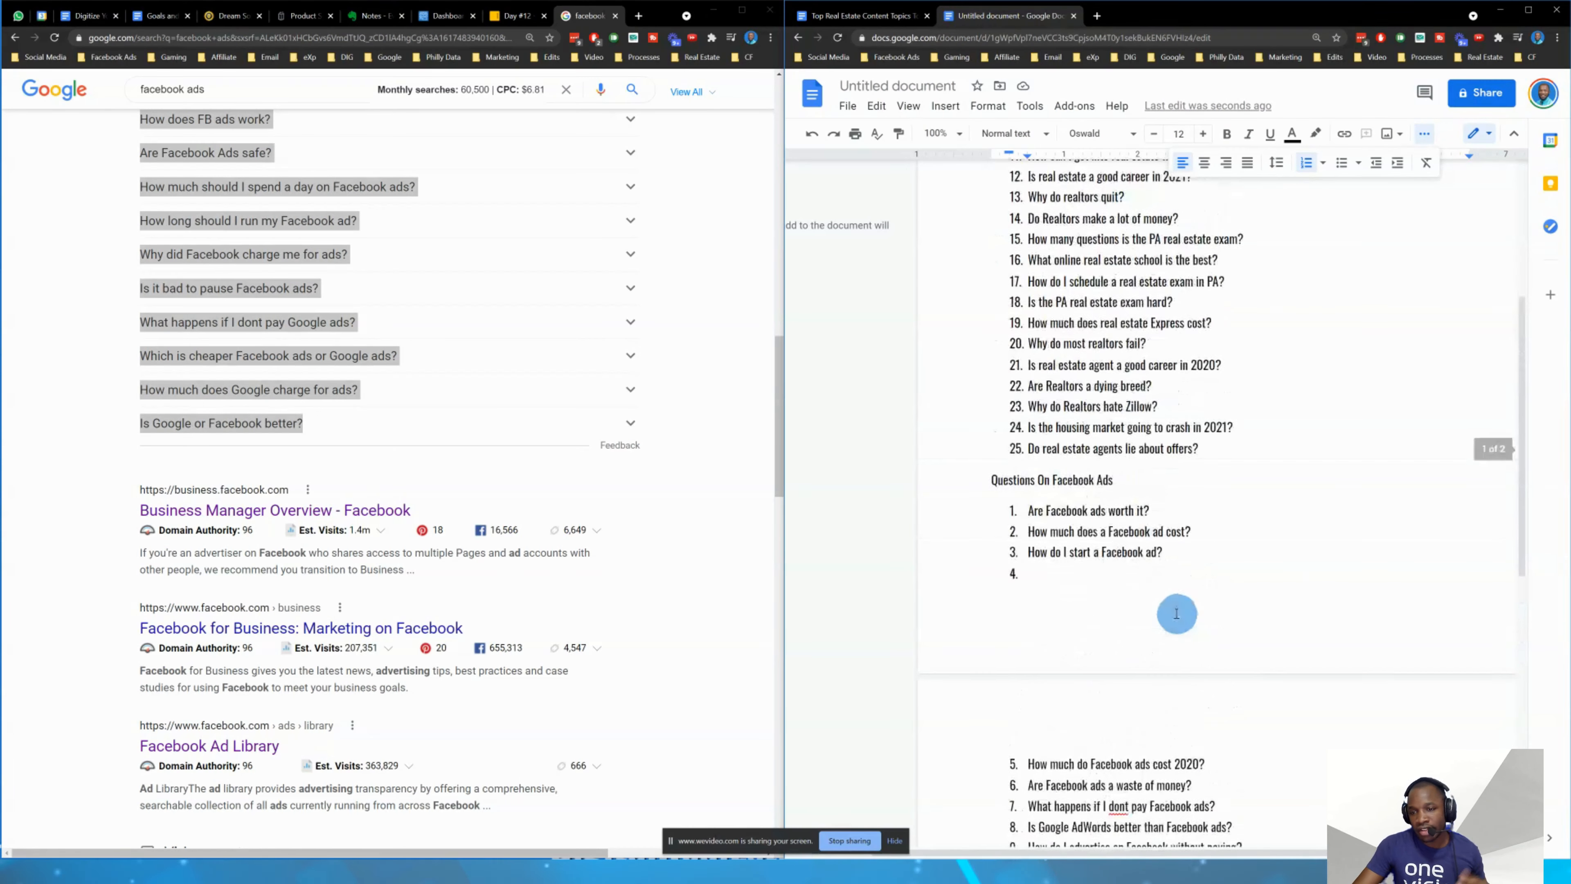
left_click(1080, 577)
key("Delete")
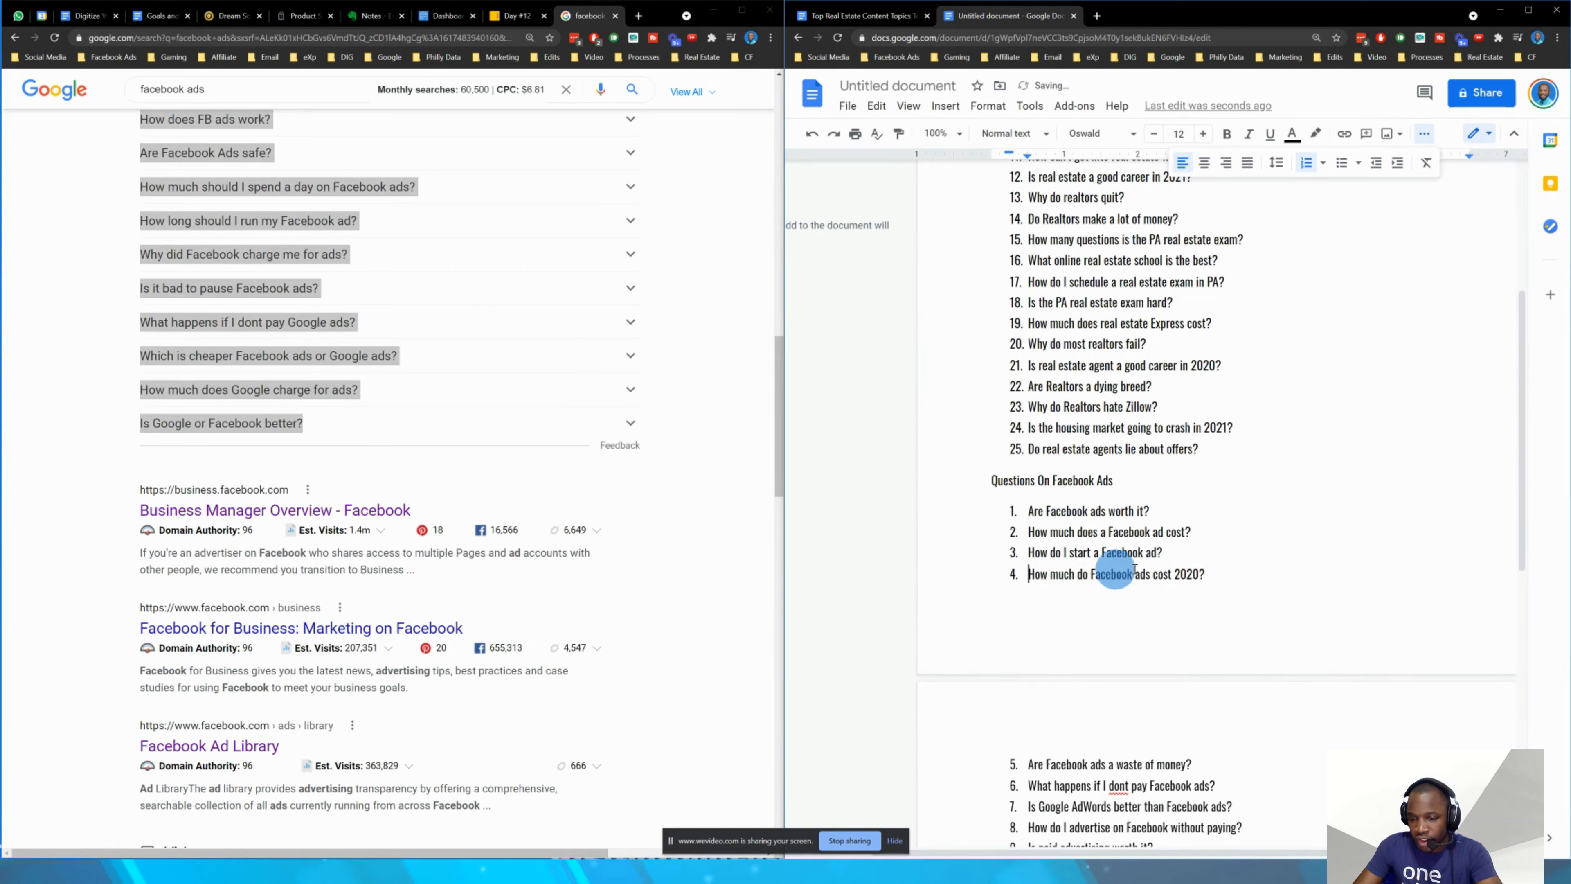
- Review the cleaned Facebook ads question list and clear the text selection on the Google results page
scroll(1194, 607, "down", 8)
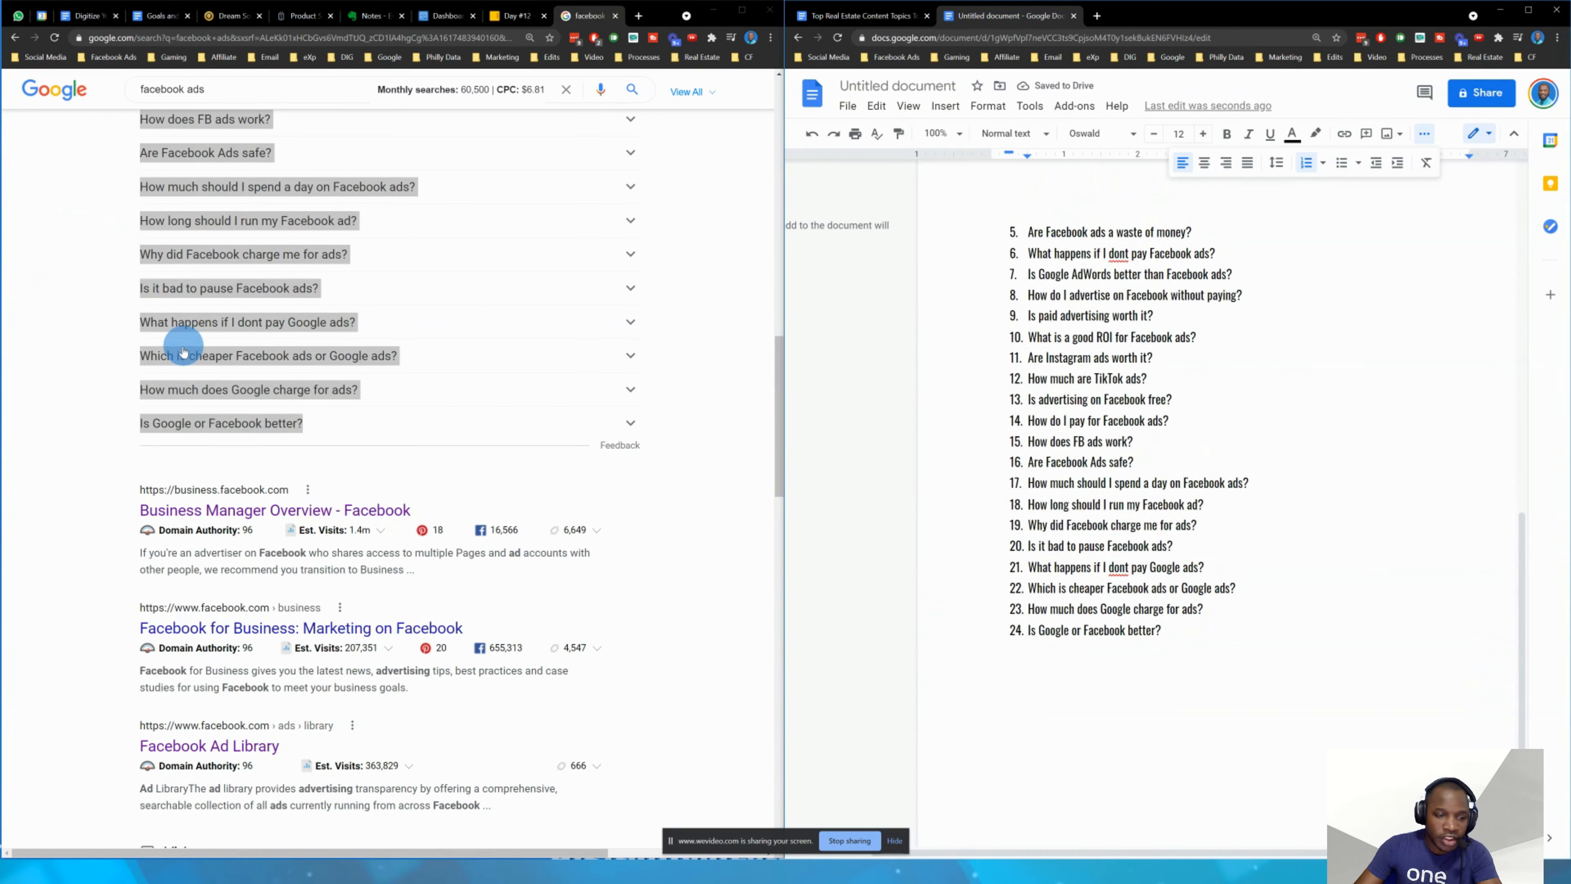
scroll(280, 341, "up", 10)
left_click(77, 451)
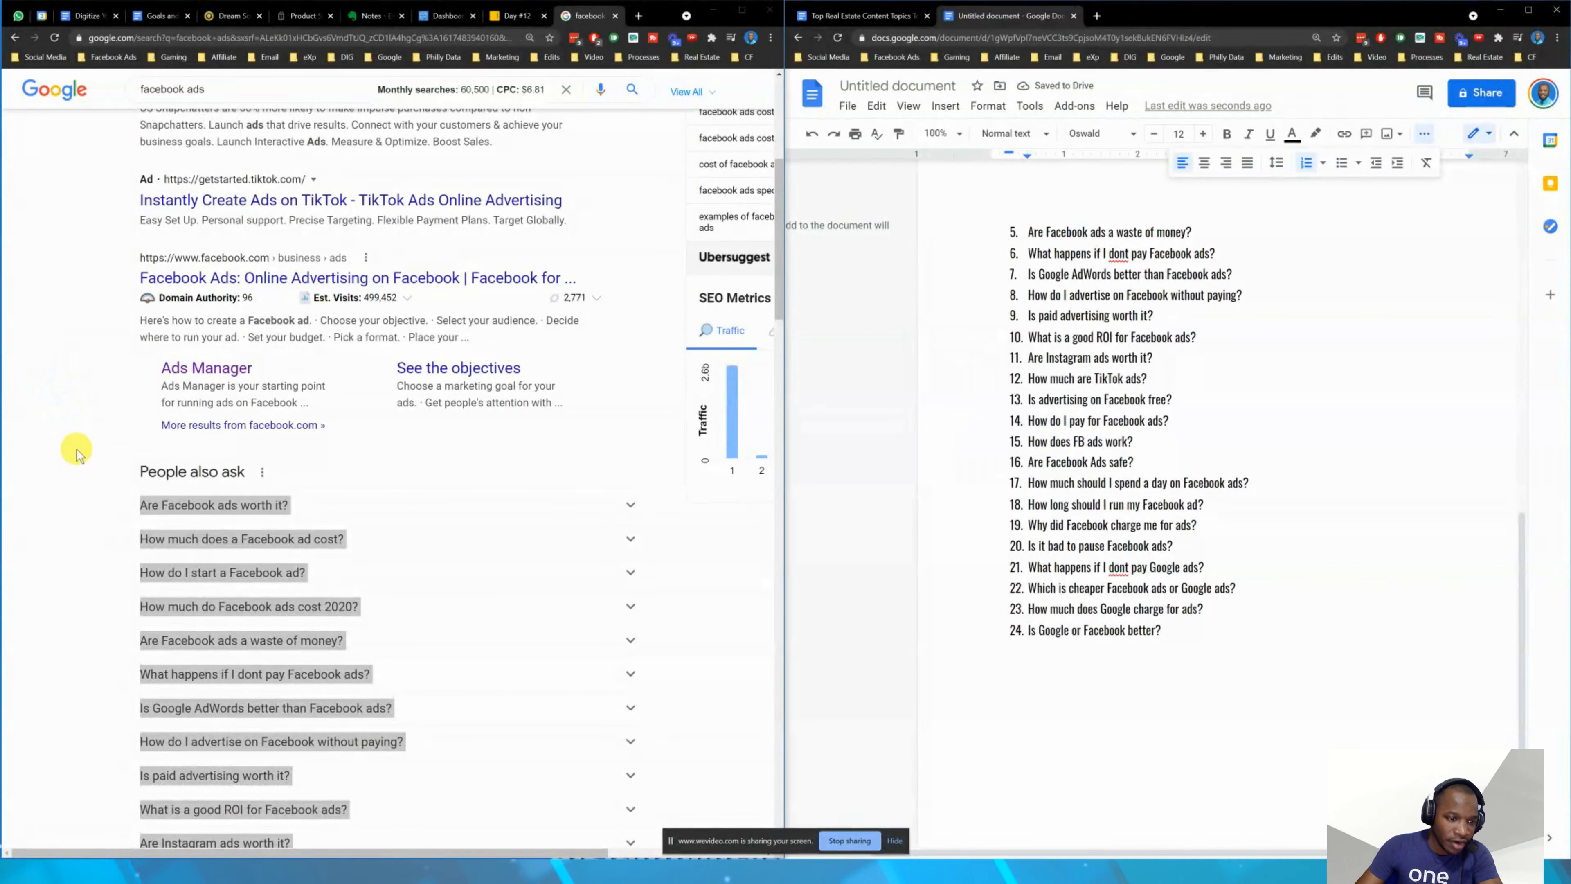
scroll(131, 381, "down", 7)
scroll(154, 354, "up", 8)
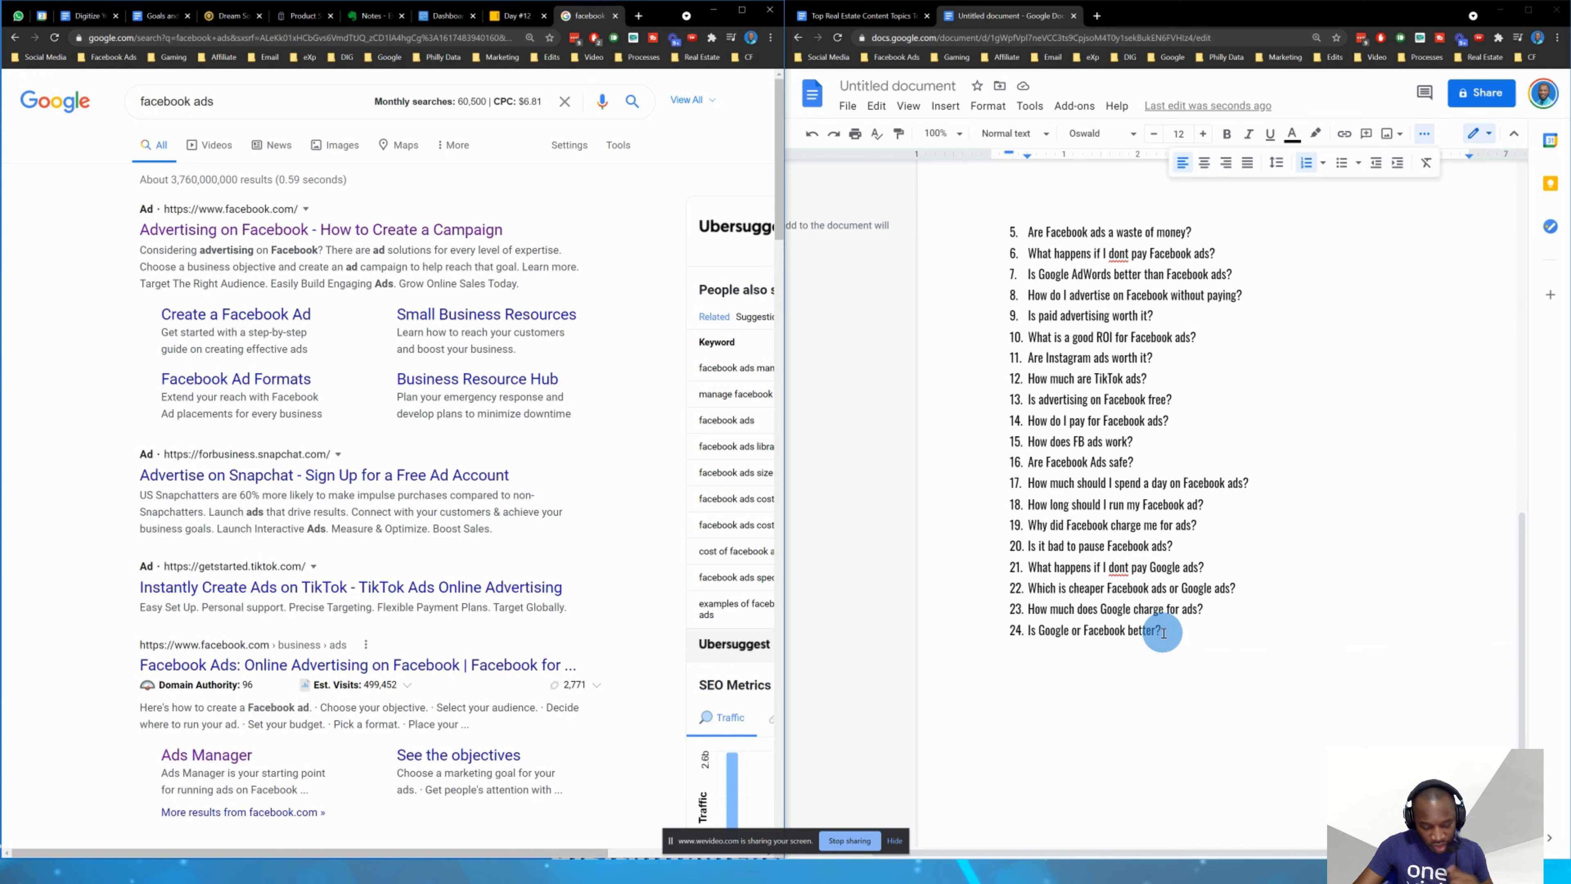
- Switch to Tor Browser by launching it from the recently added apps and maximize its window
key("super")
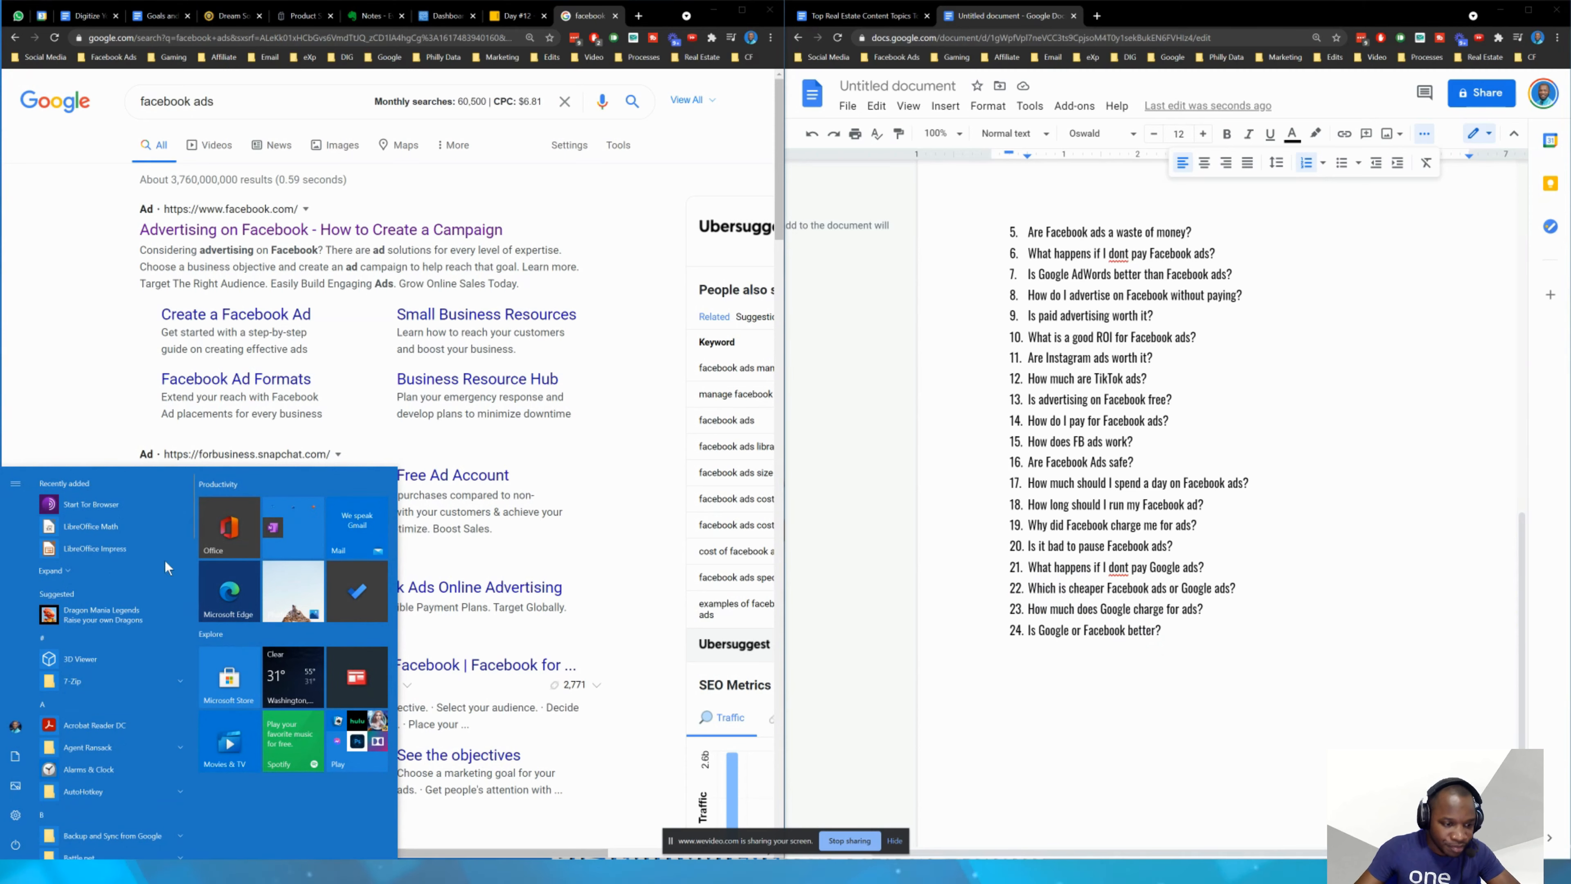
left_click(101, 500)
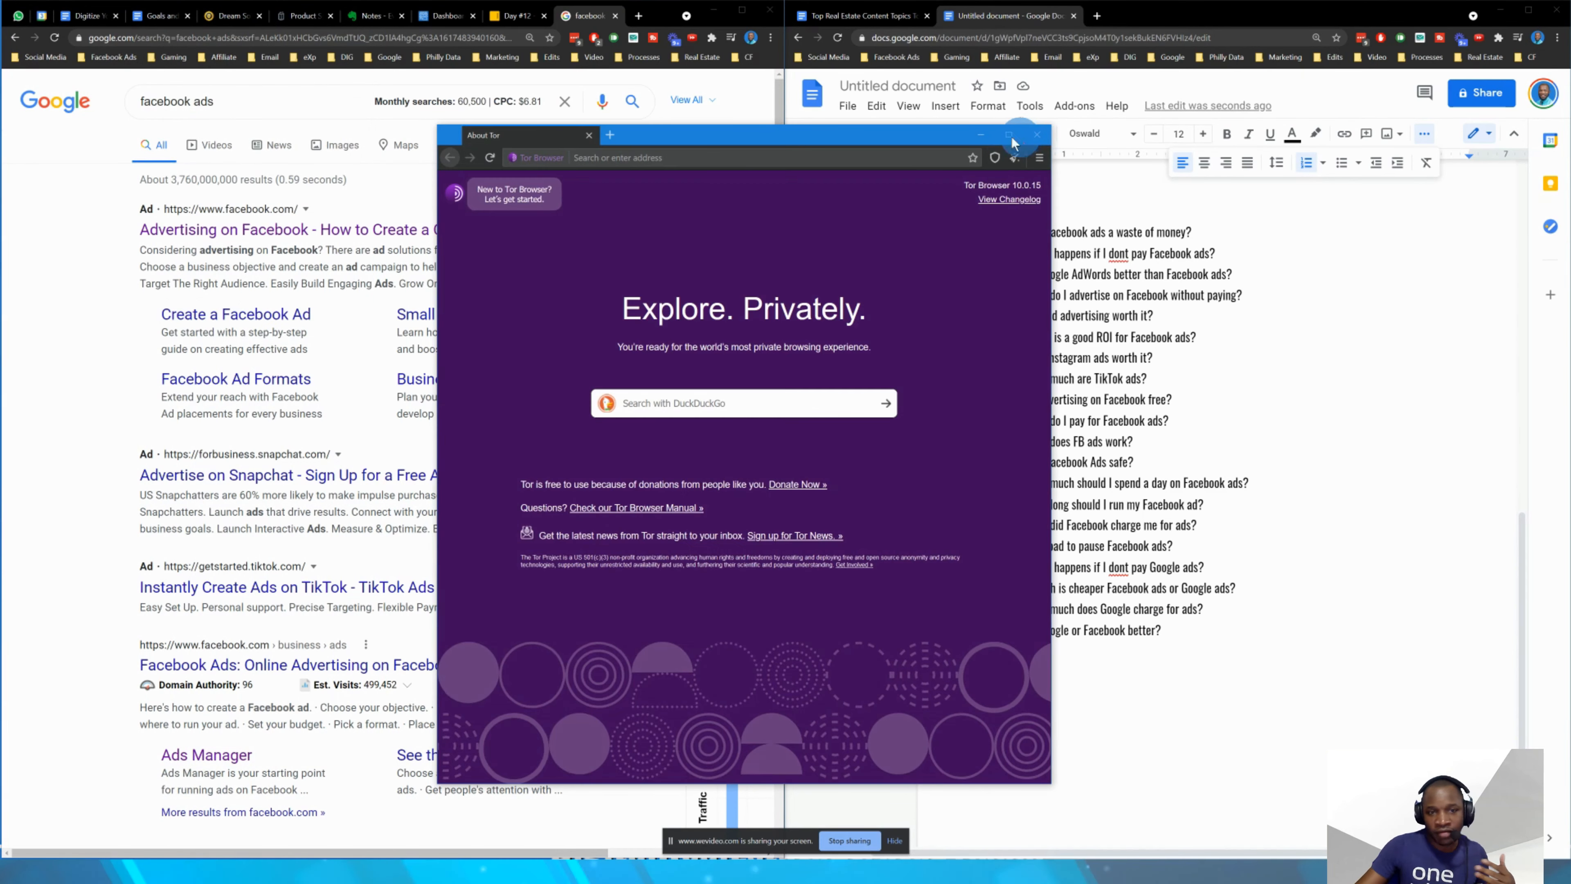
left_click(1008, 136)
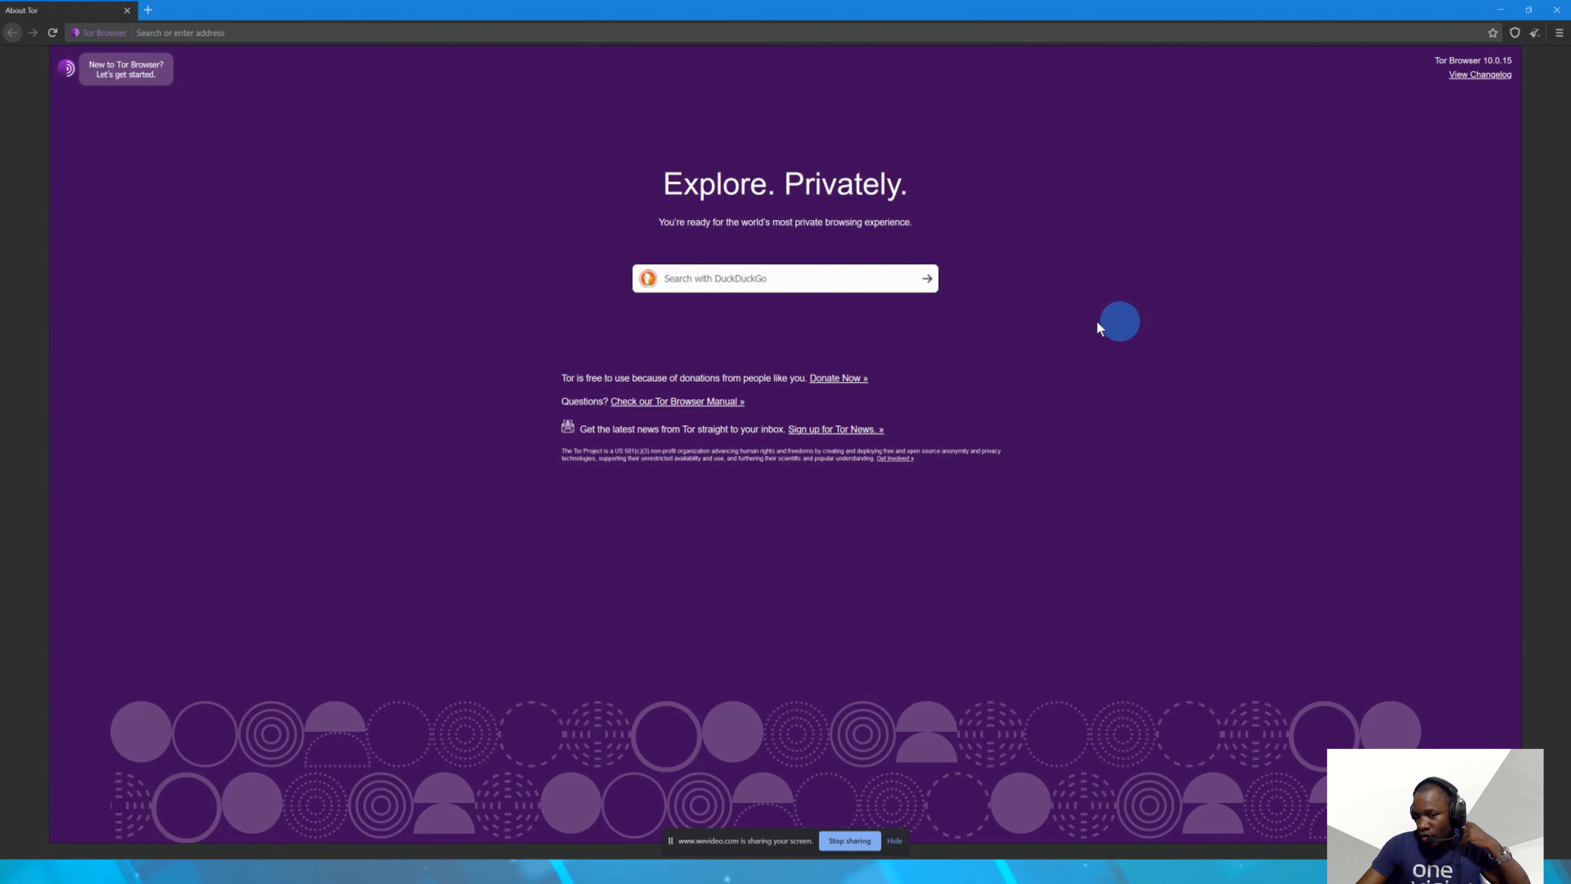
- Go to answerthepublic.com
left_click(221, 33)
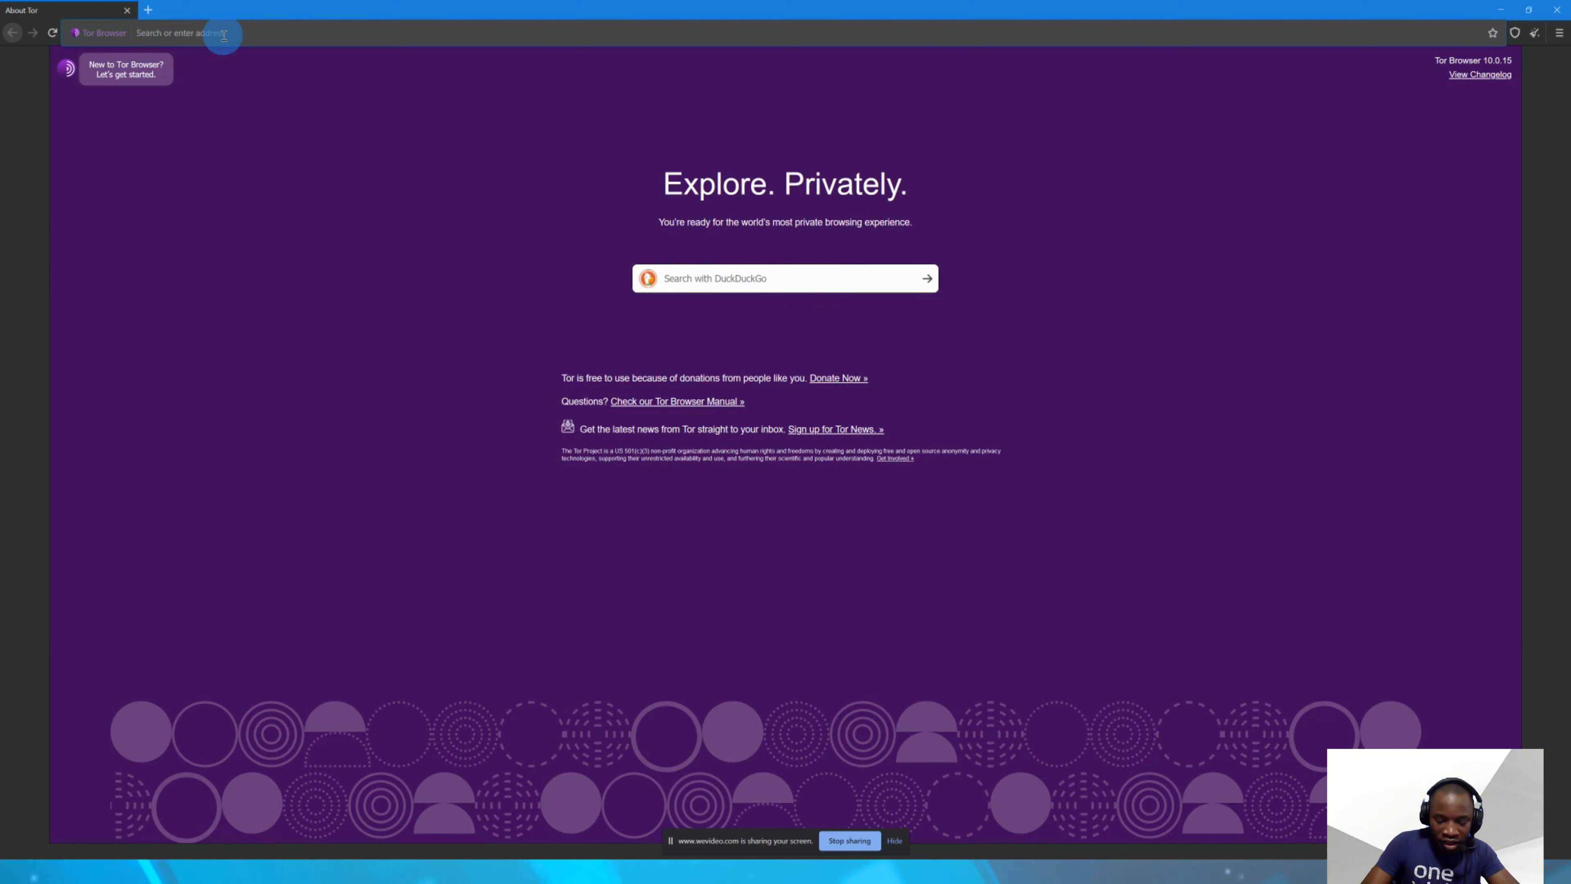
type("answerthepub")
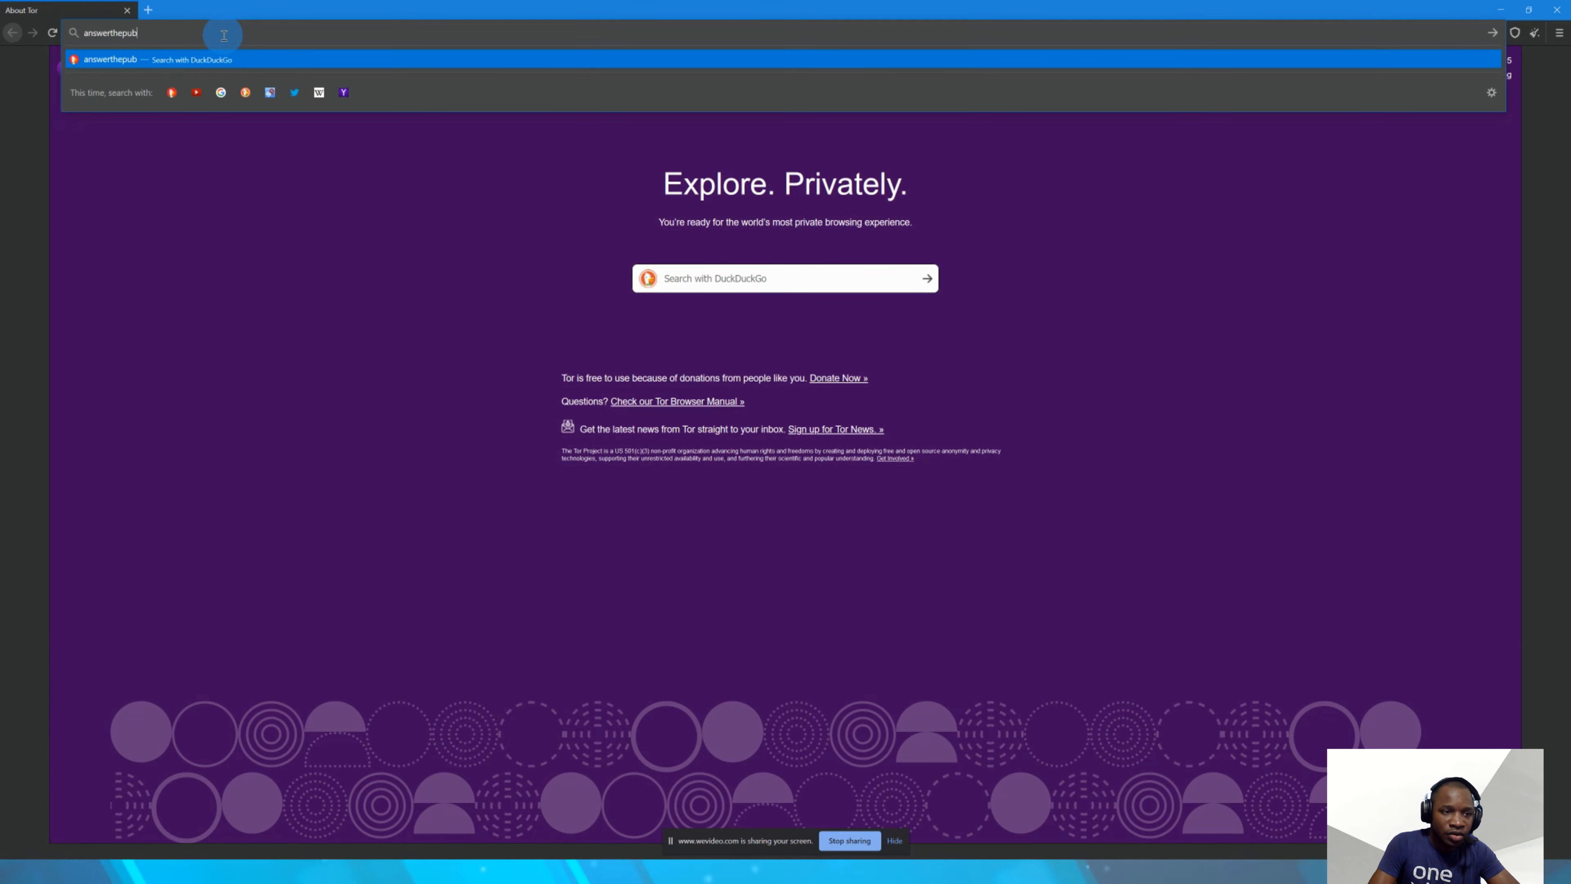
type("lic.com")
key("Return")
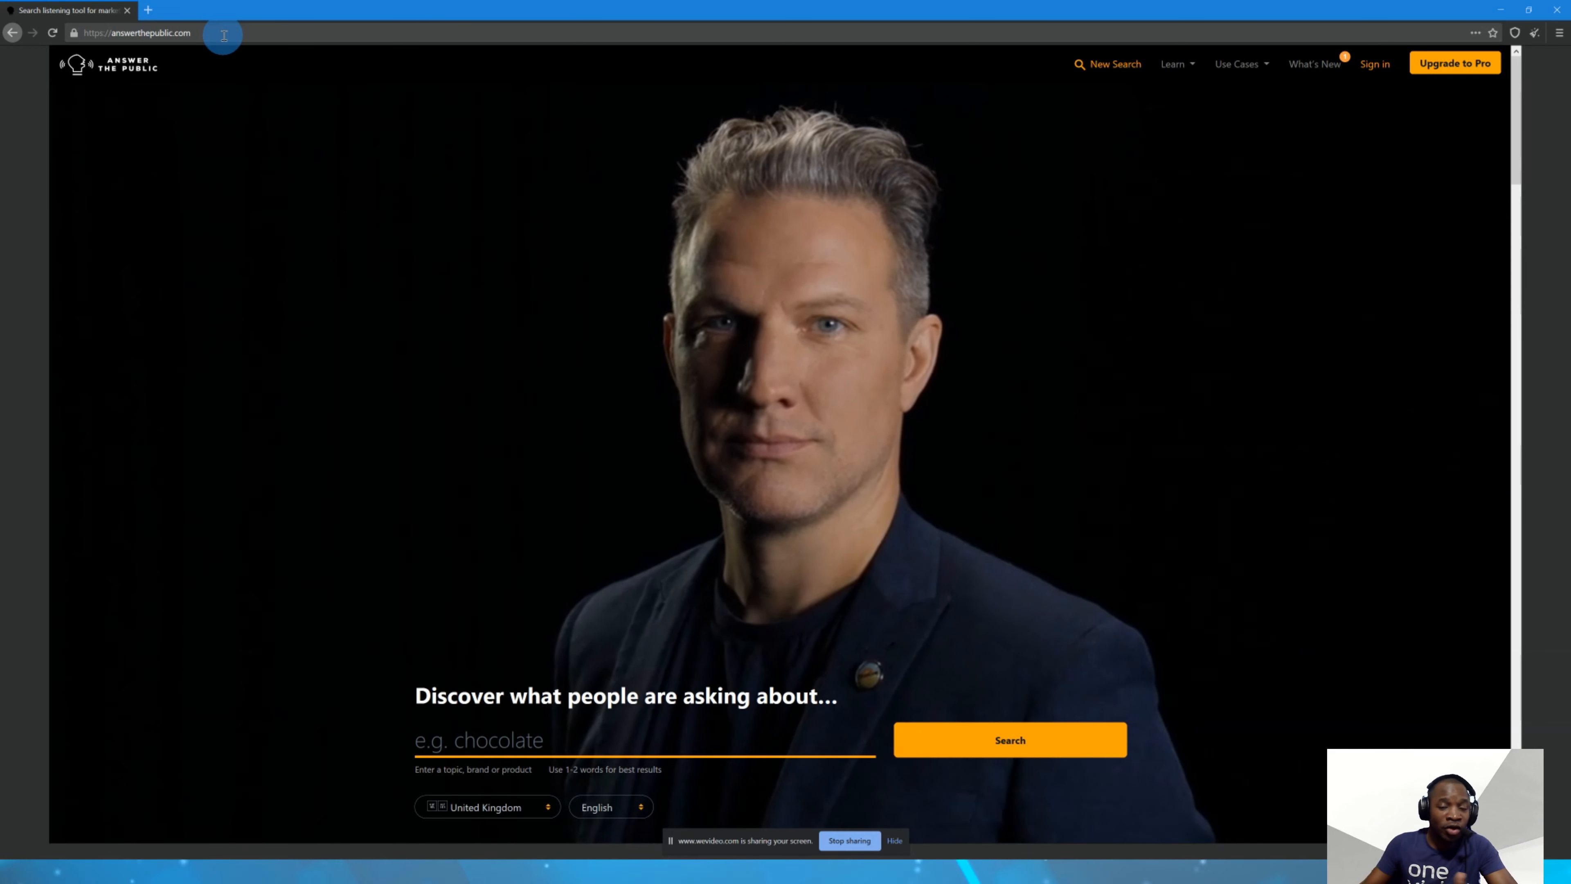
scroll(585, 535, "down", 3)
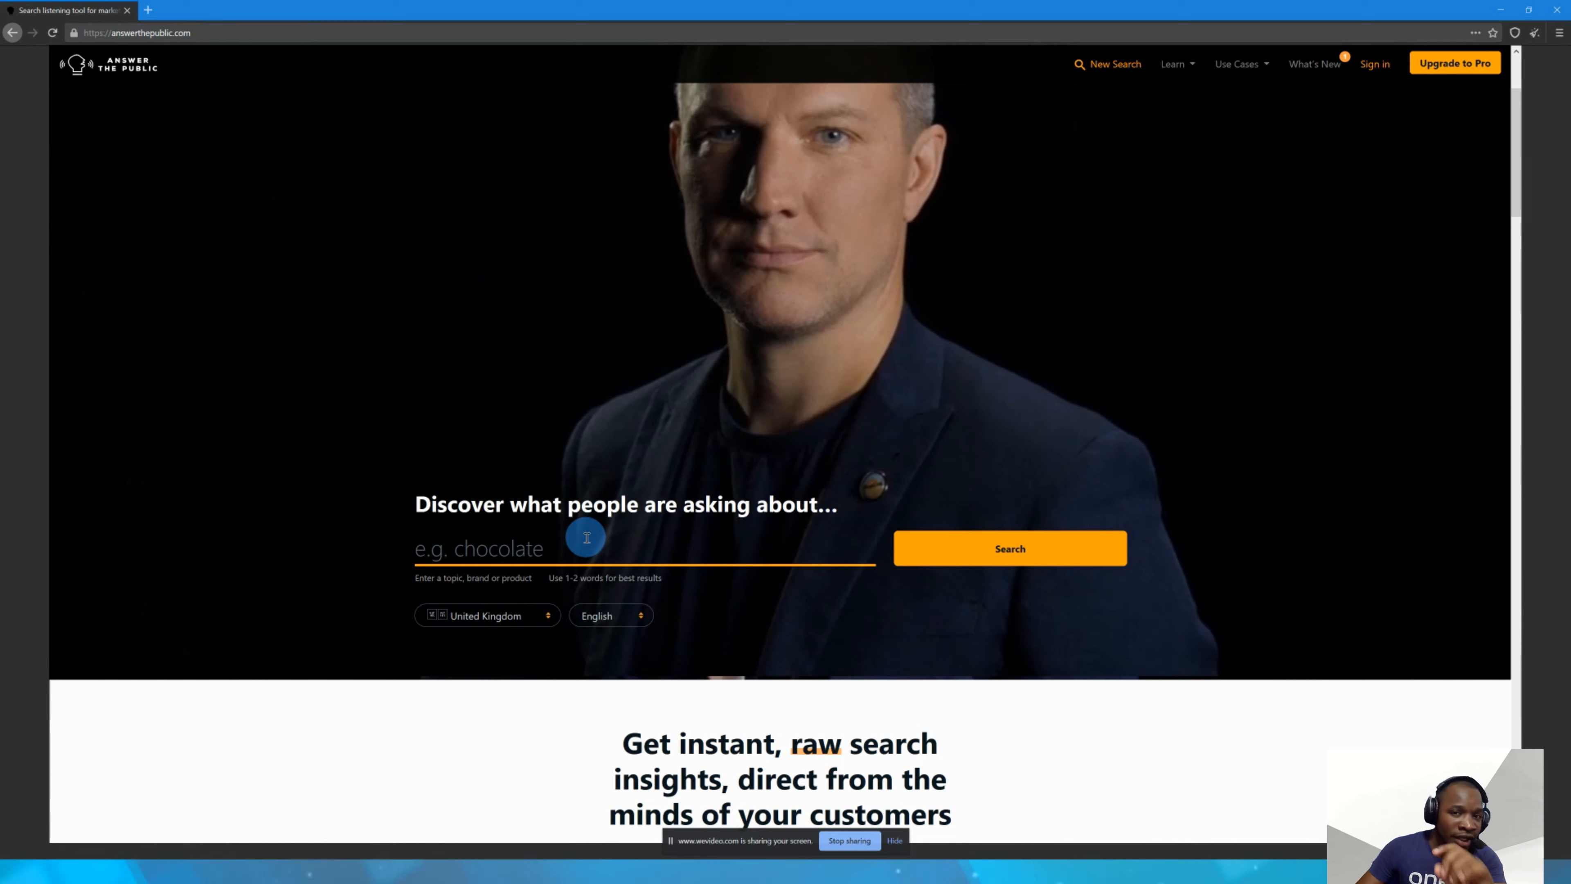
left_click(522, 614)
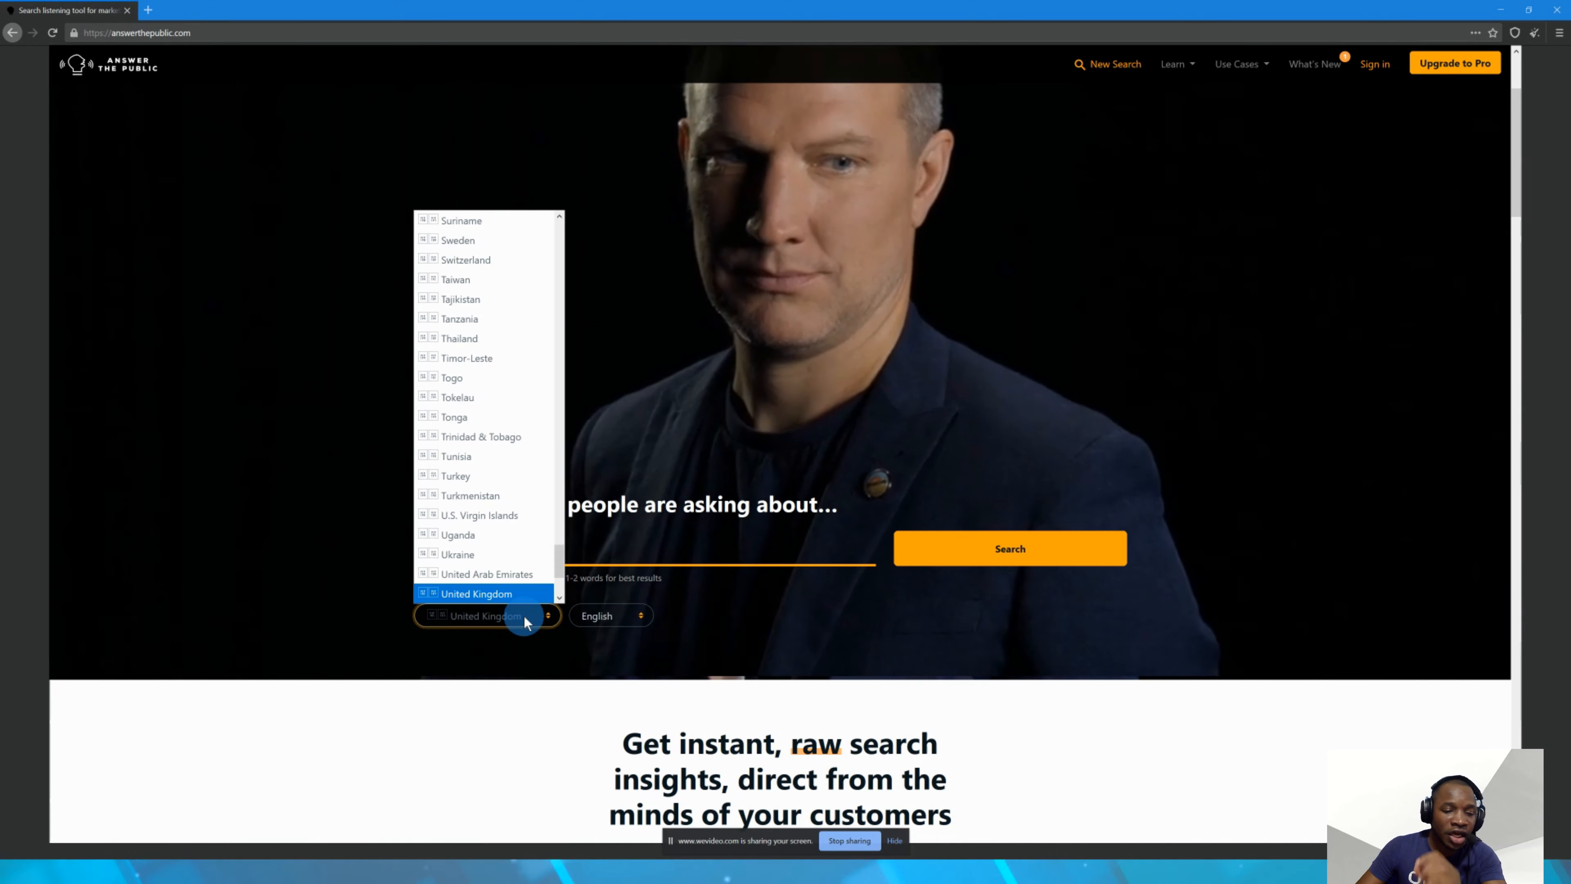
scroll(501, 586, "down", 2)
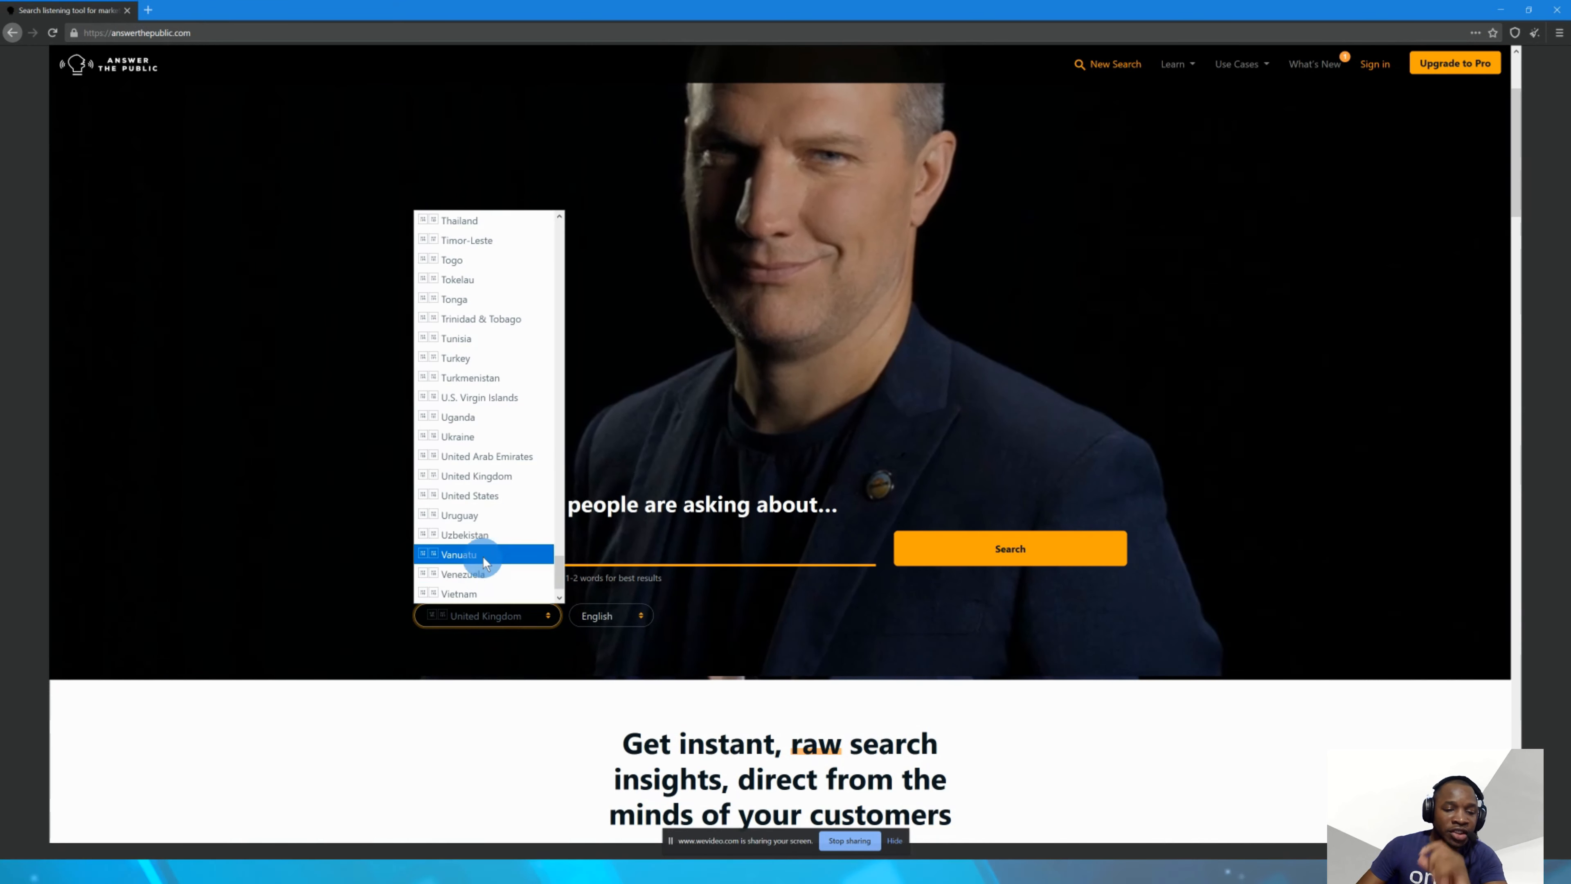
scroll(487, 545, "up", 2)
scroll(489, 539, "down", 3)
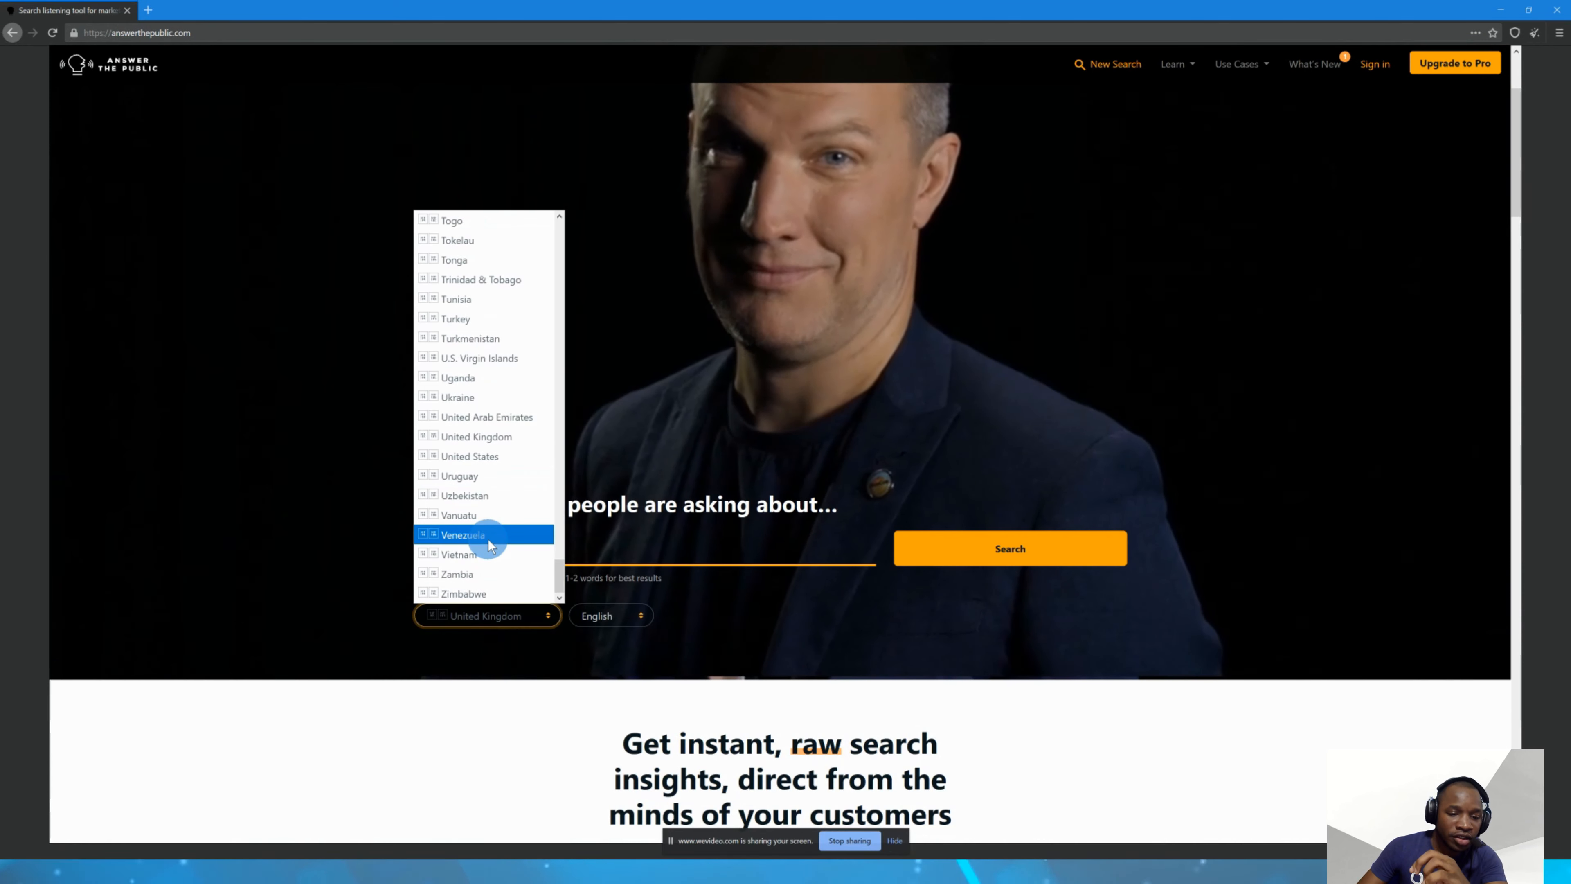
left_click(459, 738)
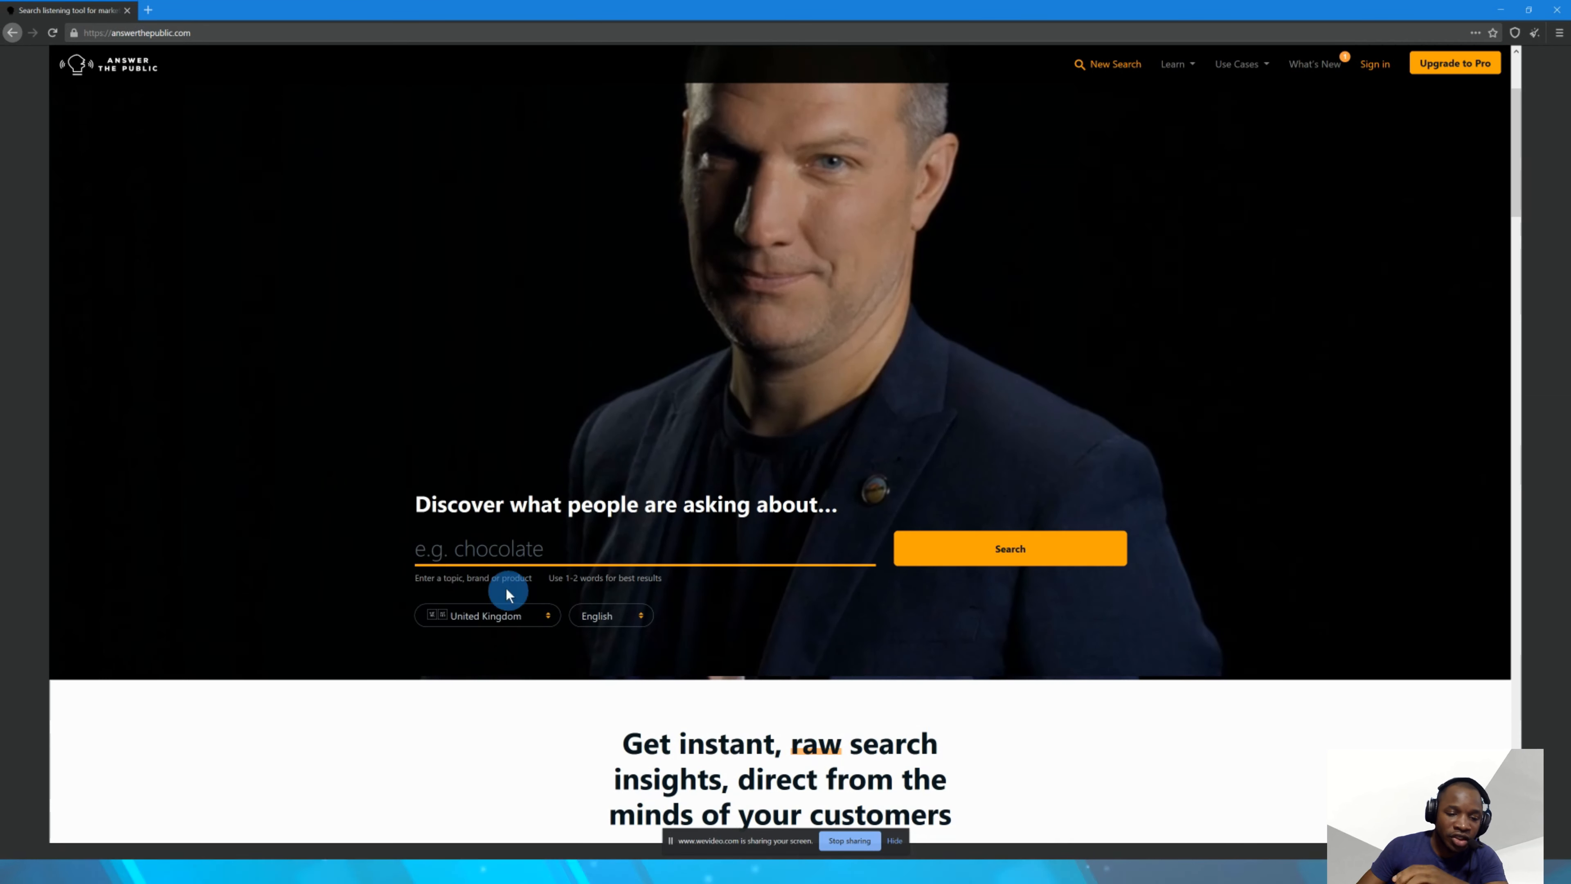
- Set the search country to United States, keeping English as the language
left_click(517, 621)
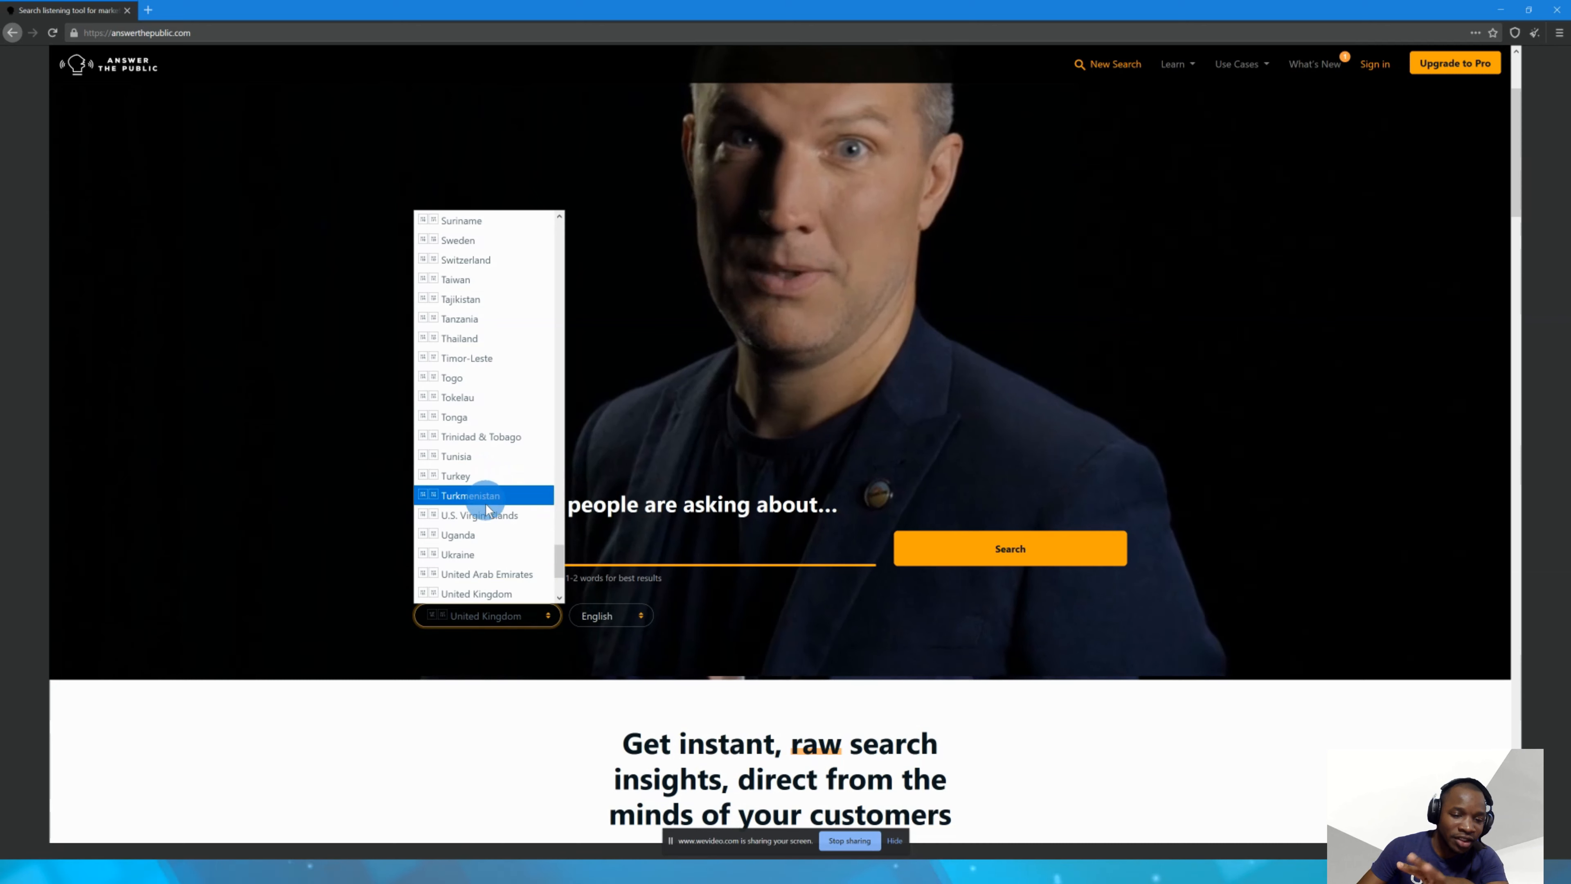
scroll(487, 548, "down", 1)
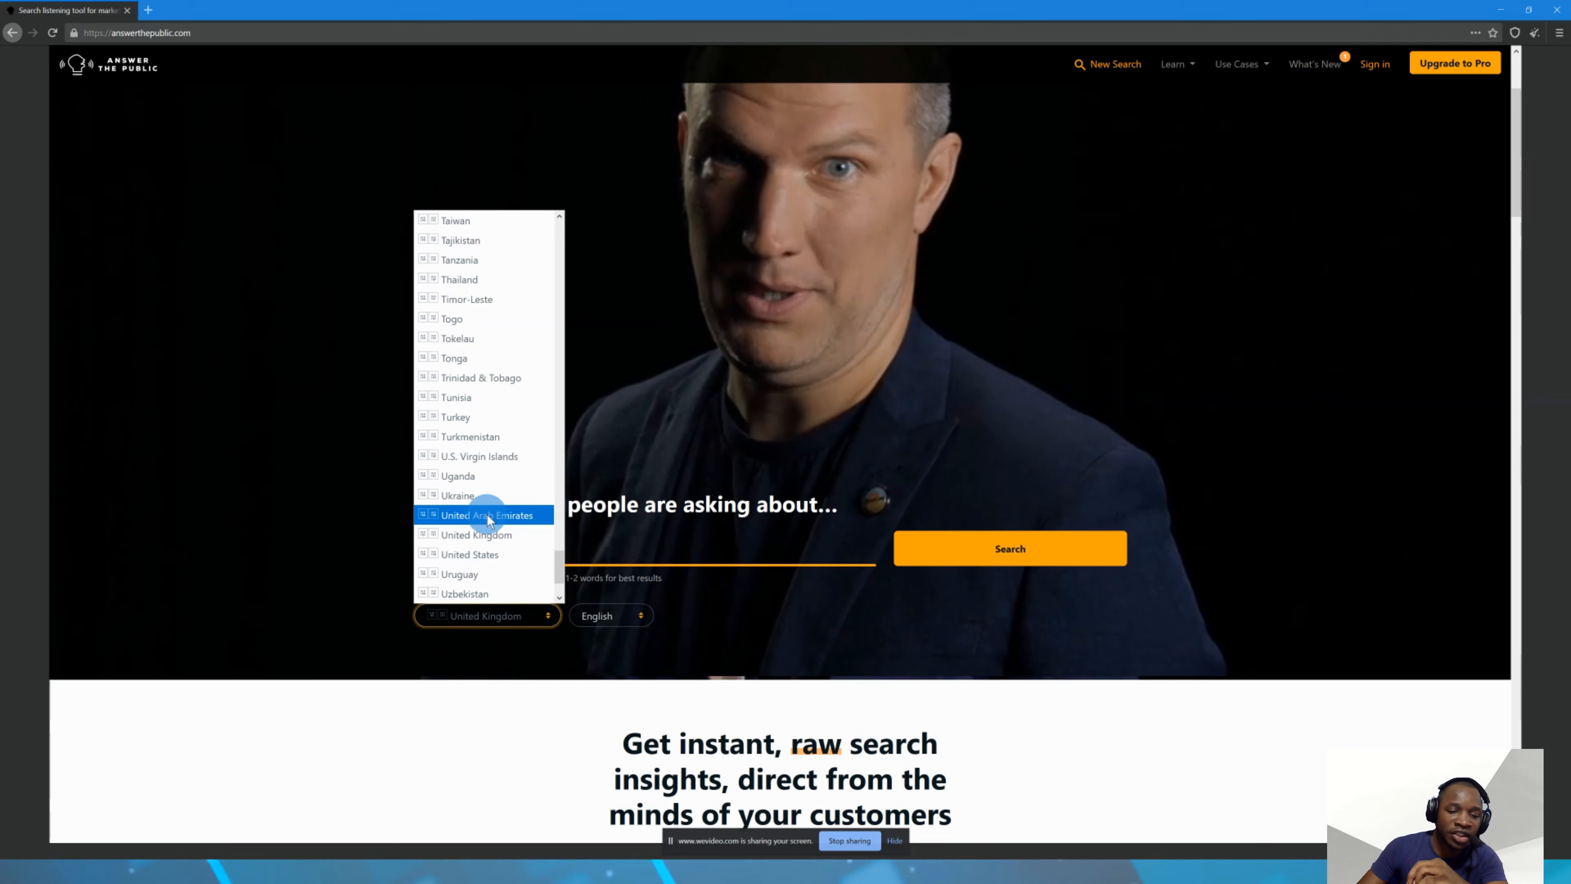
left_click(486, 554)
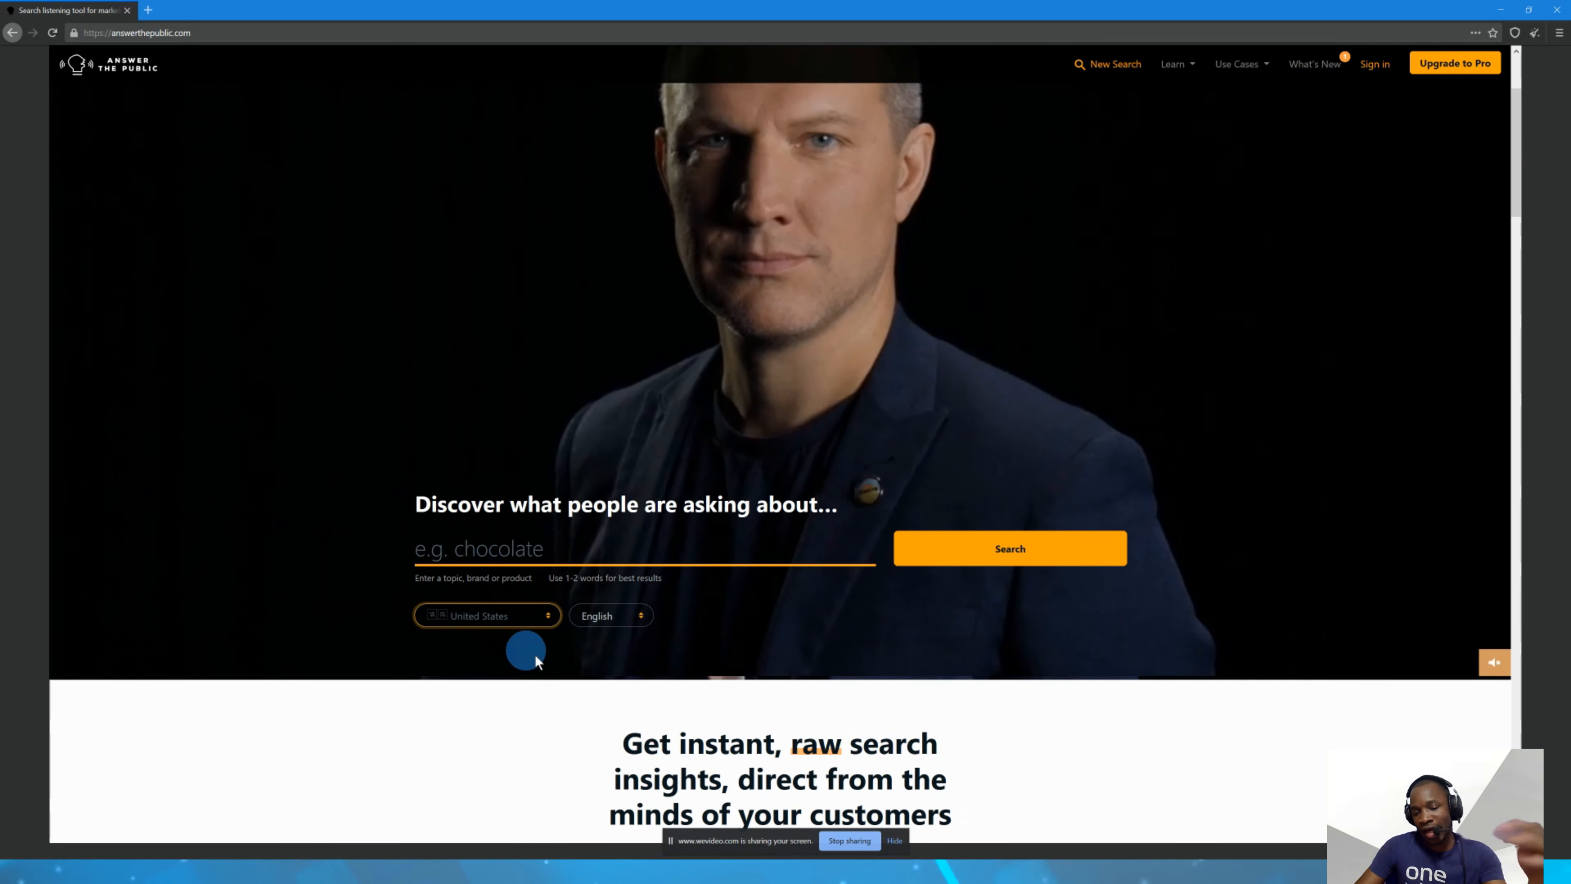
left_click(526, 662)
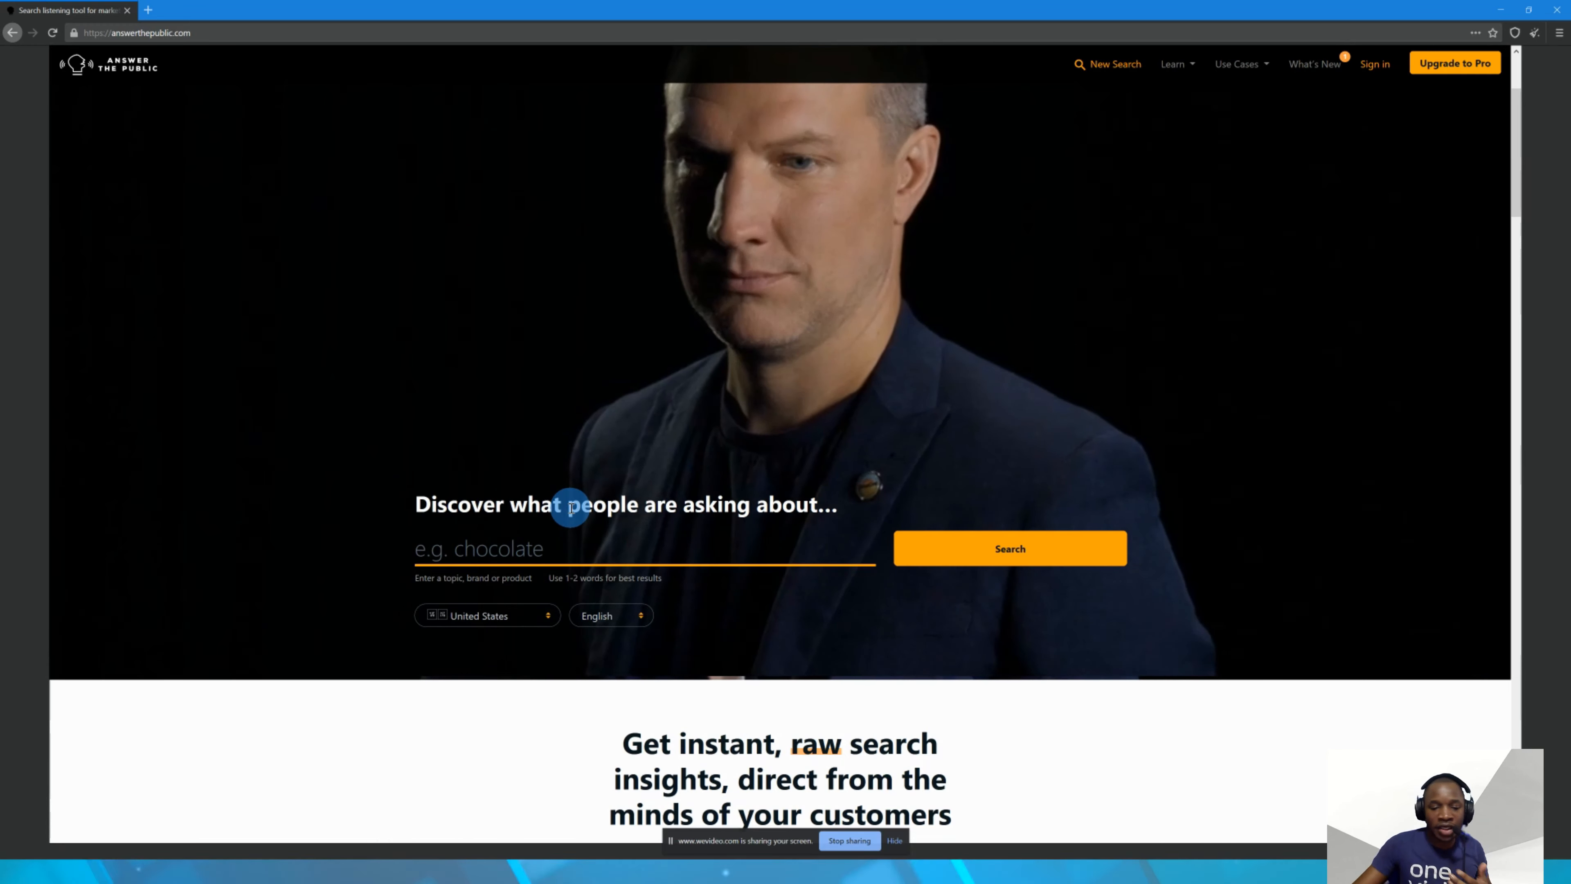
- Look through the home page's sections on content ideas, testimonials and benefits, and return to the search form
scroll(582, 495, "down", 3)
scroll(593, 479, "down", 15)
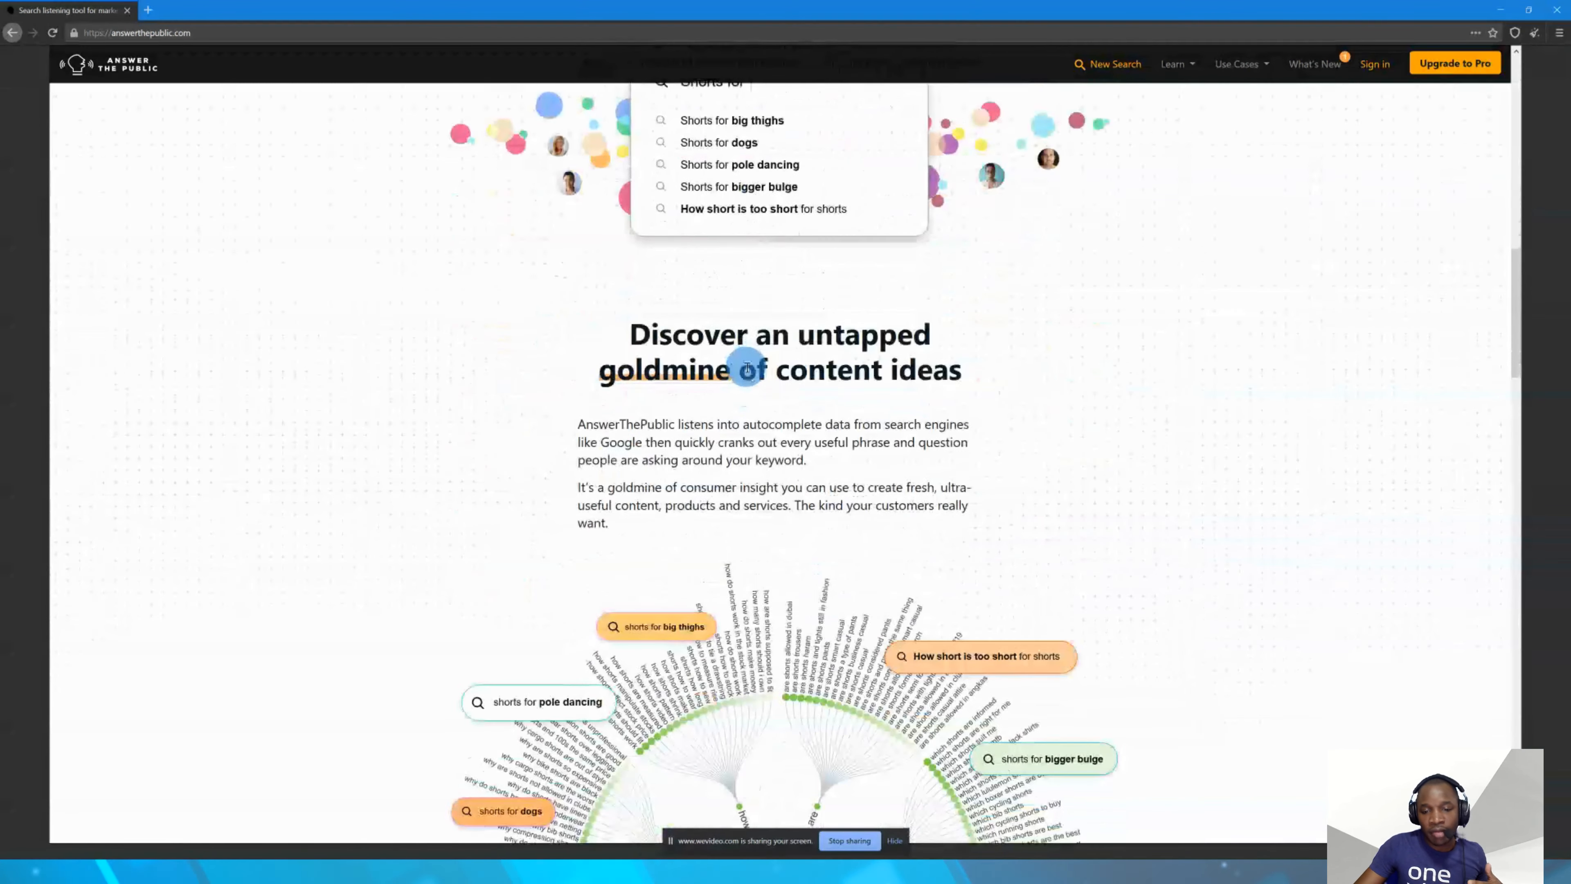
scroll(746, 367, "down", 10)
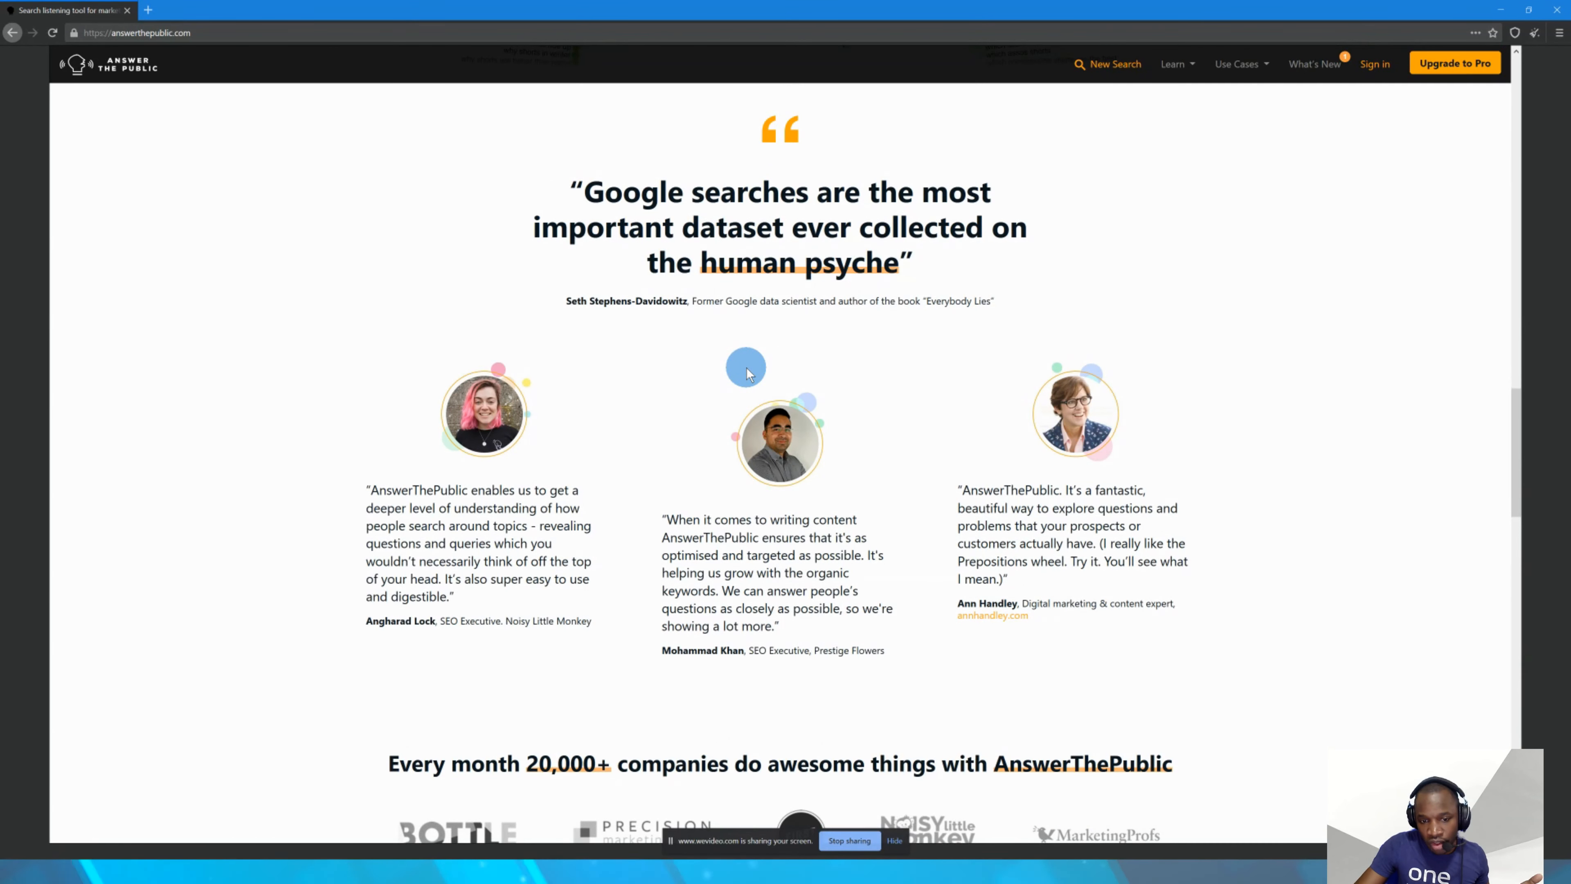
scroll(746, 368, "down", 2)
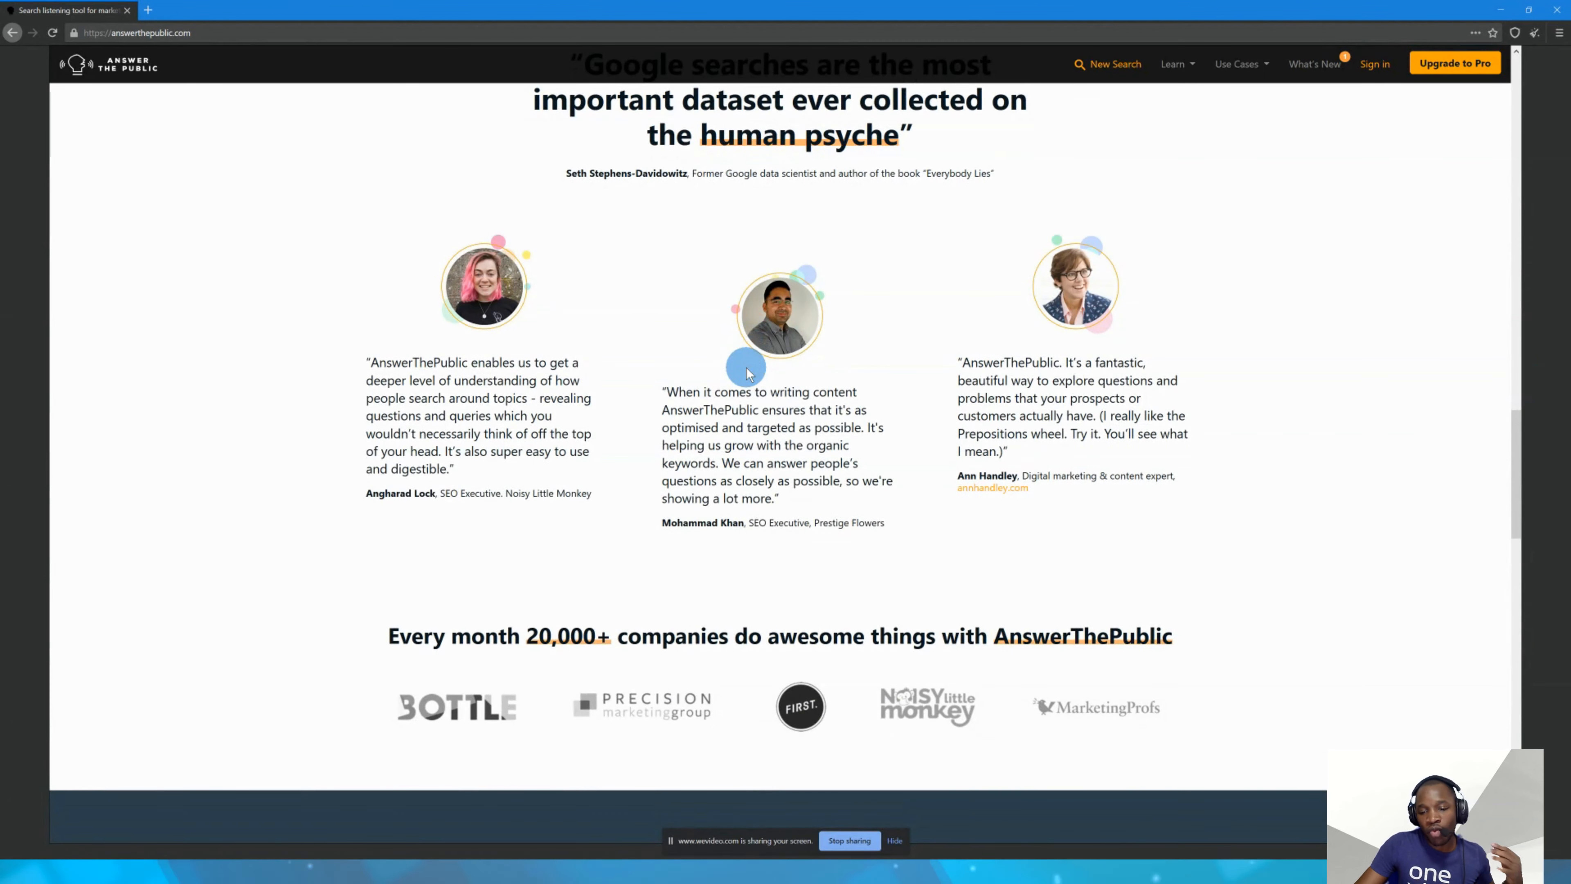
scroll(746, 367, "down", 18)
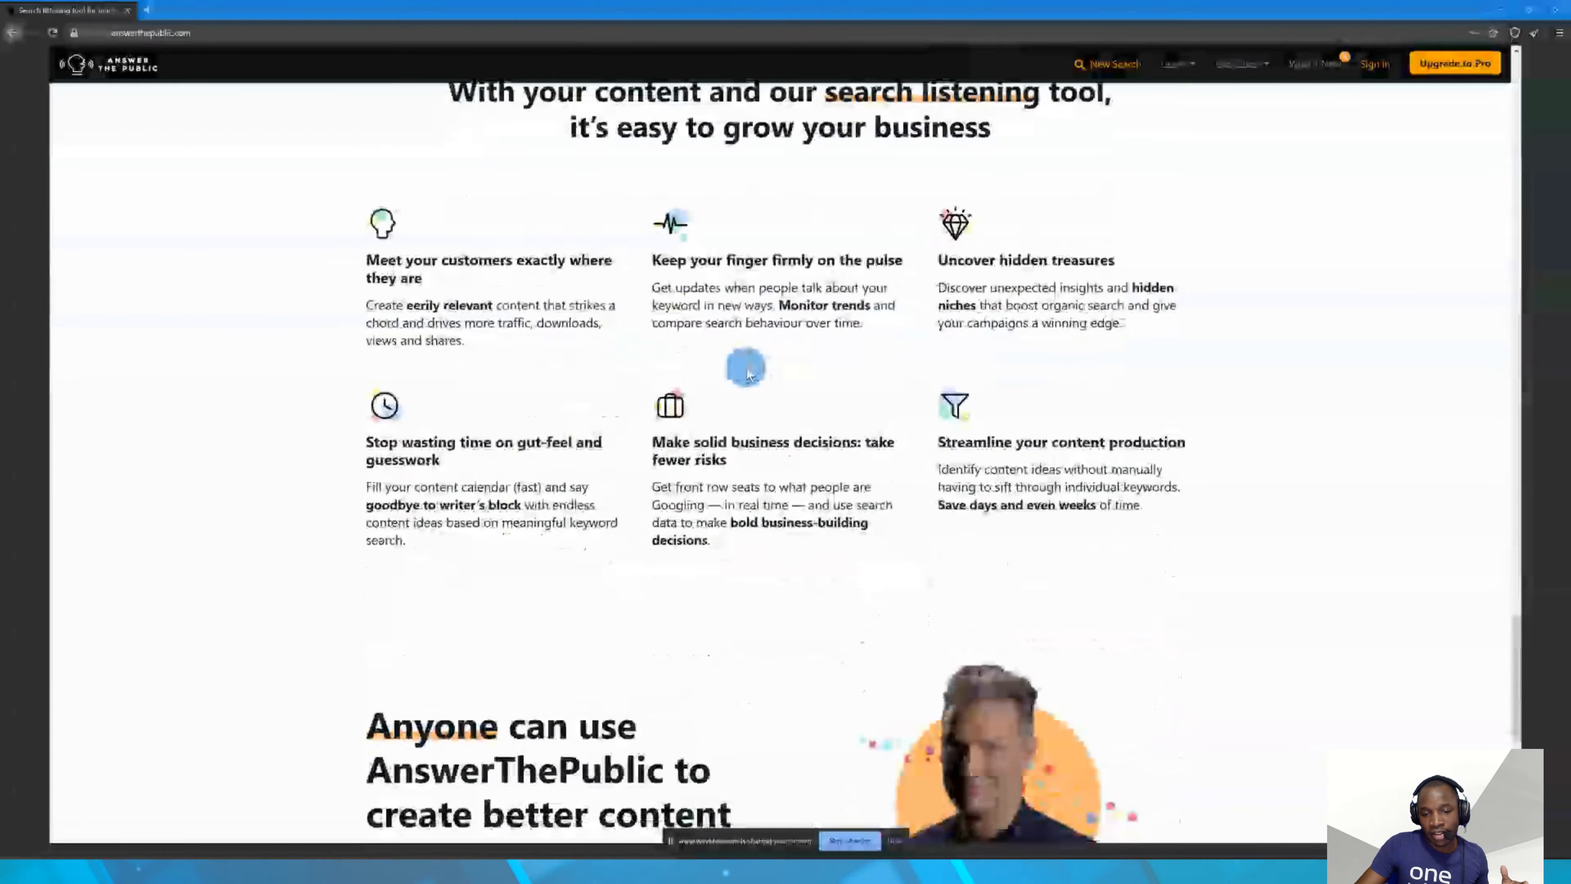
scroll(746, 367, "up", 20)
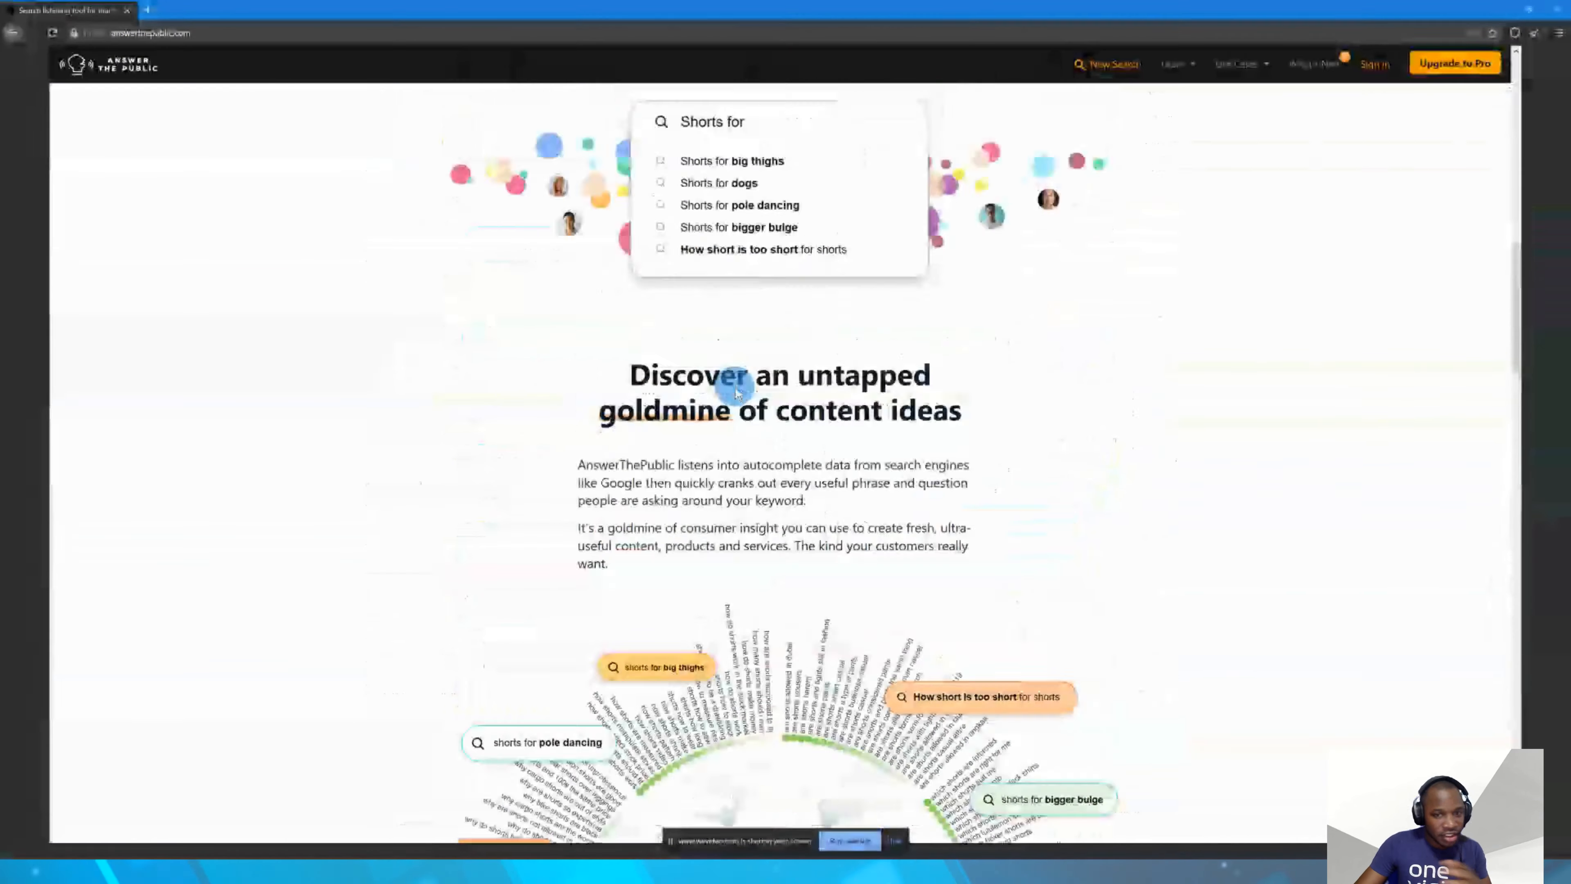
scroll(735, 387, "up", 15)
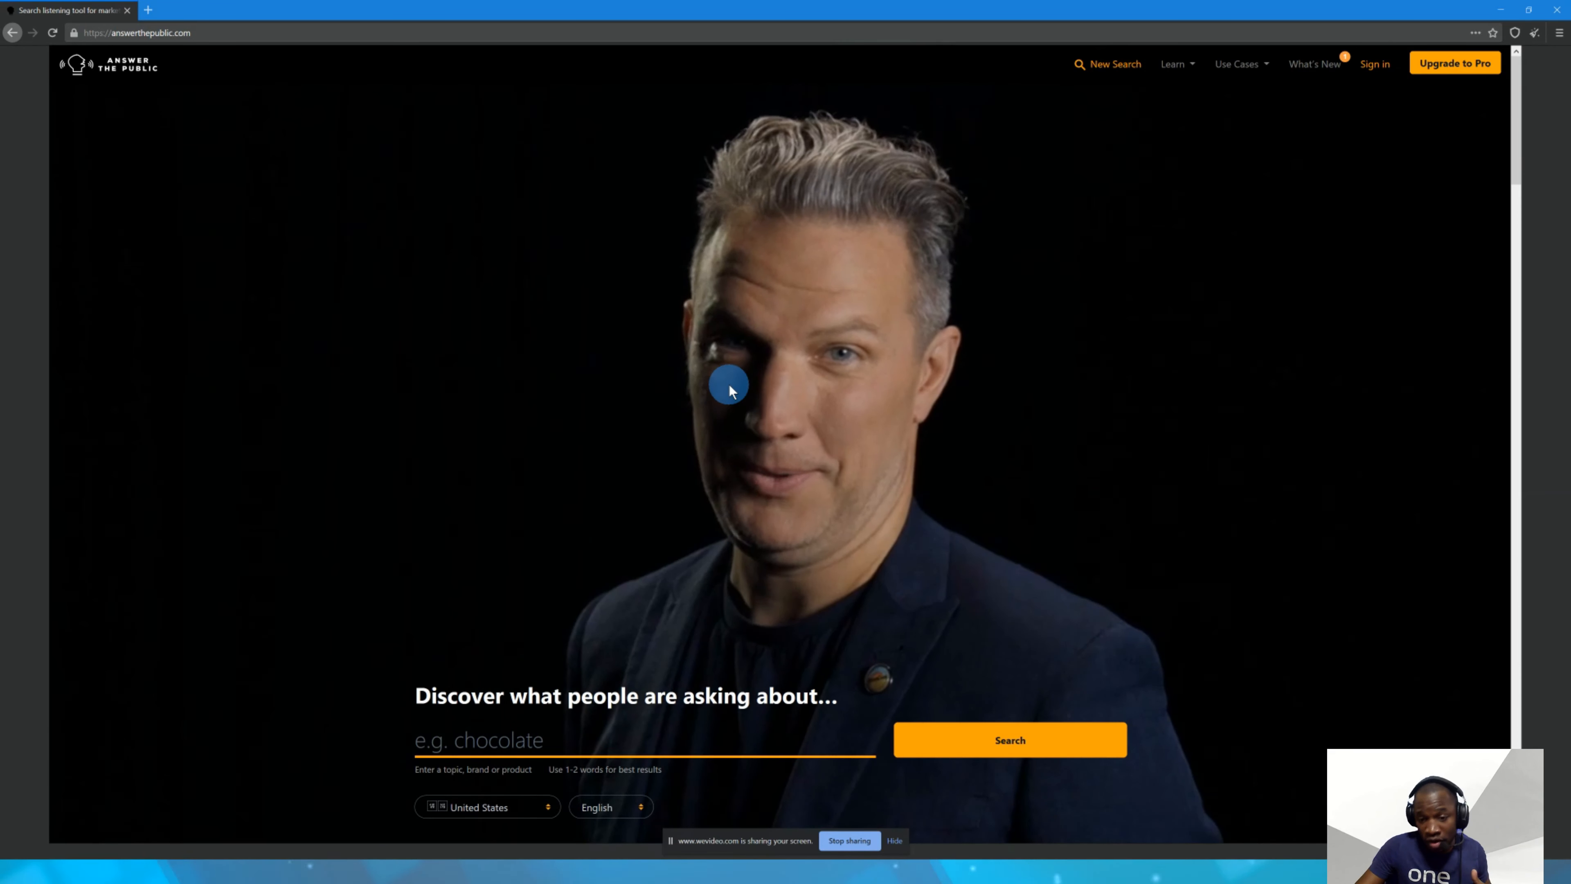
- Enter "philadelphia real estate" as the topic to search for
left_click(579, 749)
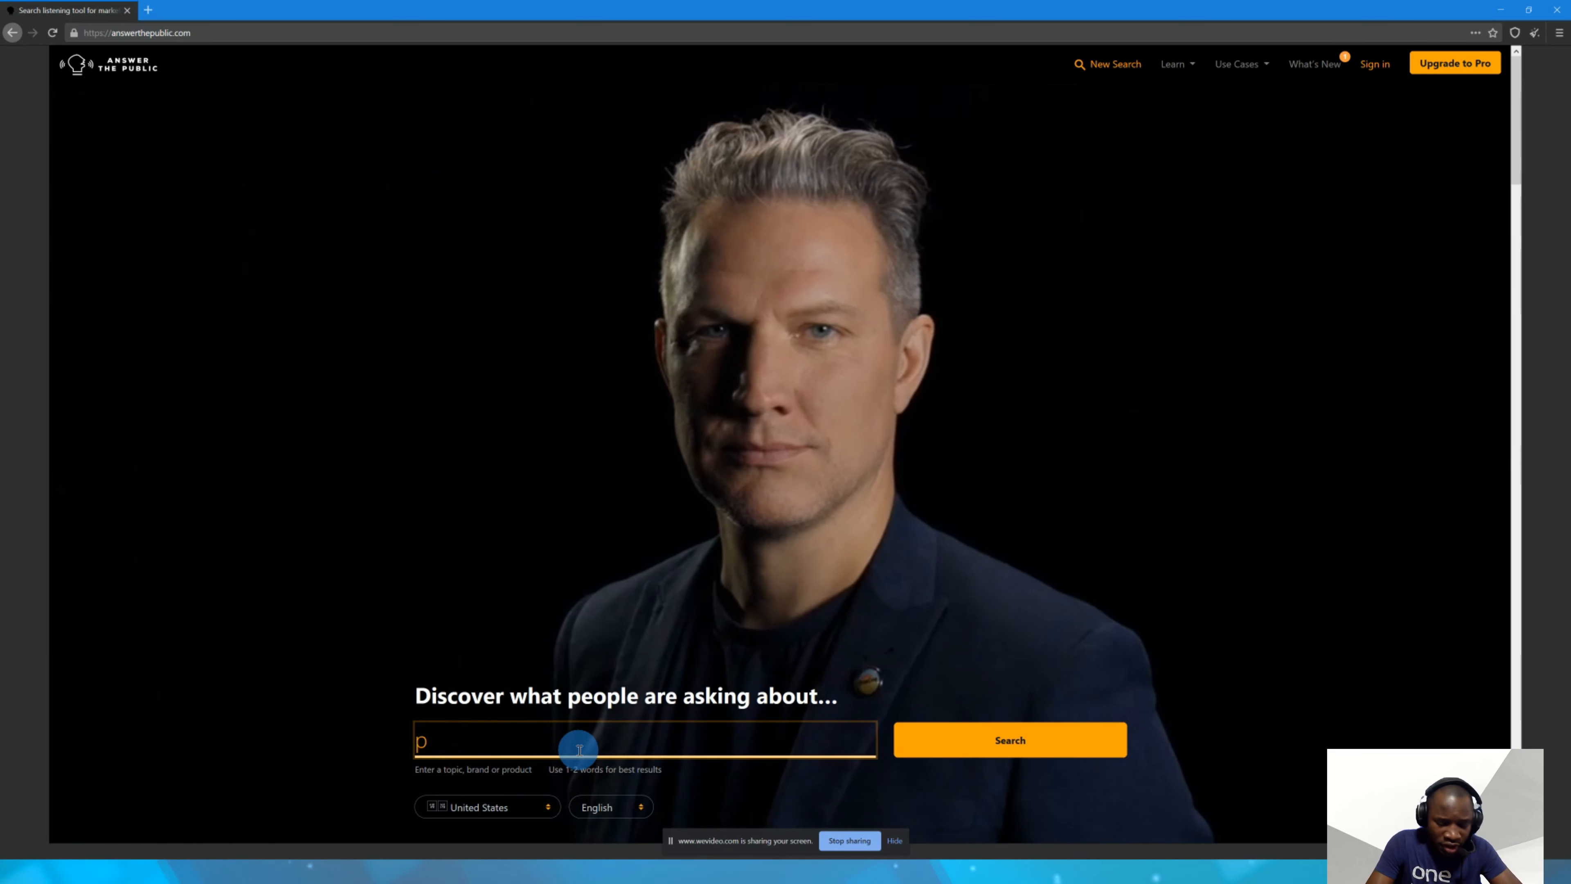
type("adel")
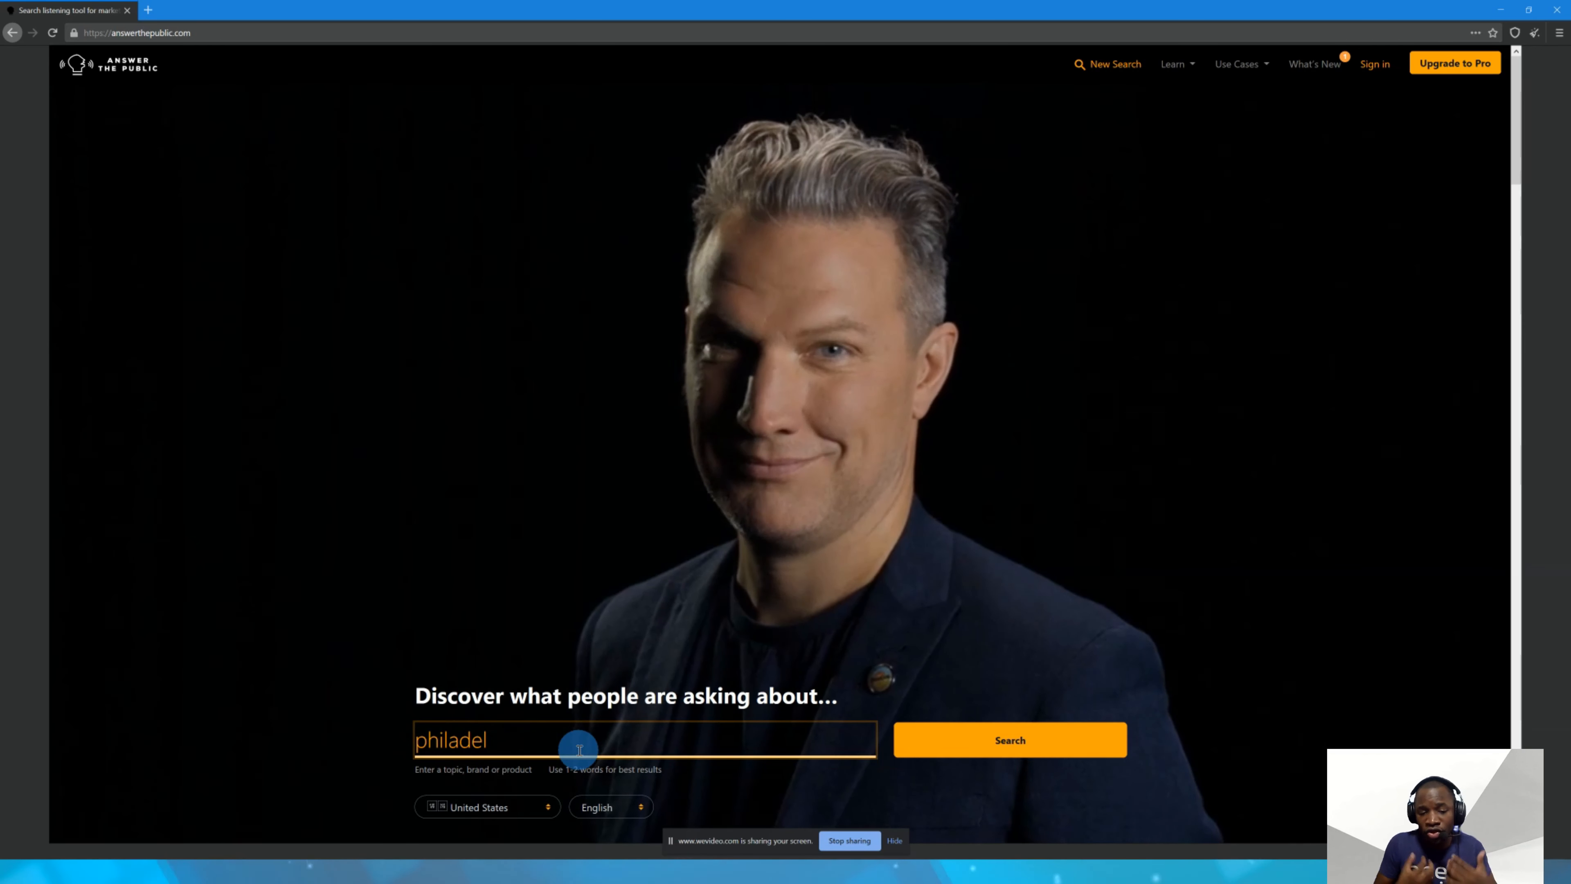
type("phi")
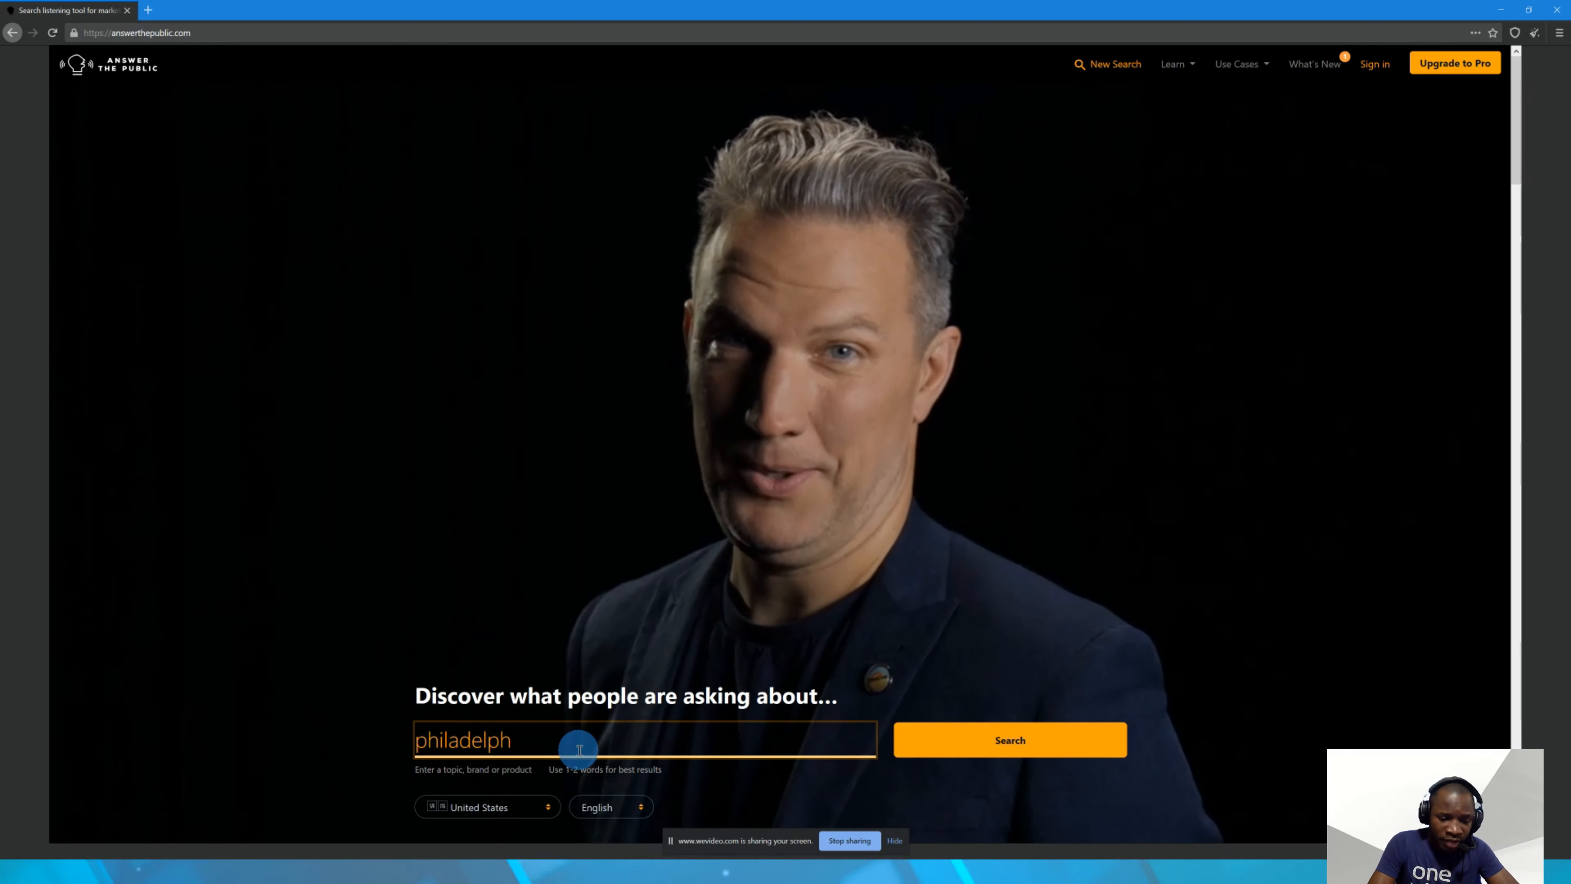
type("a real esta")
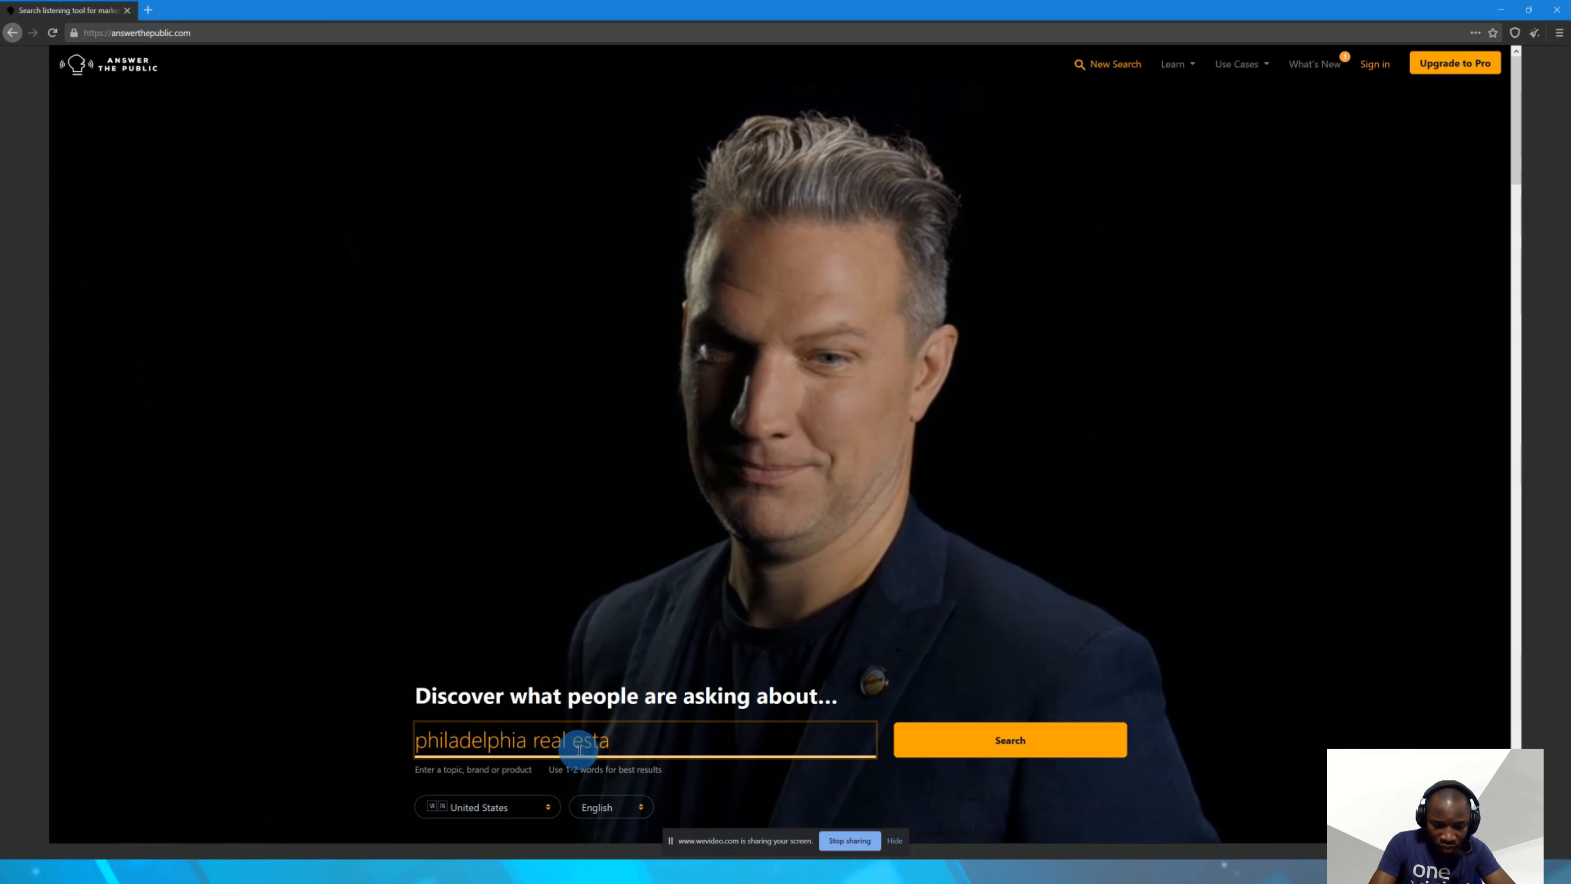
type("te")
- Enlarge the page to 160% and run the search for the entered topic
scroll(568, 736, "down", 4)
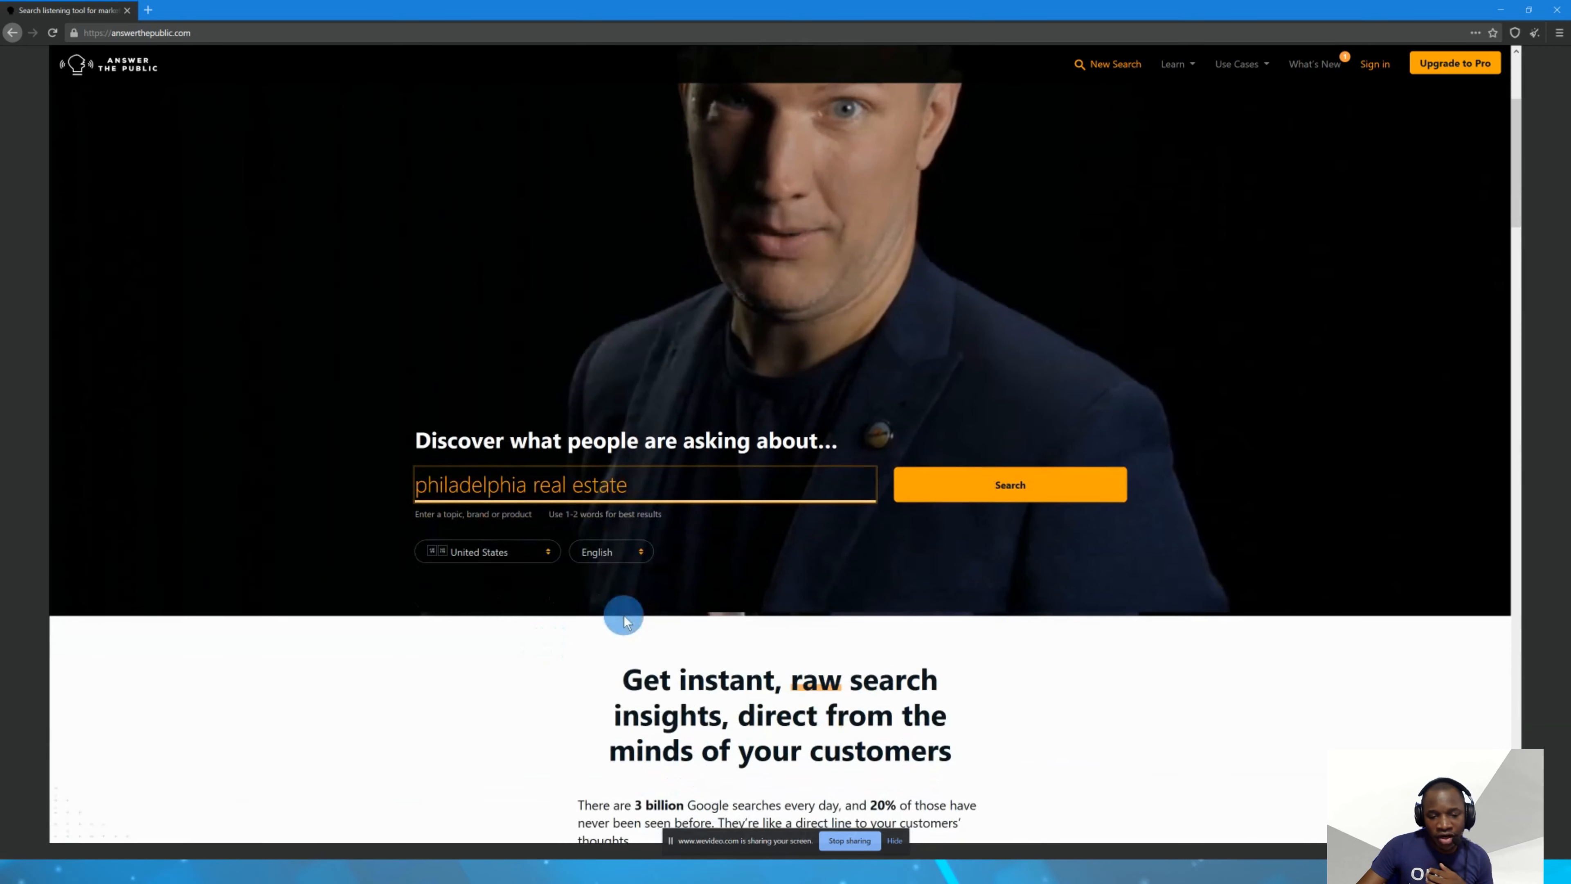
key("ctrl+plus")
key("ctrl+plus")
key("ctrl+plus")
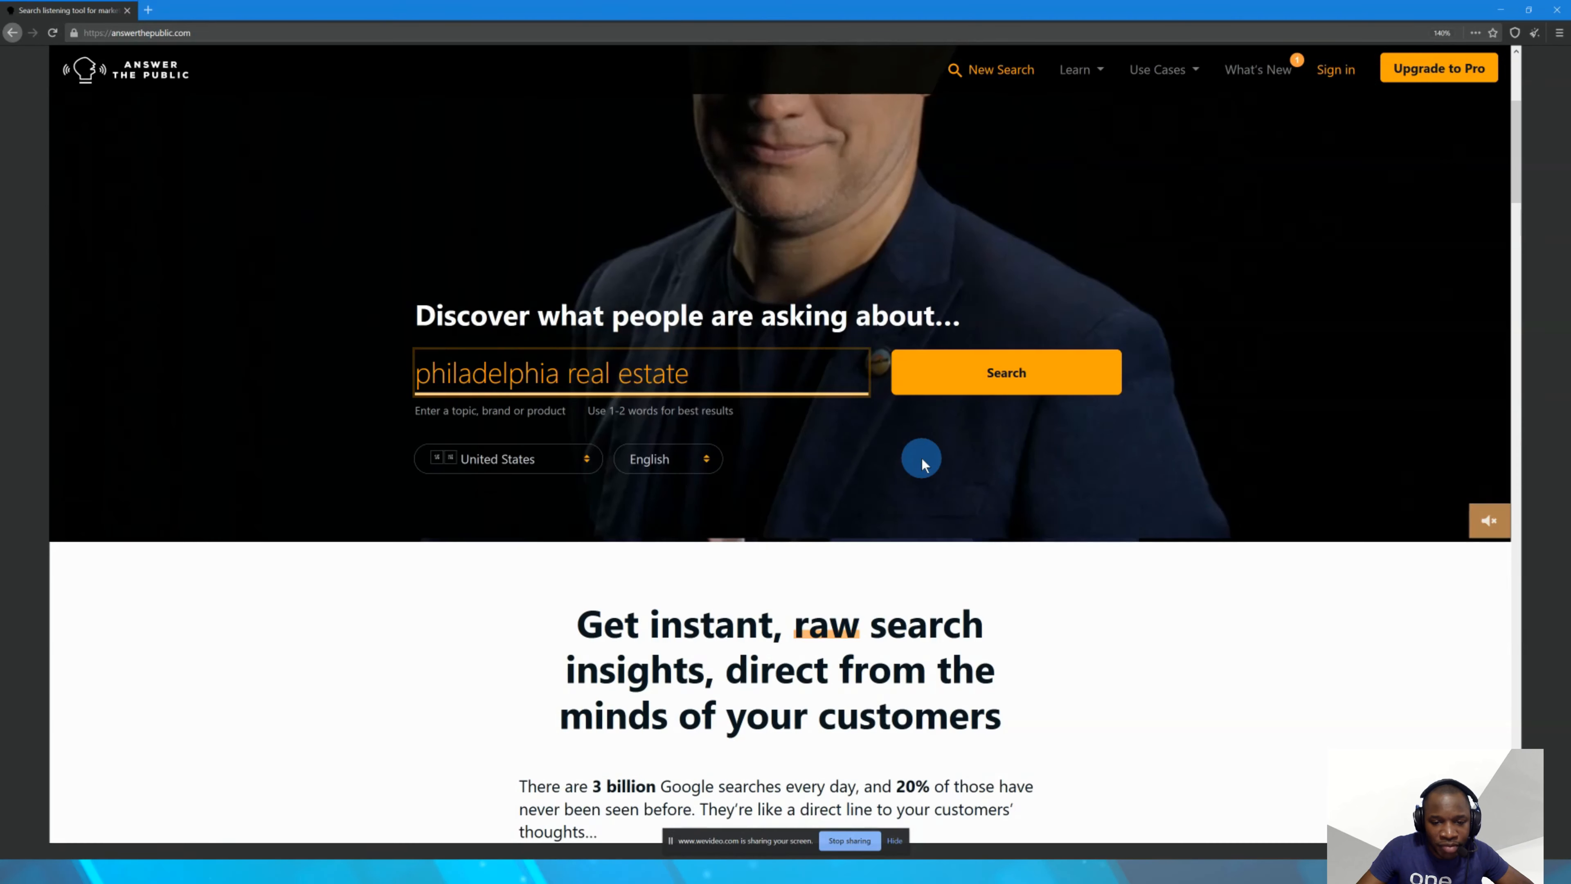
key("ctrl+plus")
key("ctrl+plus")
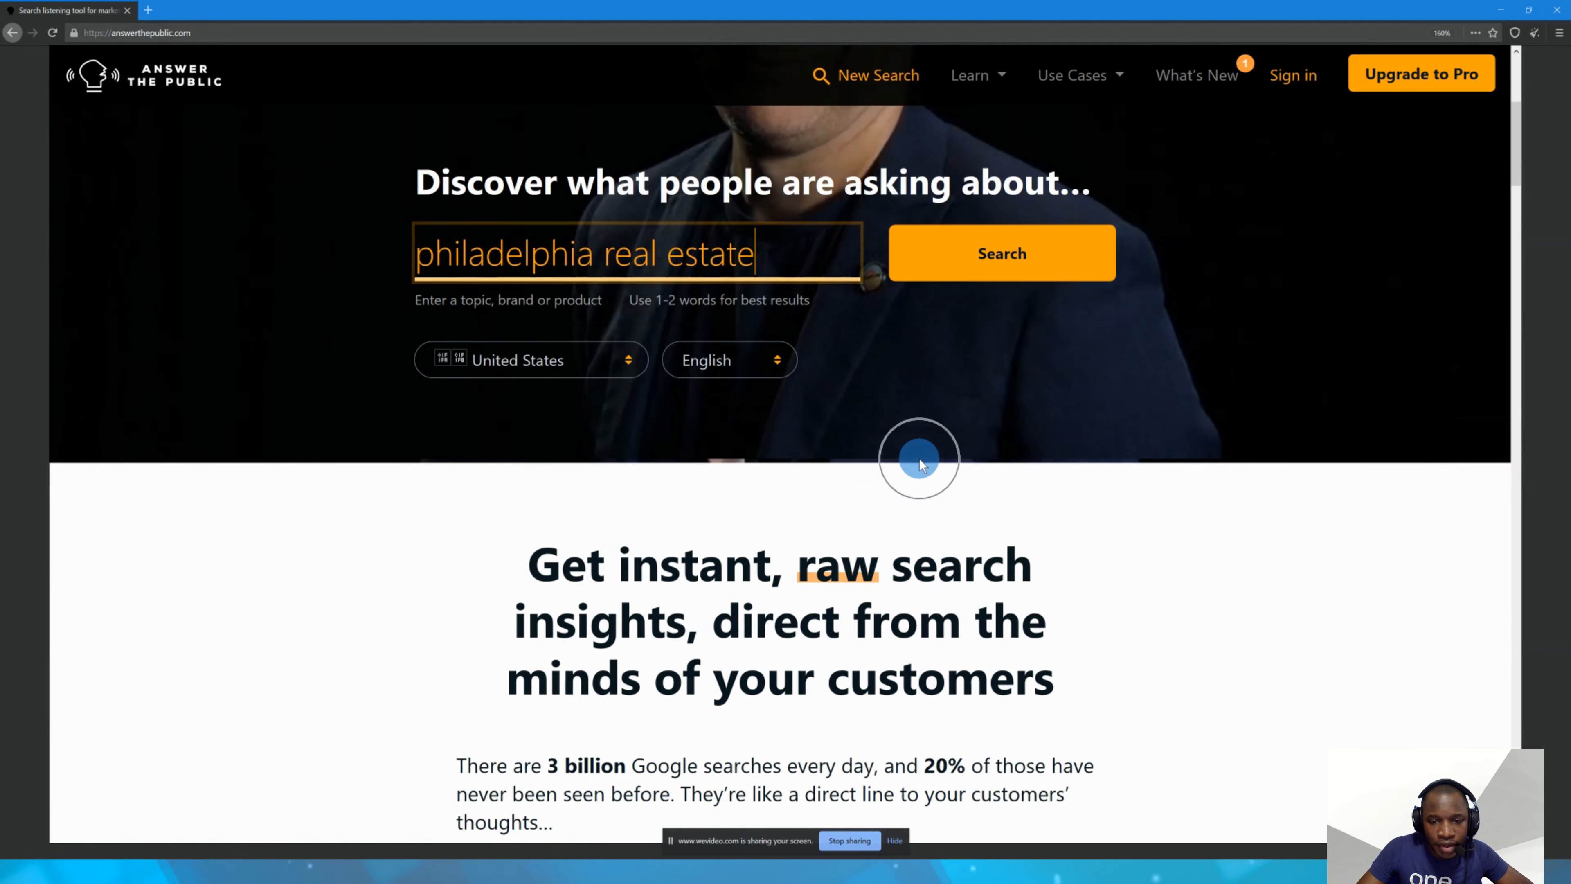
scroll(919, 458, "up", 5)
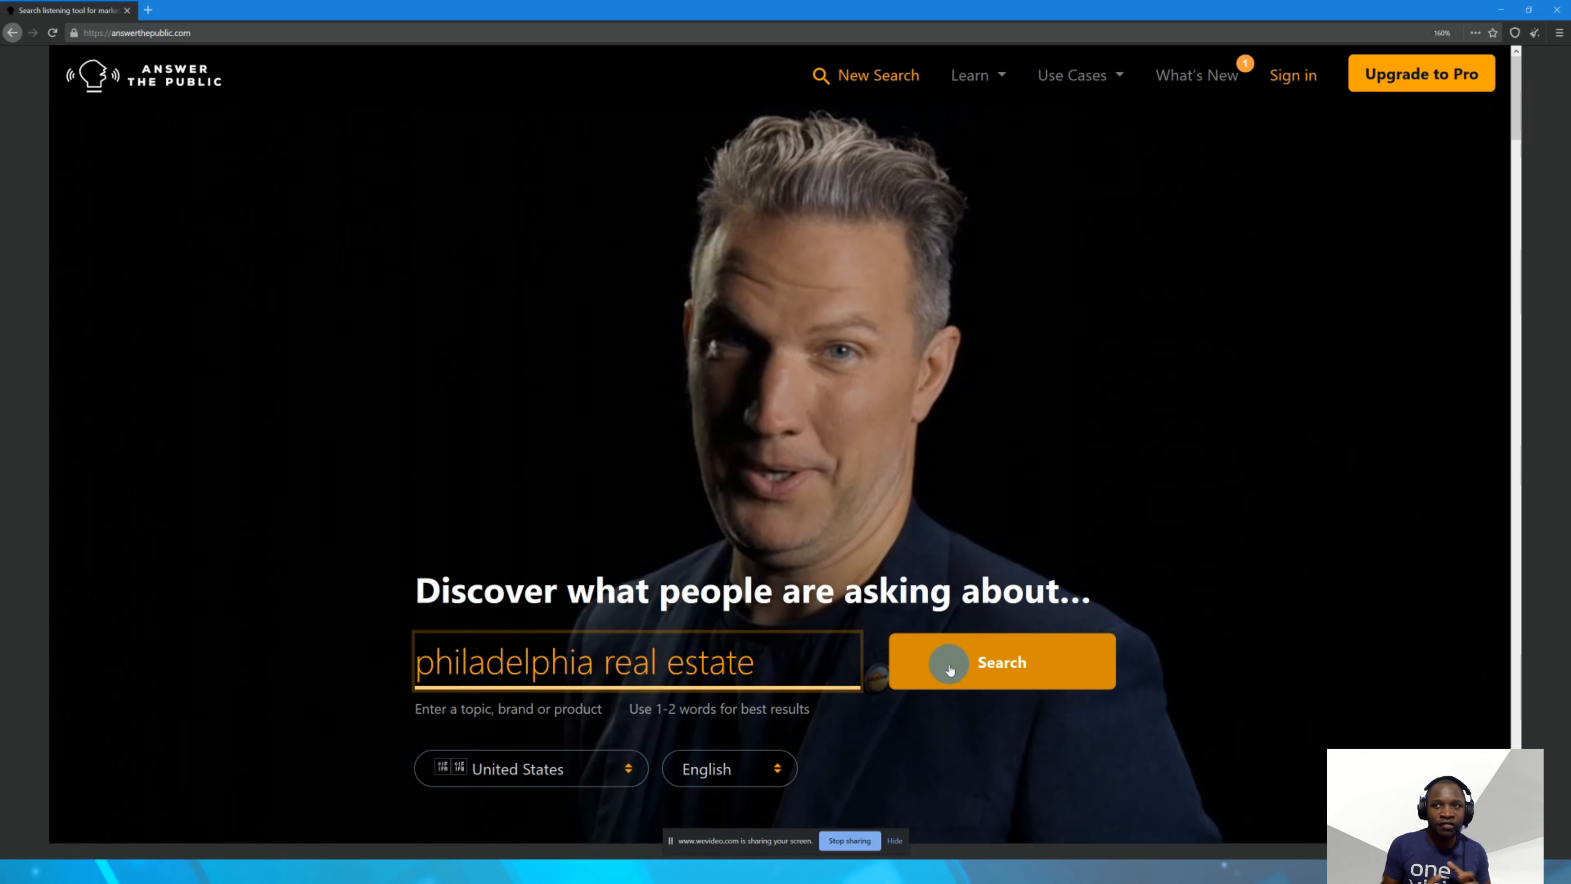
left_click(969, 681)
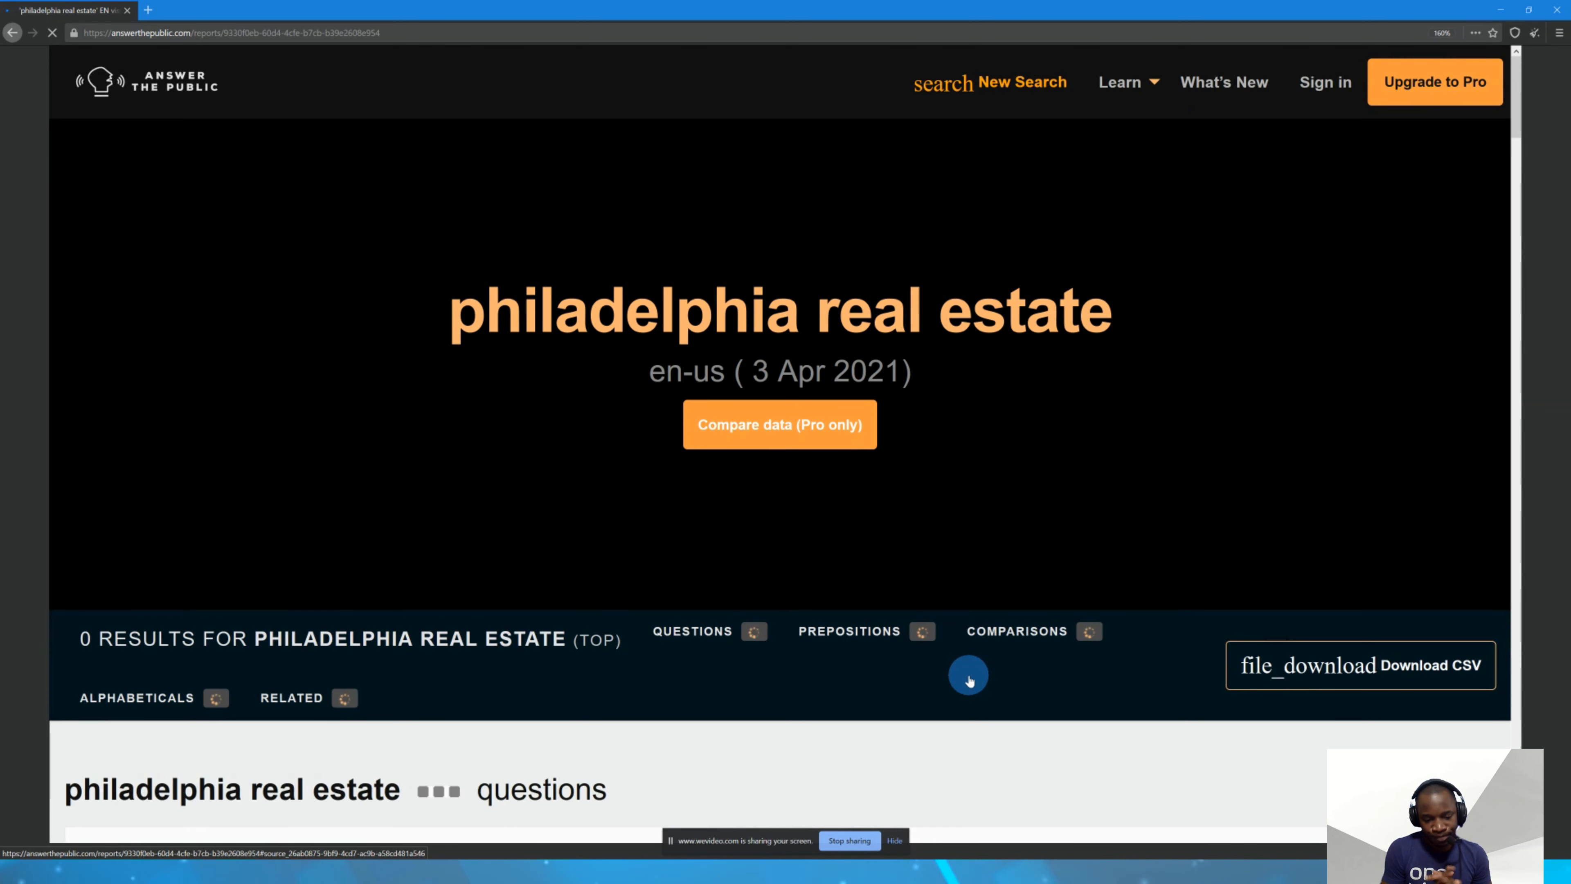
- Examine the diagram of question ideas for philadelphia real estate, grouped by words such as are, how, will, when and where
scroll(950, 671, "down", 5)
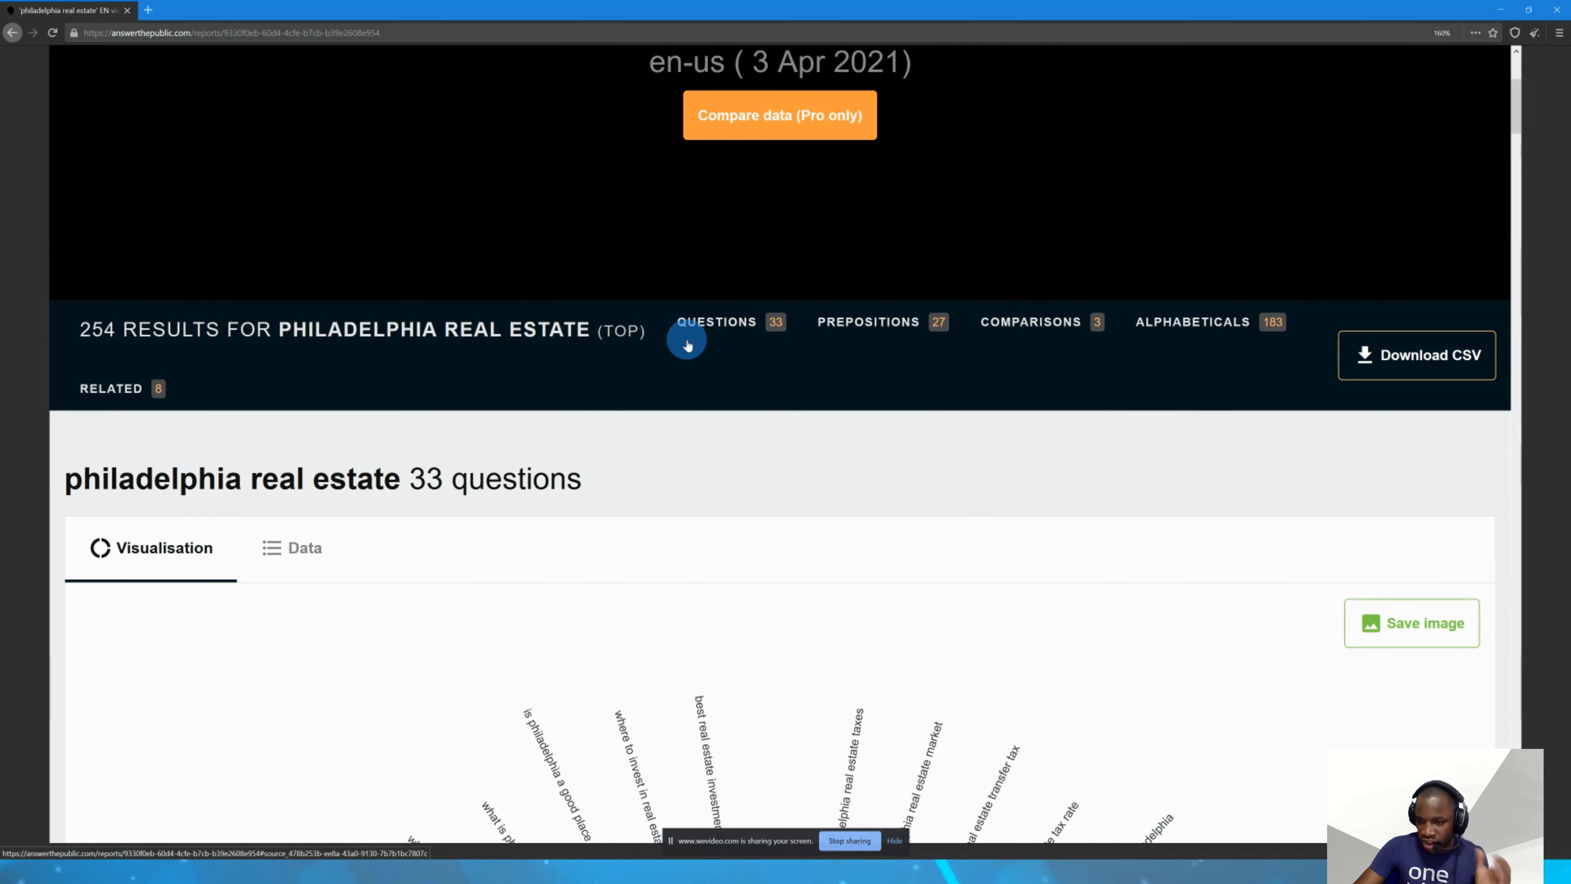
scroll(748, 320, "down", 5)
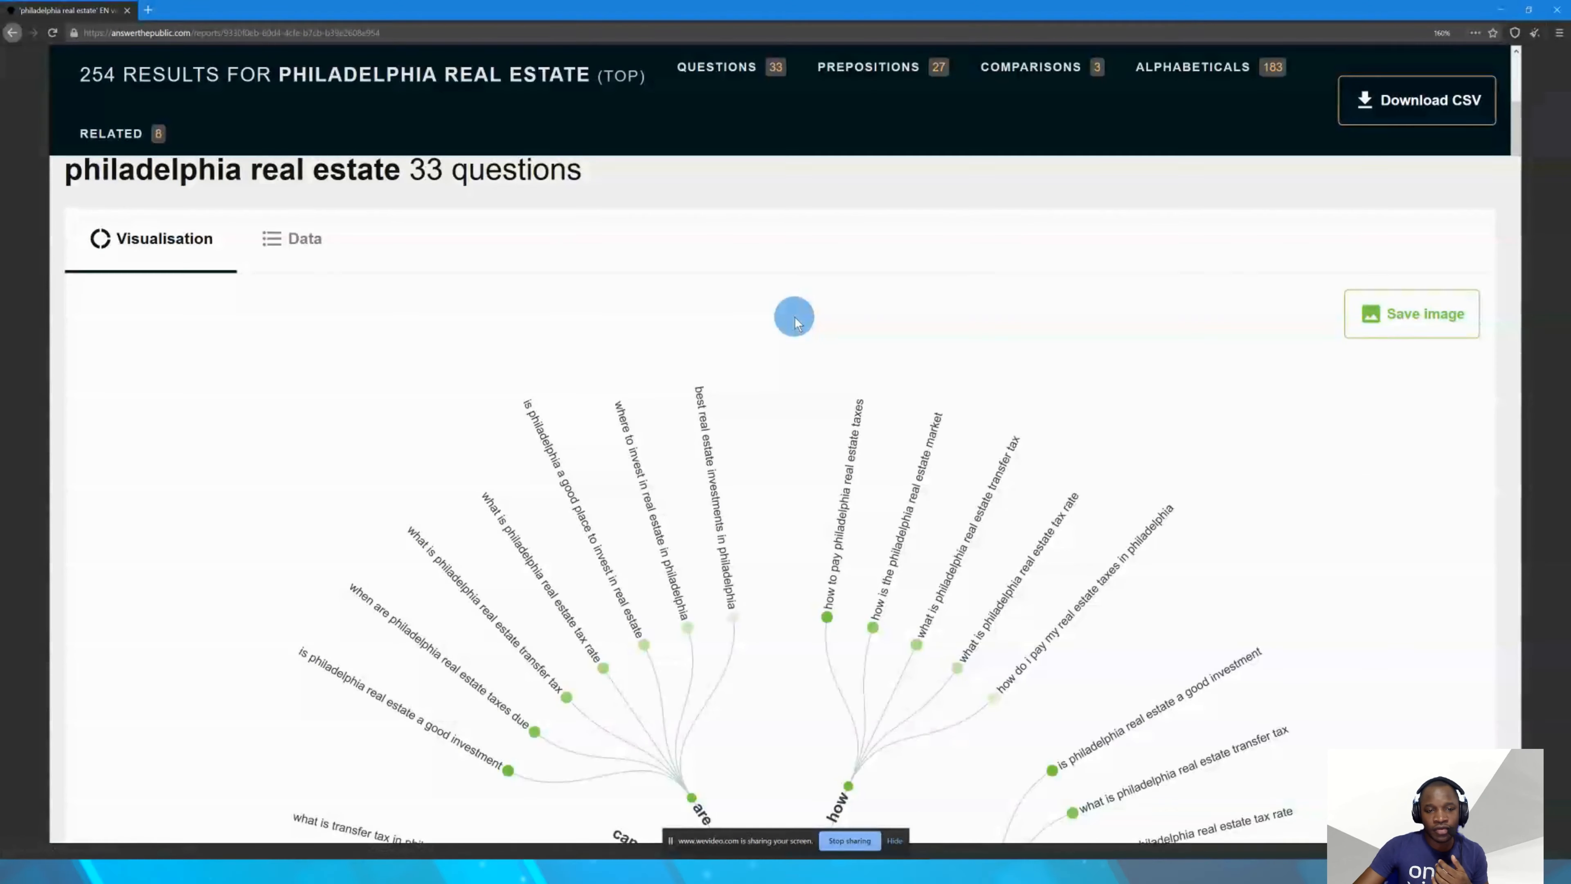
scroll(791, 321, "down", 6)
scroll(379, 357, "up", 10)
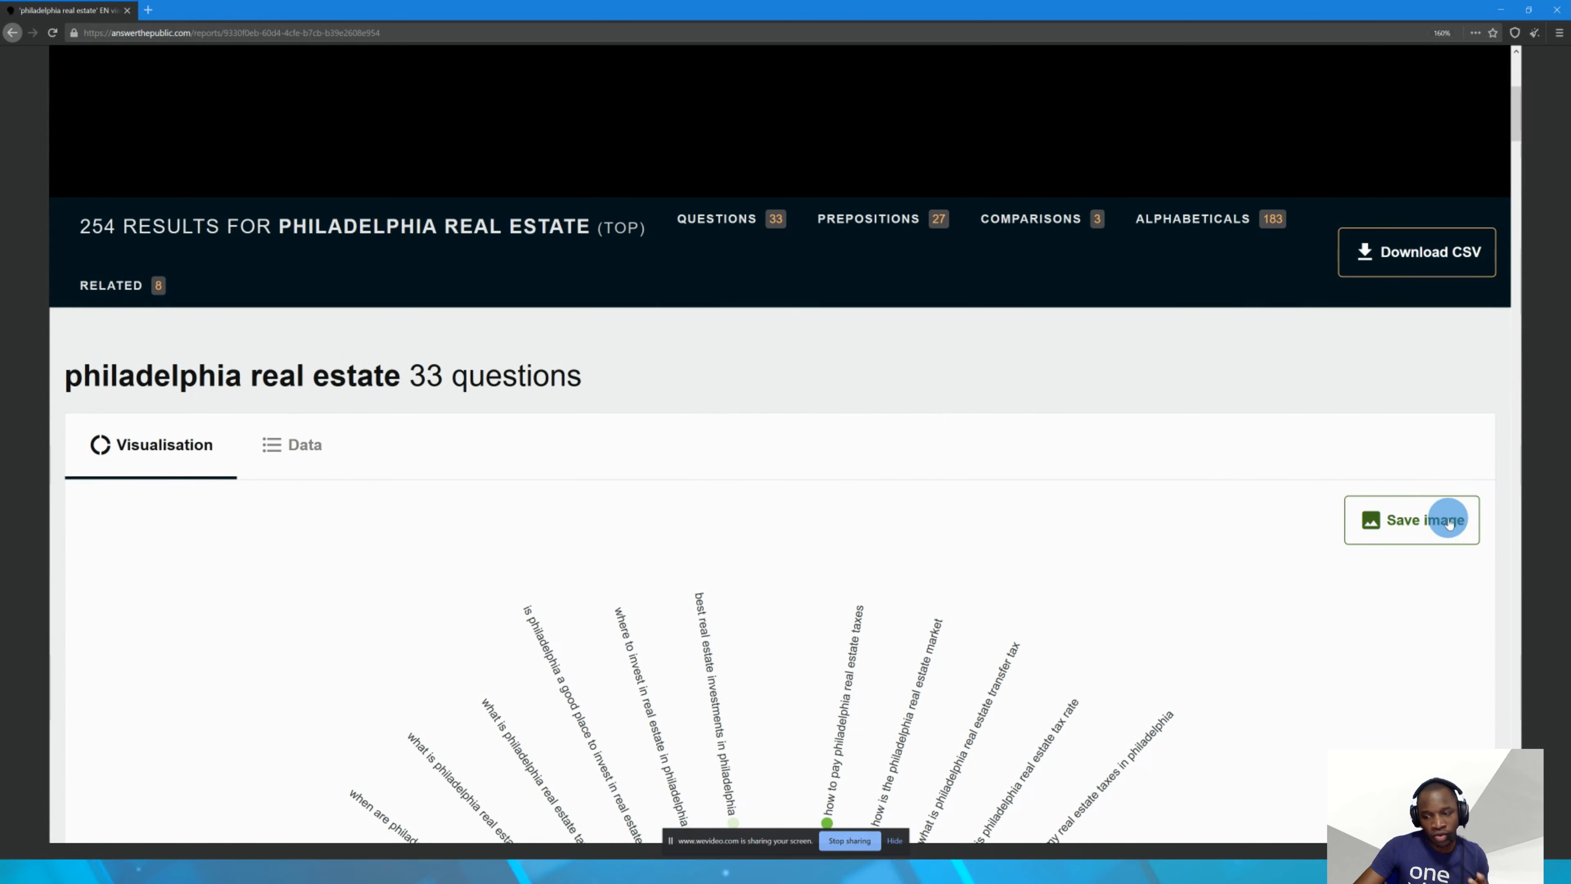
scroll(790, 472, "down", 8)
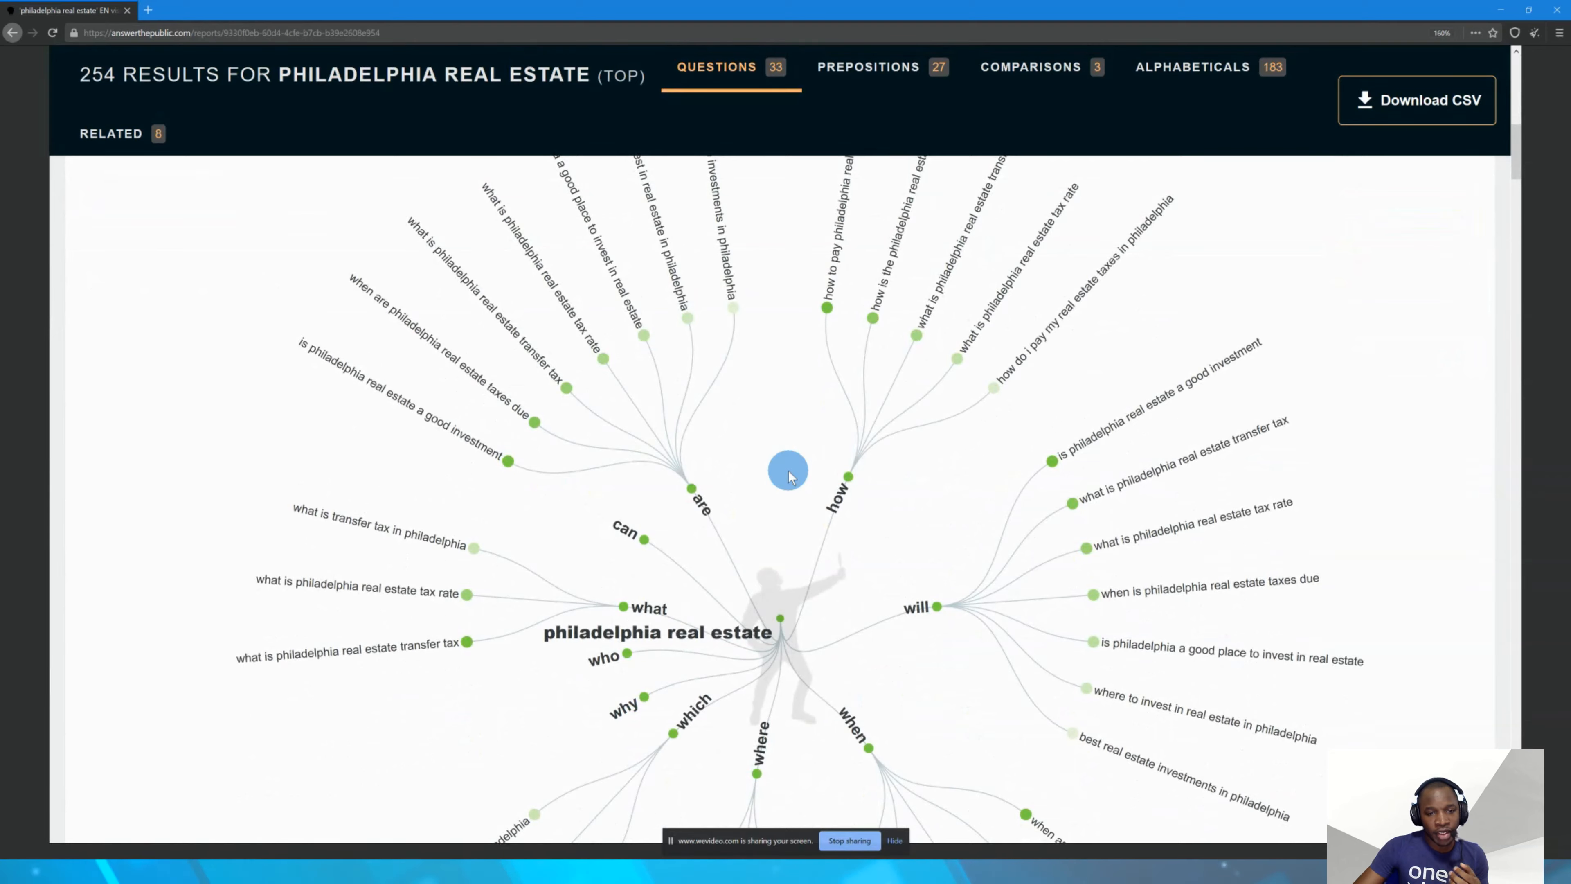
scroll(789, 474, "up", 7)
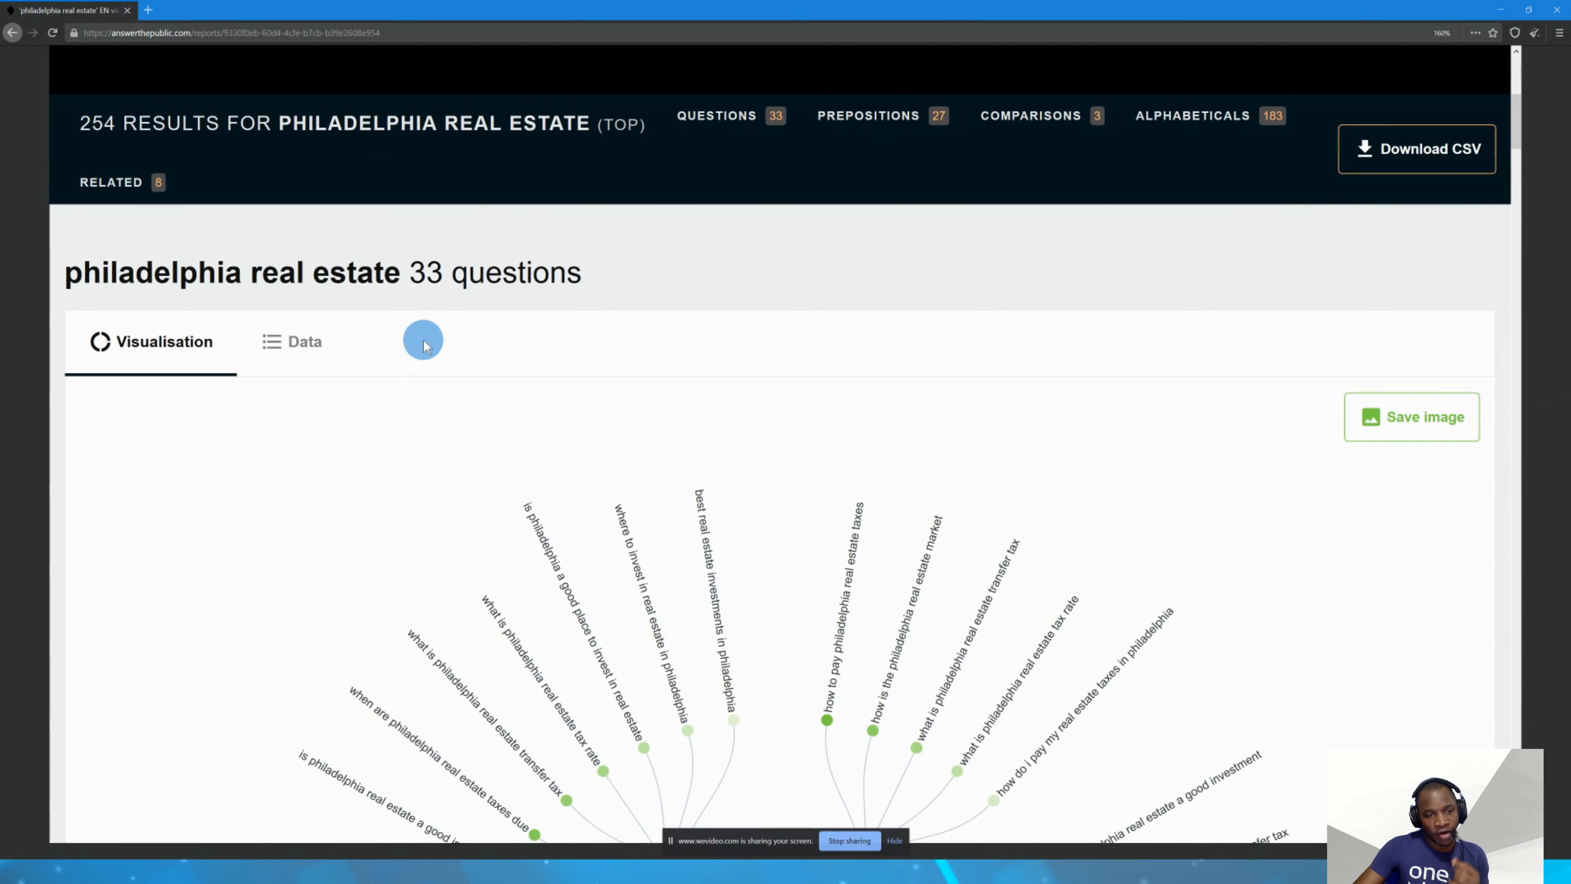
scroll(699, 400, "down", 7)
scroll(714, 378, "up", 4)
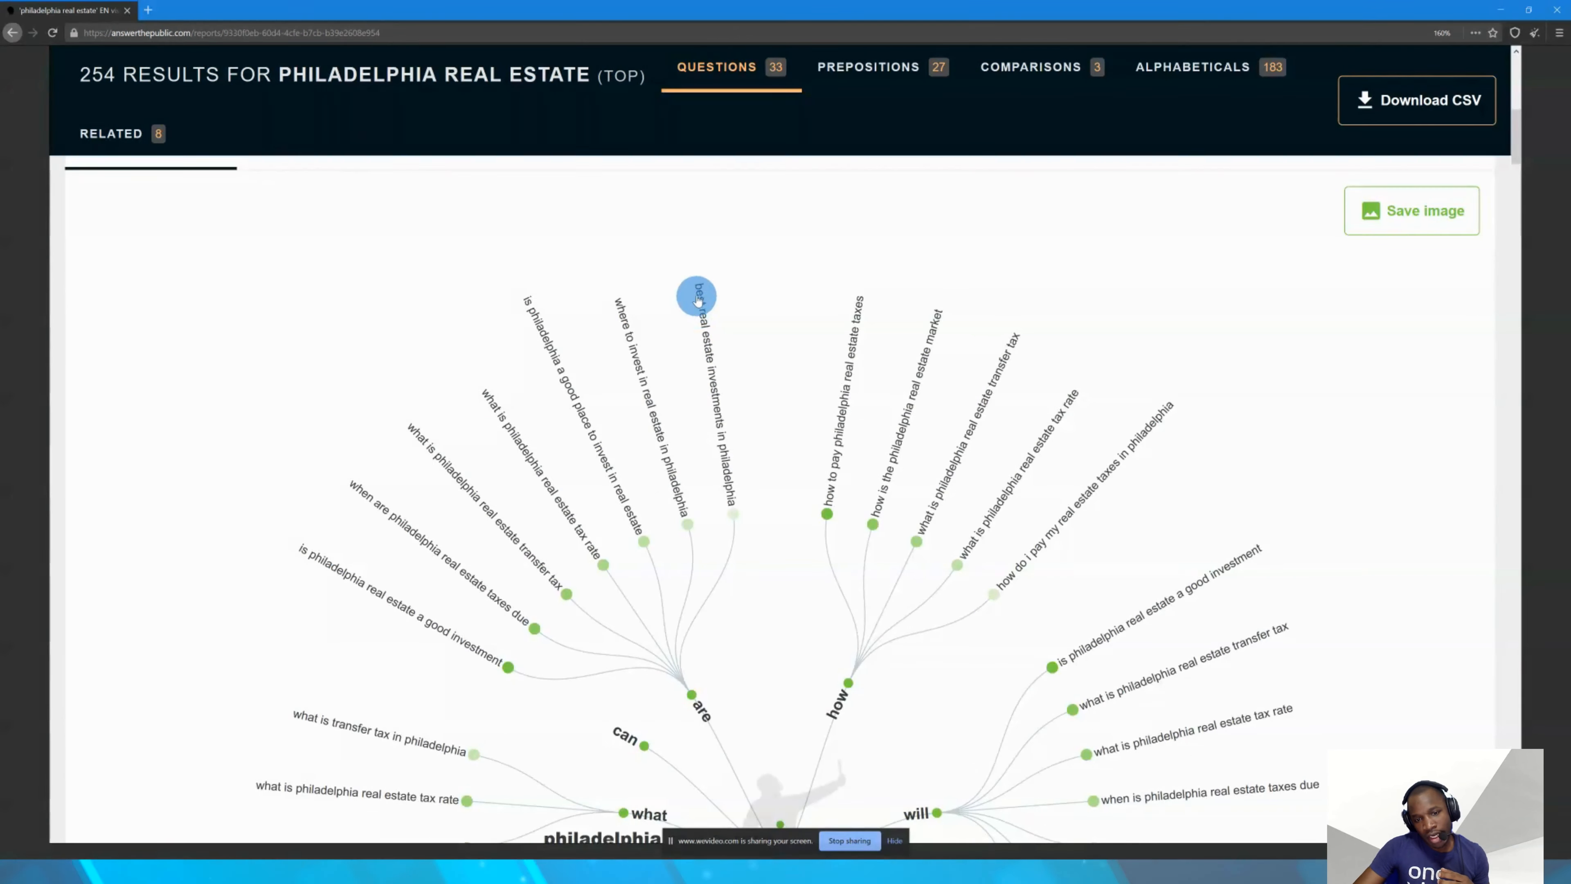
scroll(704, 312, "down", 3)
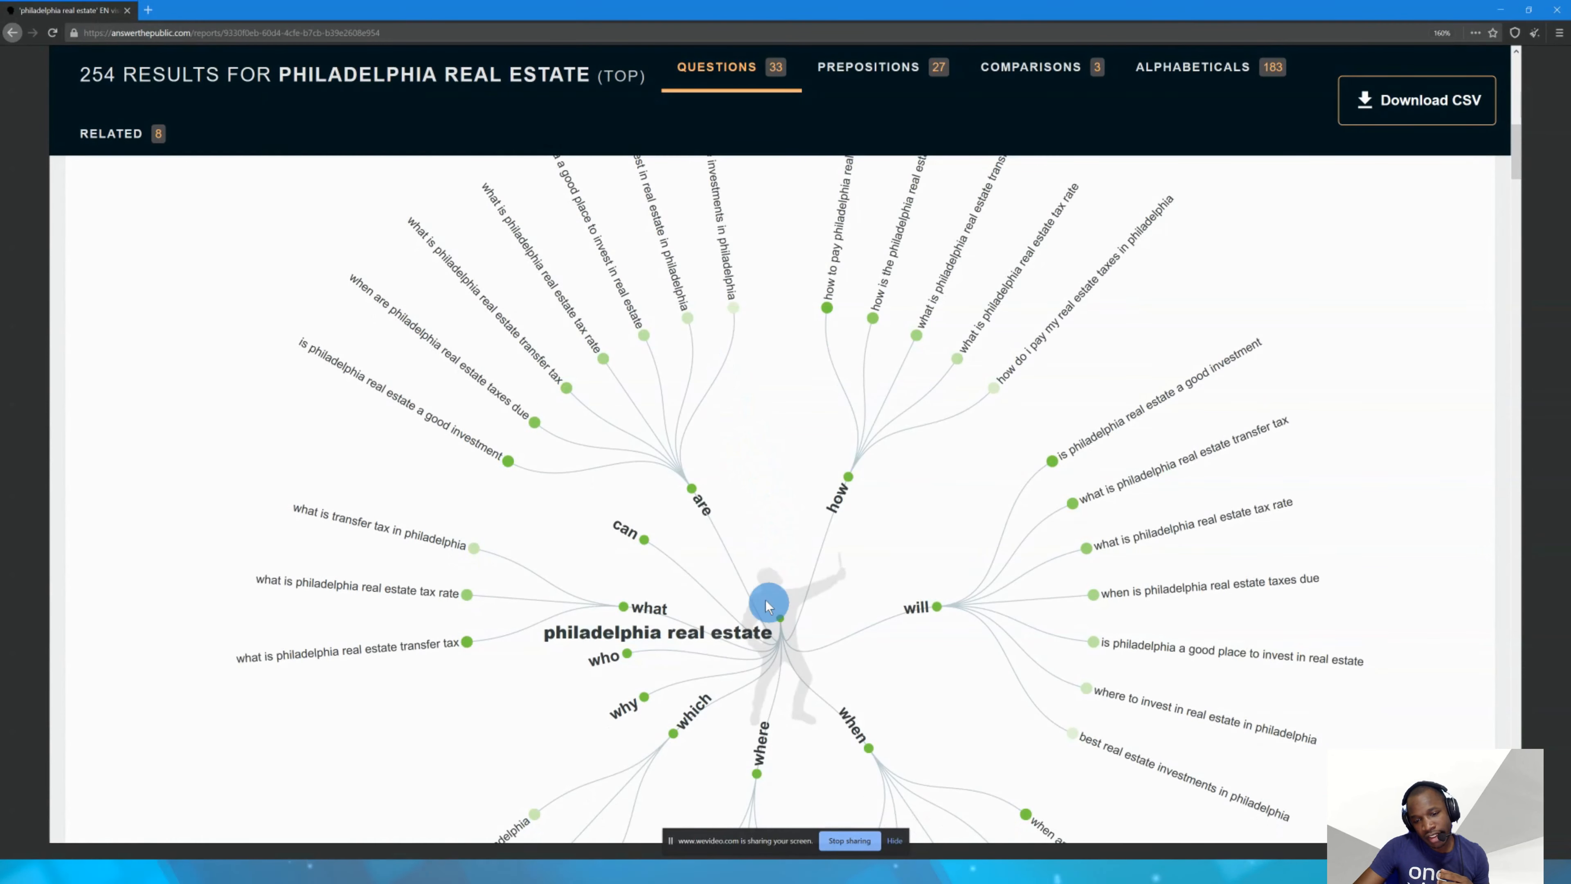
scroll(687, 347, "up", 3)
scroll(726, 326, "down", 13)
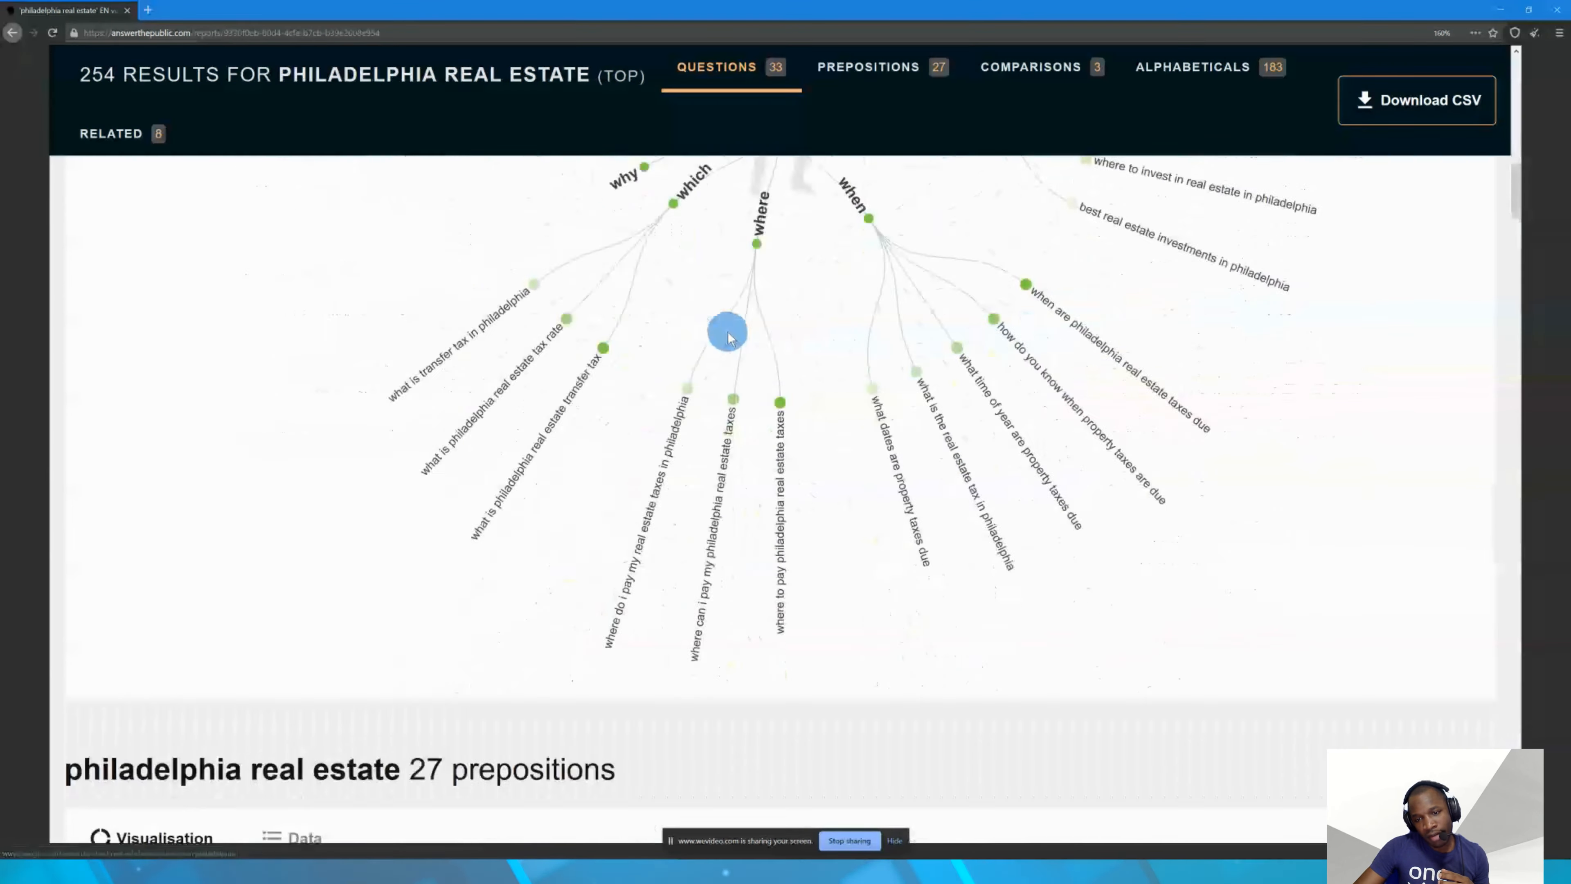
scroll(742, 350, "up", 10)
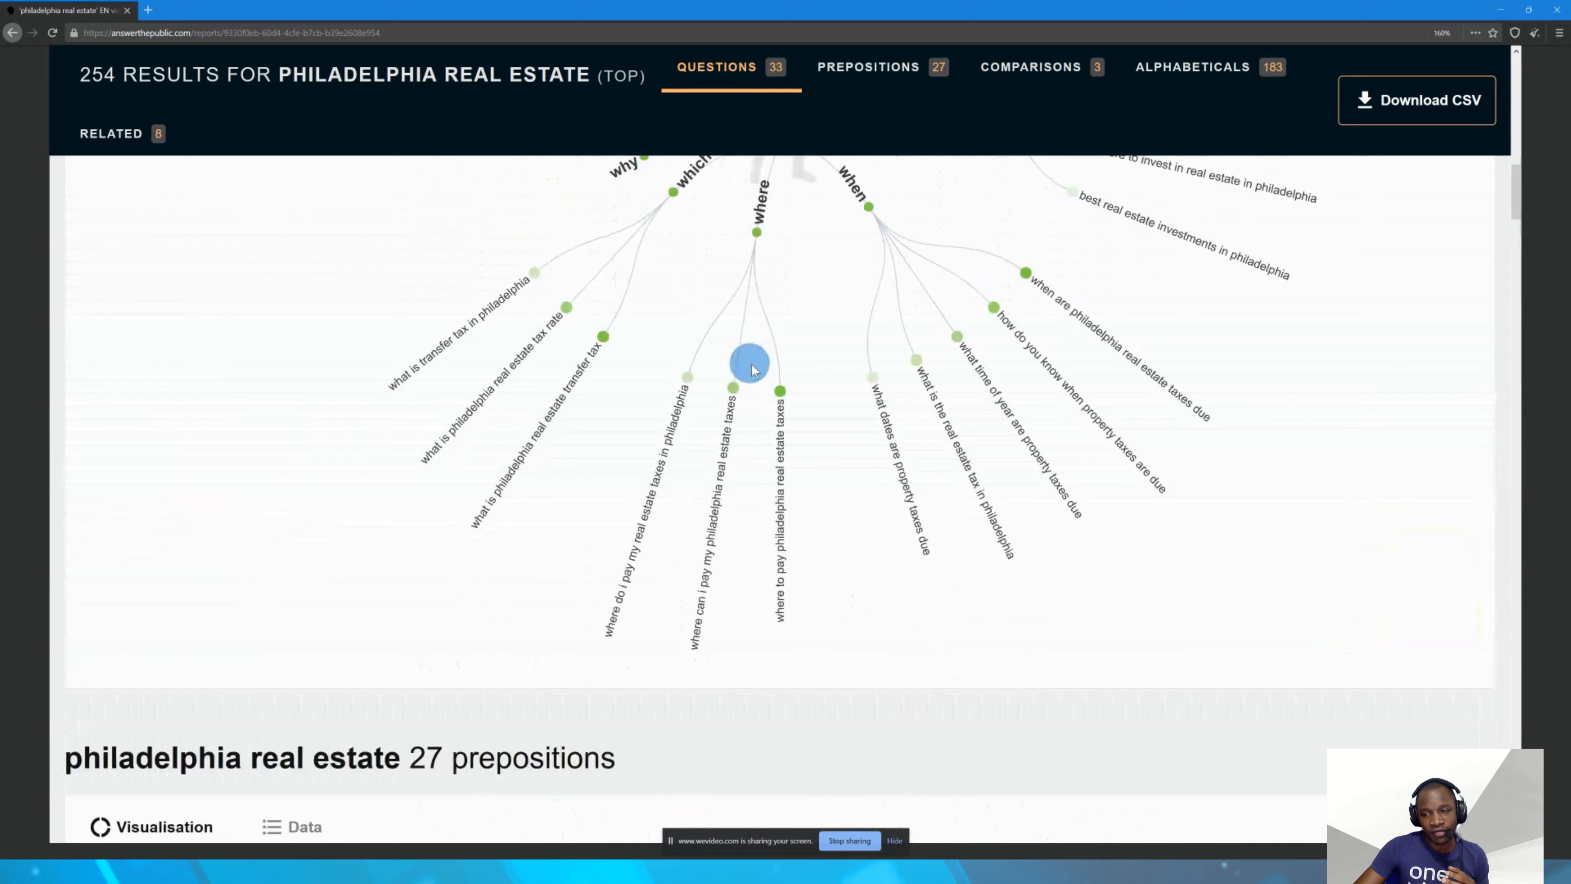
scroll(801, 397, "down", 13)
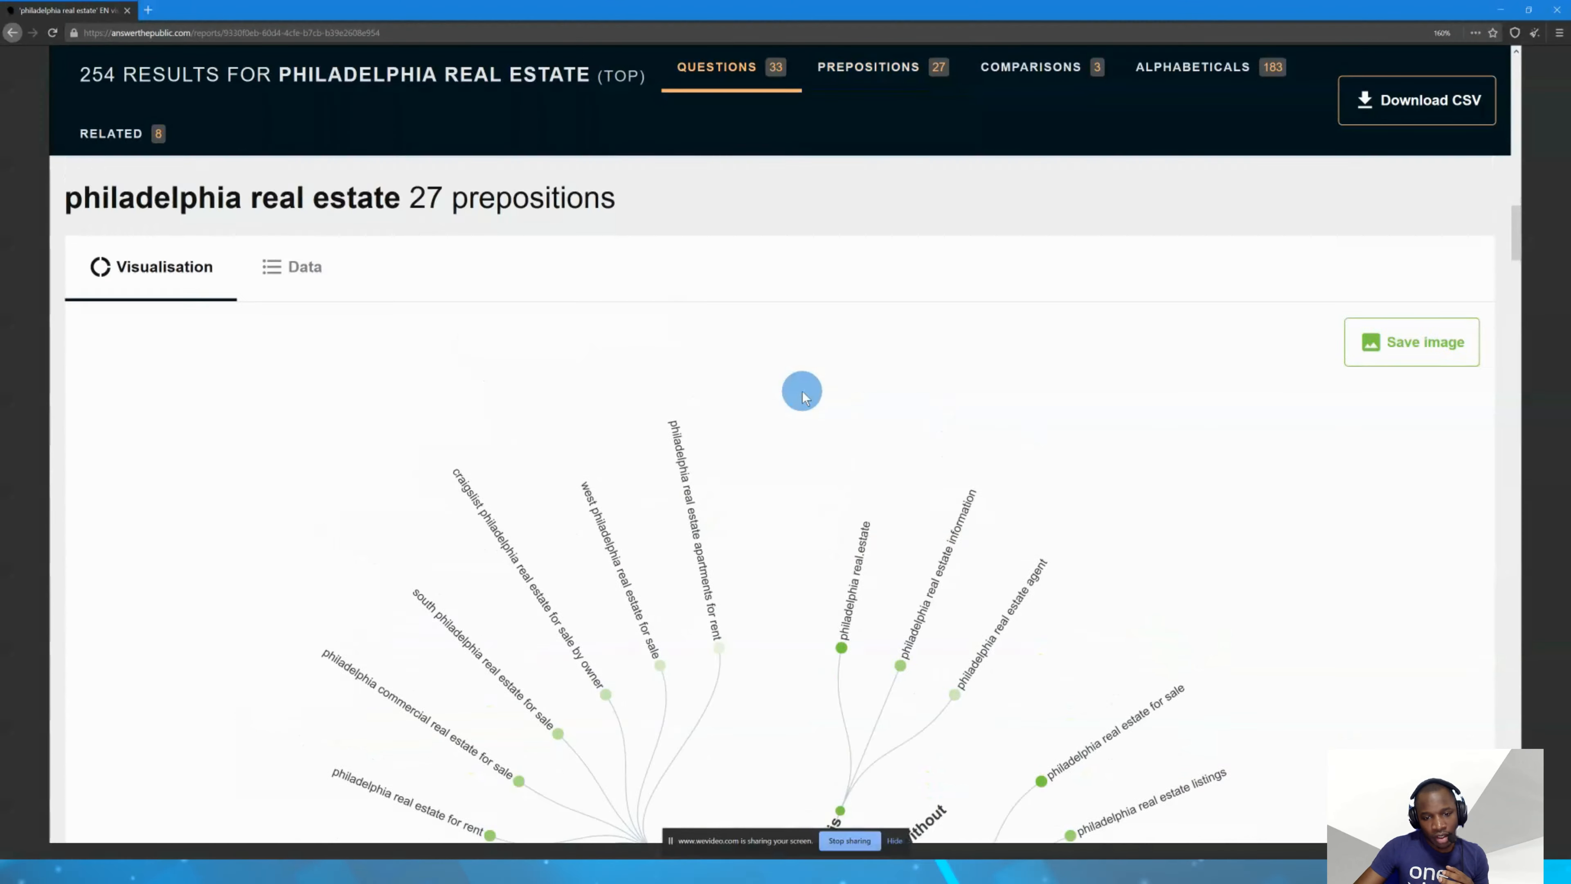
scroll(802, 396, "up", 10)
scroll(747, 536, "up", 10)
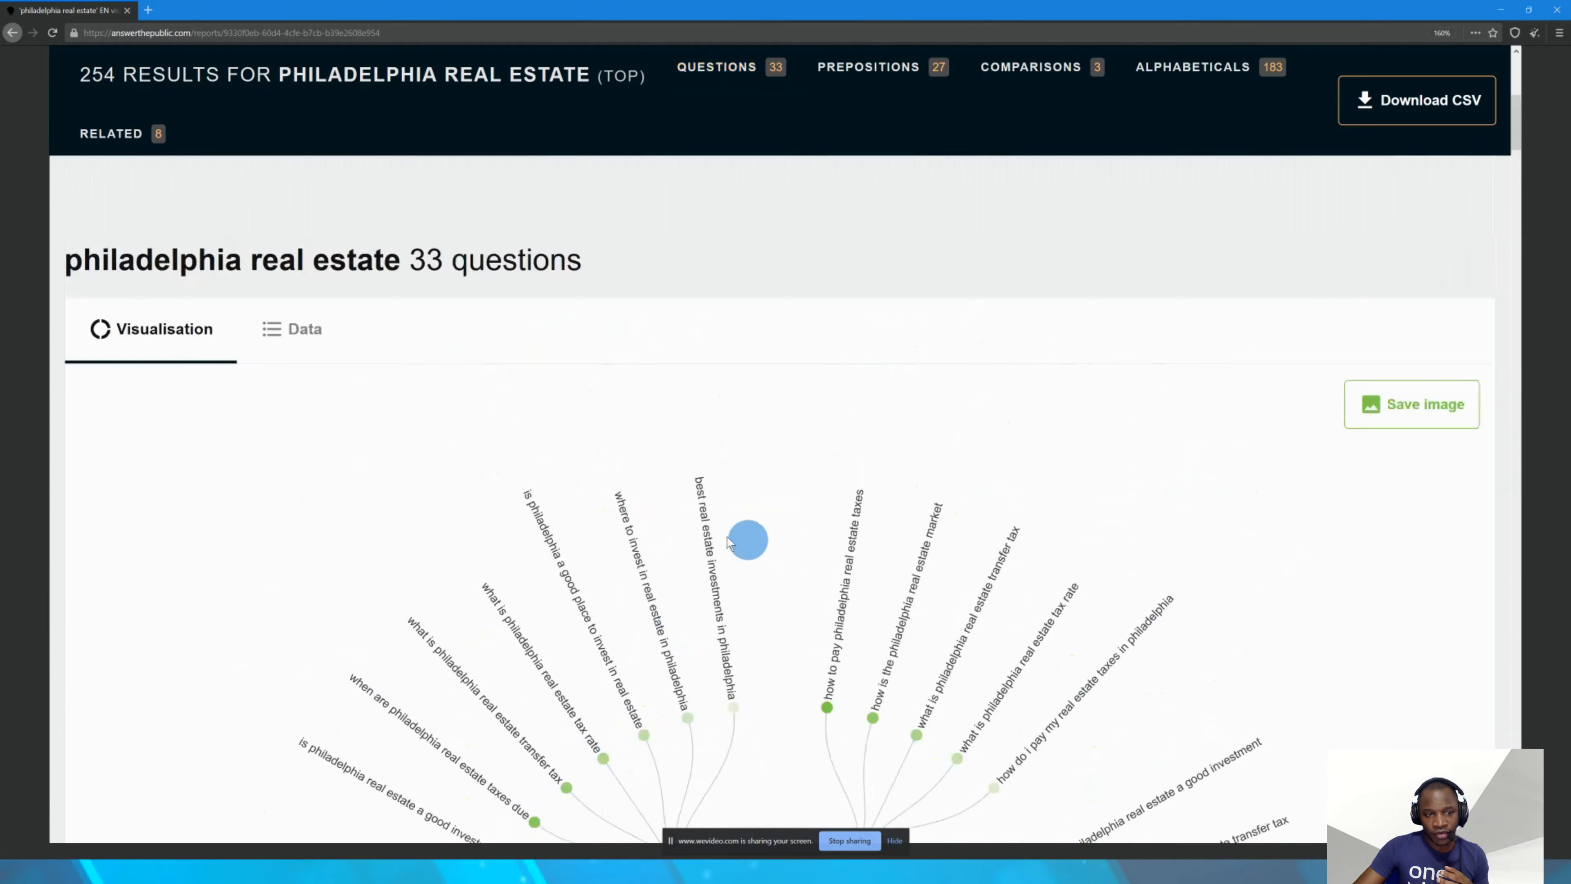
scroll(586, 532, "down", 5)
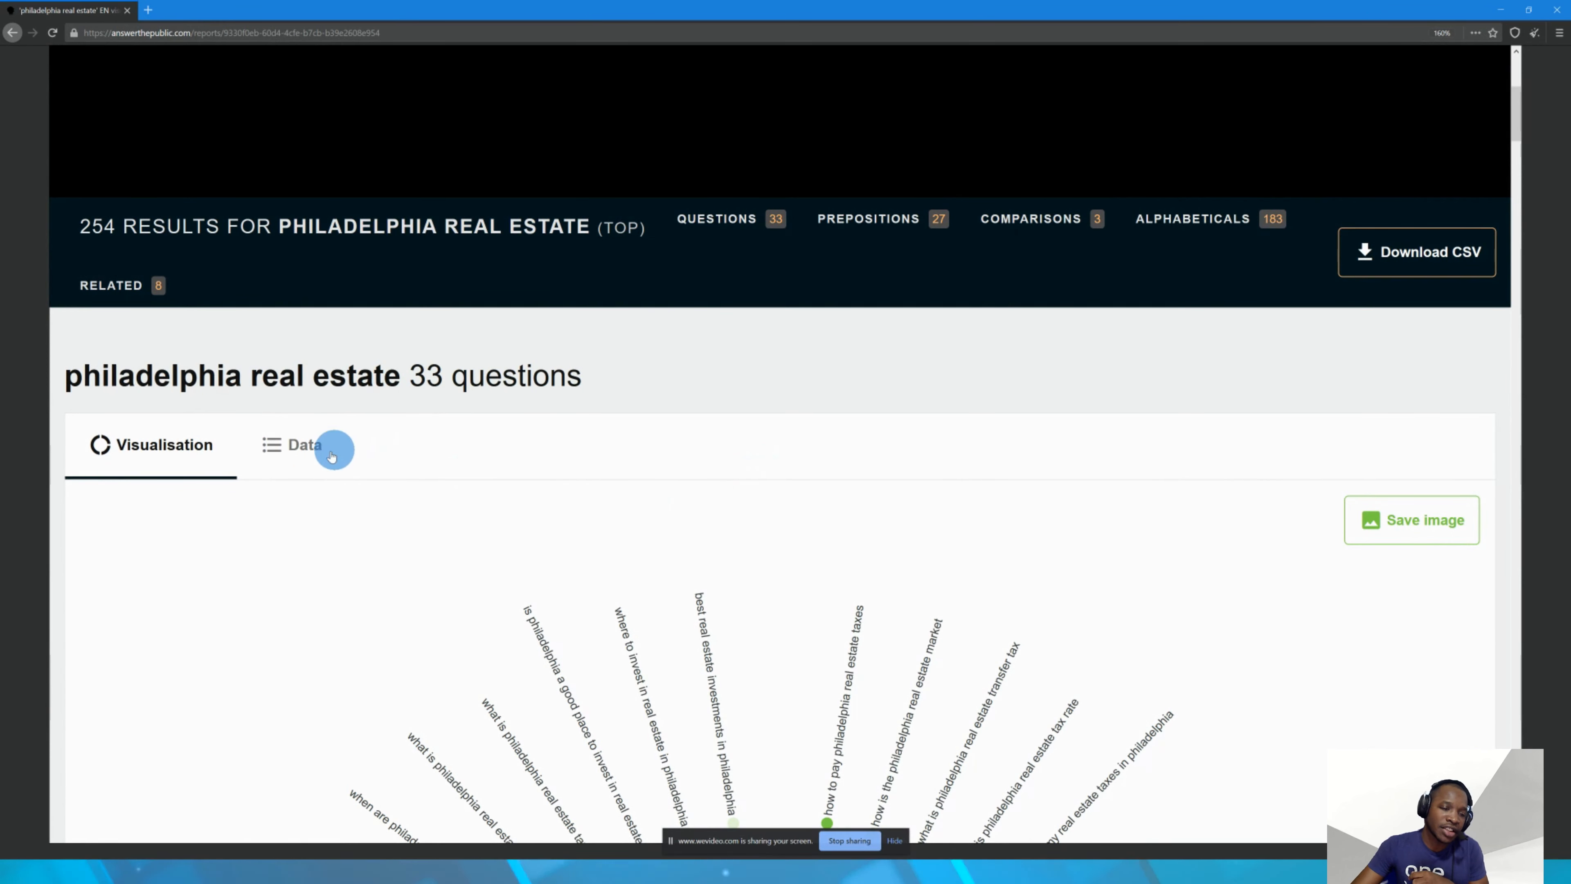
- Show the question ideas as data lists and read through the groups from "are" to "will"
left_click(303, 459)
scroll(491, 458, "down", 5)
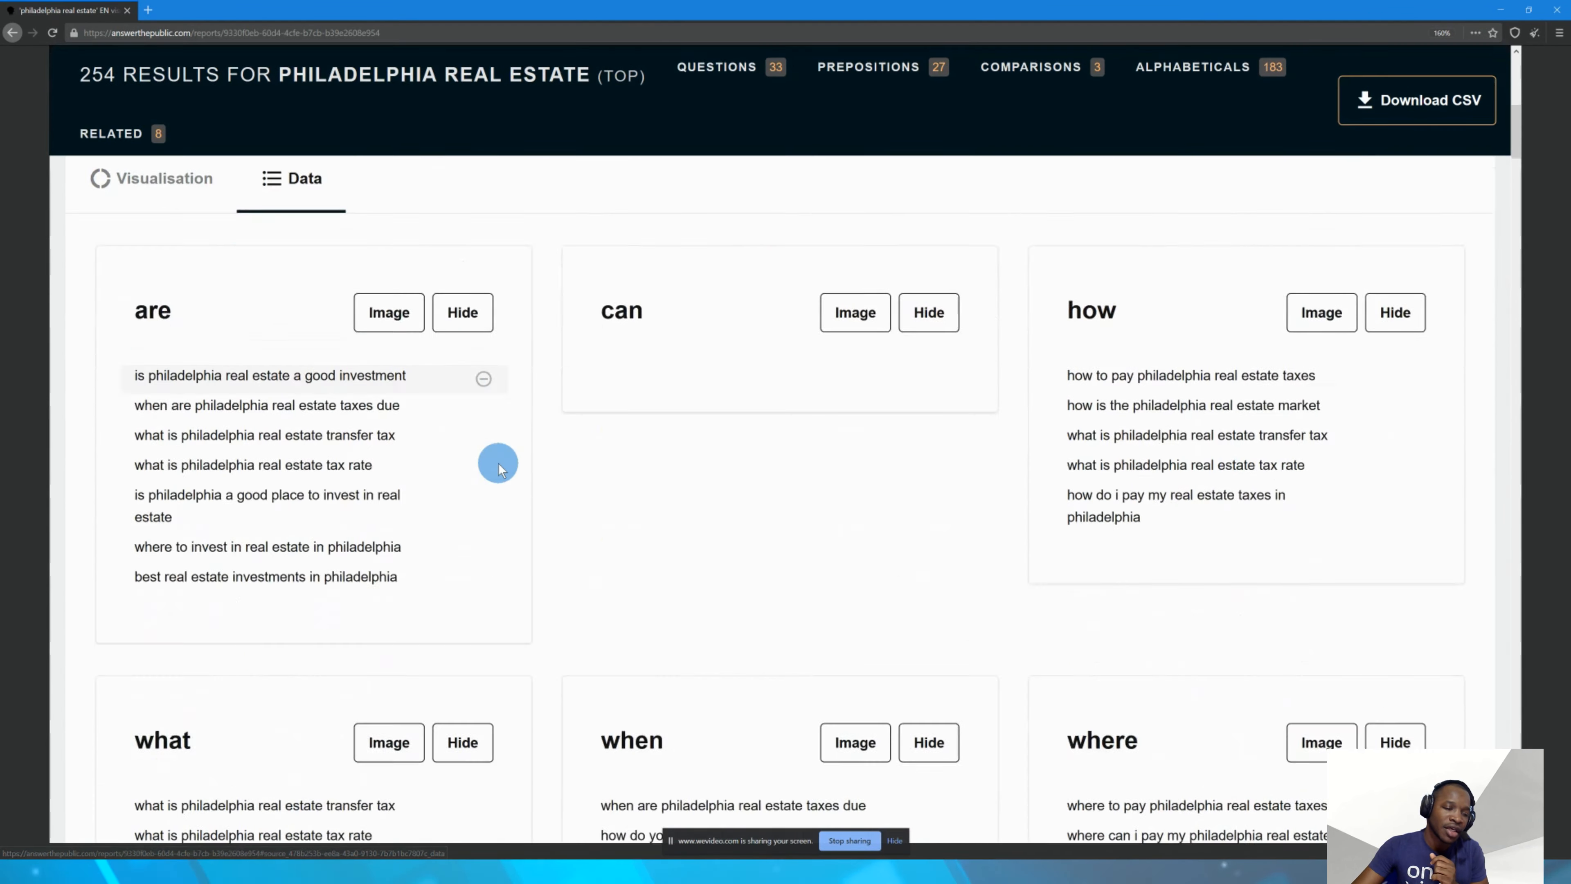
scroll(489, 462, "up", 5)
scroll(488, 464, "down", 4)
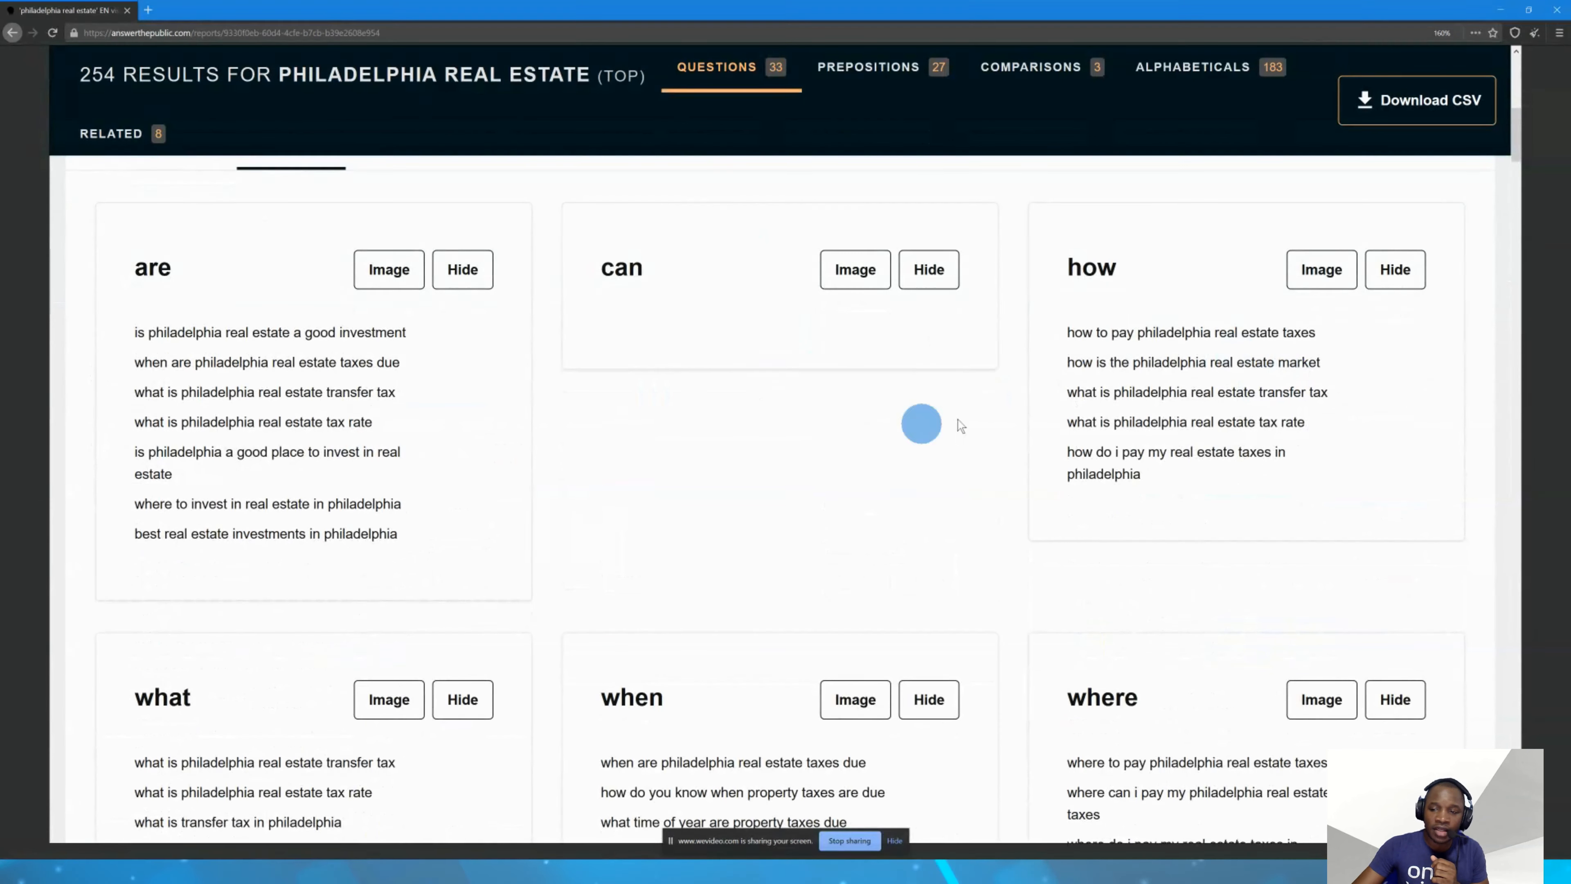
scroll(280, 351, "up", 1)
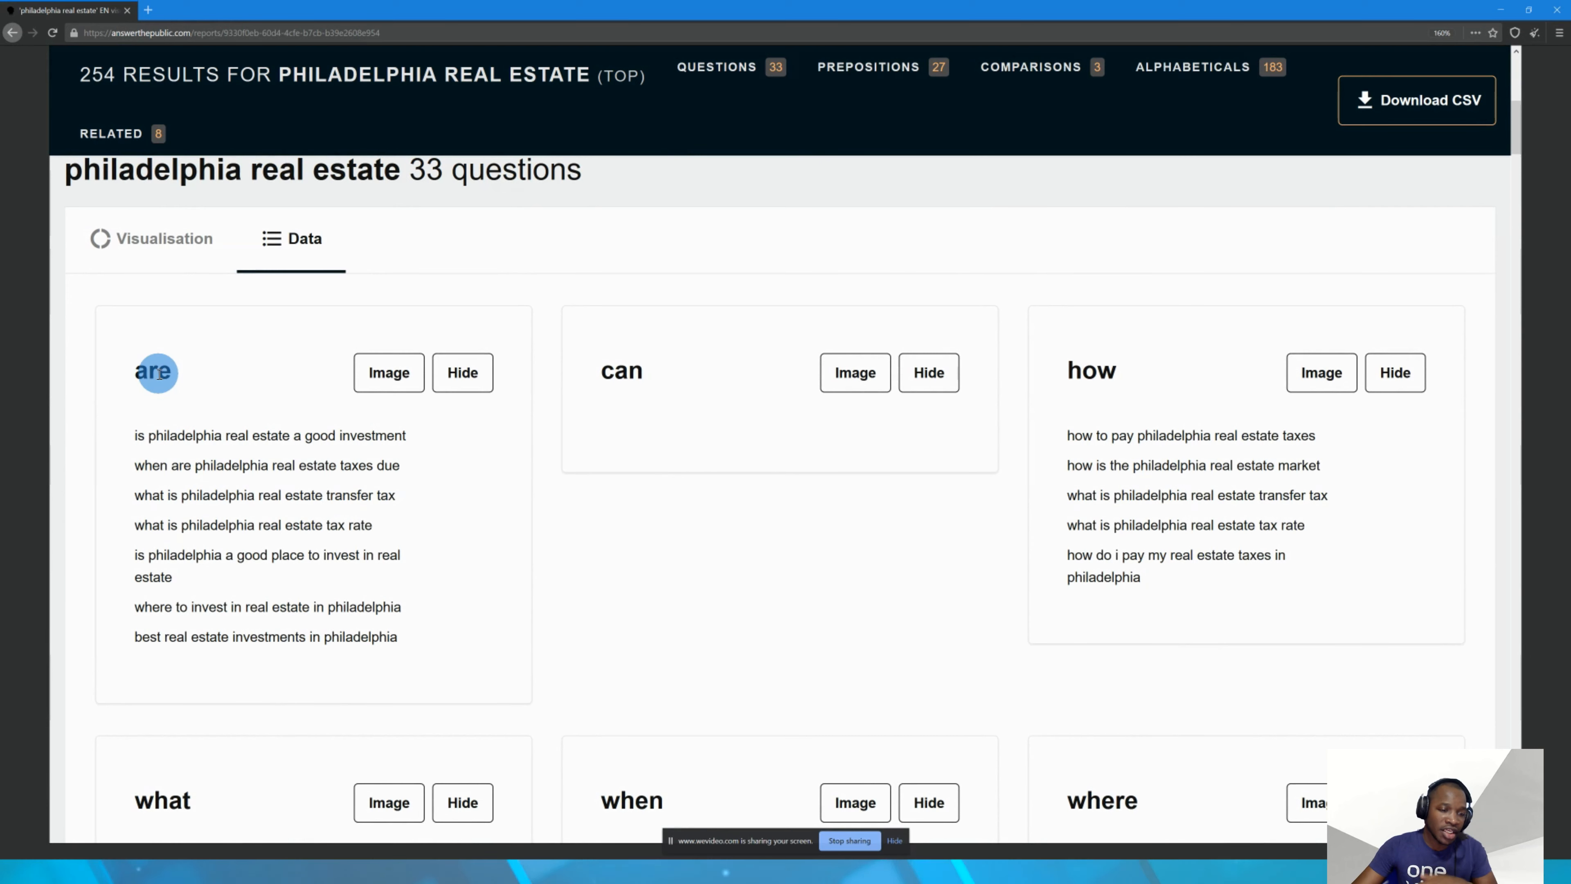
scroll(253, 415, "down", 2)
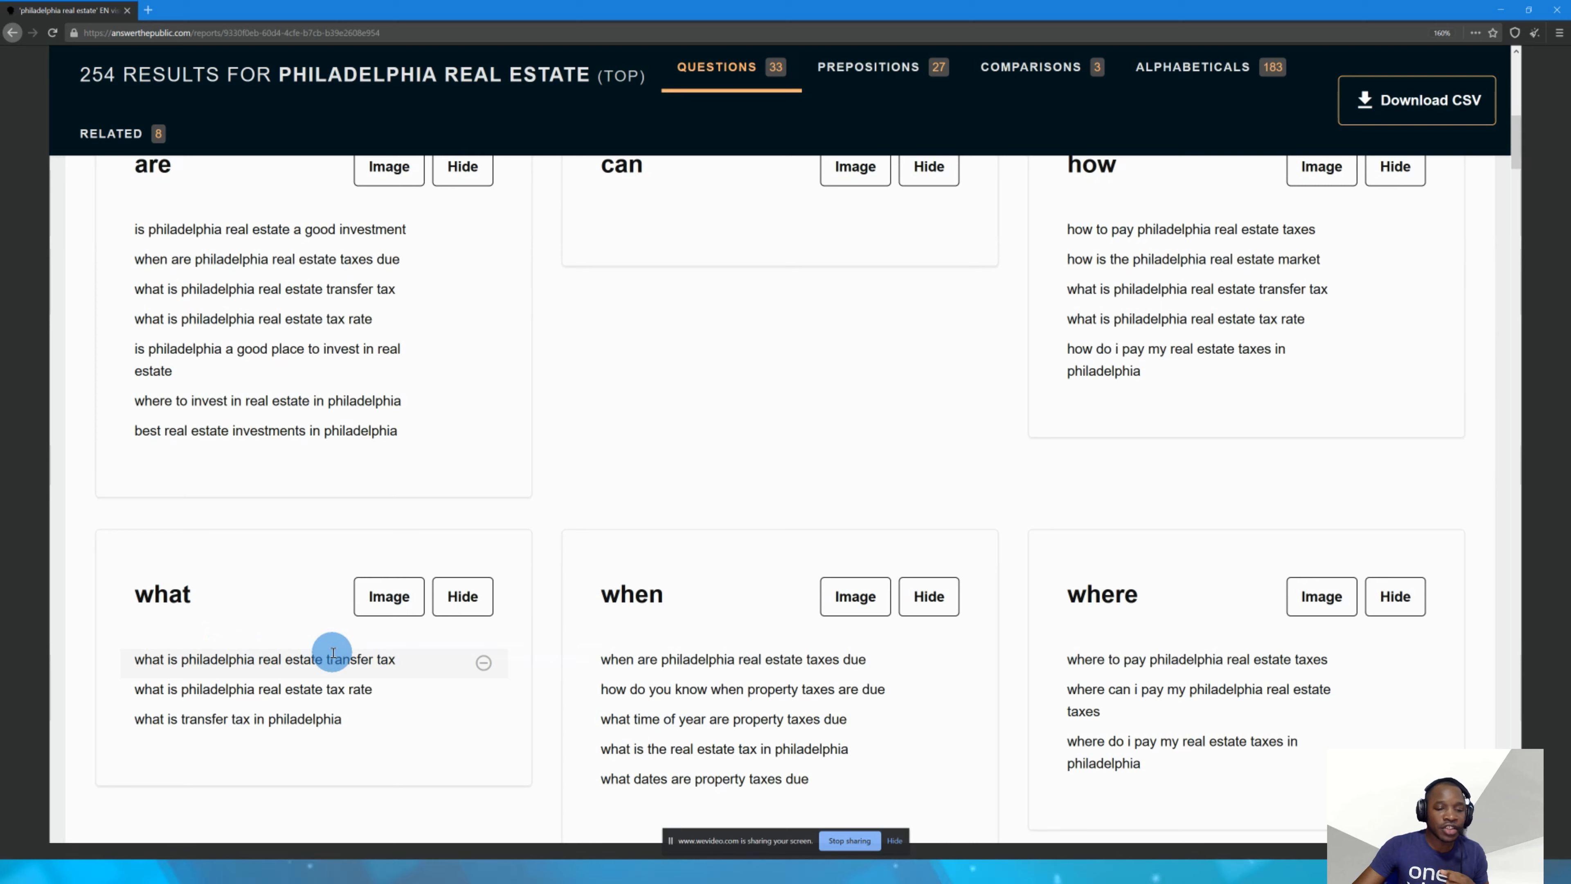
scroll(557, 606, "down", 2)
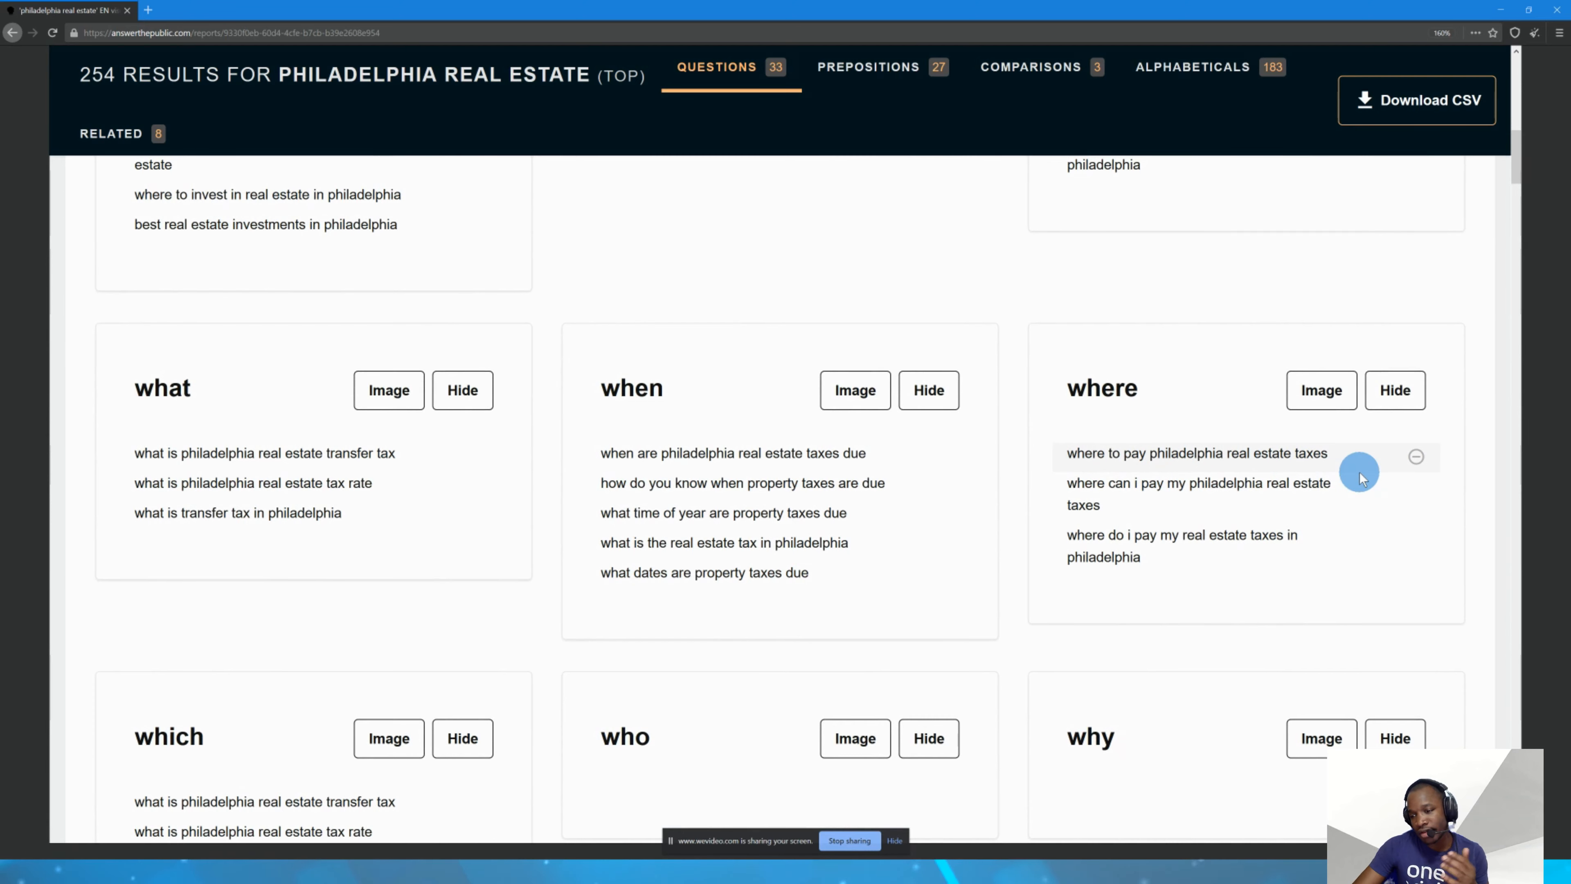
scroll(1133, 470, "down", 7)
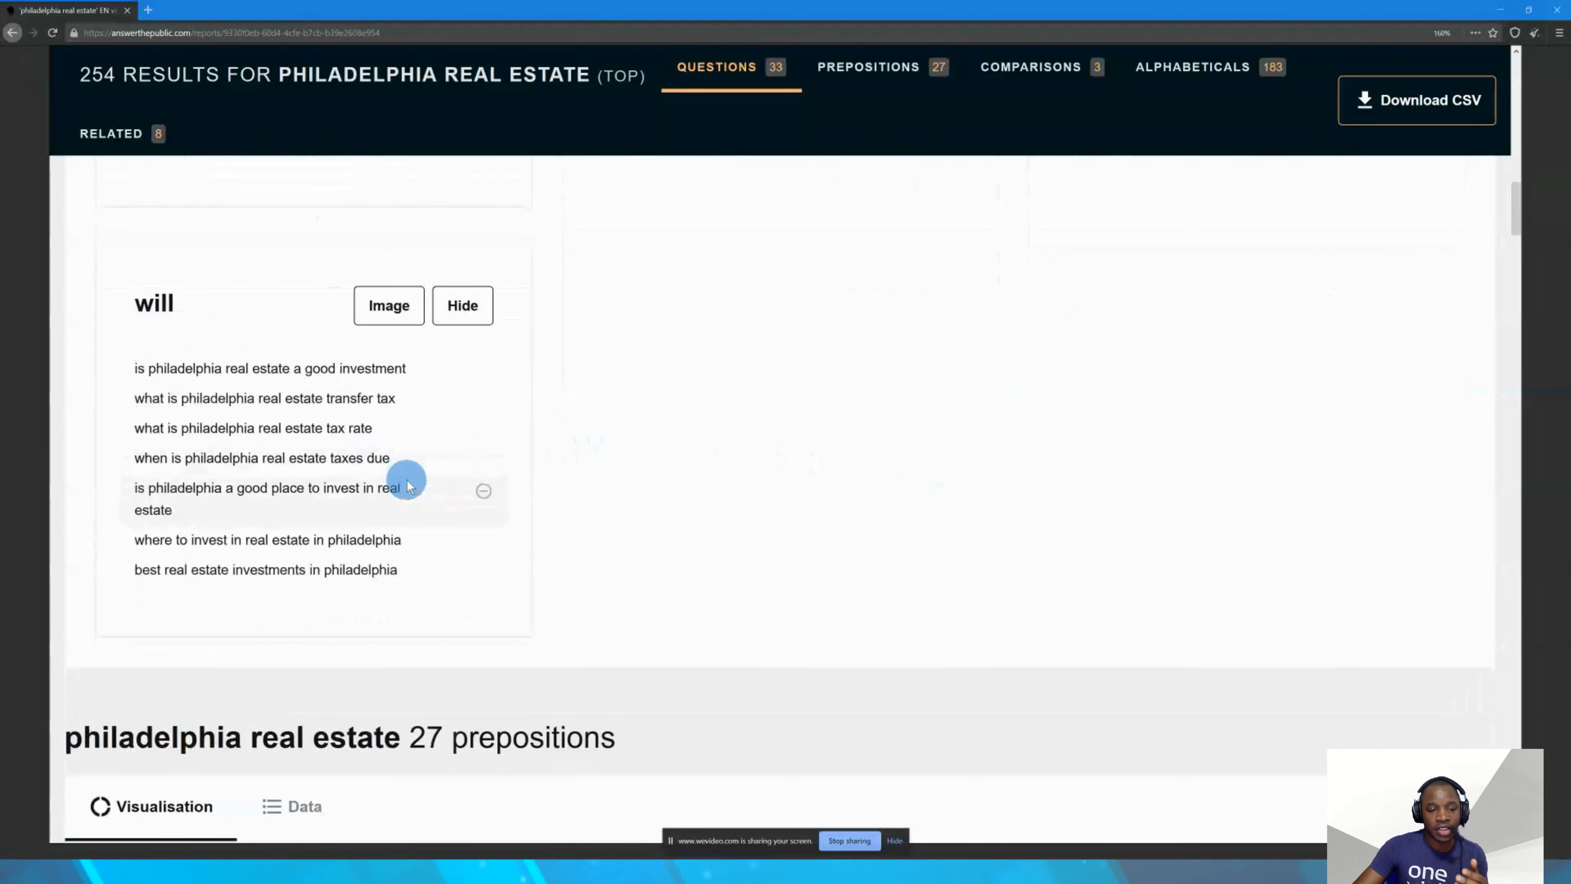
- Show the preposition ideas as data lists and read through the groups from "can" to "without"
scroll(408, 486, "down", 10)
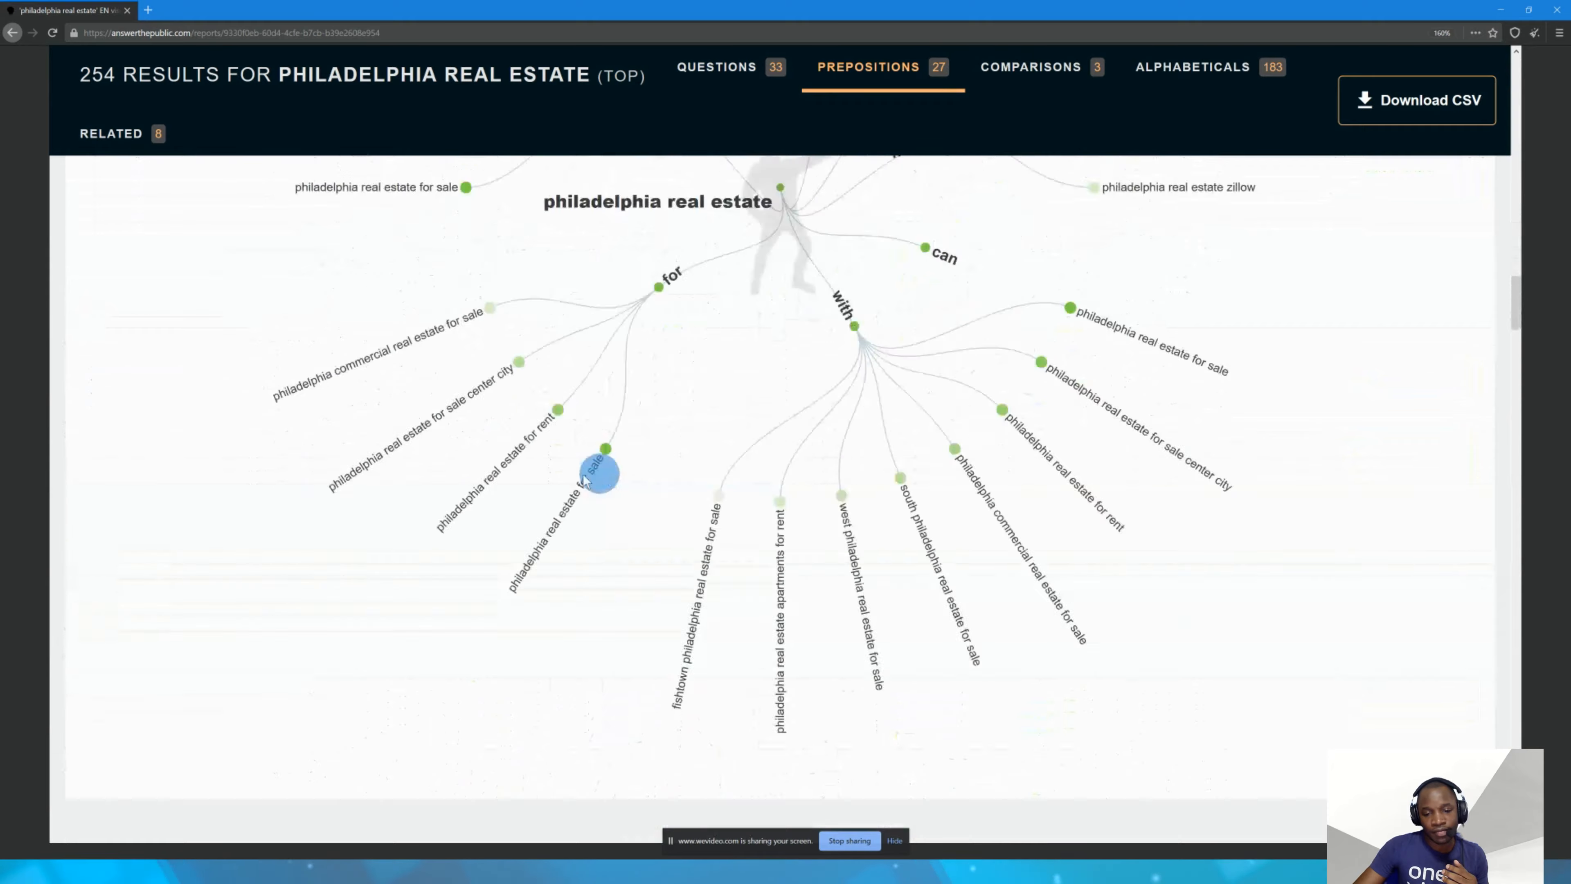
scroll(583, 475, "up", 11)
scroll(328, 646, "down", 5)
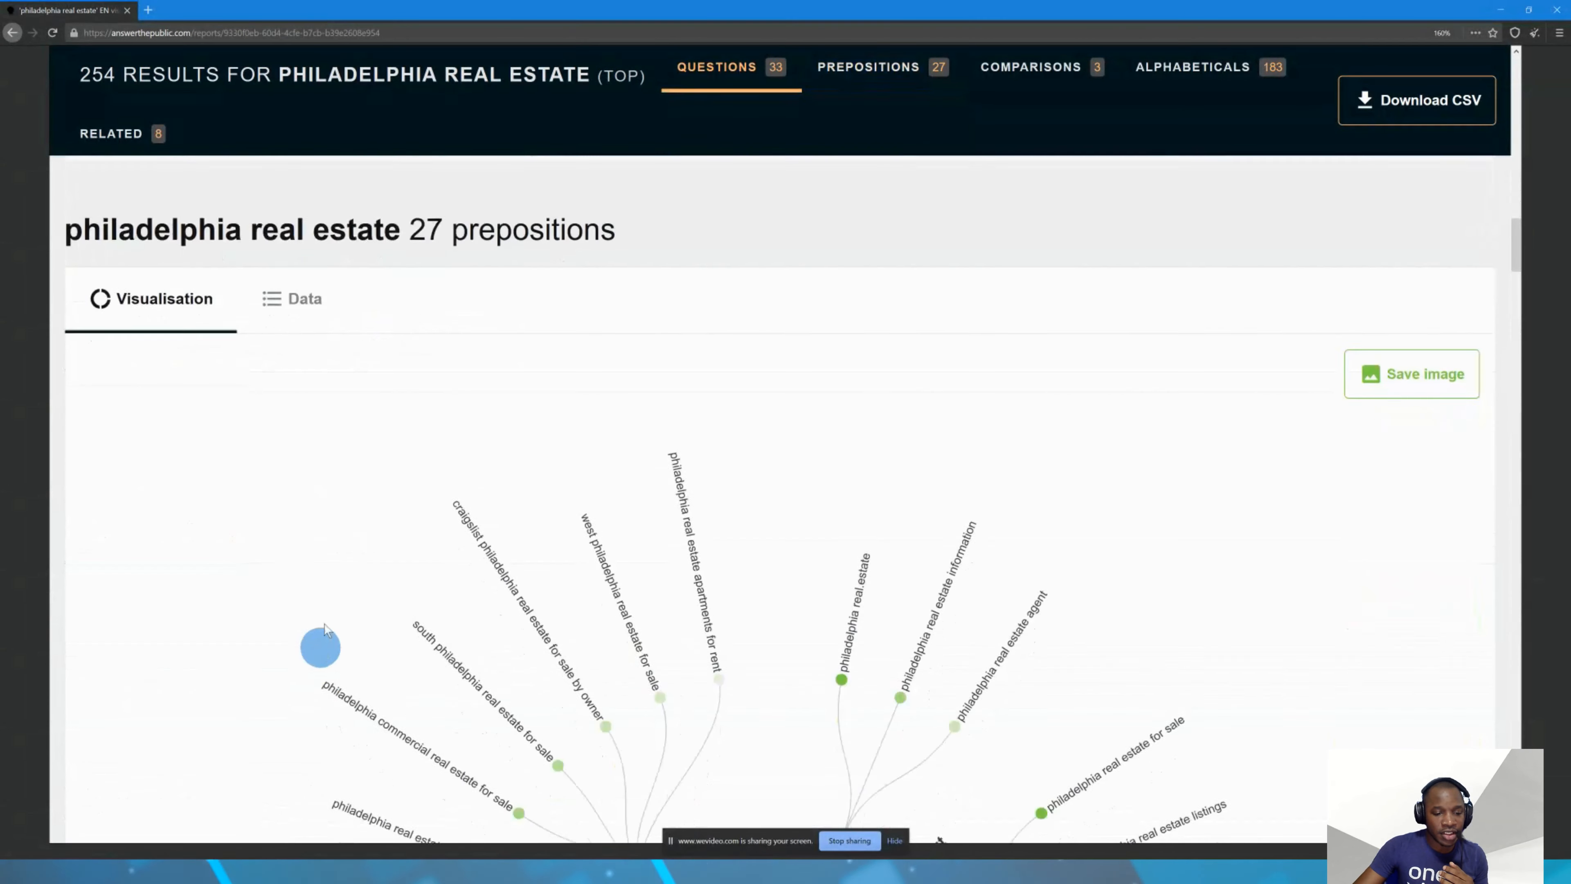
left_click(301, 286)
scroll(330, 341, "down", 3)
scroll(280, 326, "up", 3)
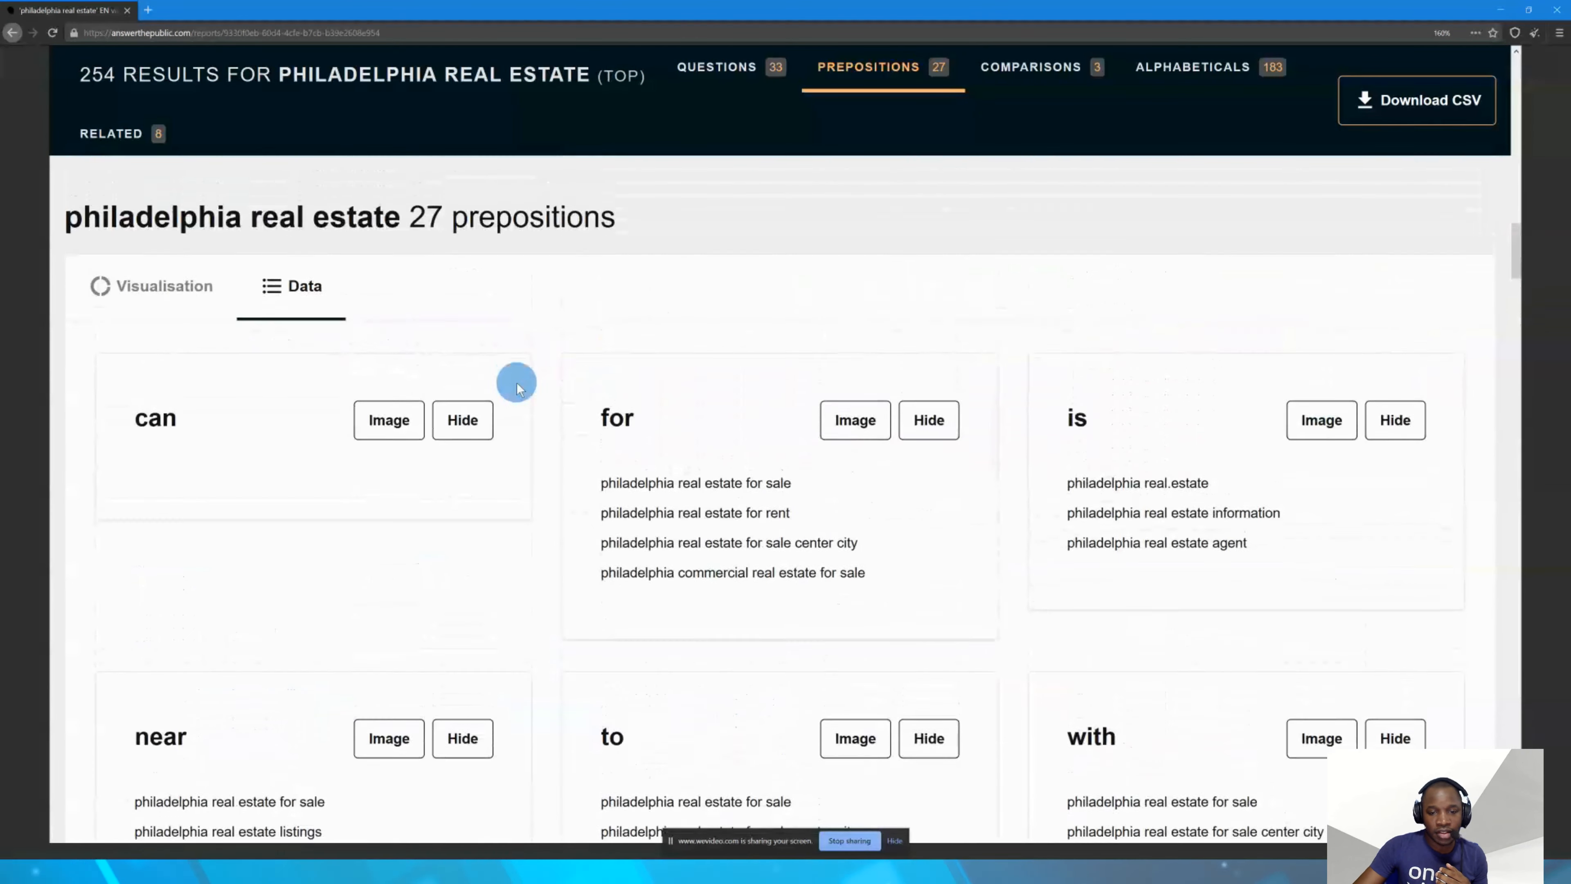
scroll(733, 355, "down", 4)
scroll(684, 597, "up", 5)
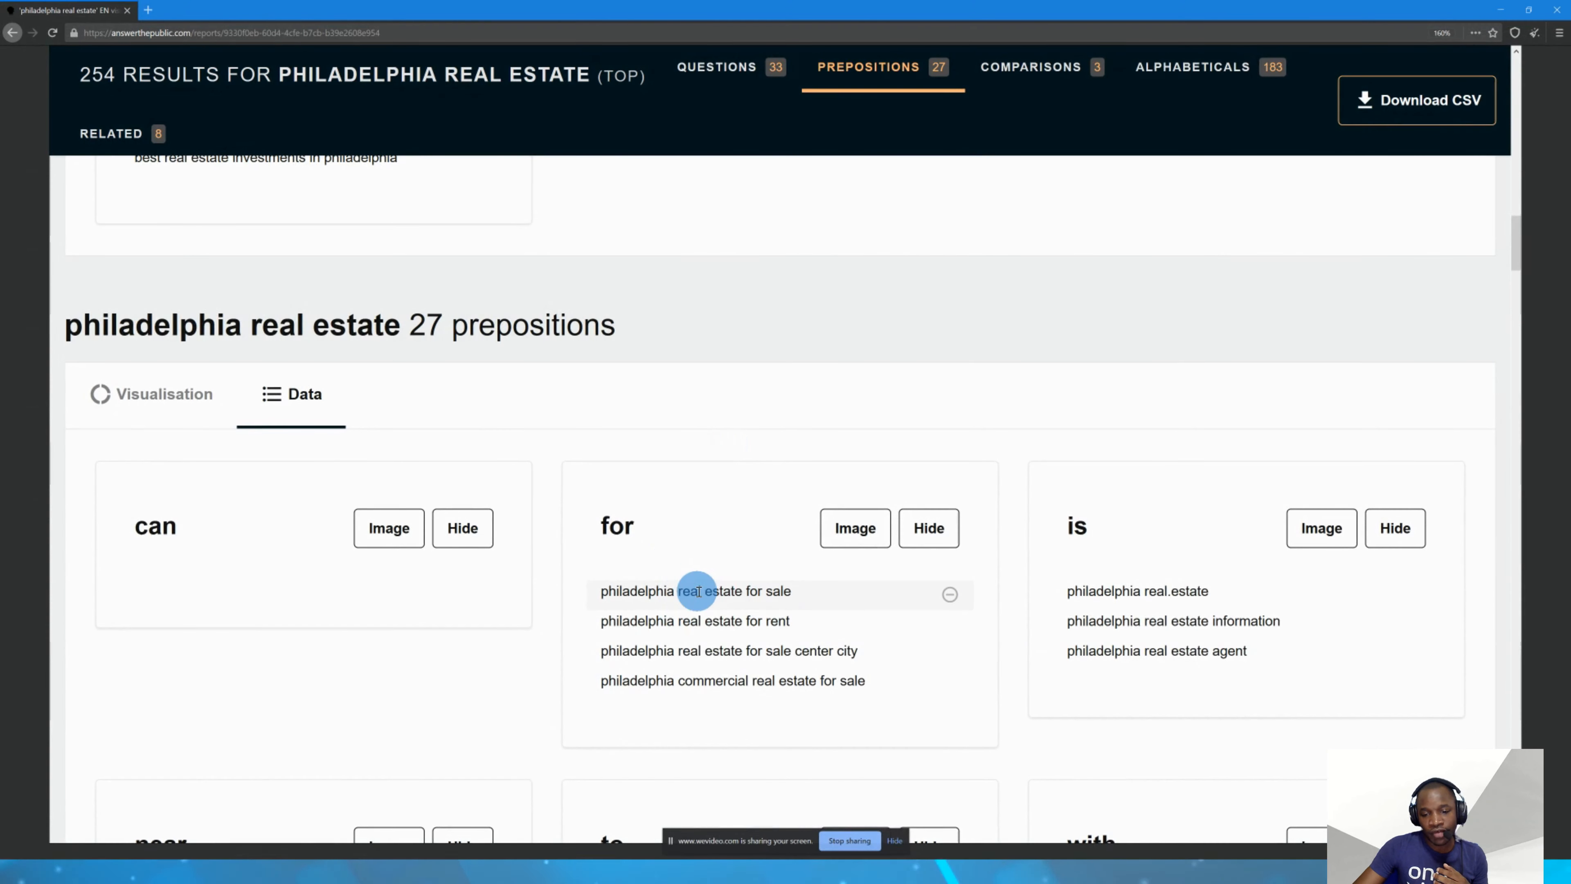
scroll(740, 593, "down", 5)
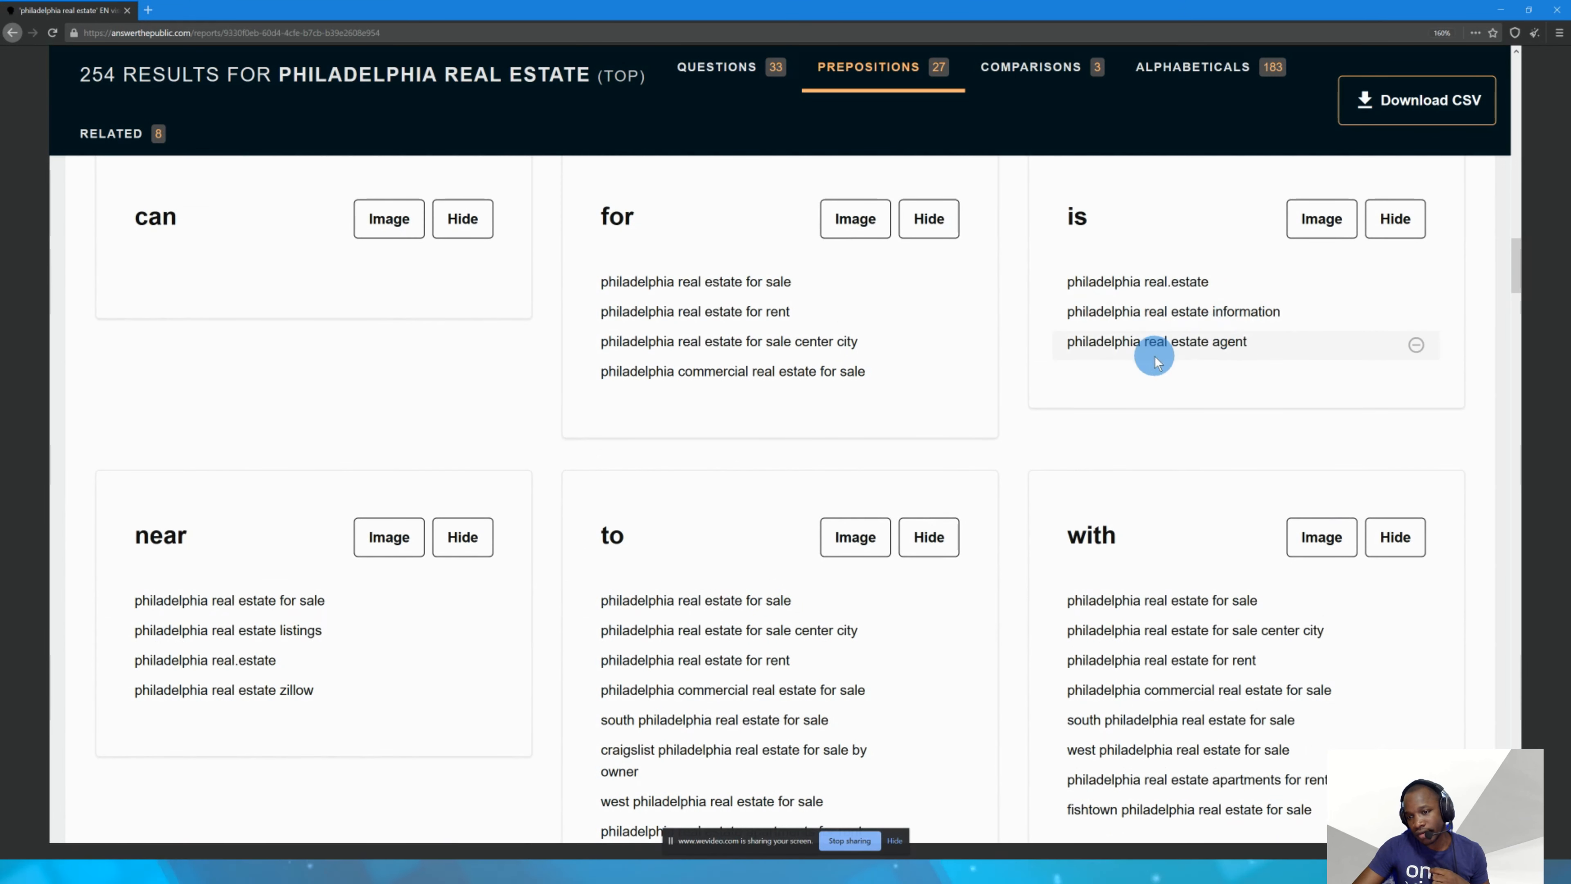
scroll(1163, 374, "down", 5)
scroll(1166, 365, "up", 5)
scroll(1122, 447, "down", 5)
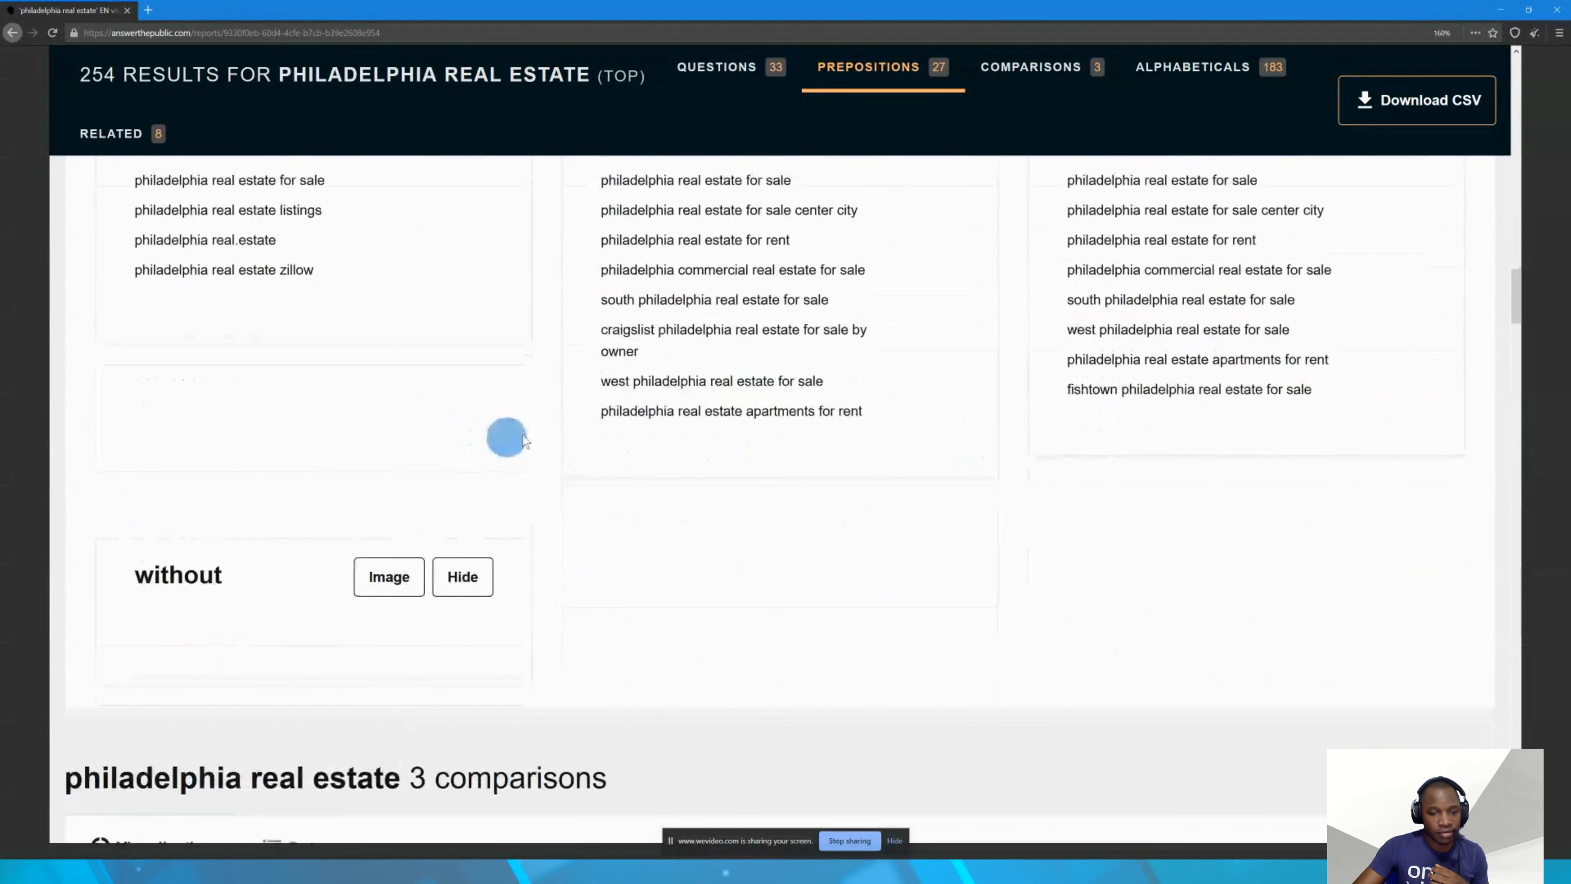
- Look over the comparisons diagram, continue to the alphabeticals section and dismiss the beginner's course offer
scroll(524, 441, "down", 9)
scroll(477, 397, "up", 6)
scroll(459, 400, "down", 7)
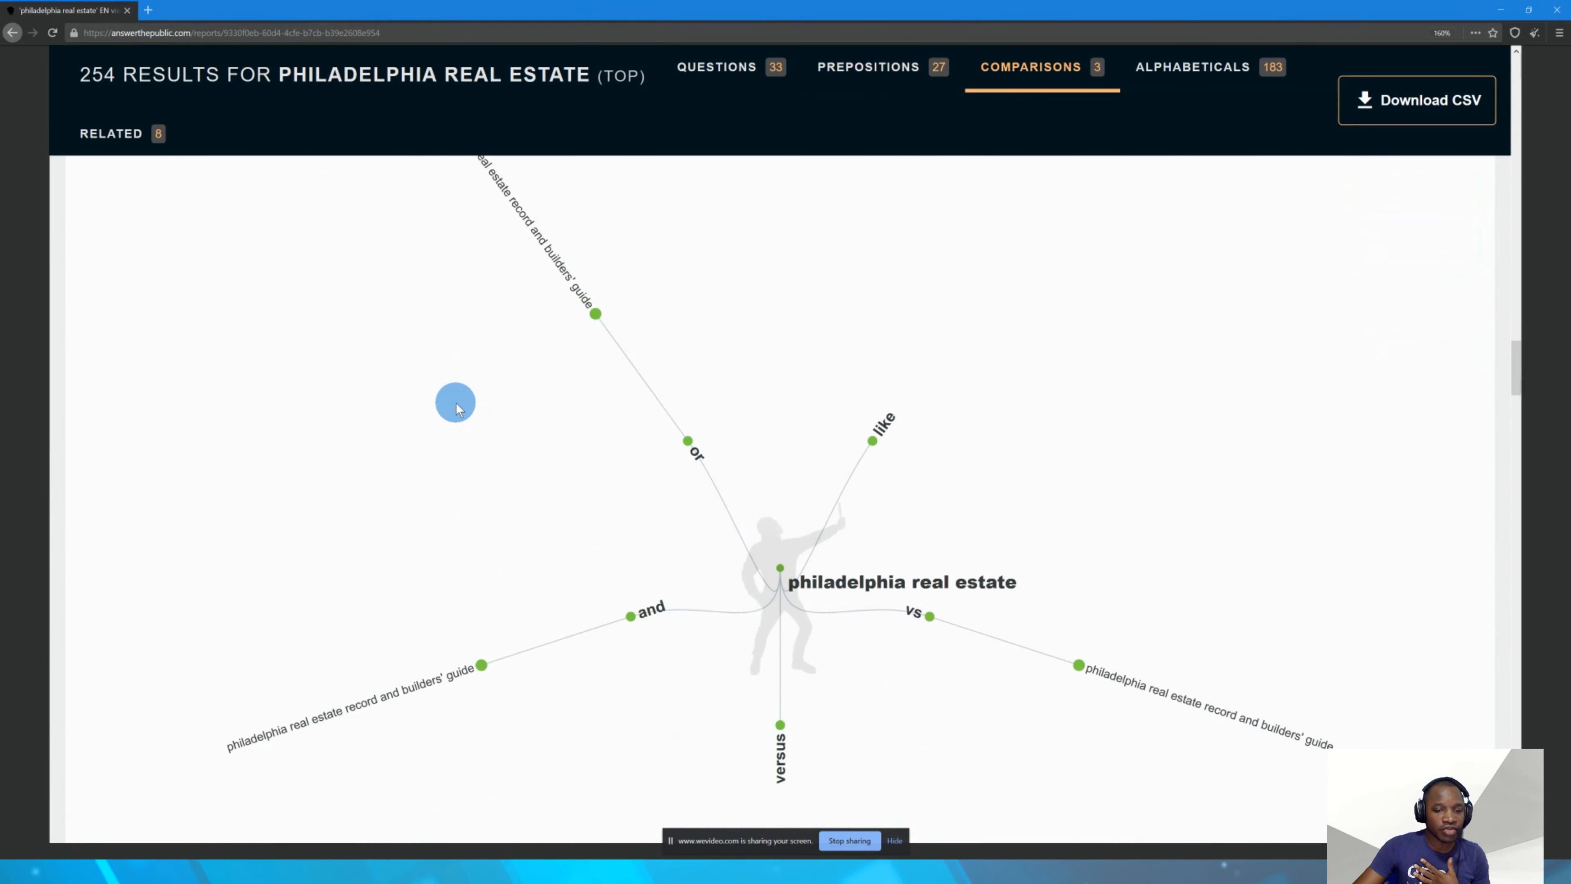
scroll(456, 406, "up", 6)
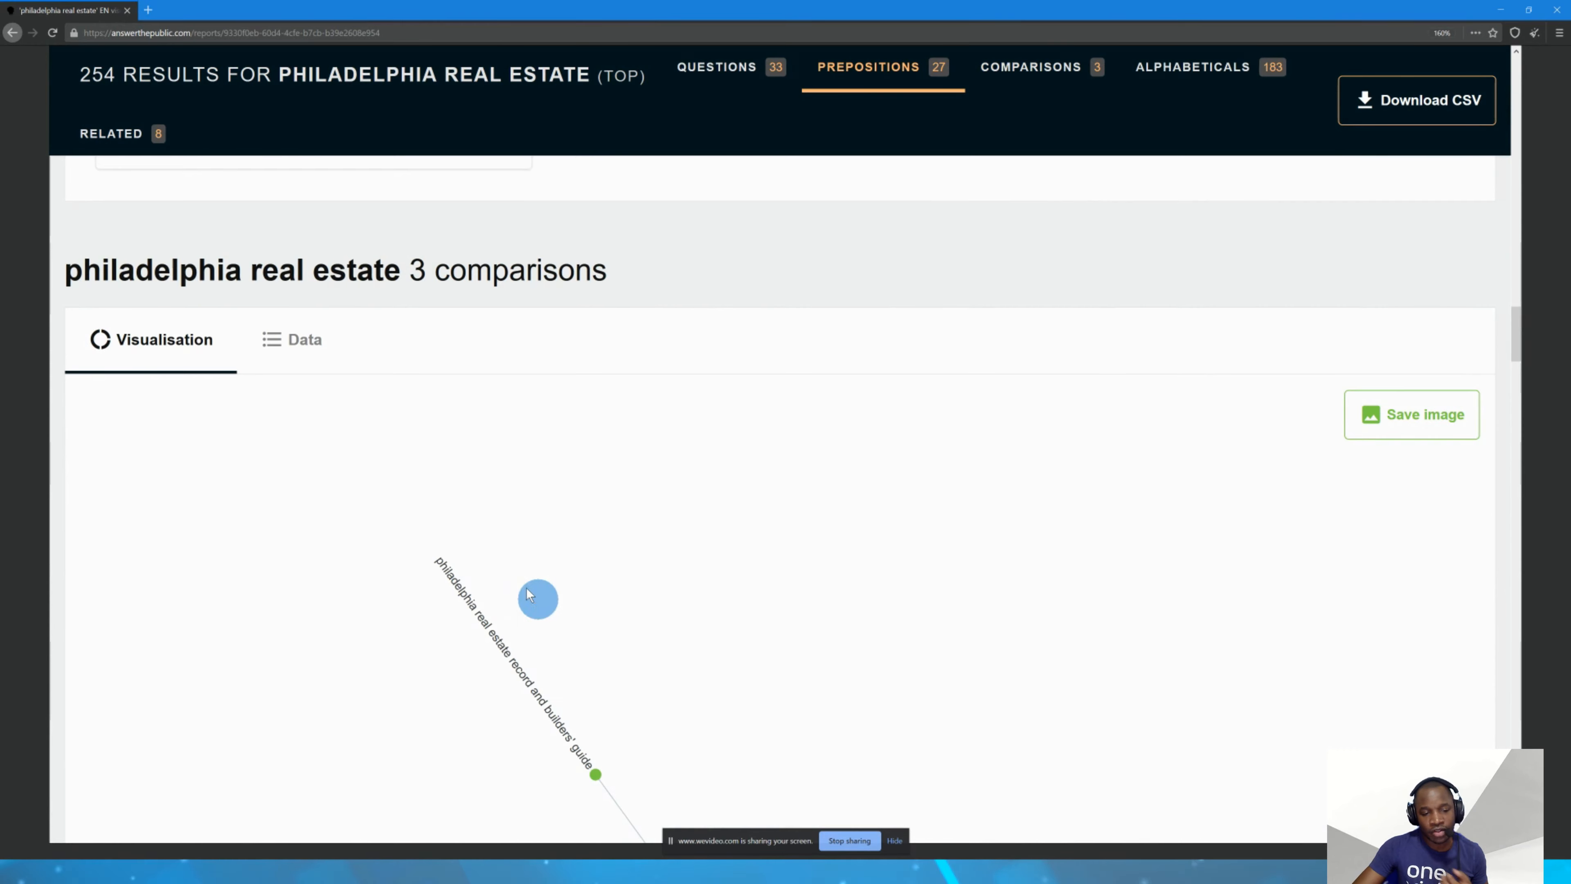
scroll(516, 544, "down", 12)
scroll(459, 404, "up", 6)
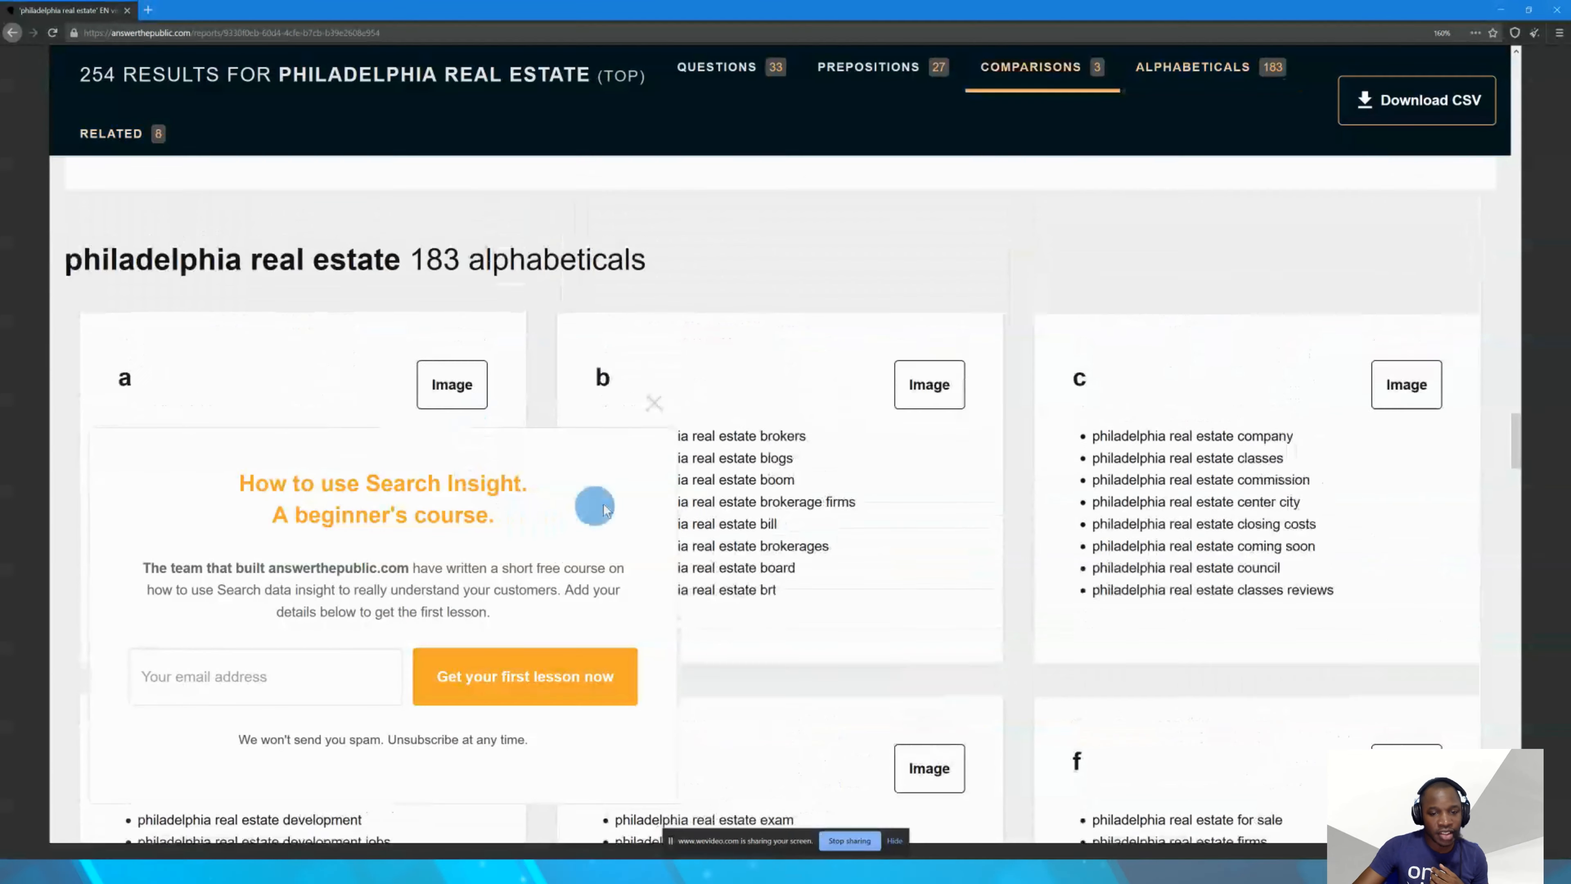
left_click(651, 401)
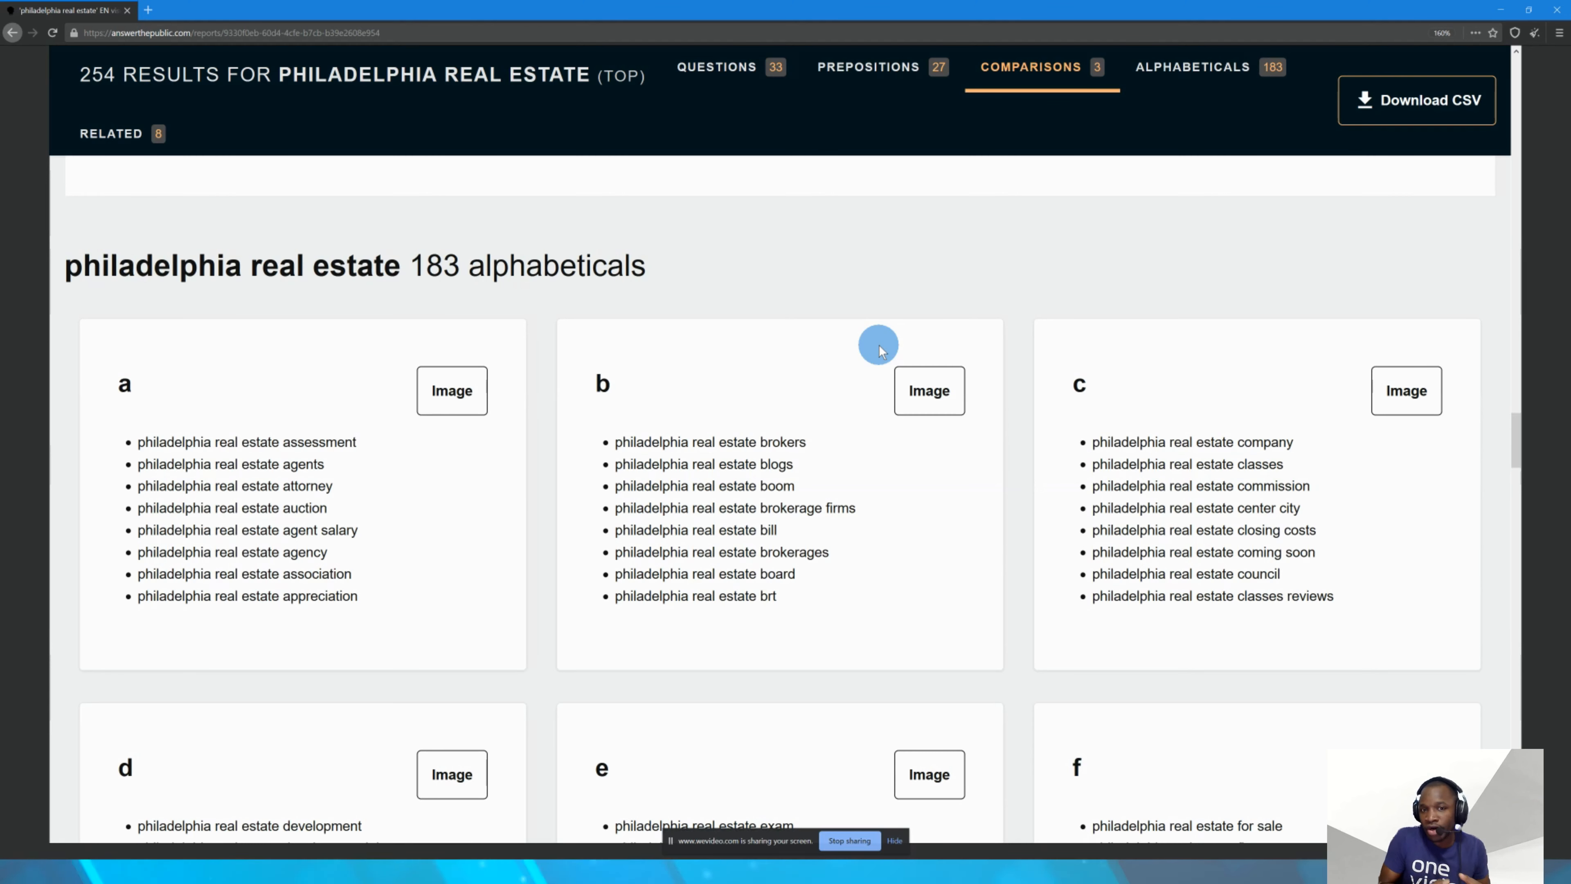
- Look through the alphabetical topic suggestions and highlight "philadelphia real estate assessment" under the letter a
scroll(386, 414, "down", 3)
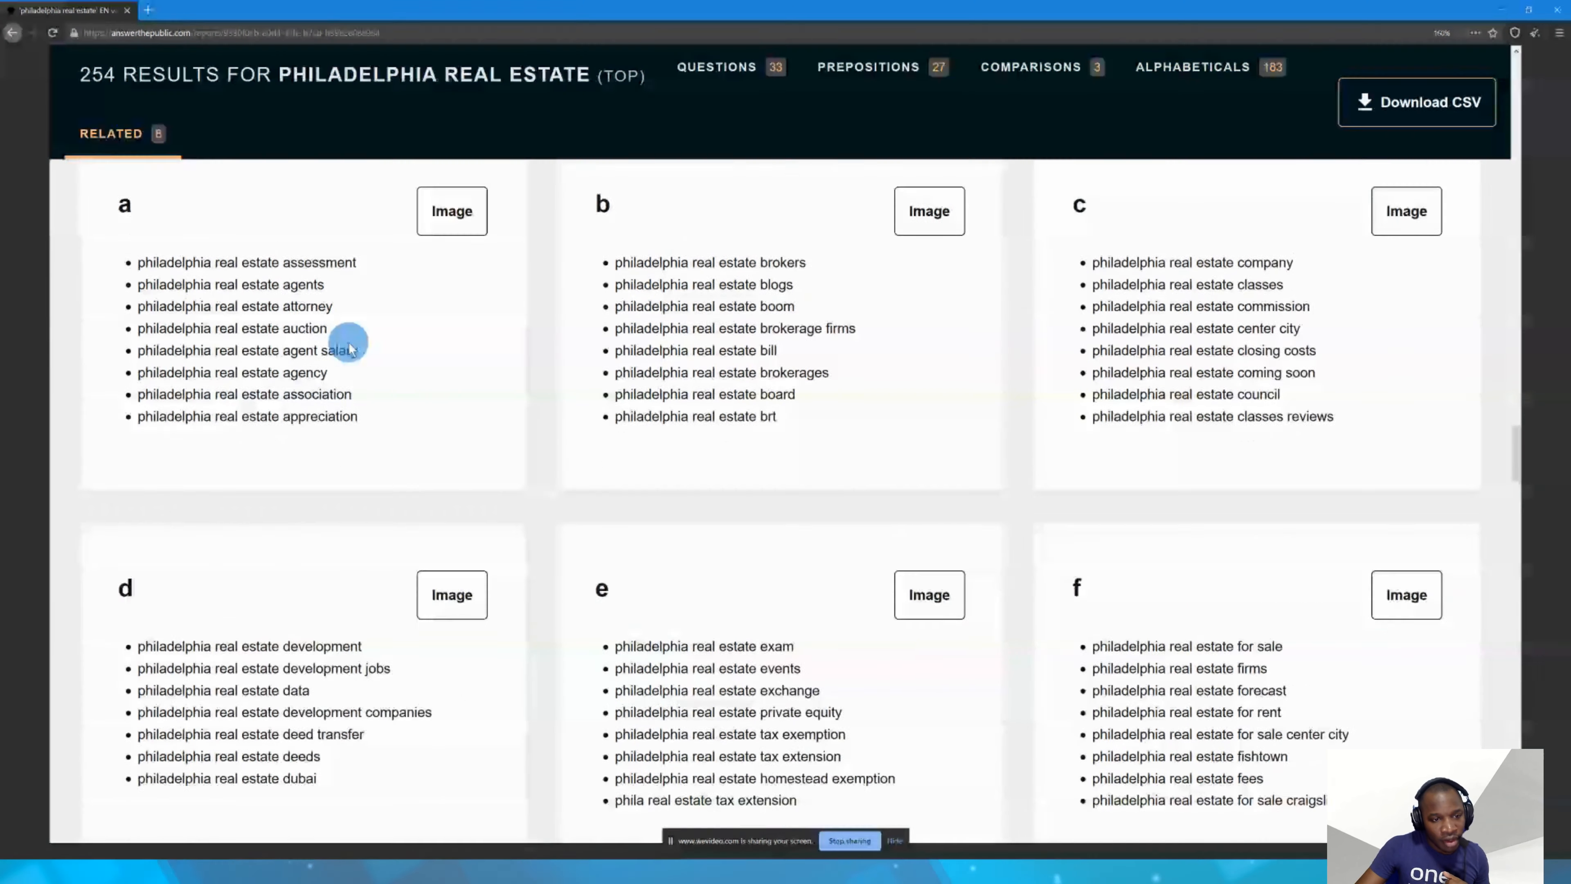
scroll(345, 344, "up", 3)
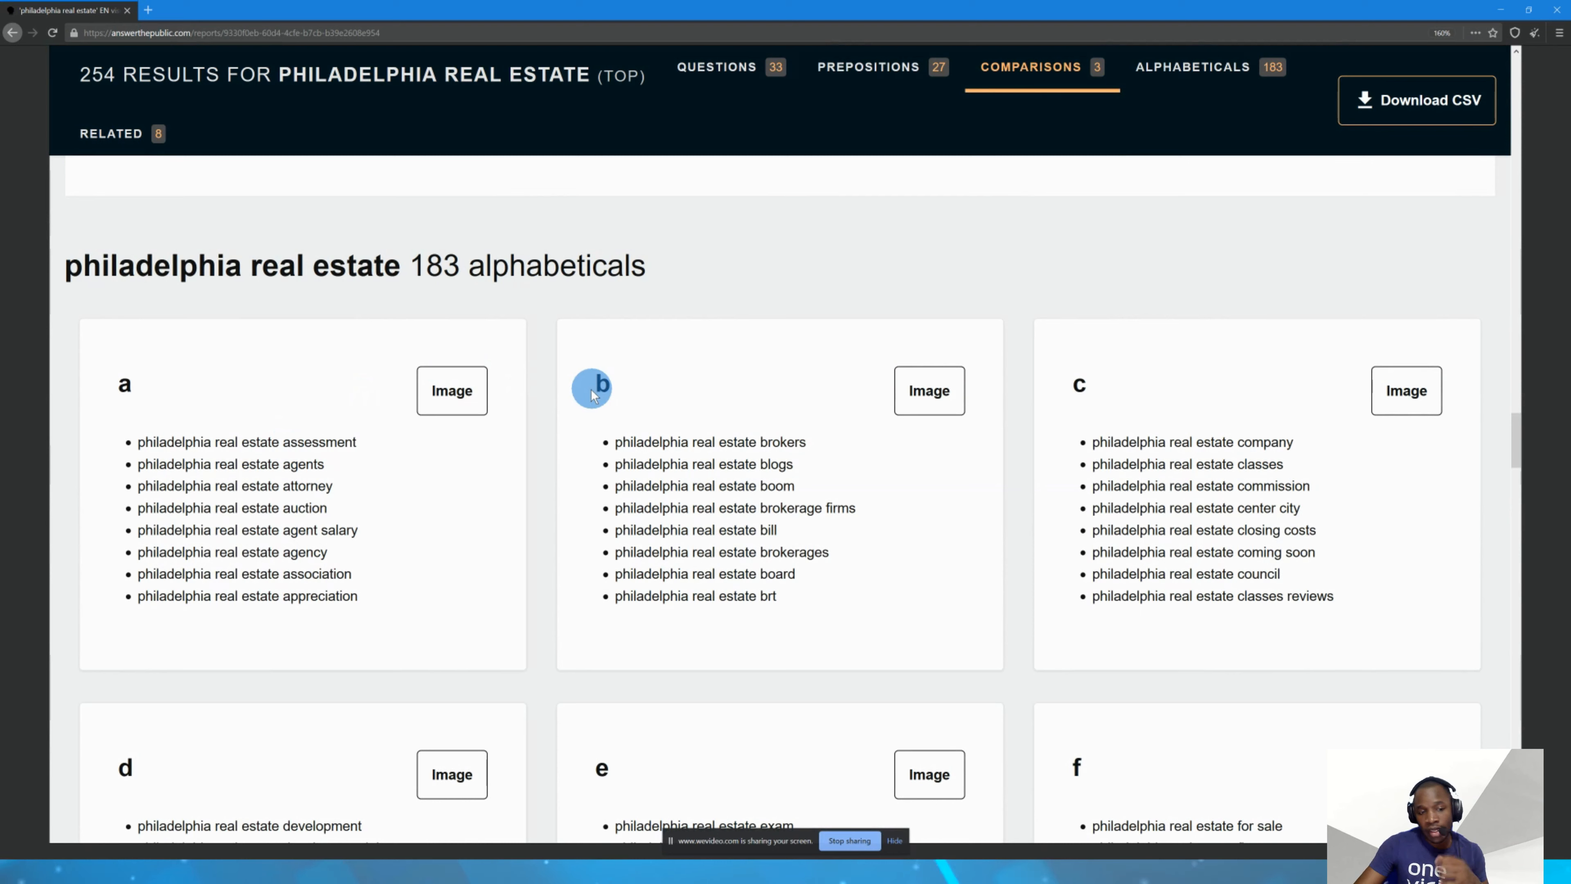
scroll(291, 434, "down", 2)
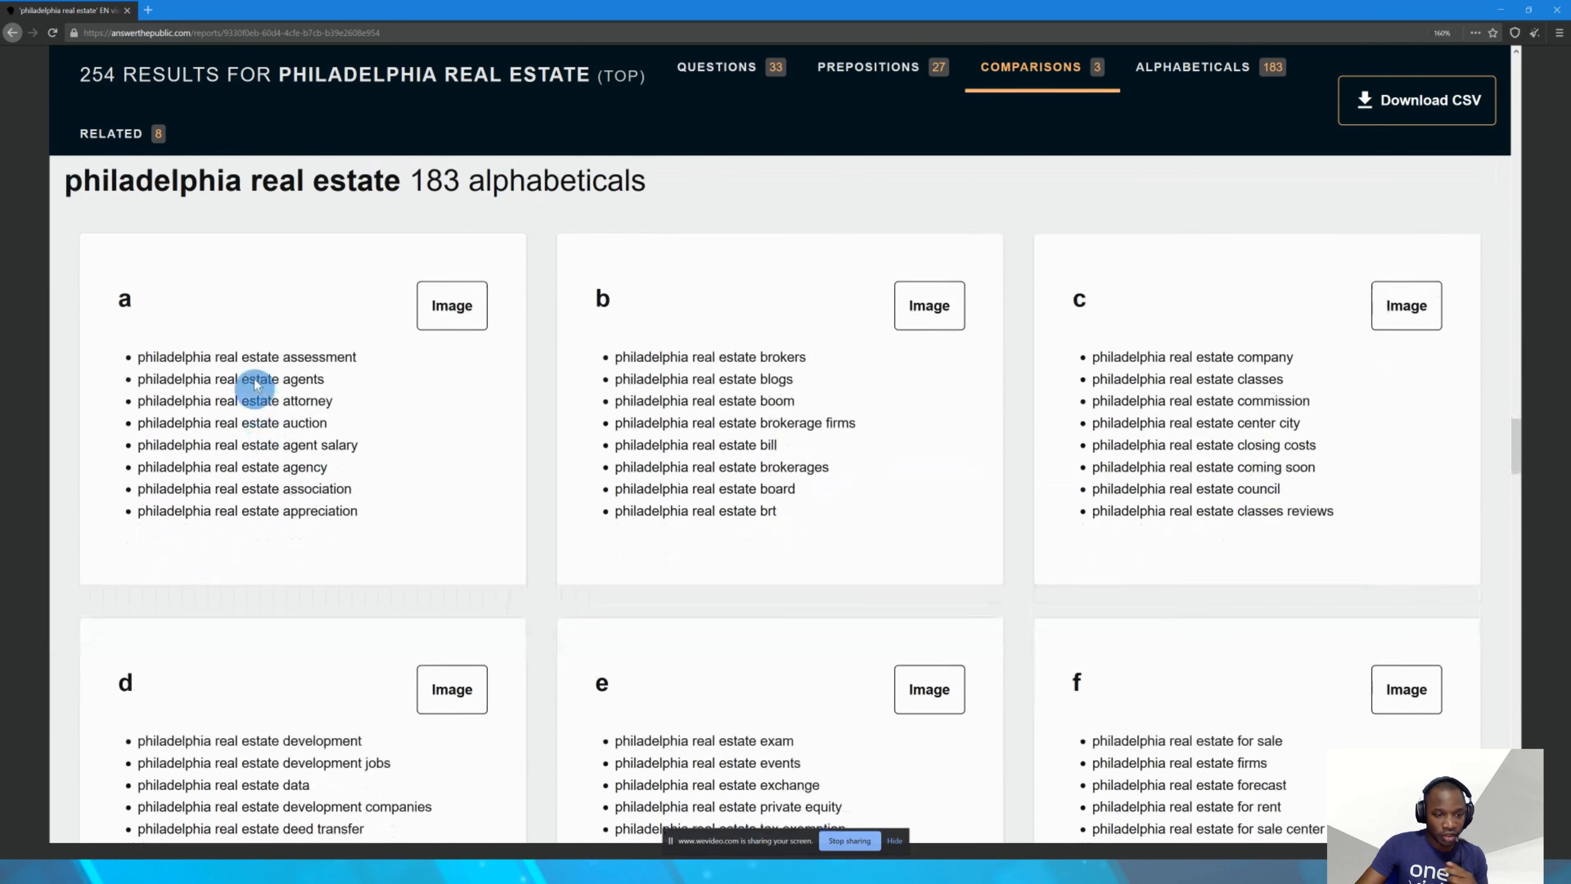
triple_click(284, 339)
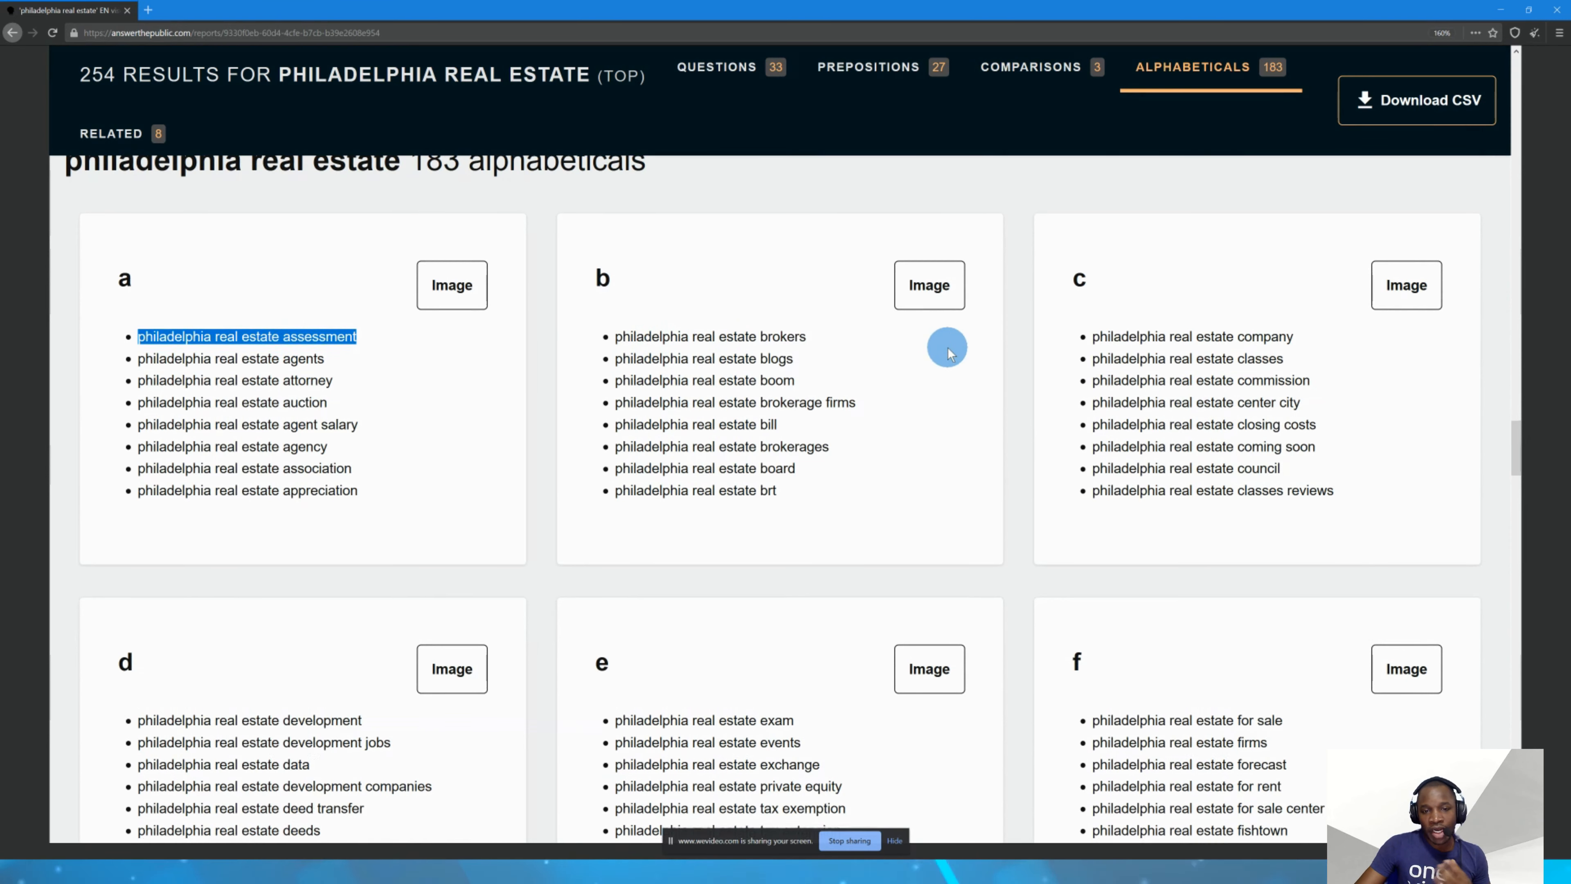
scroll(944, 344, "down", 10)
scroll(711, 362, "up", 10)
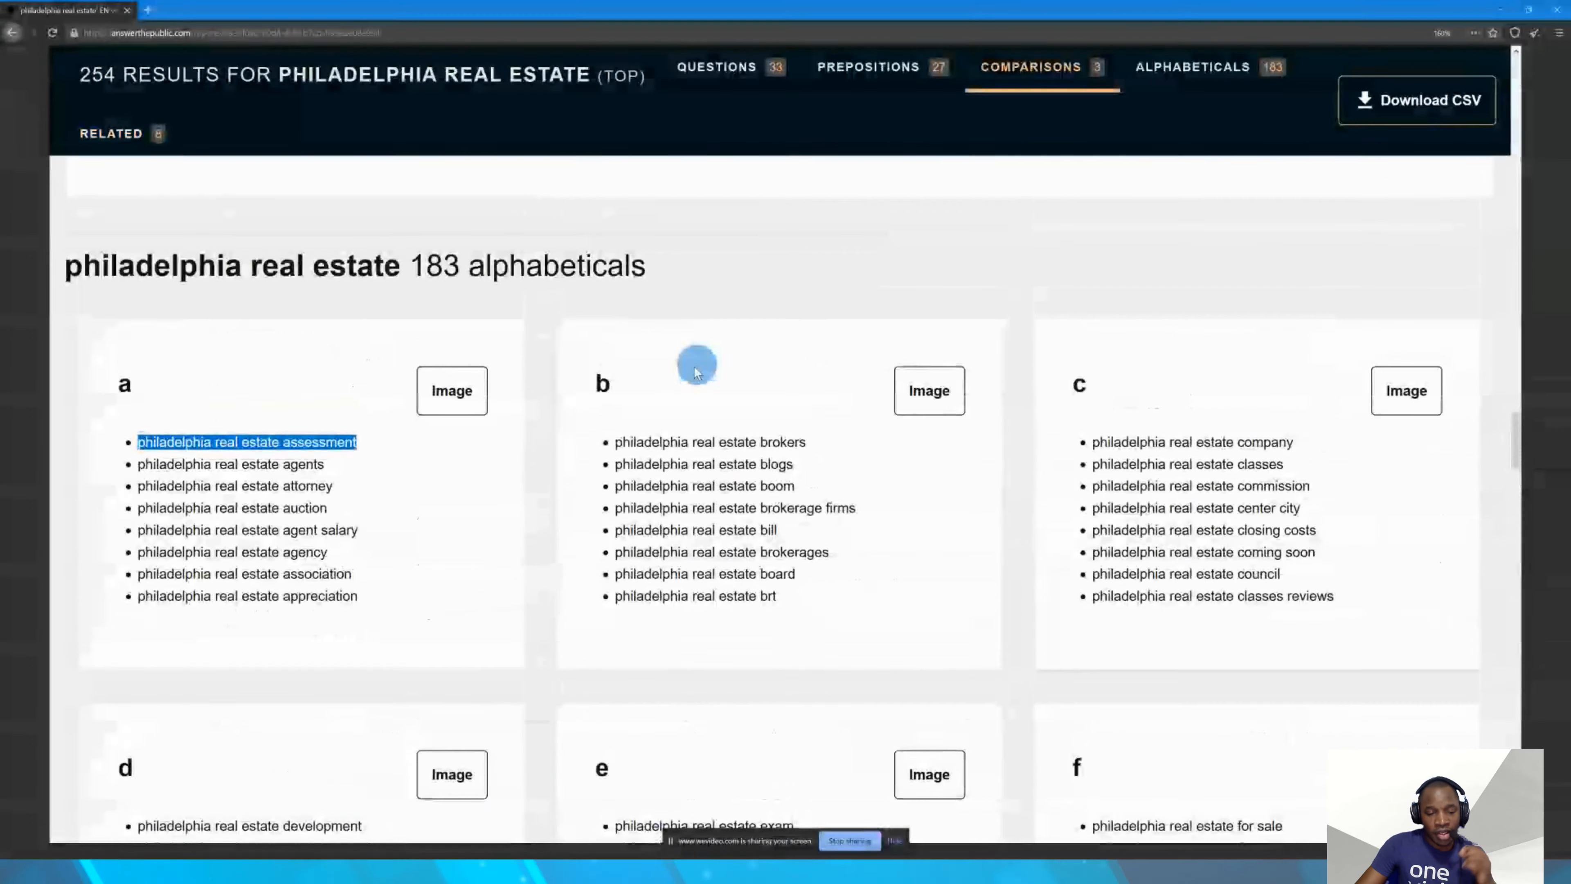
scroll(532, 433, "down", 3)
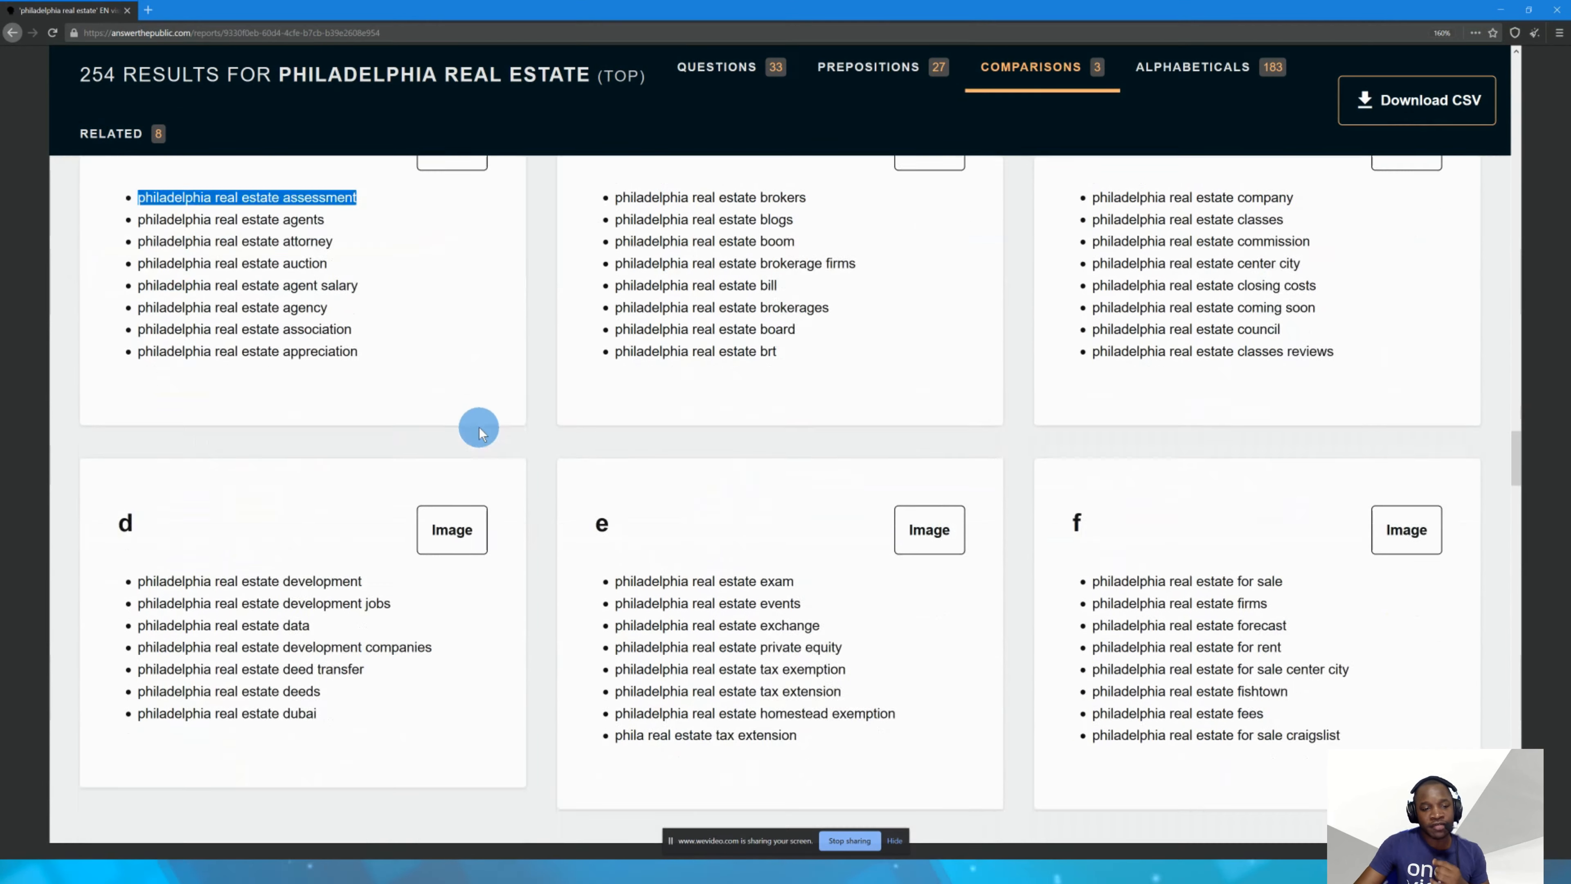
scroll(299, 371, "up", 3)
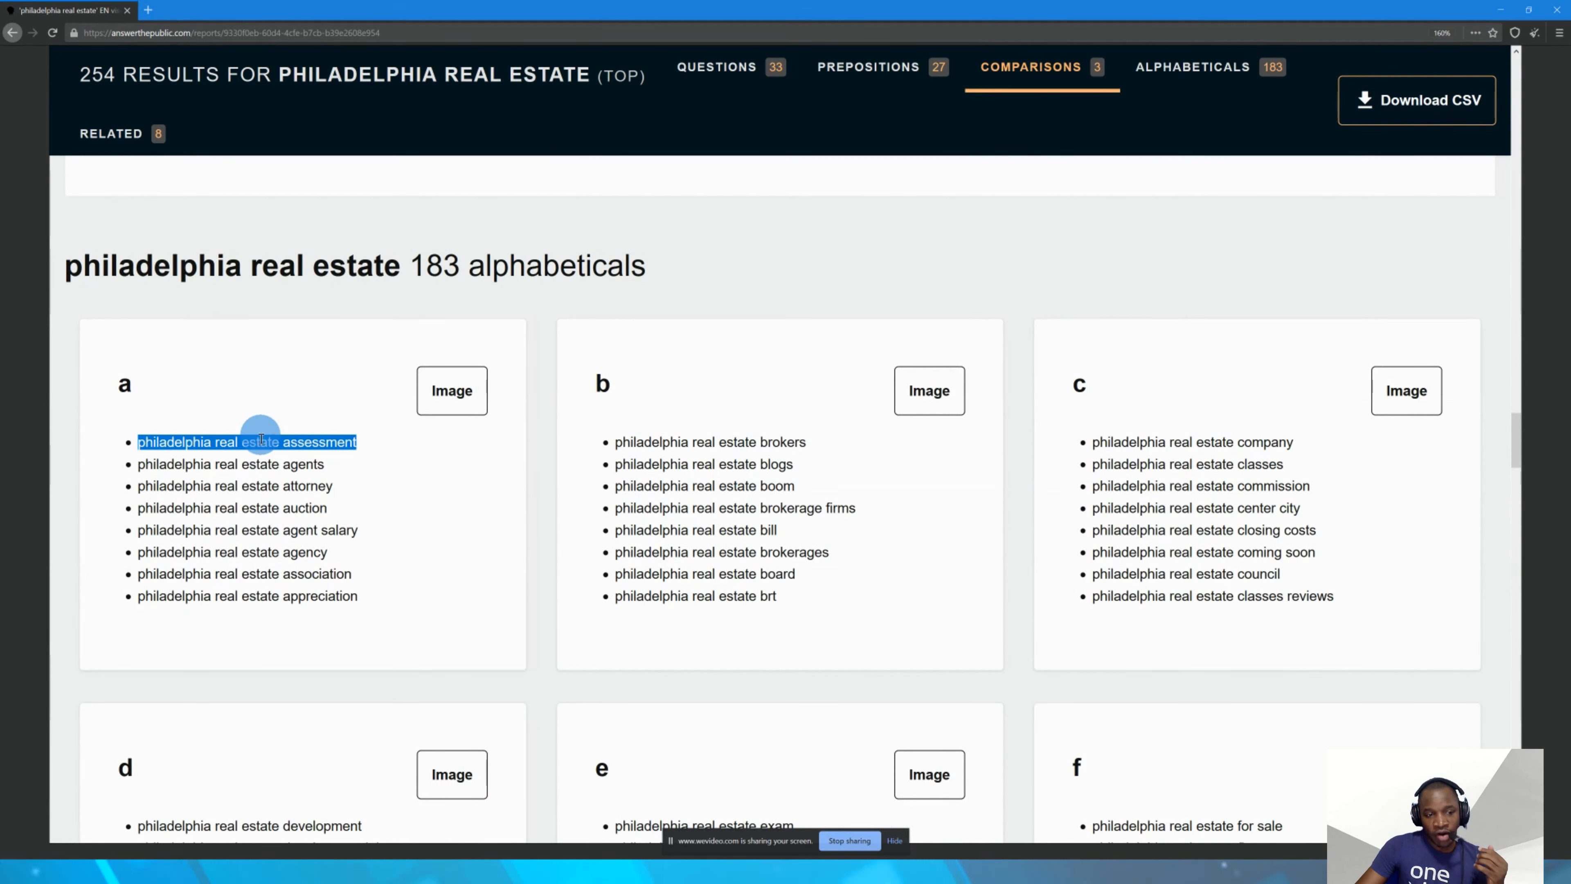
- Look through the alphabetical topic suggestions from g to z, including the market topics under m, and continue to the related diagram
scroll(740, 408, "down", 15)
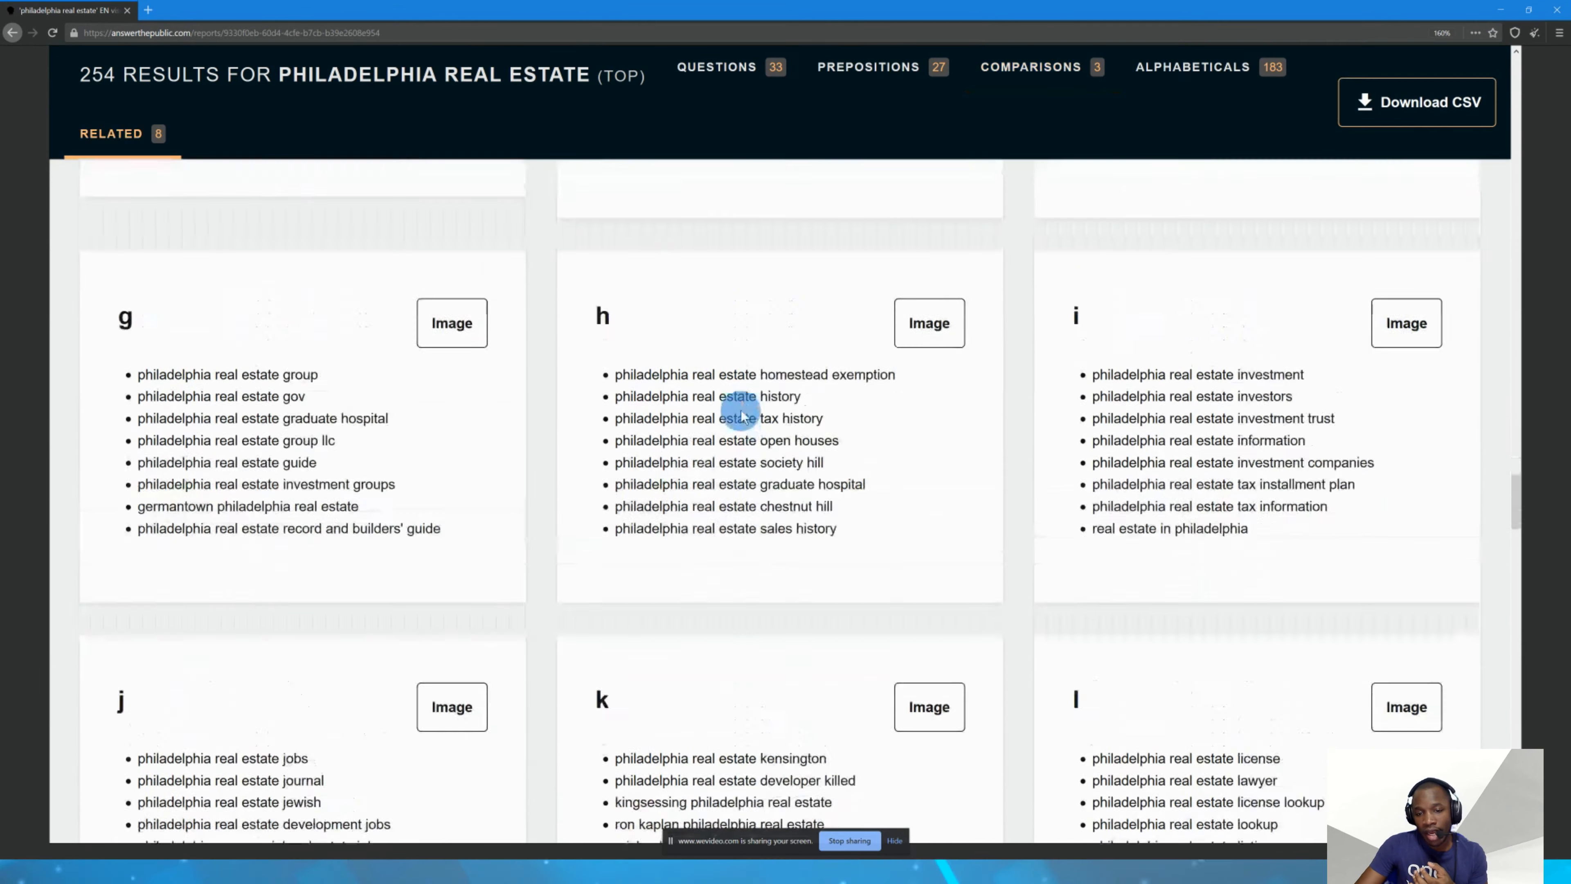
scroll(389, 536, "up", 1)
scroll(344, 509, "down", 4)
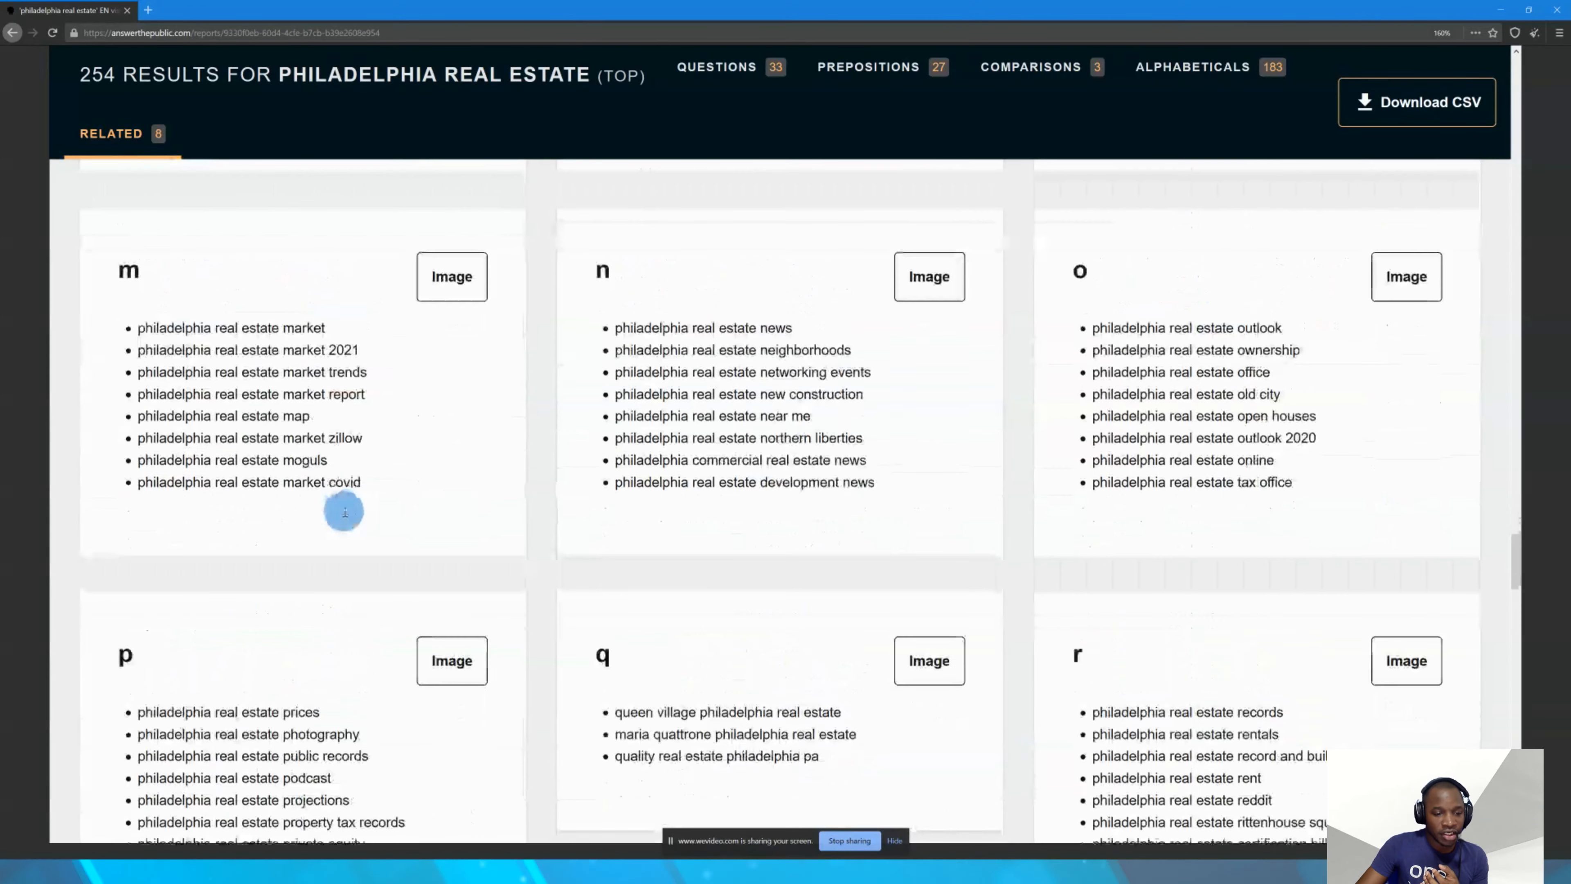
double_click(211, 324)
triple_click(214, 325)
left_click(257, 351)
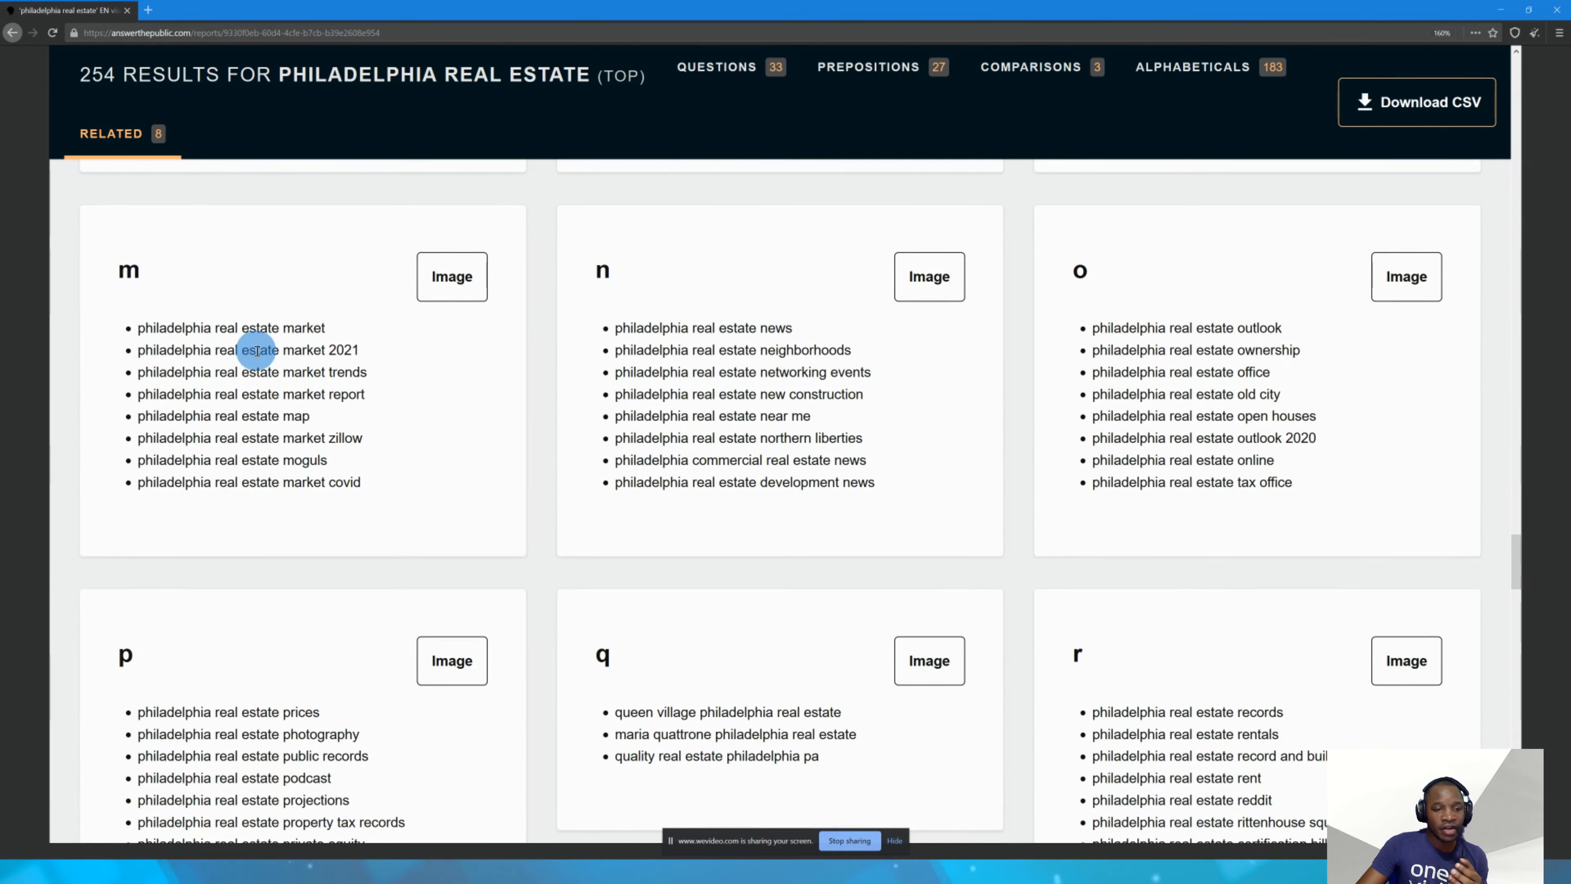
scroll(347, 384, "down", 5)
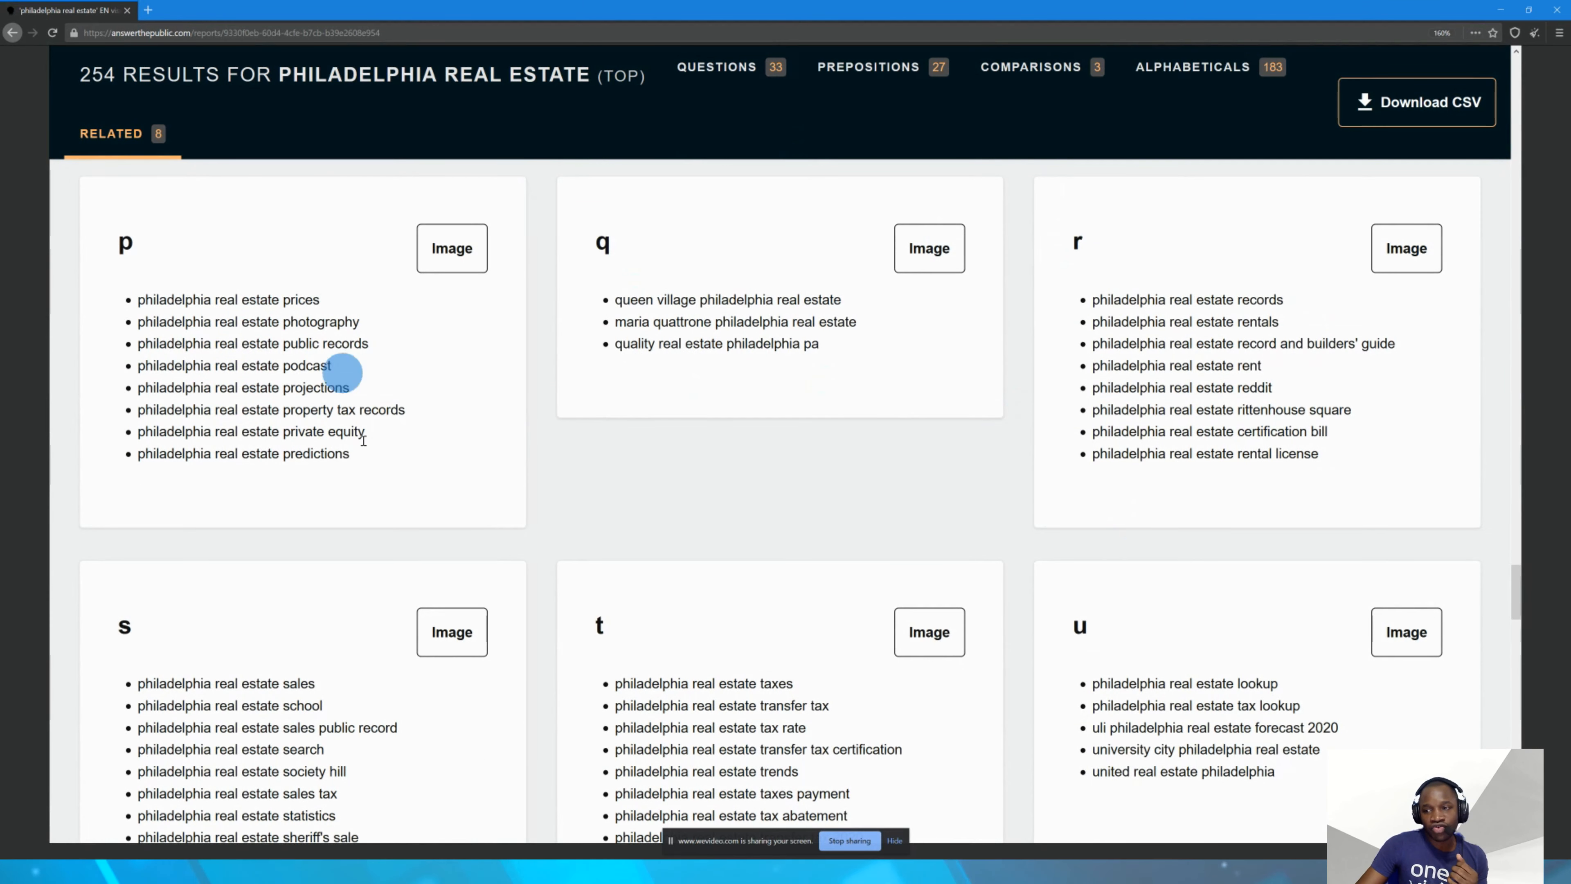
scroll(645, 337, "down", 15)
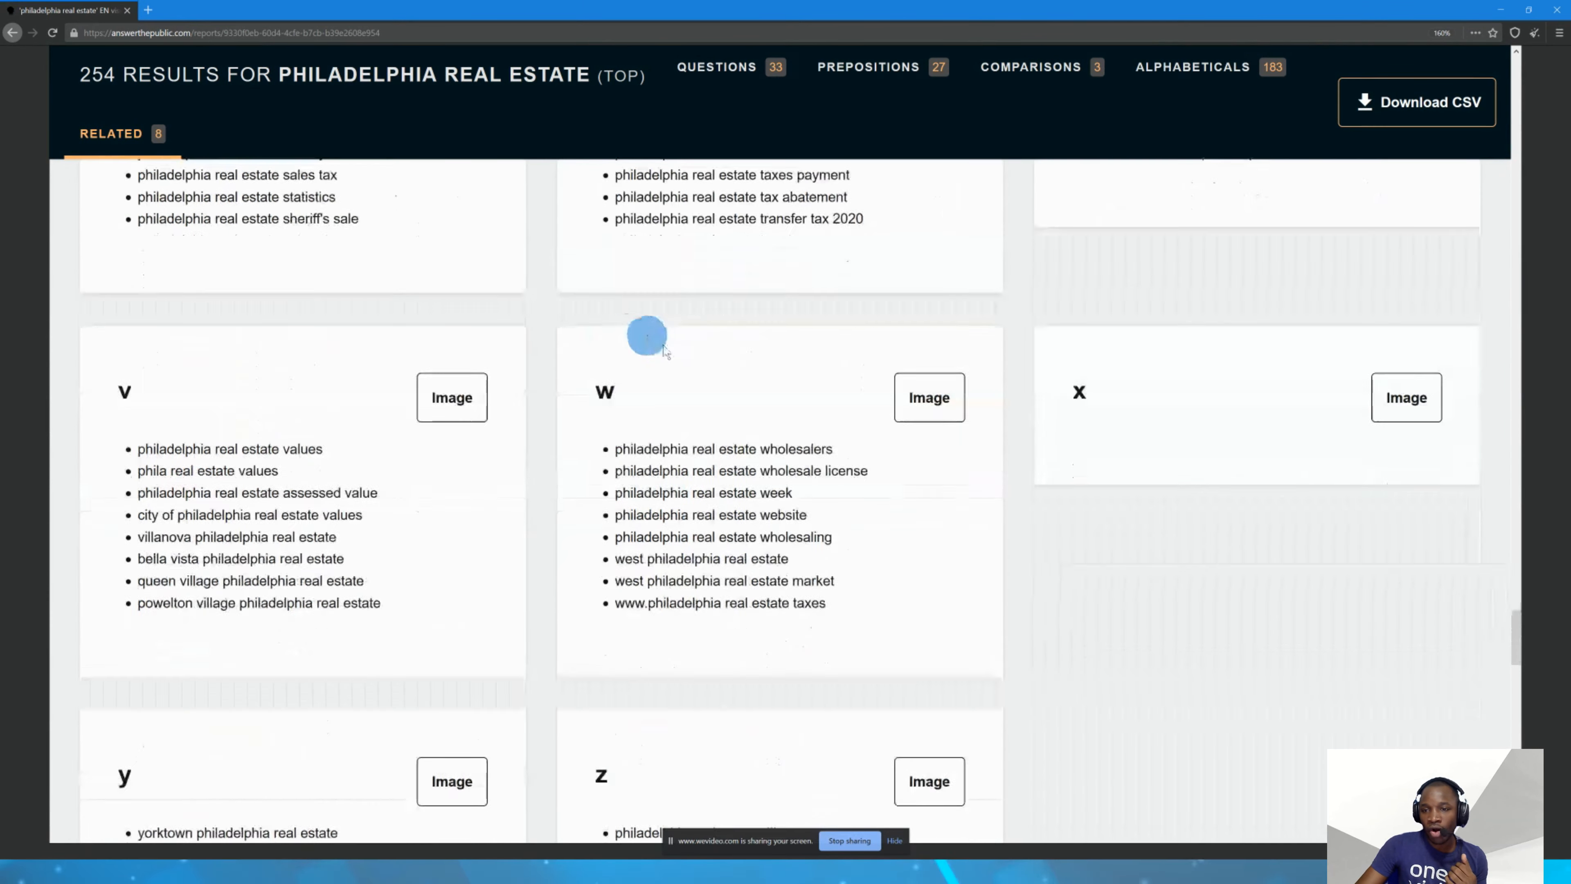
scroll(912, 361, "up", 12)
scroll(924, 367, "down", 15)
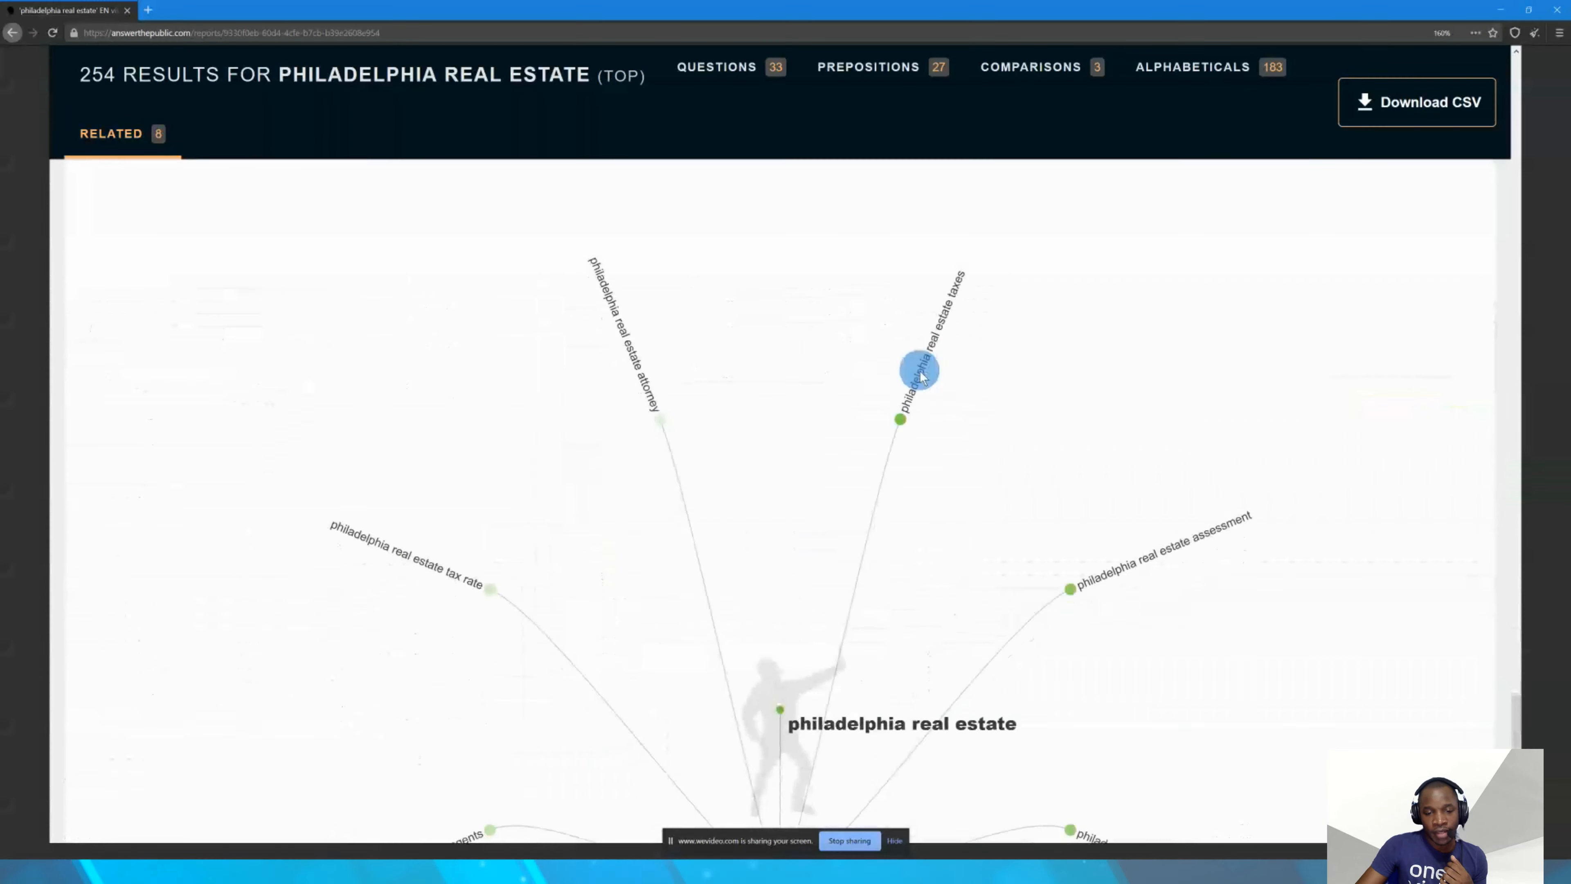
- Download all the philadelphia real estate results as a CSV file into the Downloads folder
scroll(919, 371, "up", 12)
scroll(920, 371, "up", 20)
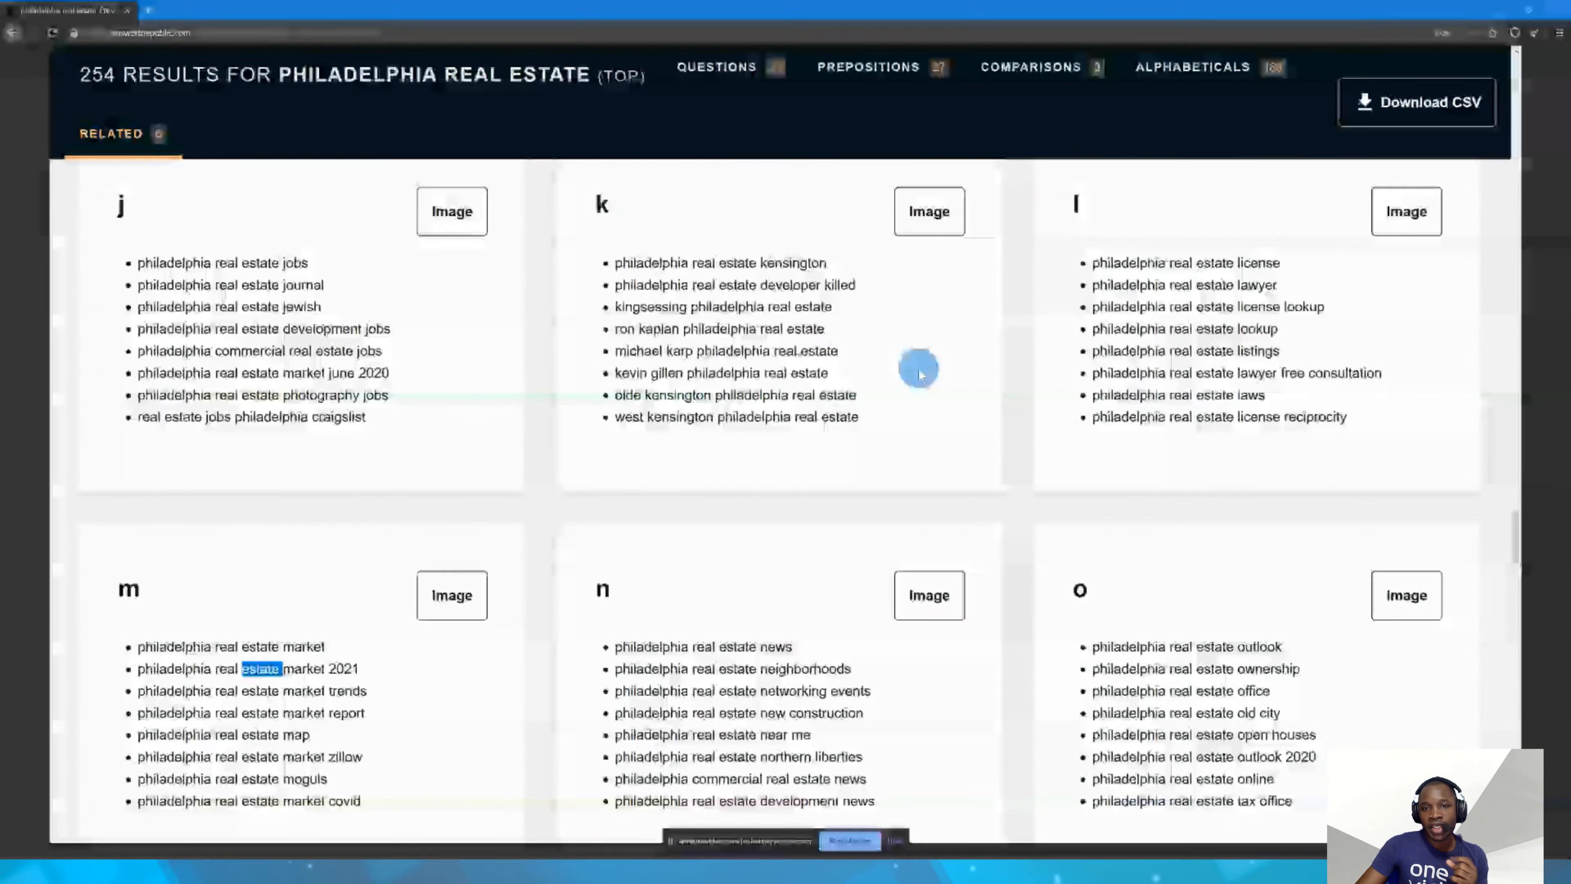
scroll(775, 380, "up", 15)
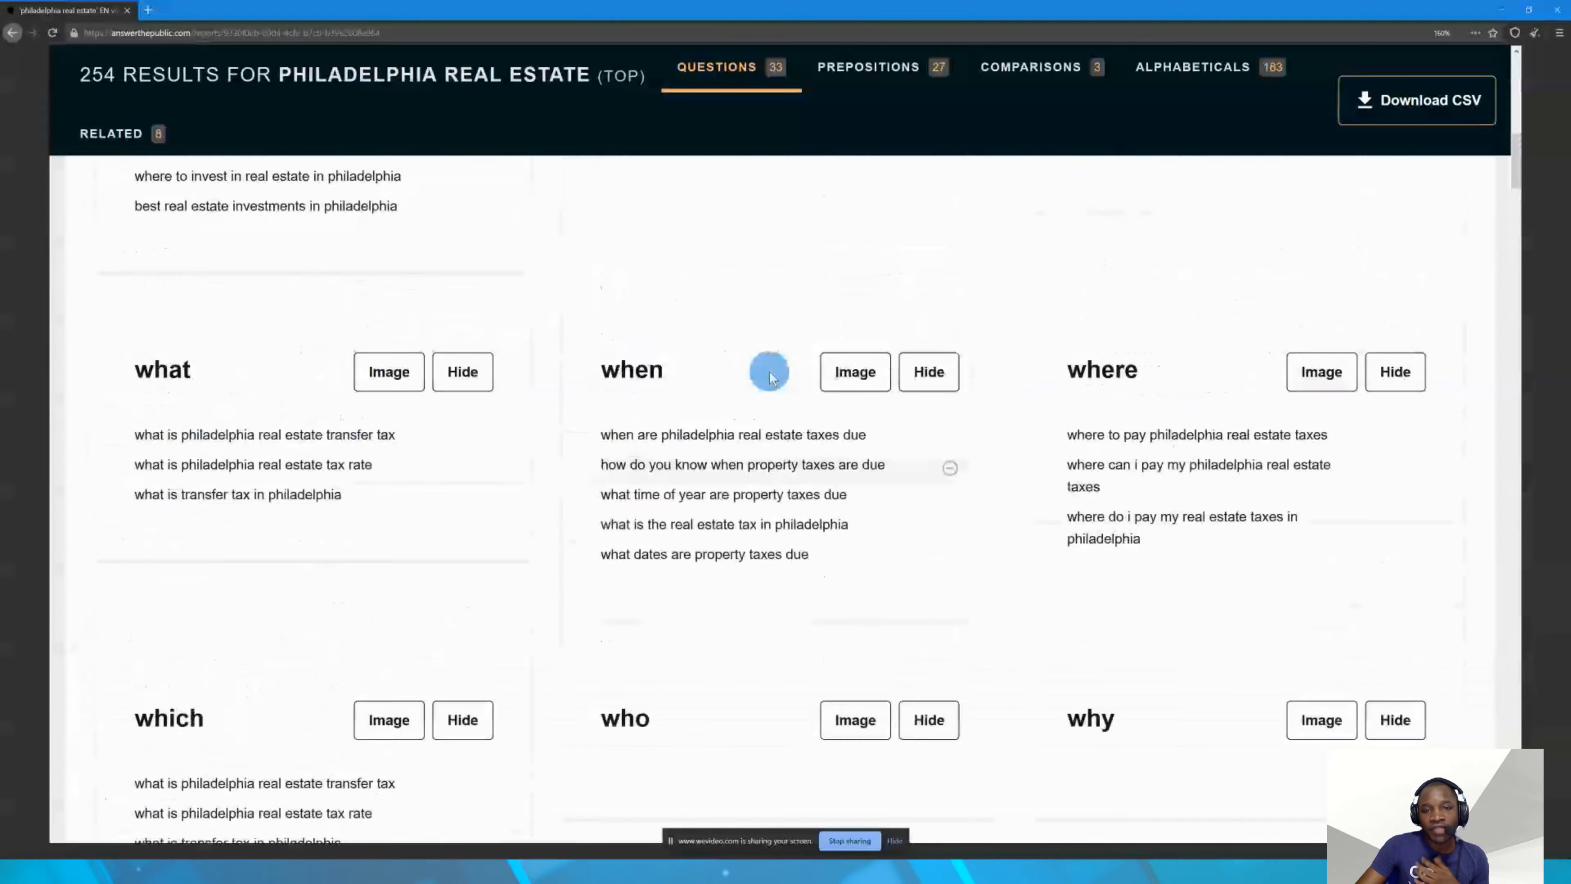
scroll(765, 372, "down", 8)
scroll(764, 371, "up", 10)
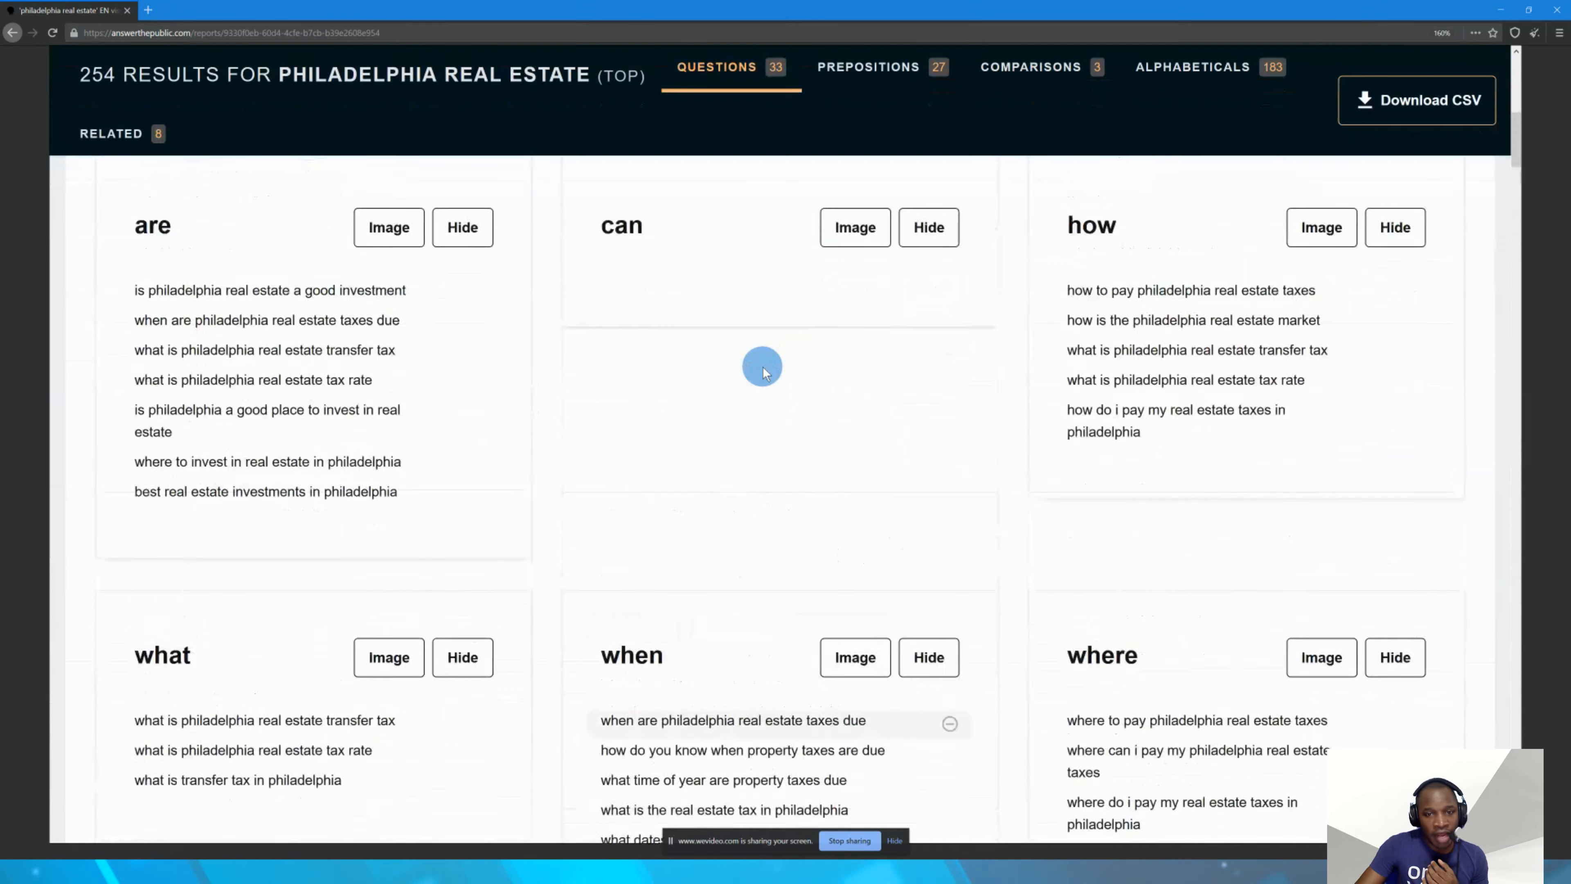
scroll(712, 326, "down", 3)
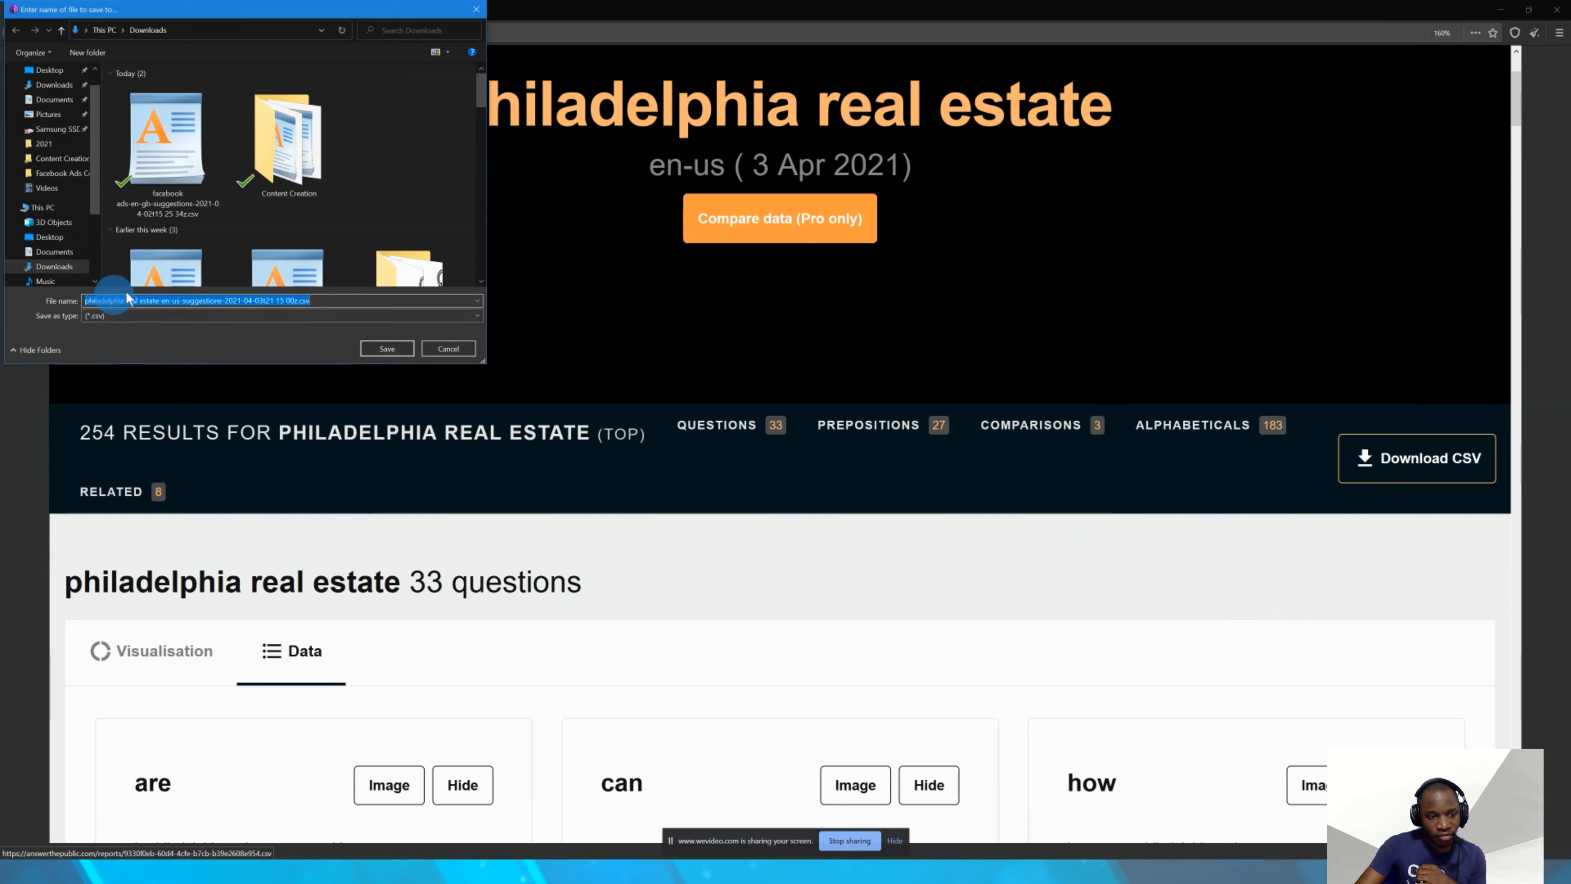
left_click(378, 350)
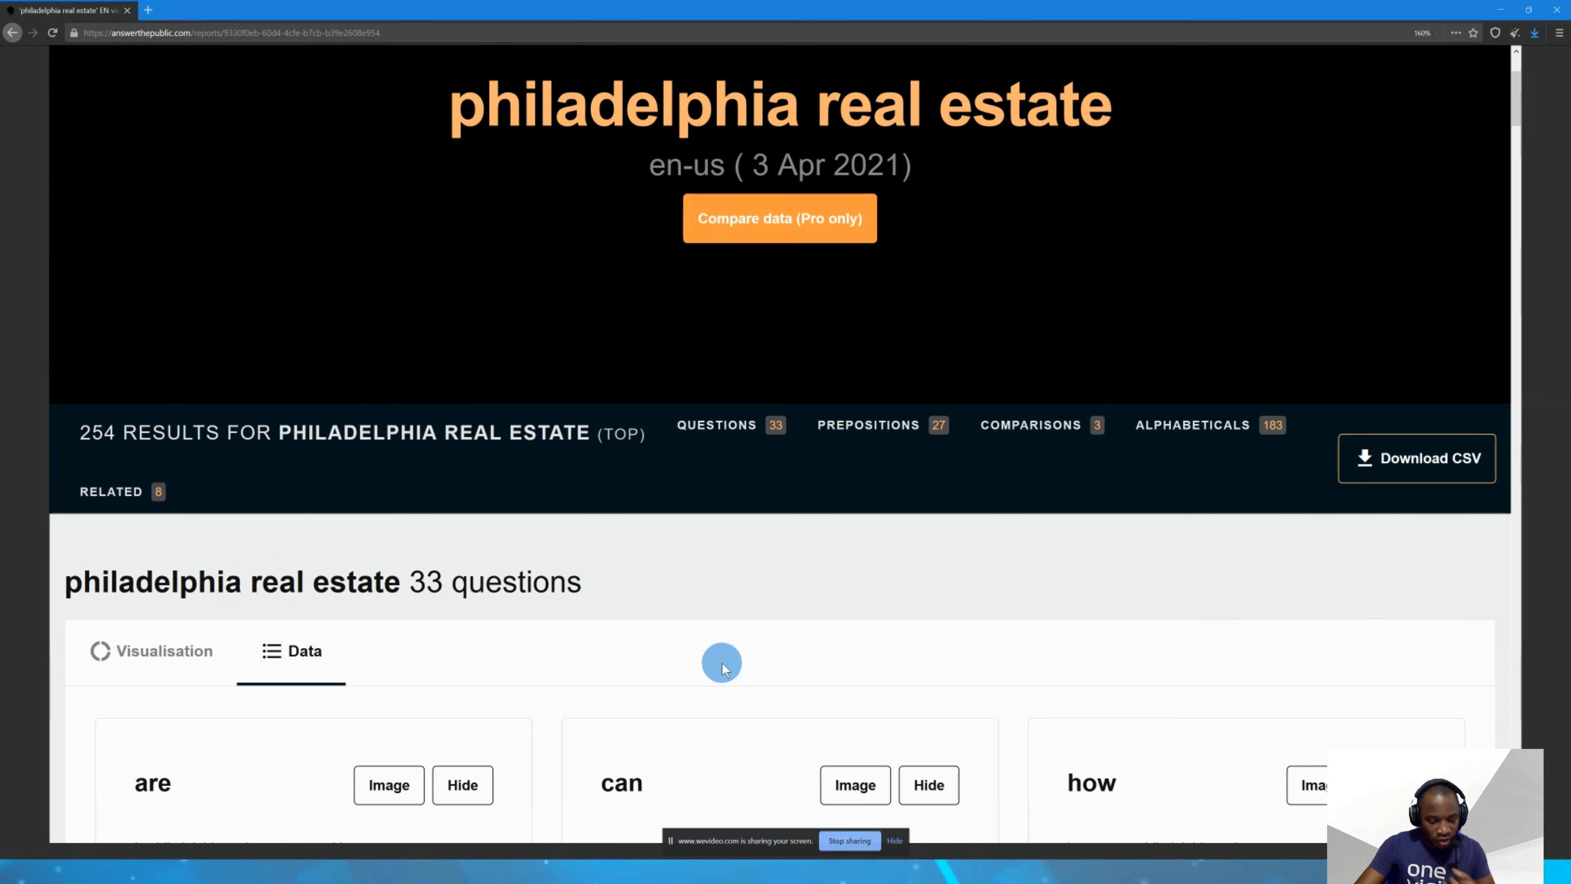
- Go to the Downloads folder in File Explorer and open the philadelphia real estate suggestions CSV file
key("super")
type("down")
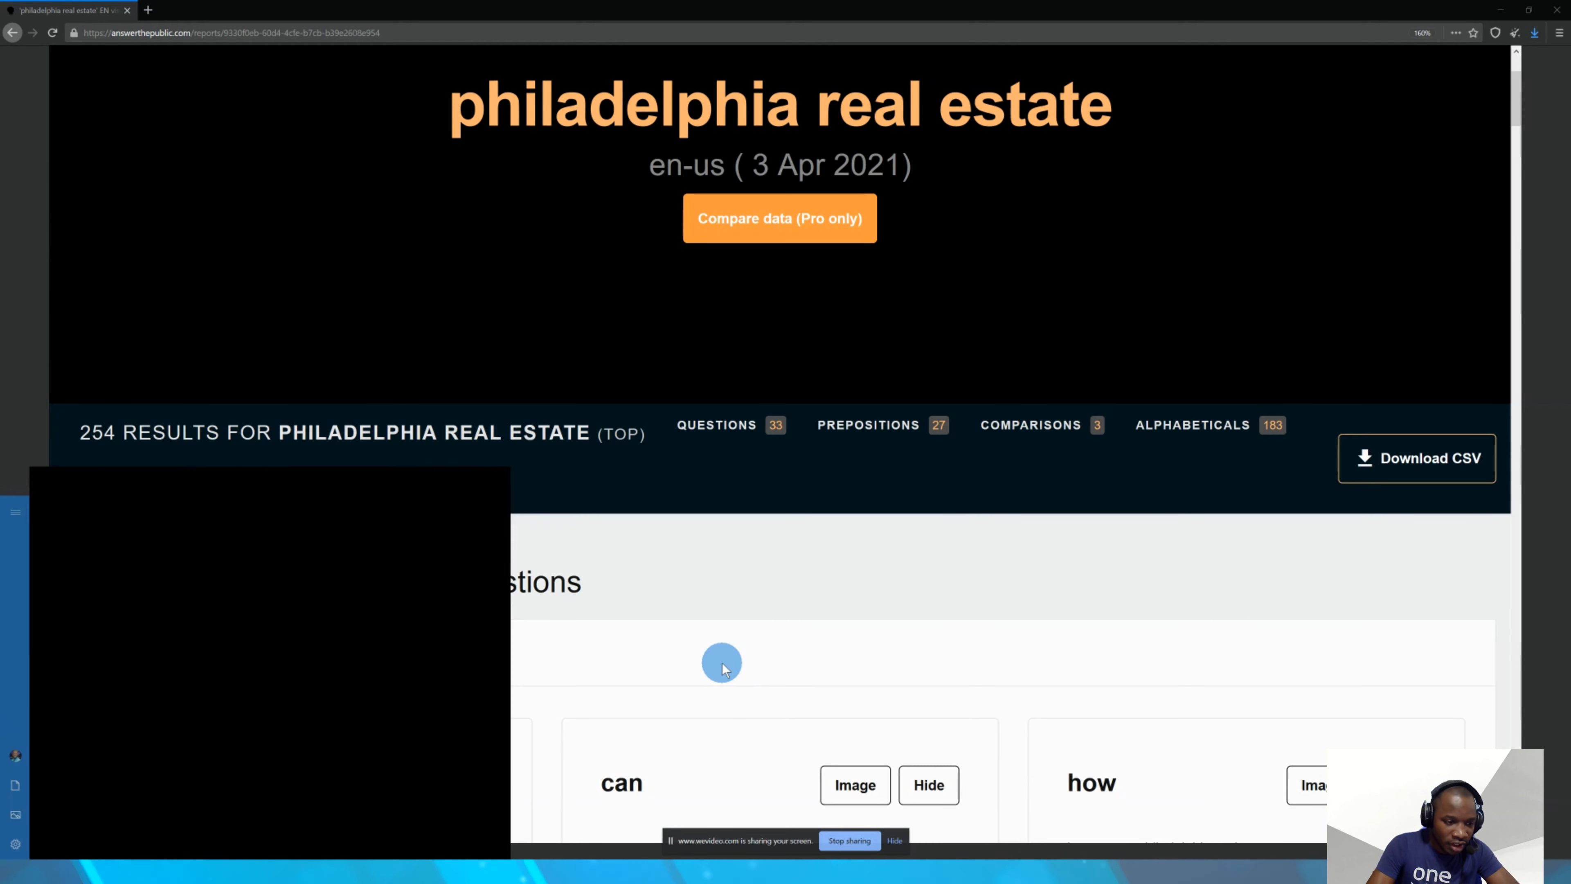
key("Return")
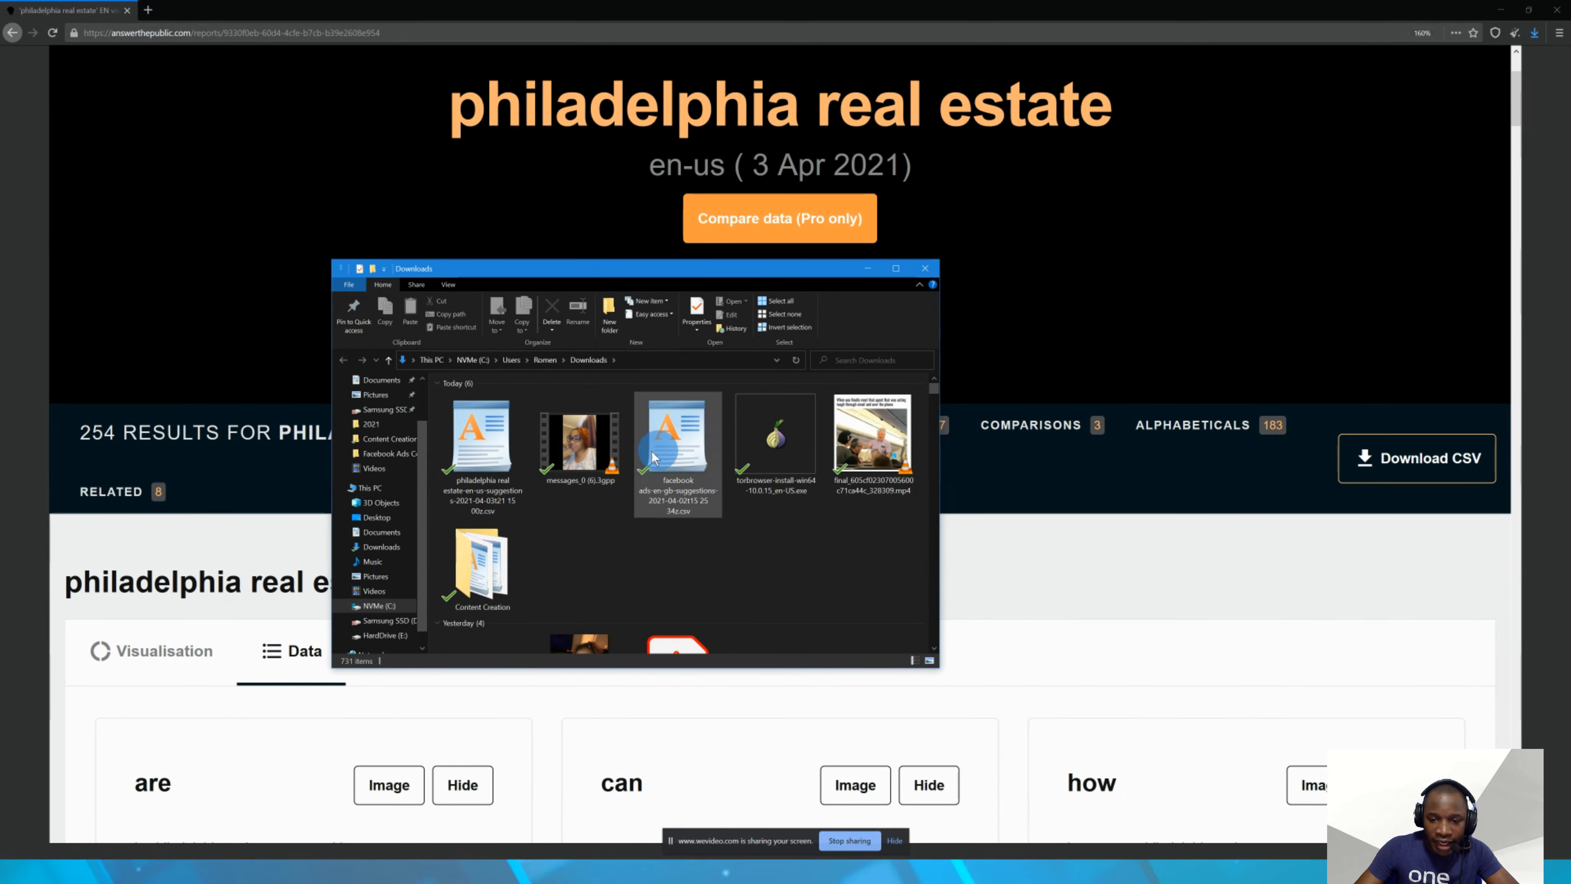
left_click(505, 457)
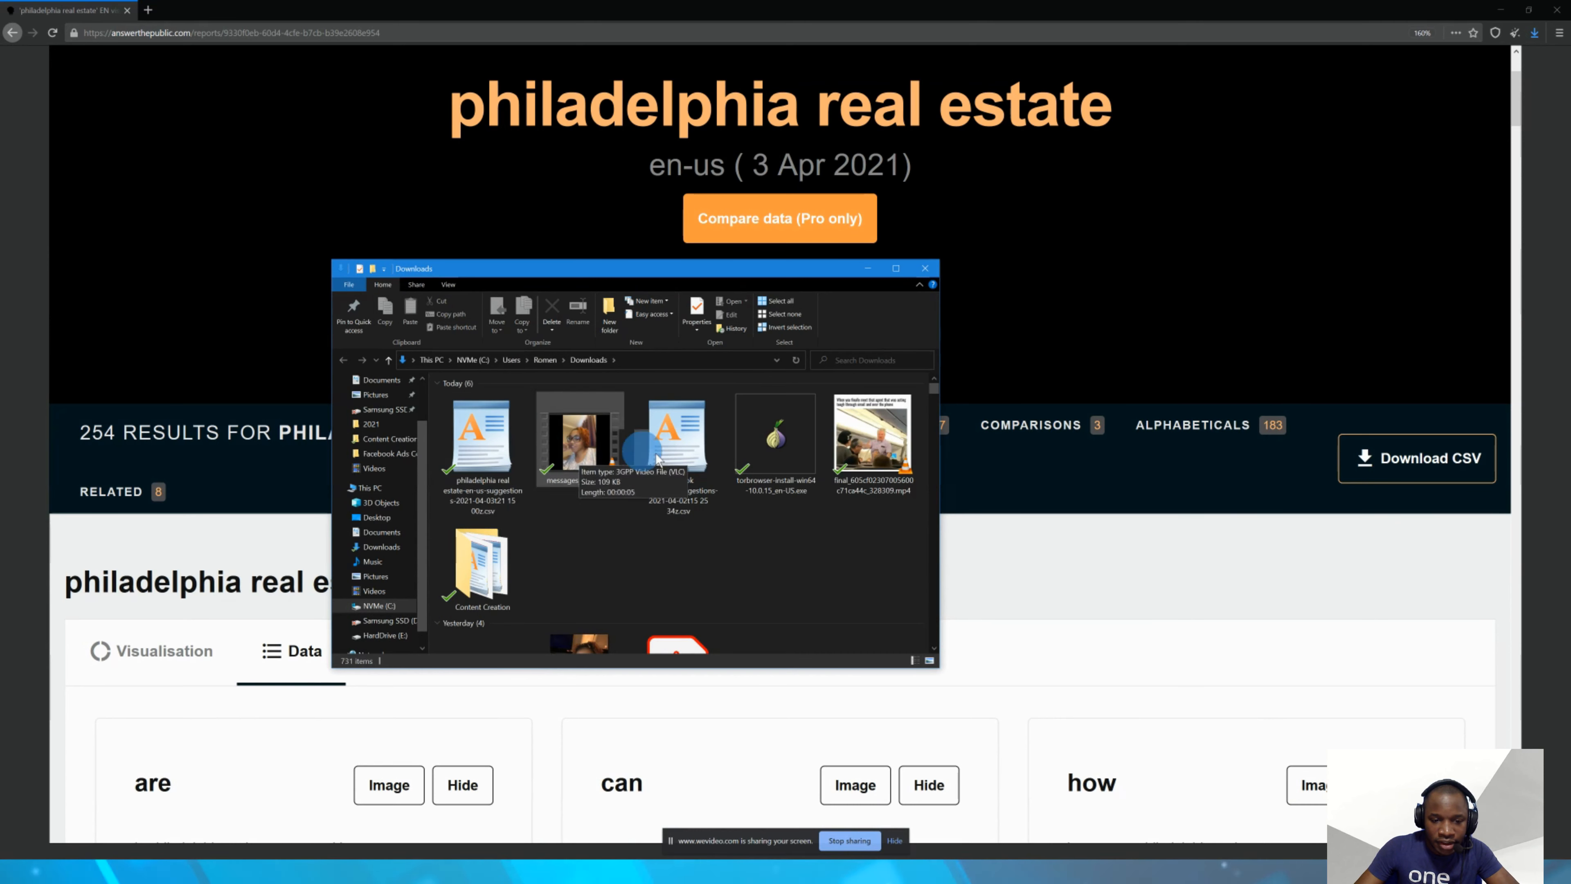
double_click(497, 459)
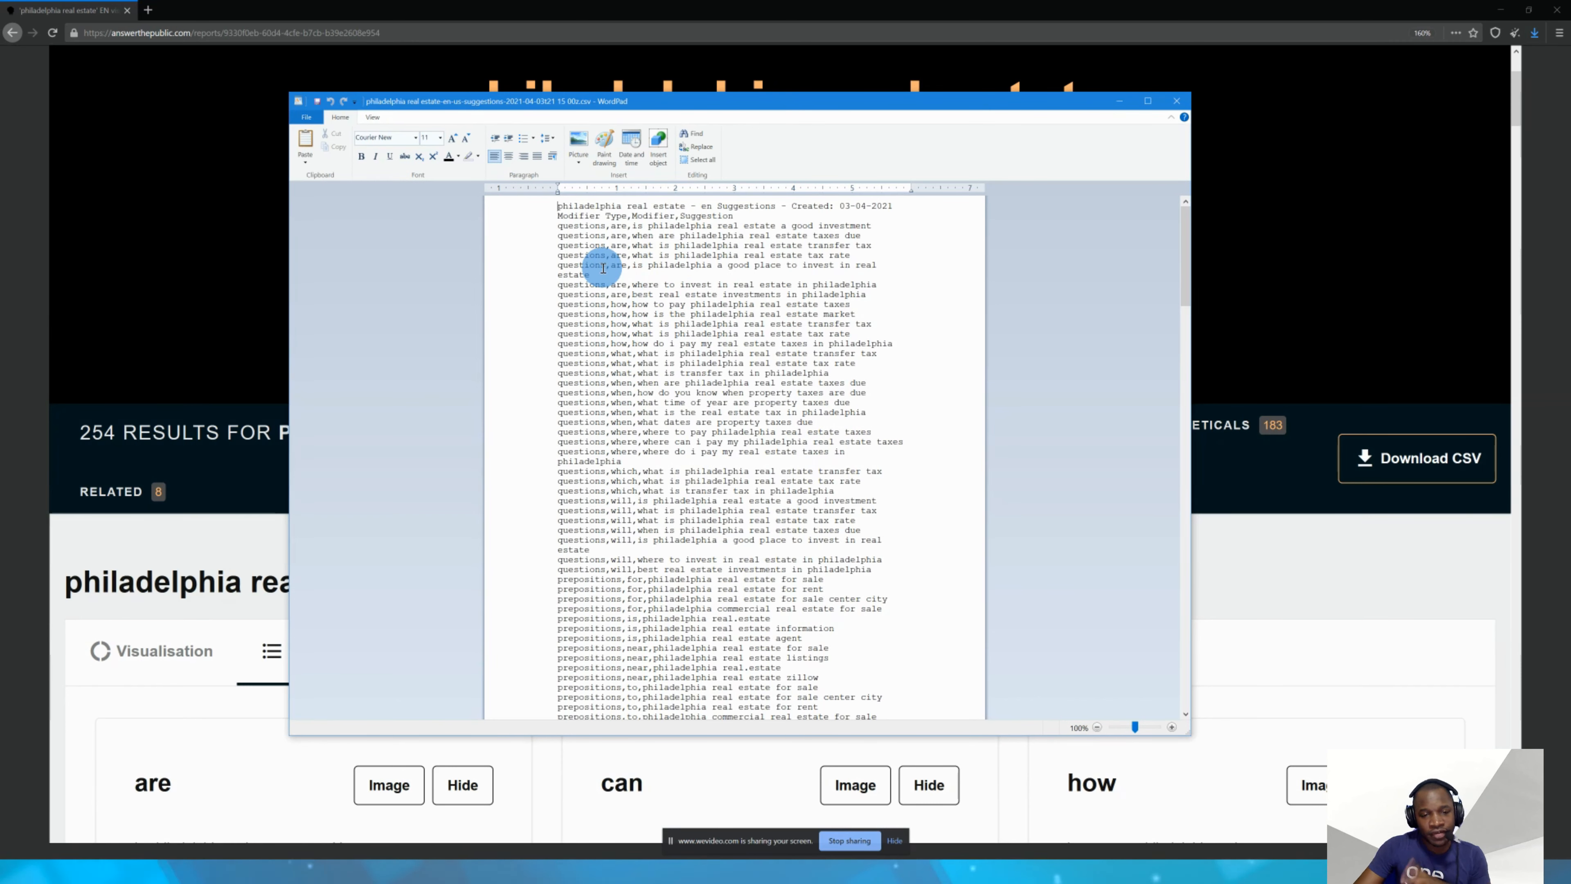
- Review the suggestions in the CSV file, then select and copy its entire text
key("ctrl+a")
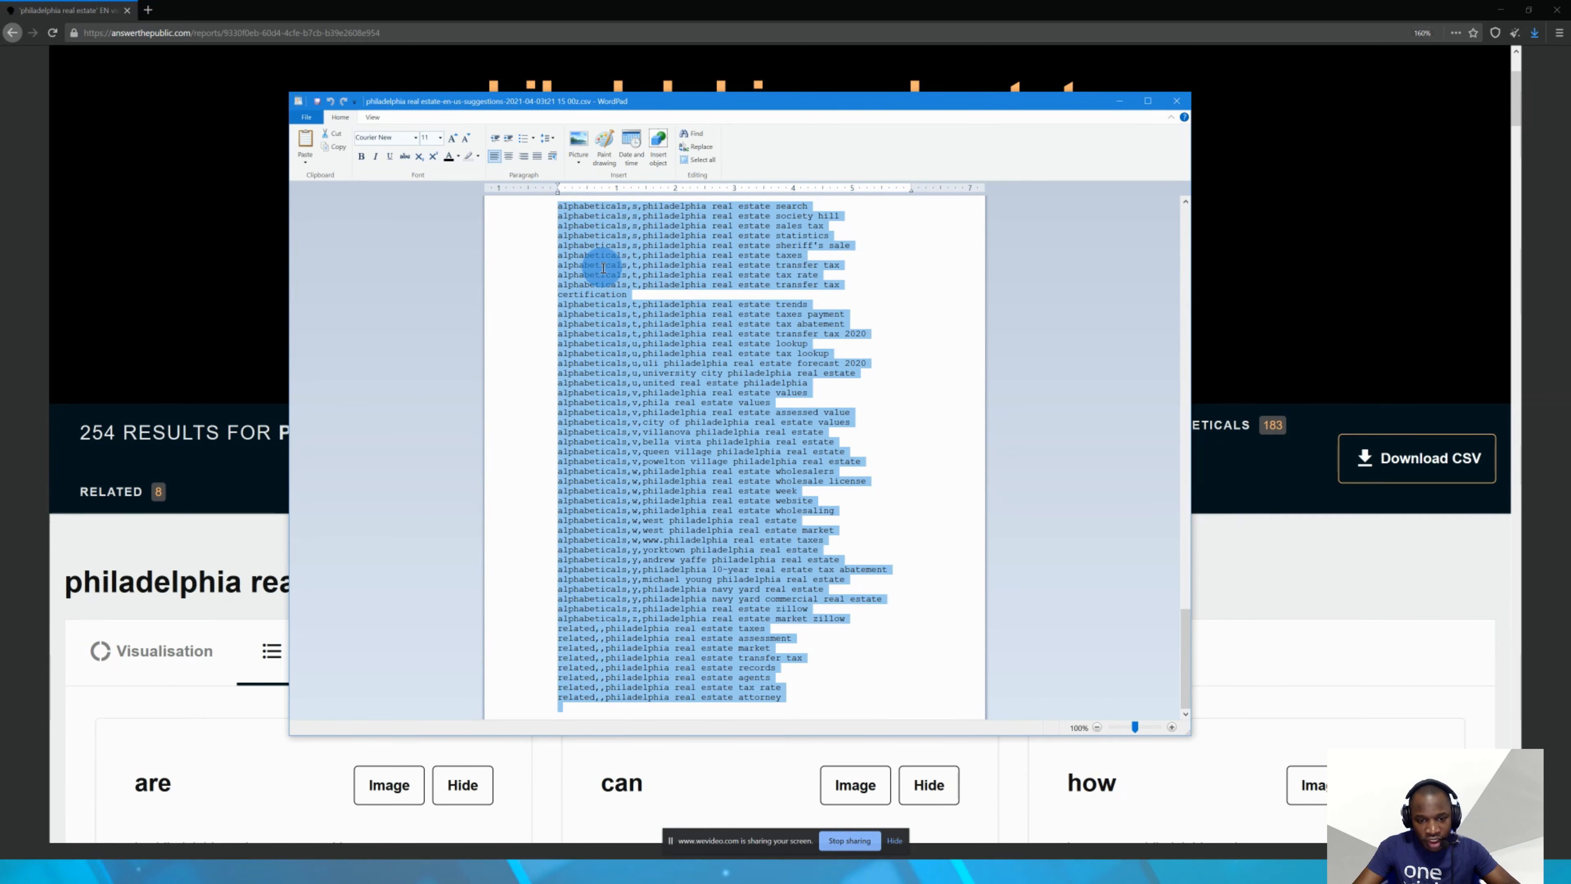
scroll(644, 480, "up", 1)
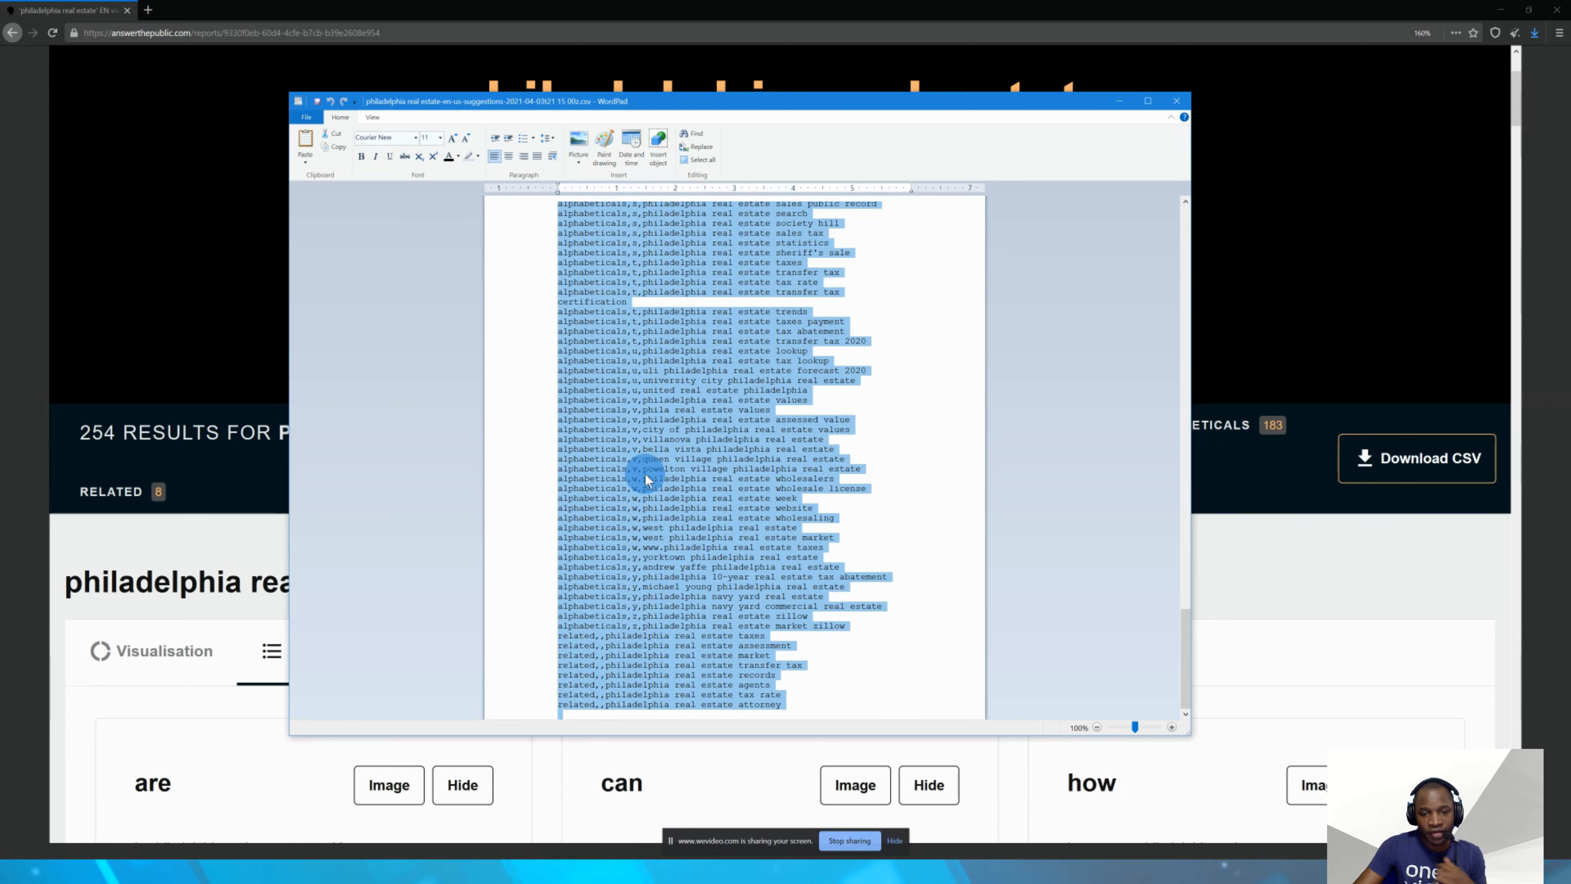
scroll(646, 474, "up", 20)
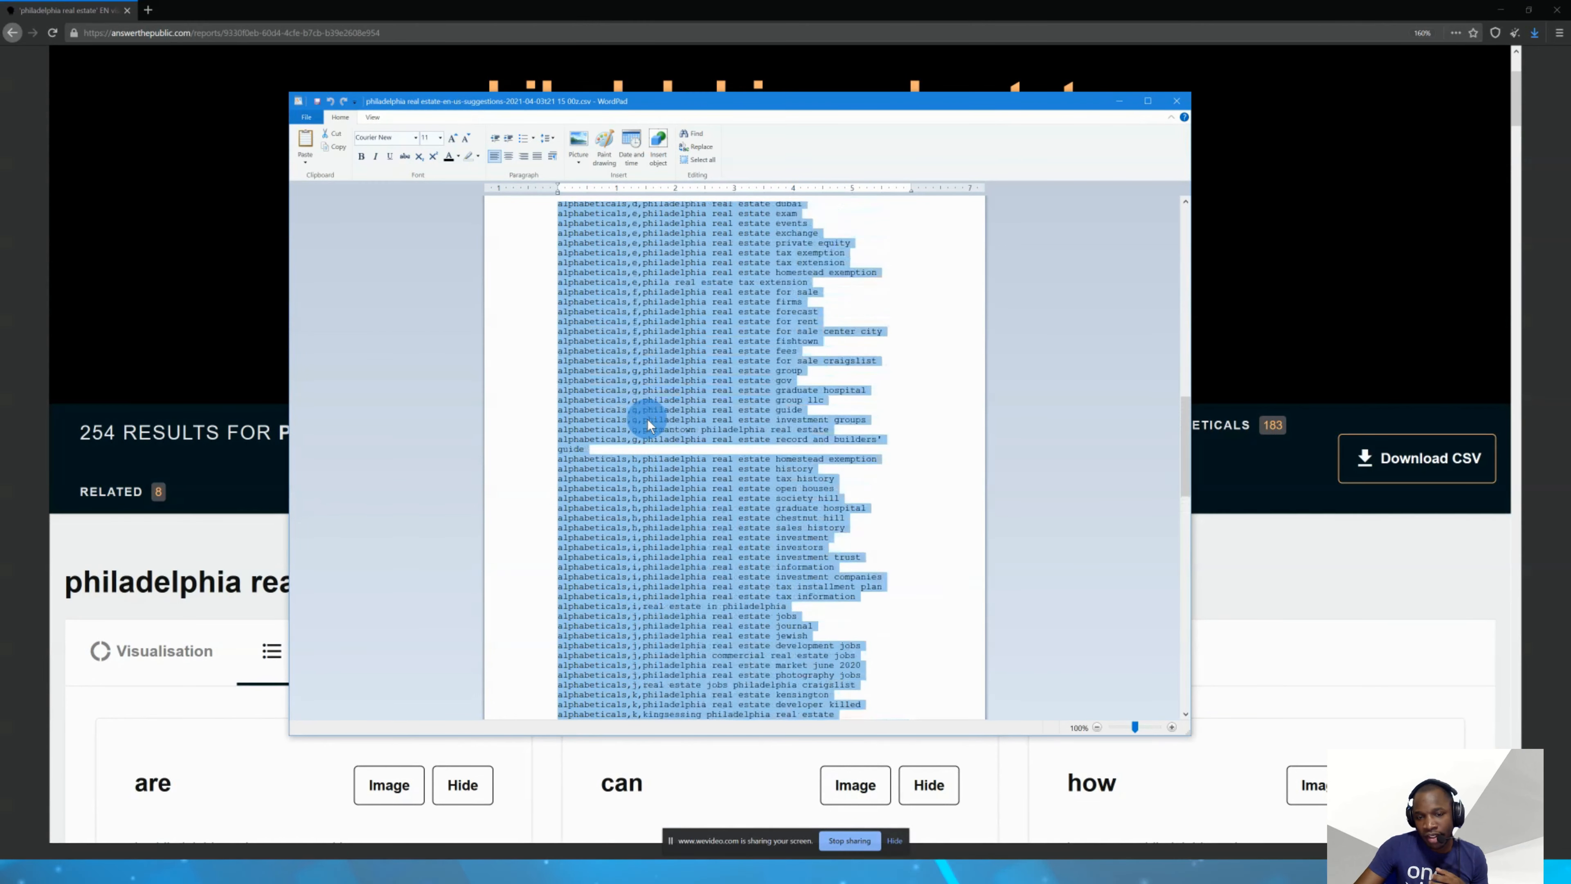
scroll(647, 419, "up", 20)
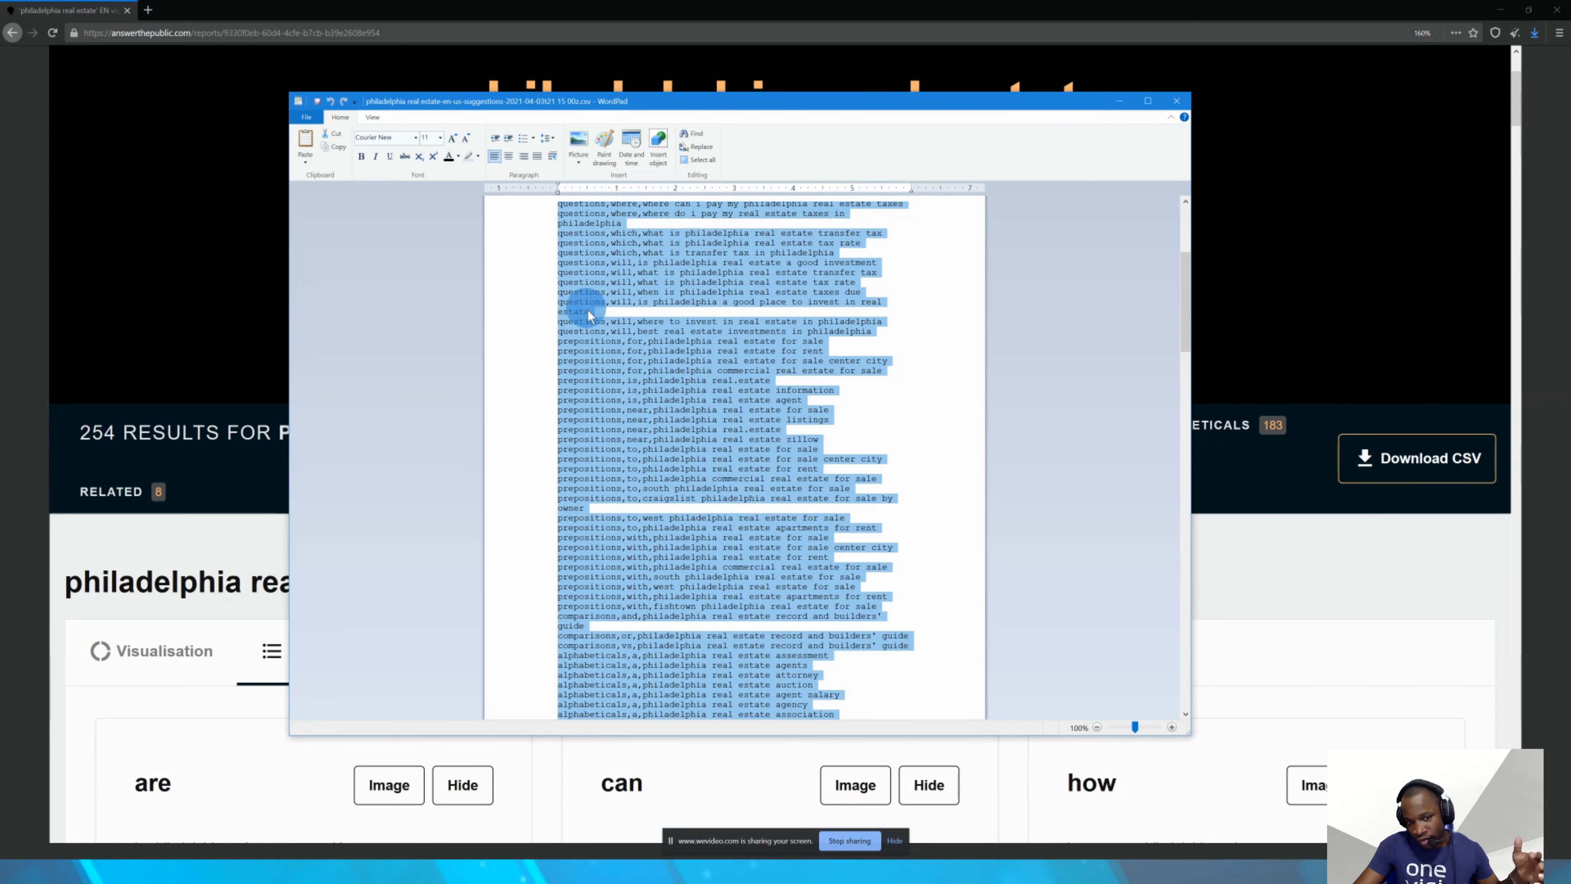
left_click(607, 316)
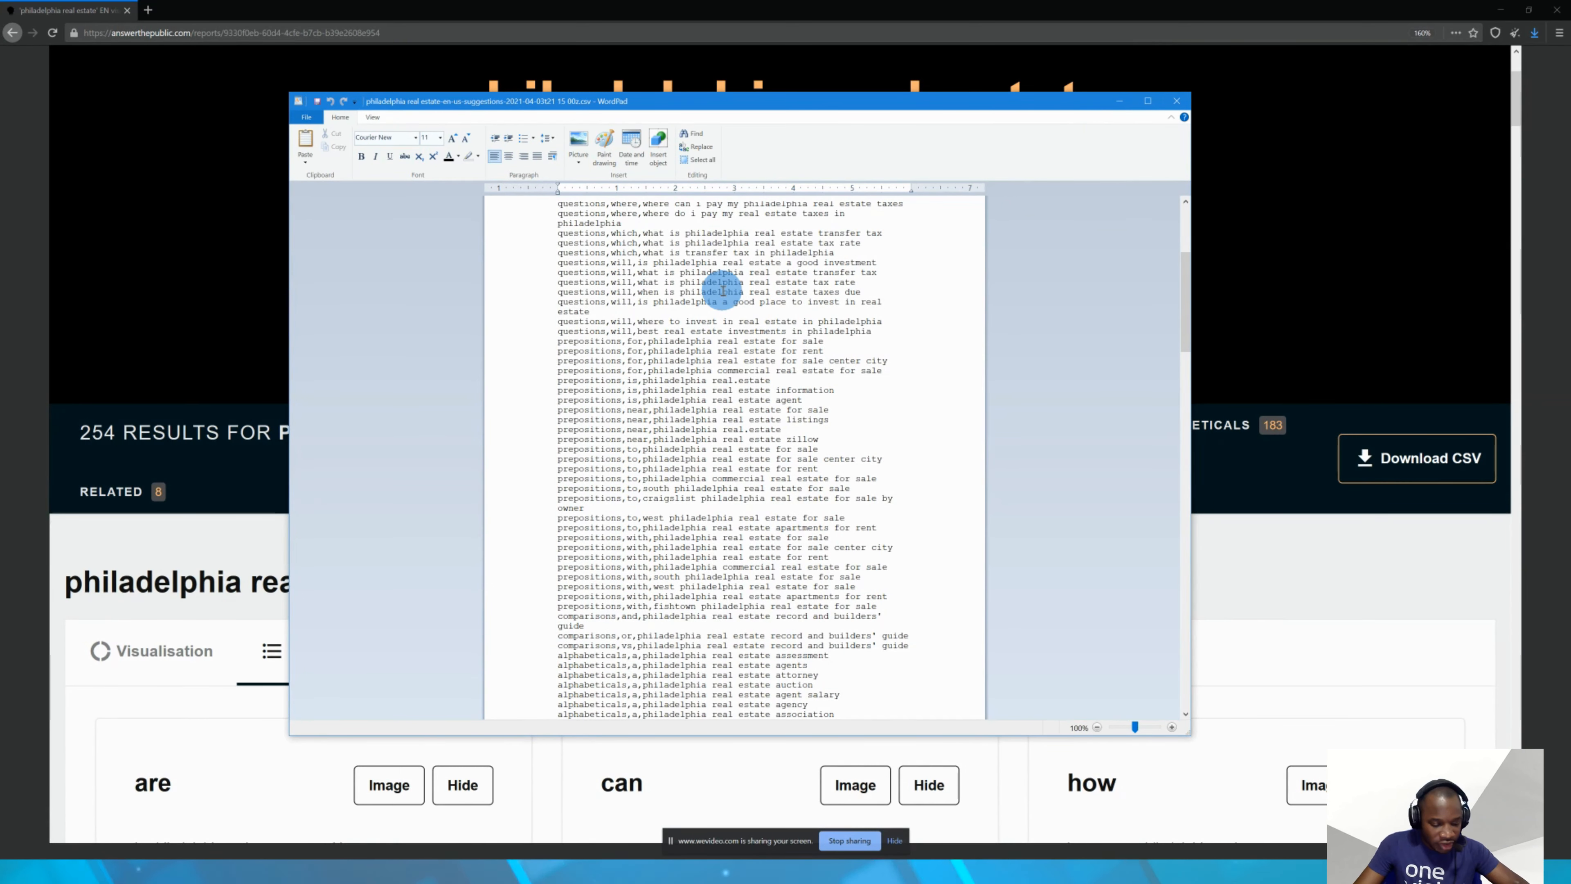
key("ctrl+a")
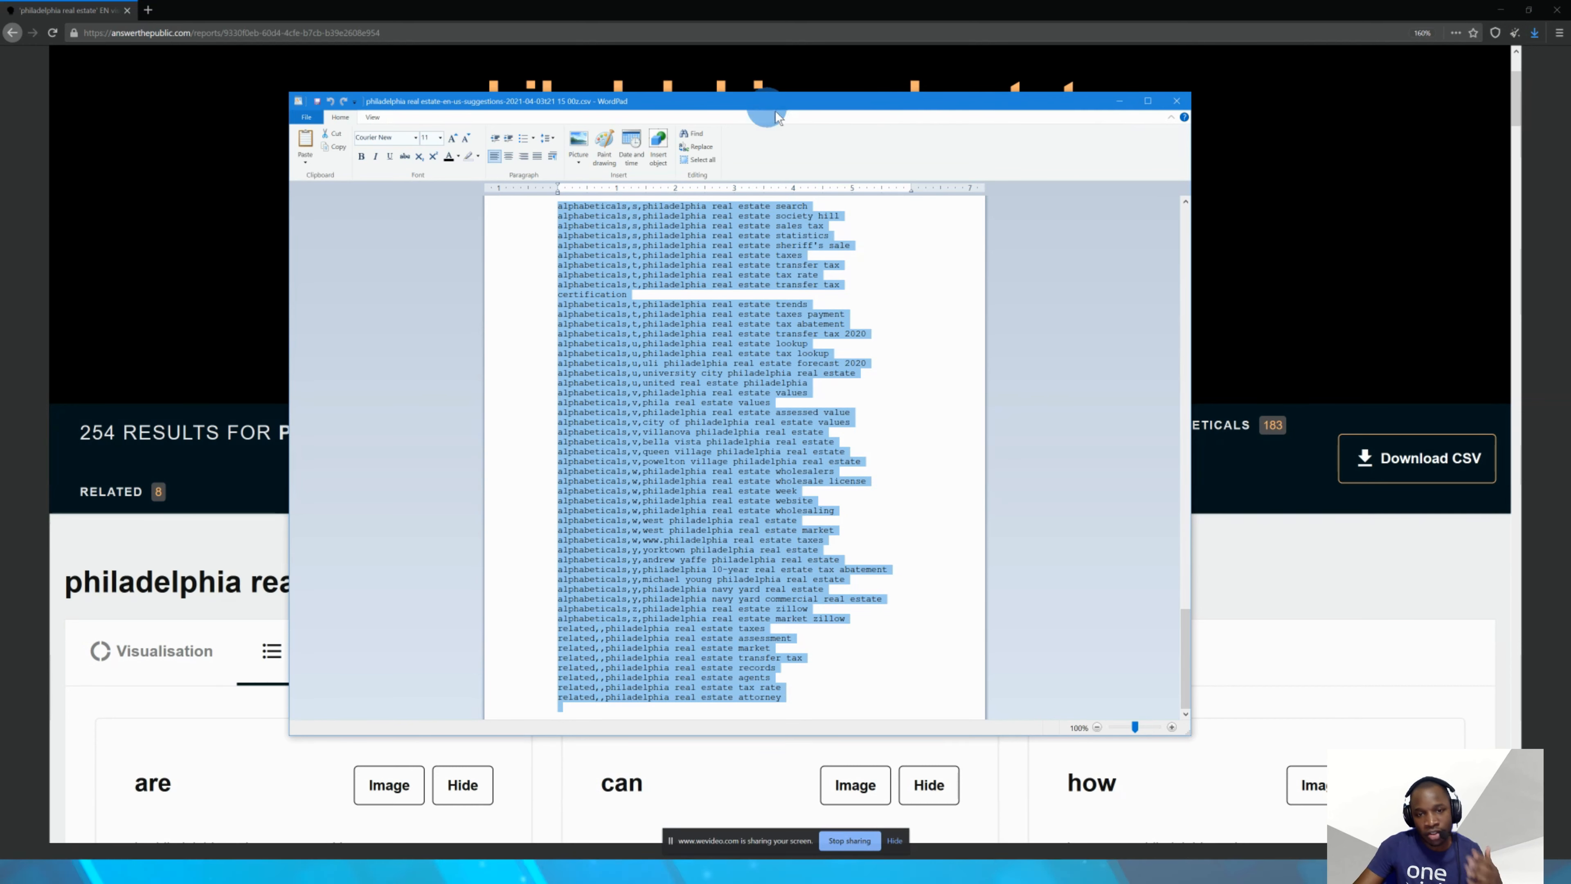
- Minimize the report and CSV windows, then switch to the untitled Google Docs document and maximize its window
left_click(1500, 10)
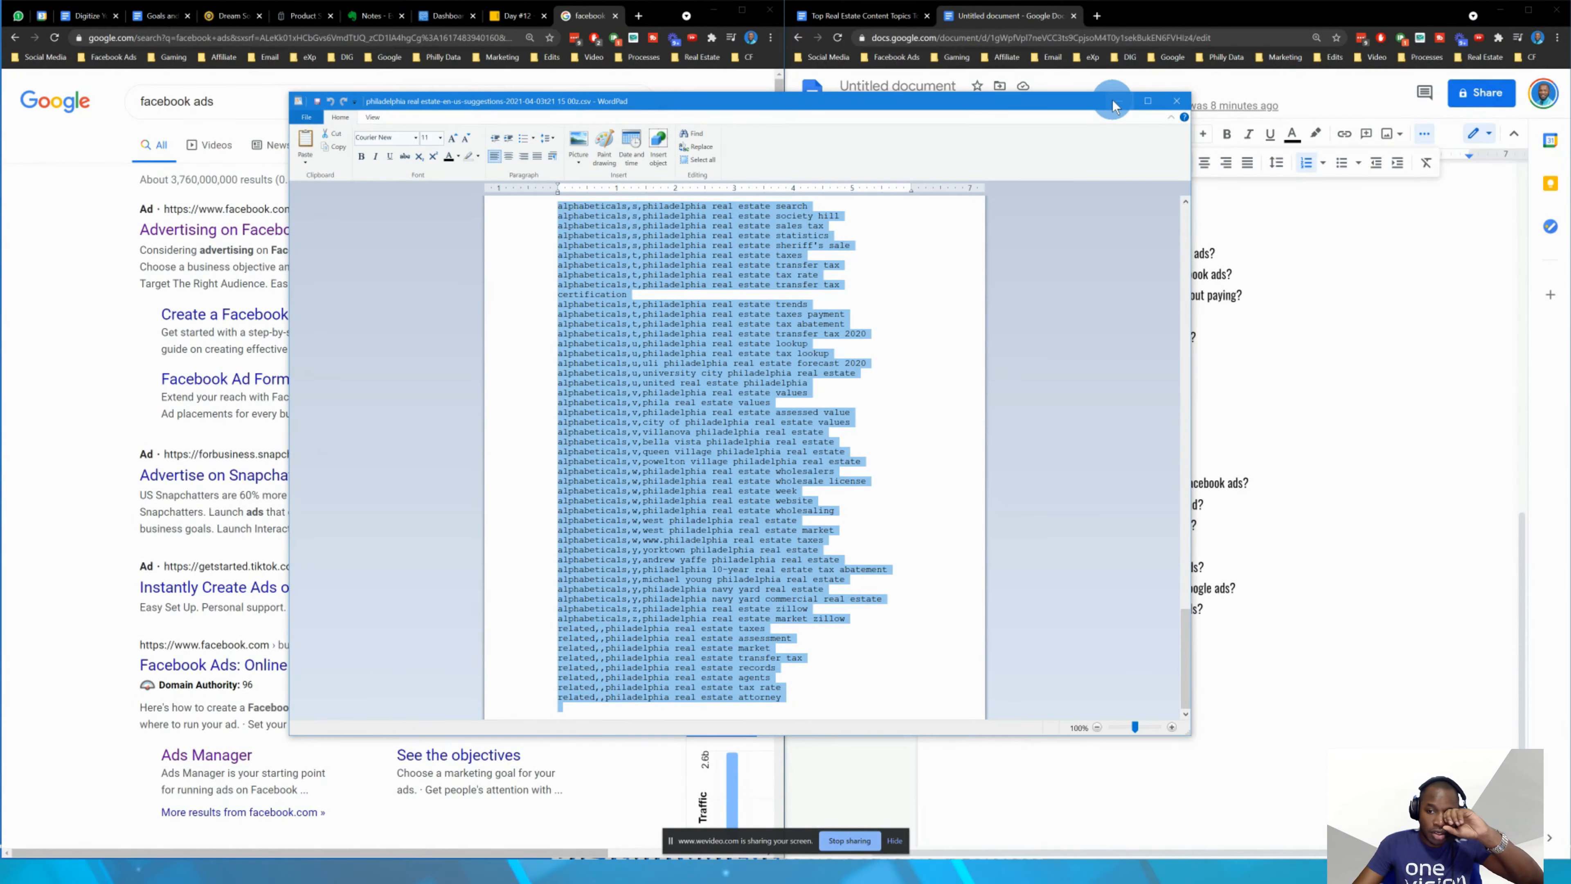
left_click(1120, 102)
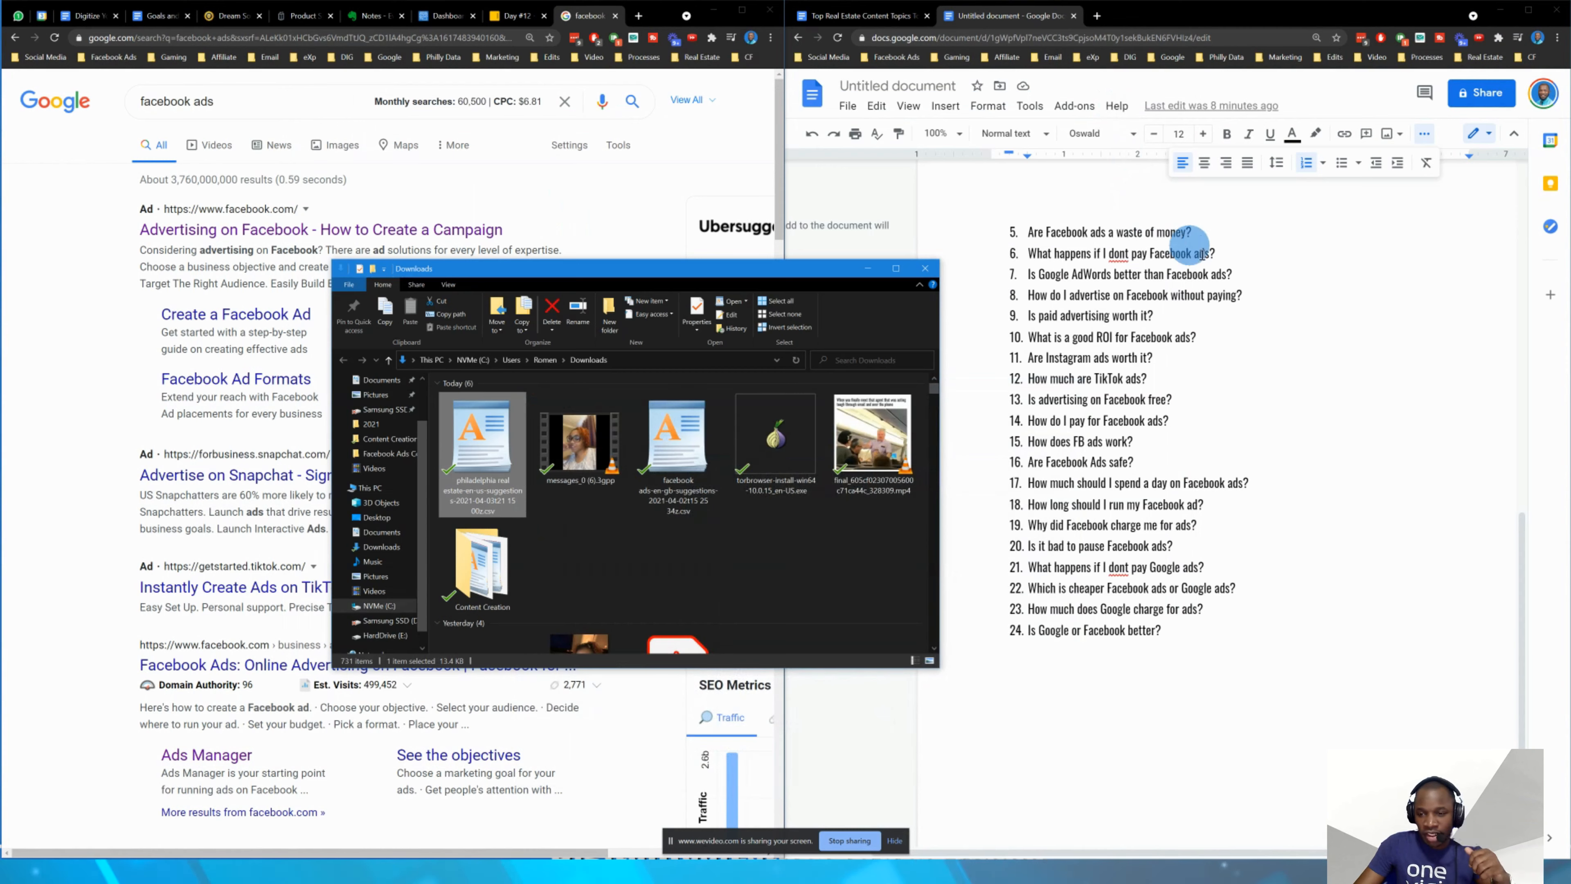
left_click(1191, 607)
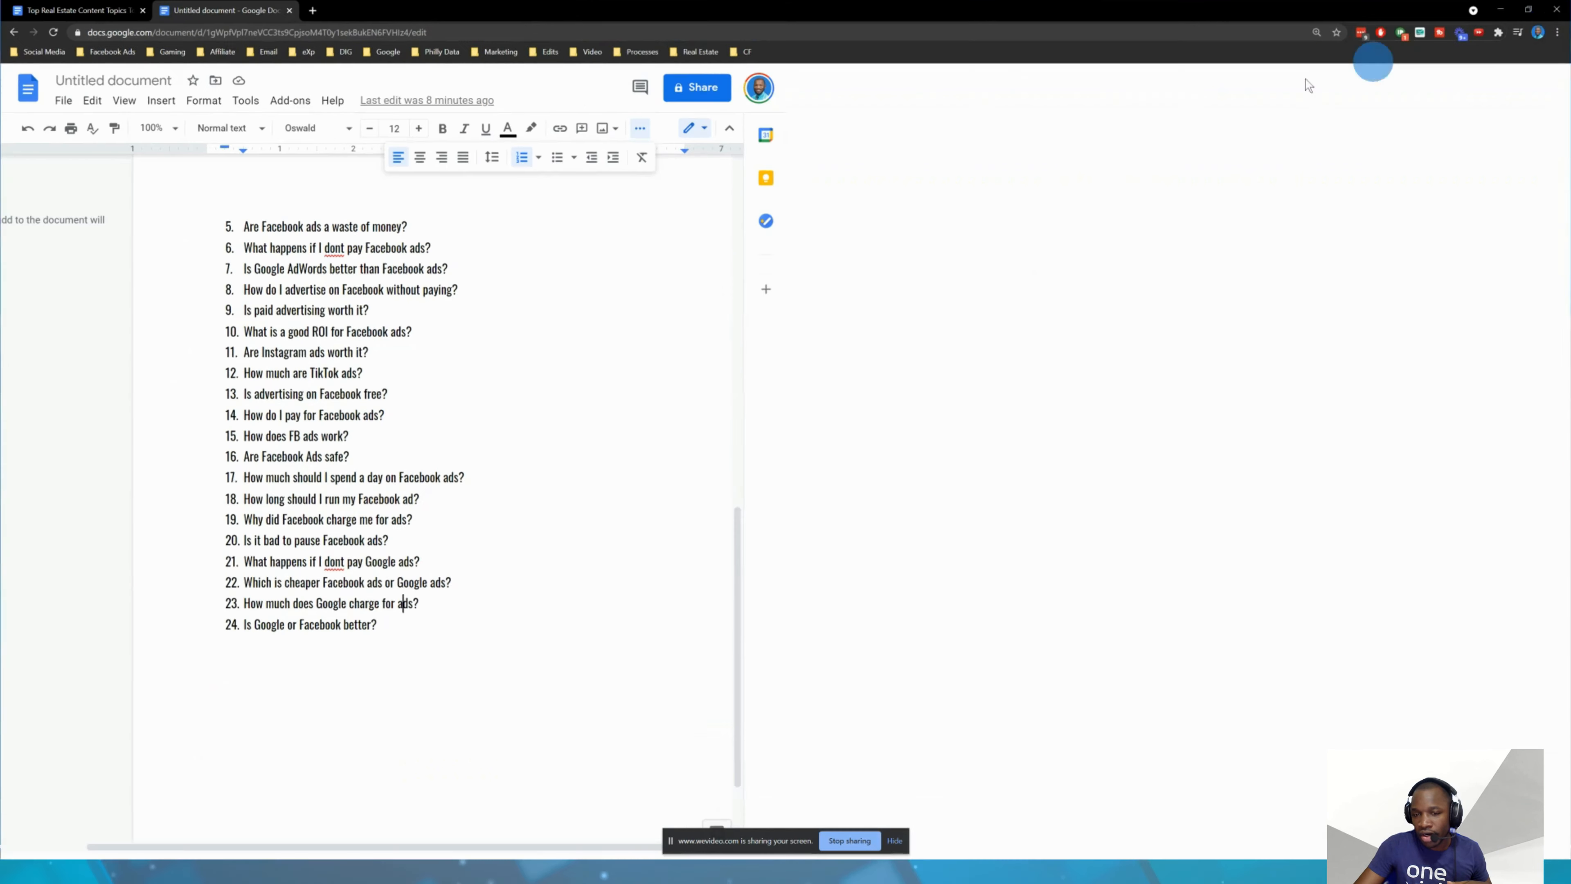
left_click(1528, 9)
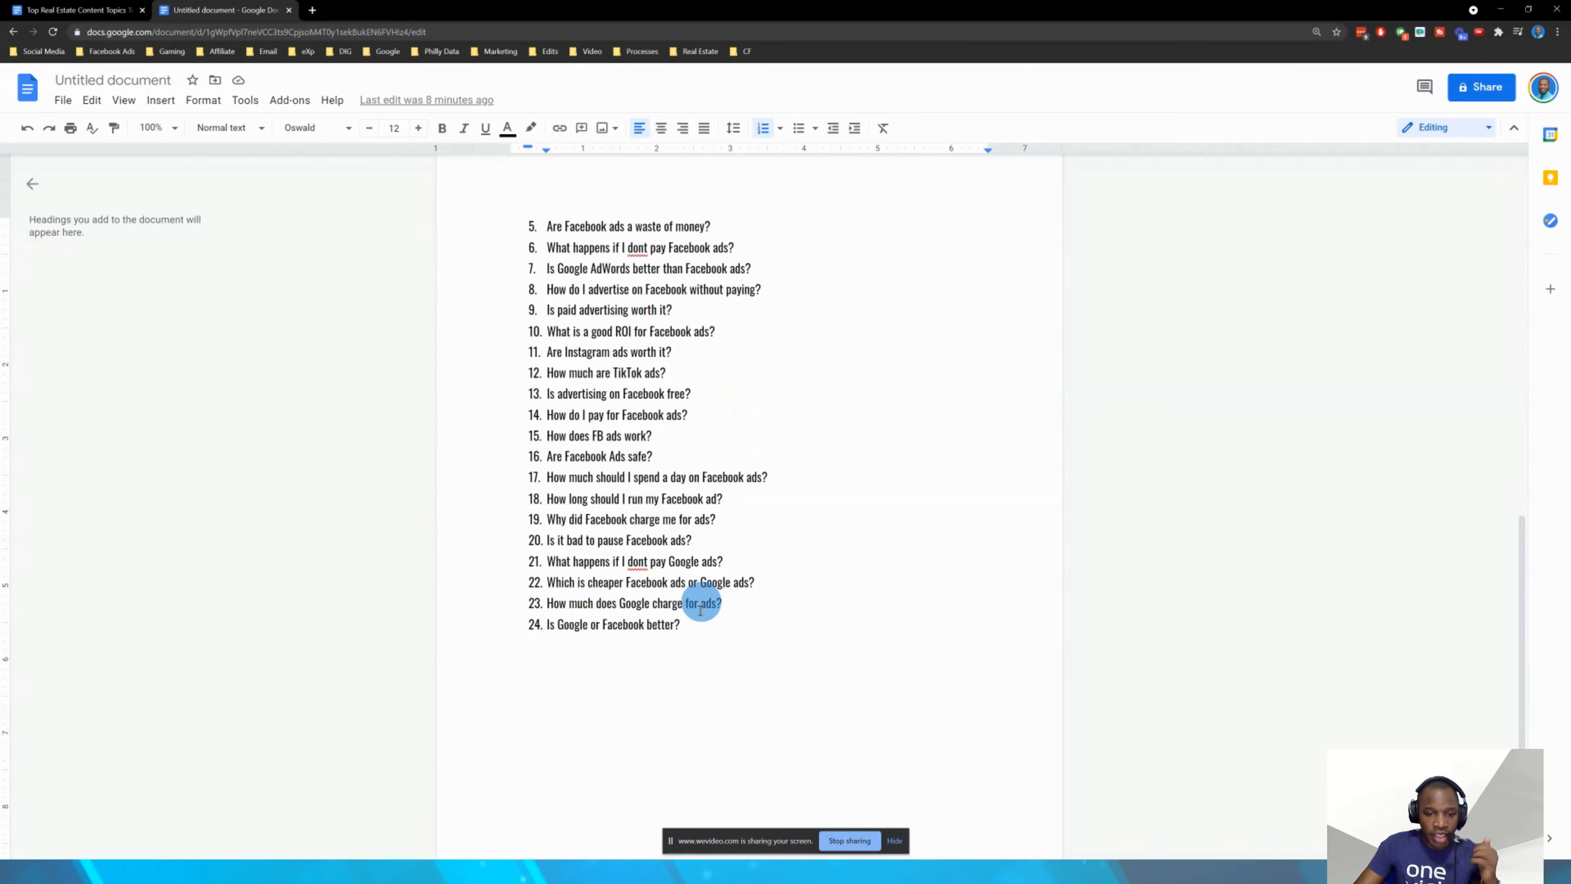
- End the numbered list after "Is Google or Facebook better?" and add the line "Philadelphia Real Estate" below it
double_click(690, 625)
key("Return")
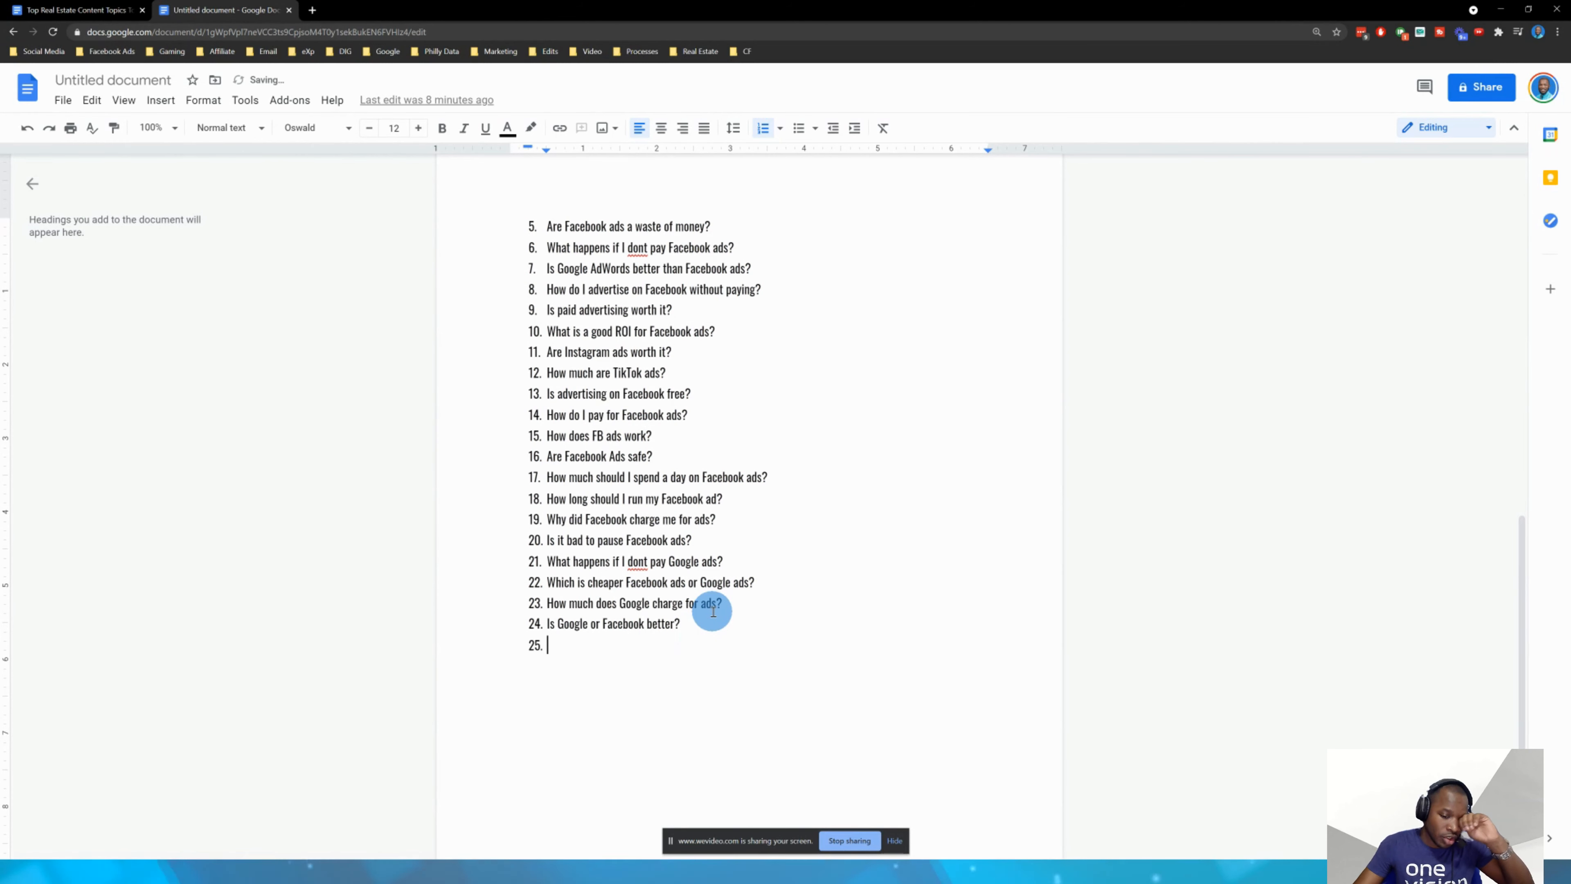
key("Return")
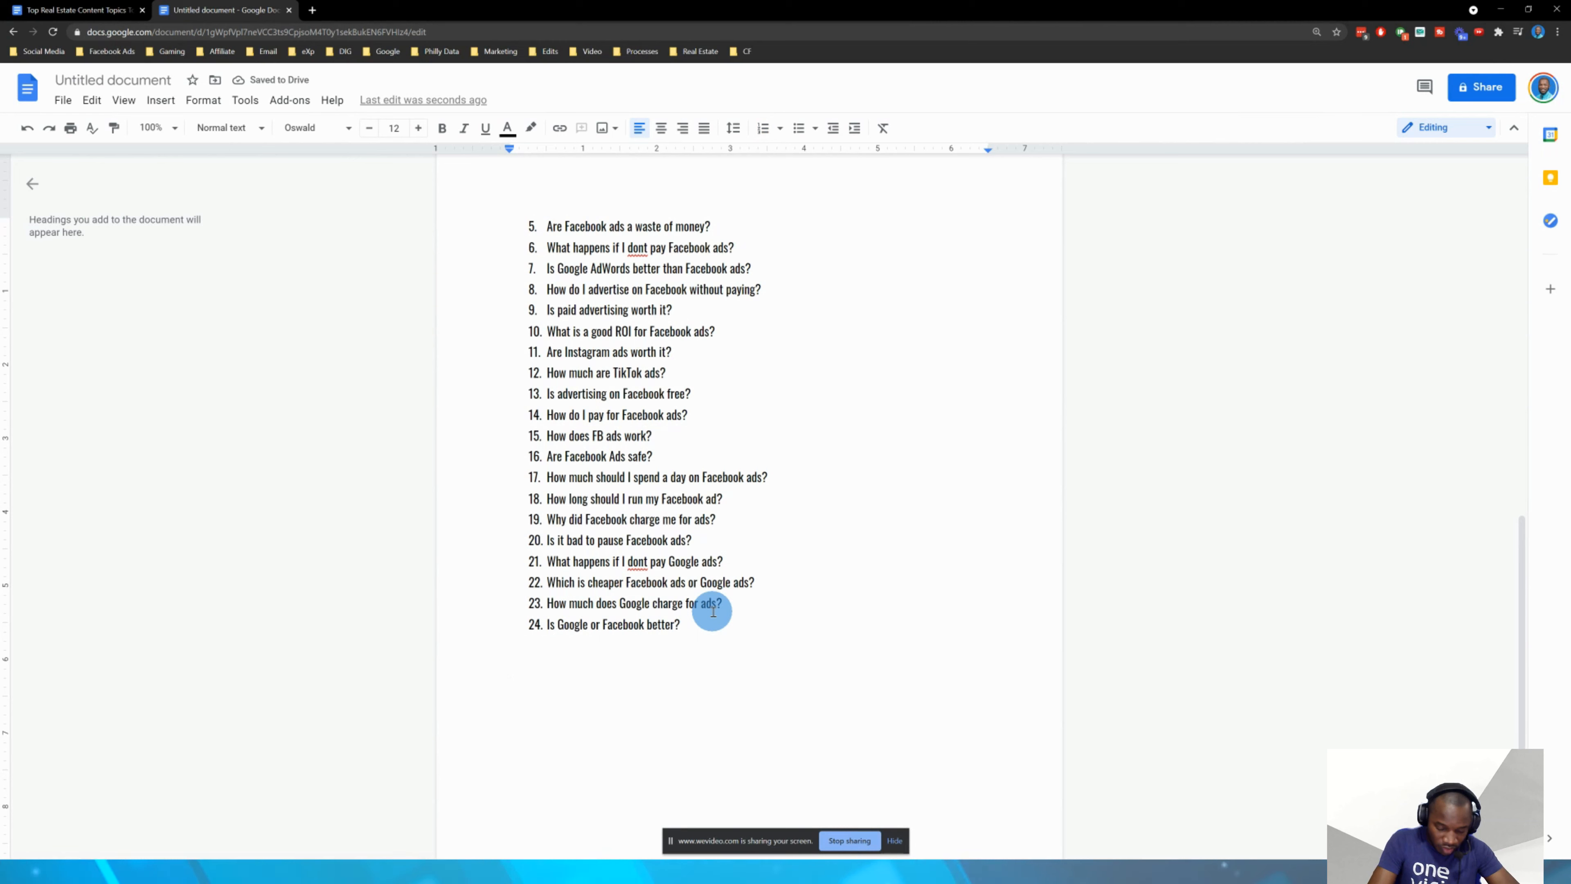
type("Philadelphia Real")
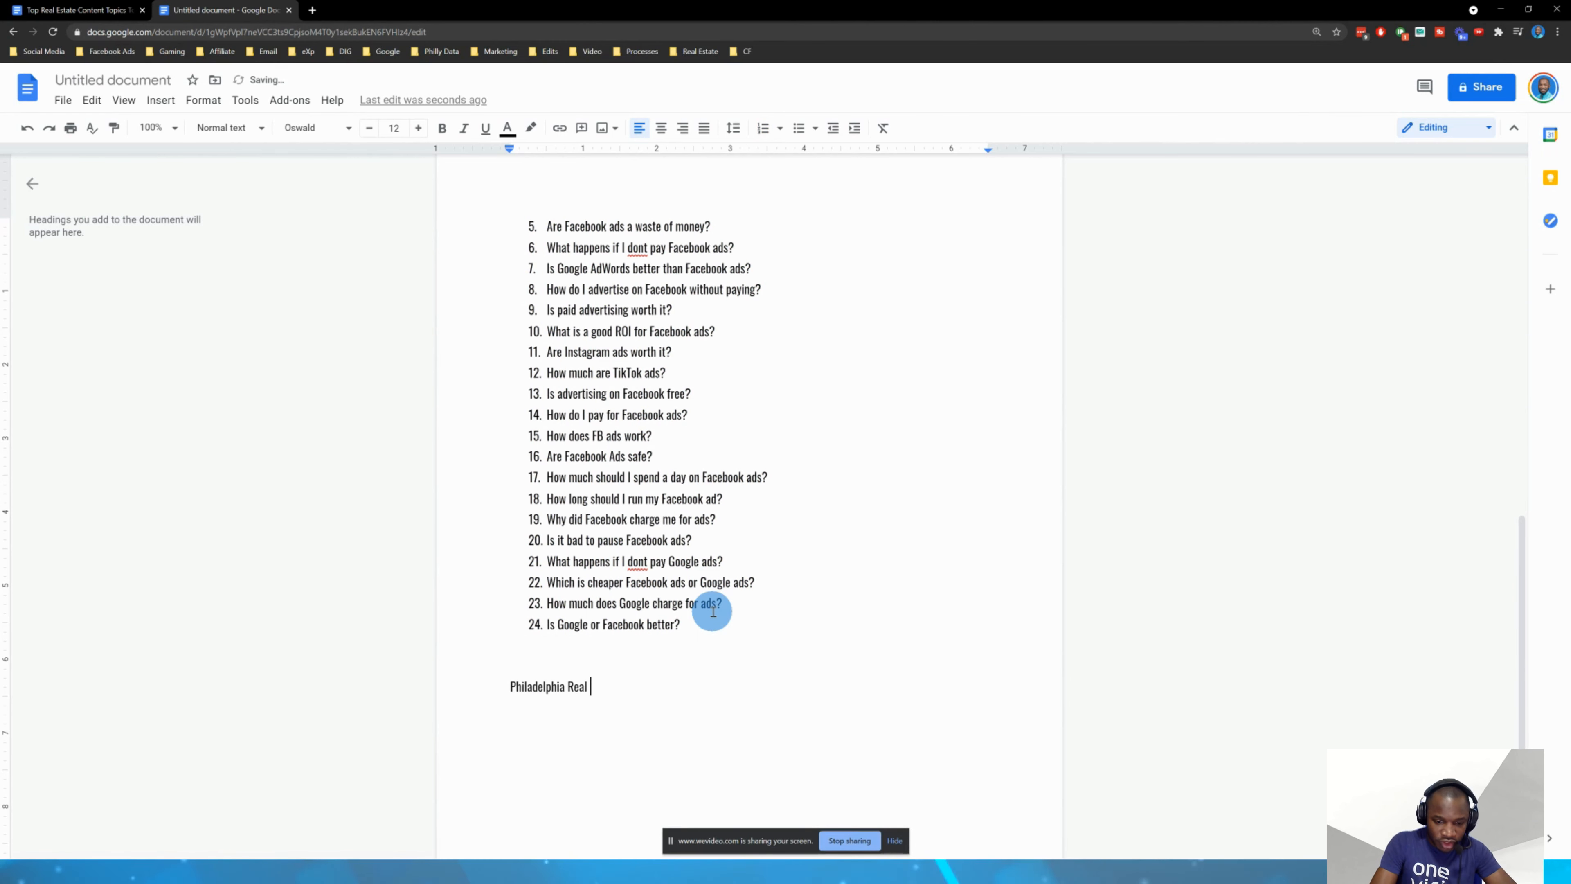
type(" Estate")
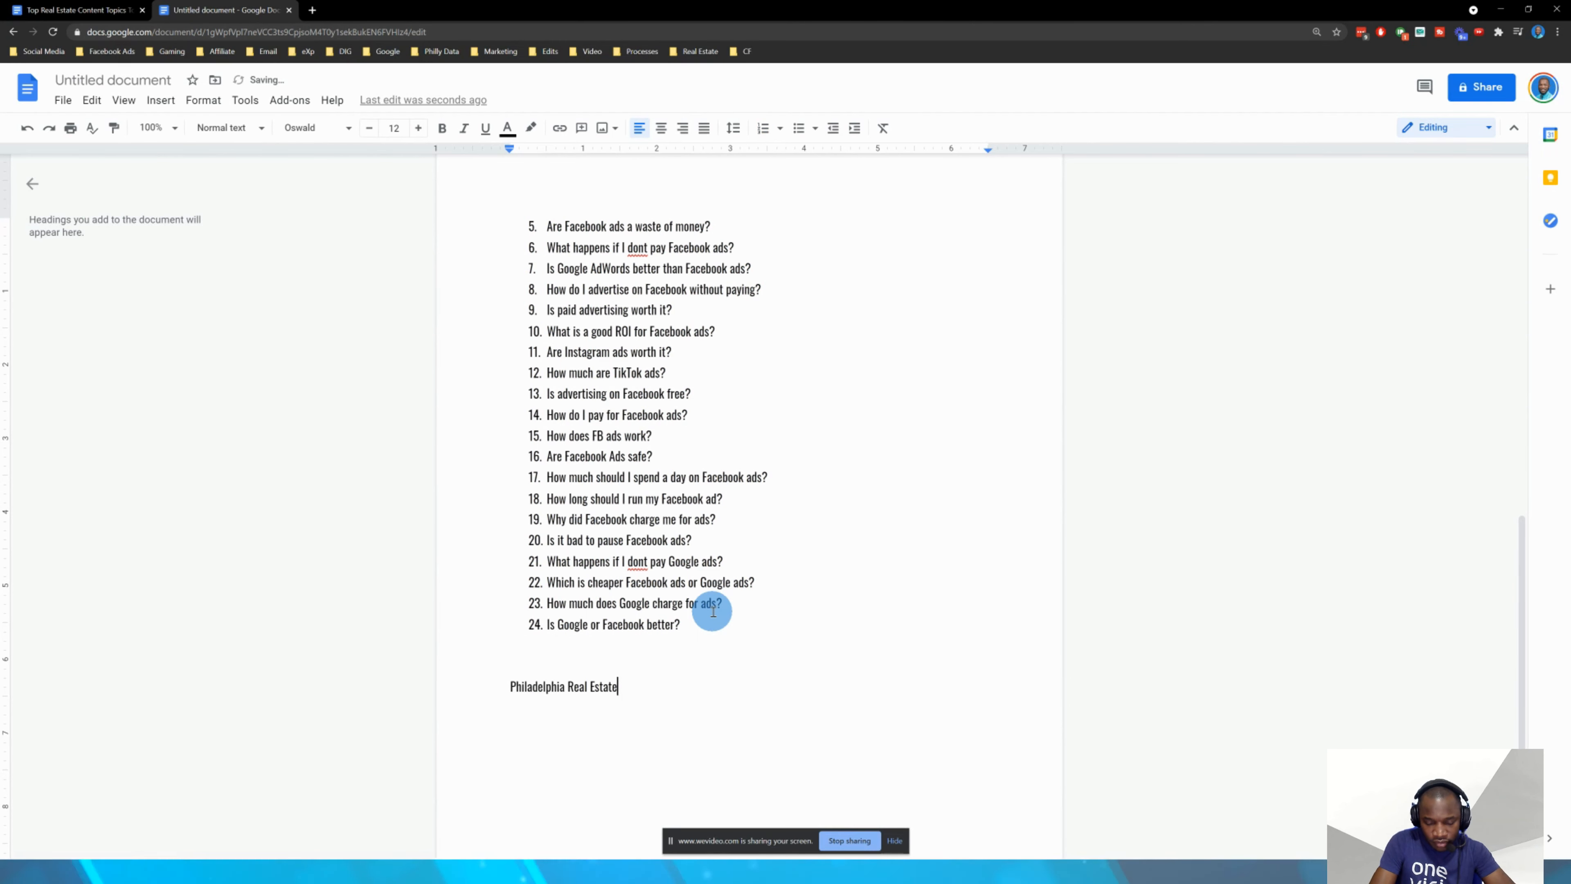
key("Return")
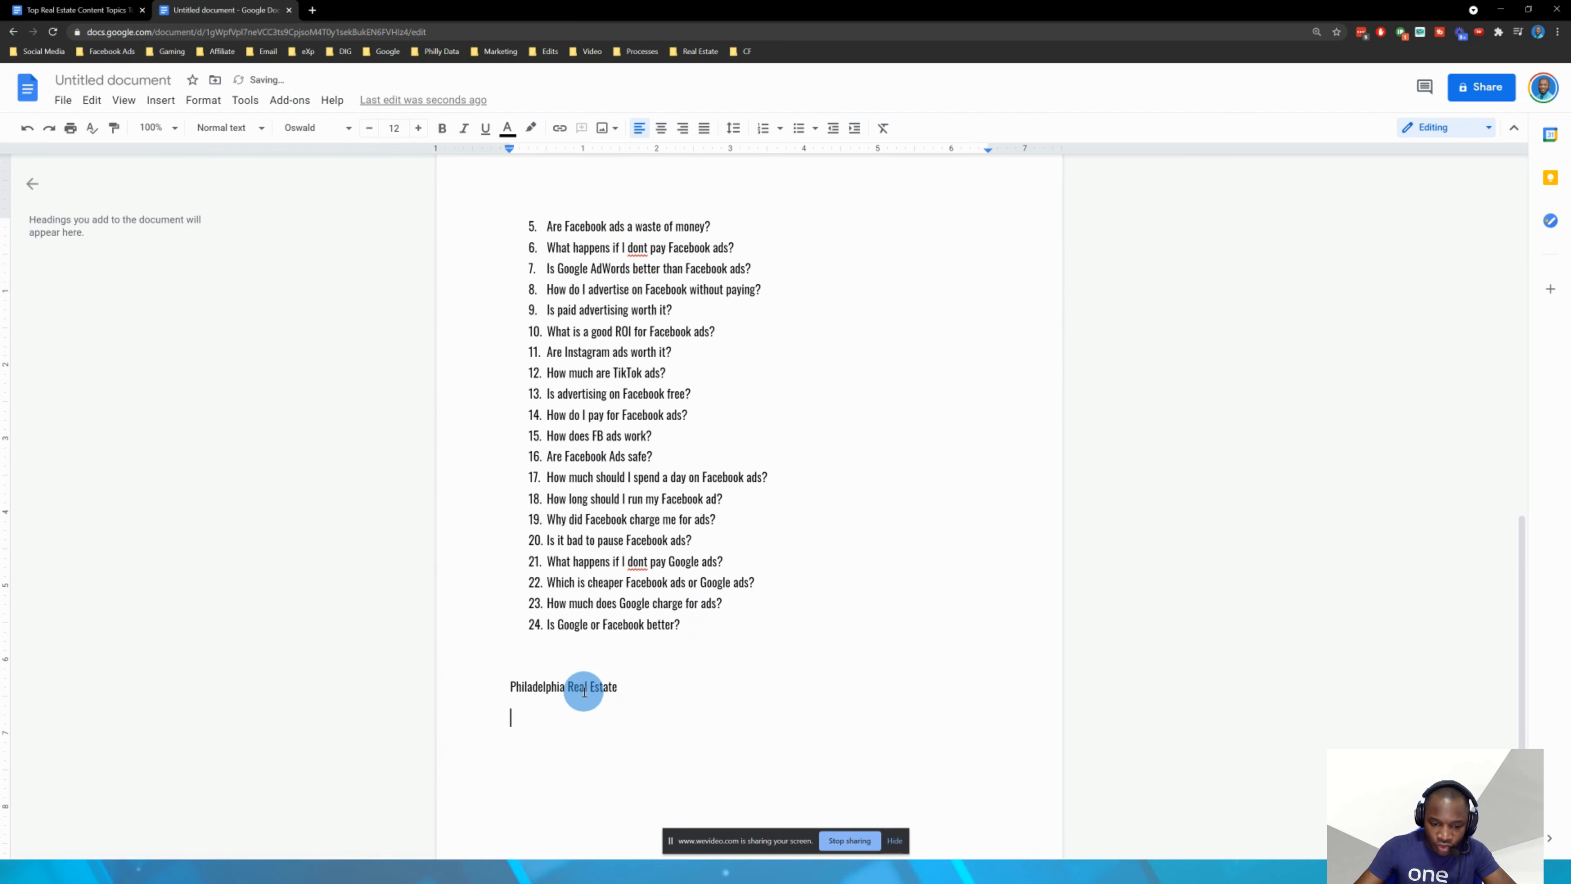
- Paste the copied suggestions without formatting under the "Philadelphia Real Estate" line and review the pasted list back to its start
right_click(540, 717)
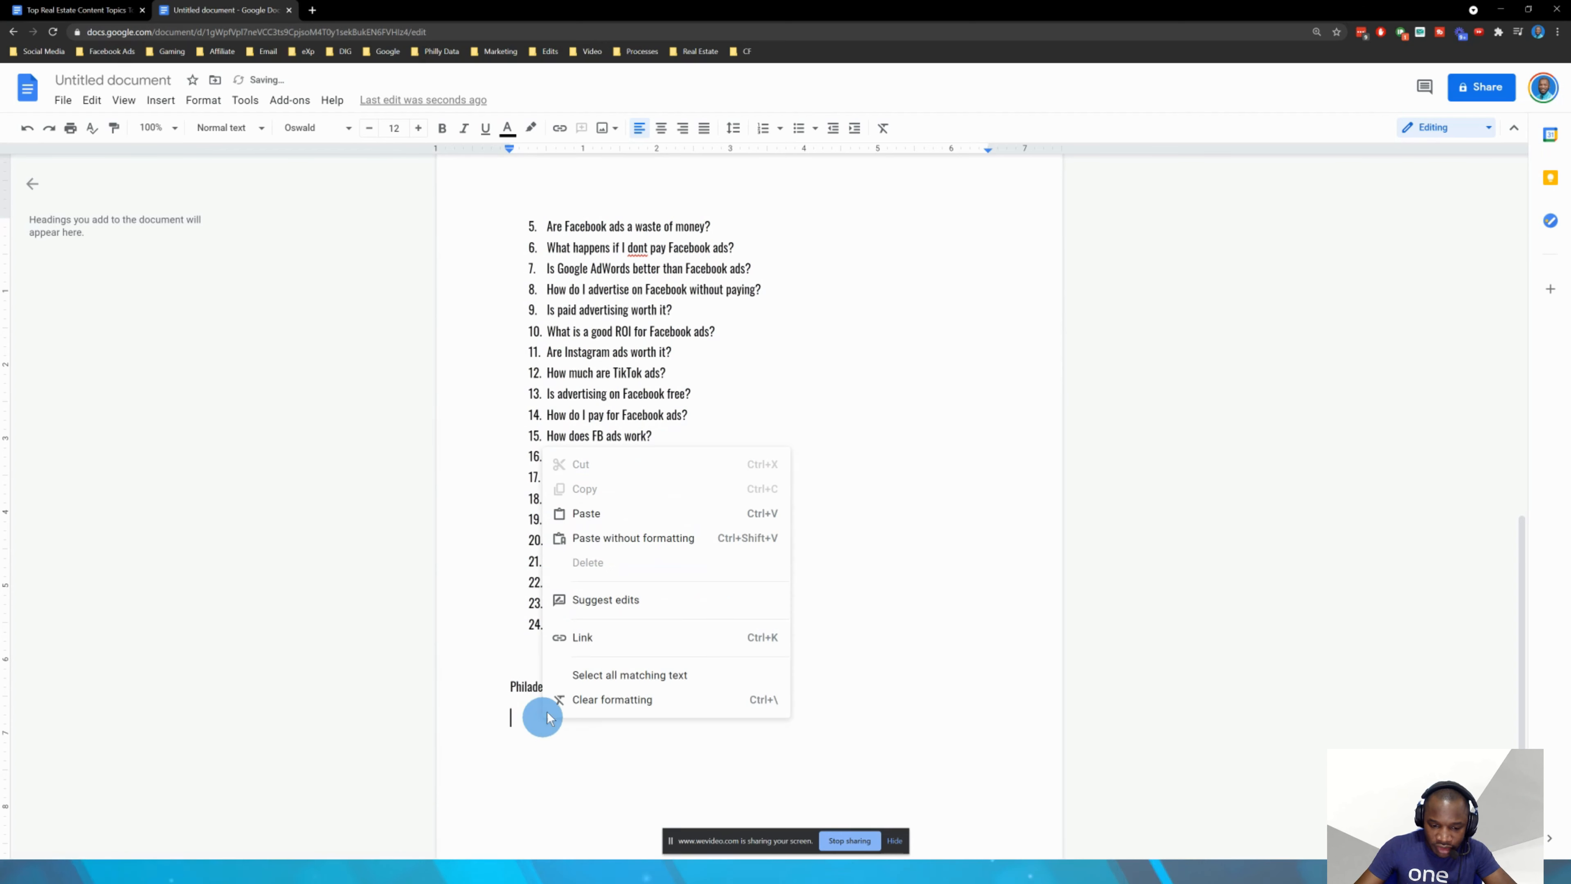
left_click(603, 538)
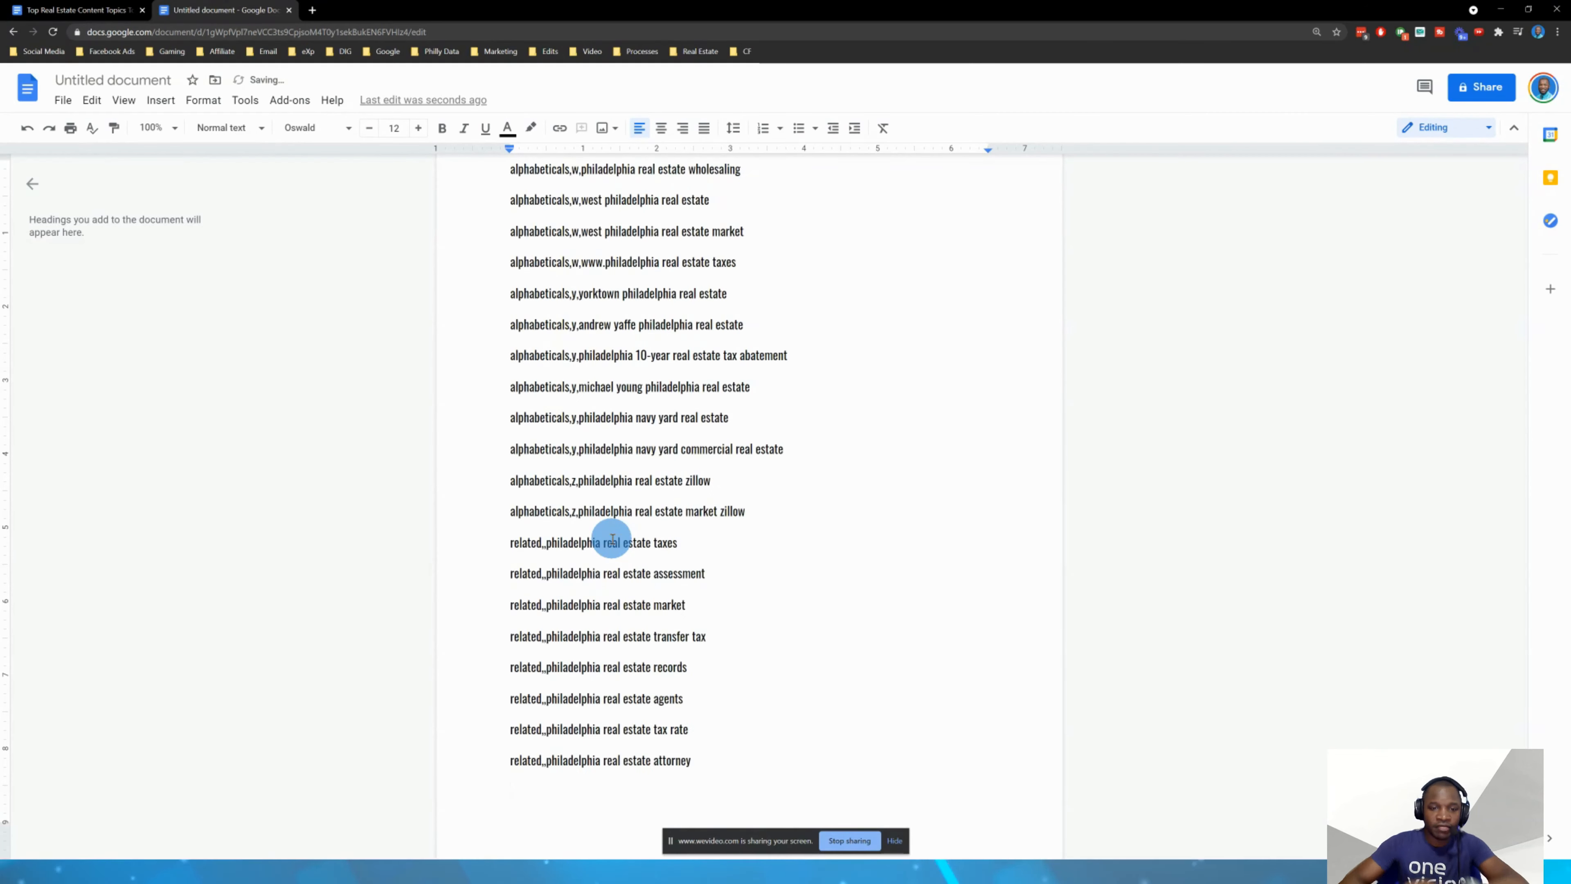
scroll(612, 539, "up", 20)
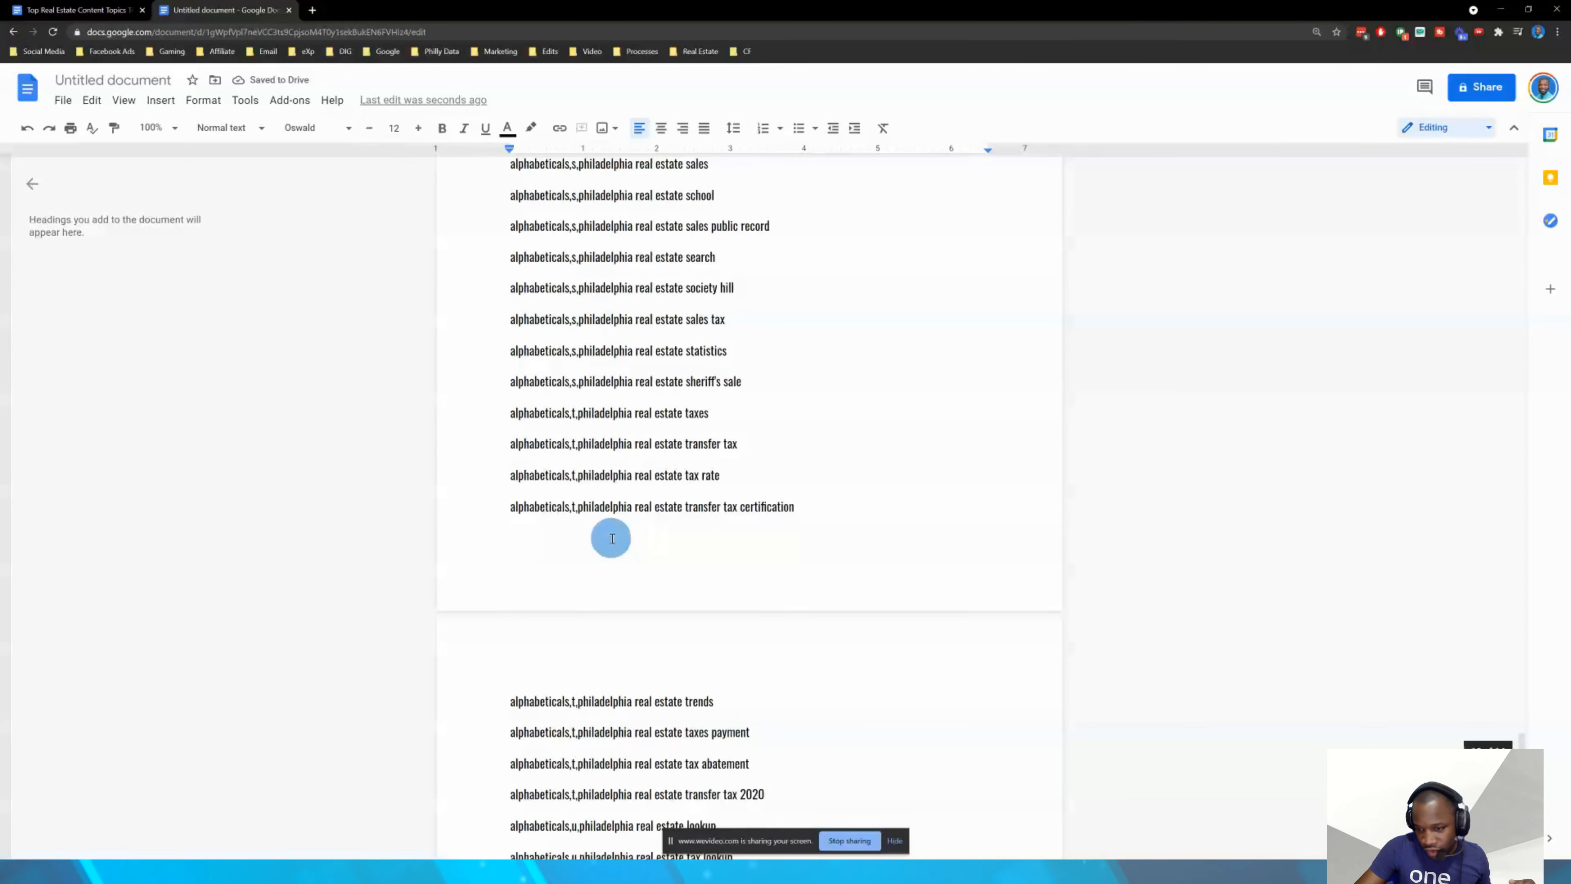
scroll(693, 532, "up", 20)
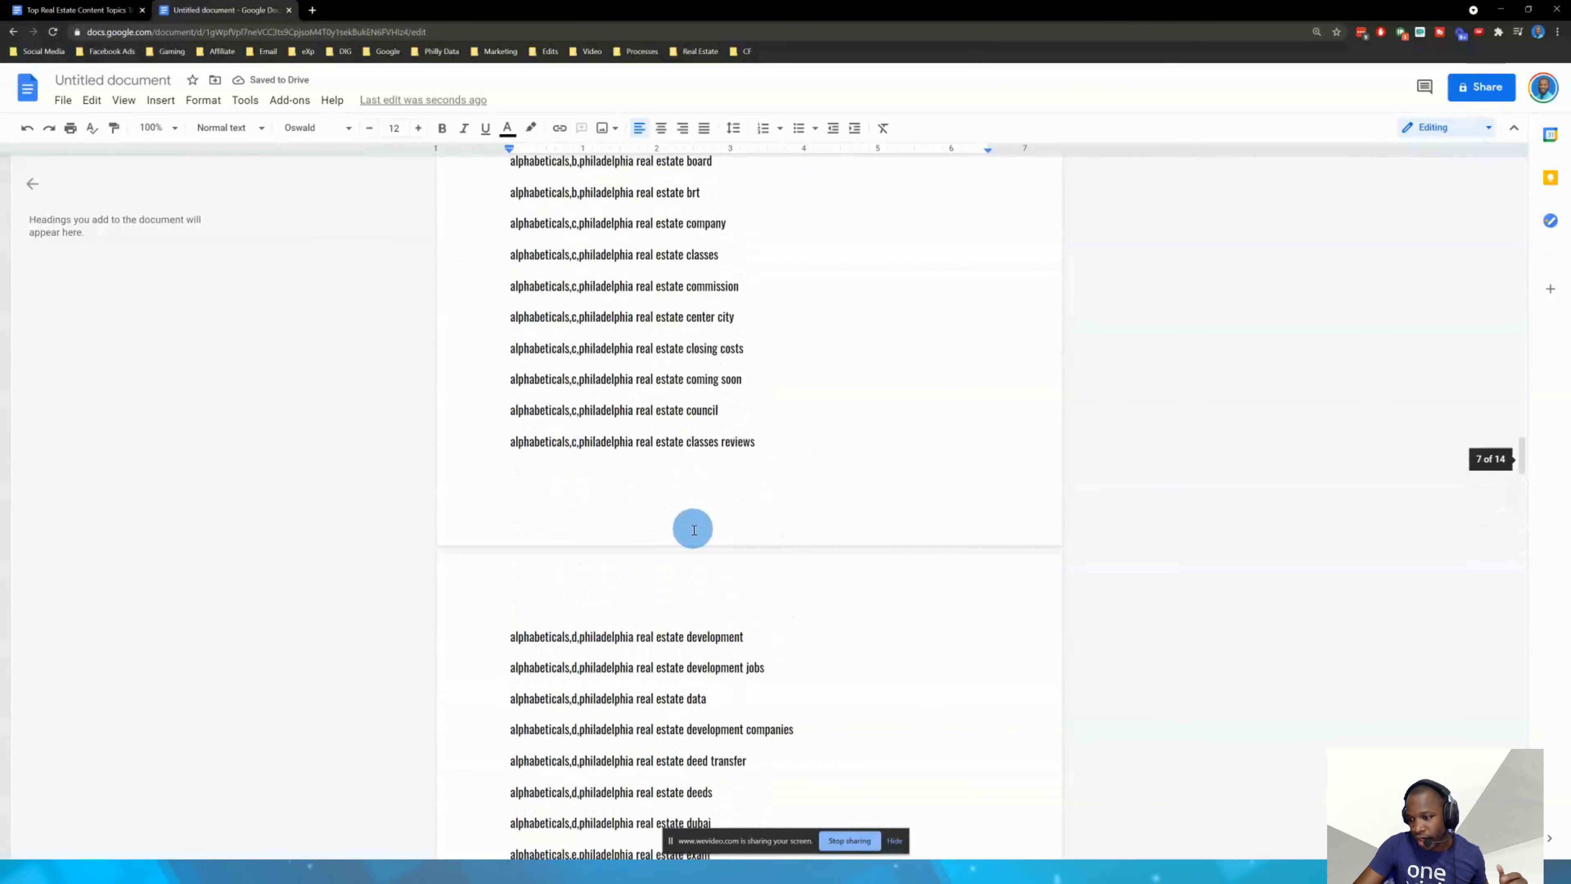
scroll(688, 517, "up", 20)
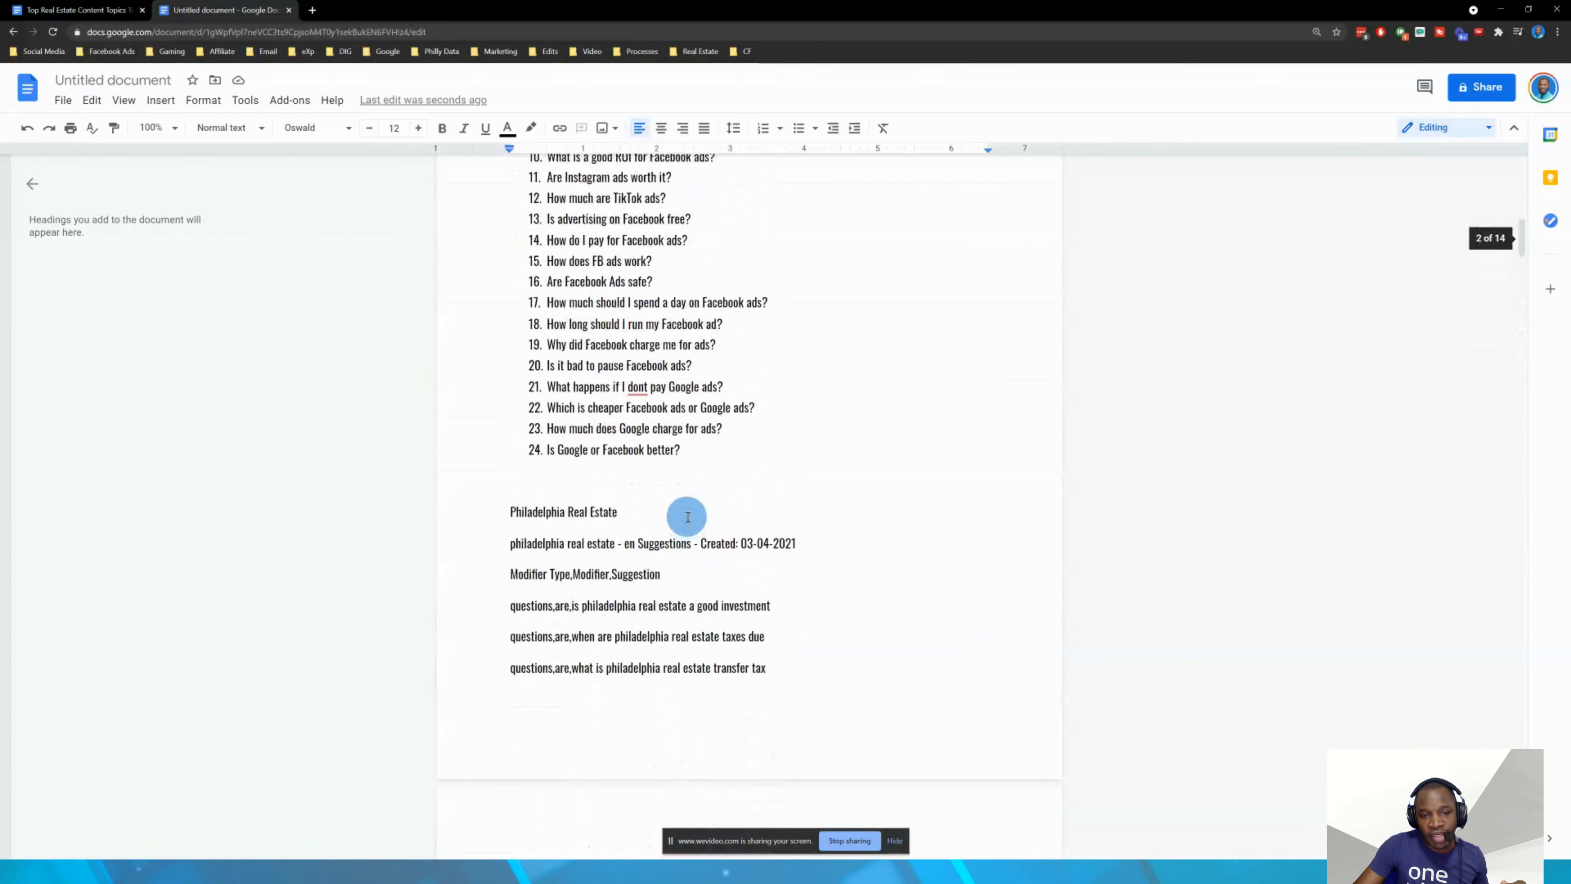
- Format the "Philadelphia Real Estate" line above the pasted suggestions as Heading 2
scroll(688, 516, "down", 8)
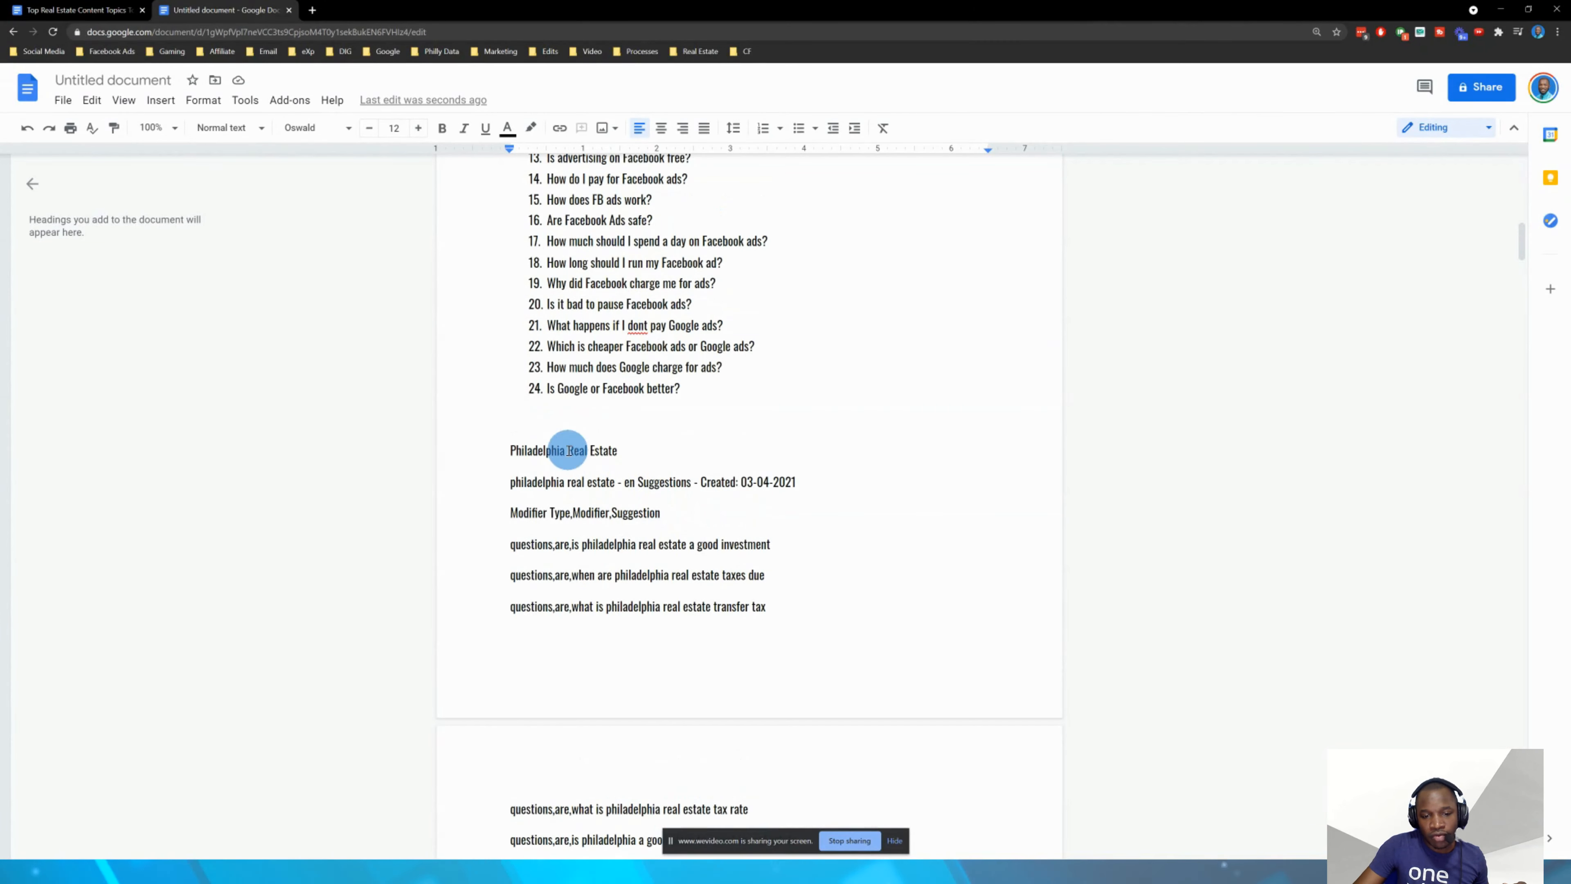
triple_click(568, 450)
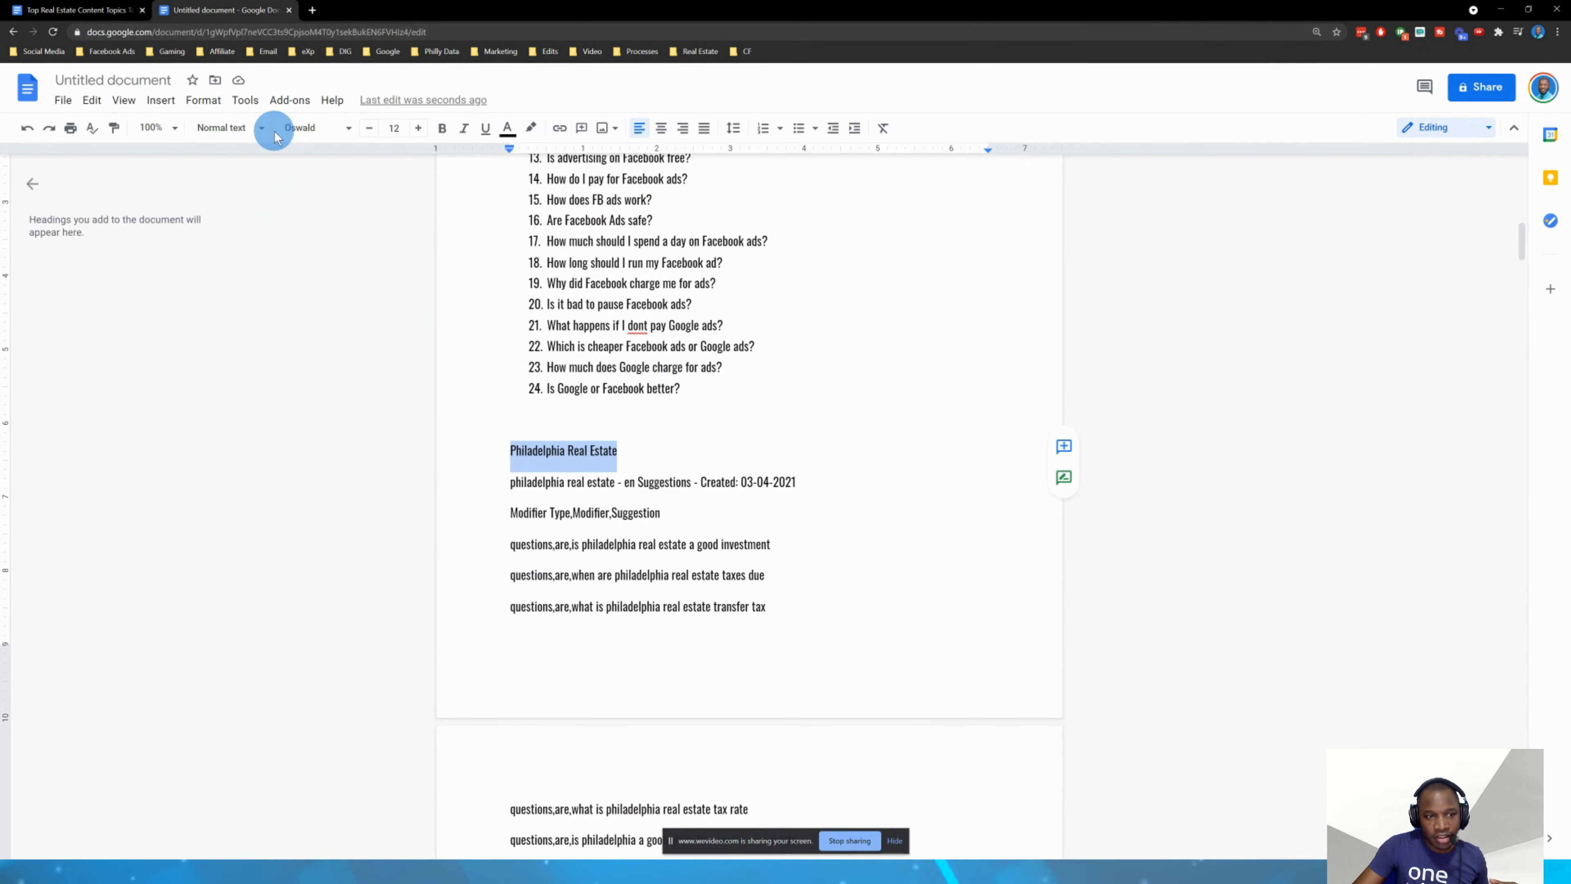
left_click(260, 130)
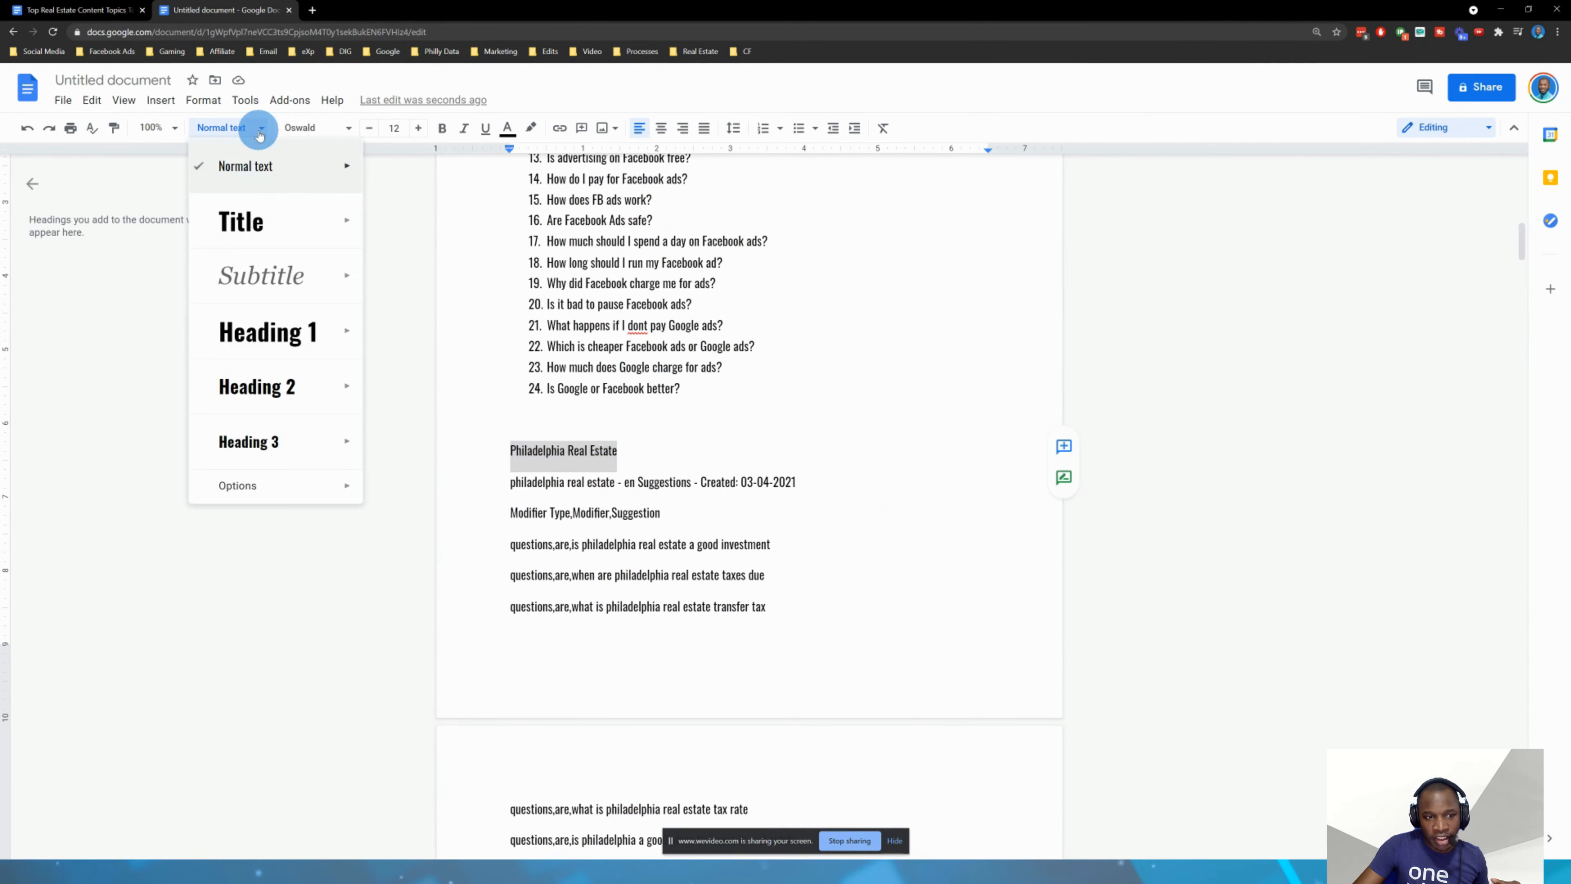
left_click(260, 396)
- Delete the two CSV header lines, the creation-date line and "Modifier Type,Modifier,Suggestion", below the "Philadelphia Real Estate" heading
scroll(557, 346, "down", 3)
left_click(677, 340)
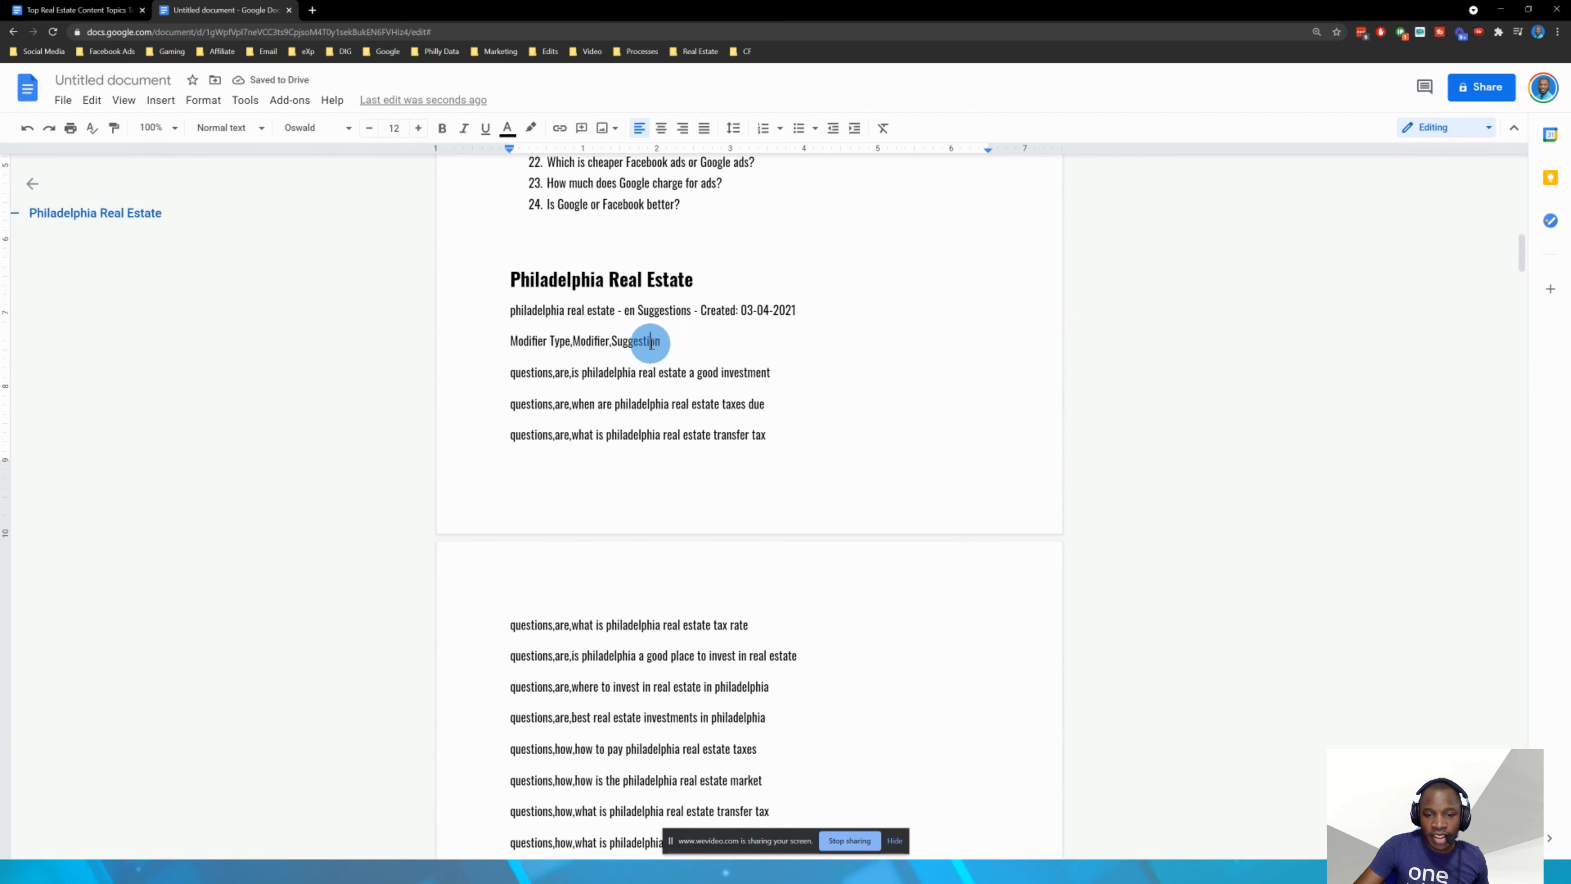
left_click_drag(668, 340, 488, 309)
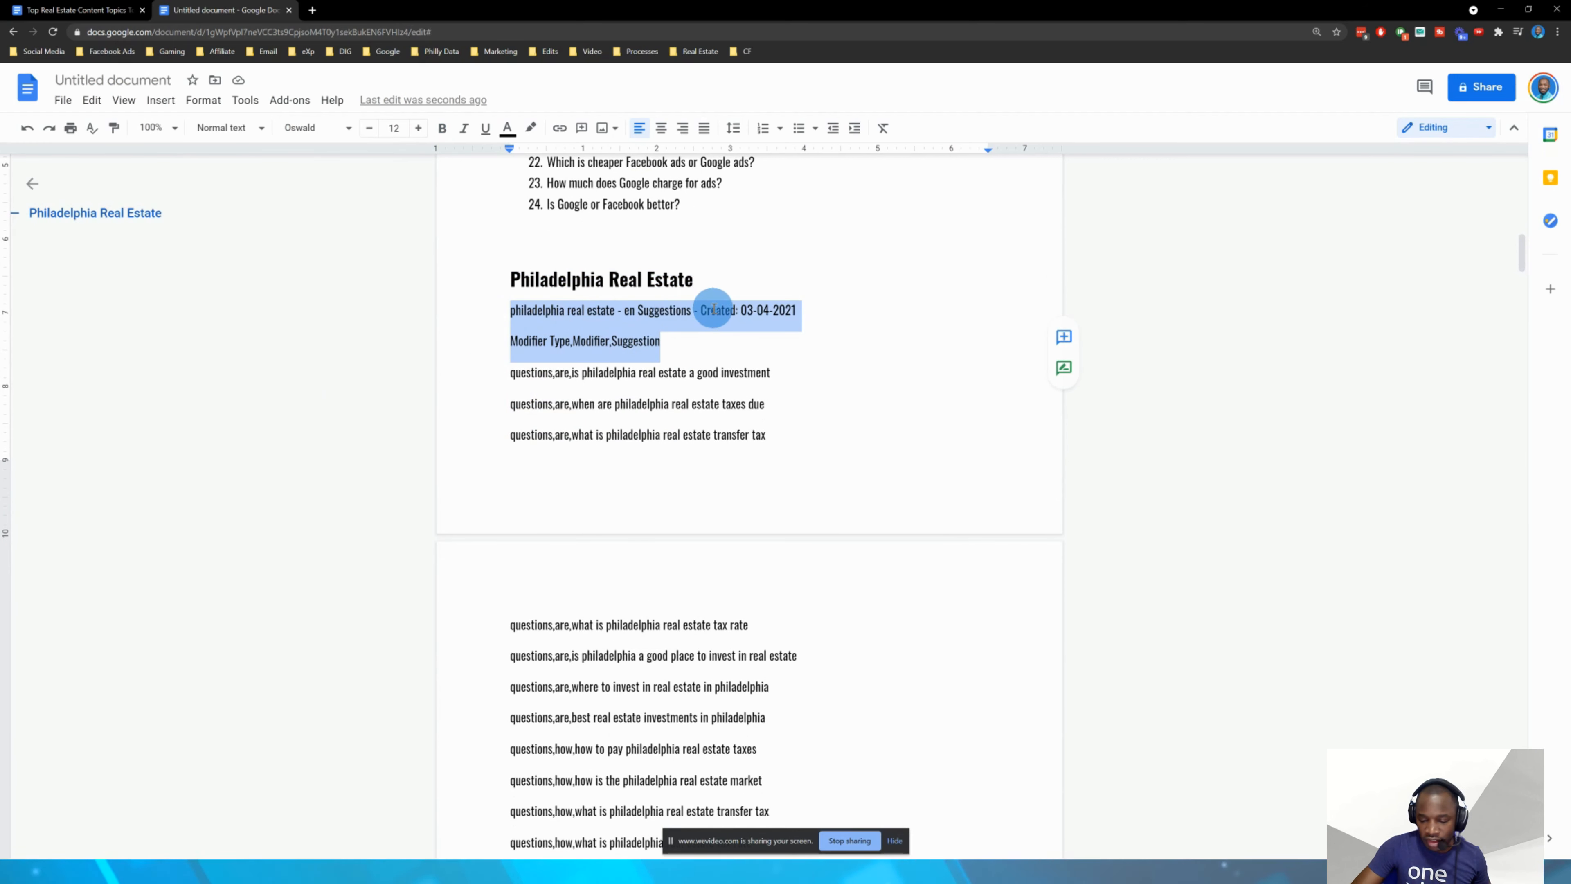
key("BackSpace")
key("Delete")
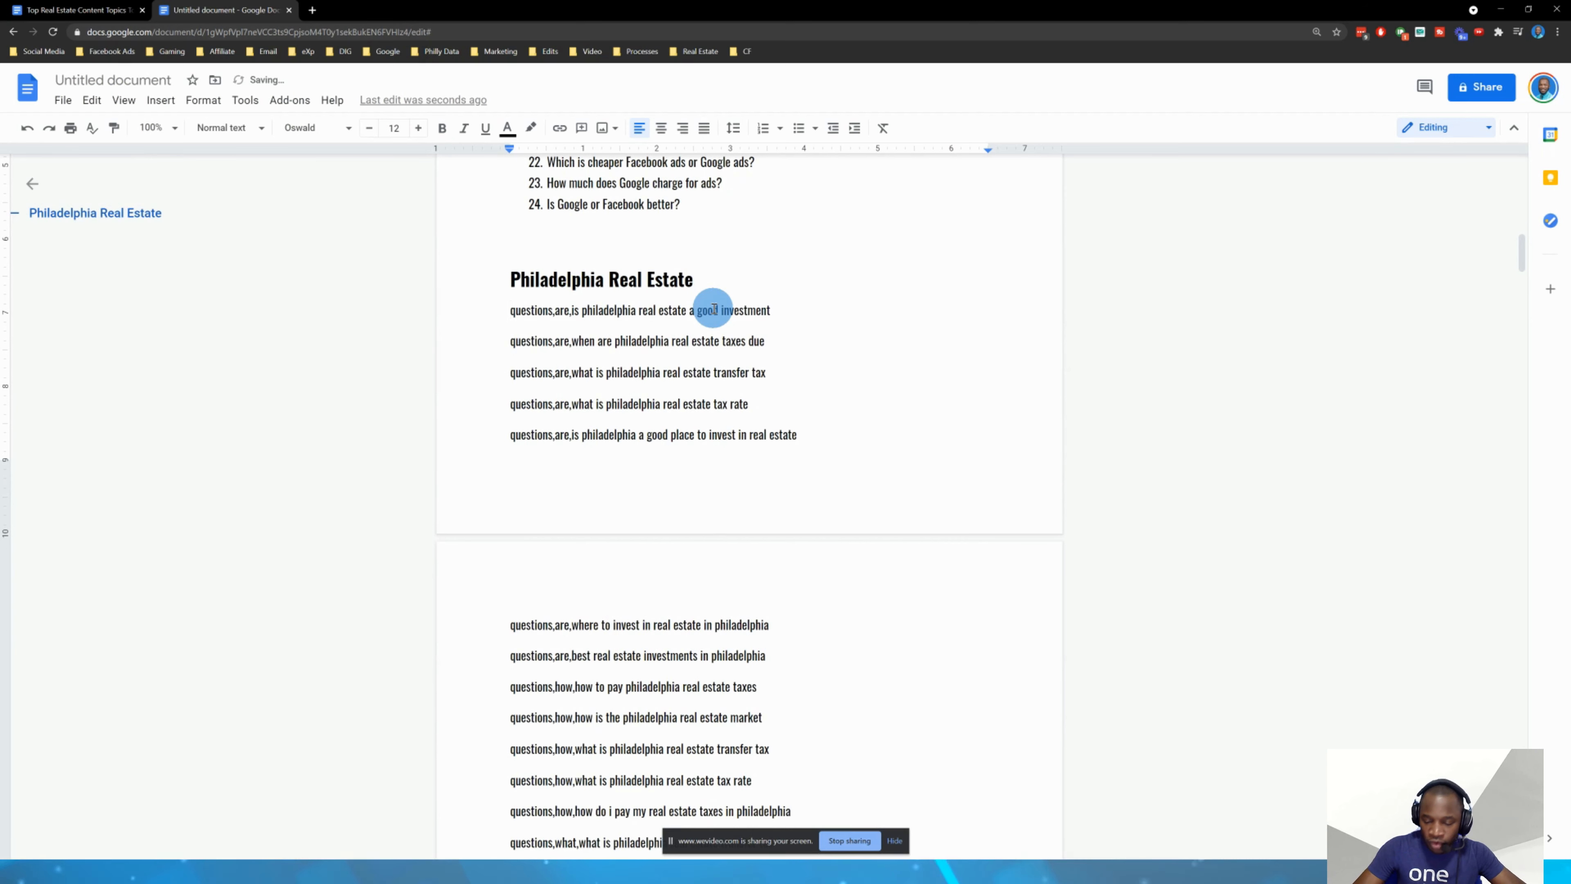
- Turn all the suggestions below the heading into a numbered list and remove the empty item at its end
key("ctrl+shift+End")
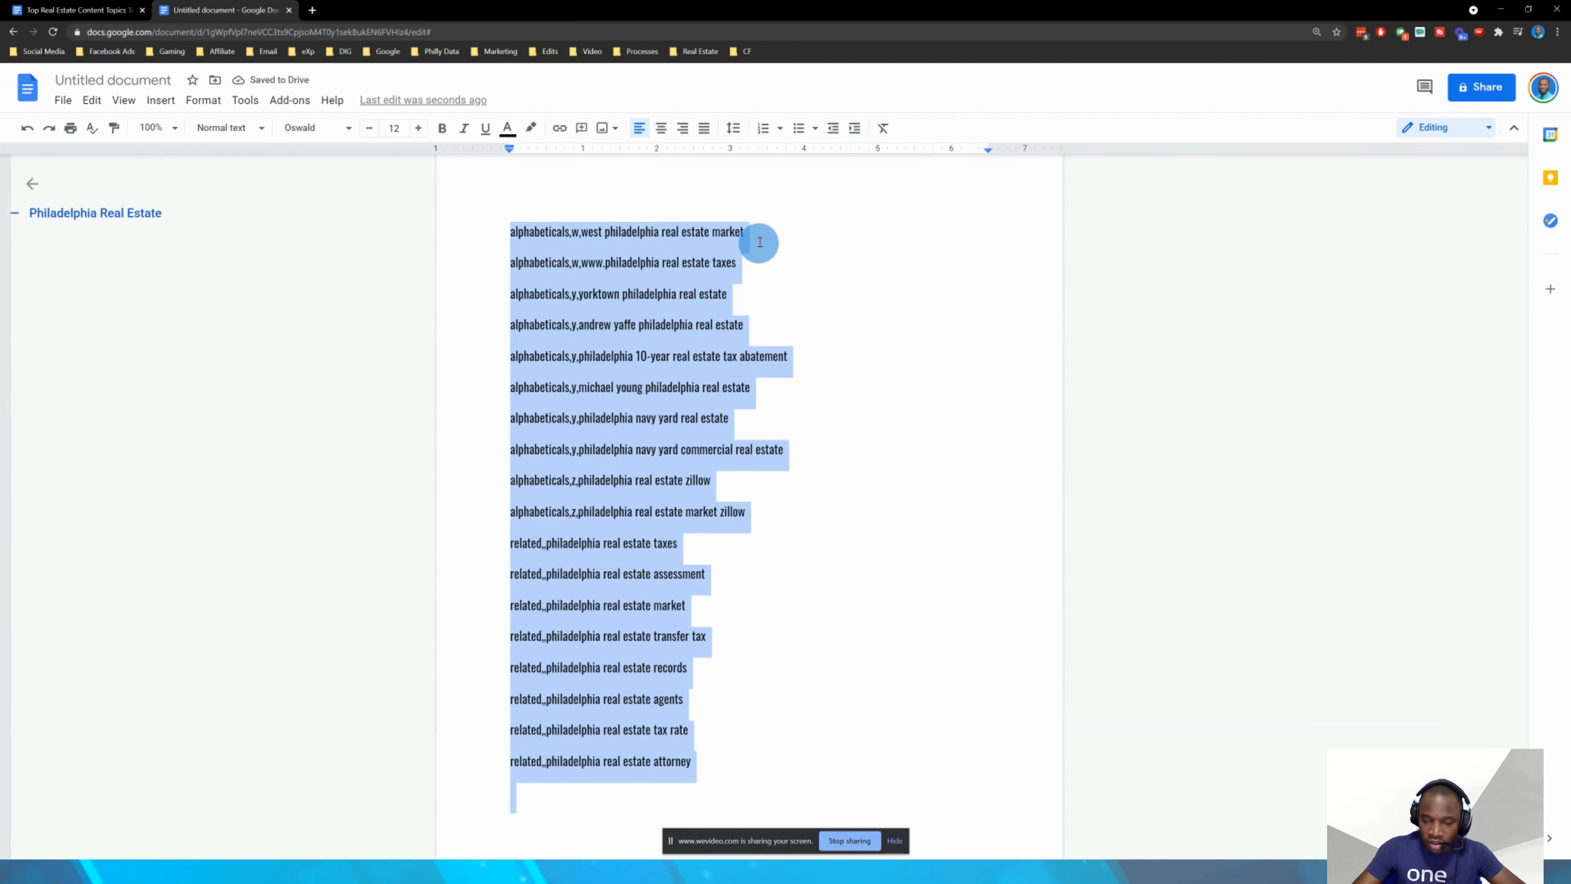
left_click(762, 129)
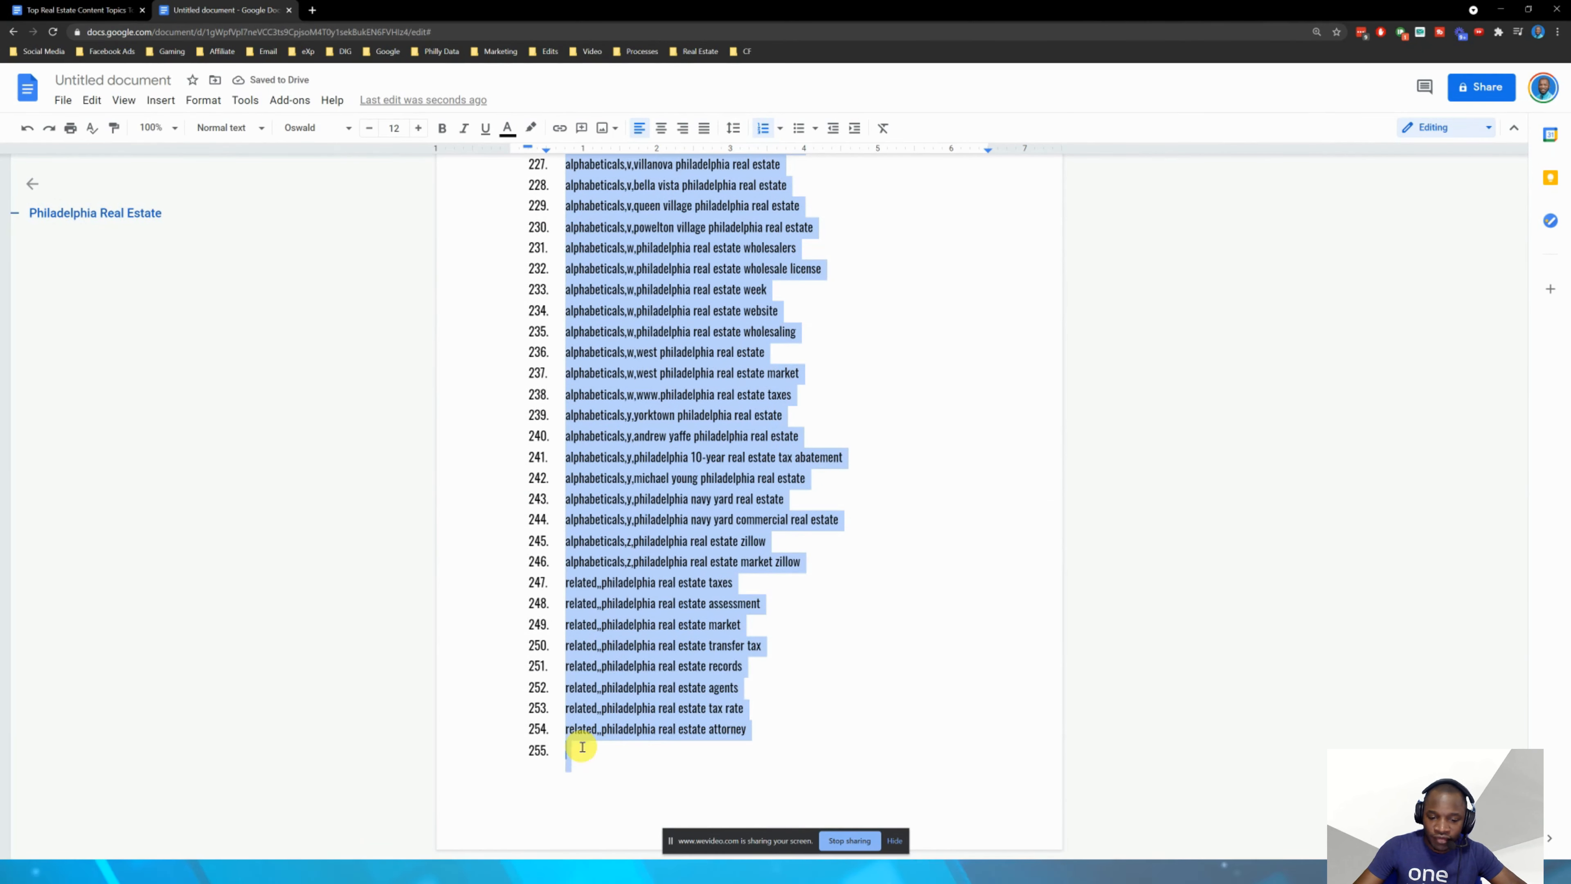
left_click(607, 738)
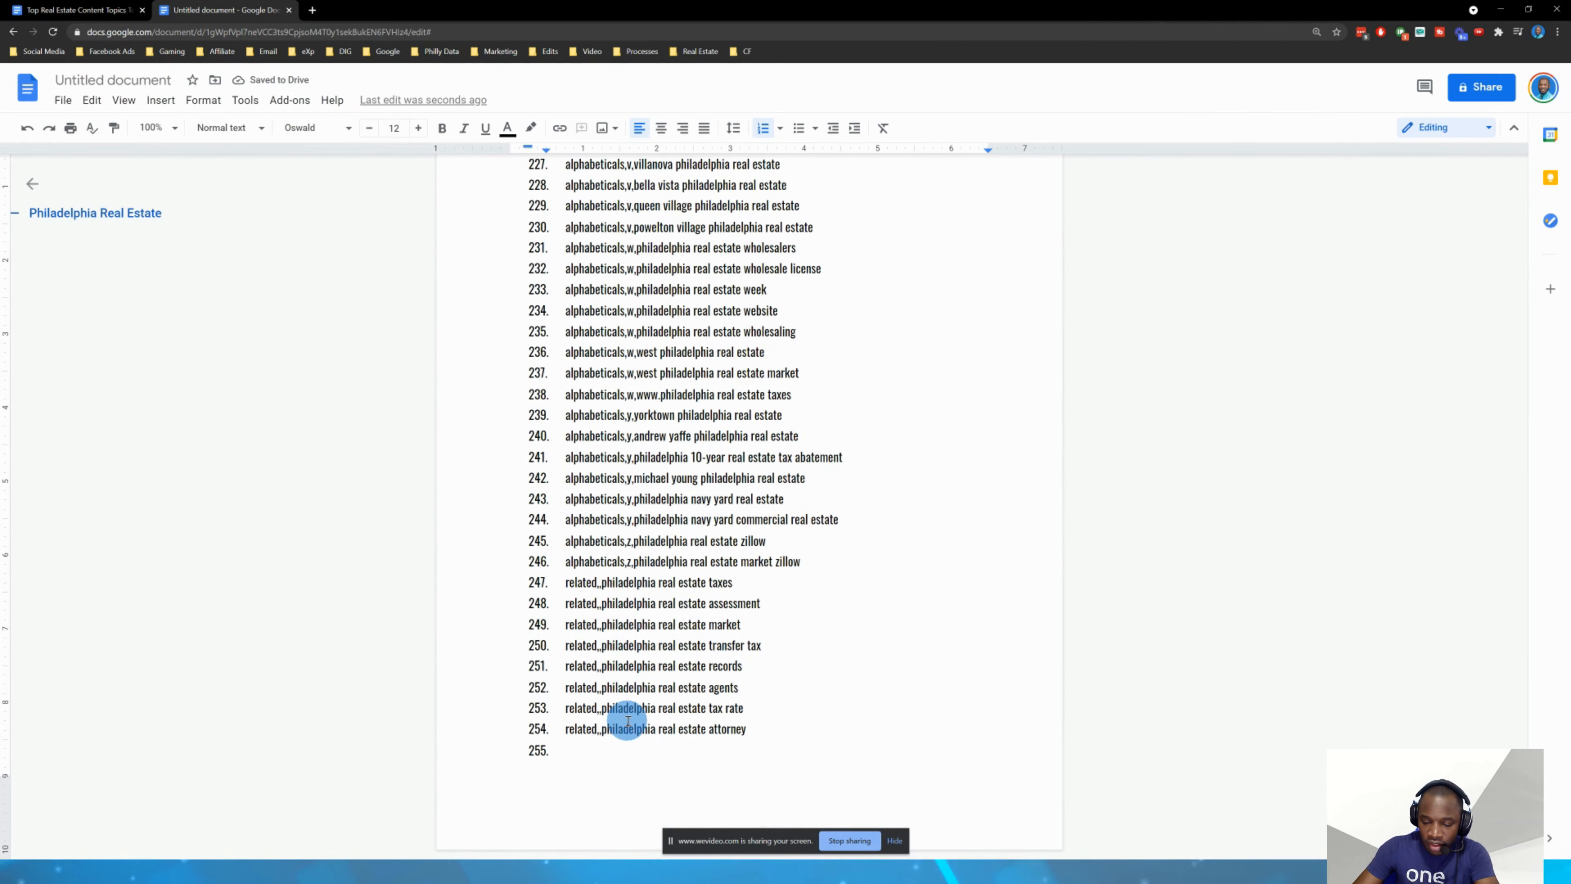
key("BackSpace")
key("BackSpace")
key("BackSpace")
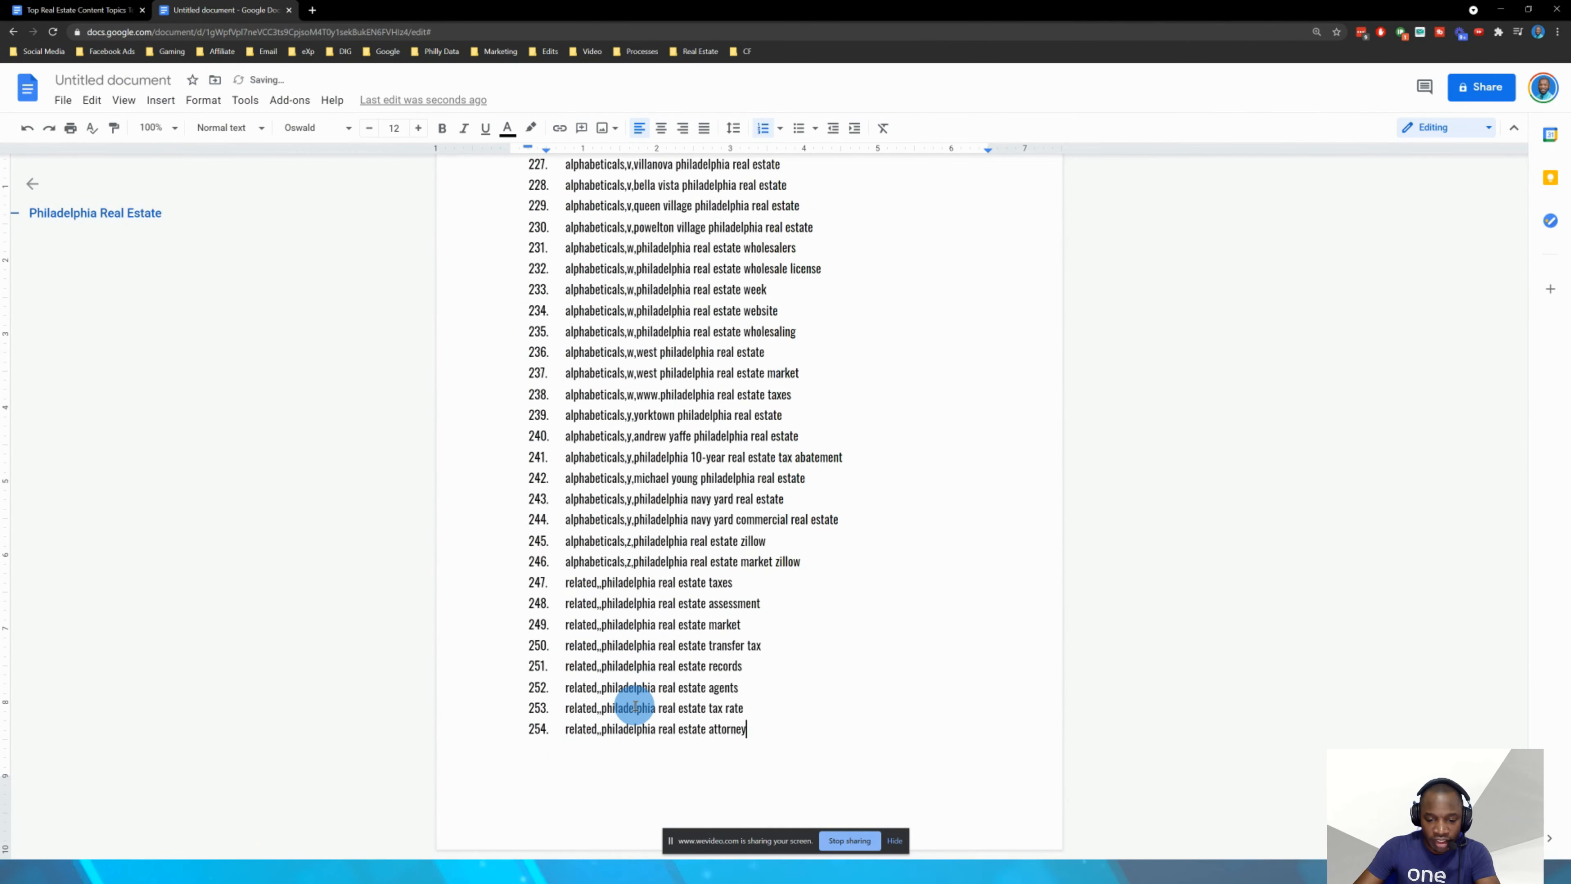
- Review the numbered suggestions and examine the category prefixes, such as "questions,", that precede each entry
scroll(824, 551, "up", 20)
scroll(823, 504, "up", 20)
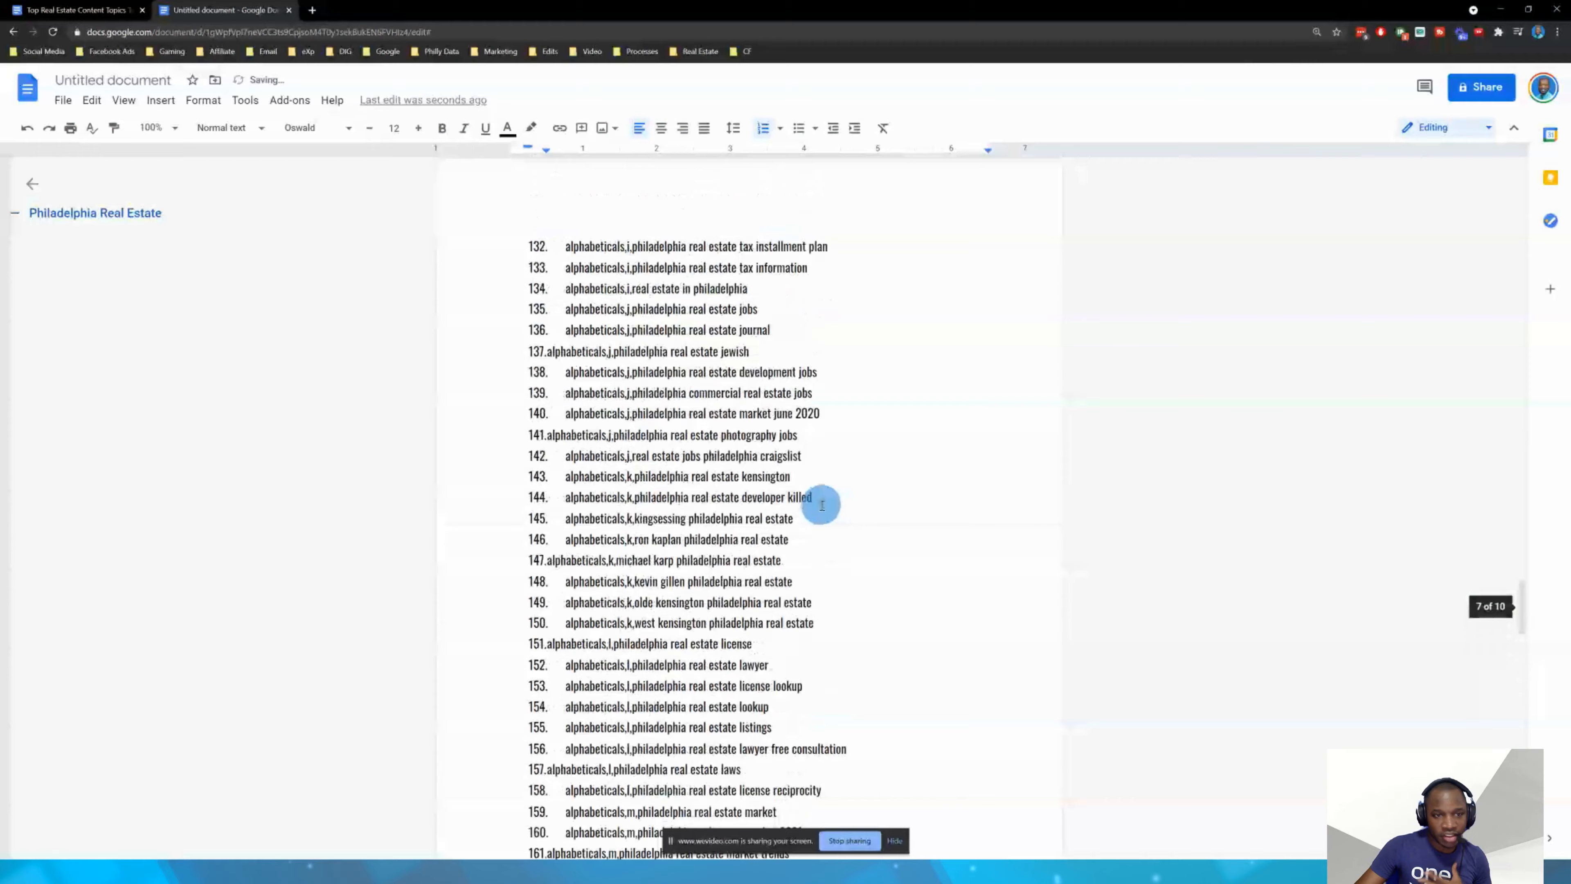
scroll(822, 505, "up", 20)
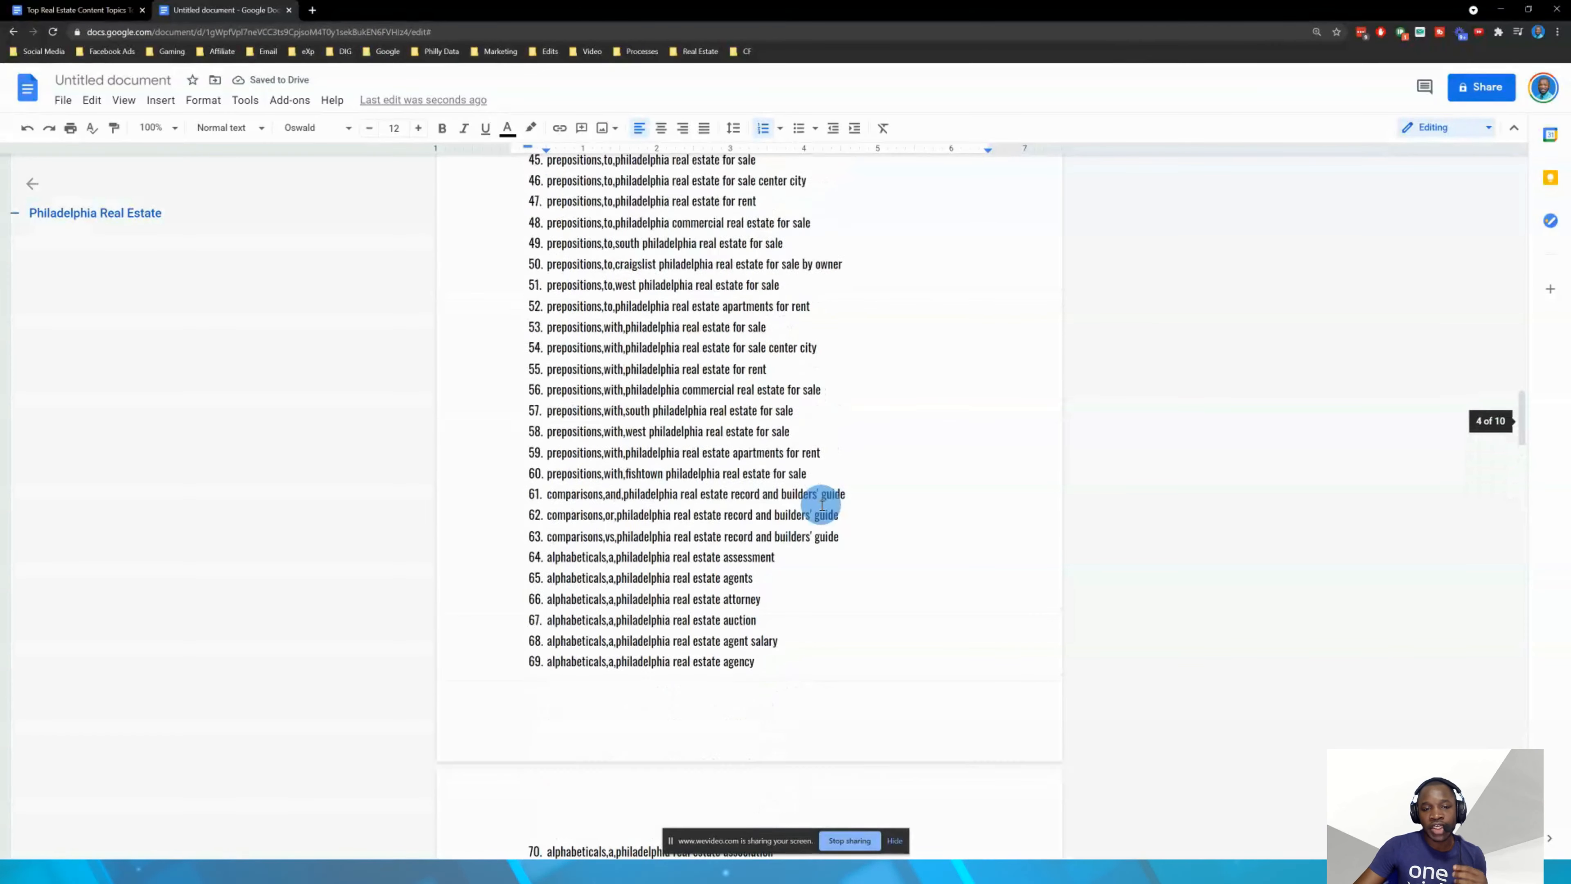
scroll(803, 499, "down", 5)
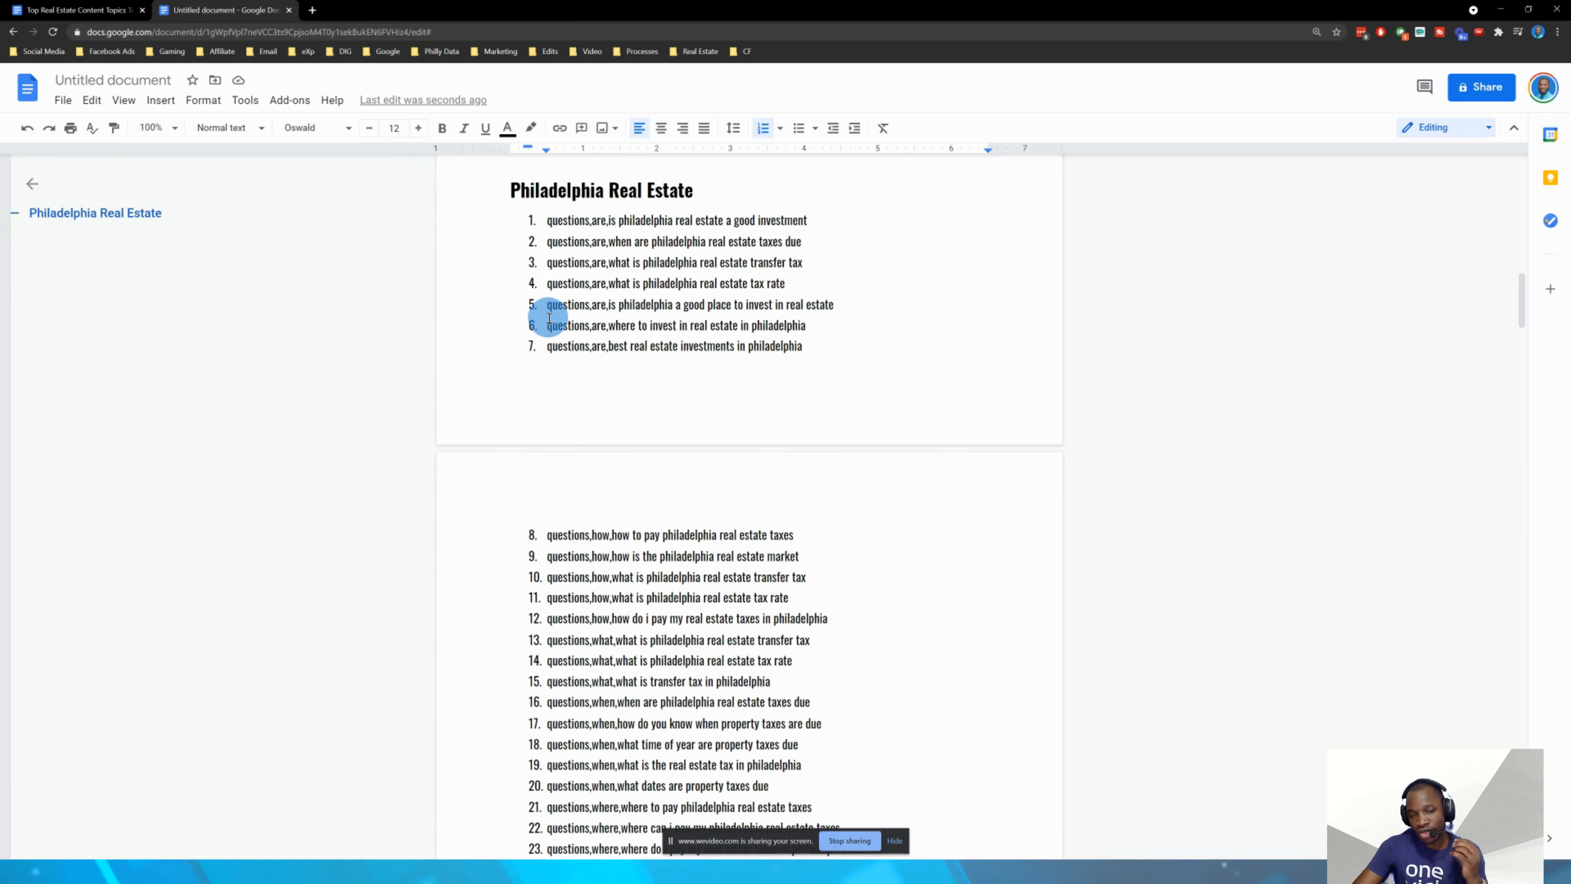
scroll(631, 242, "up", 1)
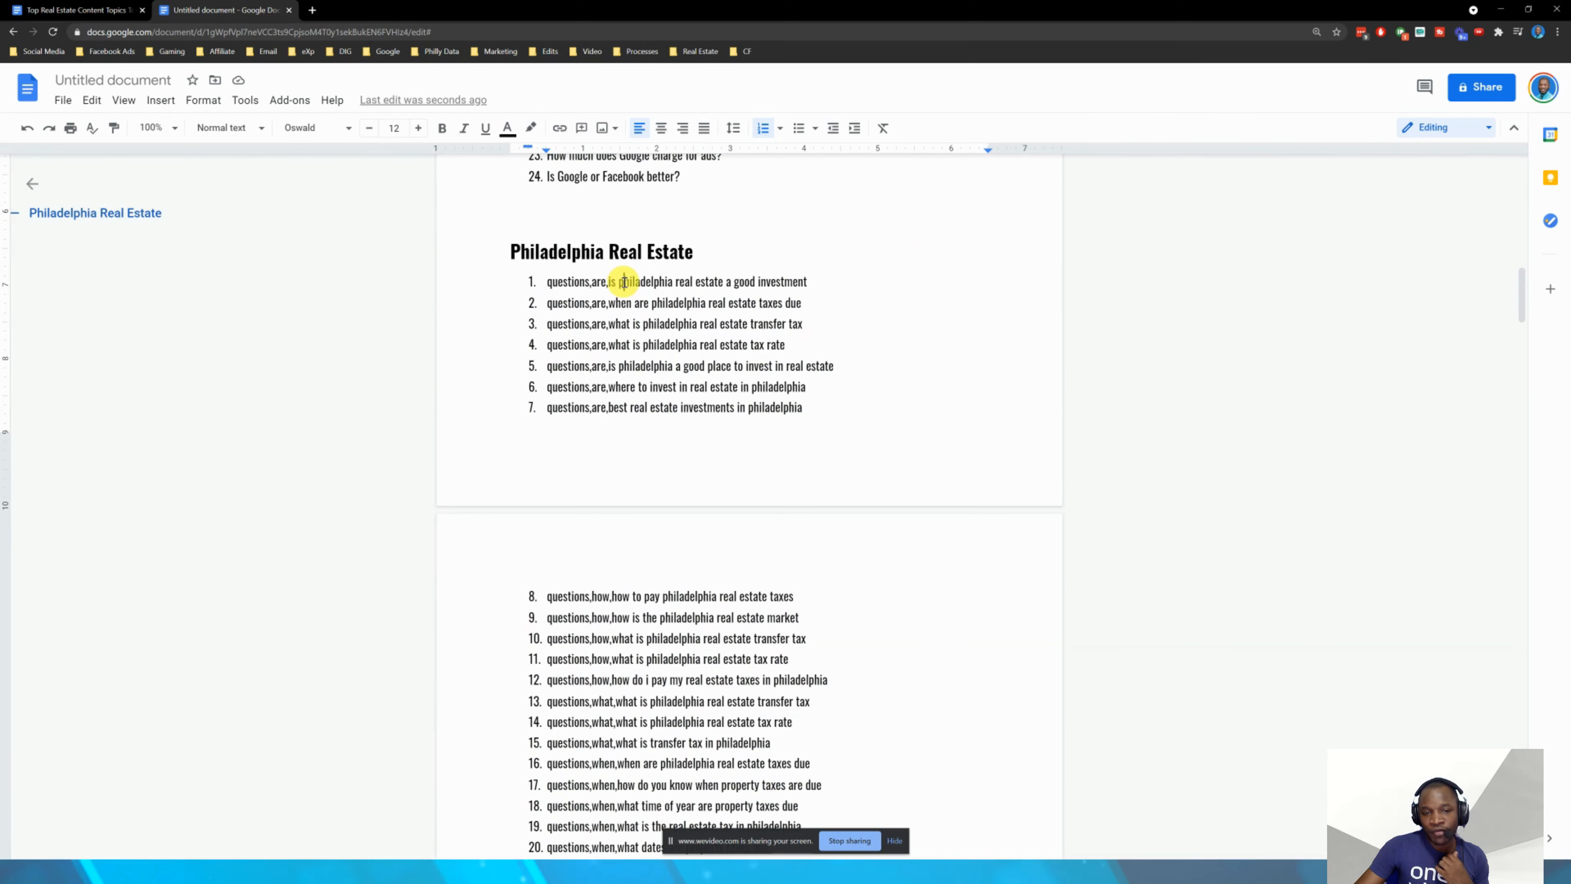
triple_click(624, 282)
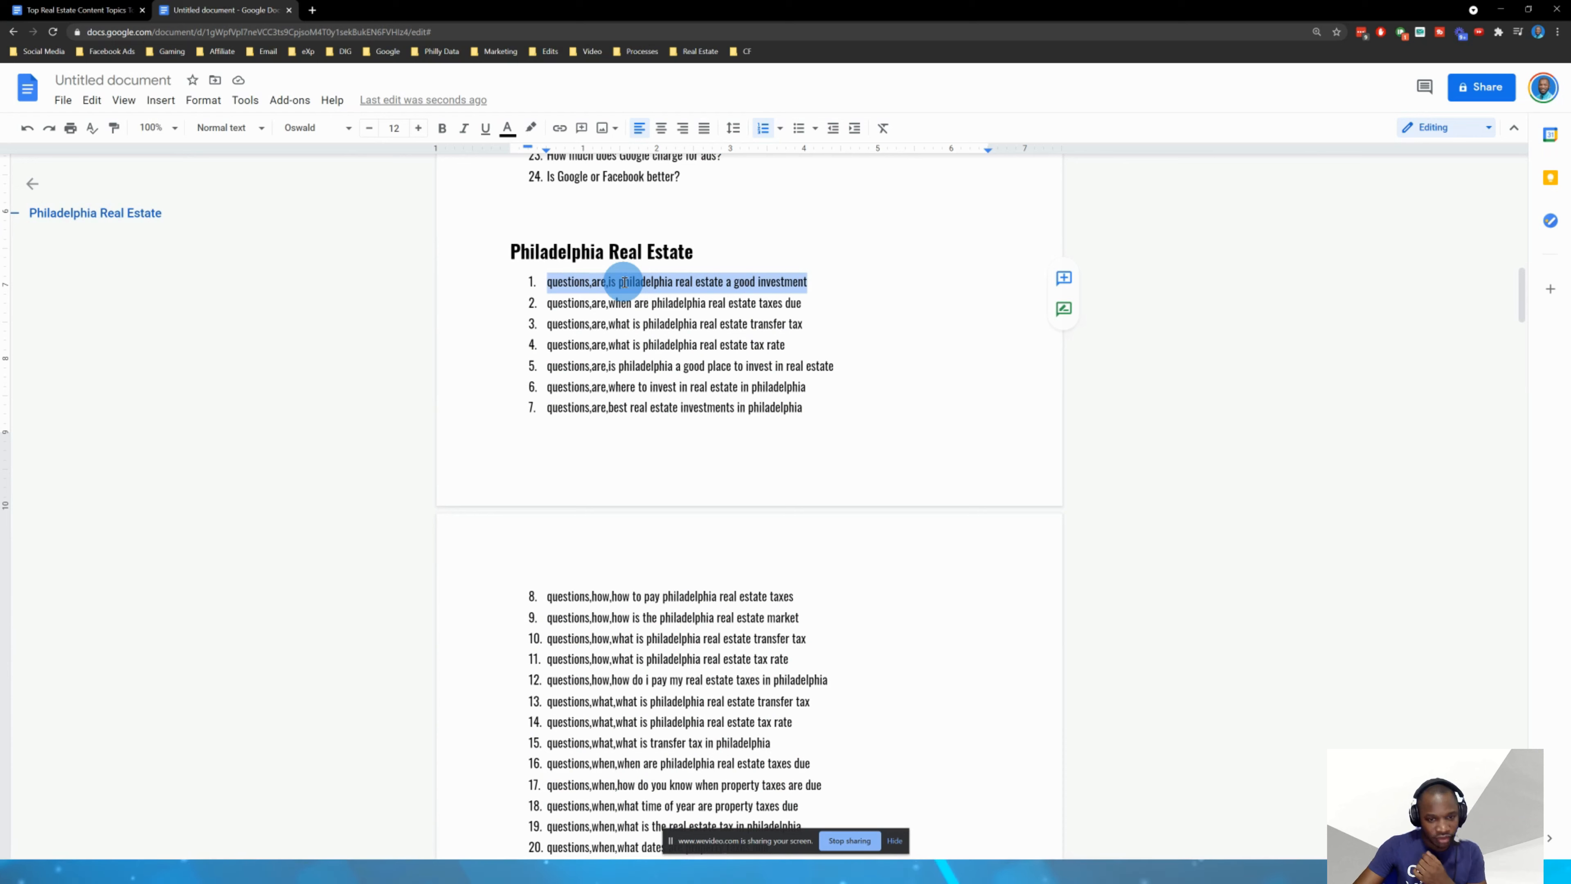
left_click(634, 282)
triple_click(575, 283)
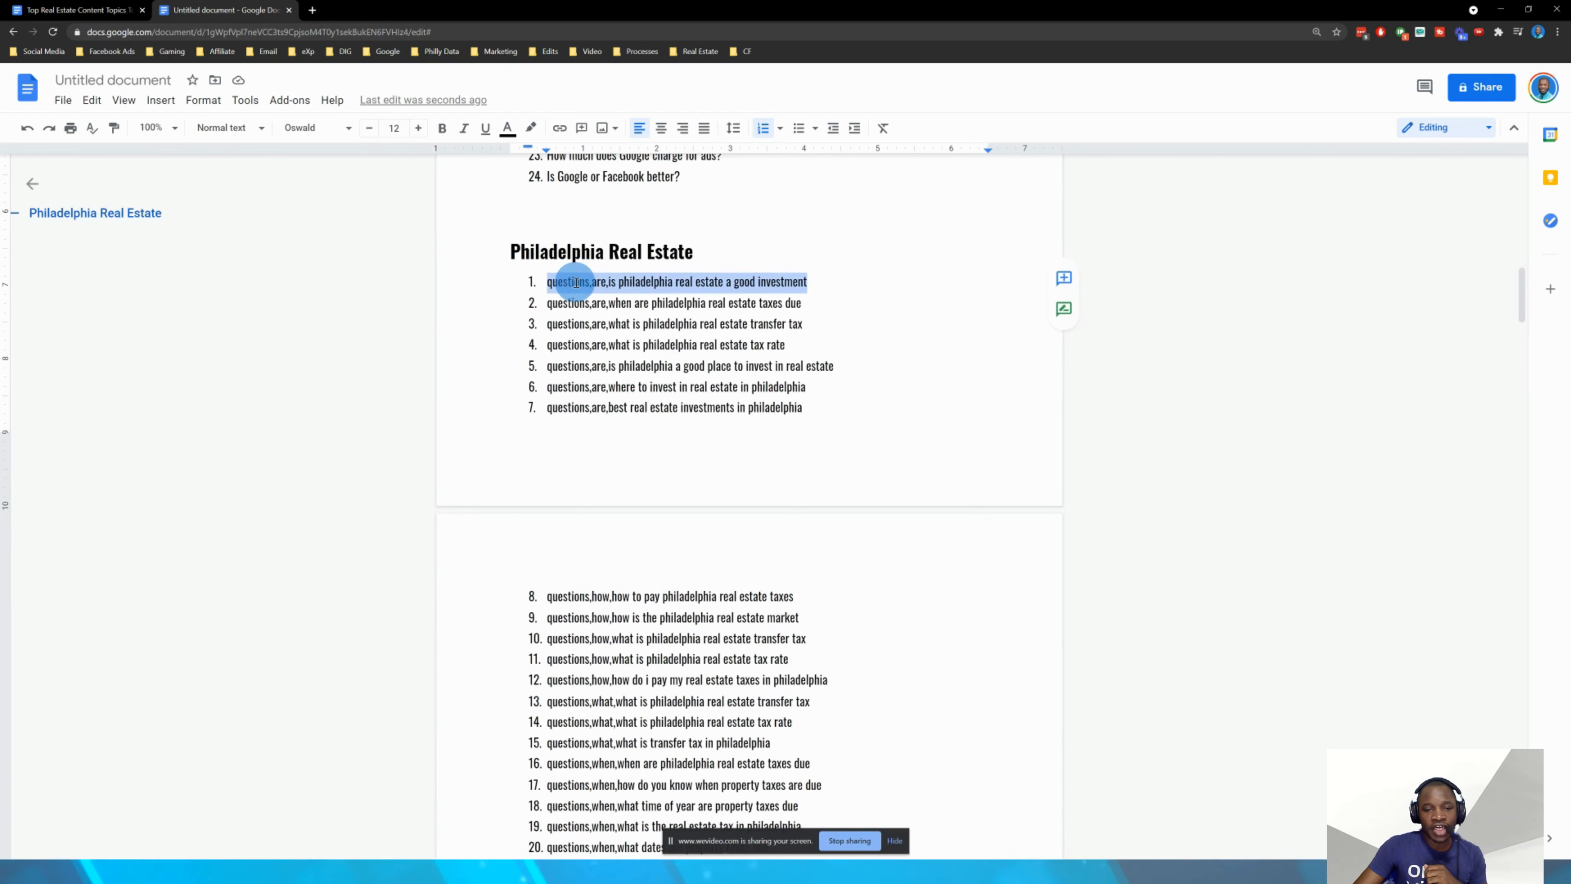
left_click(574, 283)
double_click(572, 282)
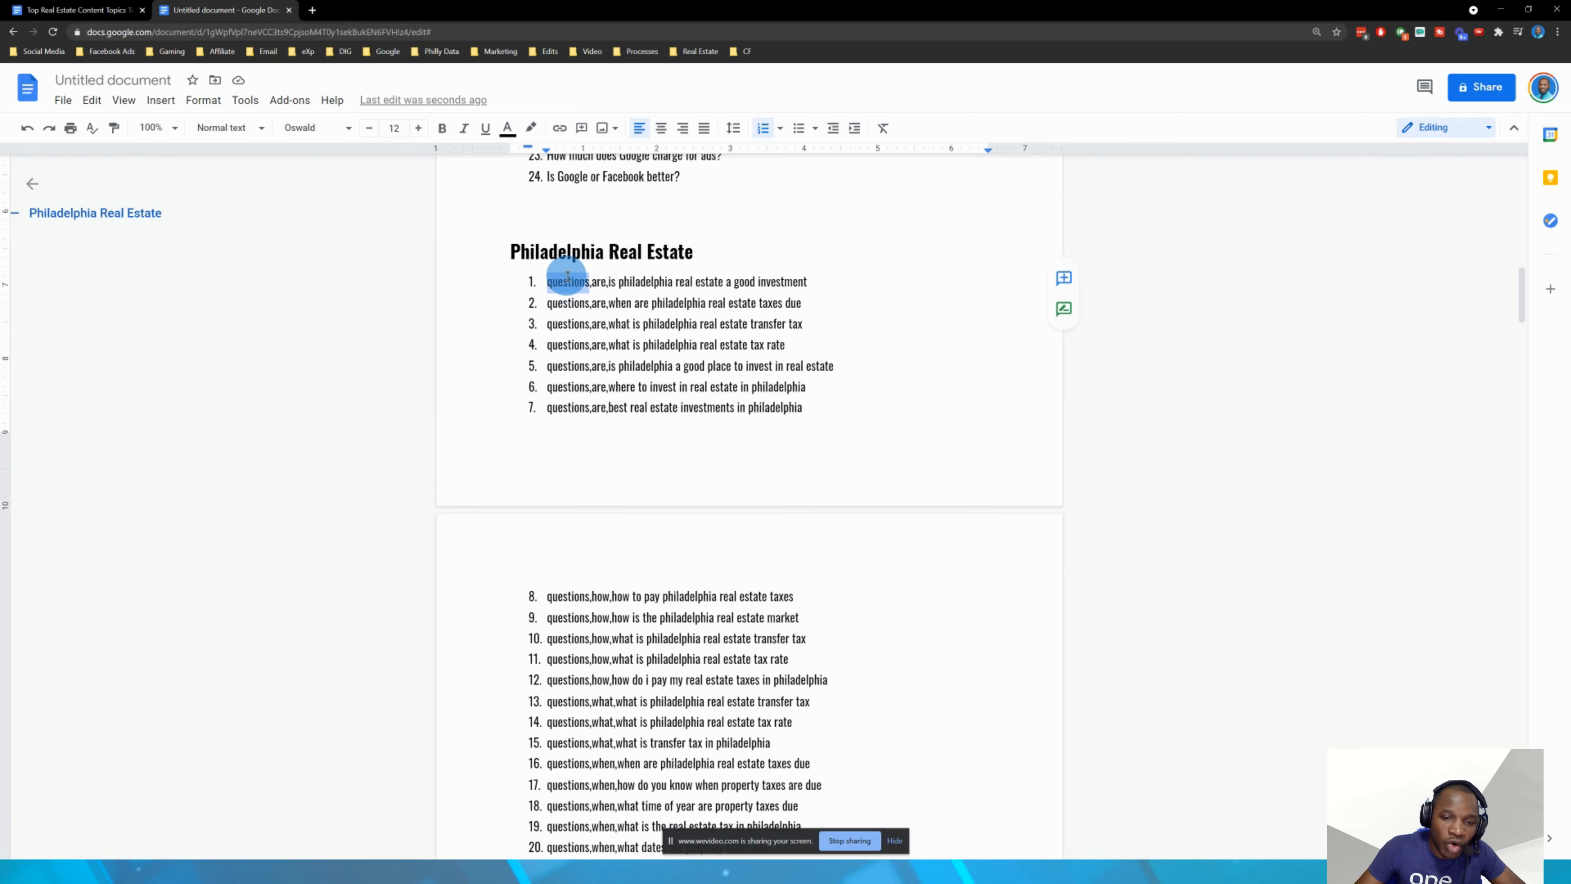
scroll(582, 300, "down", 4)
scroll(582, 301, "down", 6)
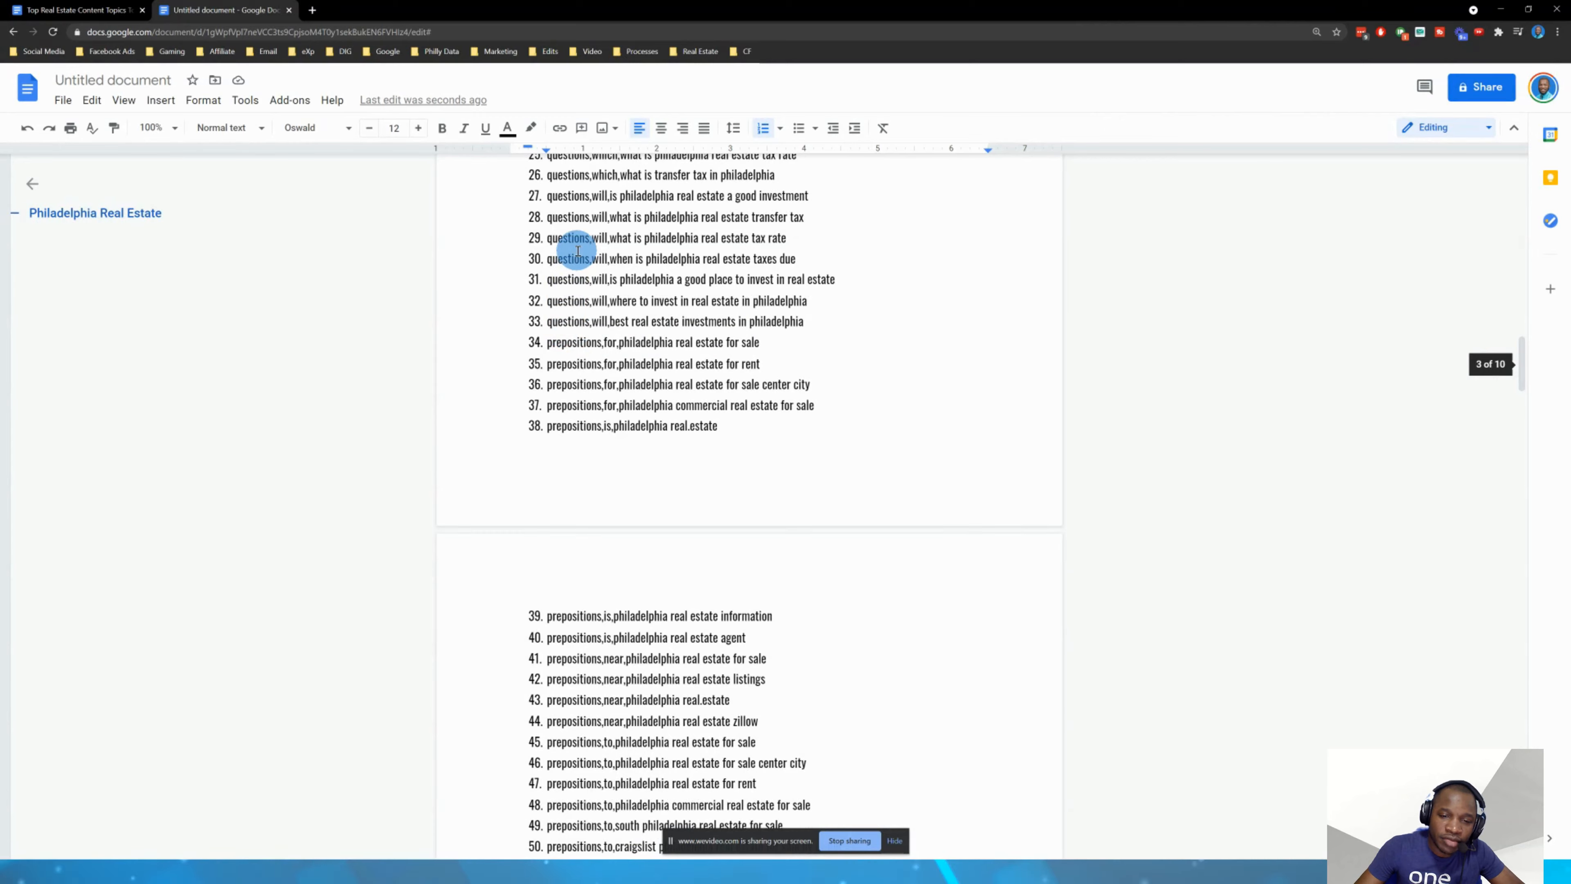
scroll(579, 254, "down", 10)
scroll(586, 410, "up", 18)
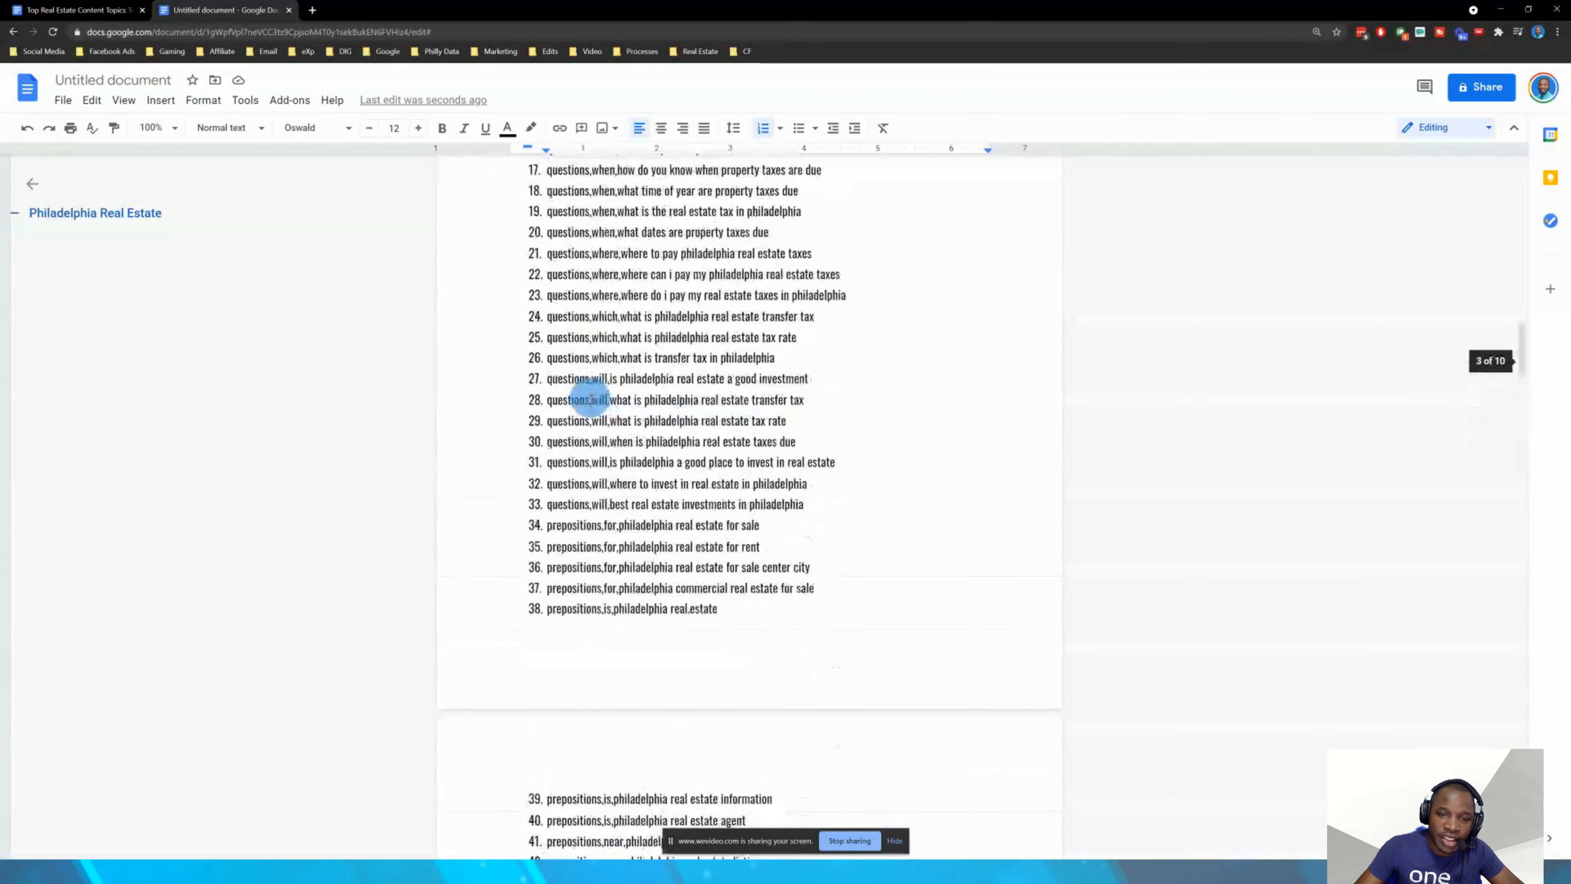
- Use Find and replace to remove every "questions," from the document by replacing all matches with nothing, and check the list
left_click(628, 469)
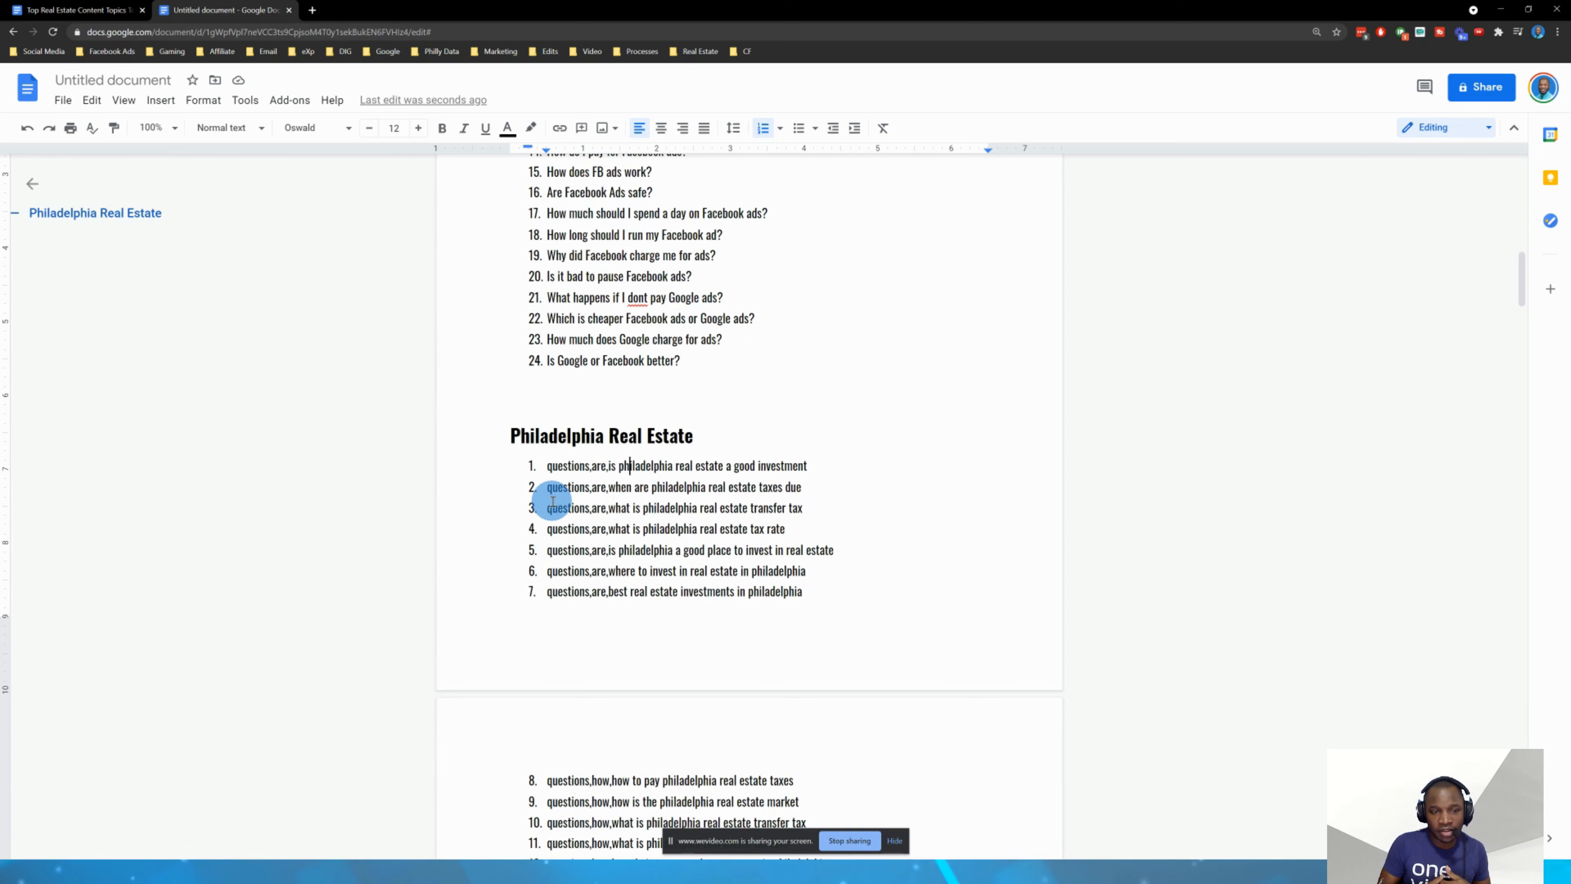
key("ctrl+h")
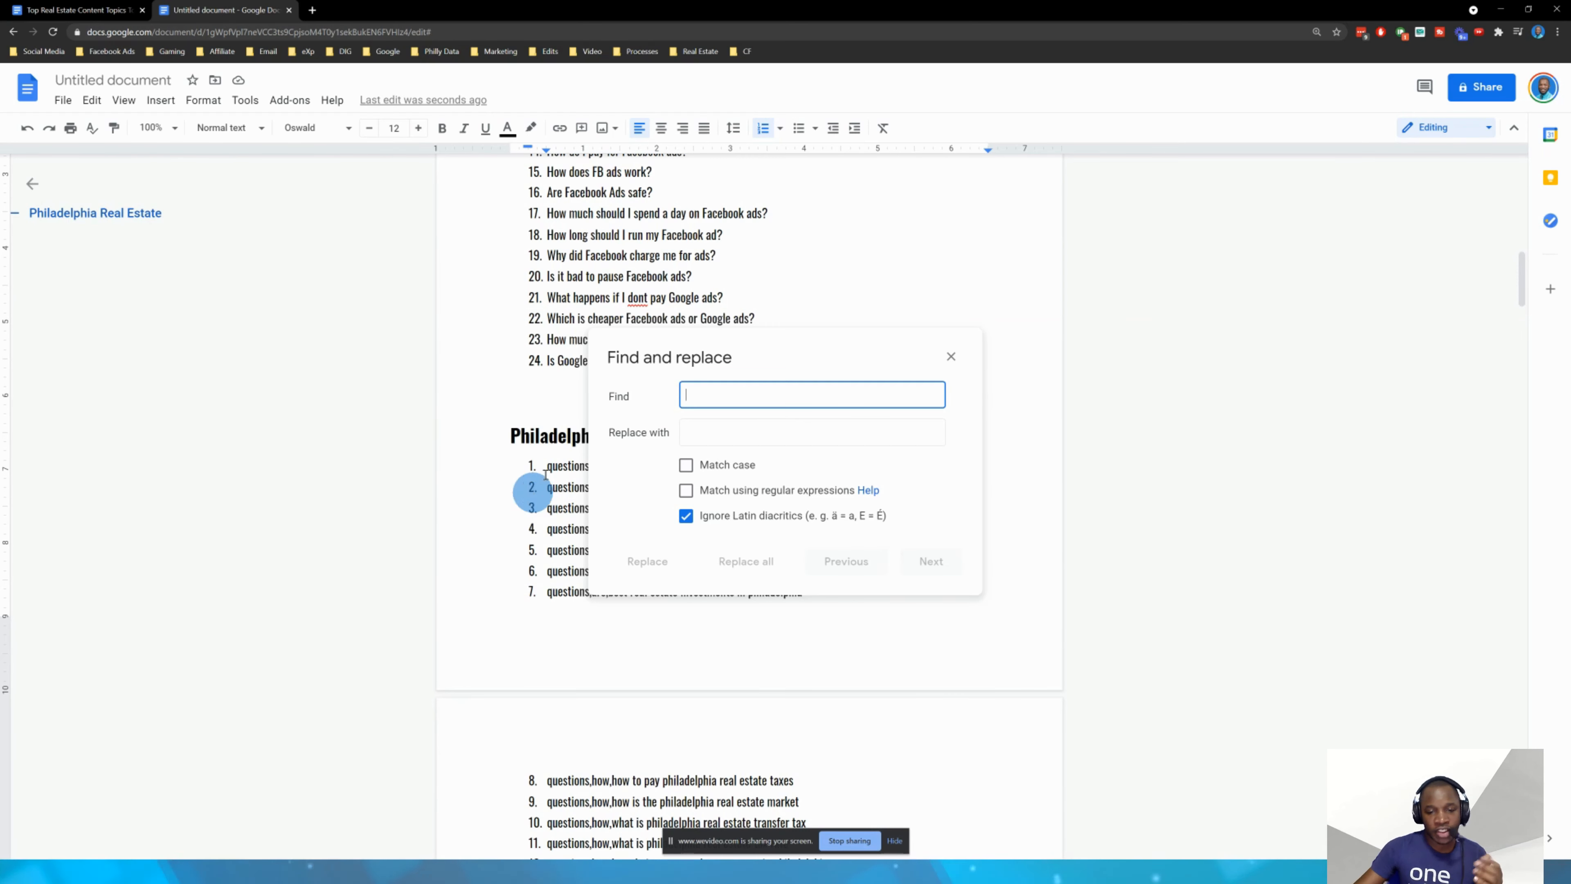
left_click_drag(754, 343, 1156, 386)
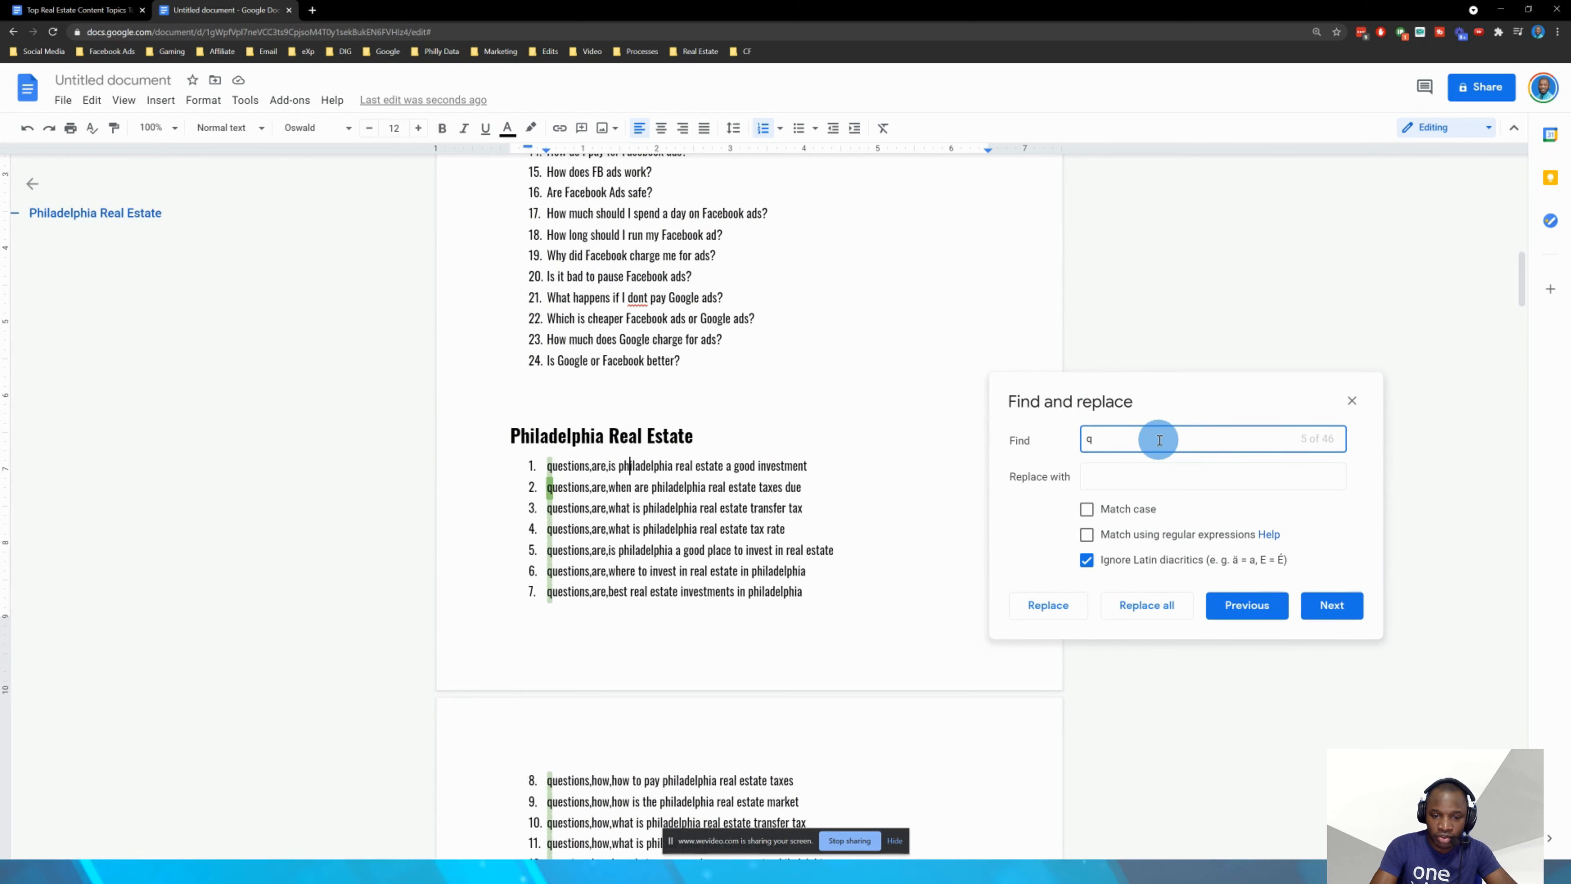
key("BackSpace")
type("uestions,")
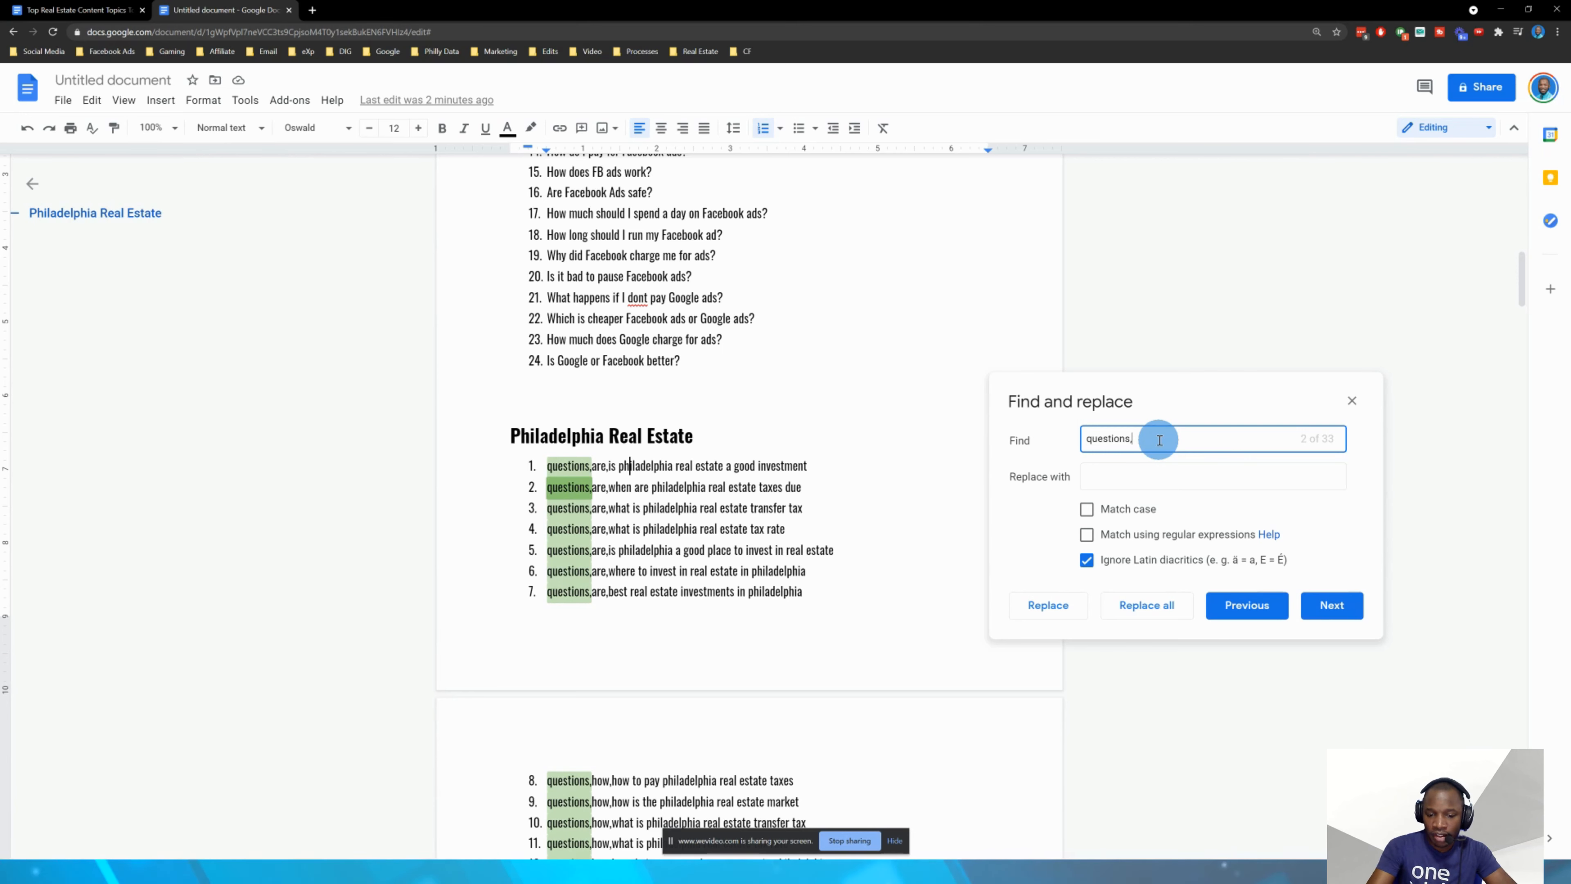
right_click(1051, 392)
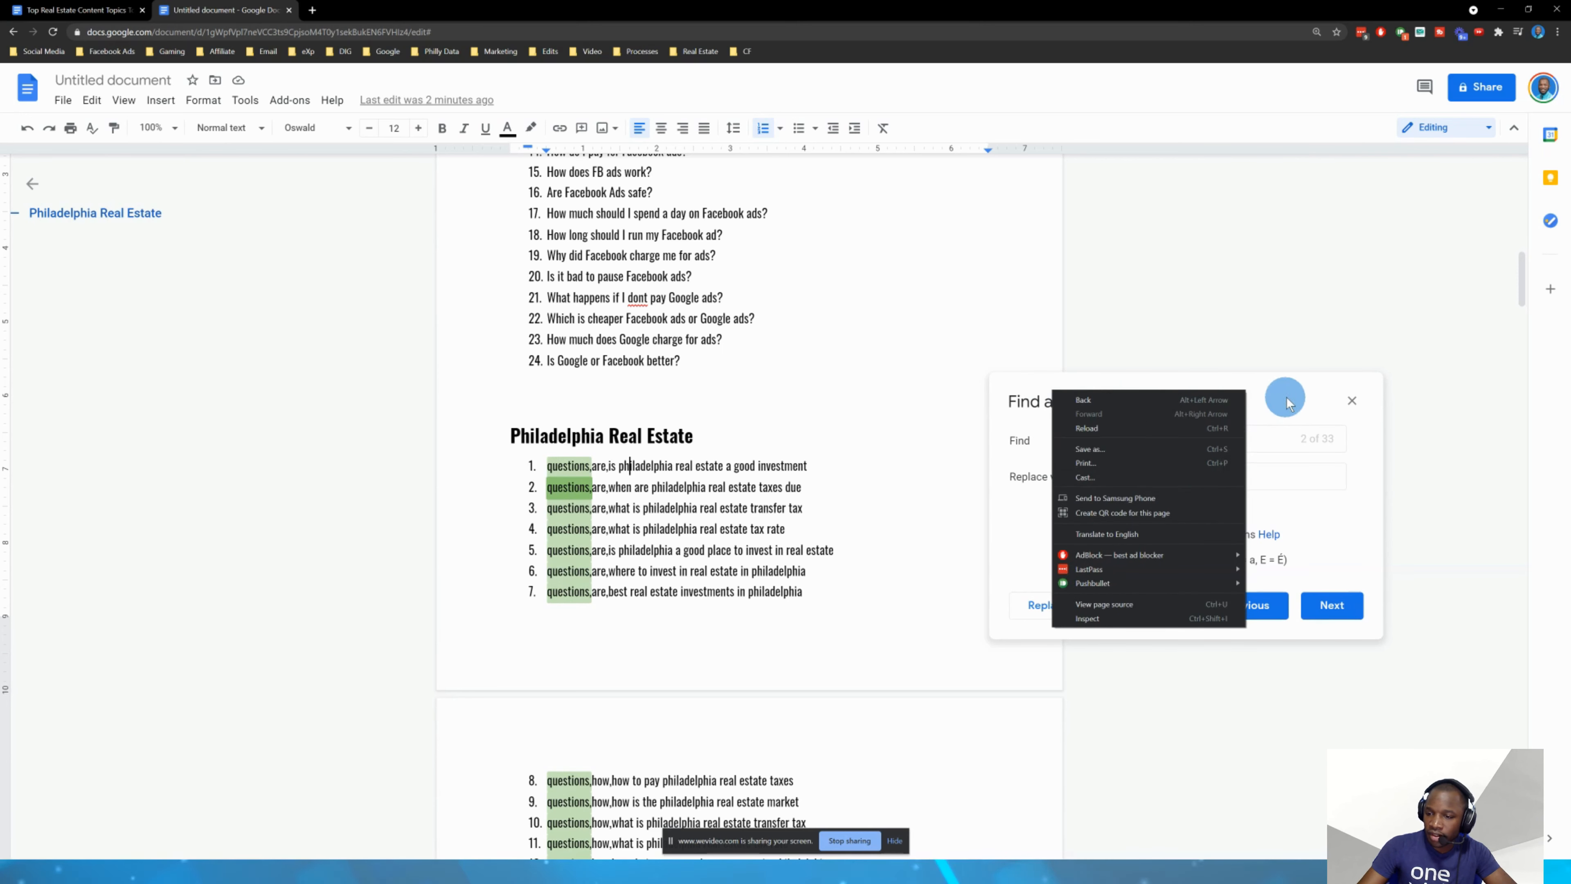
left_click(1246, 410)
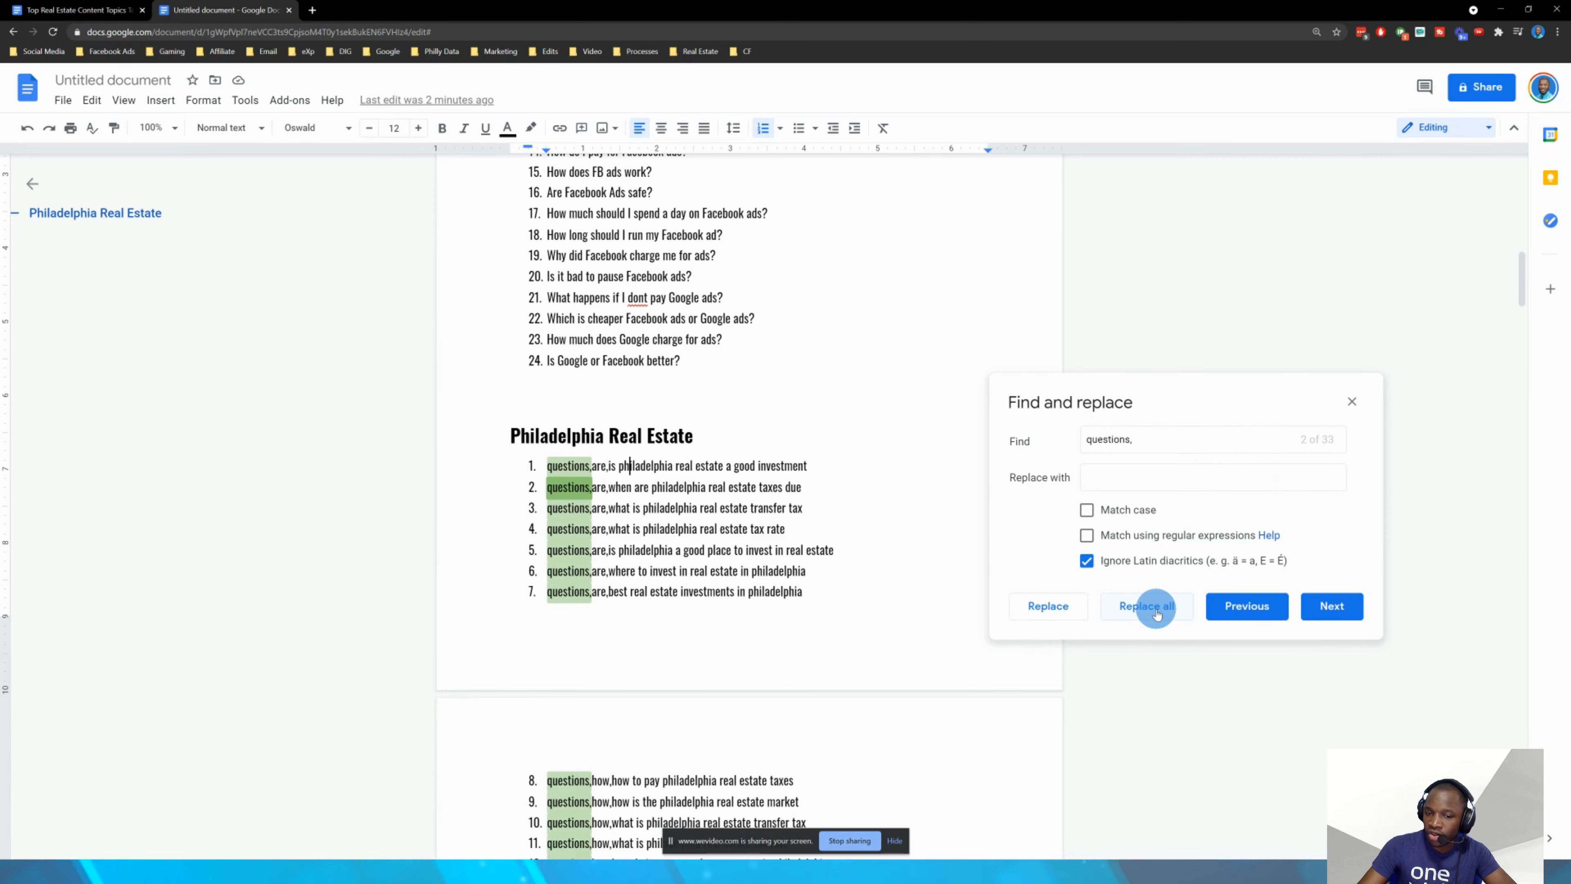
scroll(804, 483, "down", 6)
scroll(701, 473, "up", 2)
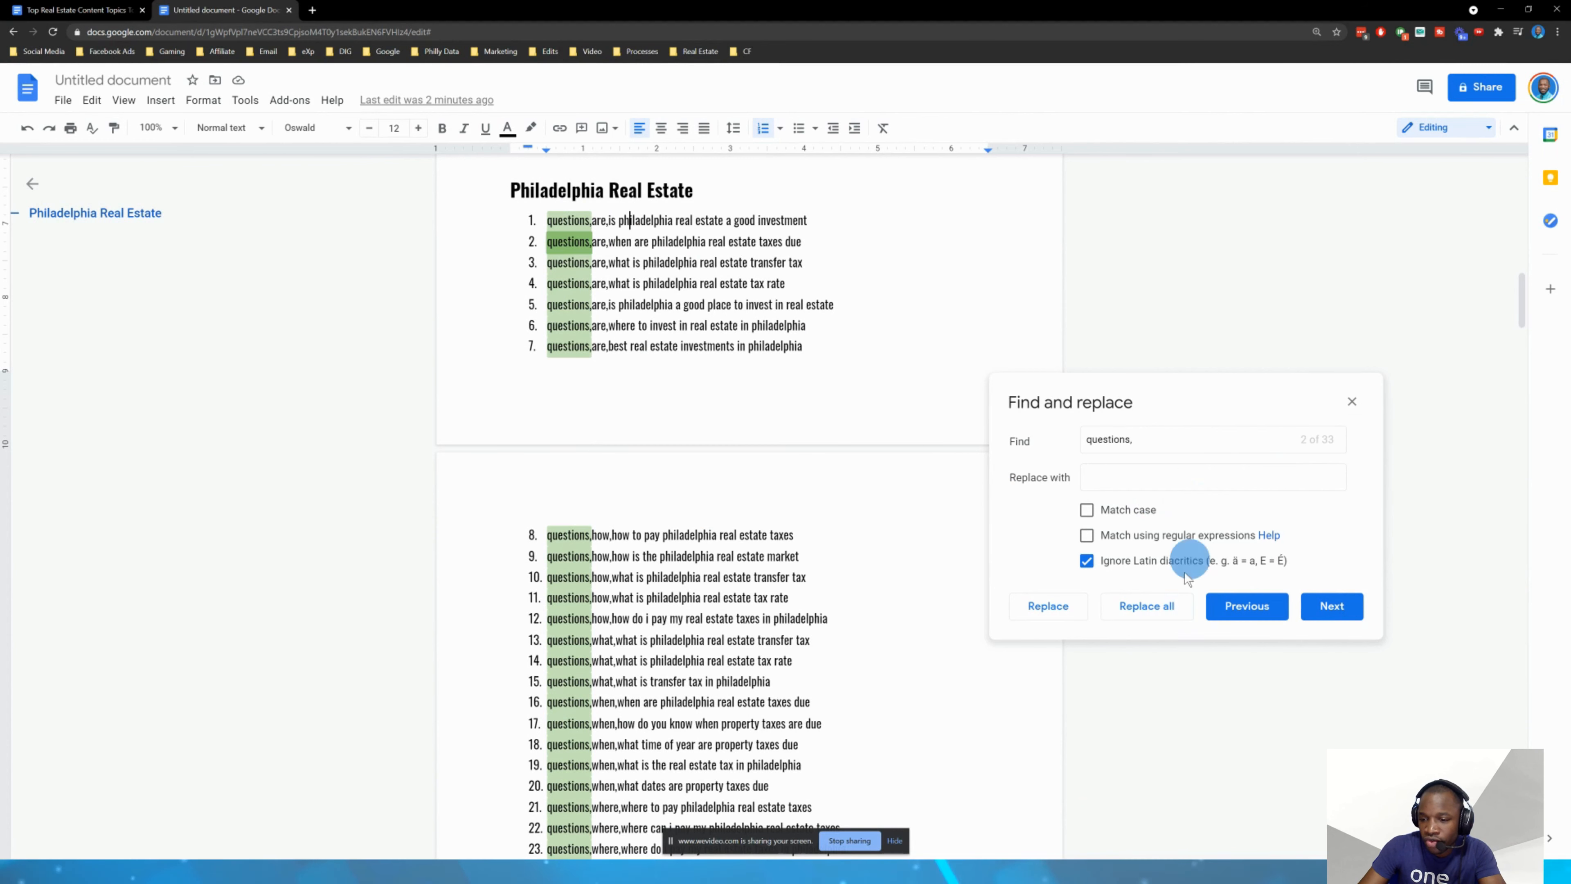
left_click(1152, 615)
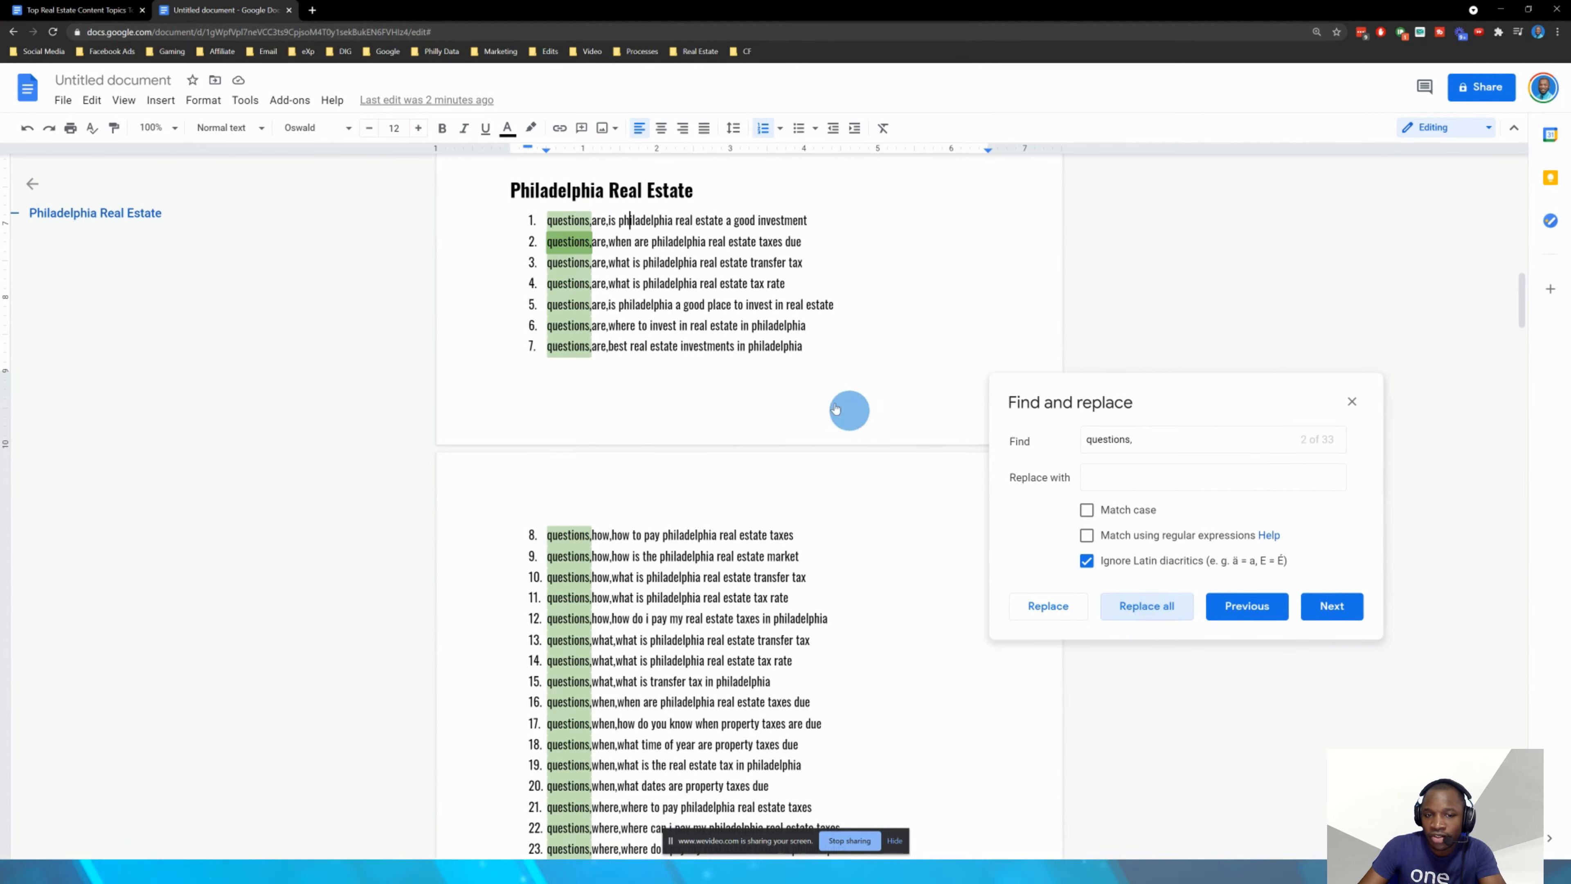
scroll(718, 351, "up", 10)
scroll(693, 356, "down", 7)
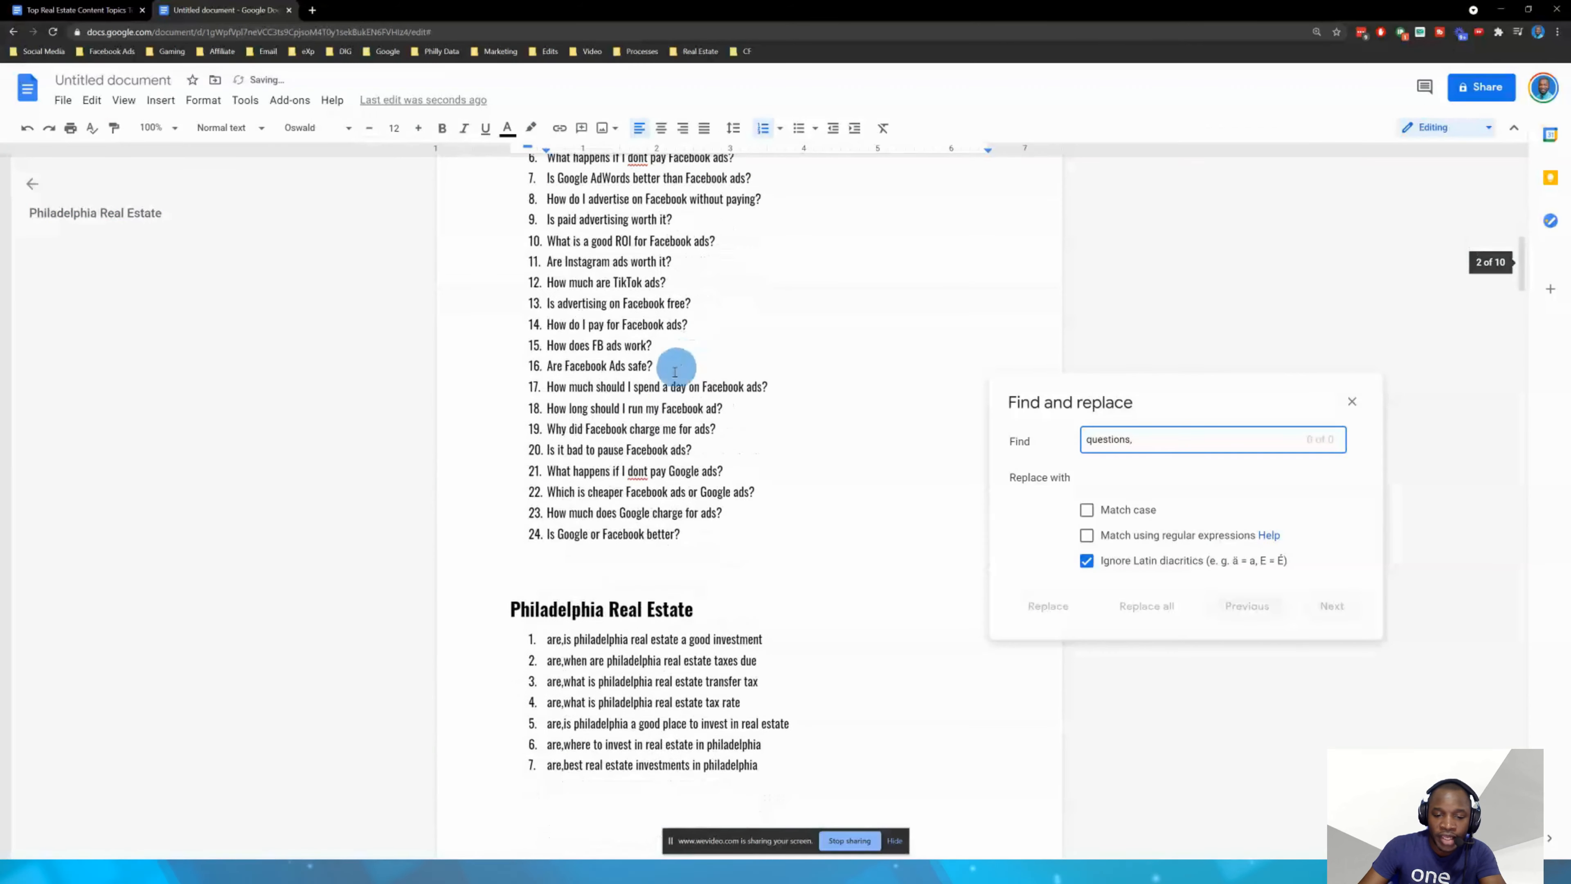
- Replace all occurrences of "are," with nothing to strip that prefix from the suggestions
left_click(548, 335)
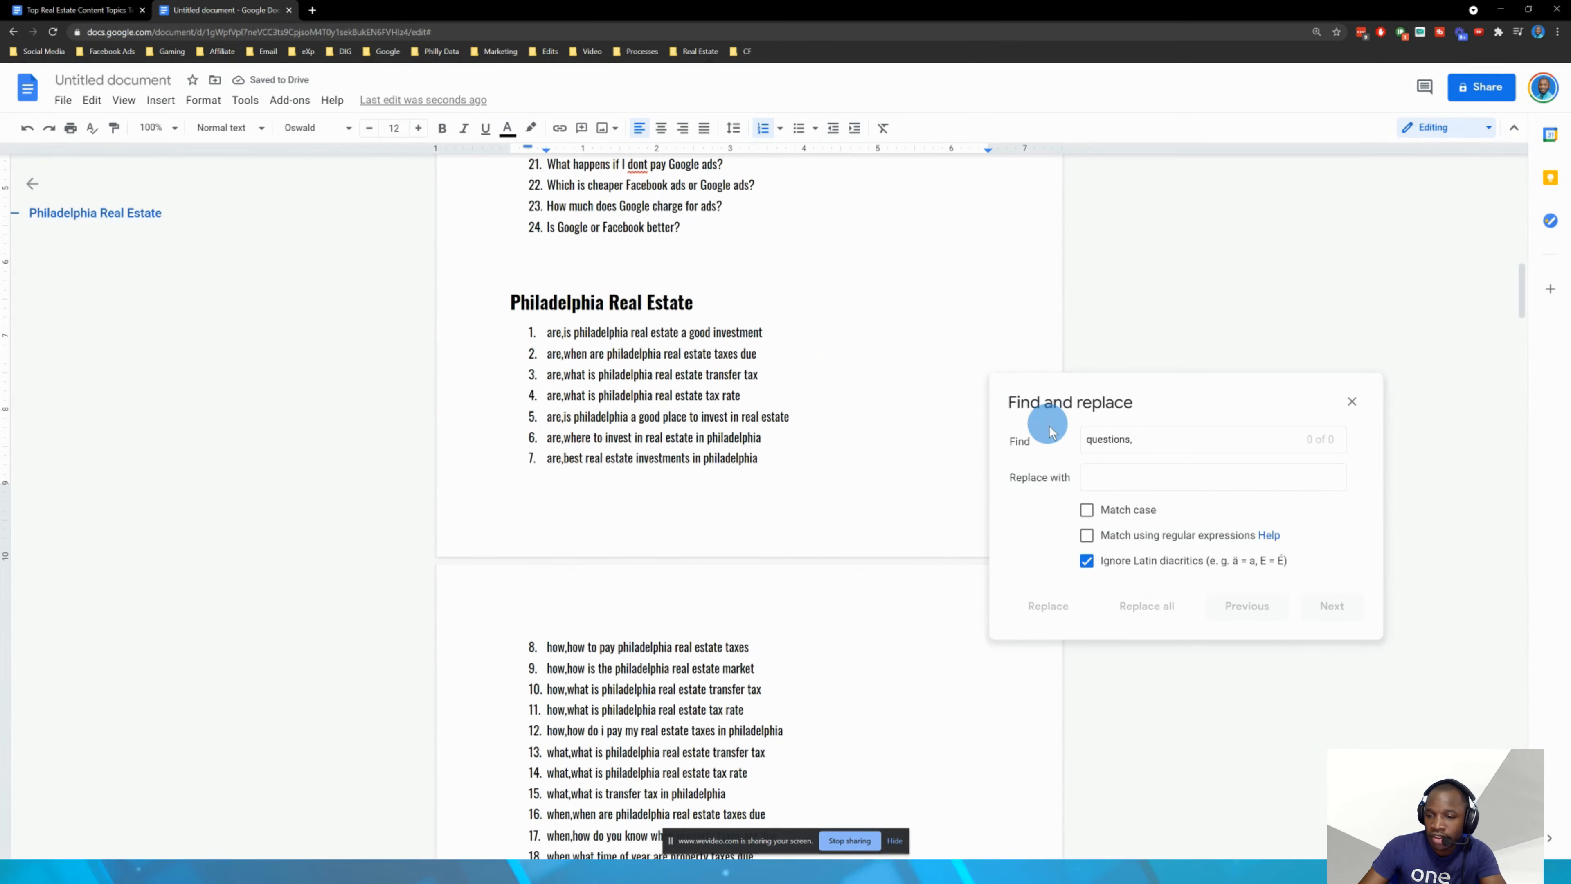
left_click(1161, 445)
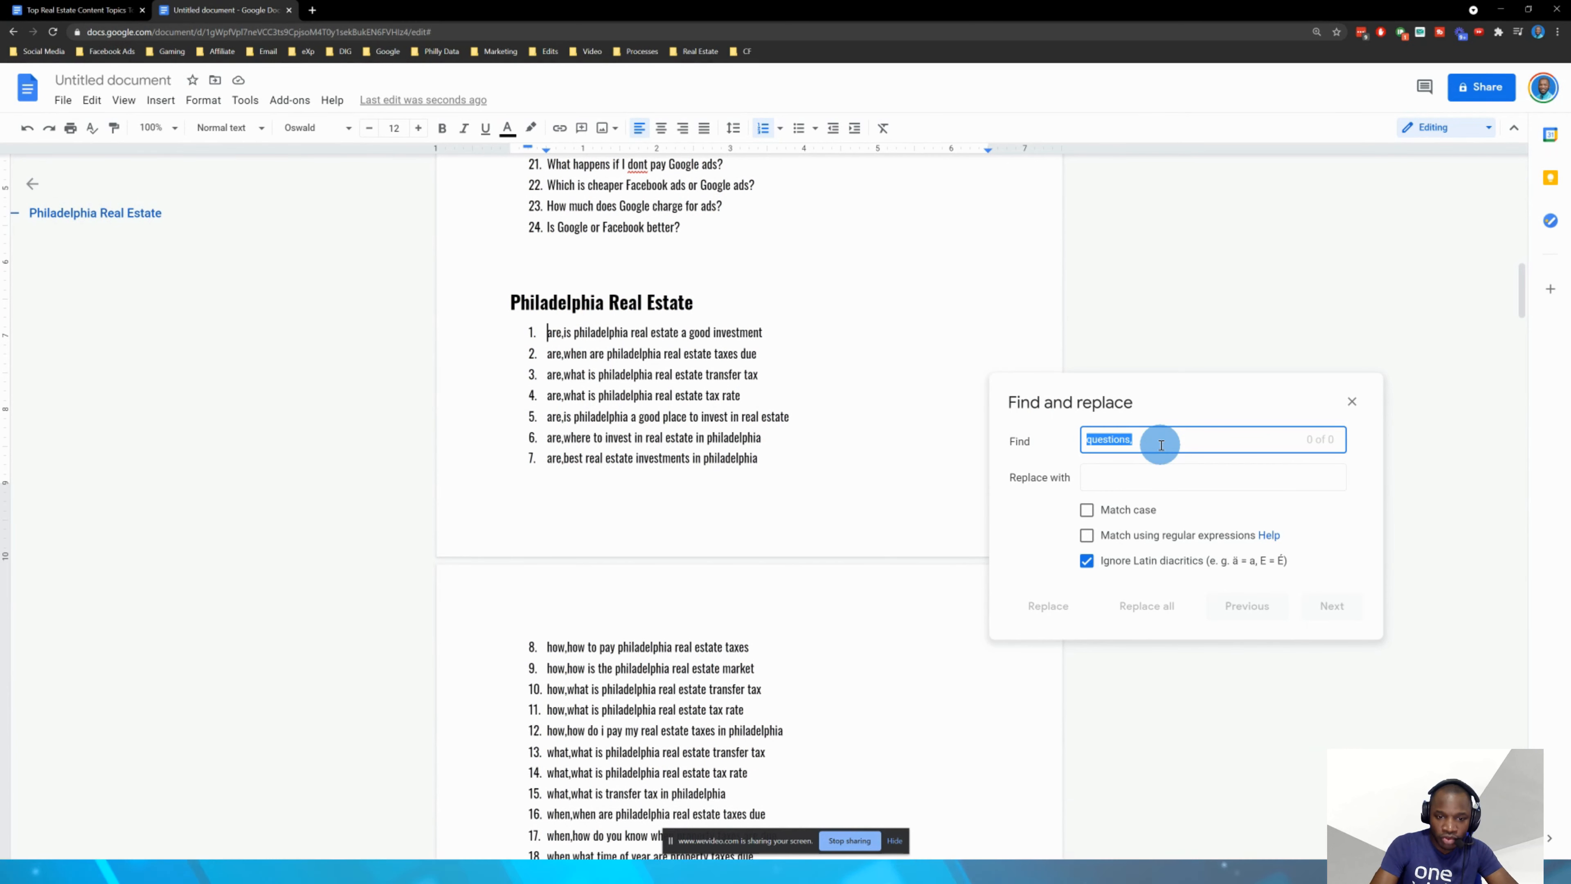
type("are,")
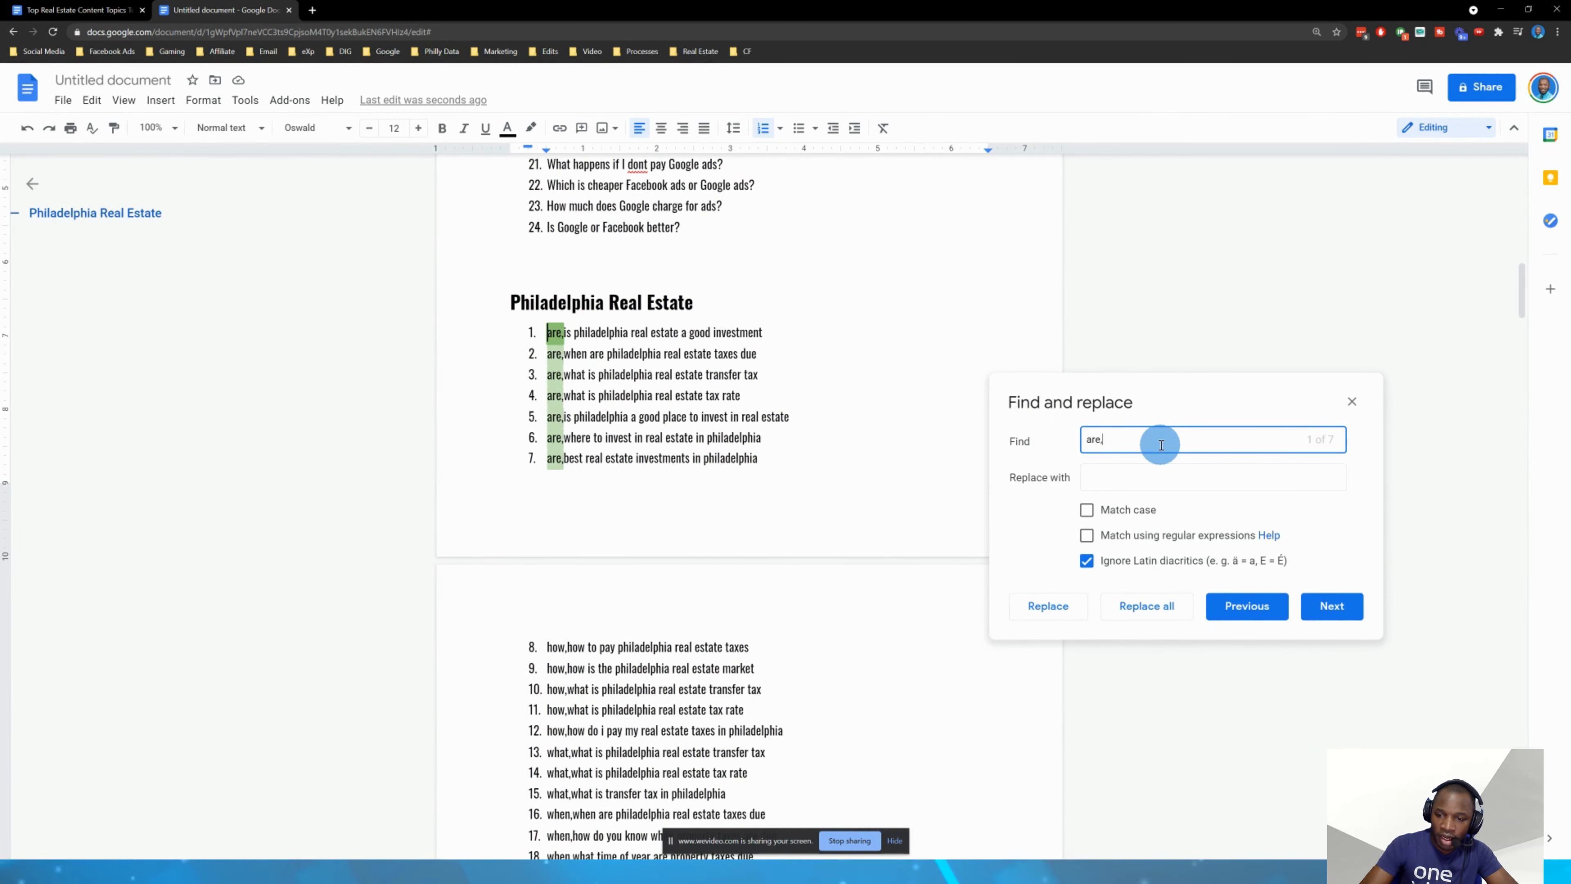
left_click(1169, 605)
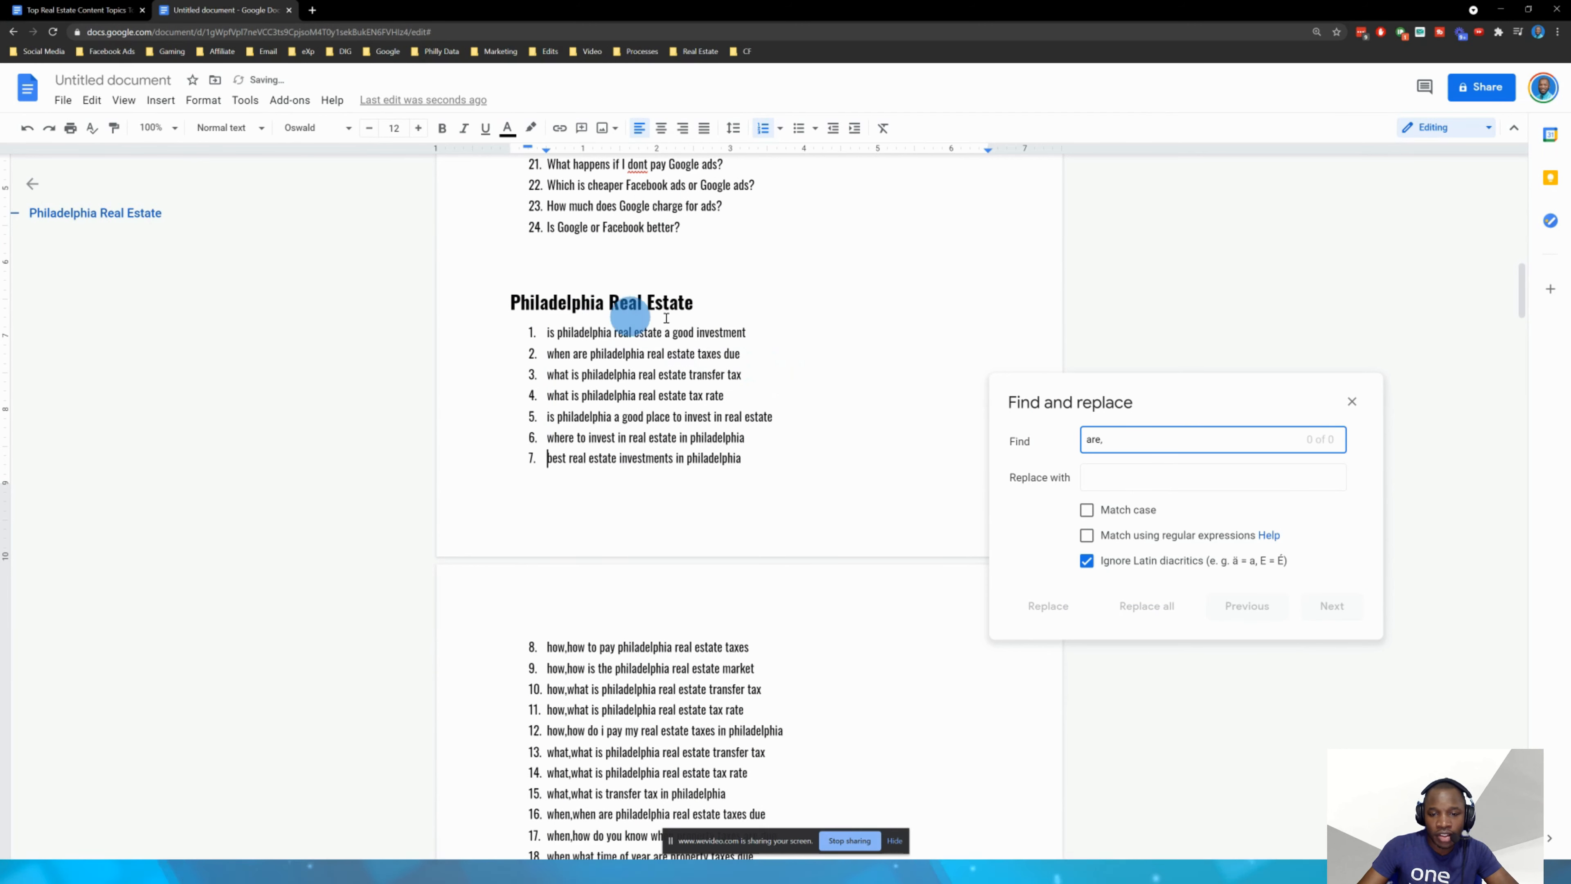
- Remove the "how," prefix from the suggestions by replacing all of its matches with nothing
double_click(1129, 439)
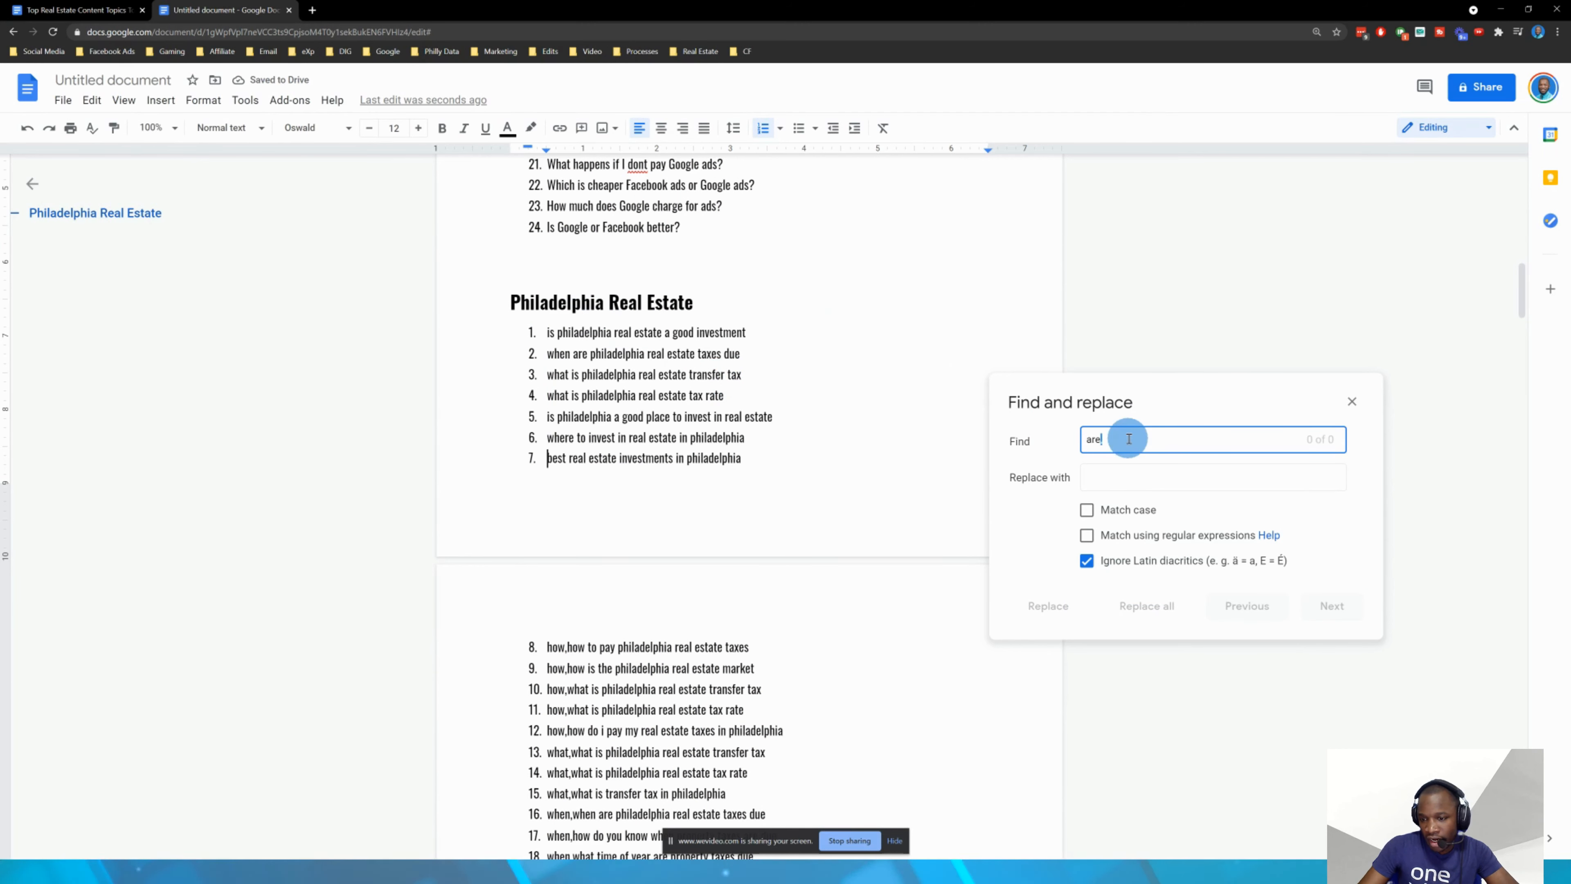
type("how,")
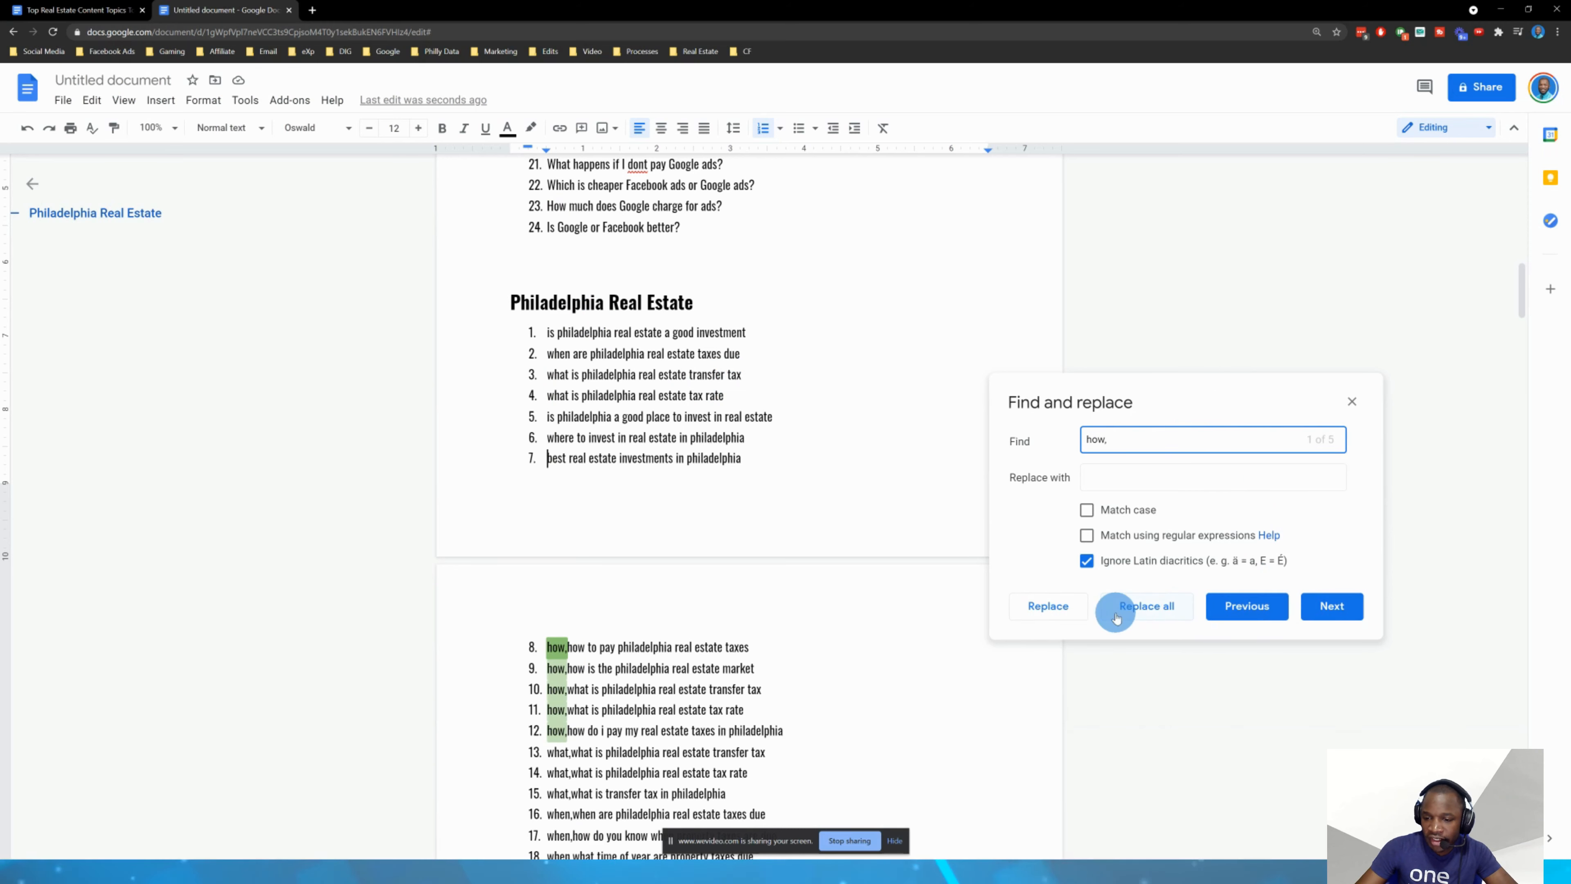
left_click(1142, 606)
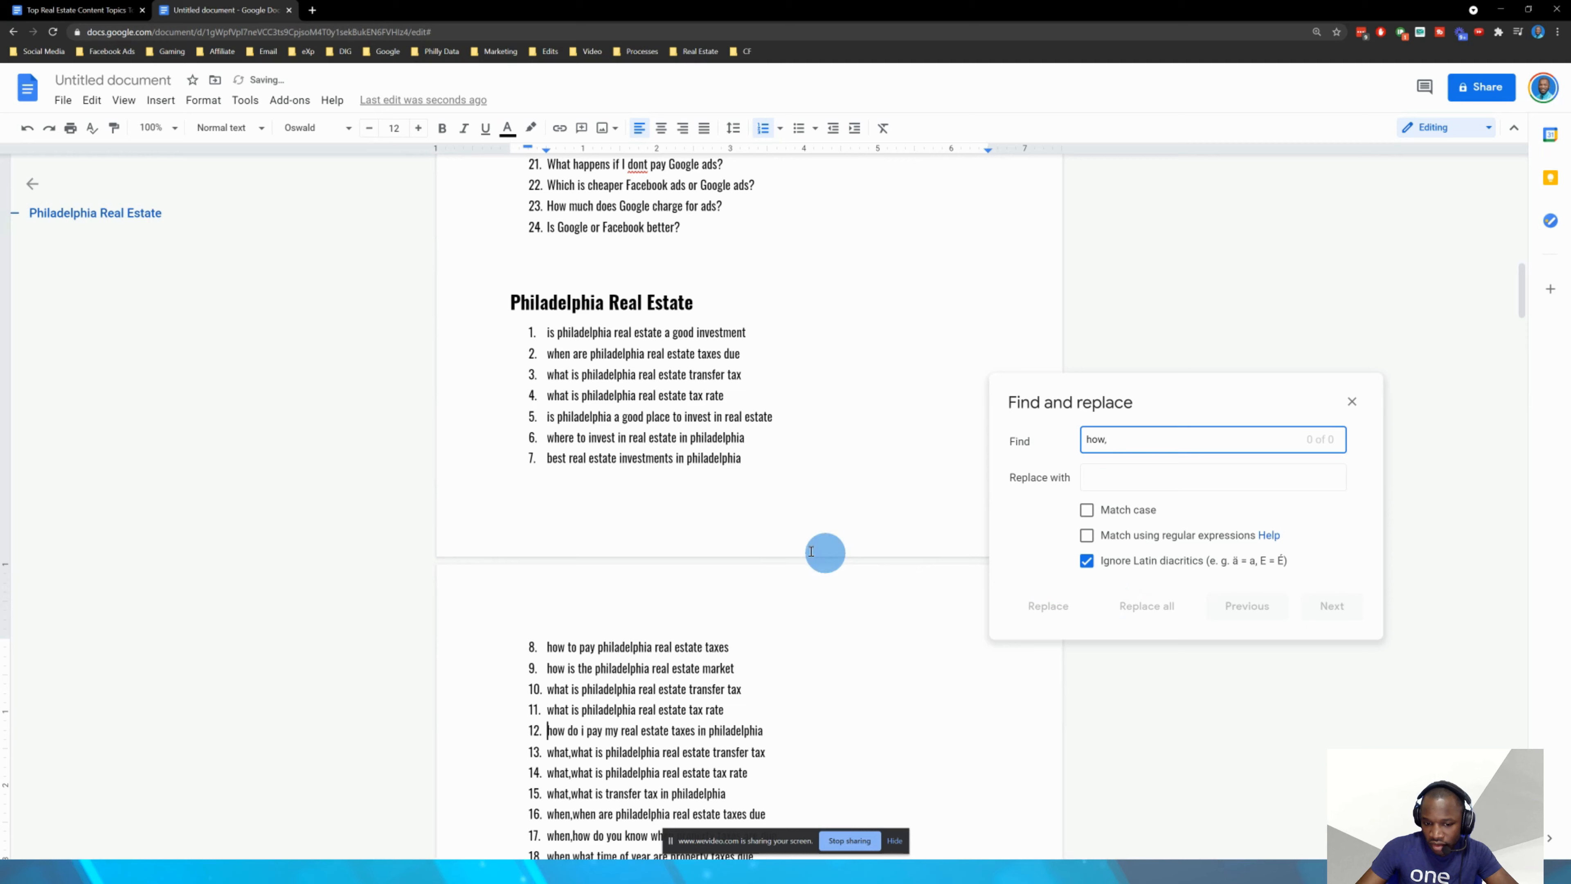
- Strip the "what," prefix from the suggestions by replacing all of its occurrences with nothing
scroll(895, 499, "down", 1)
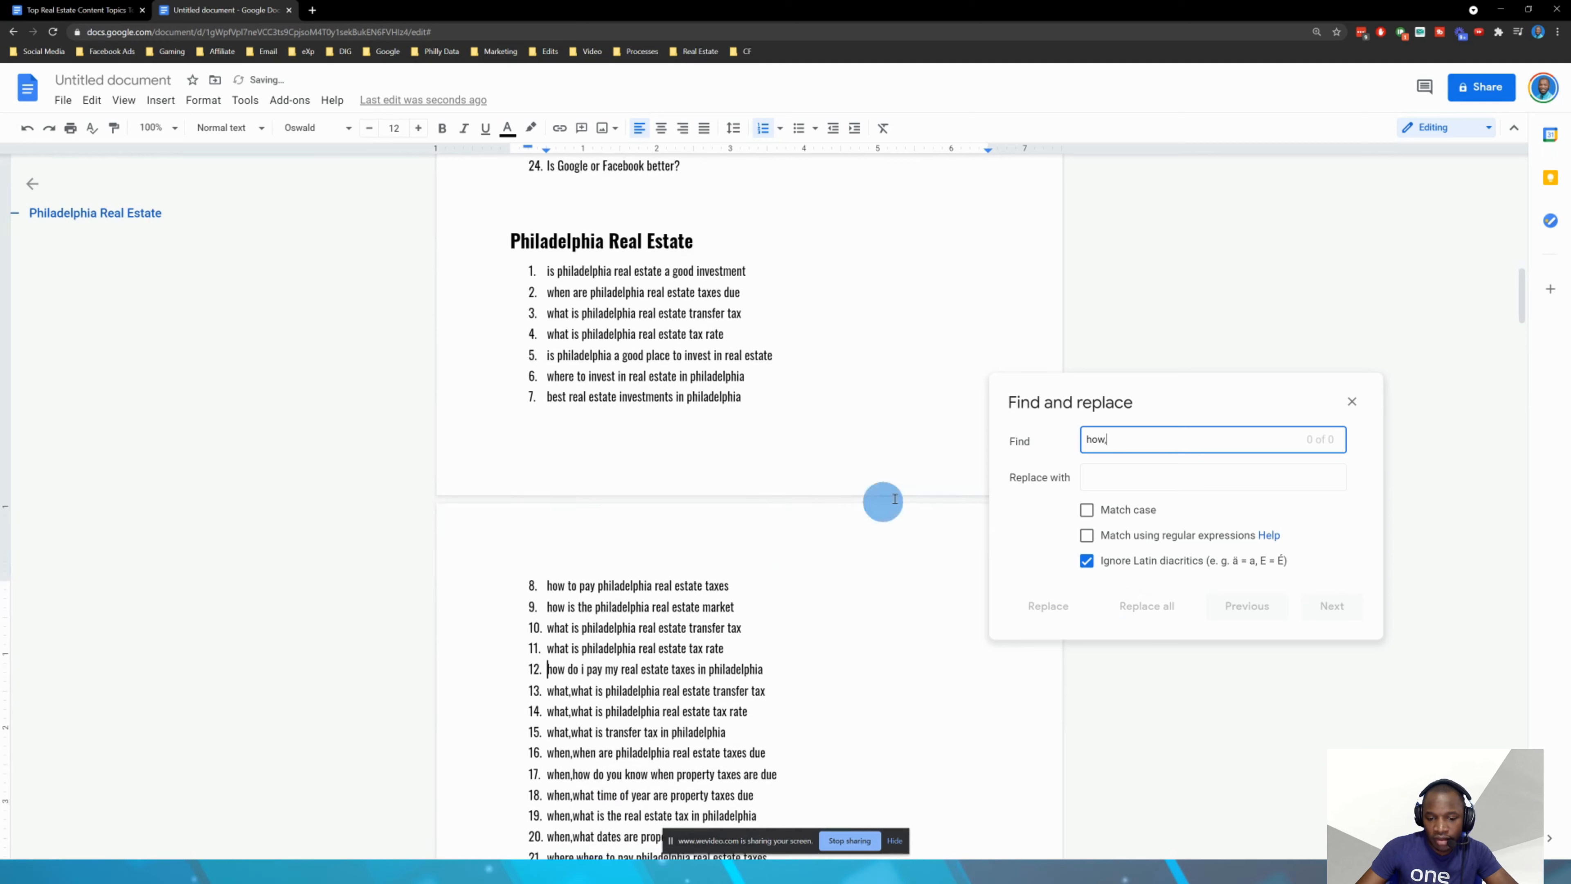
triple_click(1127, 437)
type("what,")
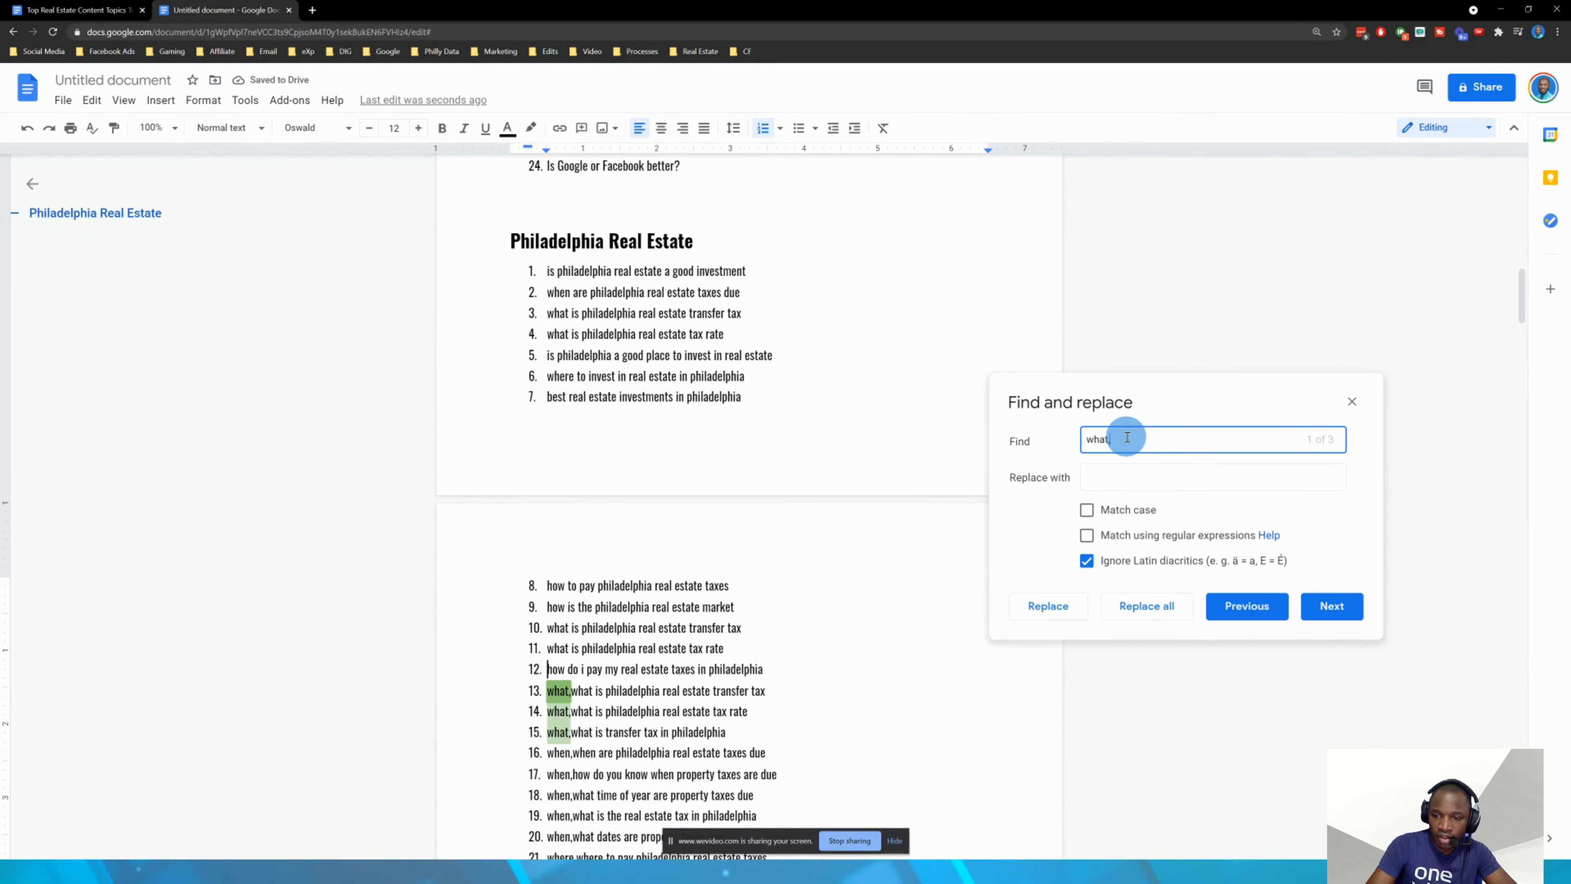
left_click(1140, 595)
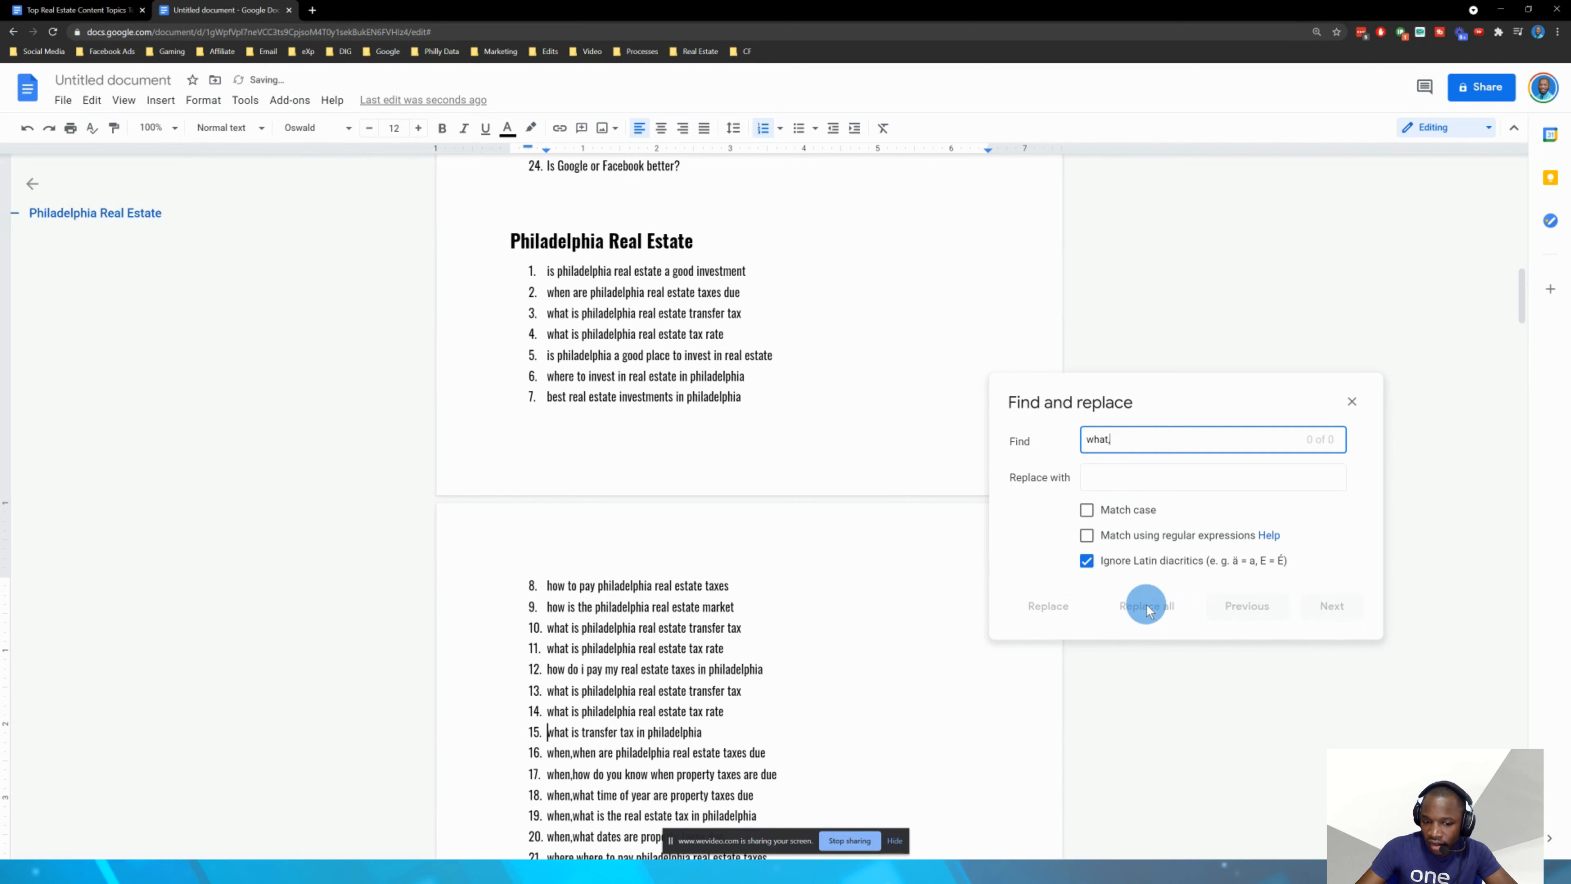
- Remove every "when," prefix from the suggestions by replacing all matches with nothing
key("BackSpace")
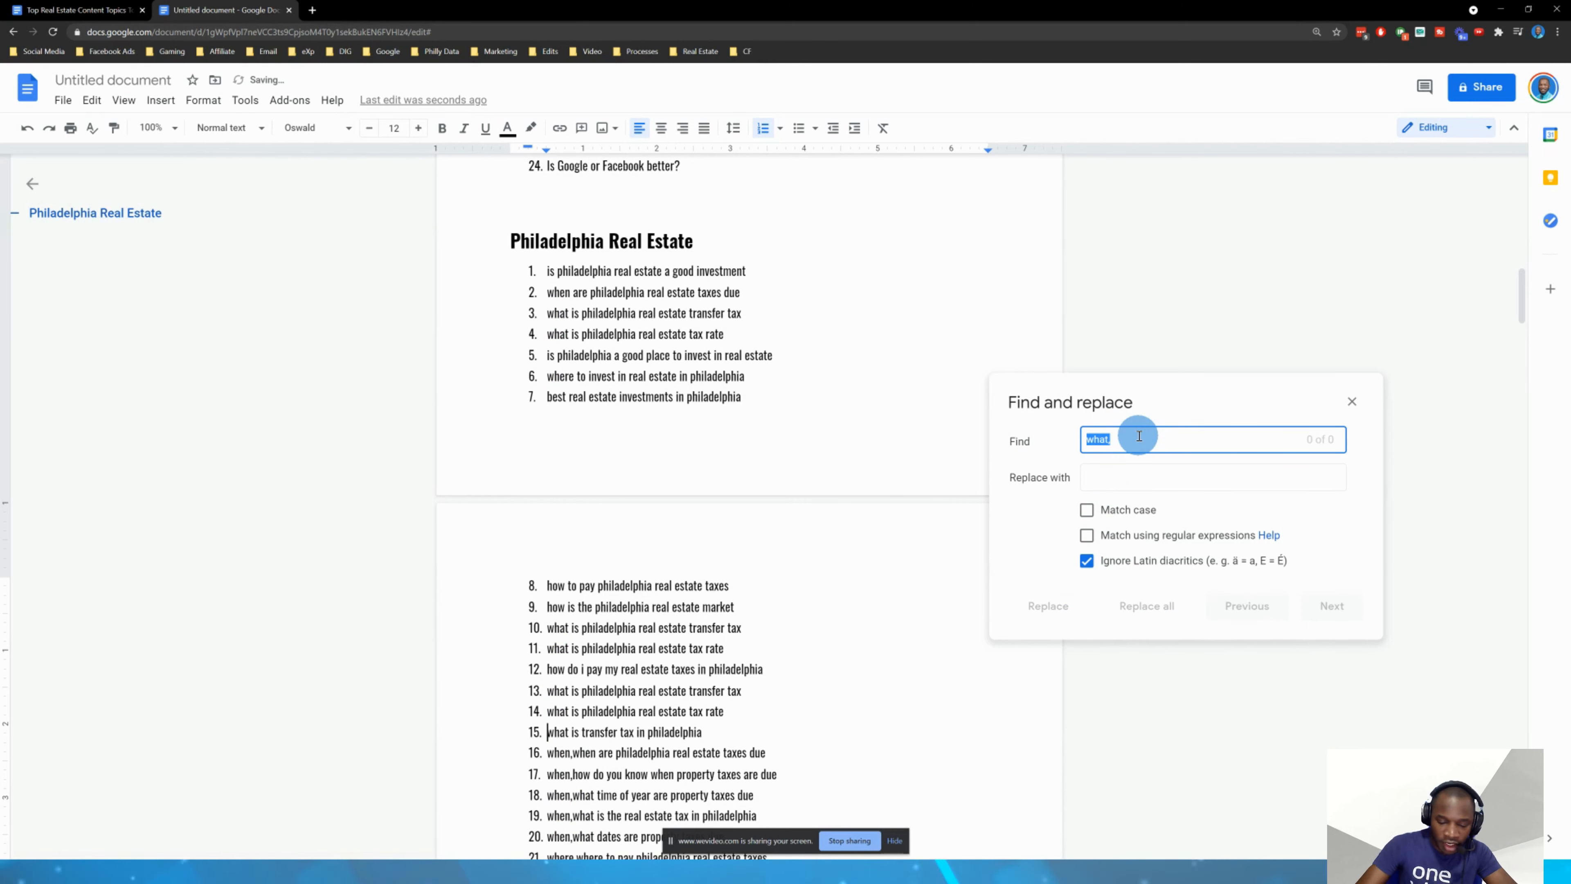
type("when,")
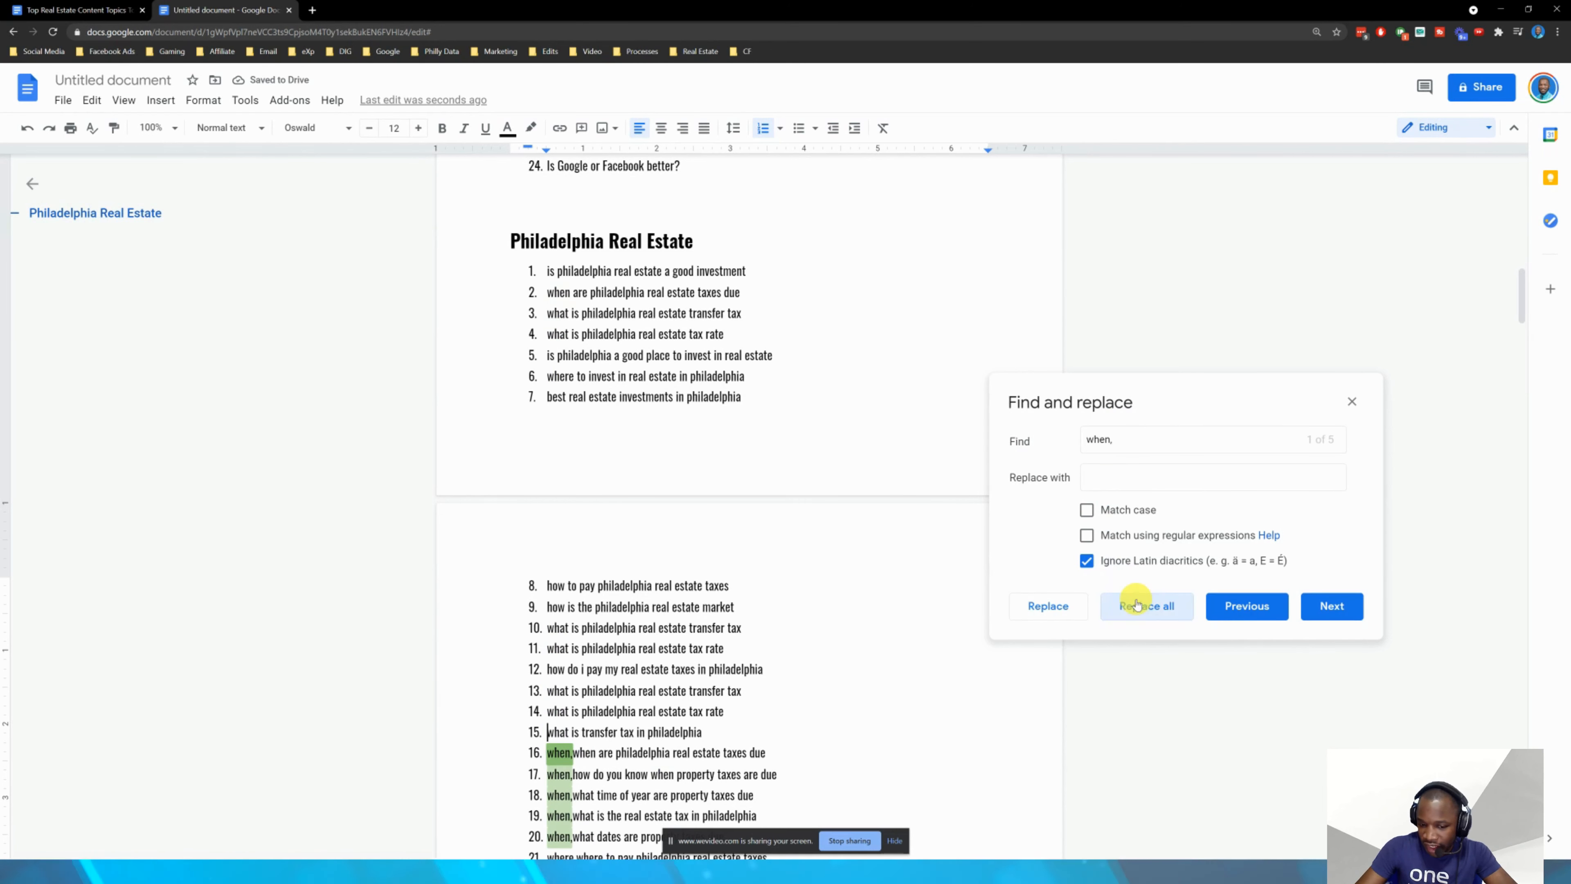
left_click(1137, 603)
- Replace all occurrences of "where," with nothing to clear that prefix from the list
scroll(719, 421, "down", 10)
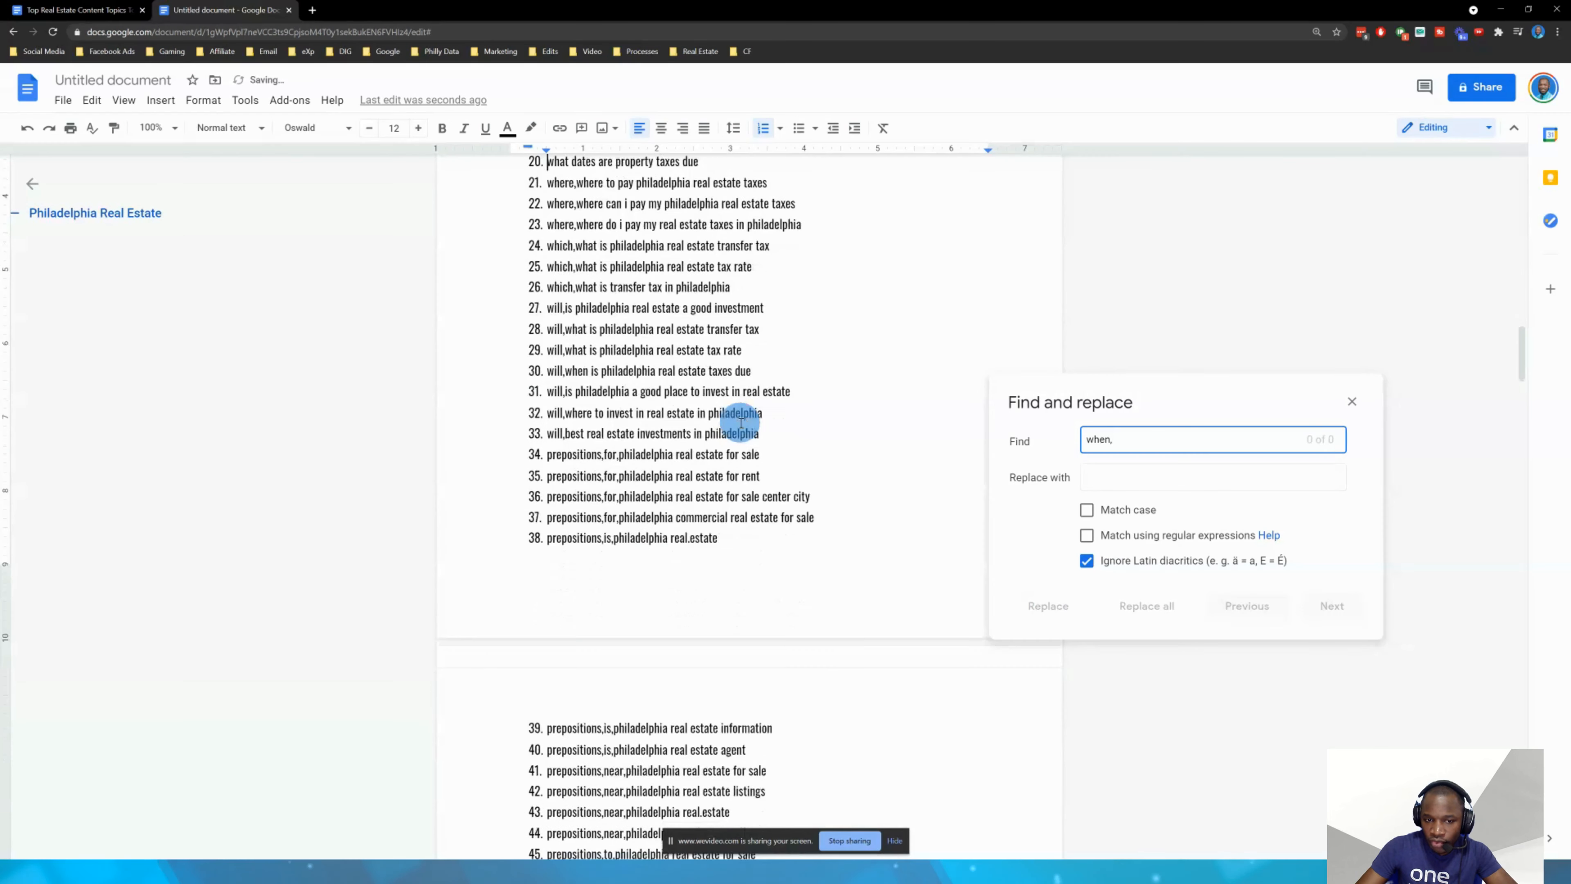
scroll(741, 421, "up", 3)
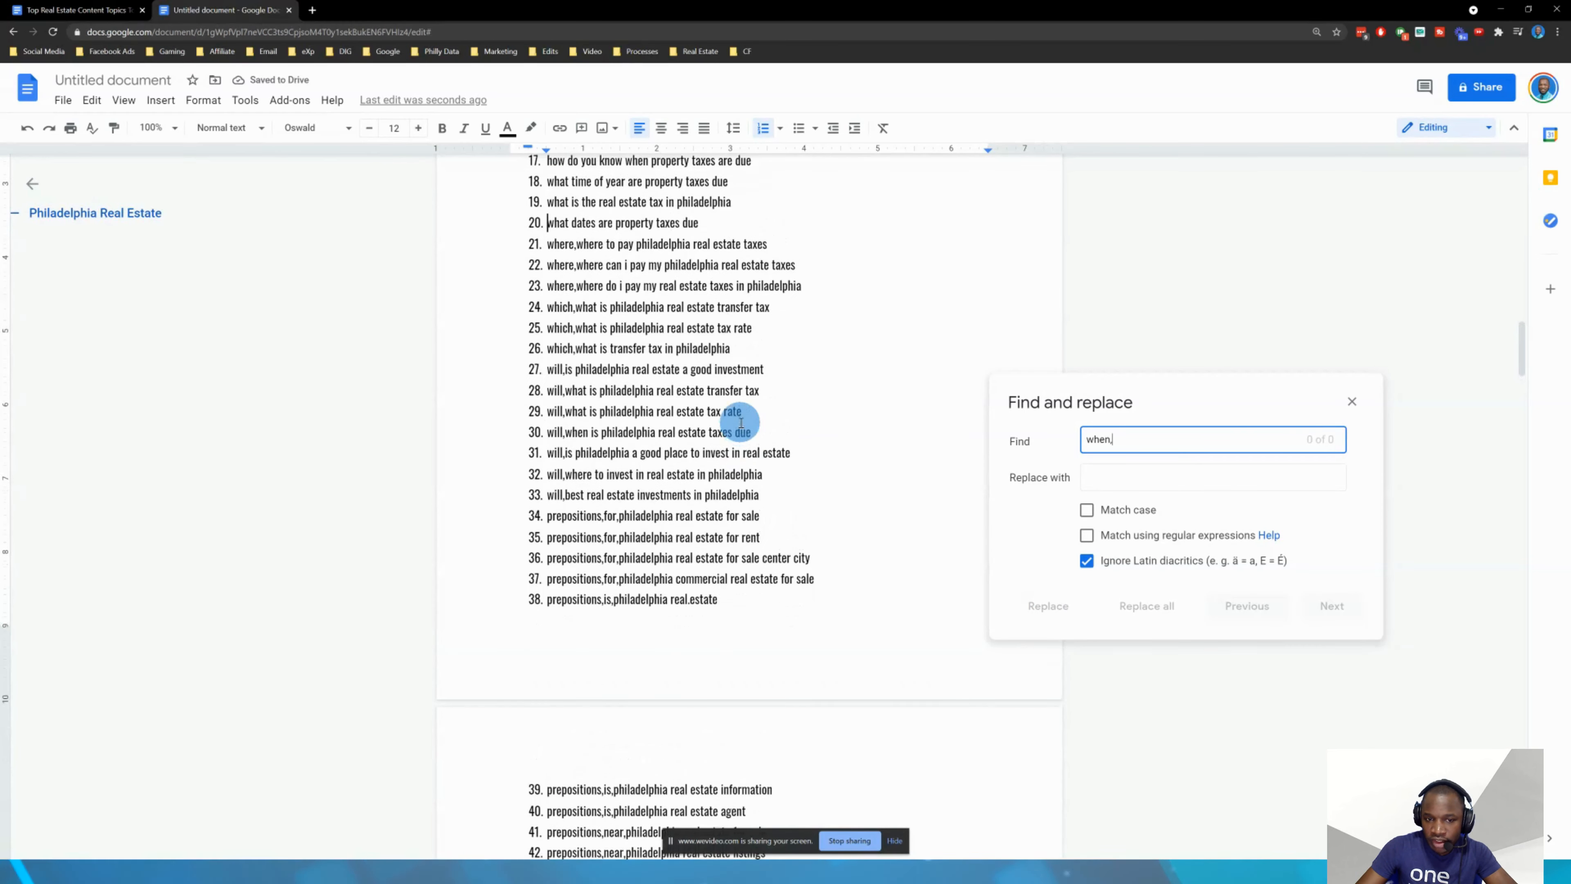
triple_click(1194, 449)
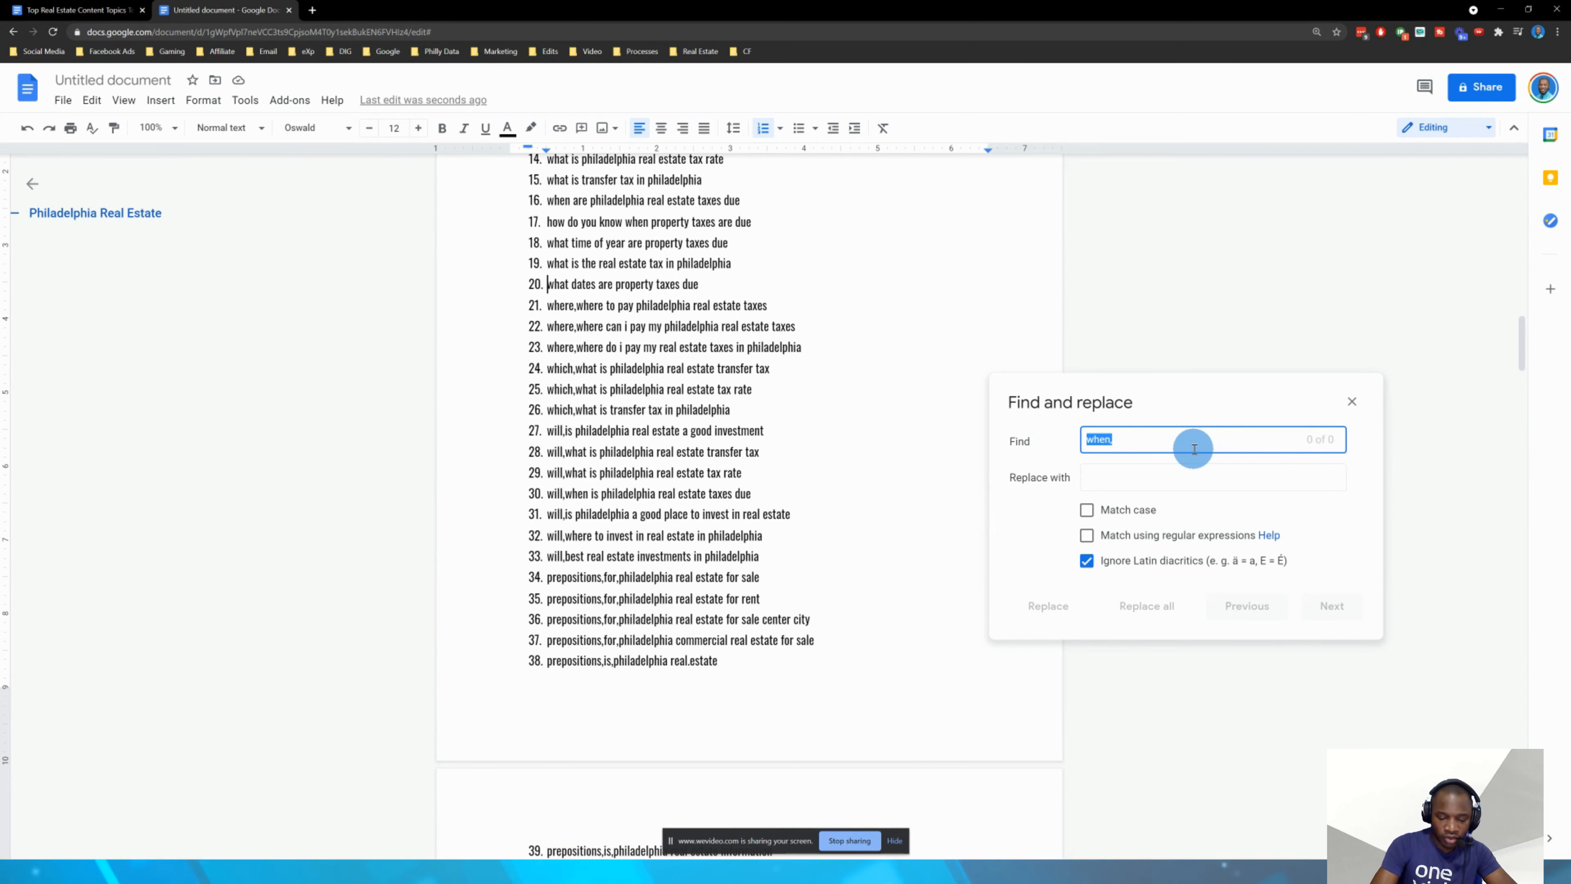
type("where,")
left_click(1168, 602)
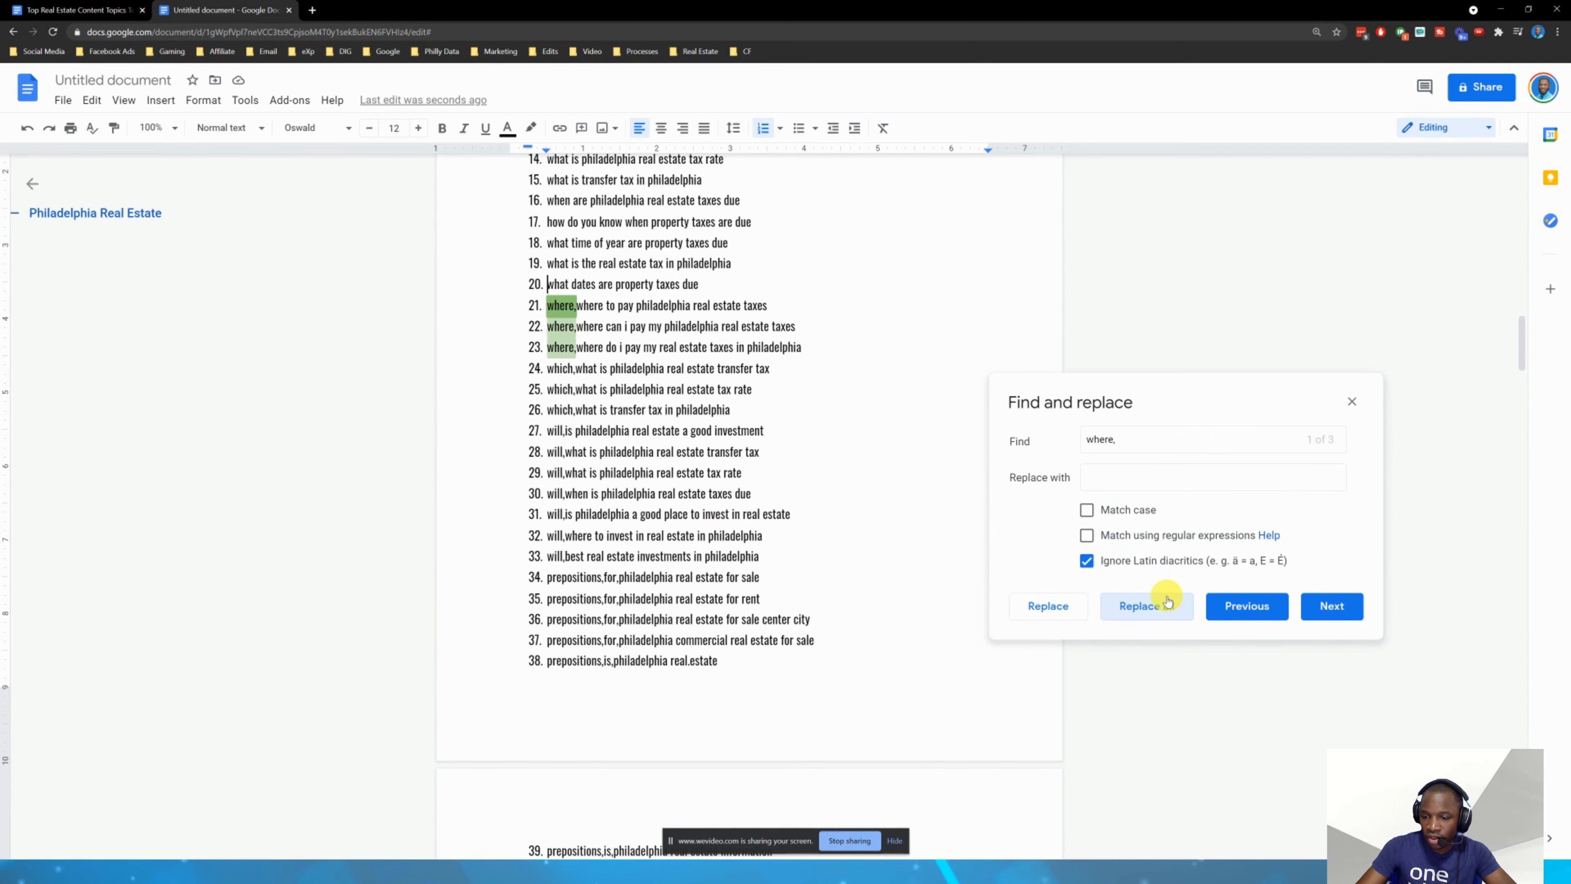
- Remove the "which," prefix from the list entries by replacing all of its matches with nothing
triple_click(1150, 444)
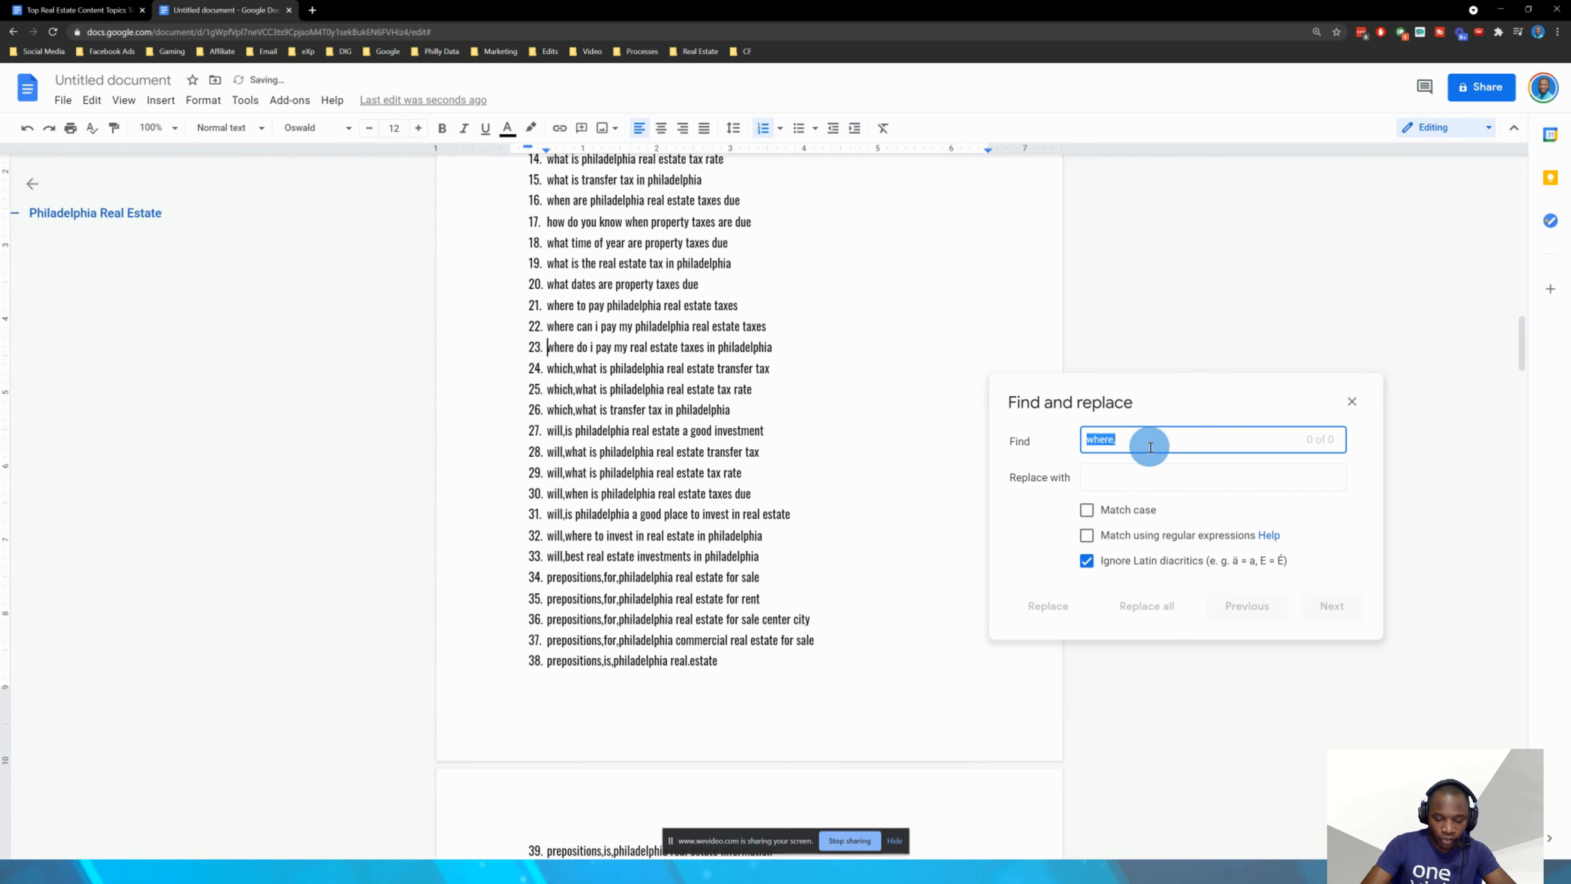
type("w")
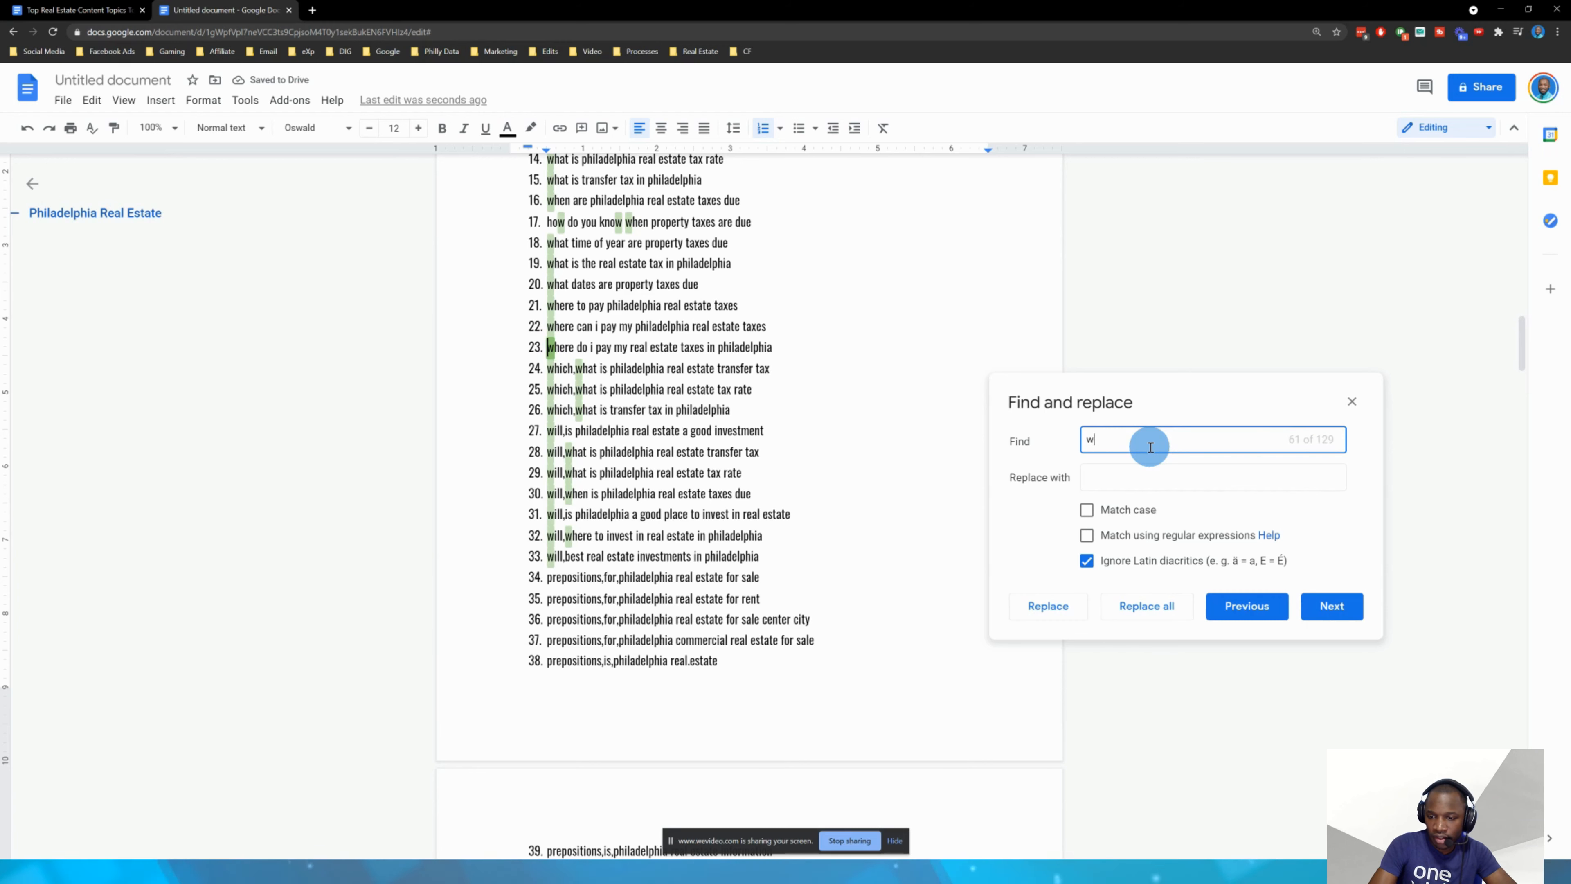
type("hciich,")
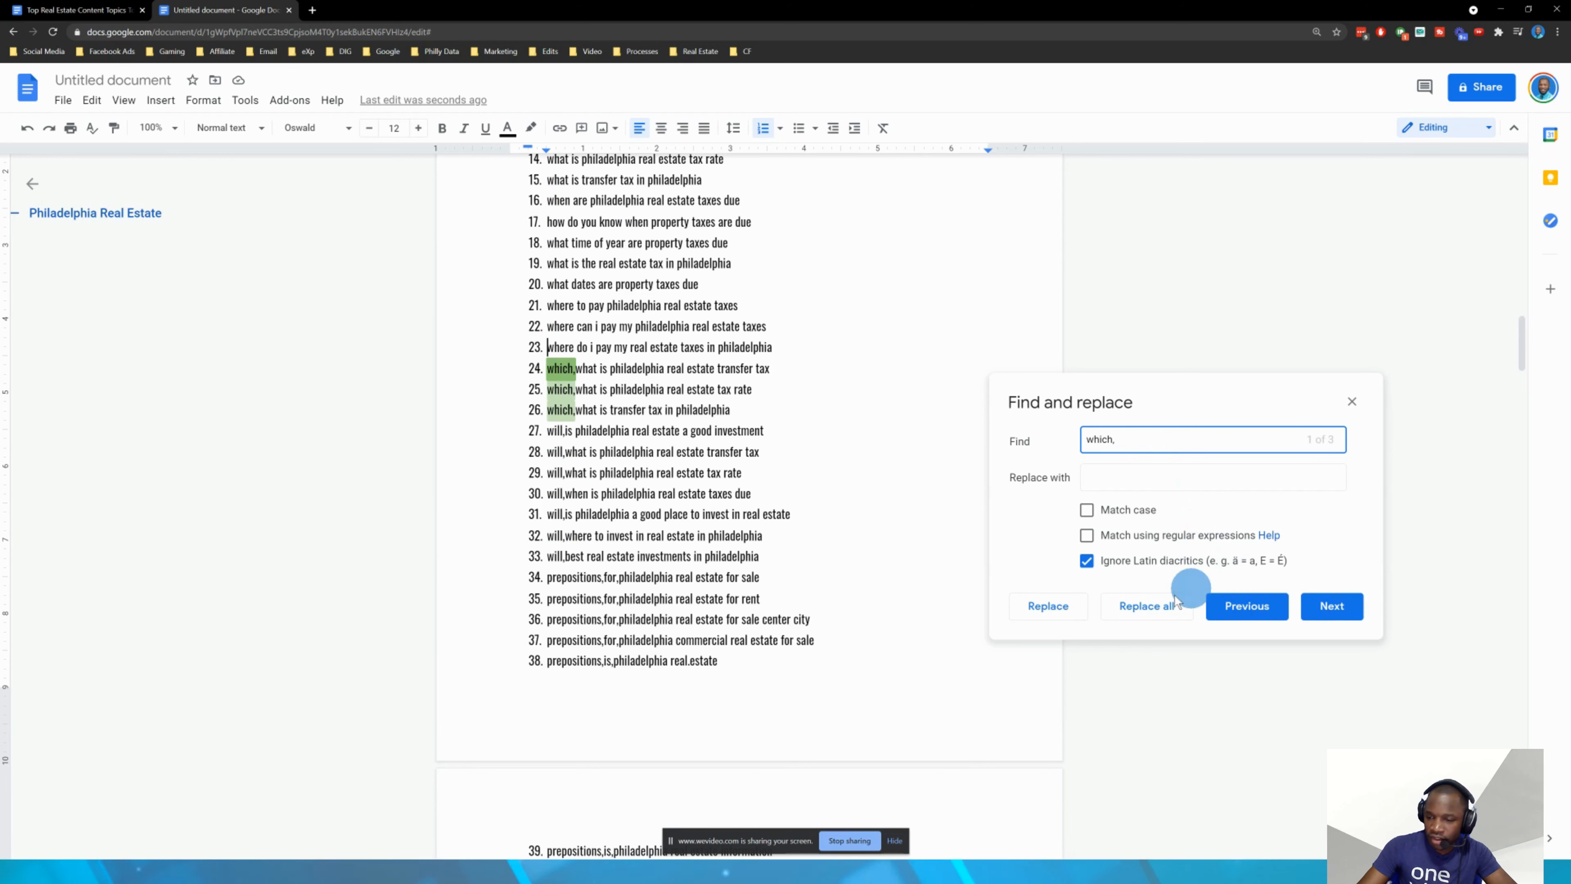
left_click(1147, 605)
- Replace all occurrences of "will," with nothing to strip that prefix from the suggestions
double_click(1140, 438)
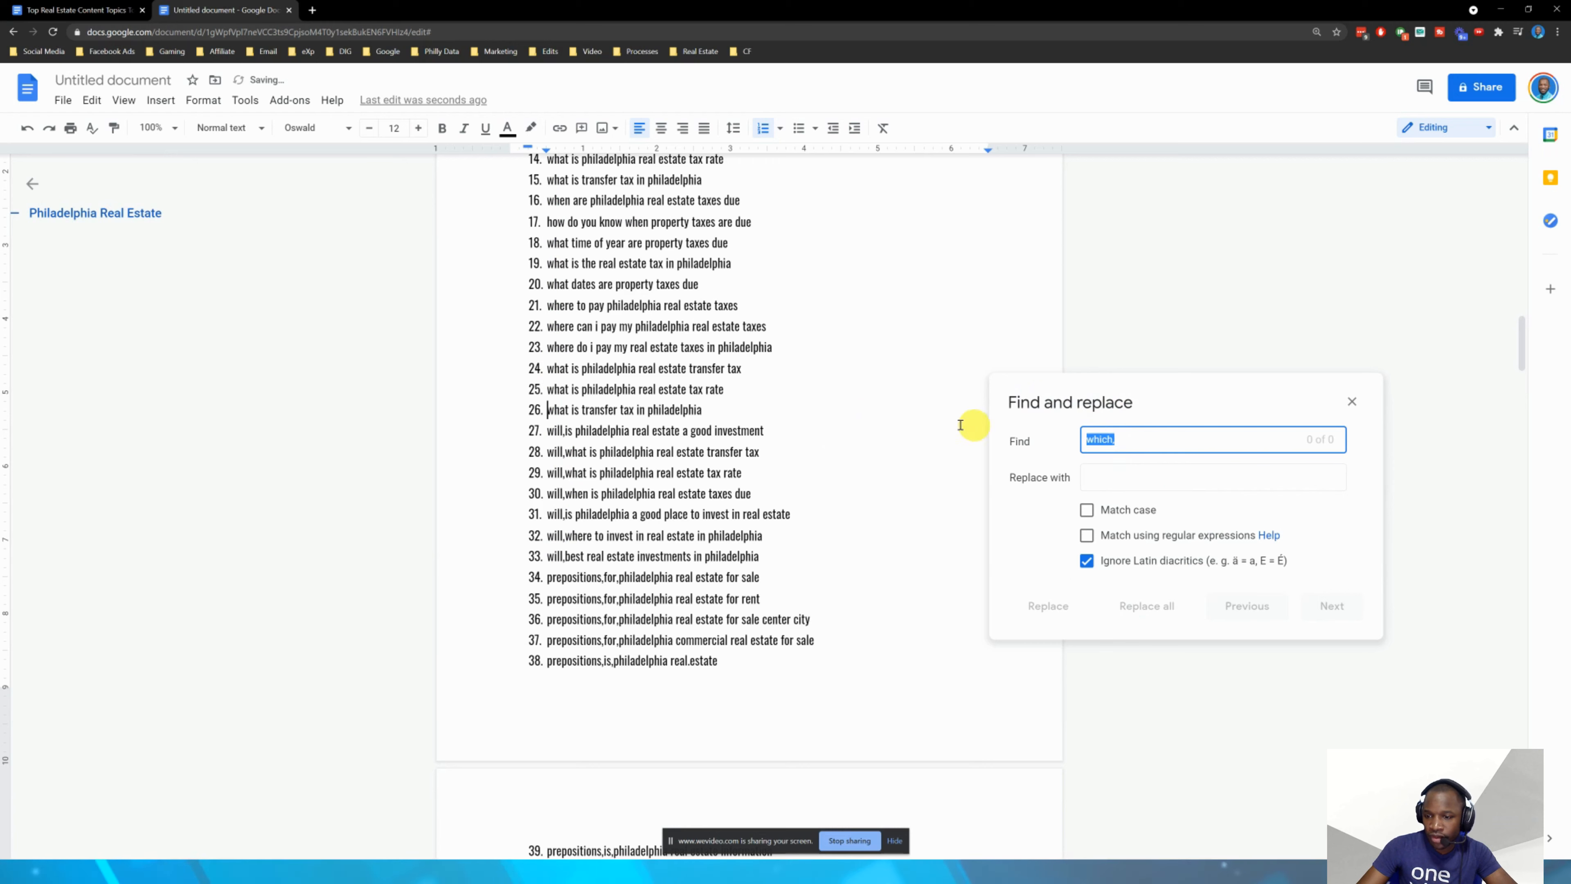
type("will,")
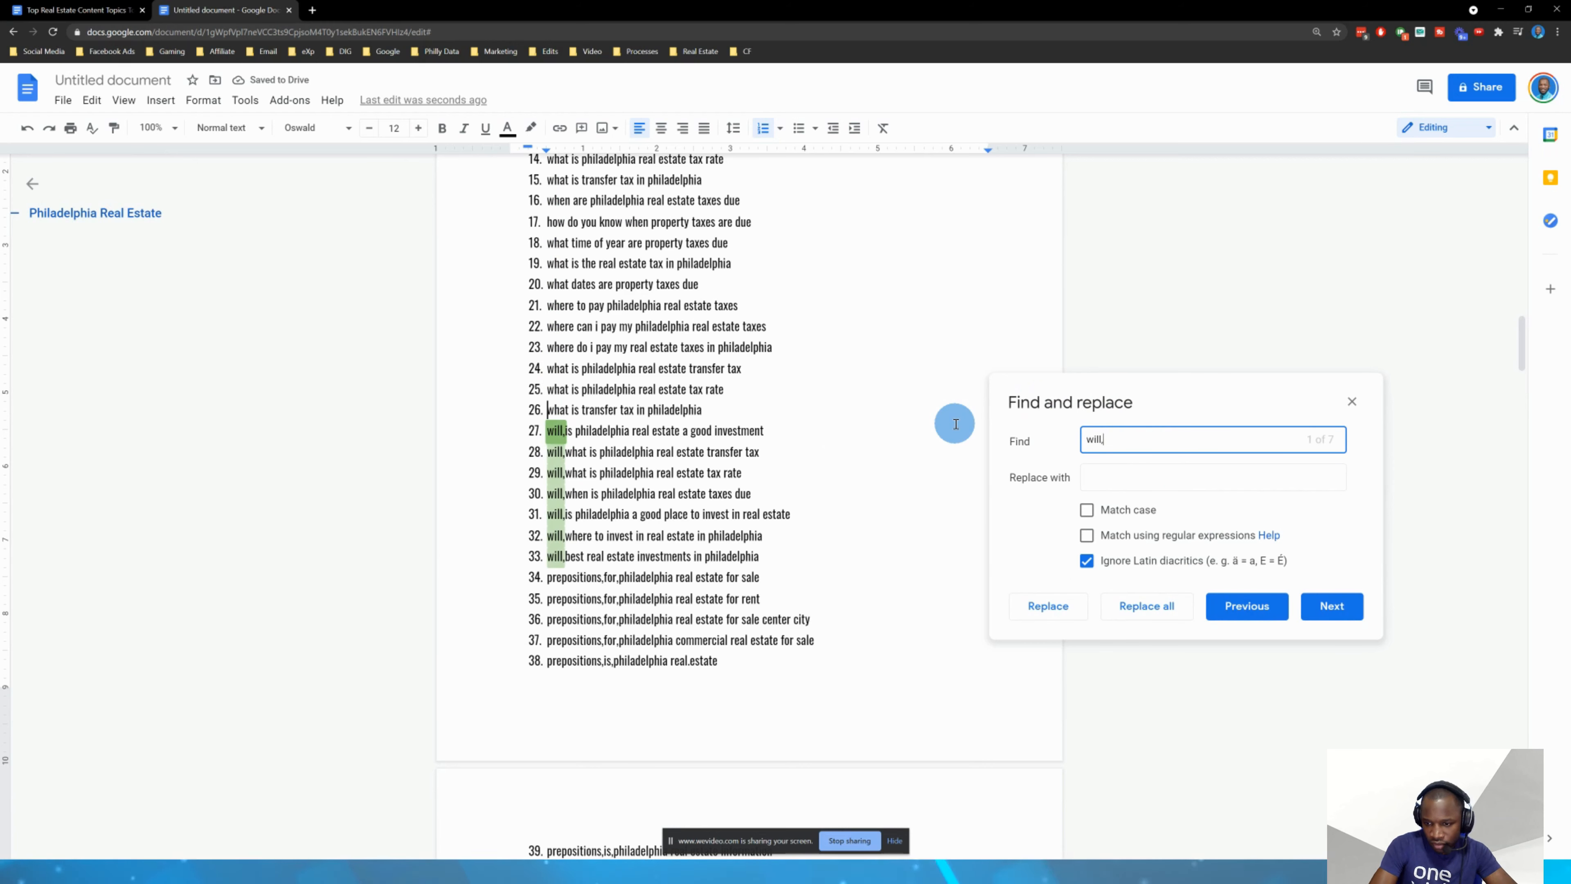
left_click(1146, 605)
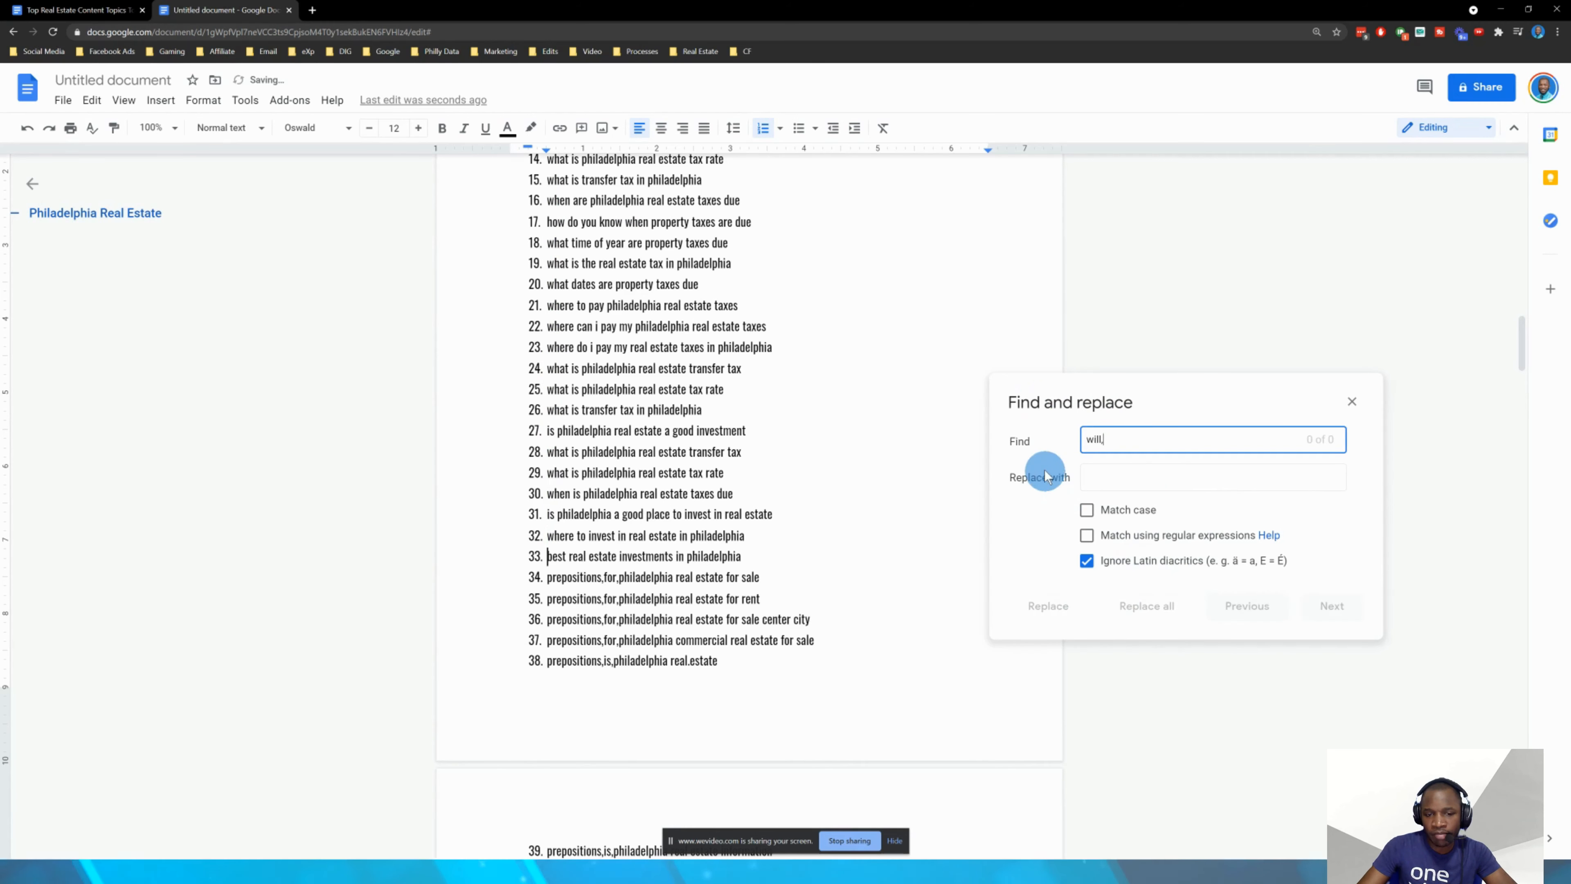
- Convert entries 1 to 33 of the Philadelphia Real Estate list, the cleaned questions above the prepositions entries, to Title Case
left_click_drag(744, 554, 459, 271)
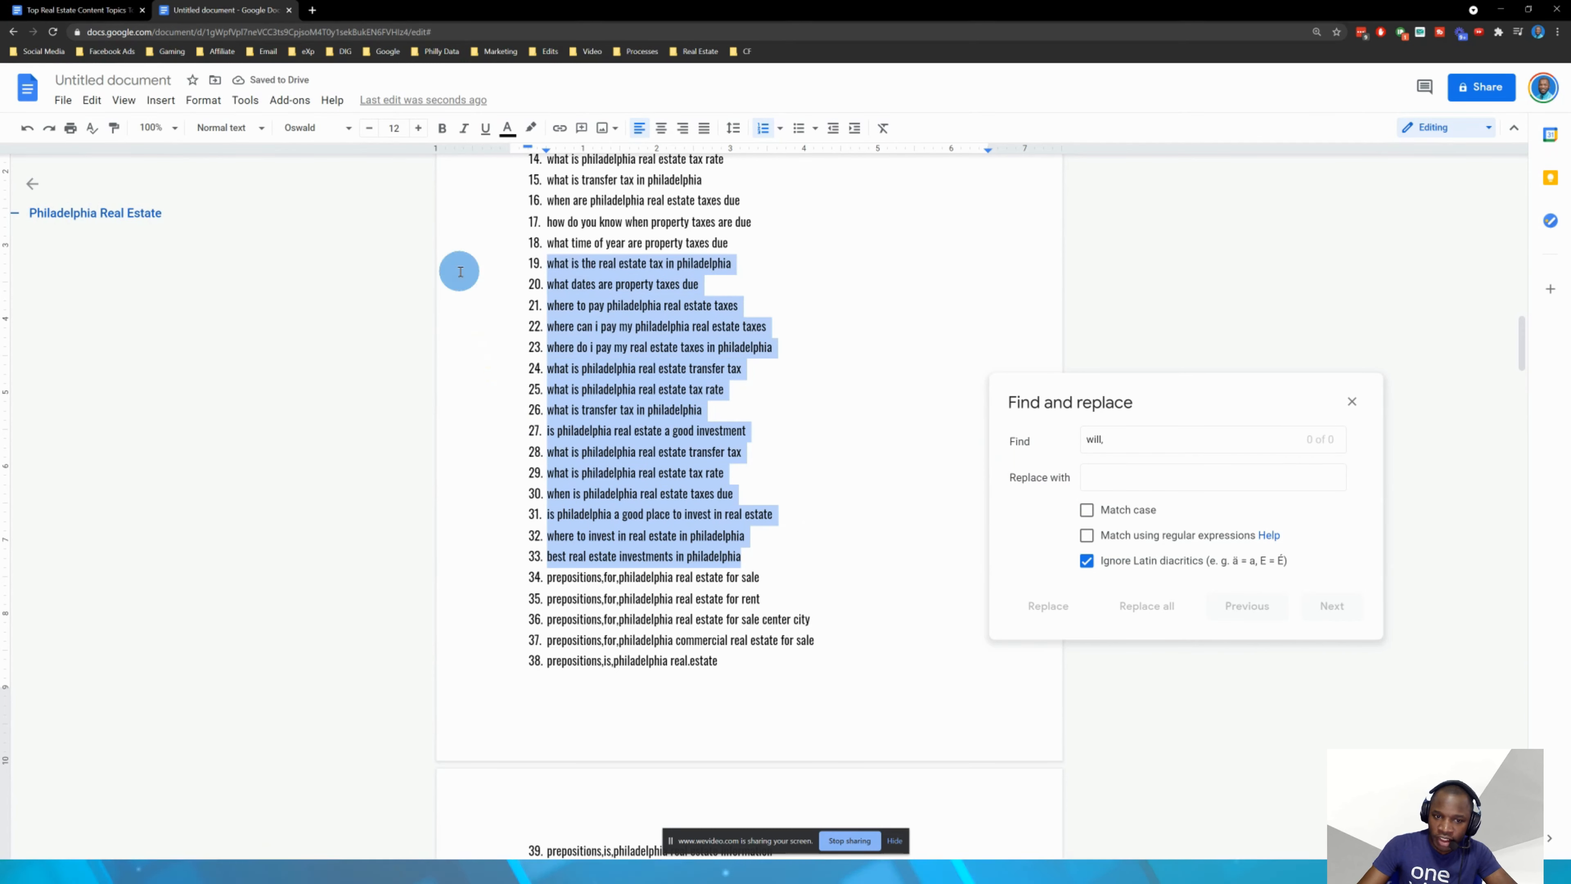
scroll(560, 250, "up", 3)
mouse_move(560, 250)
left_mouse_down()
mouse_move(544, 221)
mouse_move(565, 247)
left_mouse_up()
scroll(596, 341, "down", 18)
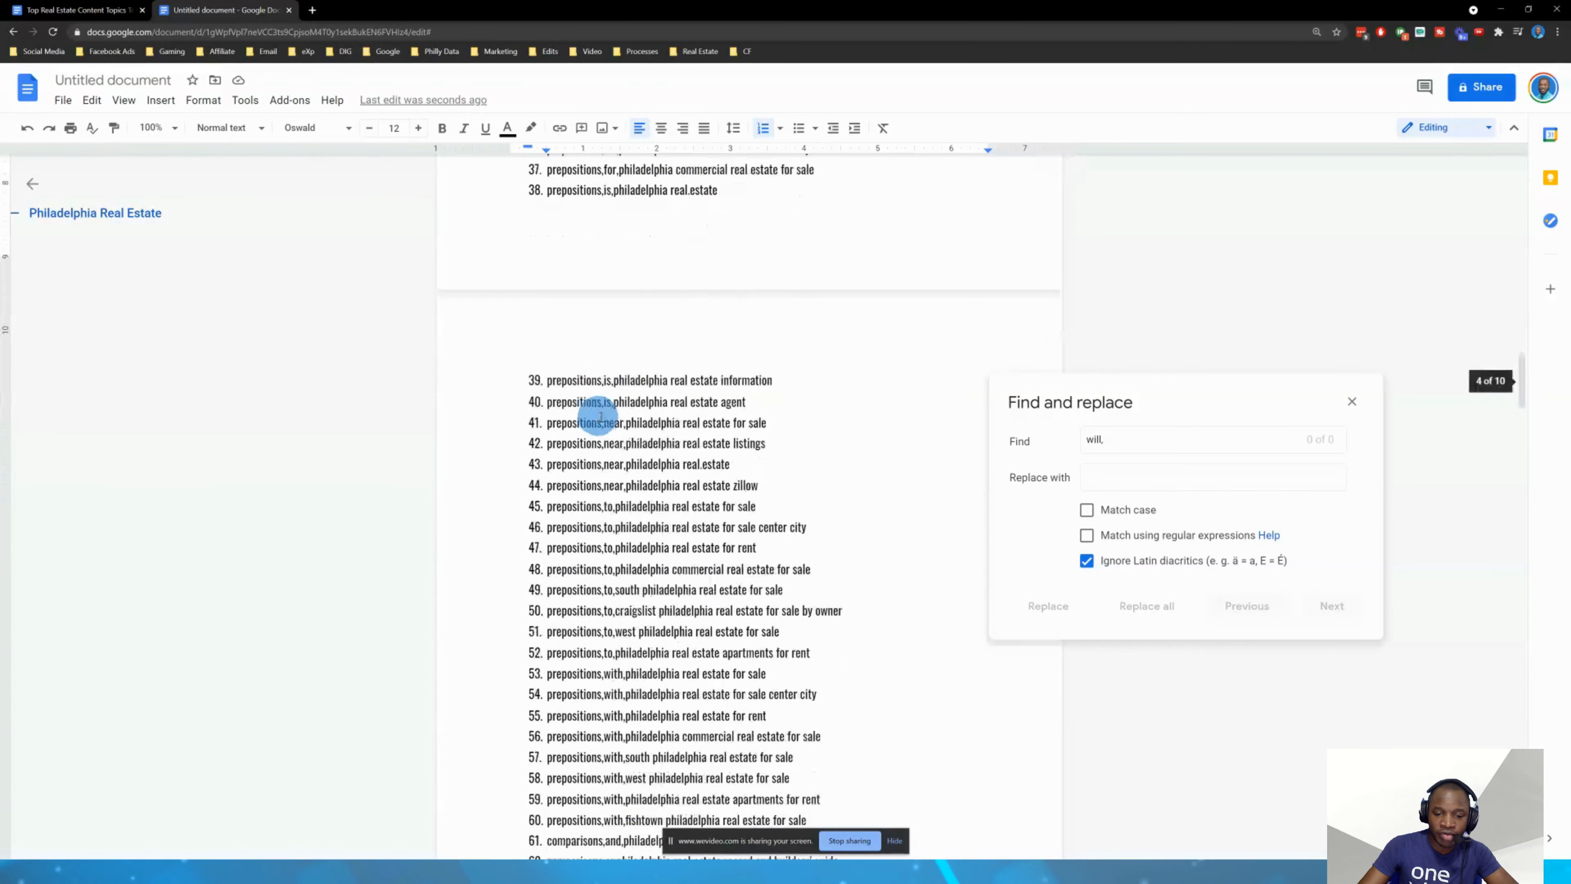
scroll(602, 413, "down", 15)
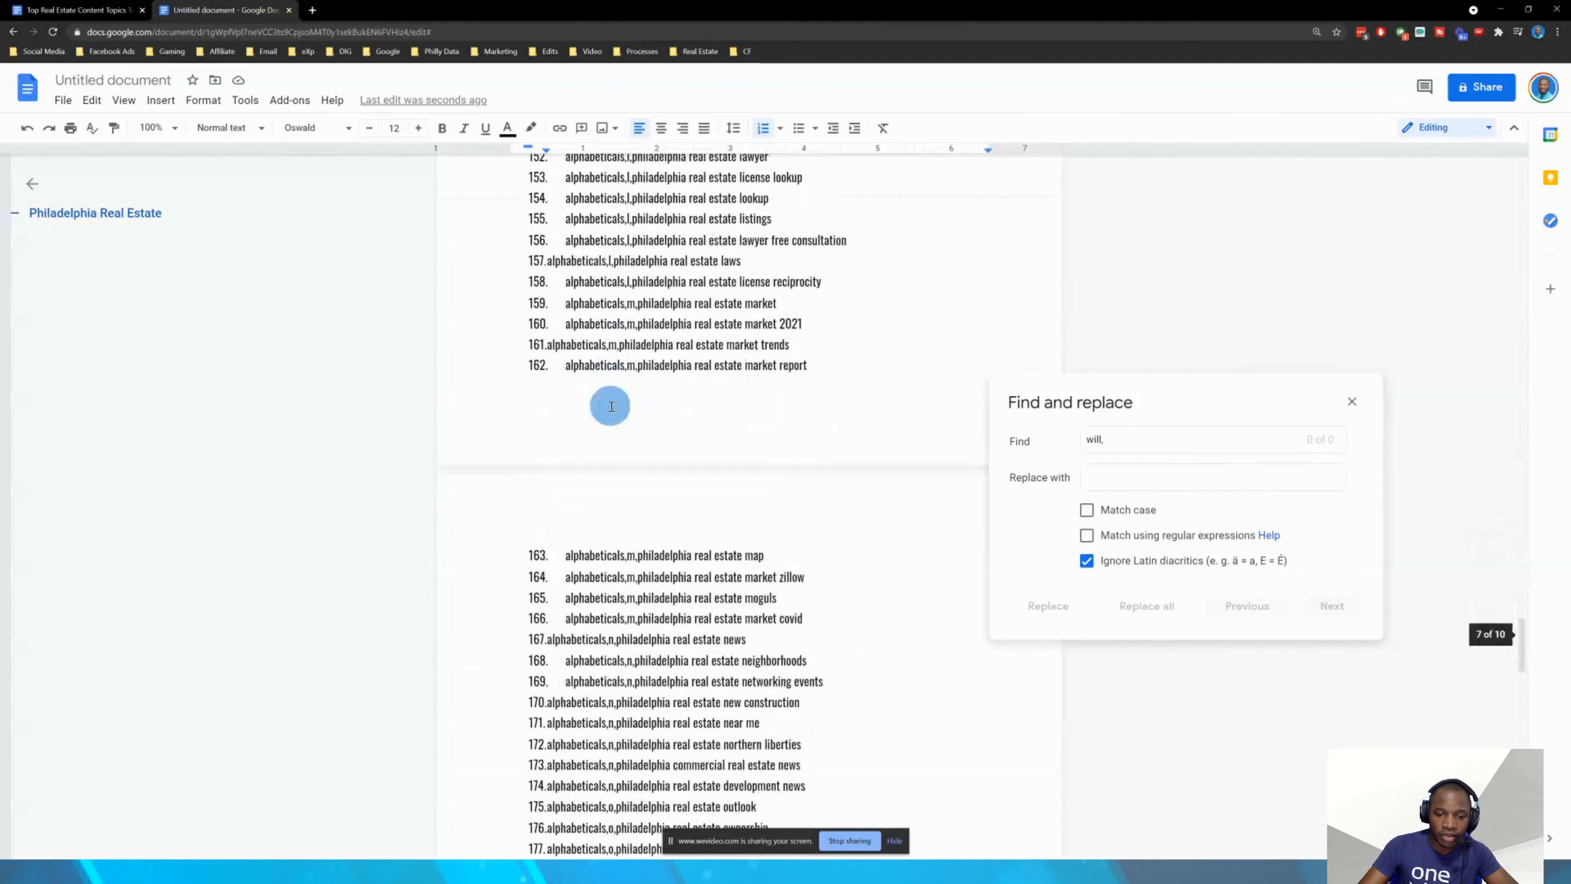
scroll(609, 401, "up", 20)
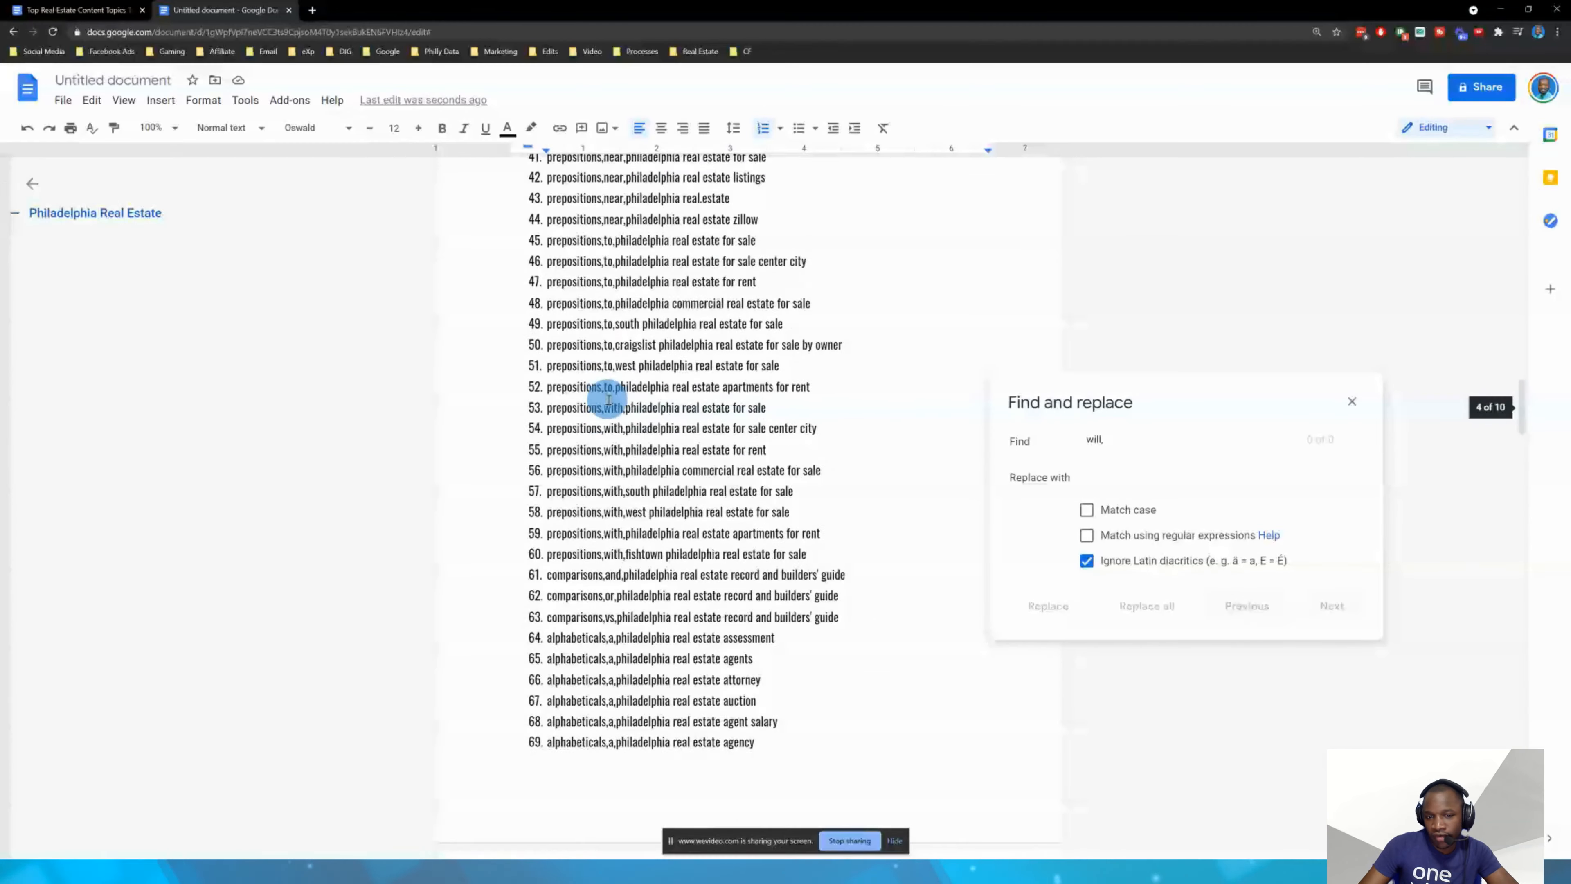
scroll(609, 399, "up", 4)
scroll(609, 402, "down", 3)
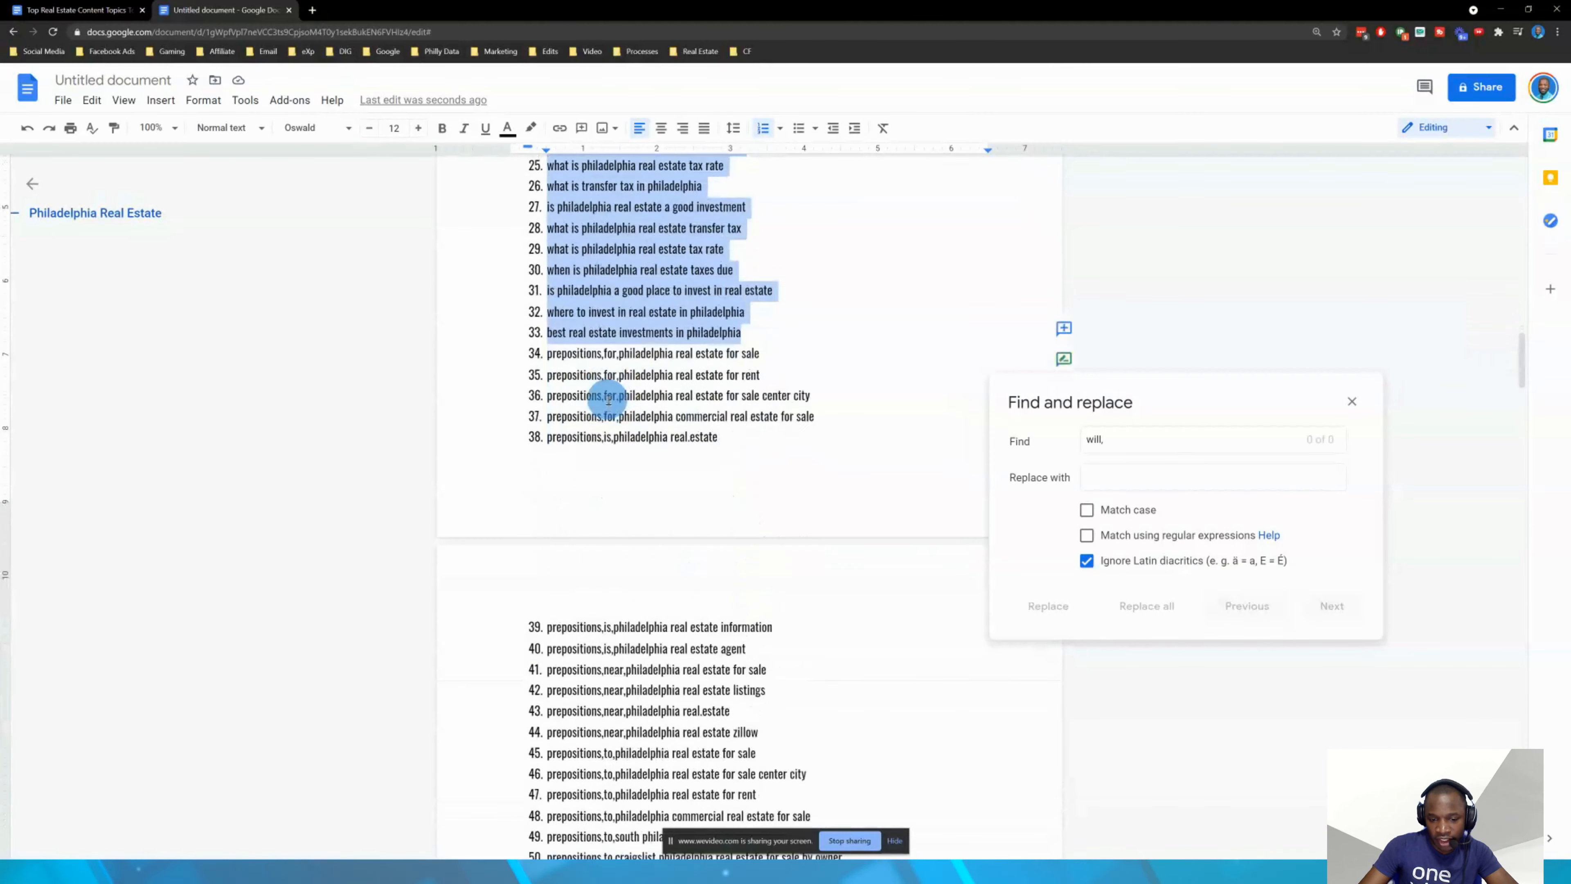
scroll(608, 402, "up", 7)
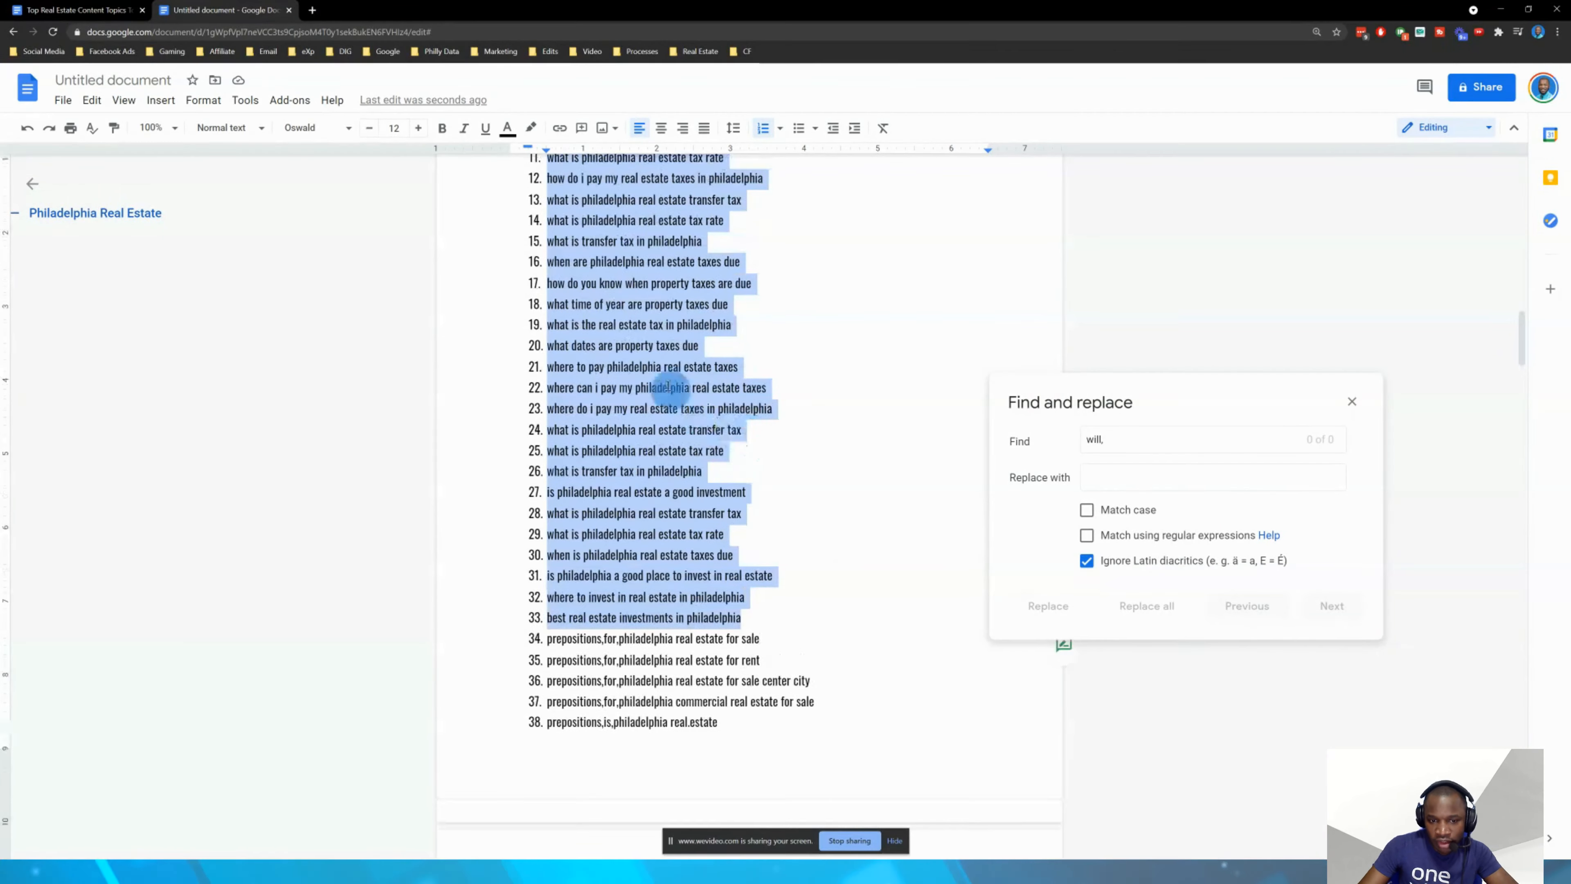
scroll(657, 374, "up", 7)
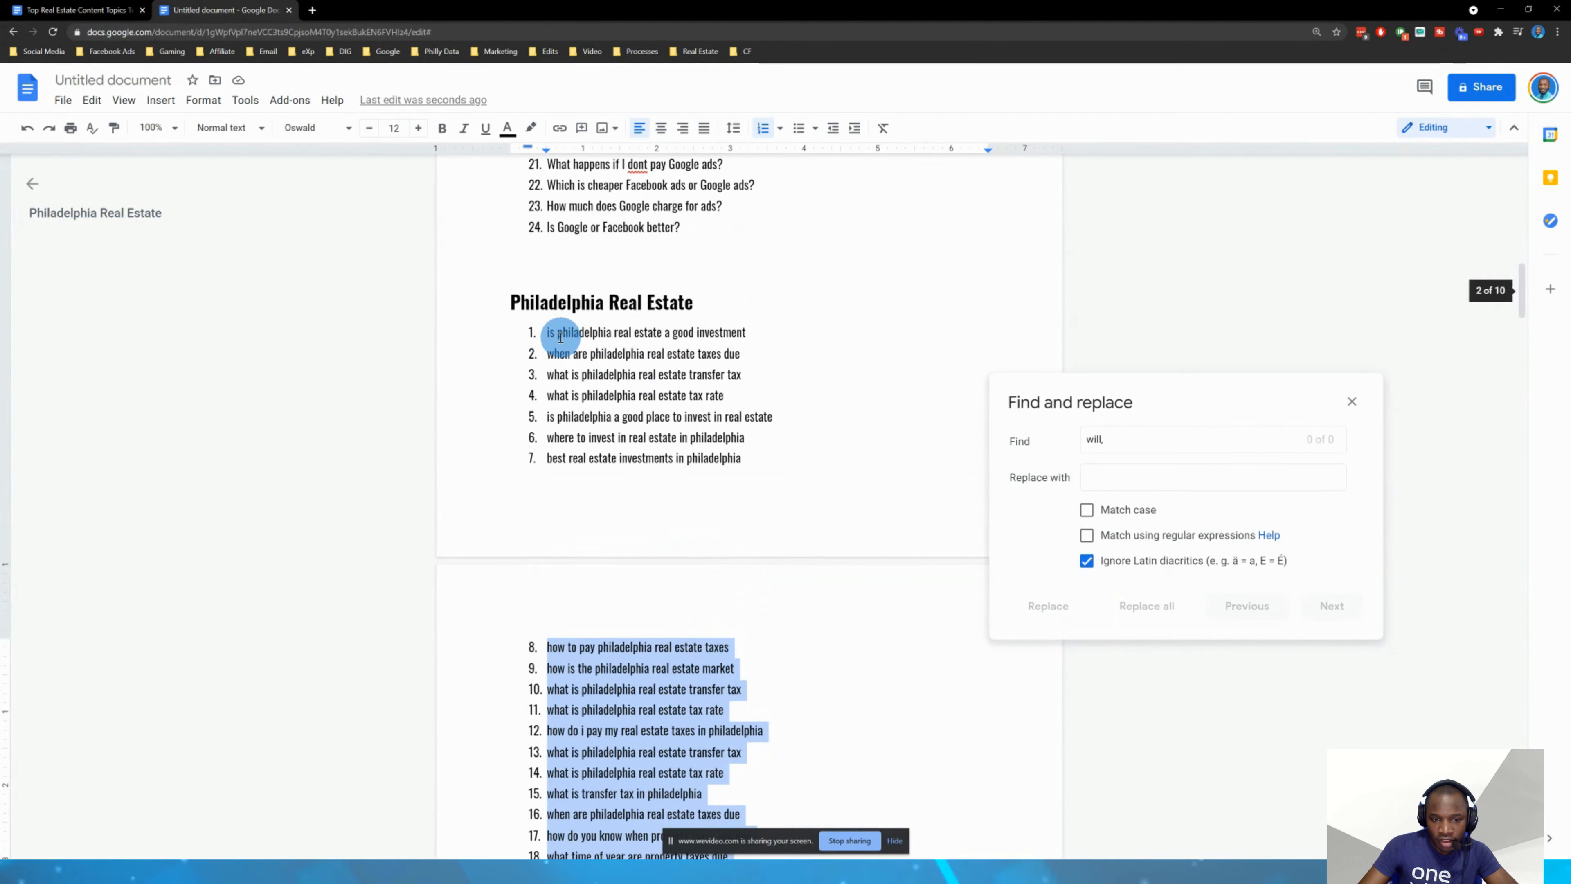
left_click(548, 333, "shift")
scroll(649, 347, "down", 9)
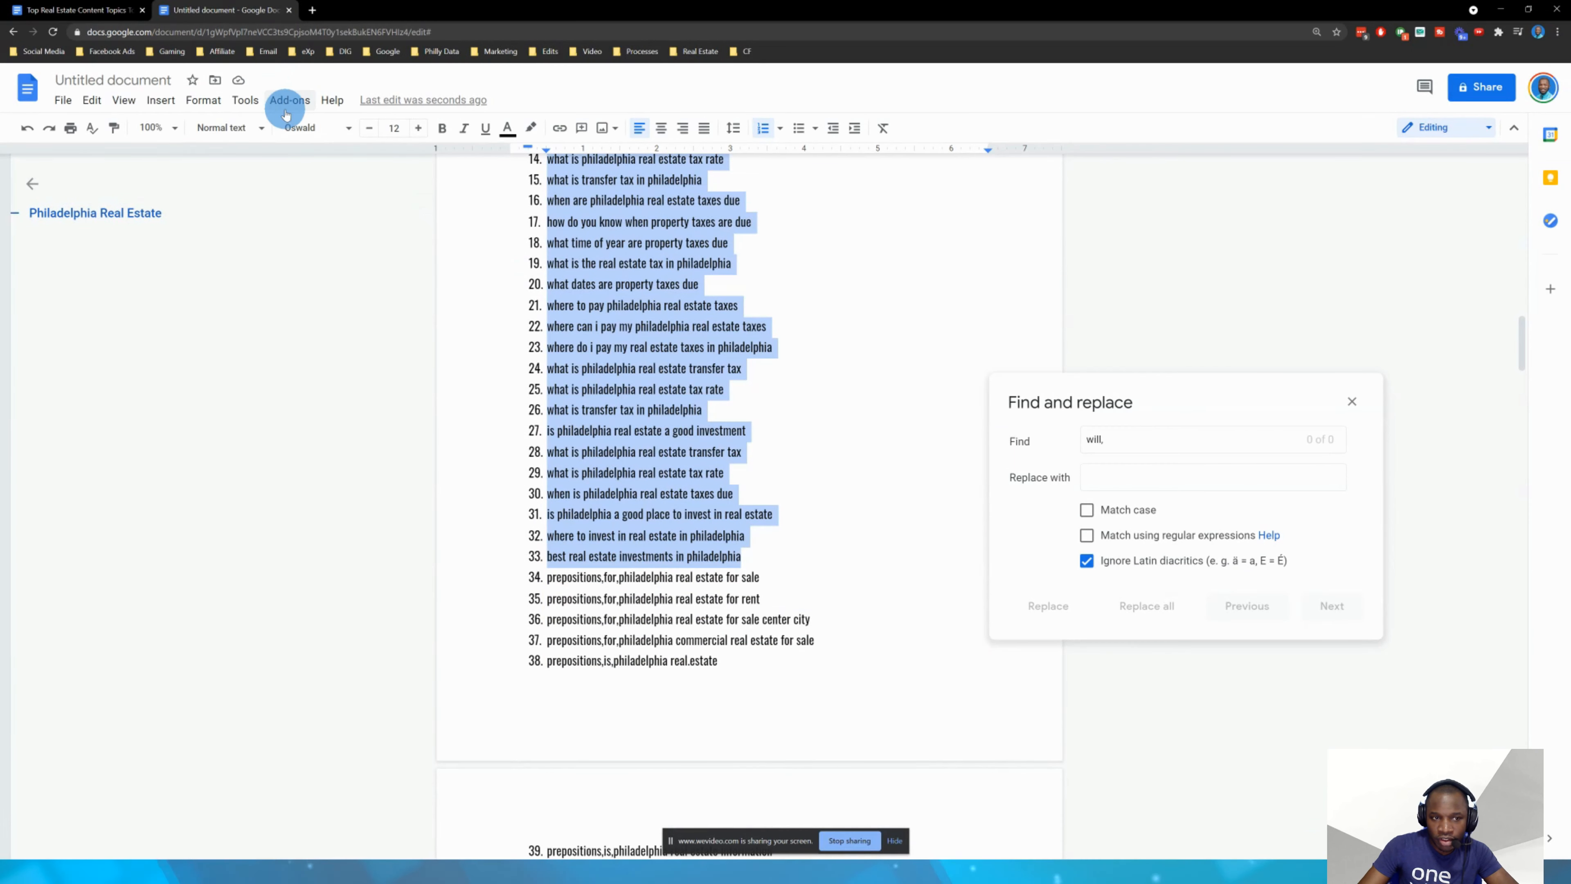
left_click(243, 101)
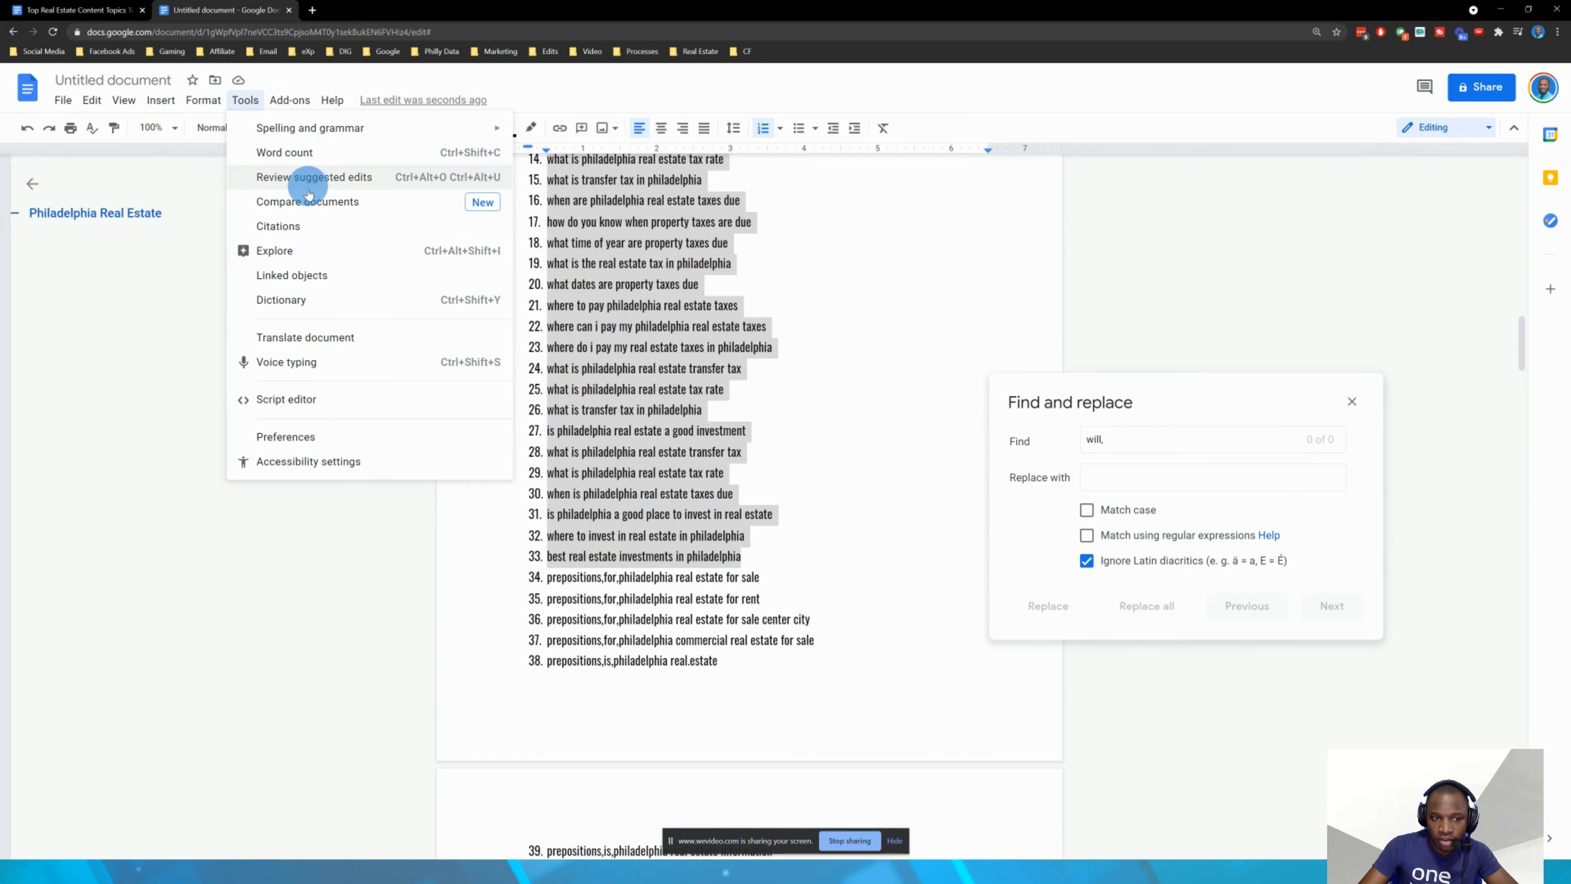
left_click(215, 102)
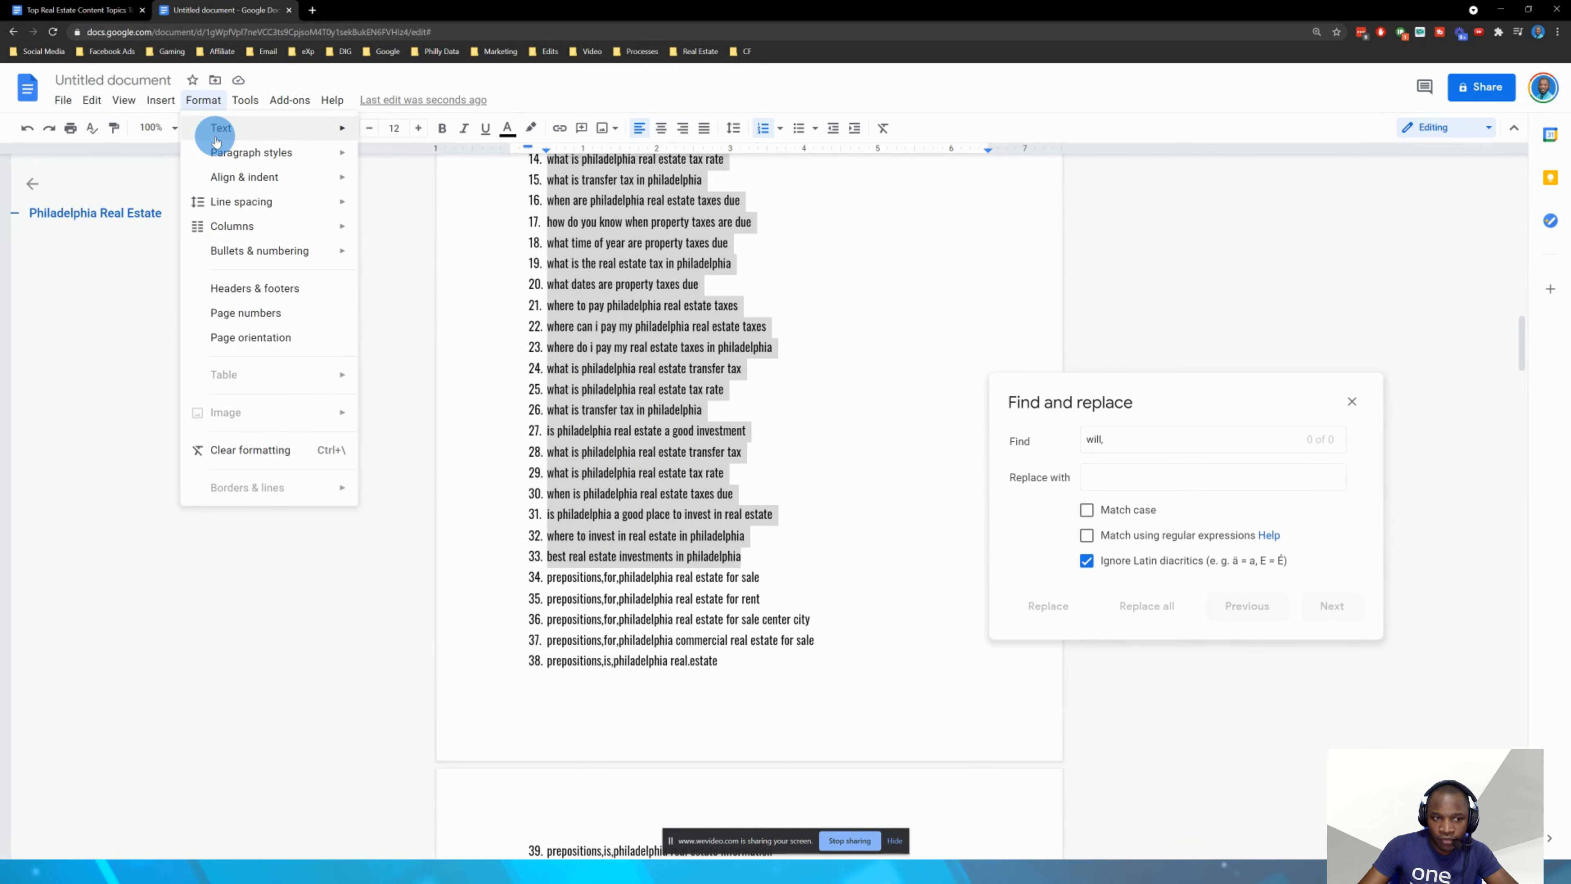
mouse_move(316, 131)
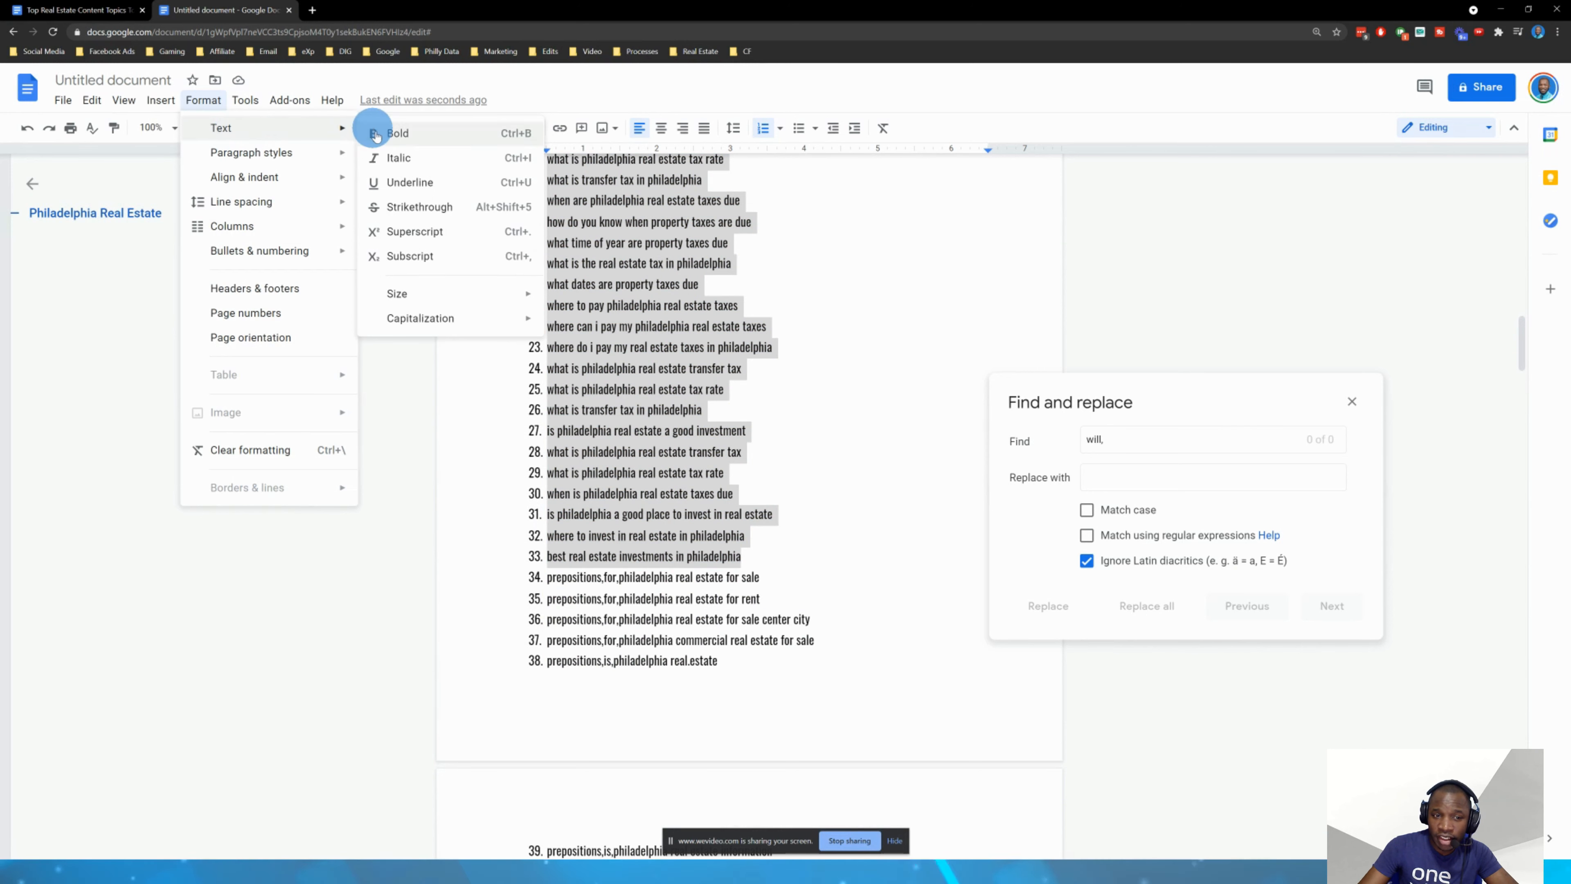
mouse_move(483, 317)
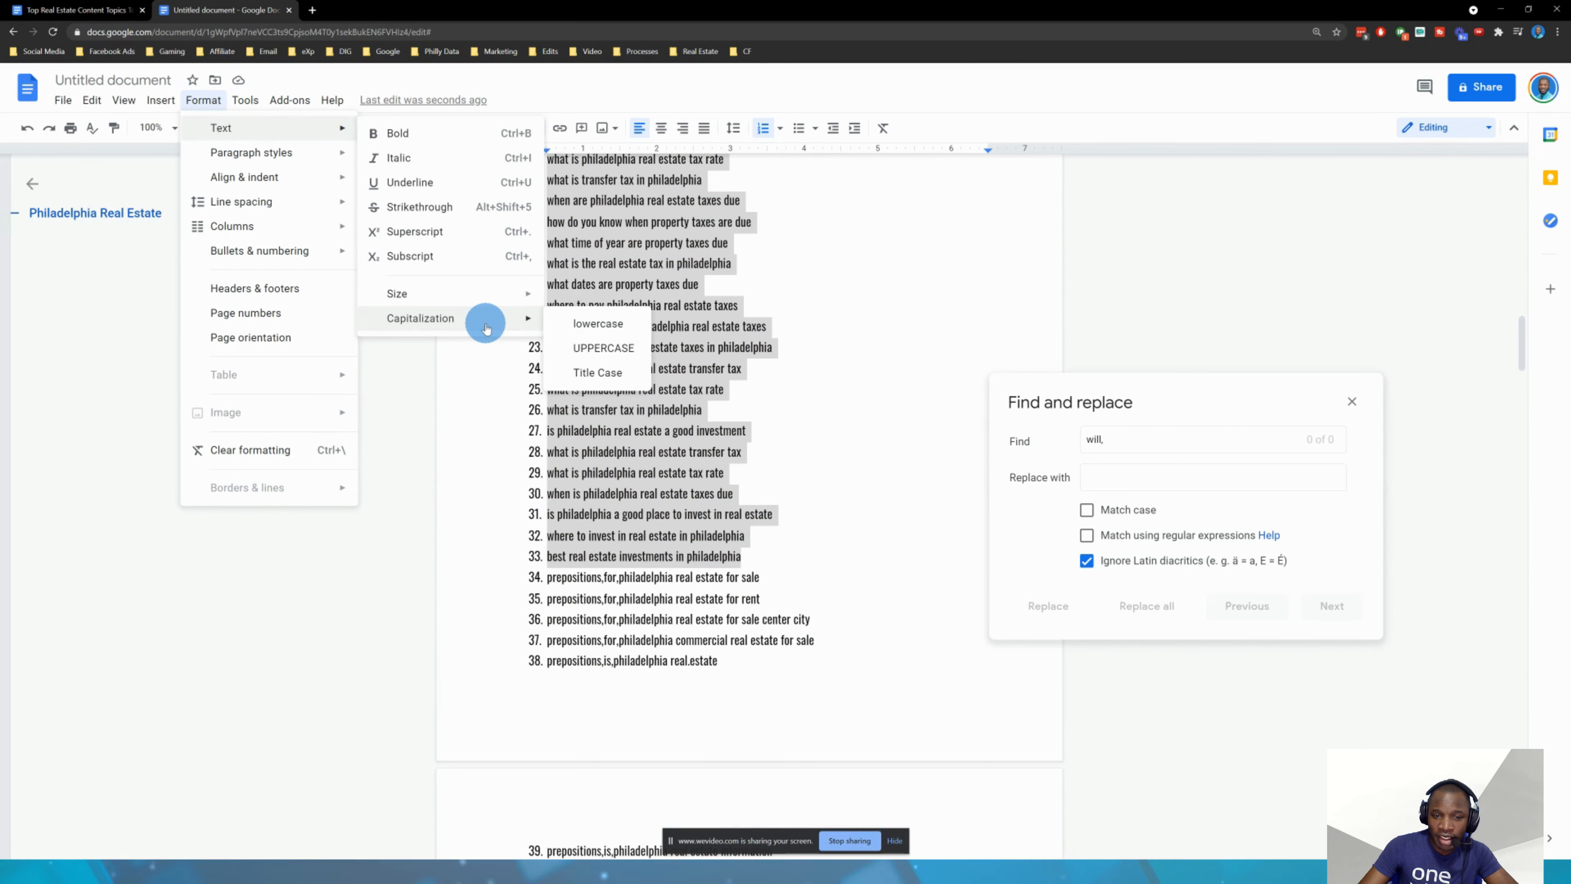
left_click(608, 372)
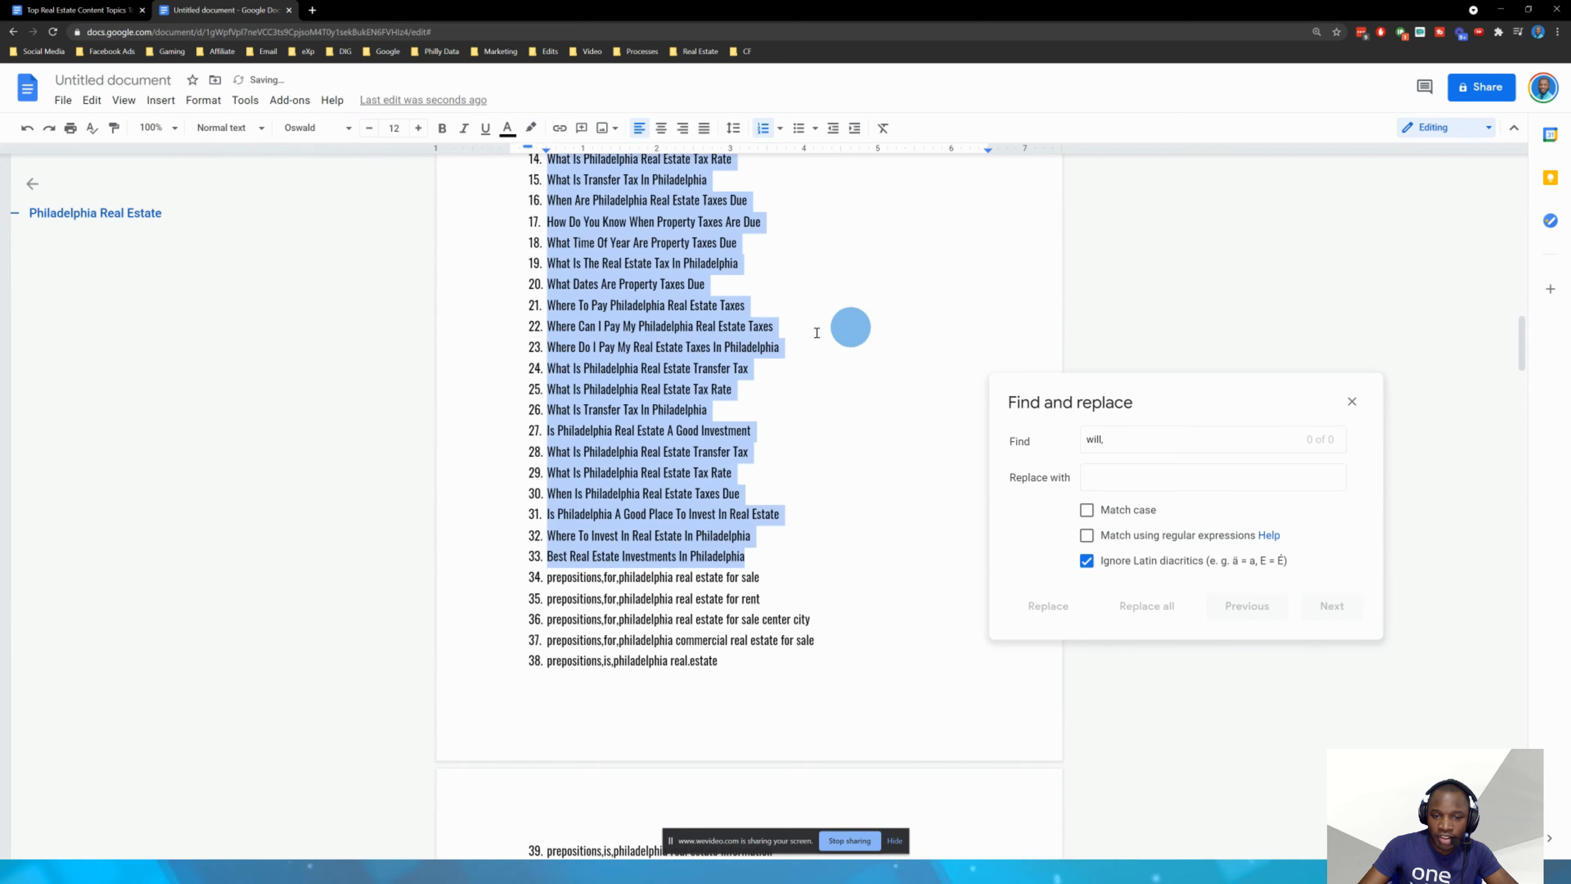
- Add a question mark to the end of each of entries 1 to 7 under the Philadelphia Real Estate heading
scroll(656, 353, "up", 7)
scroll(637, 350, "up", 3)
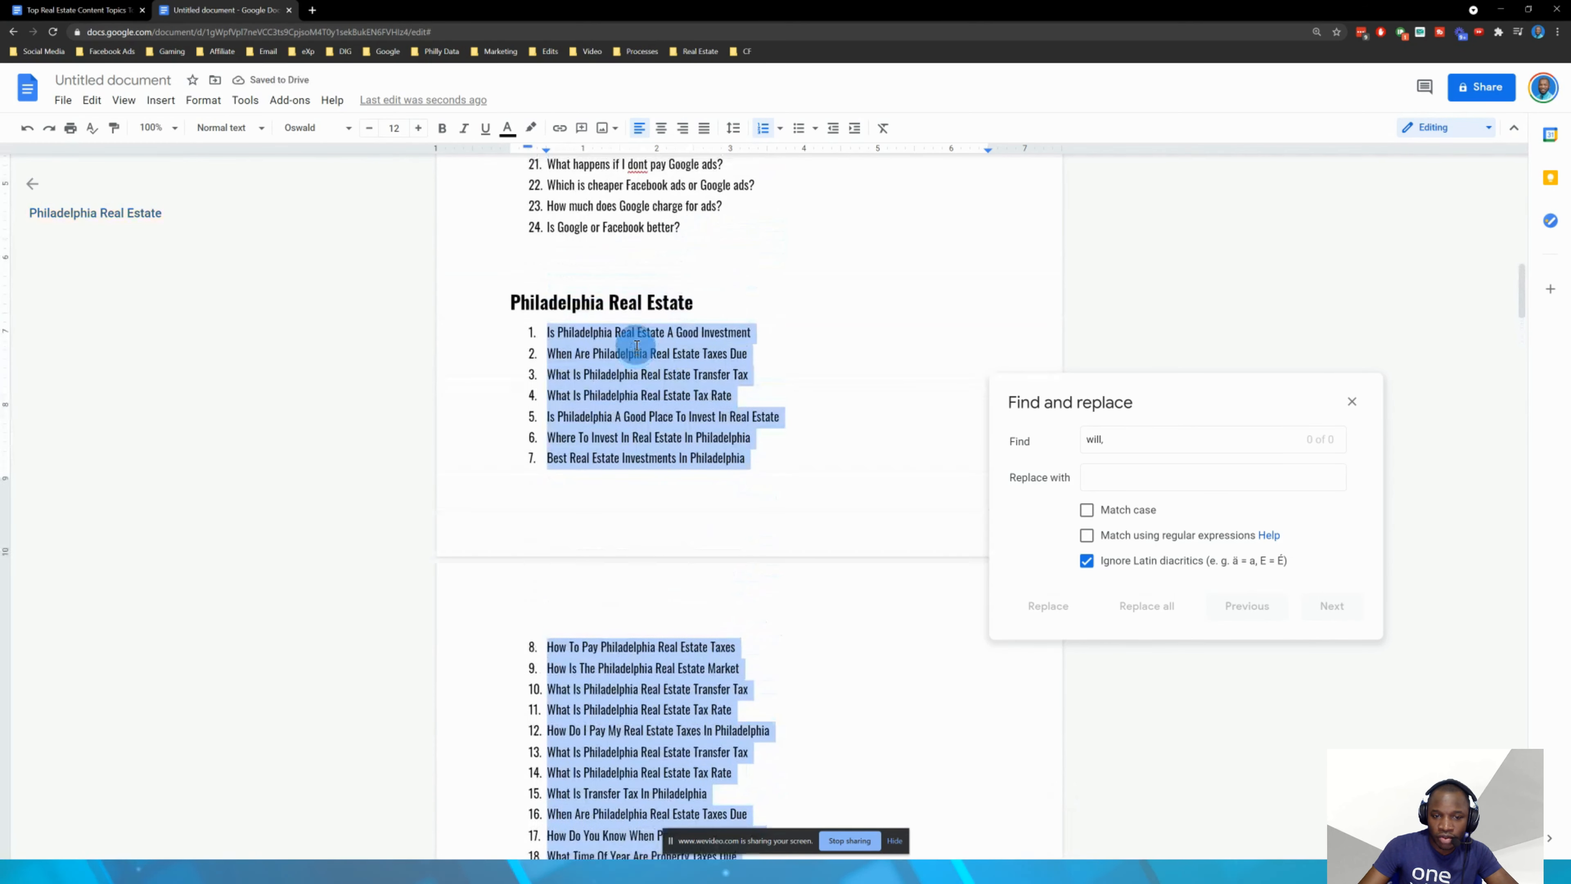
scroll(711, 328, "down", 2)
scroll(687, 326, "up", 2)
left_click(779, 318)
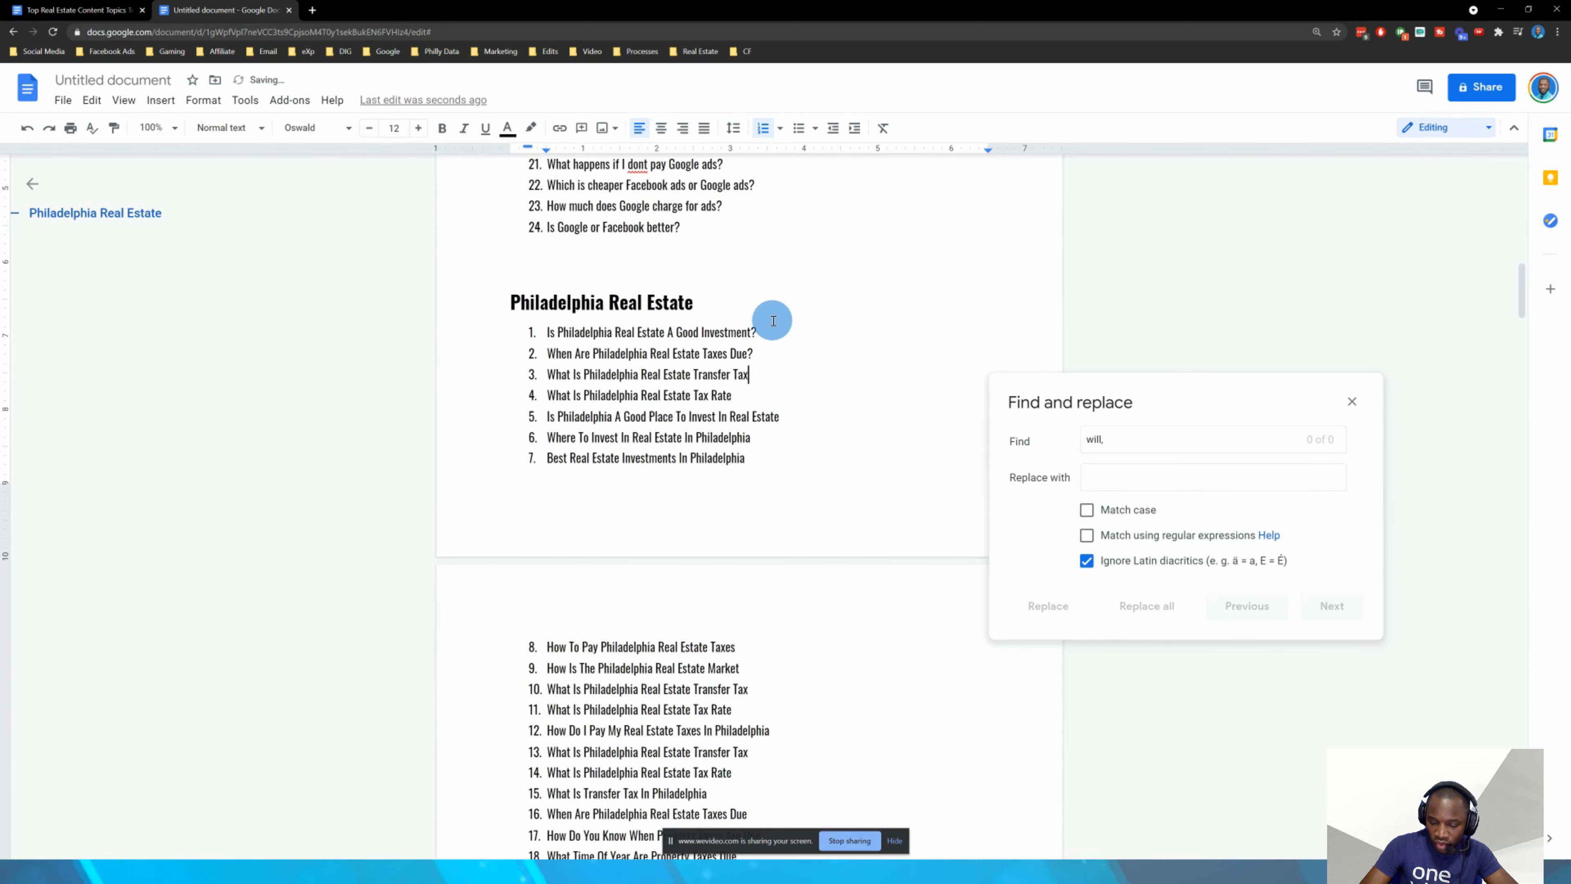
type("?")
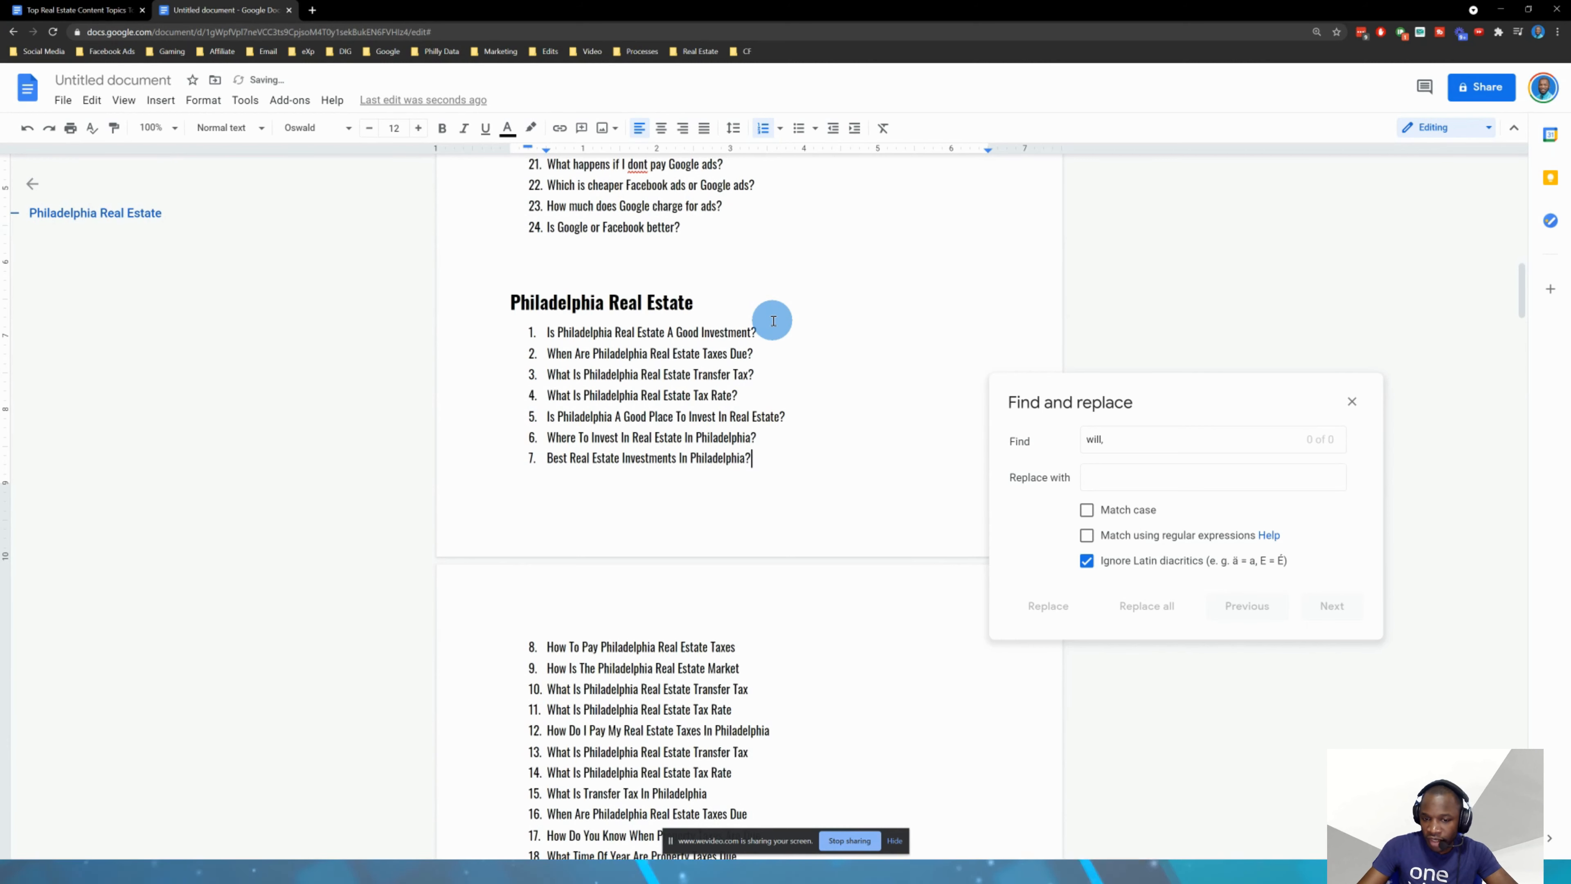
- Add a question mark to the end of each of entries 8 to 11 in the Philadelphia Real Estate list
scroll(774, 321, "down", 2)
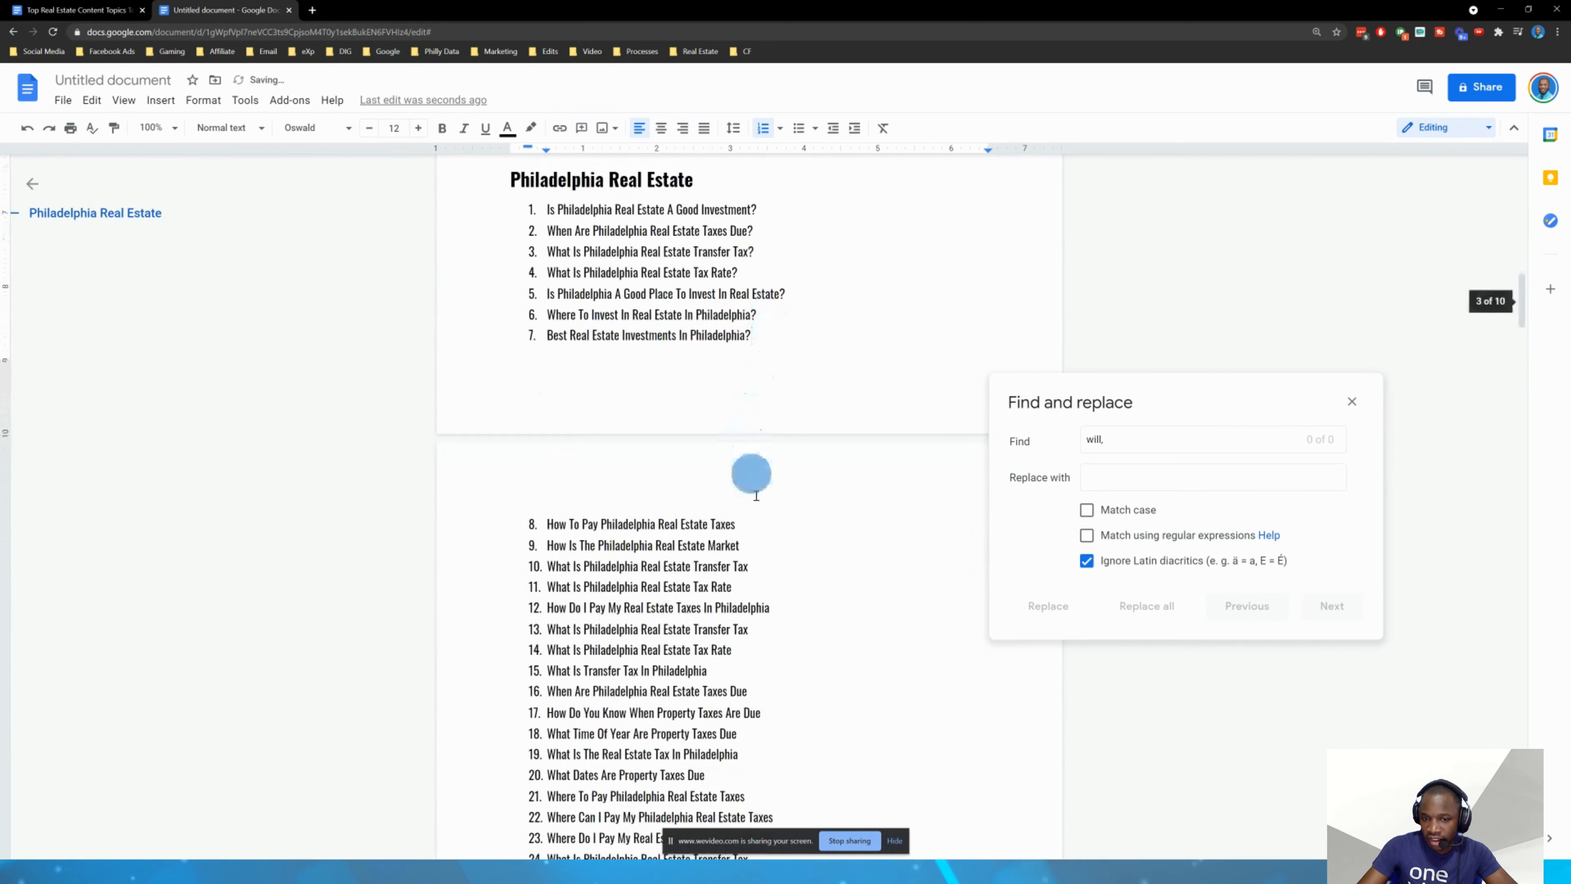
left_click(766, 525)
type("?")
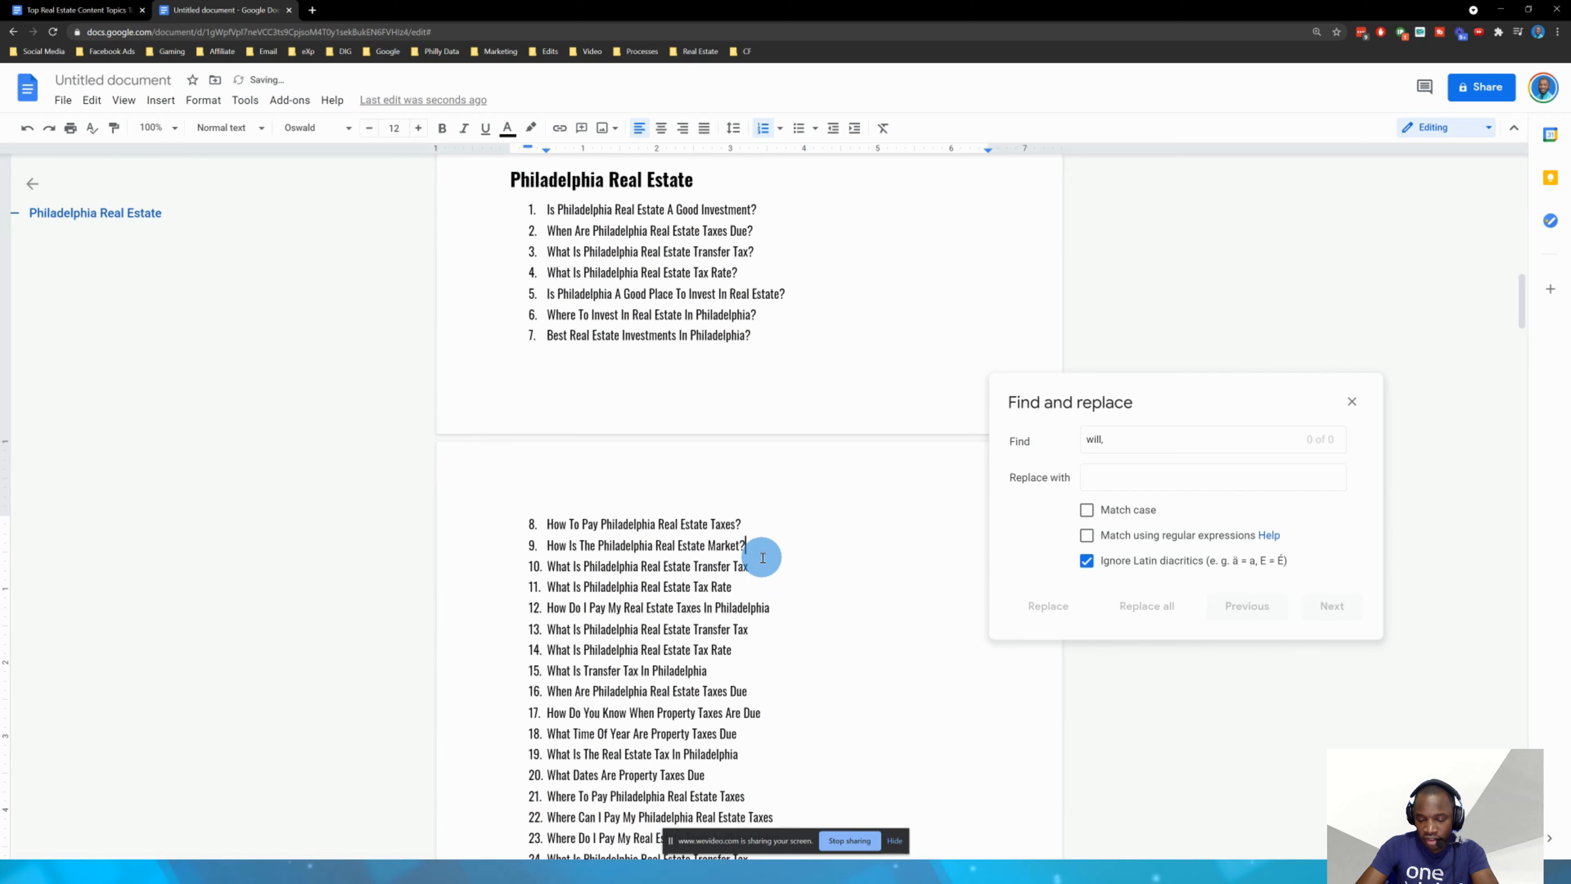
left_click(789, 569)
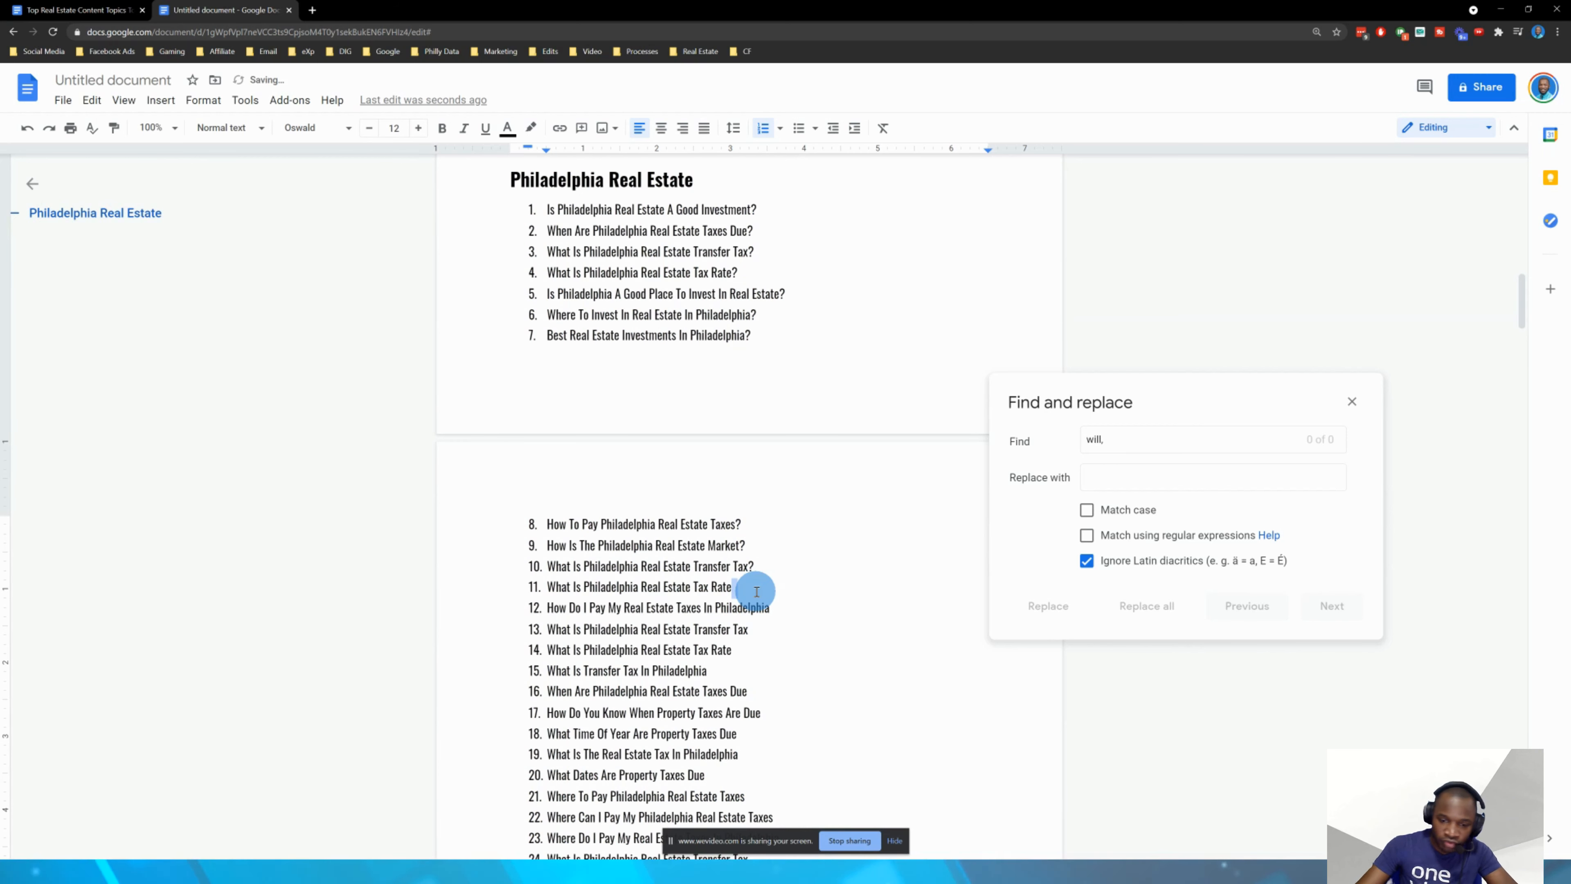
scroll(756, 591, "down", 10)
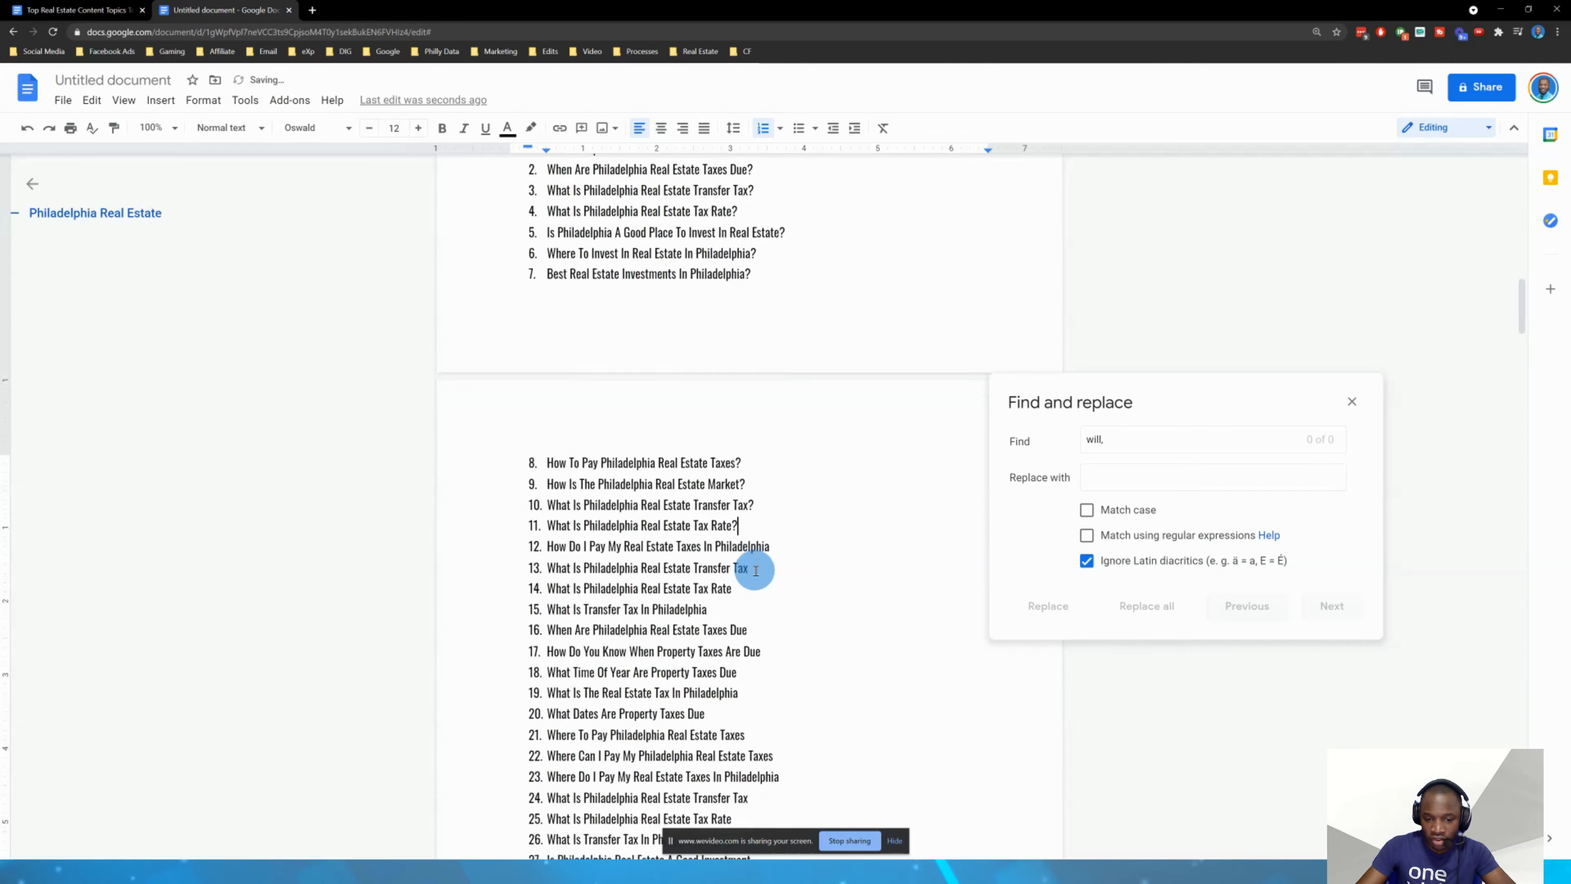
- Review the Philadelphia Real Estate list from its first question down to the prepositions entries, highlighting the first question
scroll(747, 561, "up", 15)
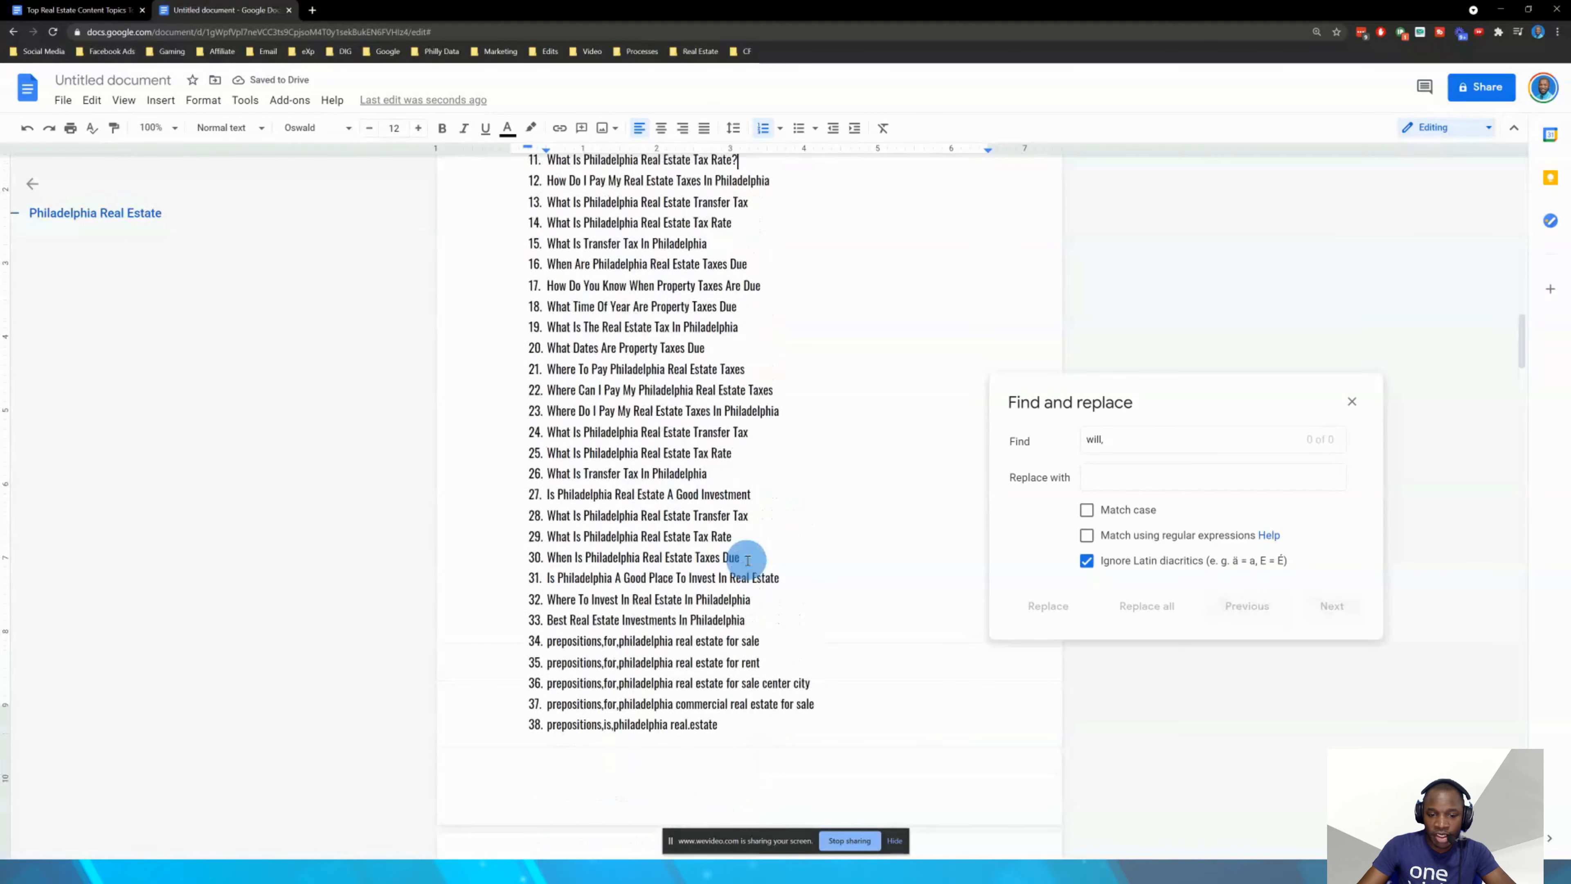
scroll(761, 382, "down", 20)
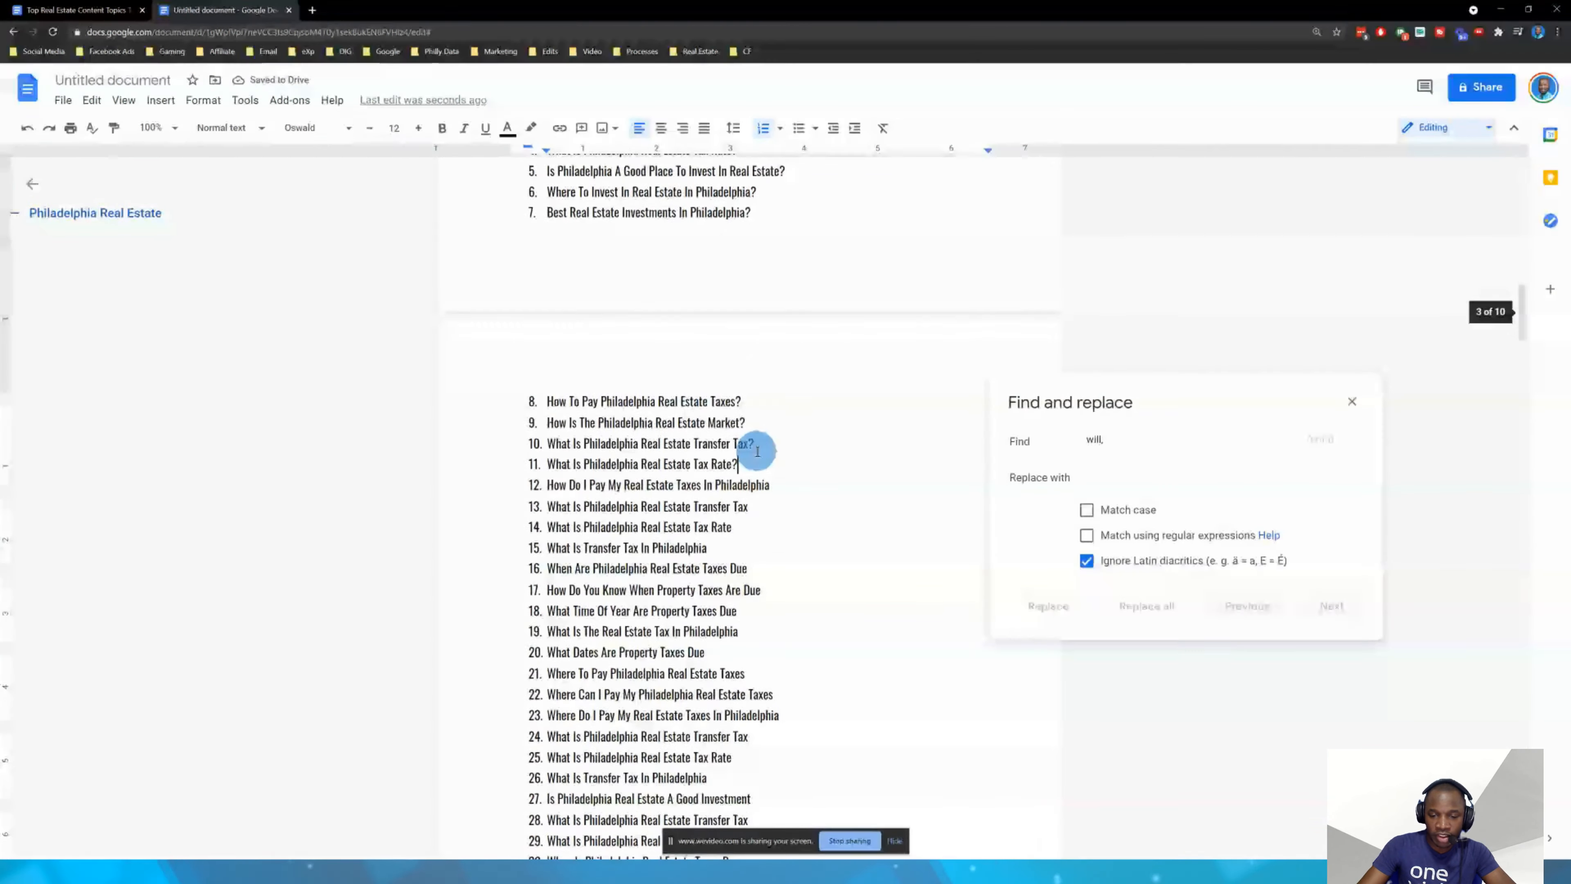
scroll(756, 553, "up", 20)
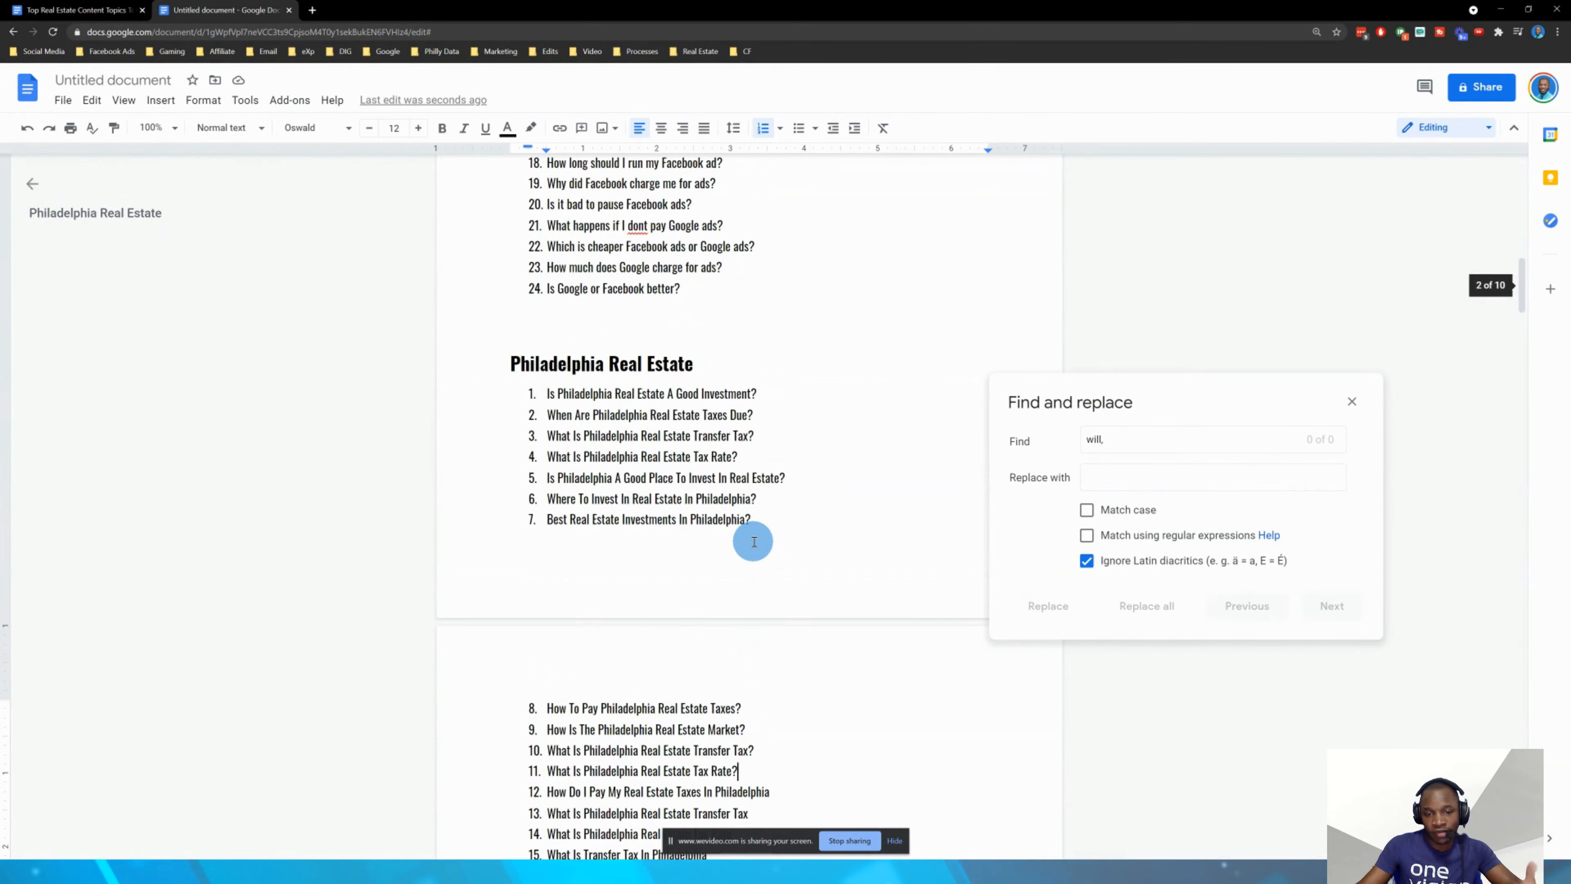
scroll(743, 365, "down", 3)
scroll(742, 374, "up", 2)
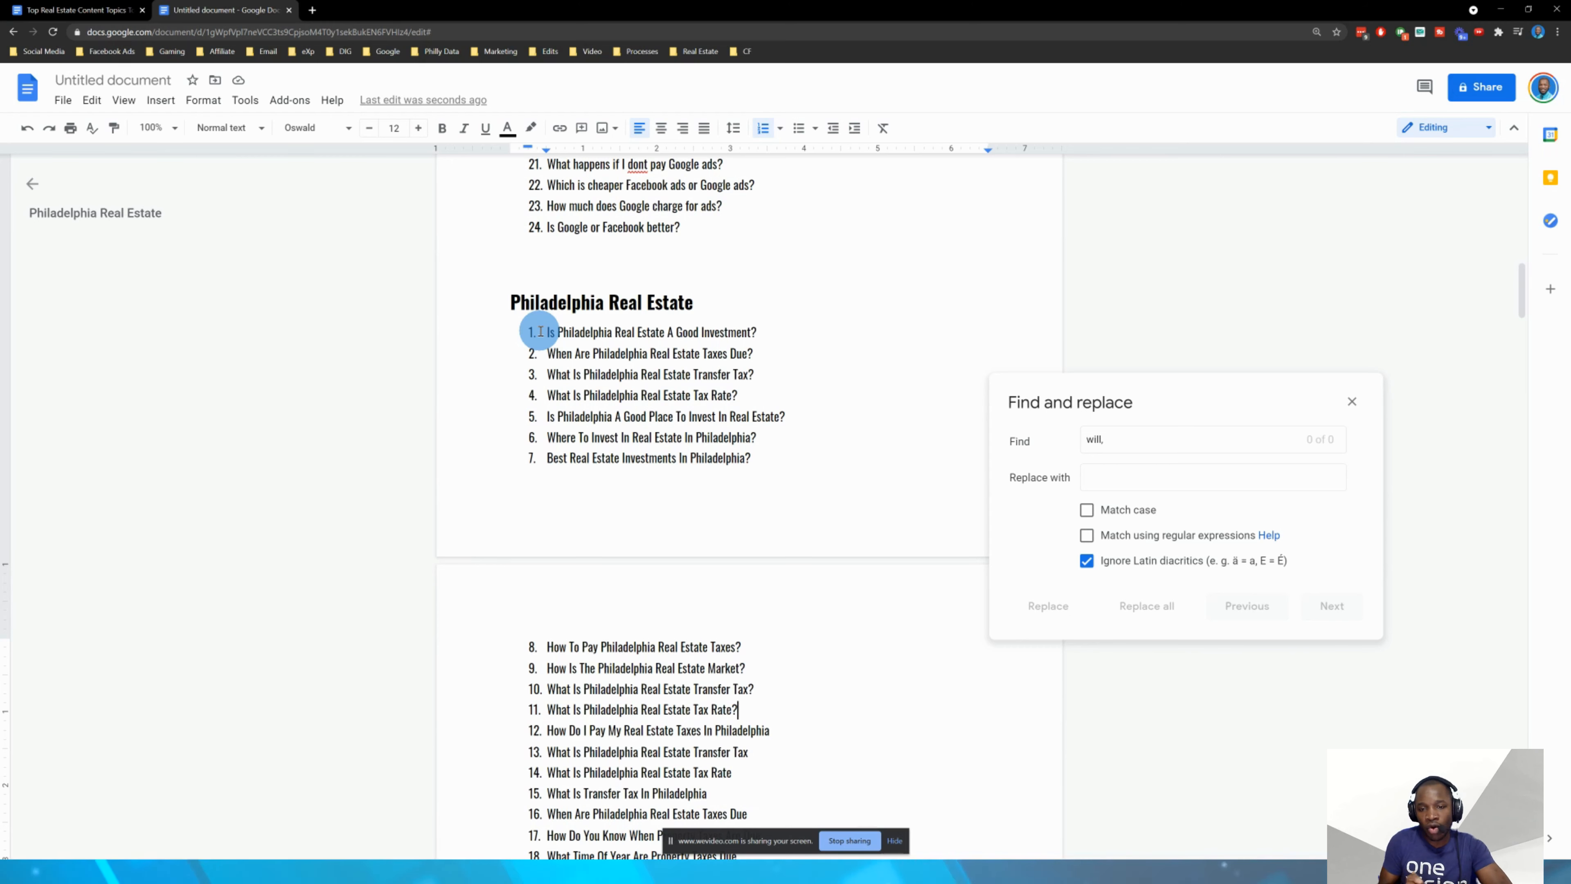
triple_click(601, 319)
left_click(599, 326)
triple_click(599, 326)
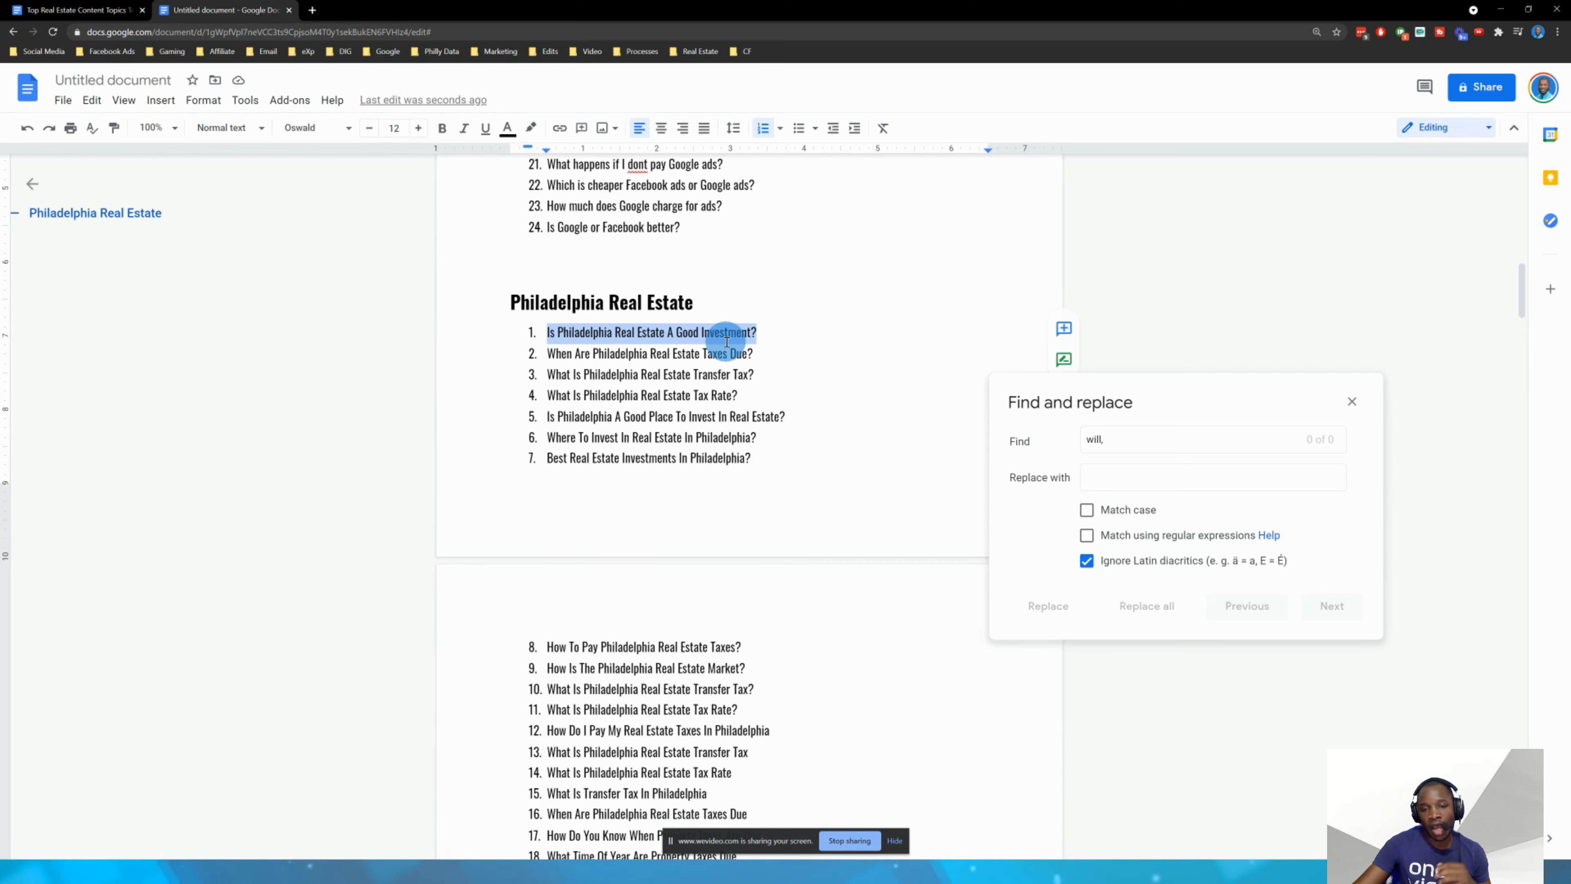
left_click(784, 337)
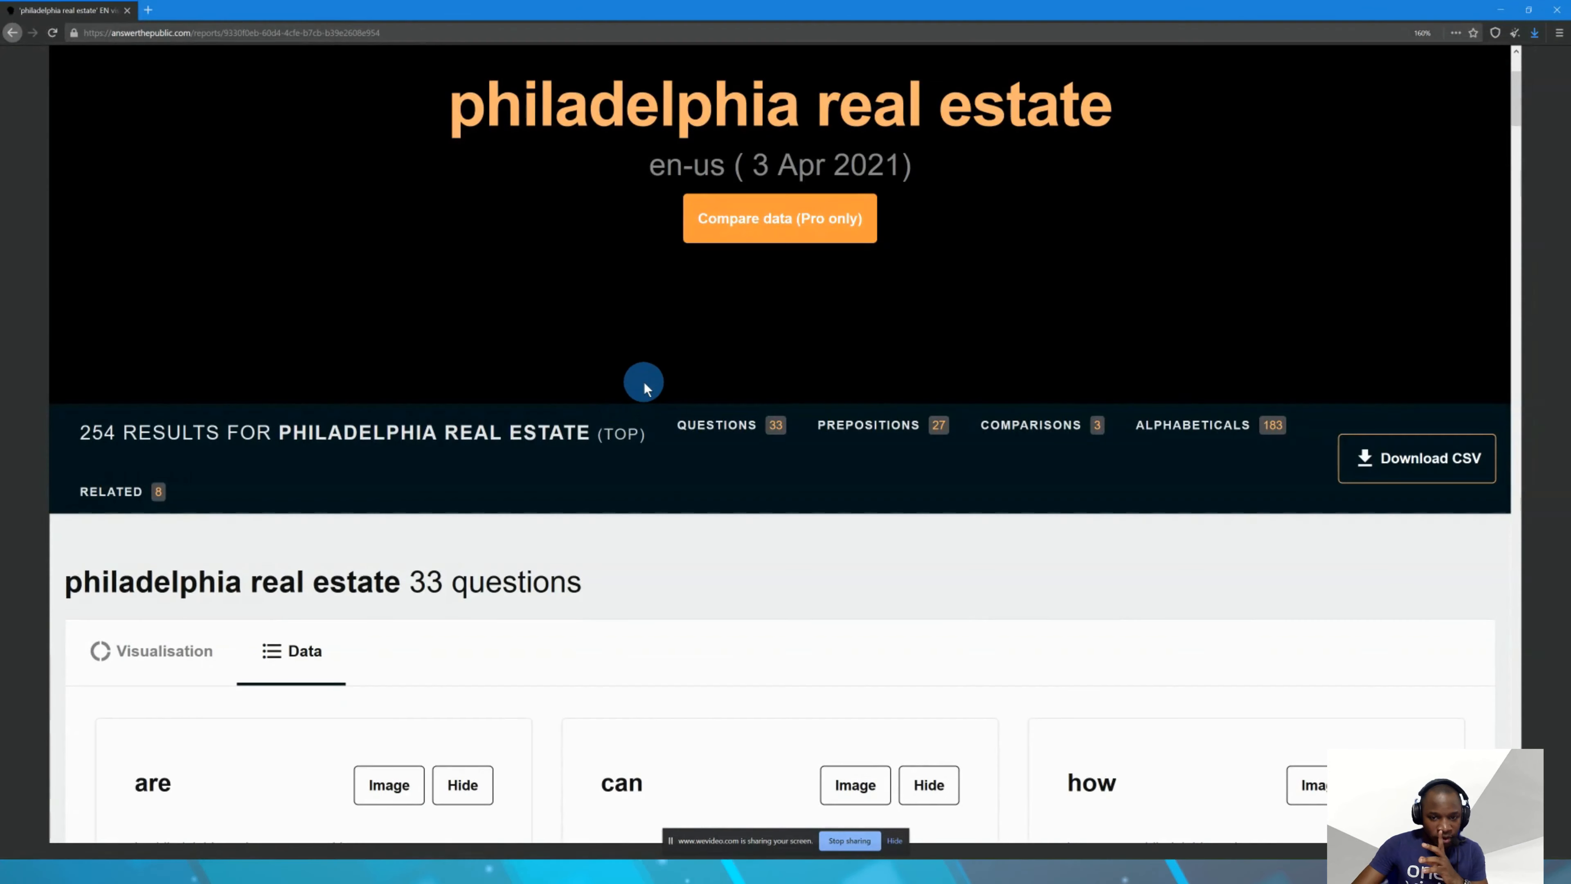
- Examine the question groups in the AnswerThePublic report for philadelphia real estate, and return to the Google Docs document
scroll(644, 381, "up", 3)
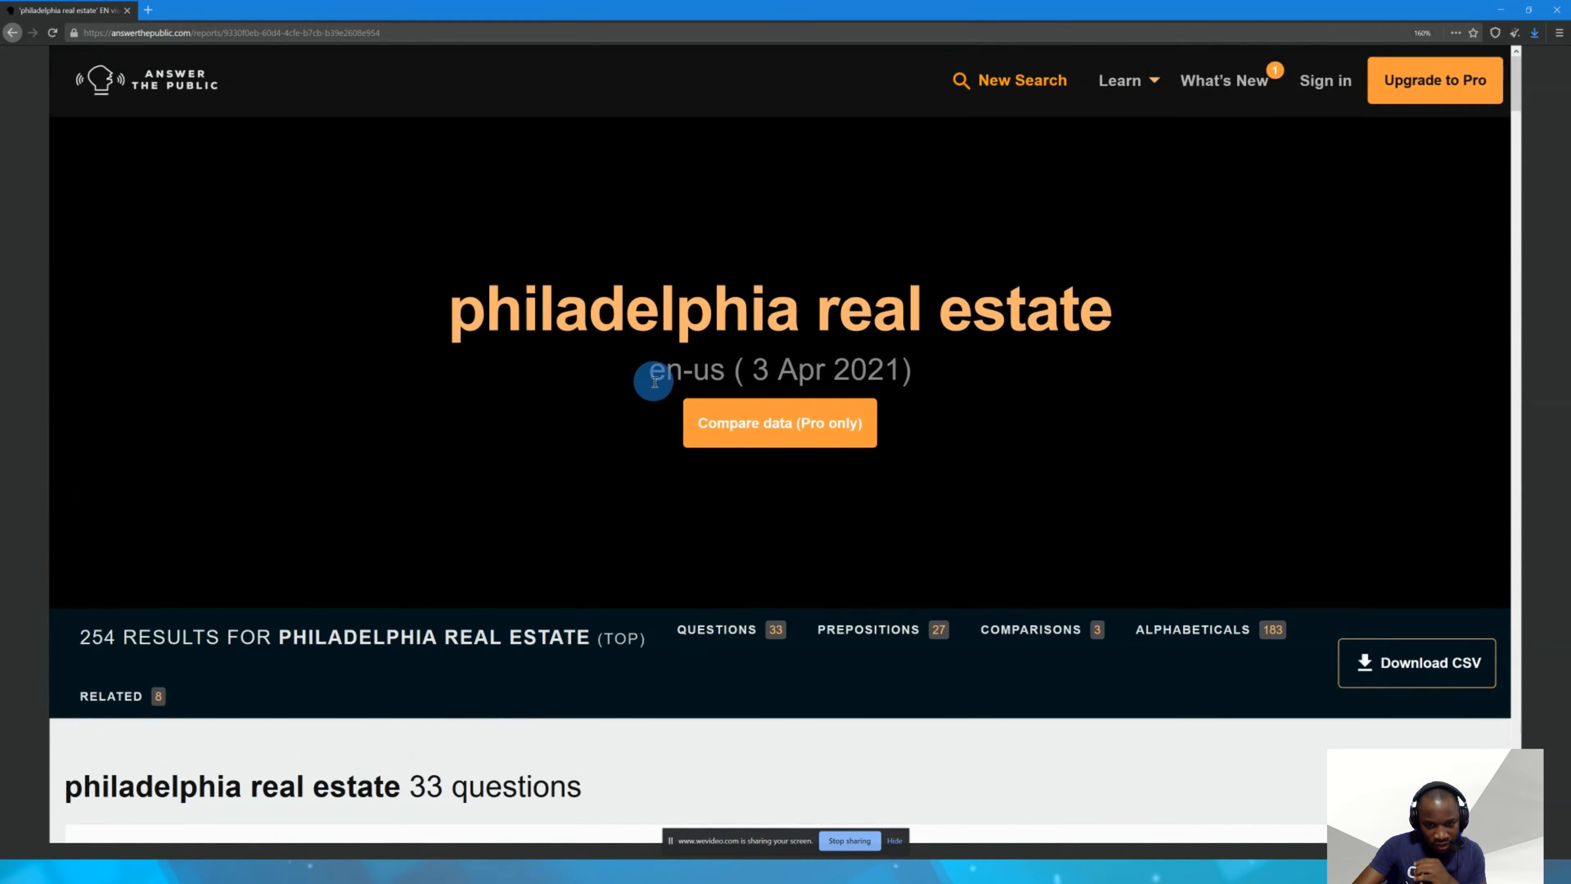
scroll(654, 382, "down", 5)
scroll(635, 390, "up", 5)
scroll(828, 456, "down", 4)
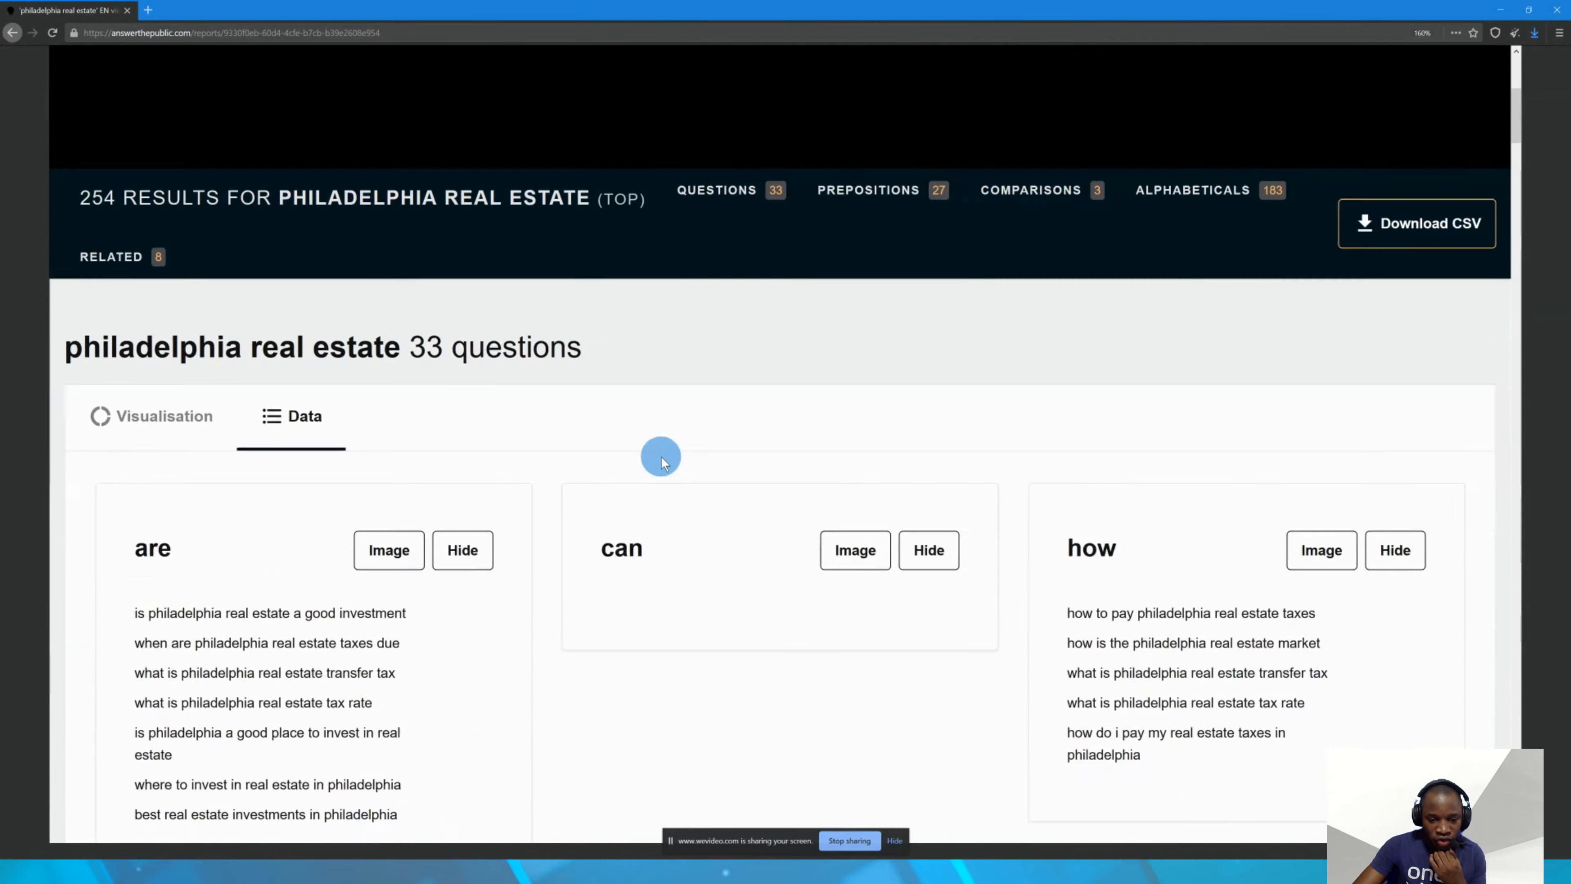
scroll(662, 457, "down", 8)
scroll(630, 452, "up", 3)
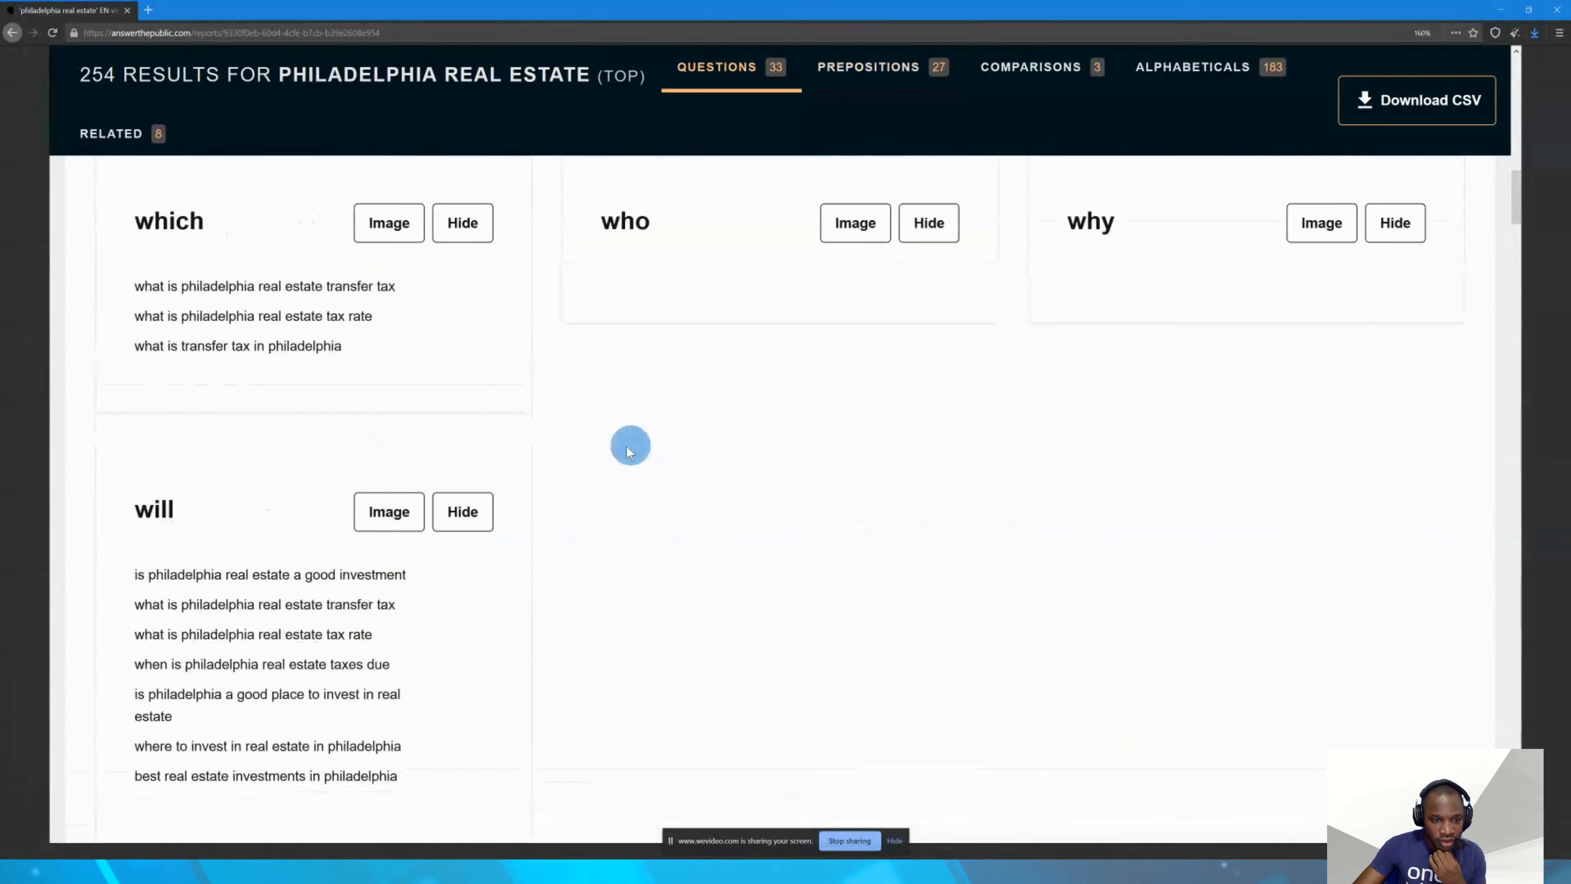
scroll(630, 451, "up", 8)
scroll(526, 449, "up", 4)
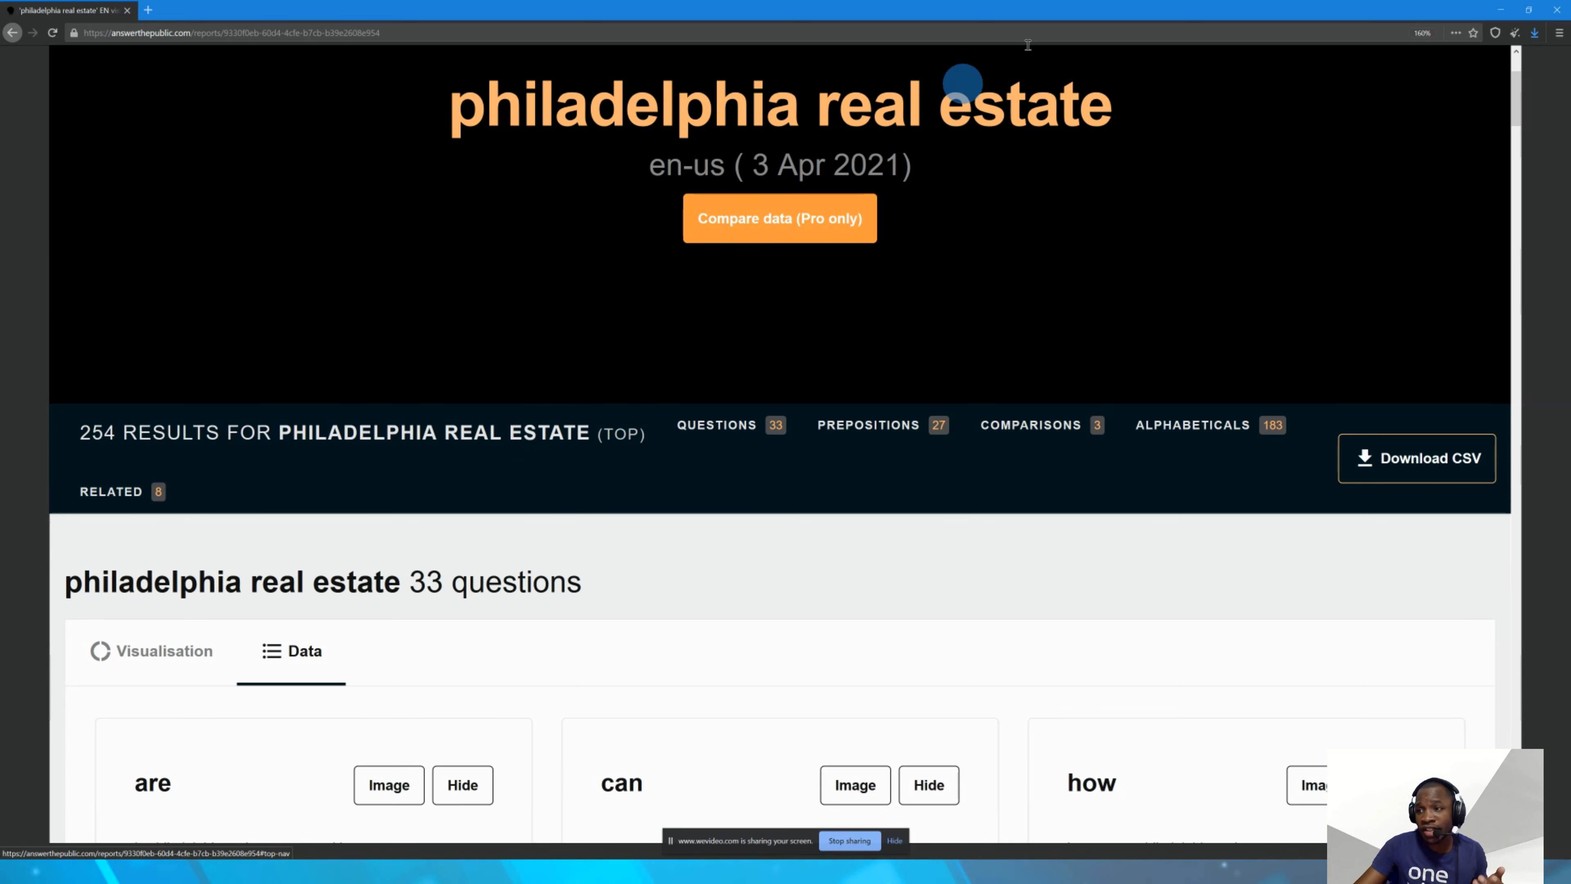
left_click(1500, 10)
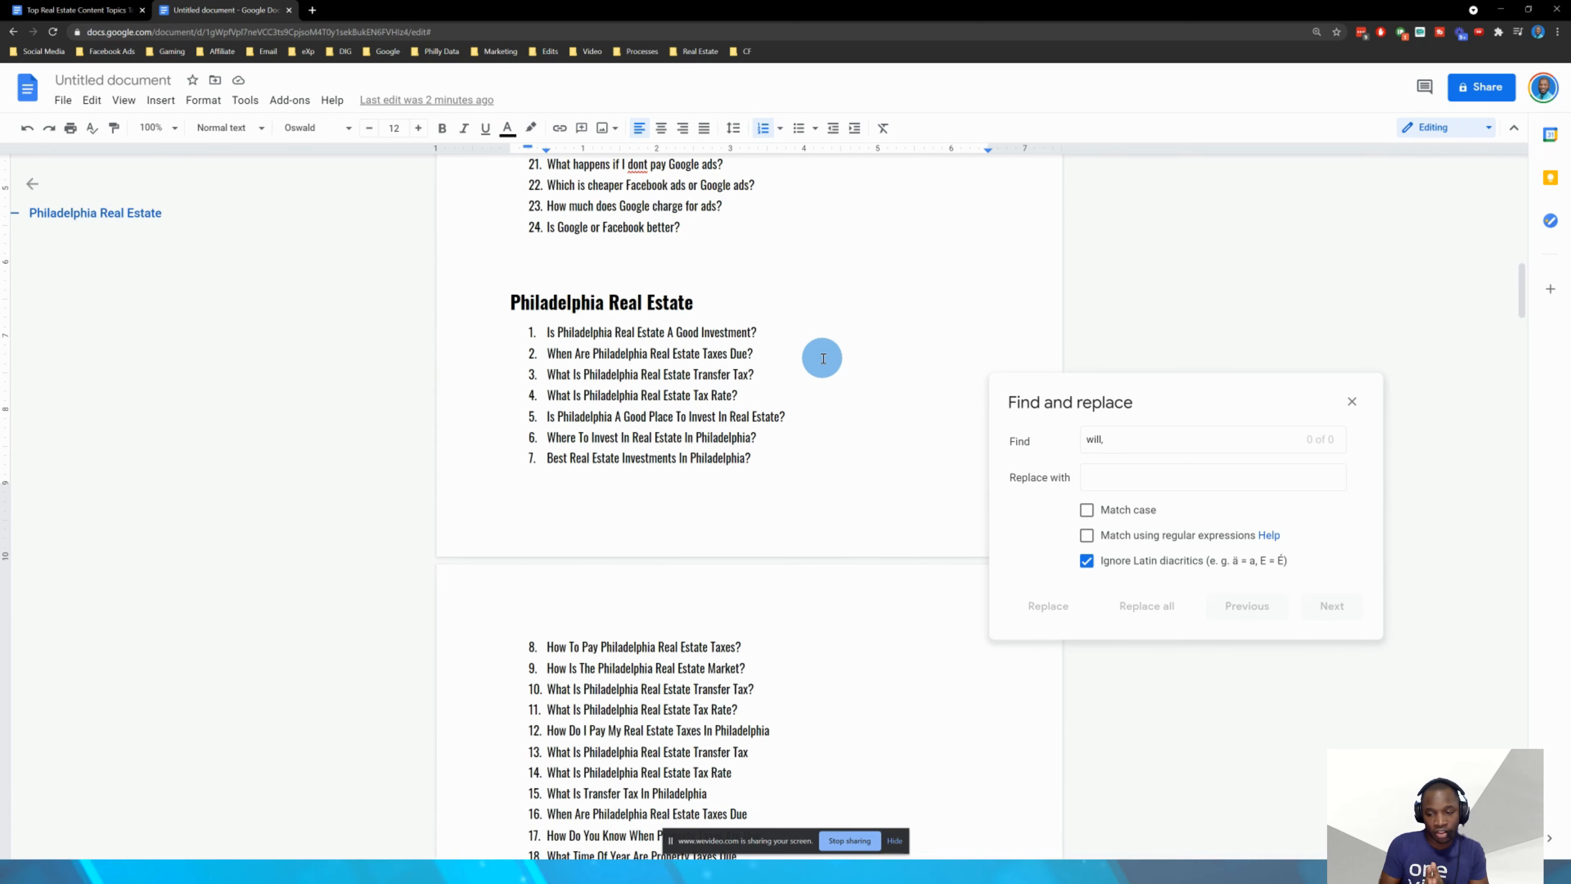
- Close the find and replace dialog and add a blank indented sub-item under the first Philadelphia Real Estate question
left_click(1353, 404)
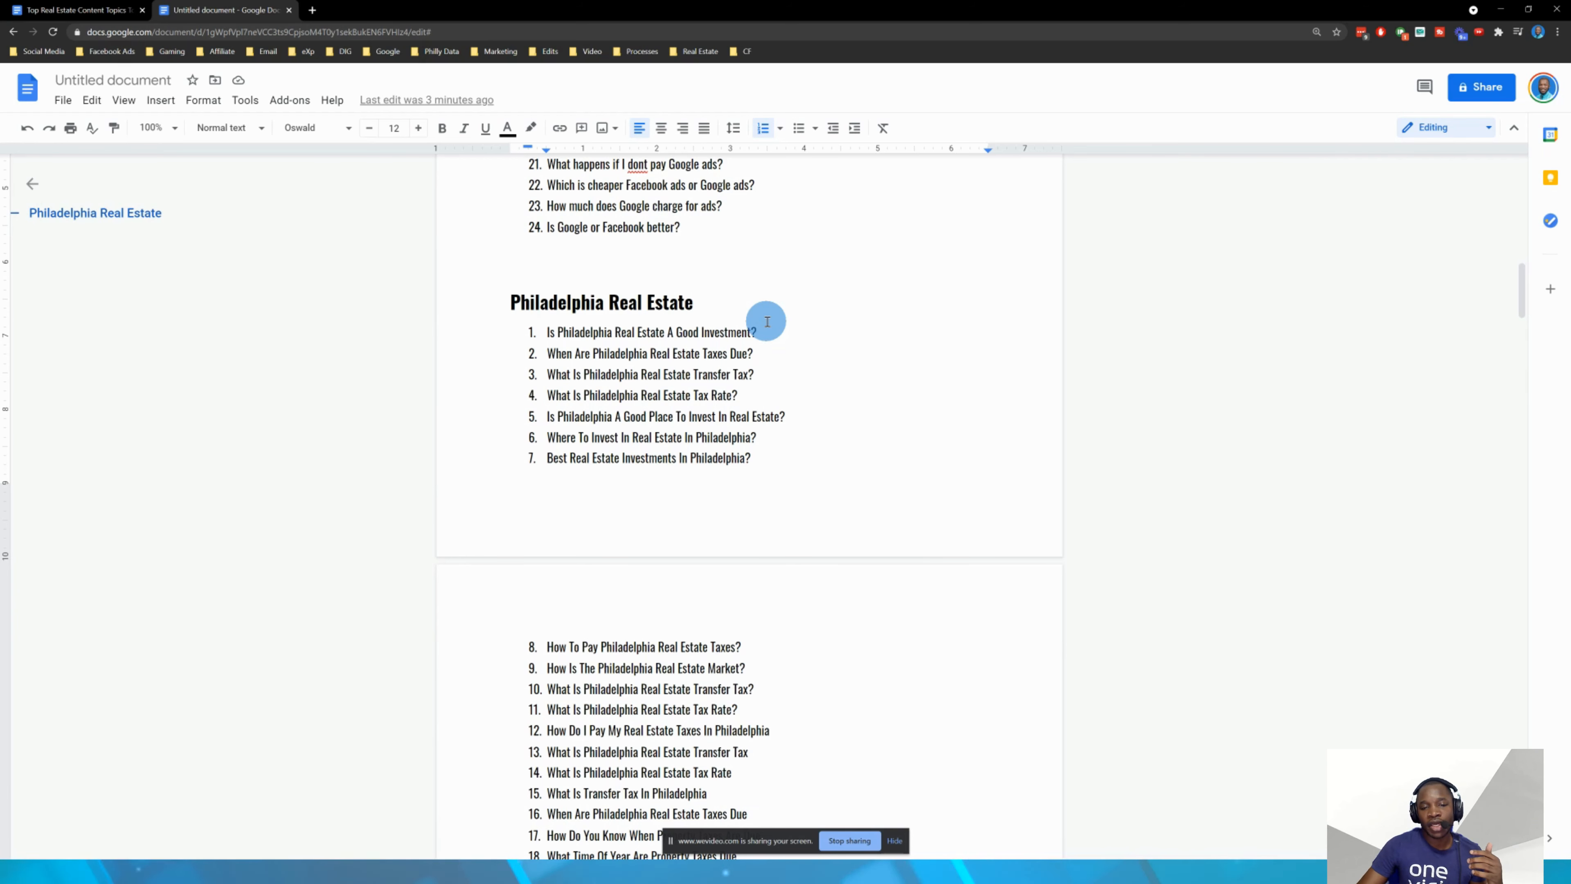
key("Return")
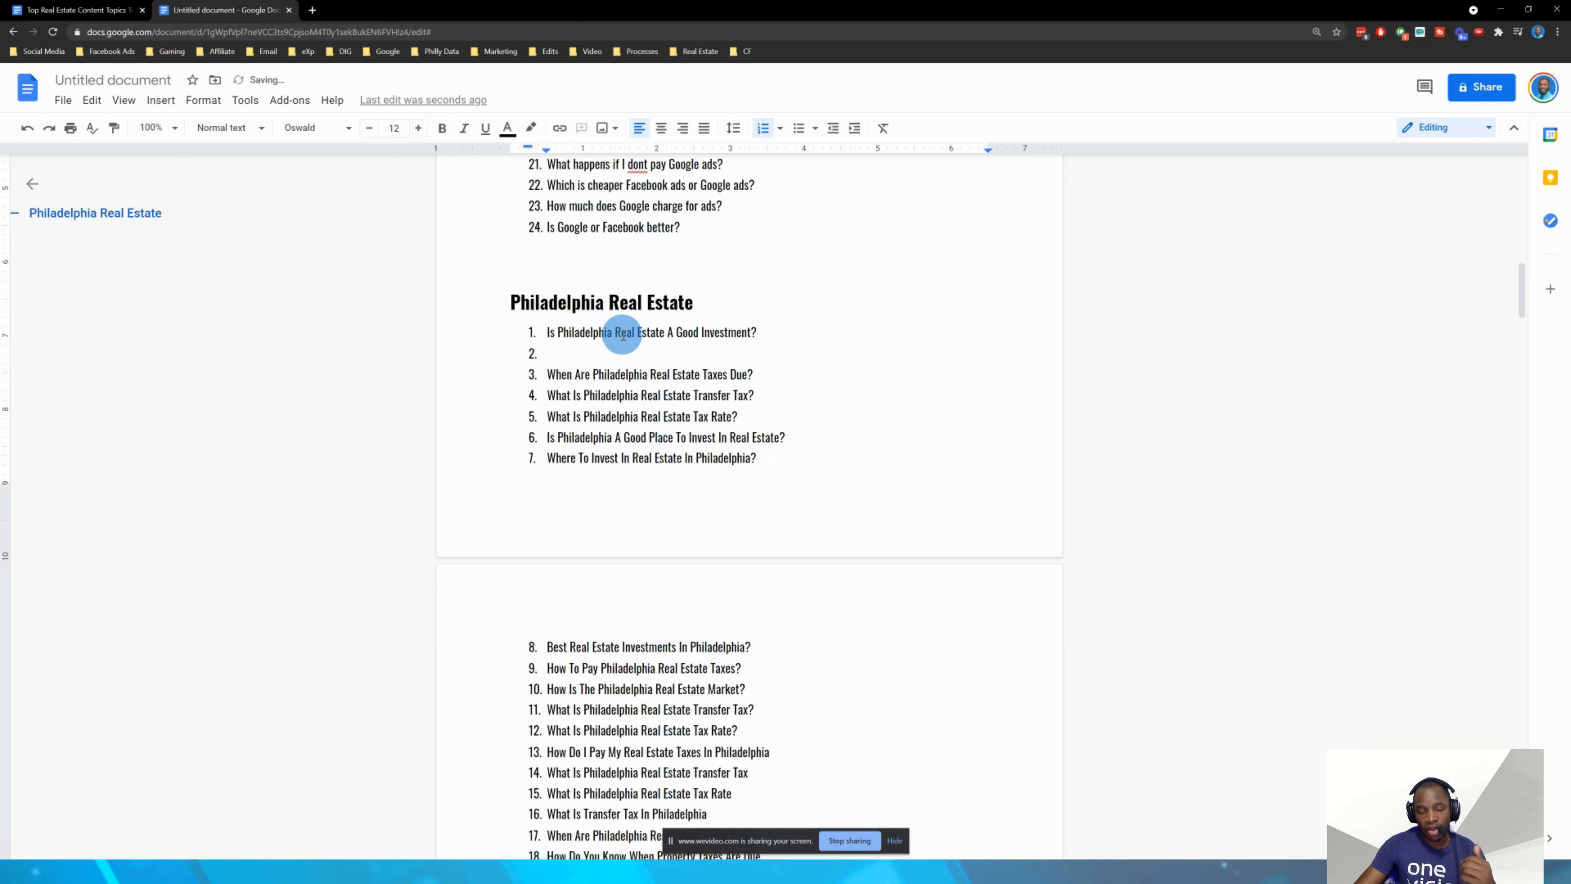
key("Tab")
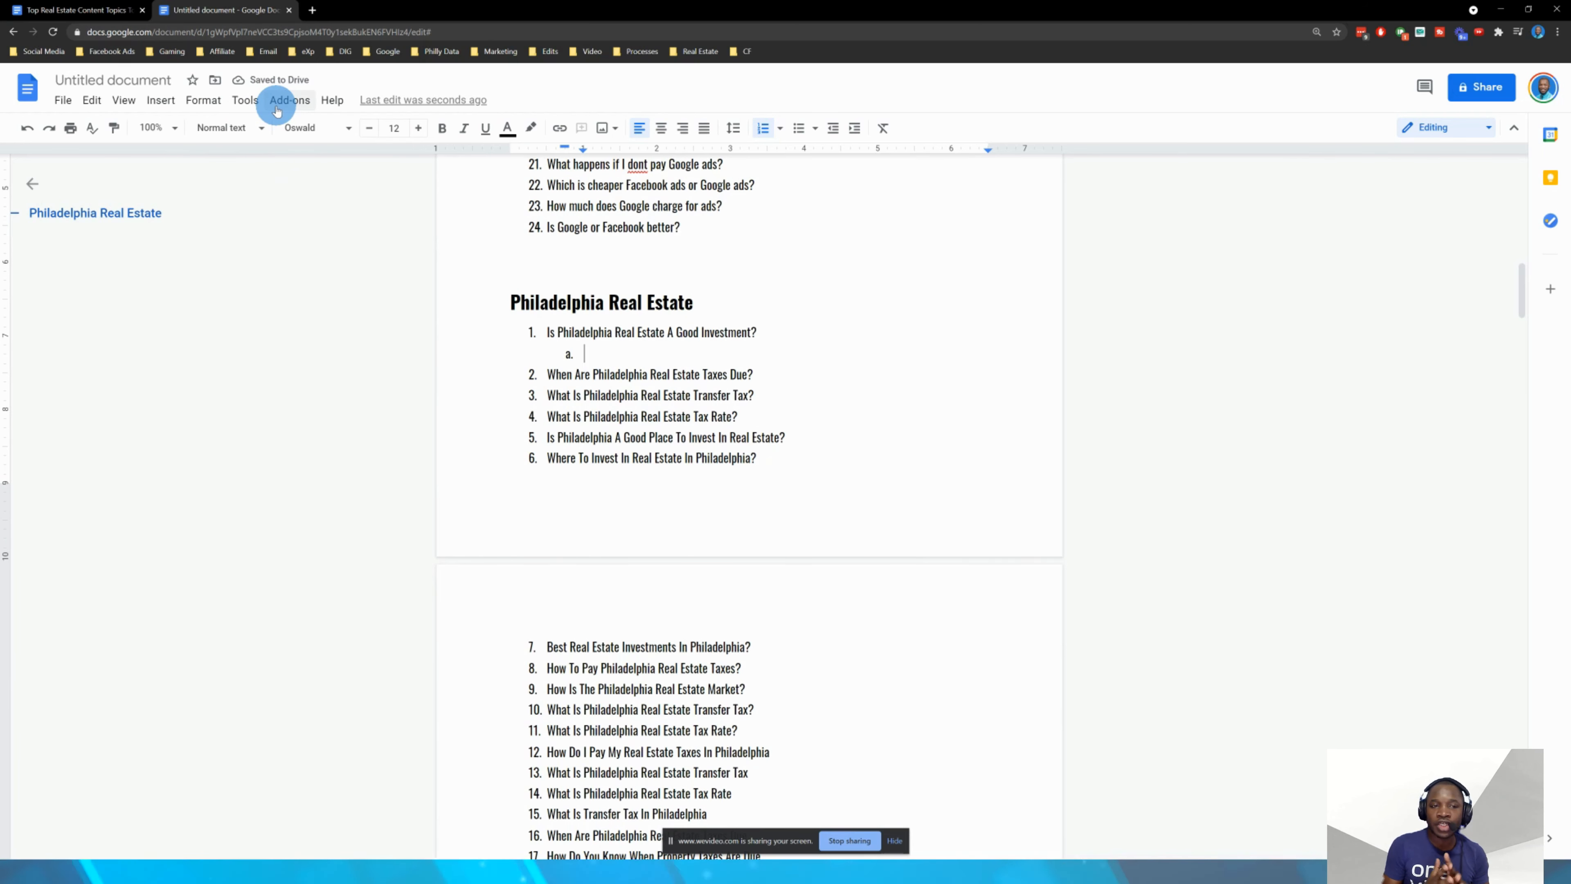
- Open the voice typing tool and start it listening for dictation into the blank sub-item under the first question
left_click(244, 99)
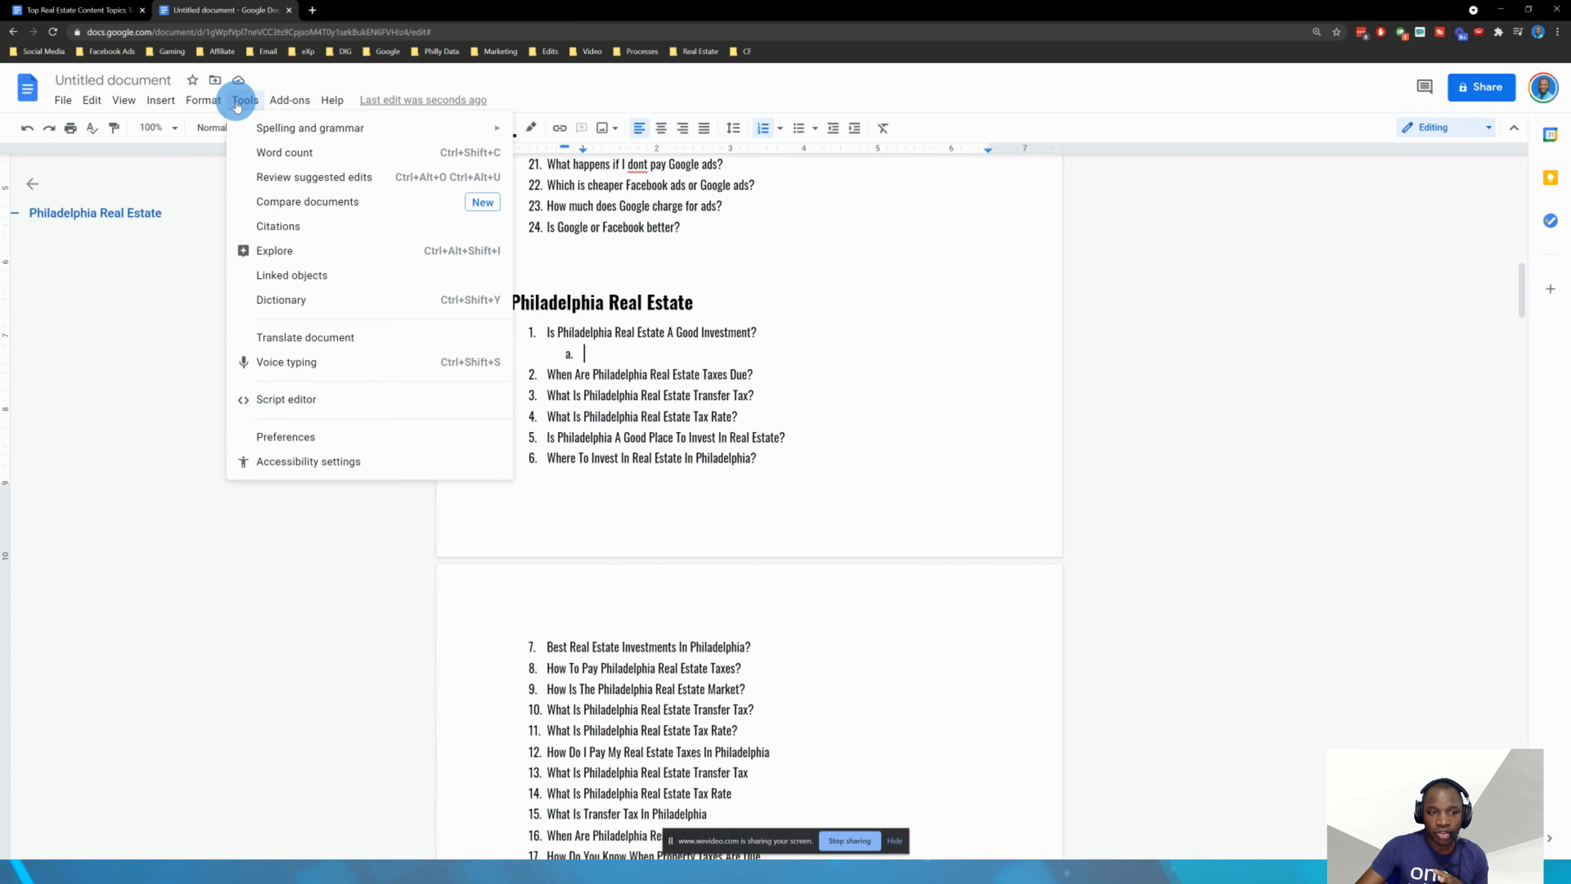
left_click(300, 373)
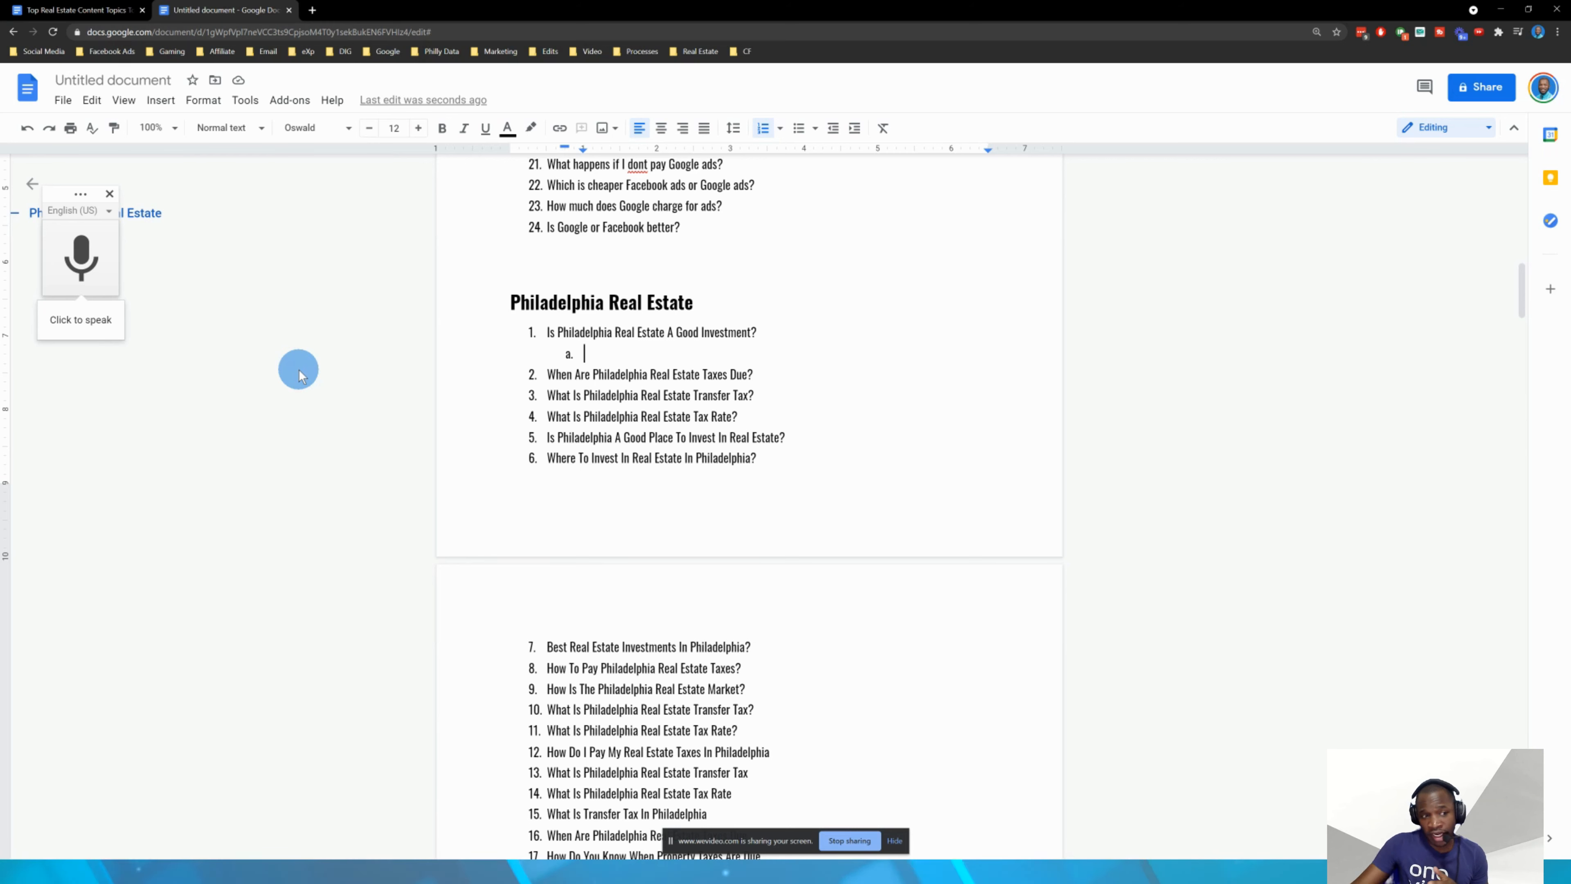
left_click(240, 101)
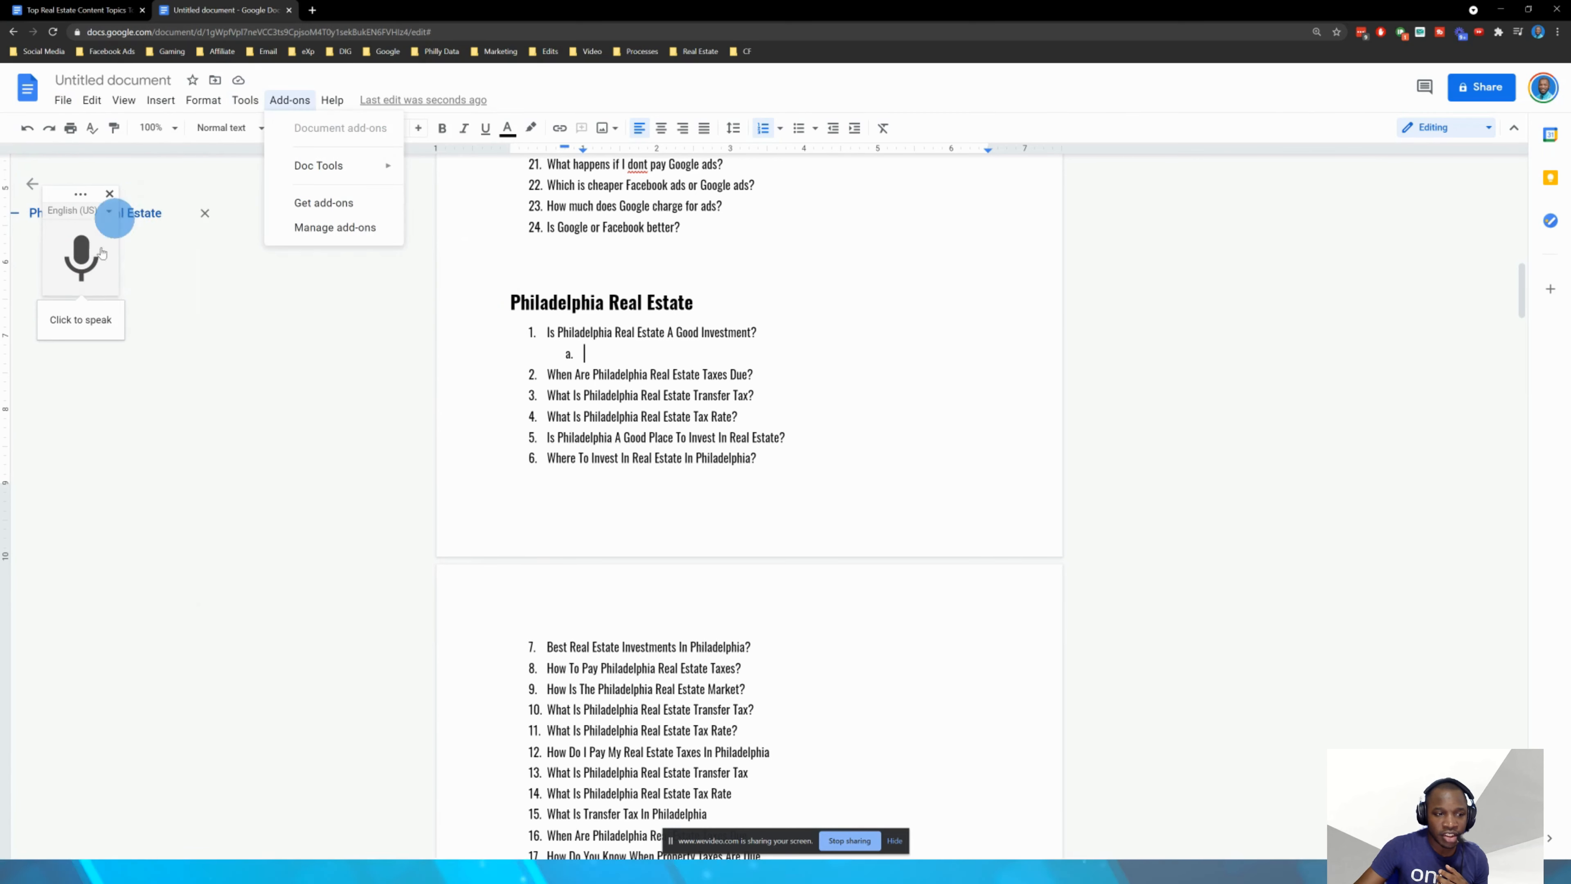
left_click(217, 321)
left_click(88, 251)
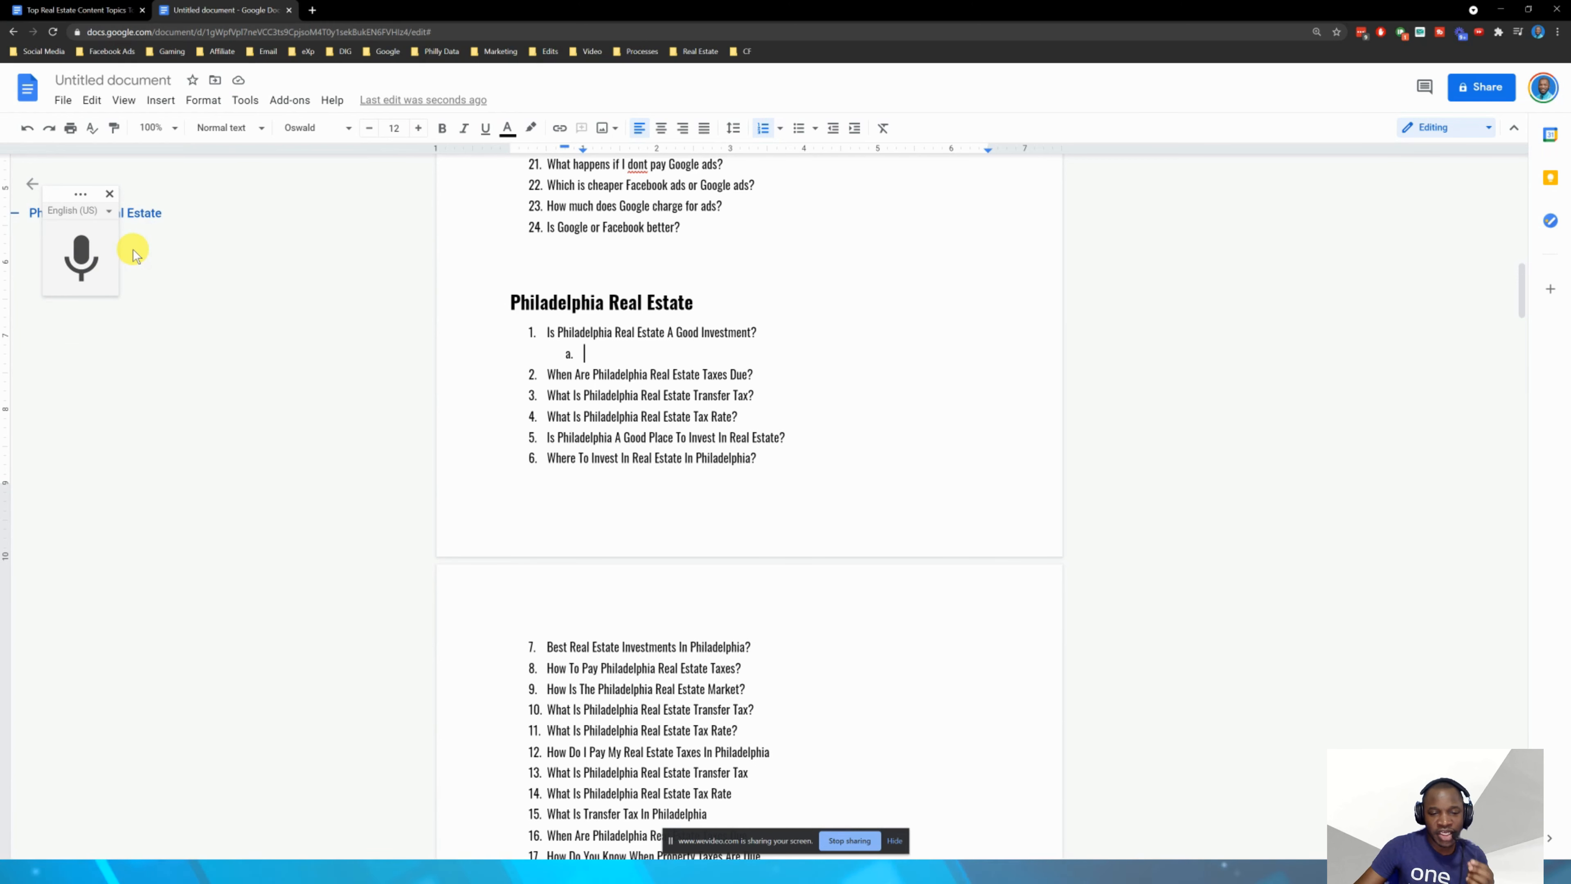
left_click(93, 252)
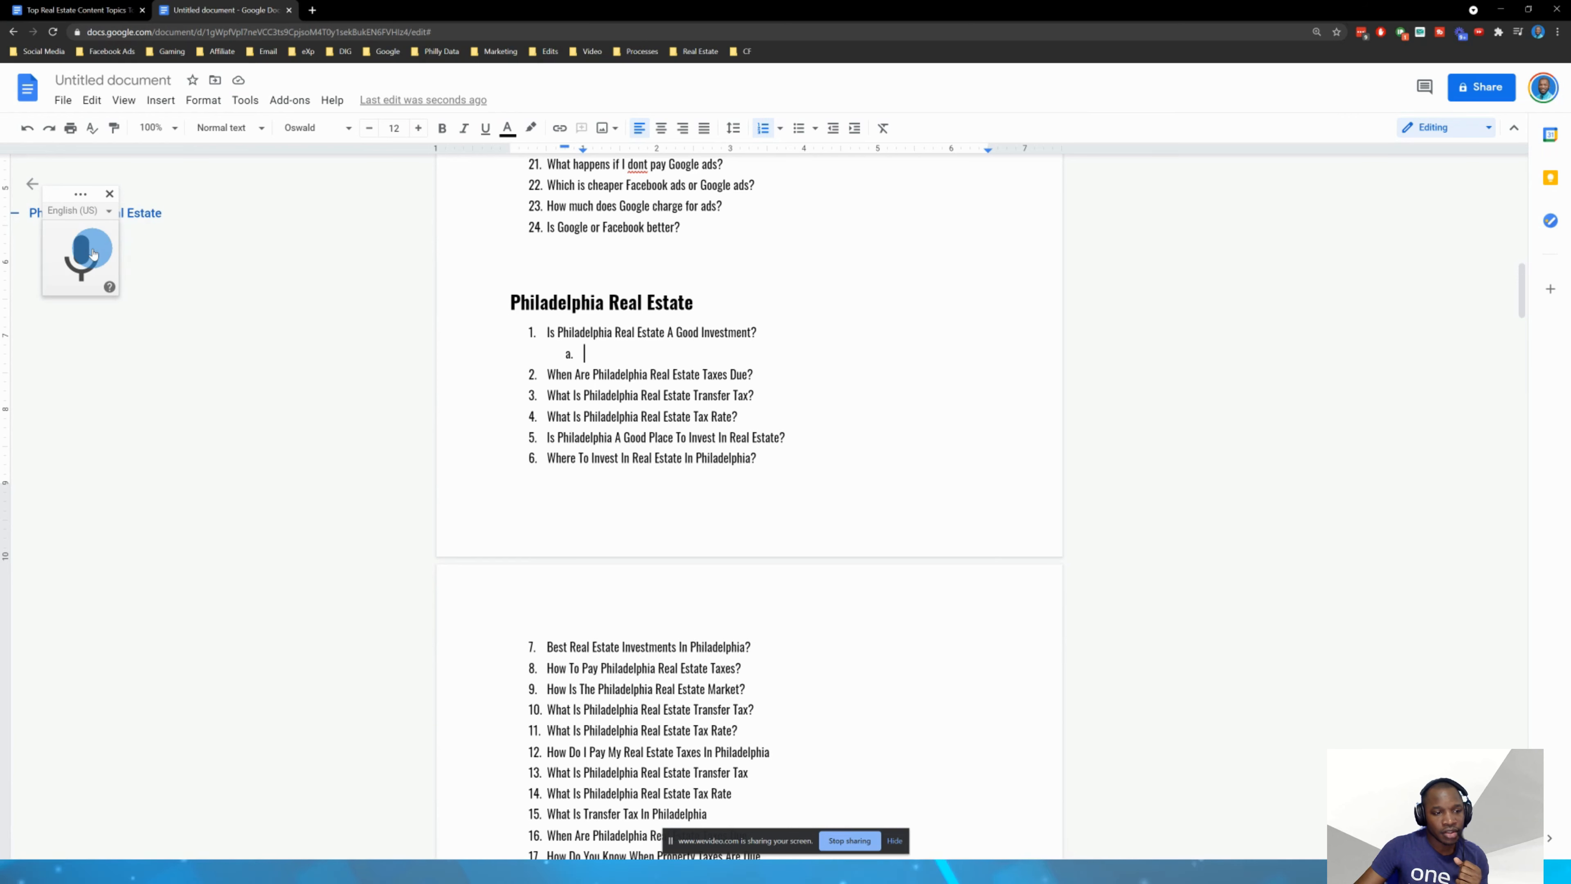
left_click(93, 253)
left_click(192, 101)
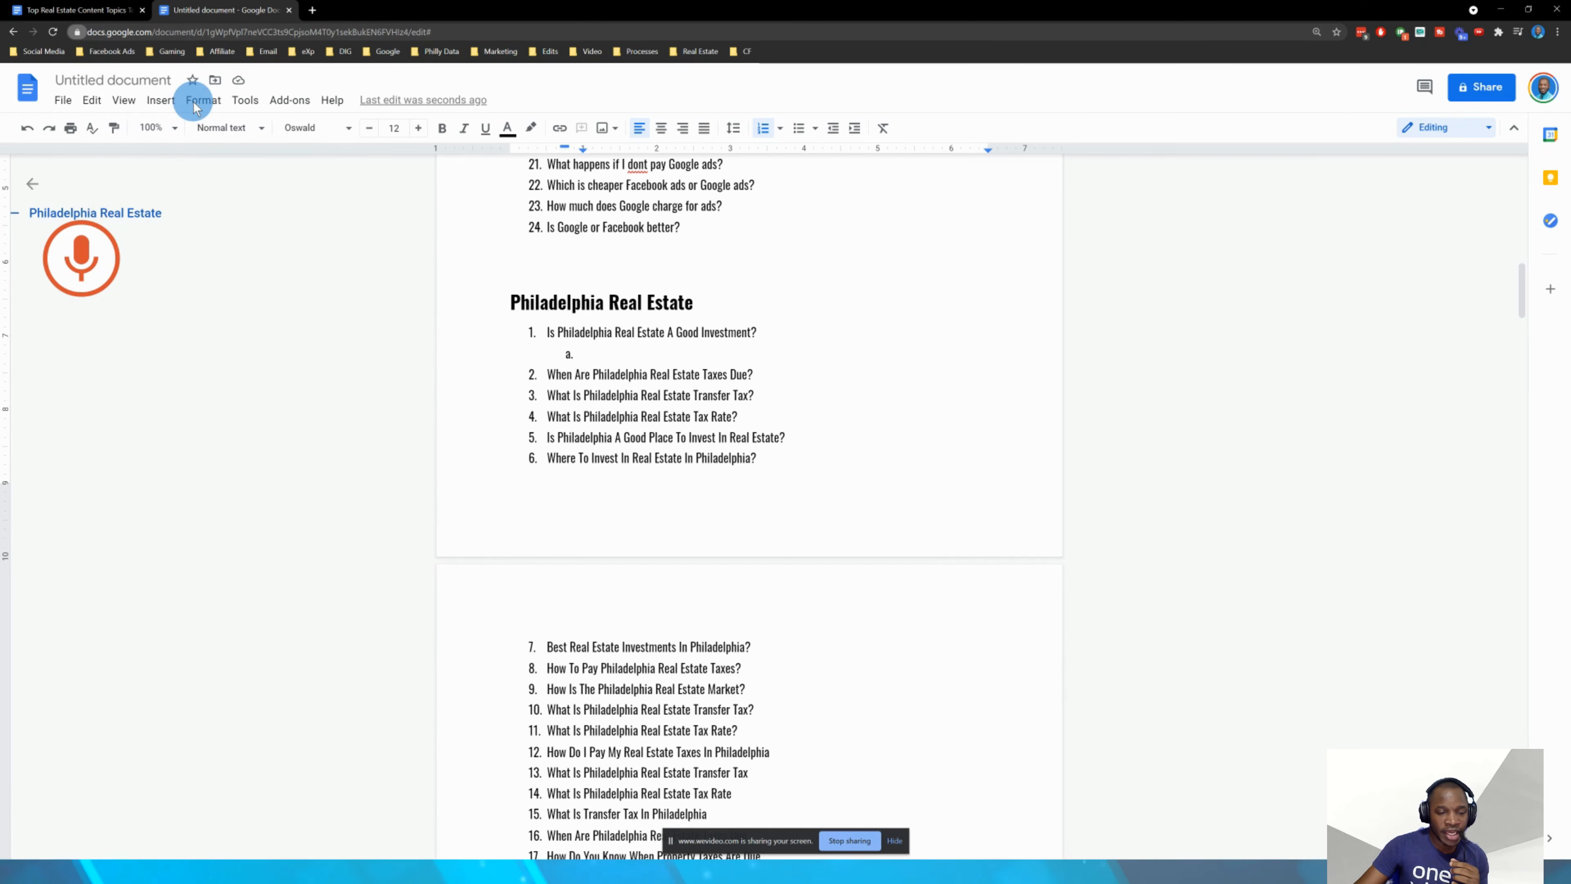